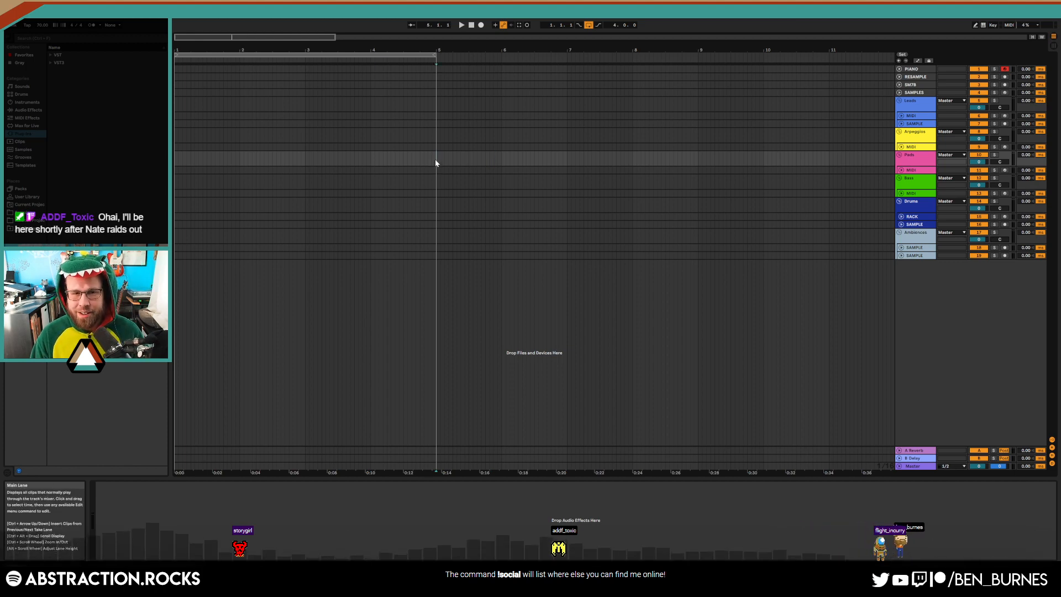
{"action": "left_click_drag", "start_coordinate": [177, 167], "coordinate": [427, 169]}
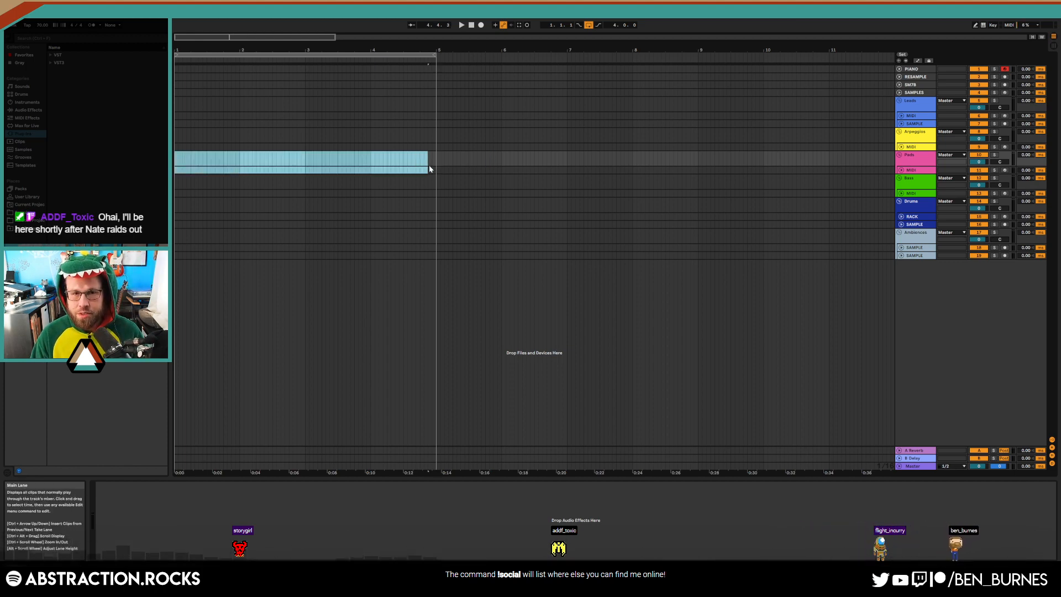
{"action": "left_click", "coordinate": [438, 164]}
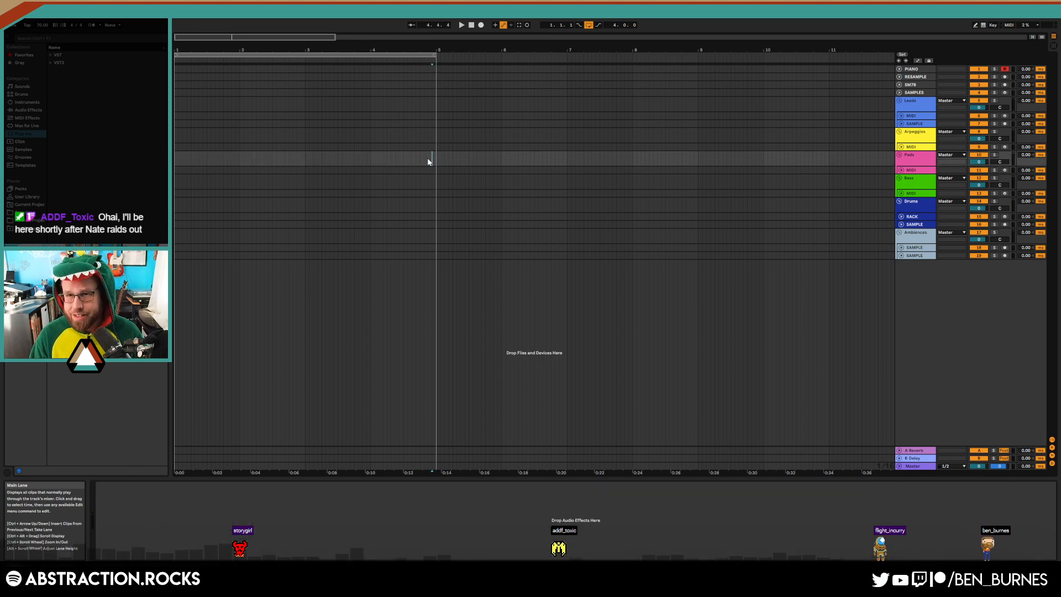
{"action": "left_click_drag", "start_coordinate": [435, 161], "coordinate": [177, 156]}
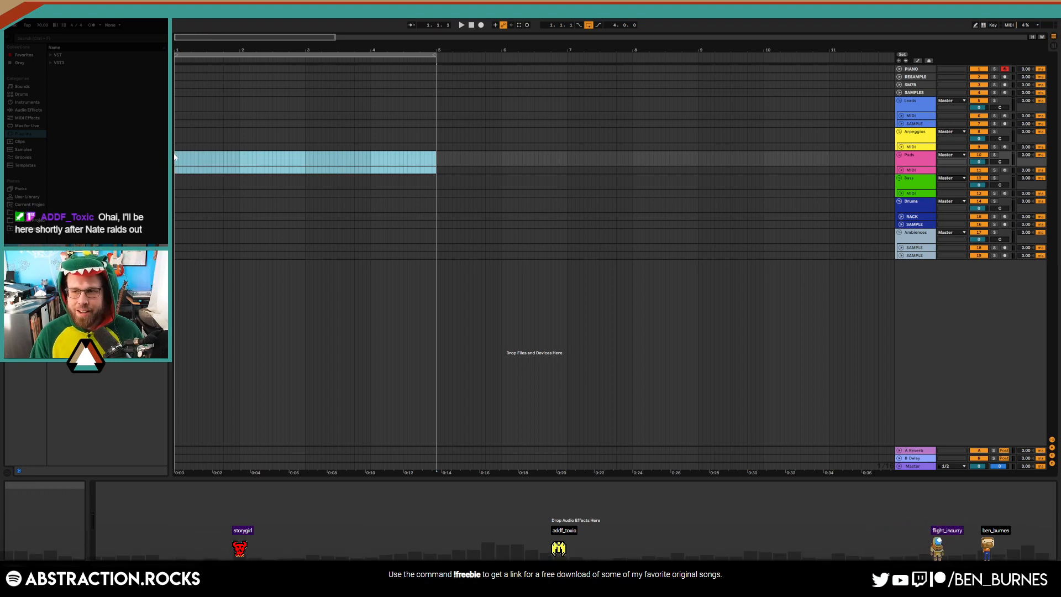
{"action": "mouse_move", "coordinate": [434, 161]}
{"action": "left_mouse_down"}
{"action": "mouse_move", "coordinate": [179, 158]}
{"action": "mouse_move", "coordinate": [439, 162]}
{"action": "left_mouse_up"}
{"action": "left_click", "coordinate": [185, 157]}
{"action": "left_click", "coordinate": [439, 161]}
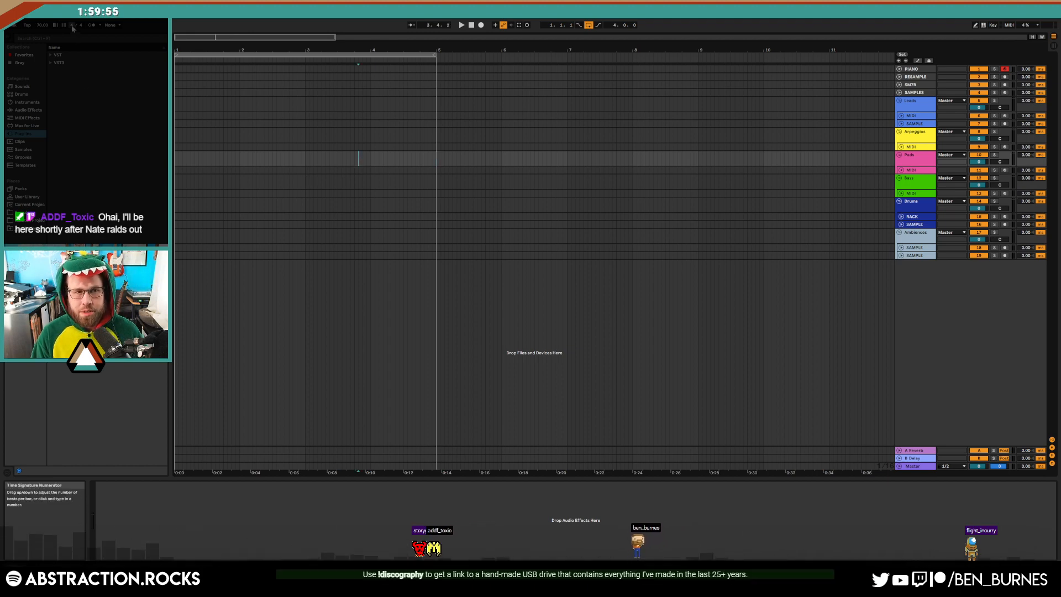
Set the project's time signature to 7/8
{"action": "type", "text": "8"}
{"action": "key", "text": "Return"}
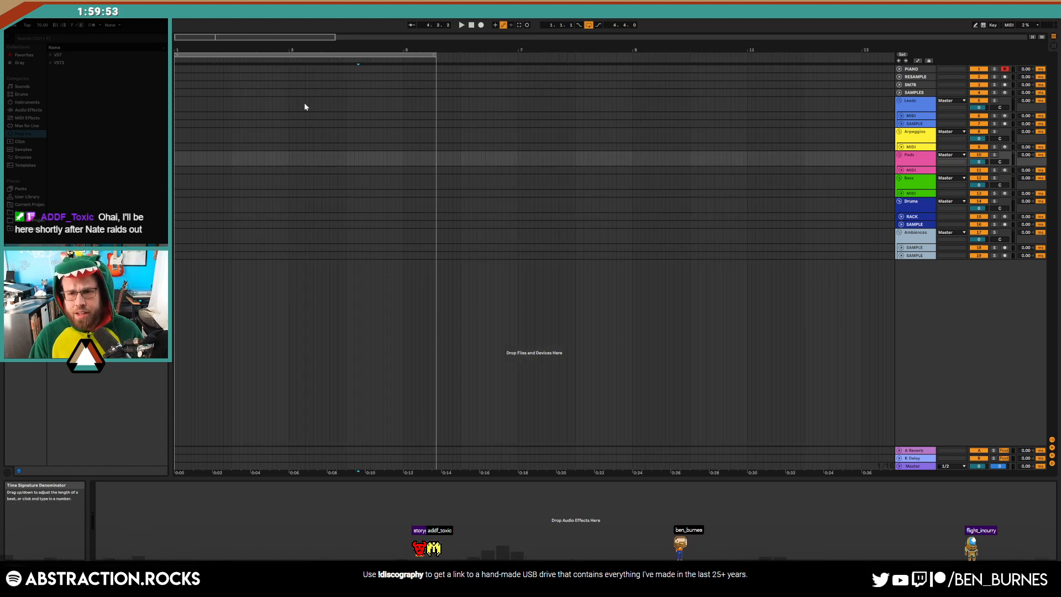
Unfold the RACK and SAMPLE tracks in the Drums group, insert a new MIDI track between them and unfold it
{"action": "left_click", "coordinate": [901, 217]}
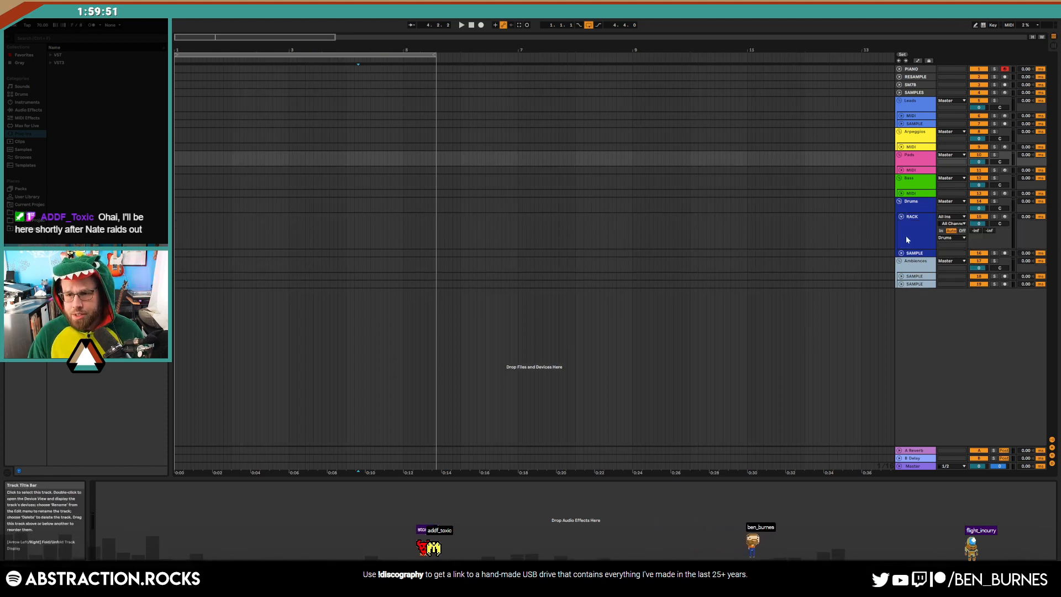
{"action": "left_click", "coordinate": [901, 253]}
{"action": "left_click", "coordinate": [918, 237]}
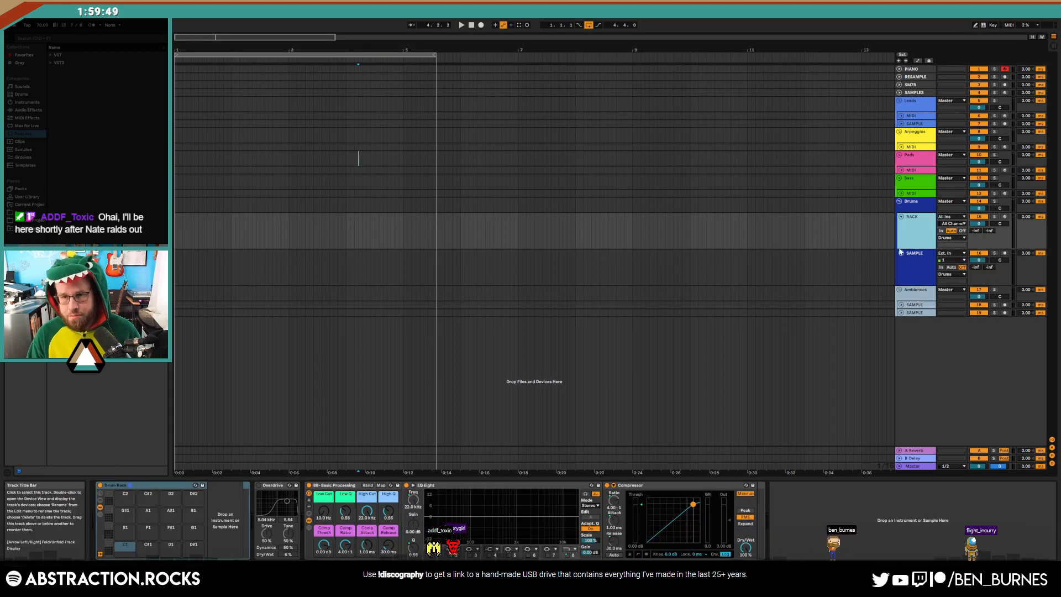
{"action": "key", "text": "ctrl+shift+t"}
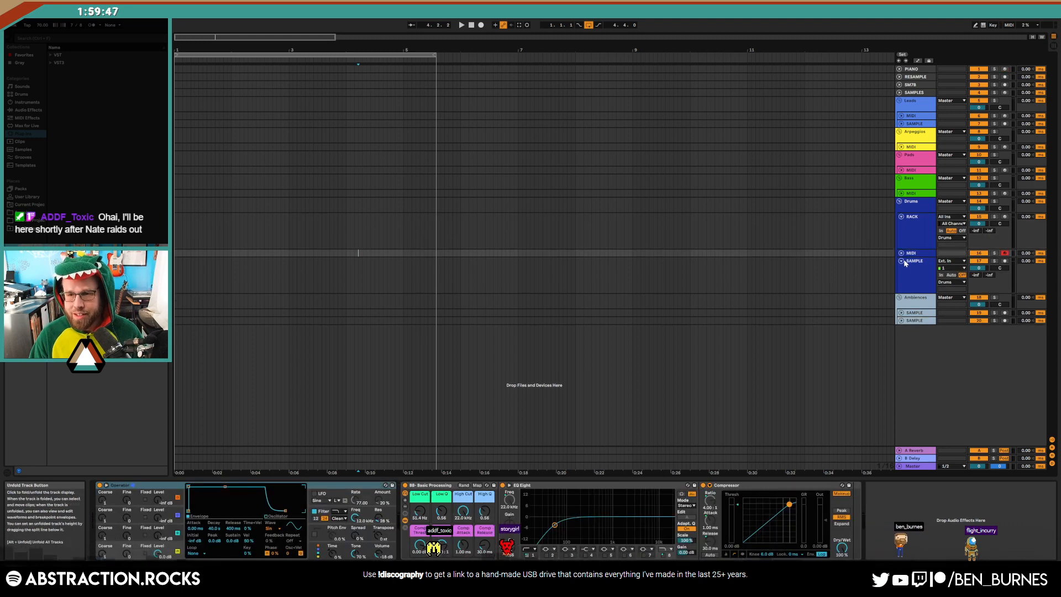
{"action": "left_click", "coordinate": [902, 253]}
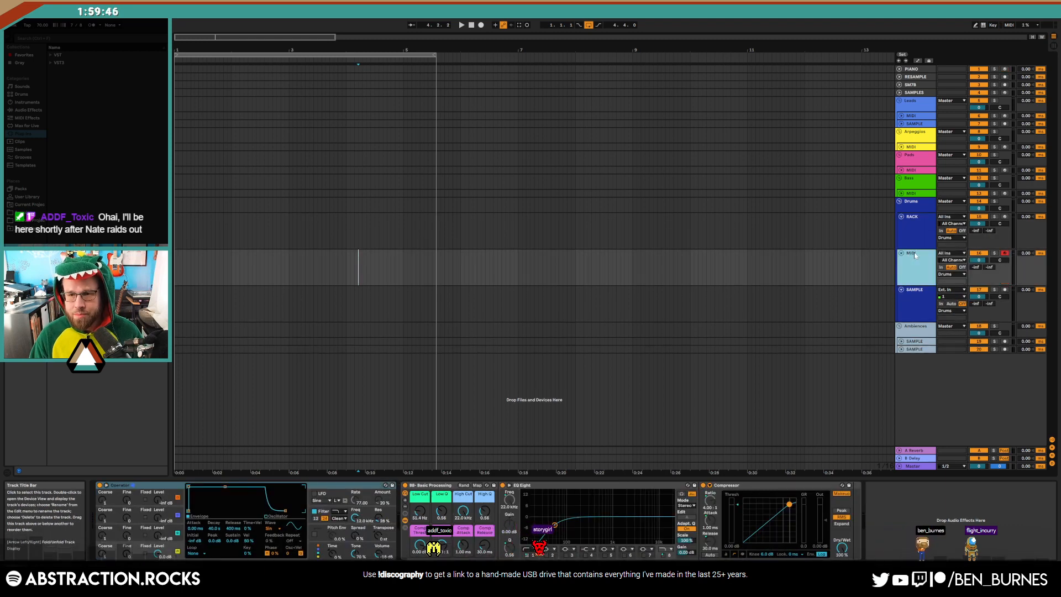
Open ADSR Sample Manager on the SAMPLES track and search it for "drum loop"
{"action": "left_click", "coordinate": [25, 196]}
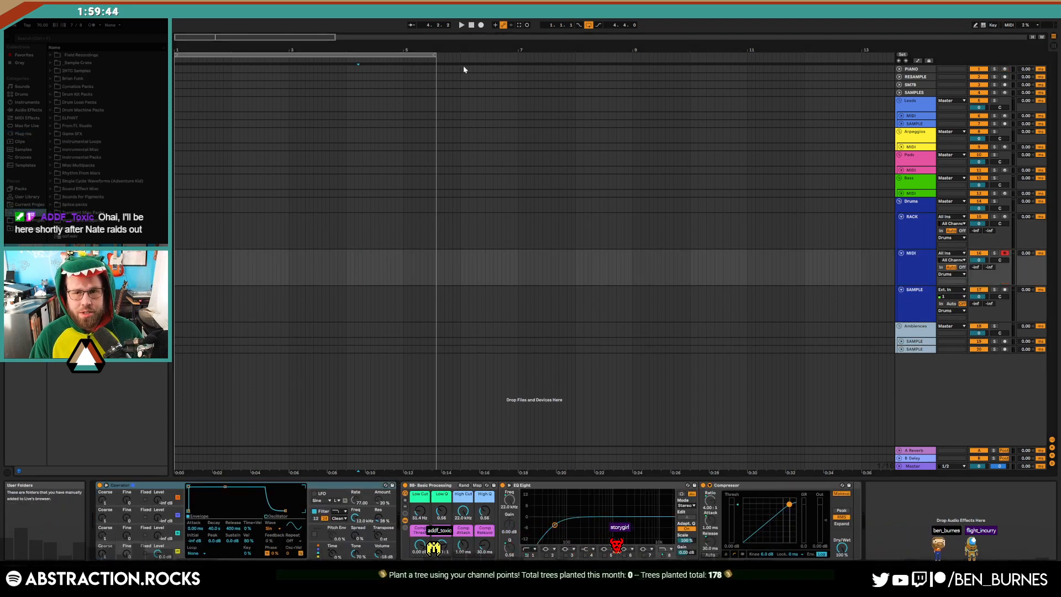
{"action": "left_click", "coordinate": [915, 93]}
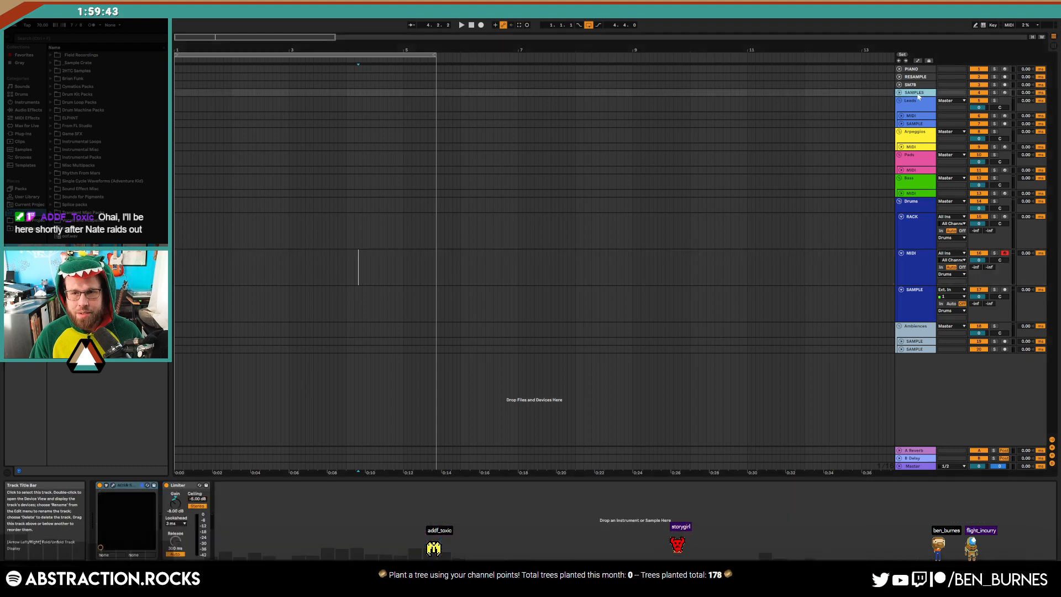
{"action": "left_click", "coordinate": [115, 488]}
{"action": "type", "text": "d"}
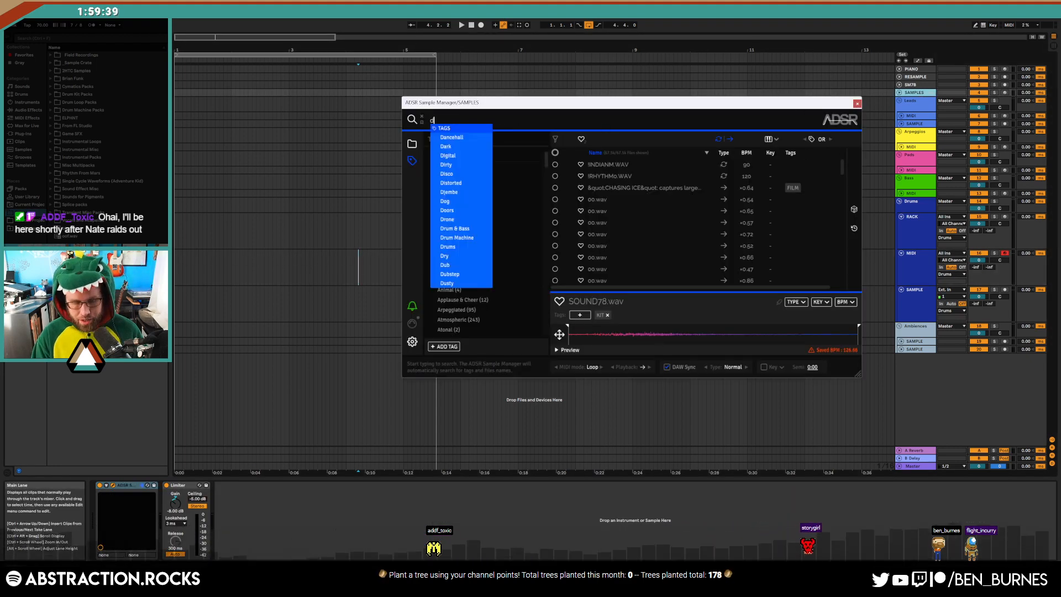
{"action": "type", "text": "rum loop"}
{"action": "key", "text": "Return"}
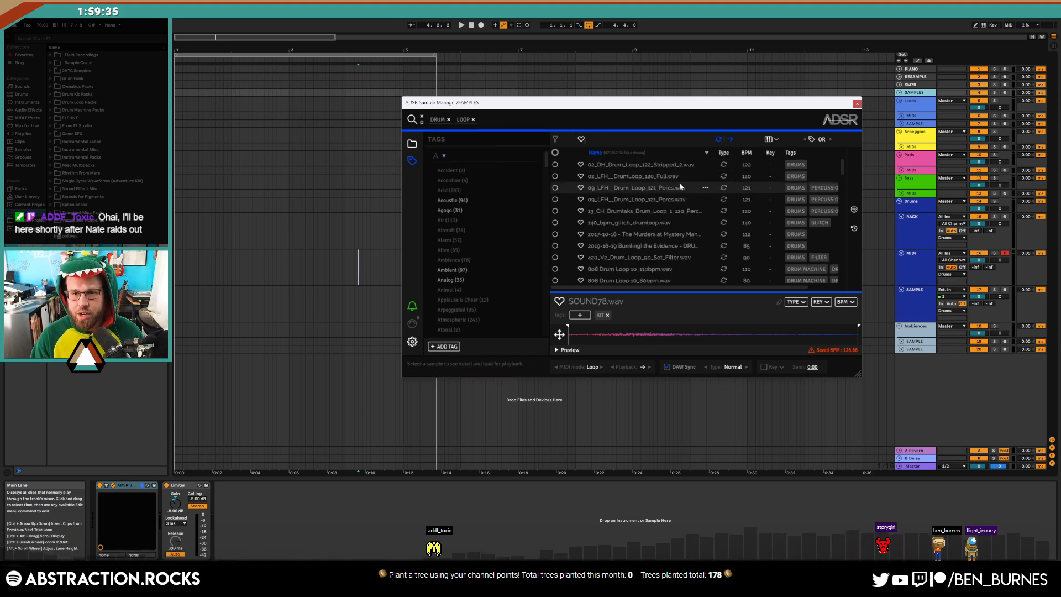
Audition the first drum loops in the search results, including the percussion, glitch and filtered ones
{"action": "left_click", "coordinate": [656, 188]}
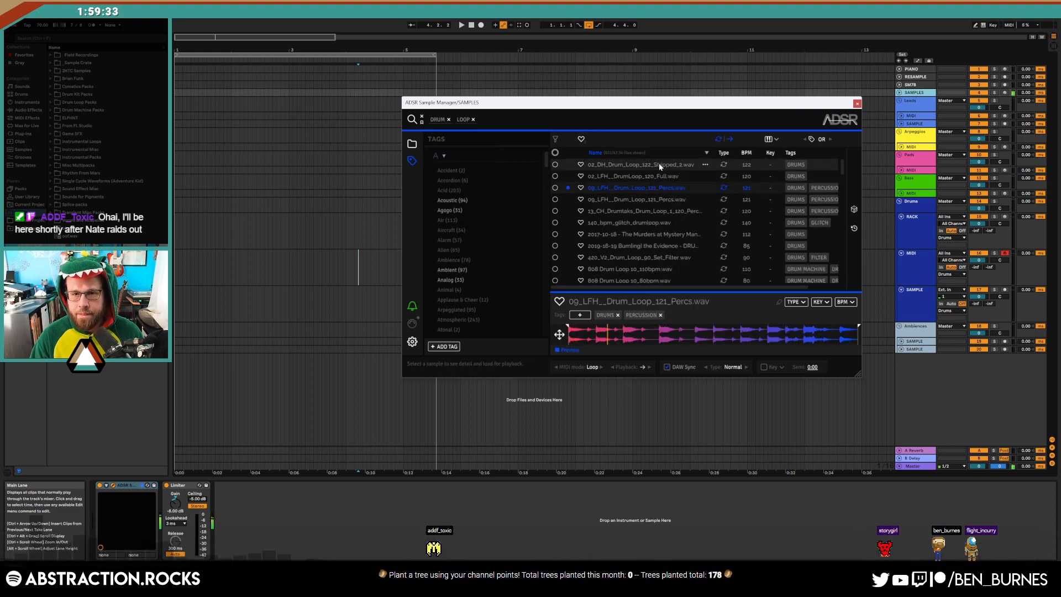
{"action": "left_click", "coordinate": [664, 200]}
{"action": "left_click", "coordinate": [652, 210]}
{"action": "left_click", "coordinate": [654, 222]}
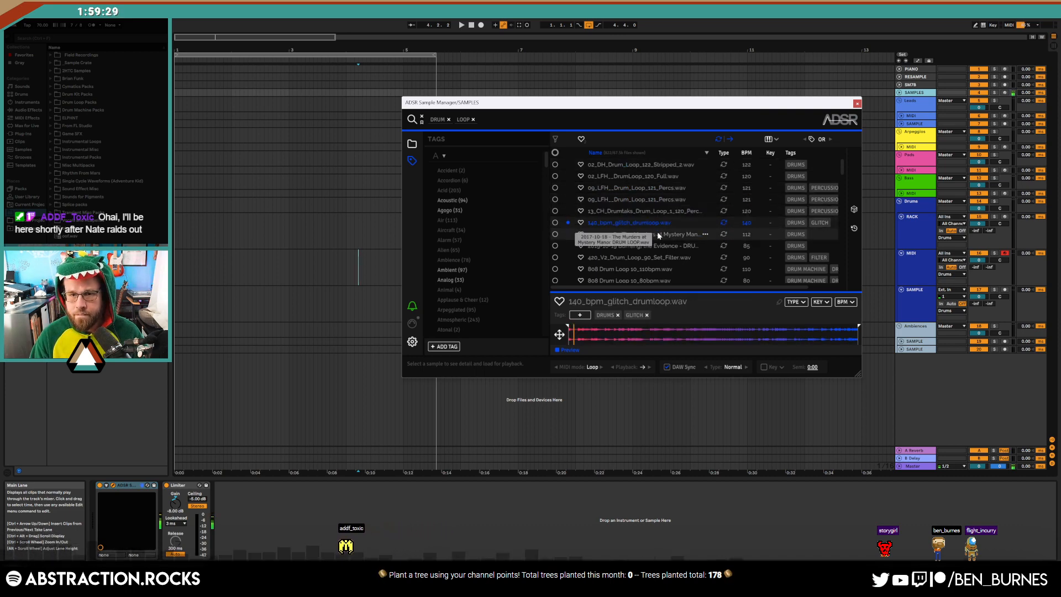
{"action": "left_click", "coordinate": [658, 233]}
{"action": "left_click", "coordinate": [661, 245]}
{"action": "left_click", "coordinate": [661, 257]}
Audition several of the 808 Drum Loop samples, comparing the plain, Tape and Slow Tape versions
{"action": "scroll", "coordinate": [665, 267], "scroll_direction": "down", "scroll_amount": 3}
{"action": "left_click", "coordinate": [667, 200]}
{"action": "left_click", "coordinate": [662, 223]}
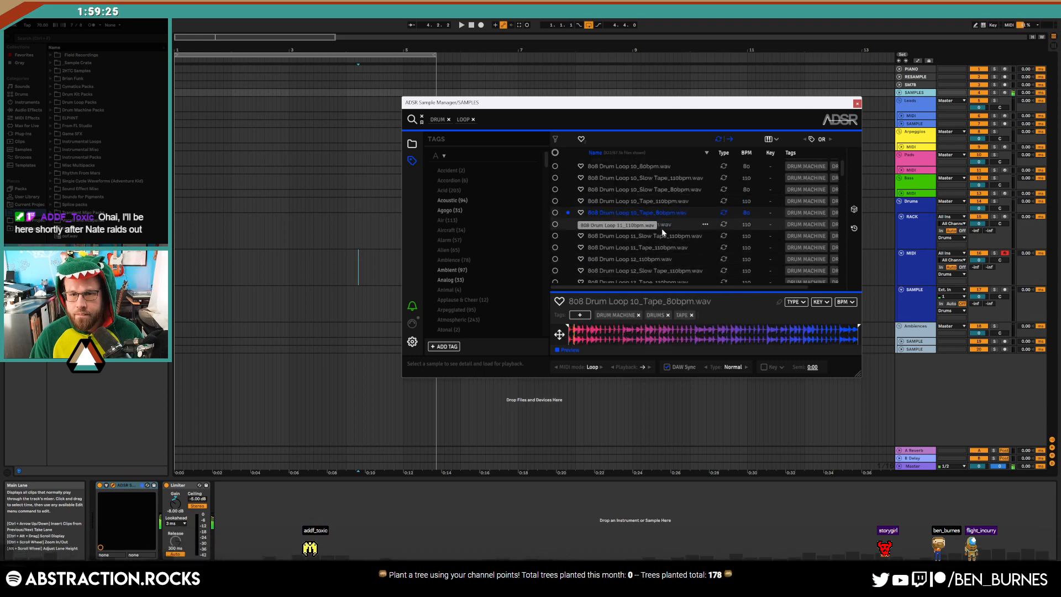
{"action": "left_click", "coordinate": [664, 237]}
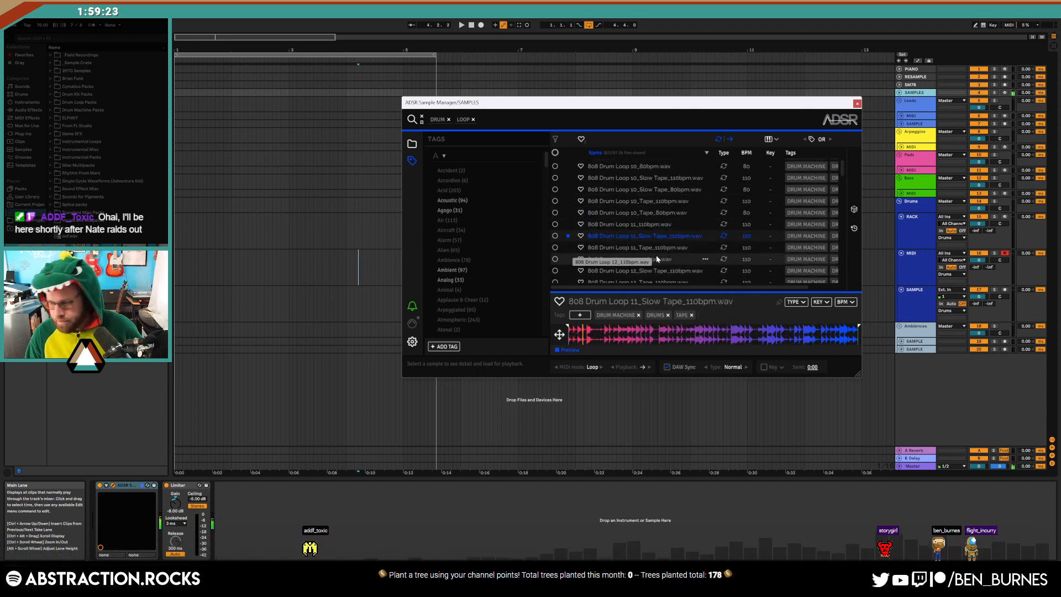
{"action": "left_click", "coordinate": [656, 255]}
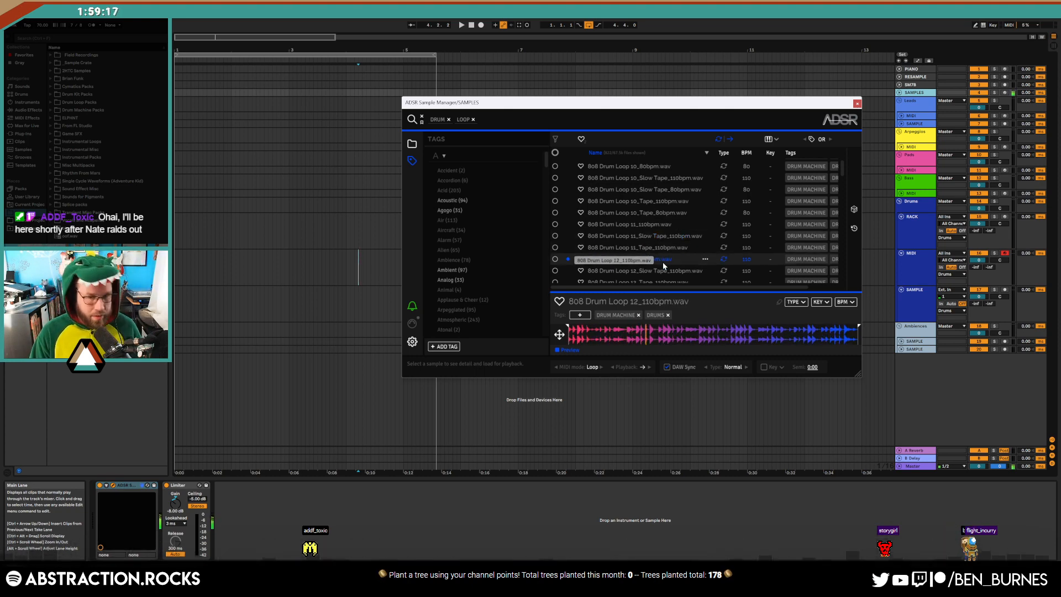
{"action": "key", "text": "Down"}
{"action": "key", "text": "Down"}
{"action": "key", "text": "Down"}
{"action": "key", "text": "Down"}
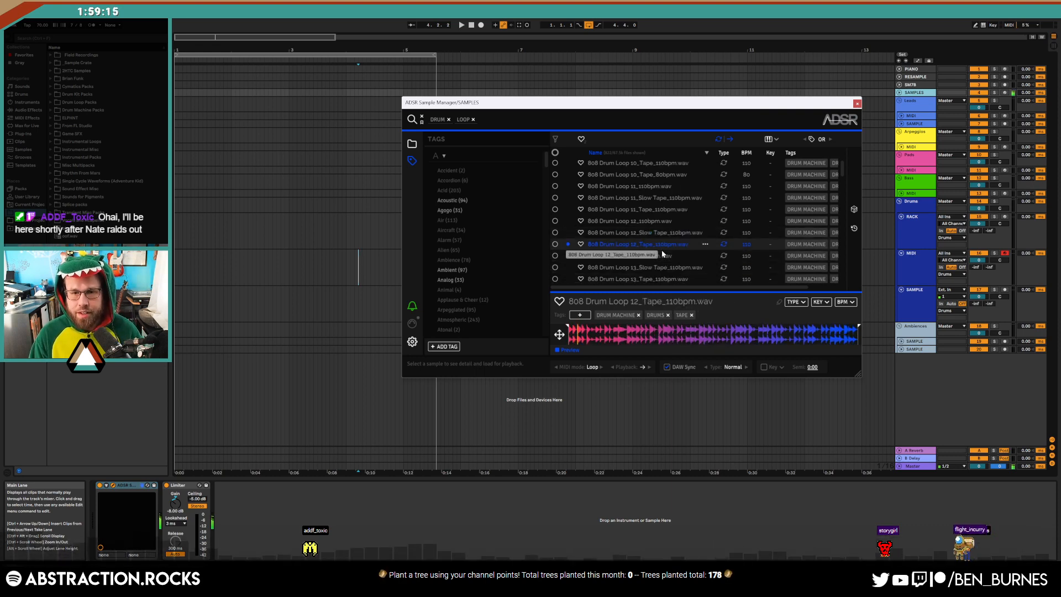
{"action": "scroll", "coordinate": [666, 258], "scroll_direction": "down", "scroll_amount": 3}
{"action": "left_click", "coordinate": [659, 255]}
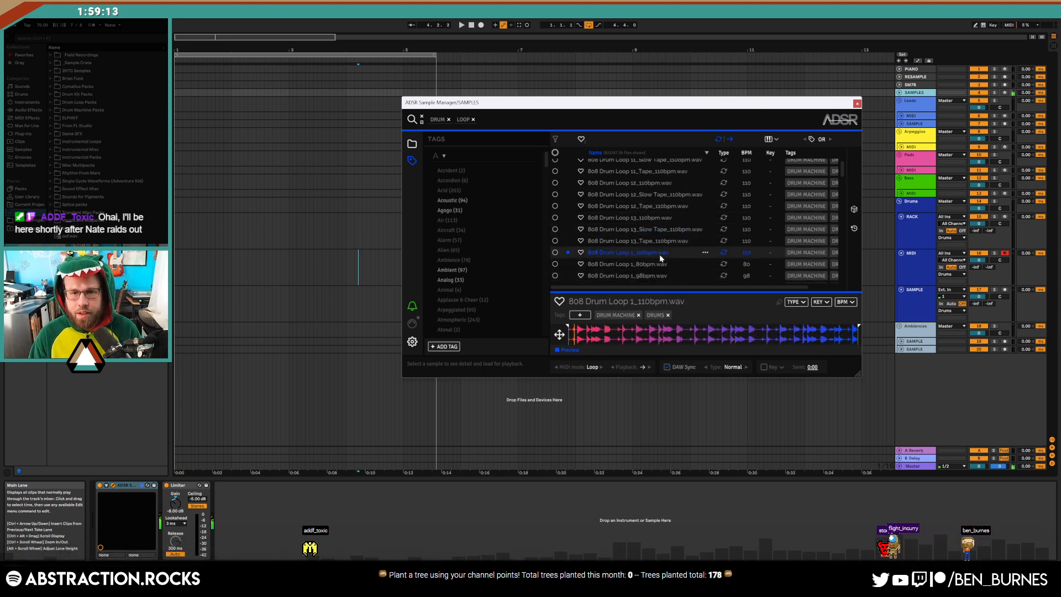
{"action": "scroll", "coordinate": [663, 262], "scroll_direction": "down", "scroll_amount": 6}
{"action": "left_click", "coordinate": [649, 223]}
{"action": "scroll", "coordinate": [650, 224], "scroll_direction": "down", "scroll_amount": 8}
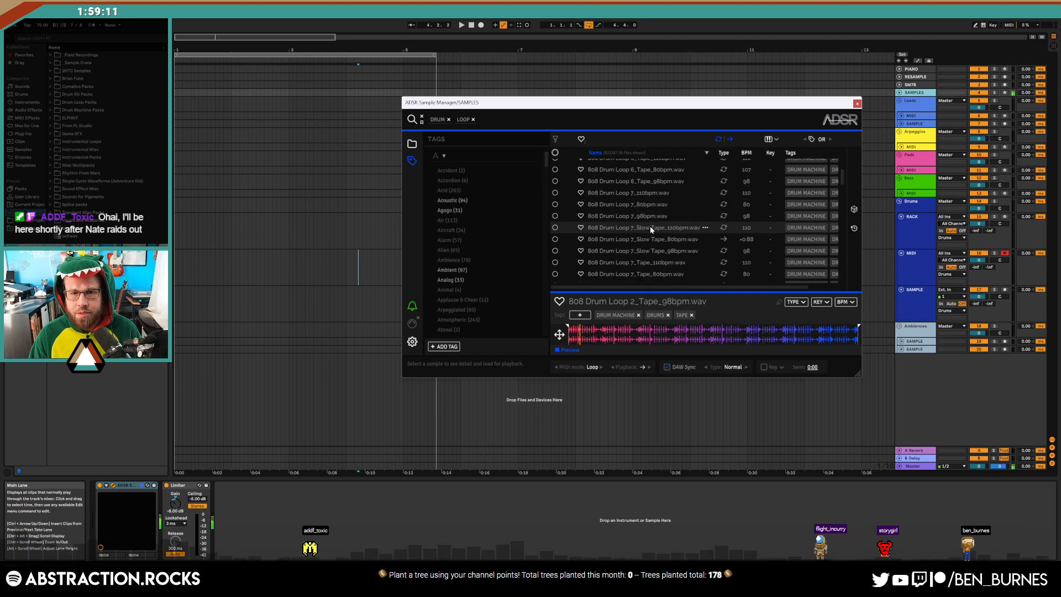
{"action": "left_click", "coordinate": [650, 228]}
Audition the BBL3_80 drum loops and pick BBL3_80_drum_loop_deactive.wav
{"action": "scroll", "coordinate": [650, 229], "scroll_direction": "down", "scroll_amount": 12}
{"action": "left_click", "coordinate": [648, 230]}
{"action": "scroll", "coordinate": [647, 229], "scroll_direction": "down", "scroll_amount": 7}
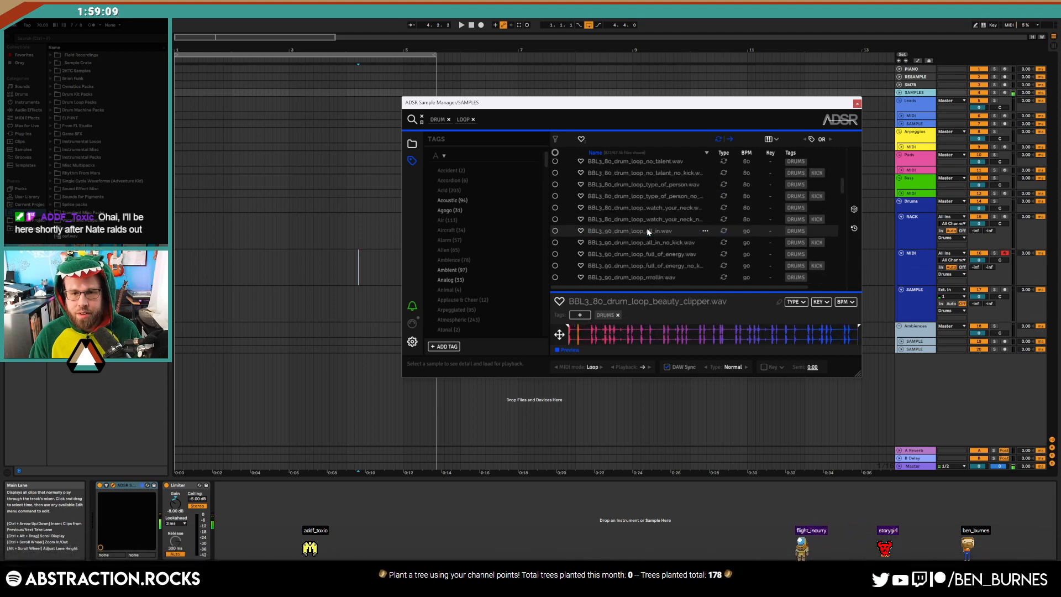
{"action": "scroll", "coordinate": [645, 204], "scroll_direction": "up", "scroll_amount": 3}
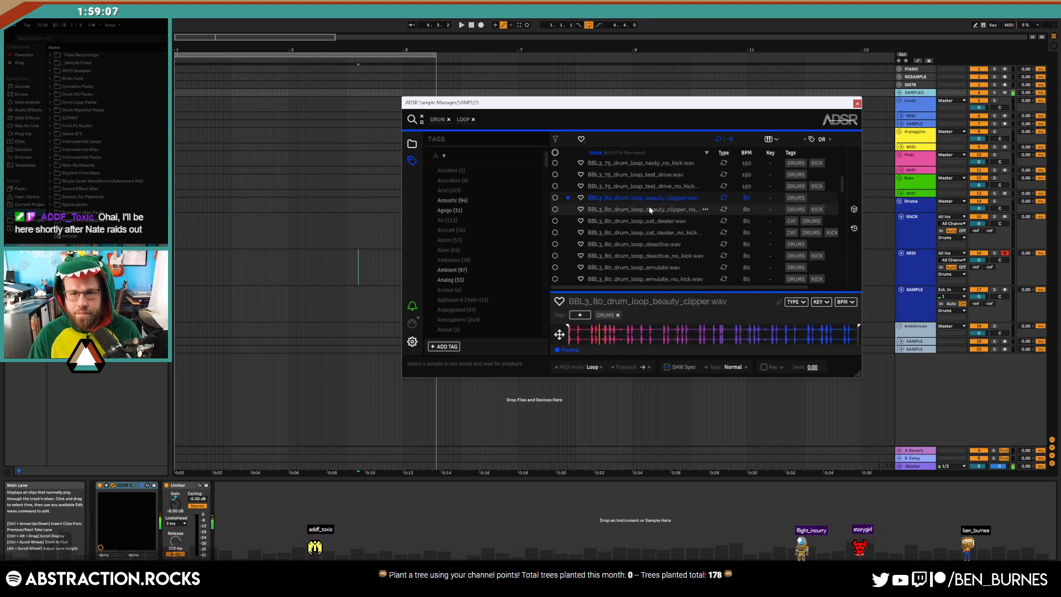
{"action": "left_click", "coordinate": [648, 187]}
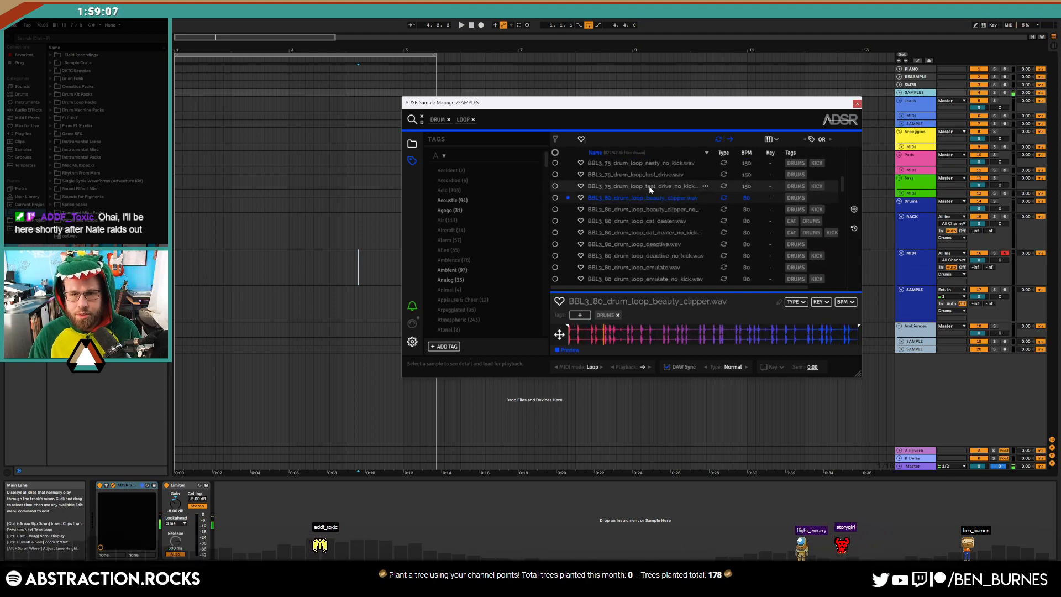
{"action": "left_click", "coordinate": [652, 219]}
{"action": "left_click", "coordinate": [660, 244]}
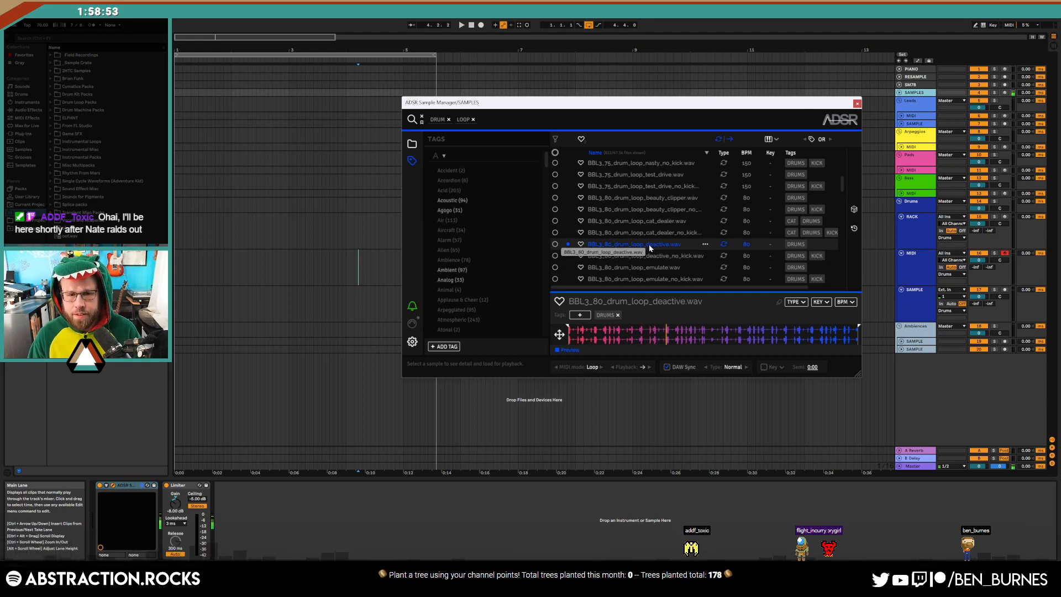
Load BBL3_80_drum_loop_deactive.wav into a Simpler on the new Drums MIDI track, replacing its Operator
{"action": "left_click", "coordinate": [922, 276]}
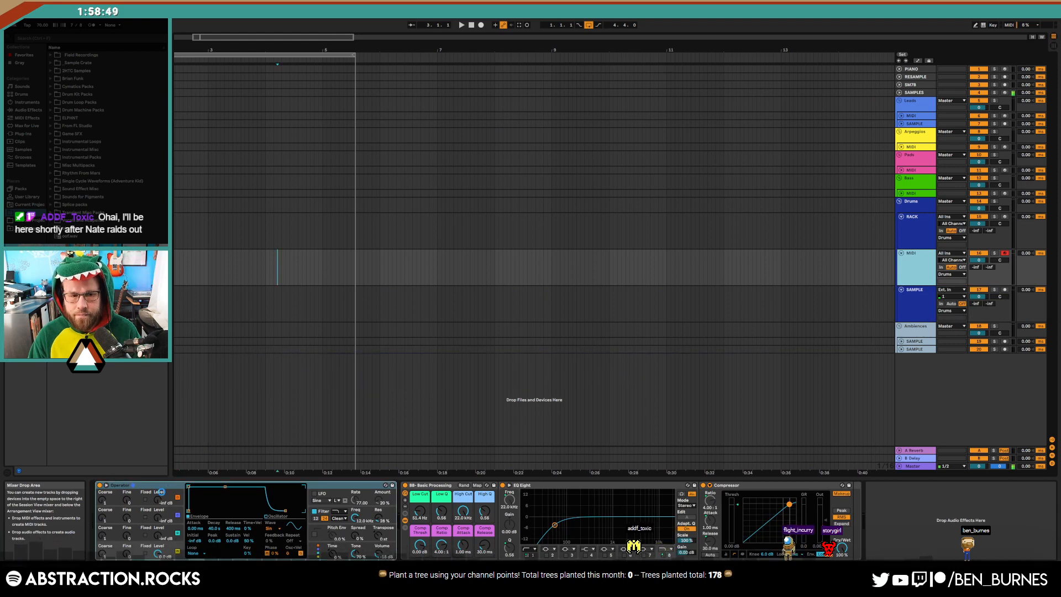
{"action": "left_click", "coordinate": [915, 92]}
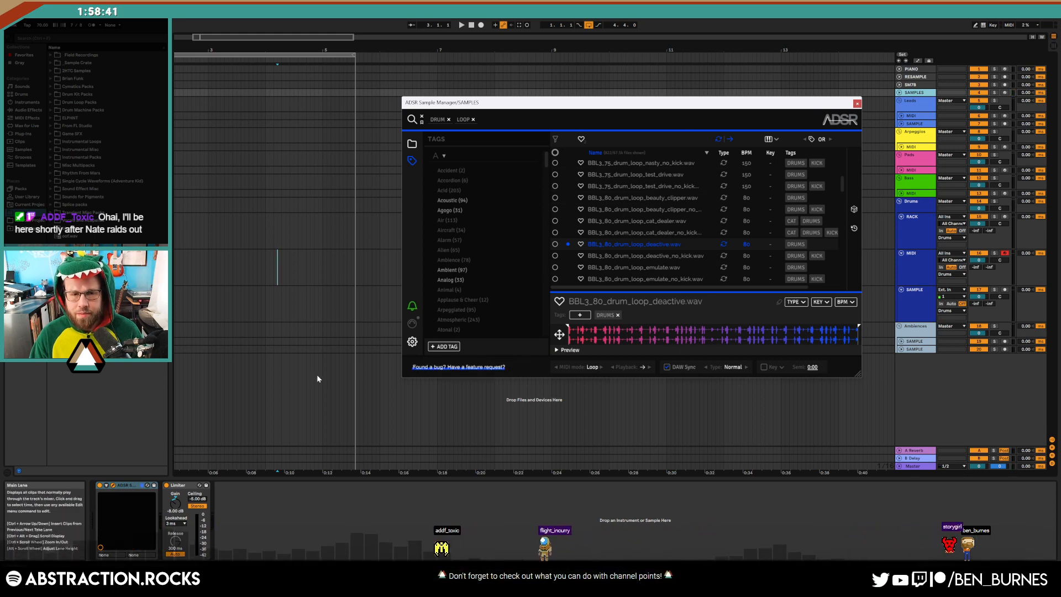
{"action": "left_click", "coordinate": [413, 342]}
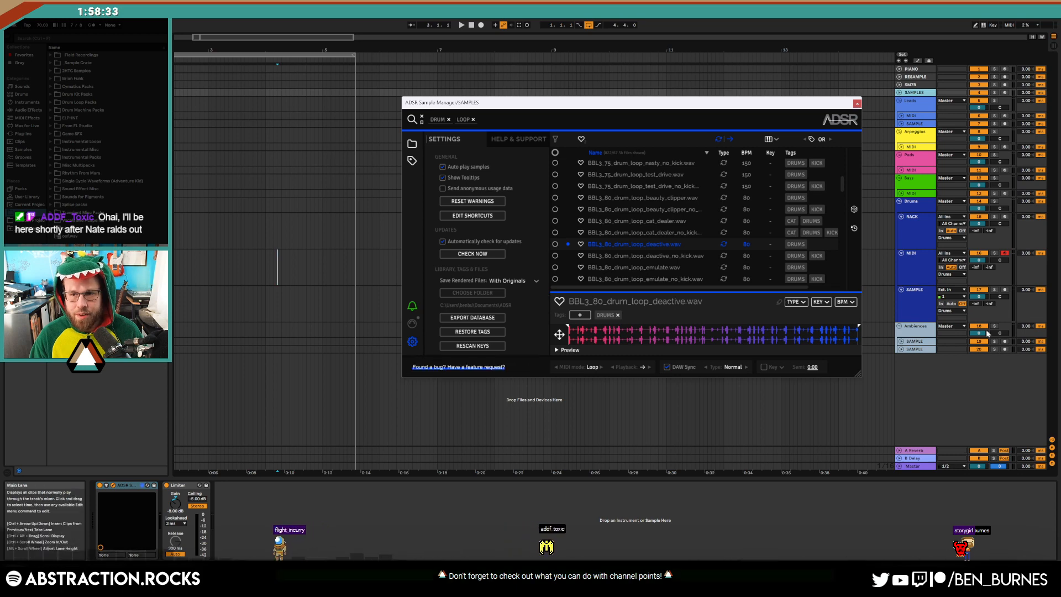
{"action": "left_click", "coordinate": [918, 271]}
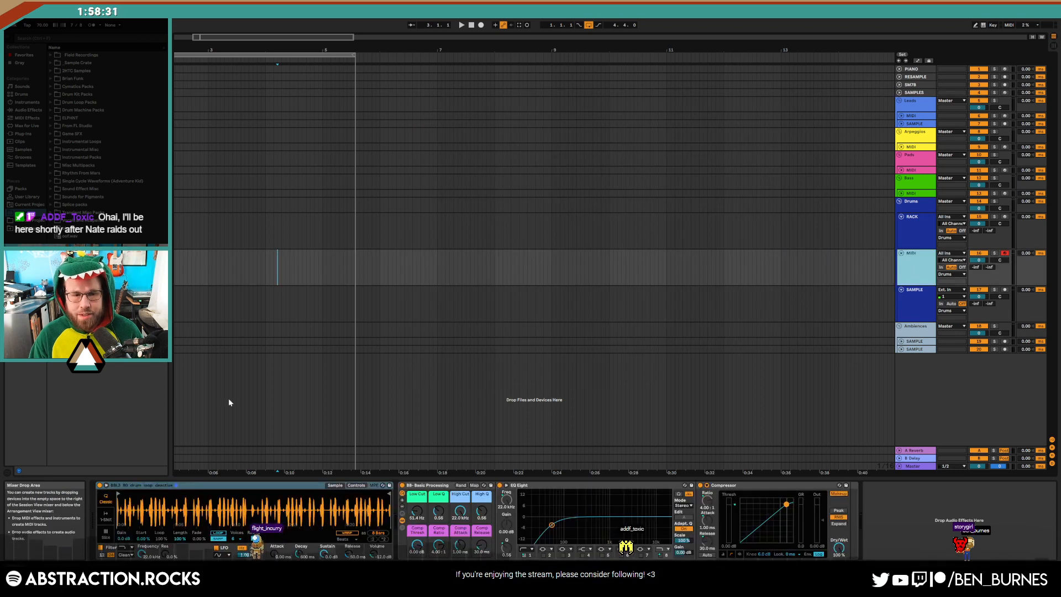
Switch the drum loop's Simpler to Slice mode
{"action": "left_click_drag", "start_coordinate": [216, 38], "coordinate": [197, 80]}
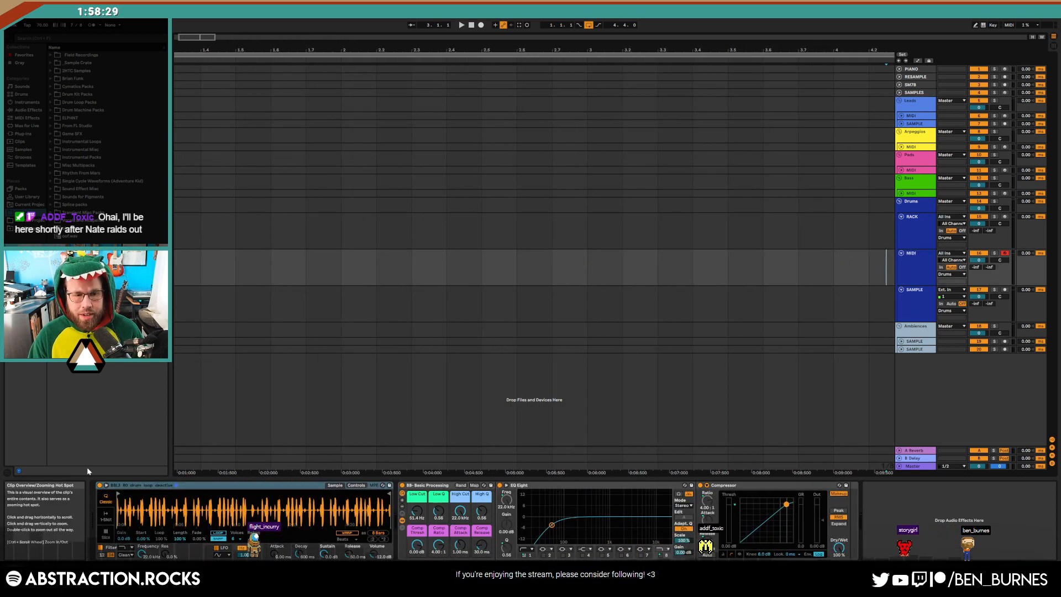
{"action": "left_click", "coordinate": [105, 535]}
{"action": "left_click_drag", "start_coordinate": [265, 508], "coordinate": [264, 548]}
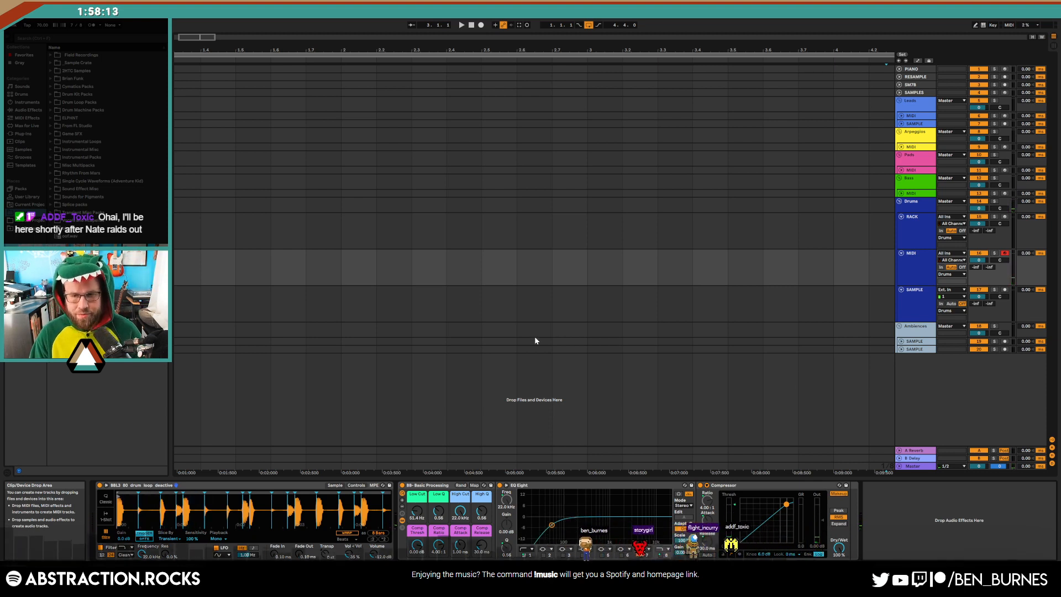
{"action": "key", "text": "Escape"}
Create an empty two-bar MIDI clip on the Drums MIDI track, from bar 1 to bar 3
{"action": "left_click_drag", "start_coordinate": [201, 37], "coordinate": [201, 27]}
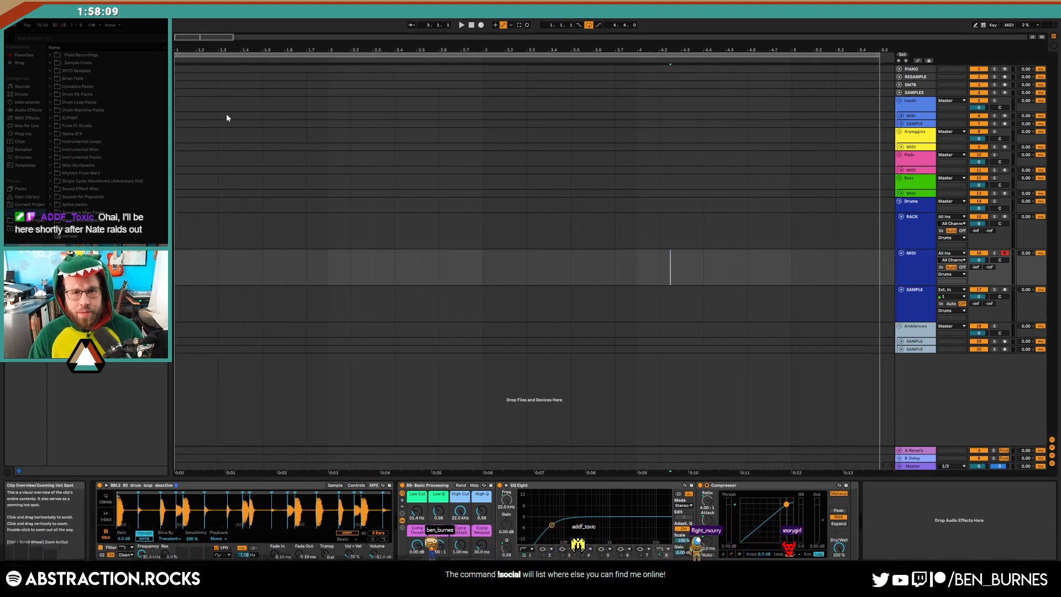
{"action": "left_click_drag", "start_coordinate": [464, 266], "coordinate": [175, 267]}
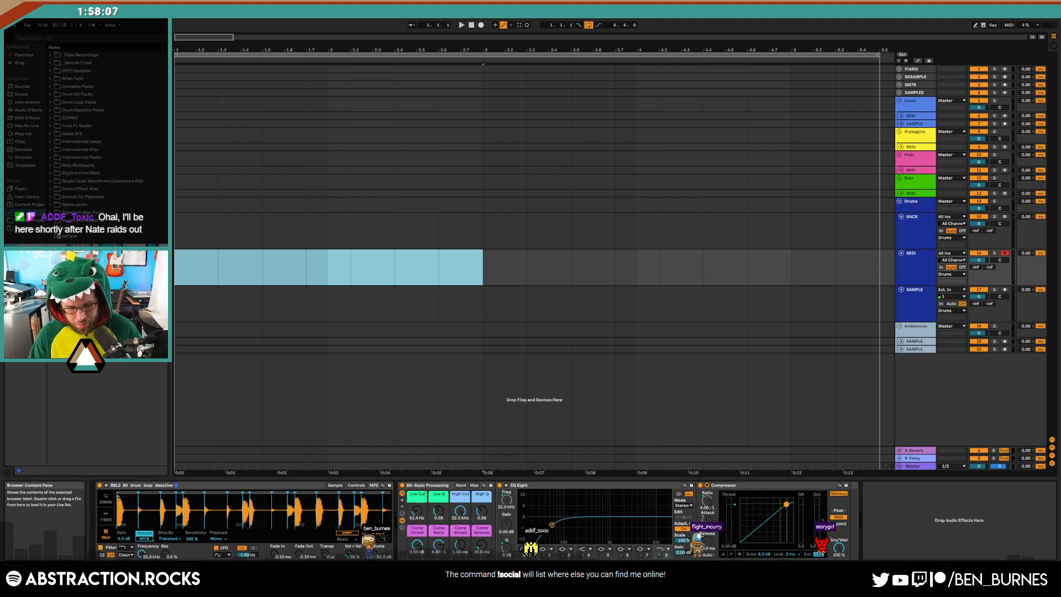
{"action": "key", "text": "ctrl+shift+m"}
Enter bar 1's slice notes: C1, C#1, D1, C#1 on beats 1.1 to 1.4, followed by D#1, E1, D#1, D1 and C#1 up to 1.7
{"action": "left_click_drag", "start_coordinate": [184, 424], "coordinate": [187, 204]}
{"action": "double_click", "coordinate": [214, 477]}
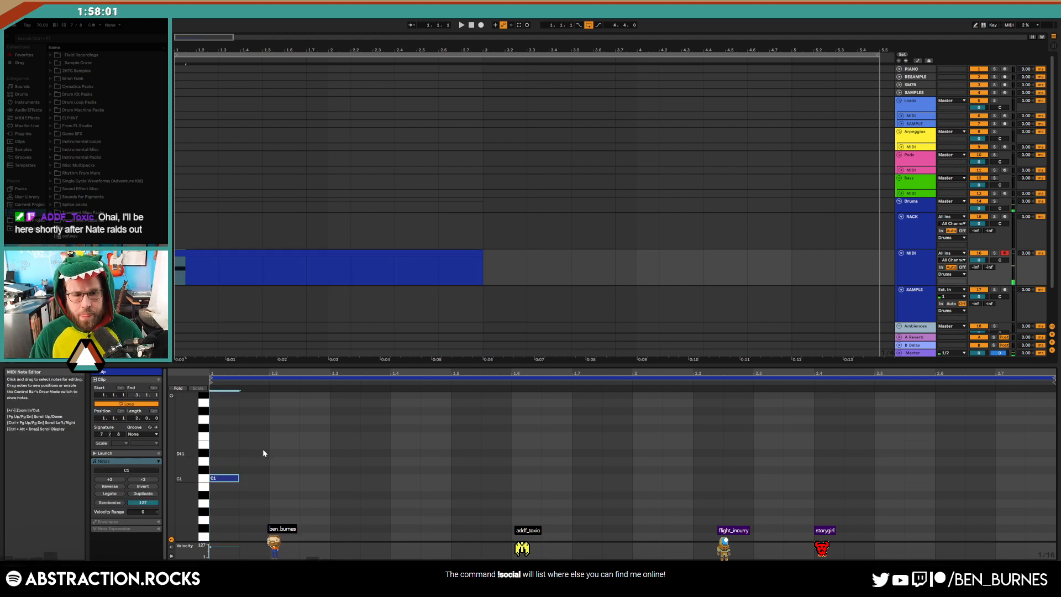
{"action": "double_click", "coordinate": [274, 470]}
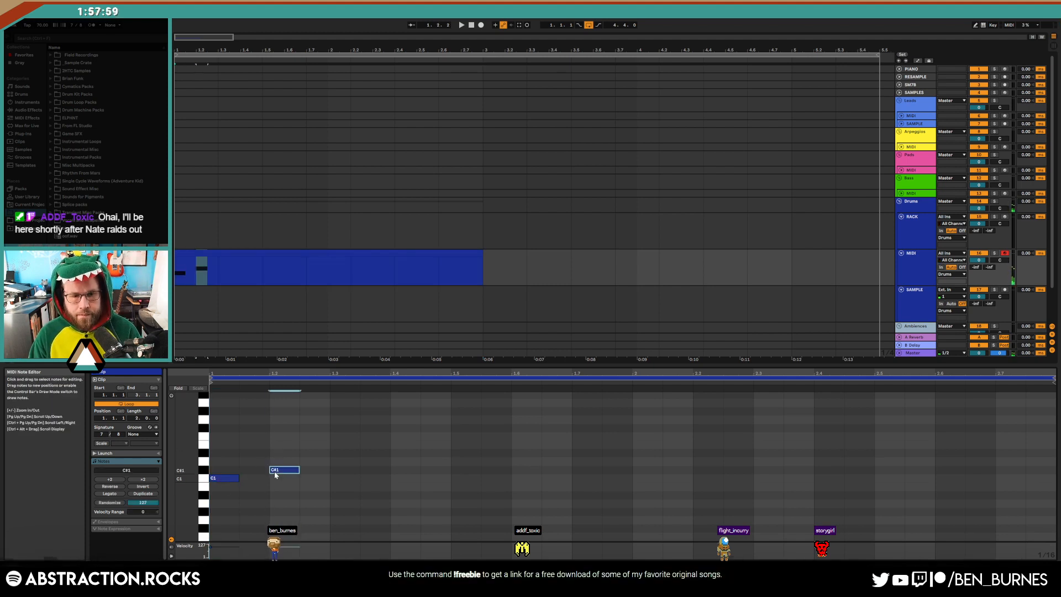
{"action": "double_click", "coordinate": [336, 462]}
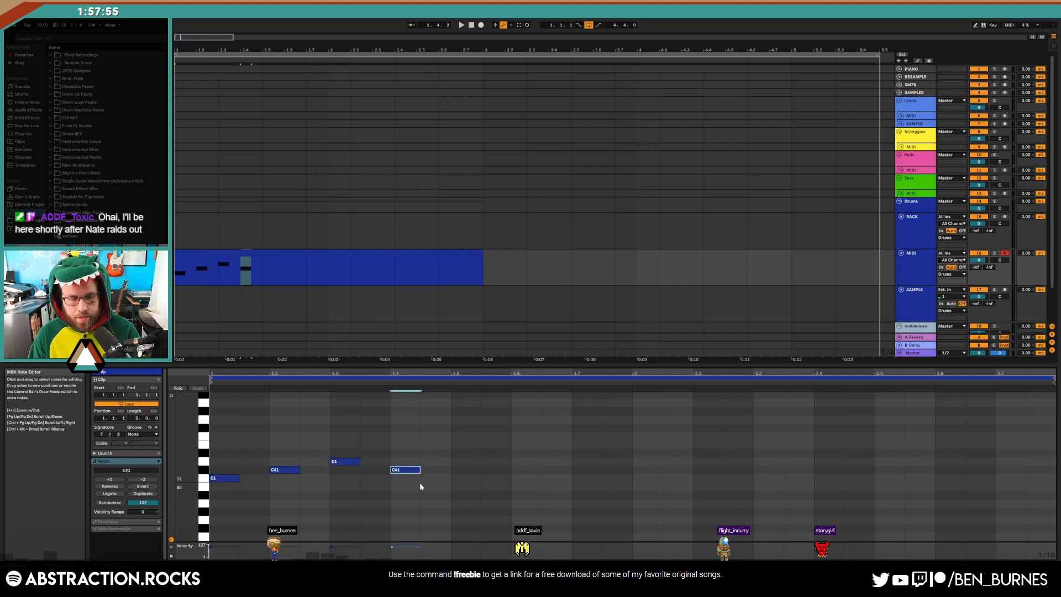
{"action": "double_click", "coordinate": [424, 453]}
{"action": "double_click", "coordinate": [459, 446]}
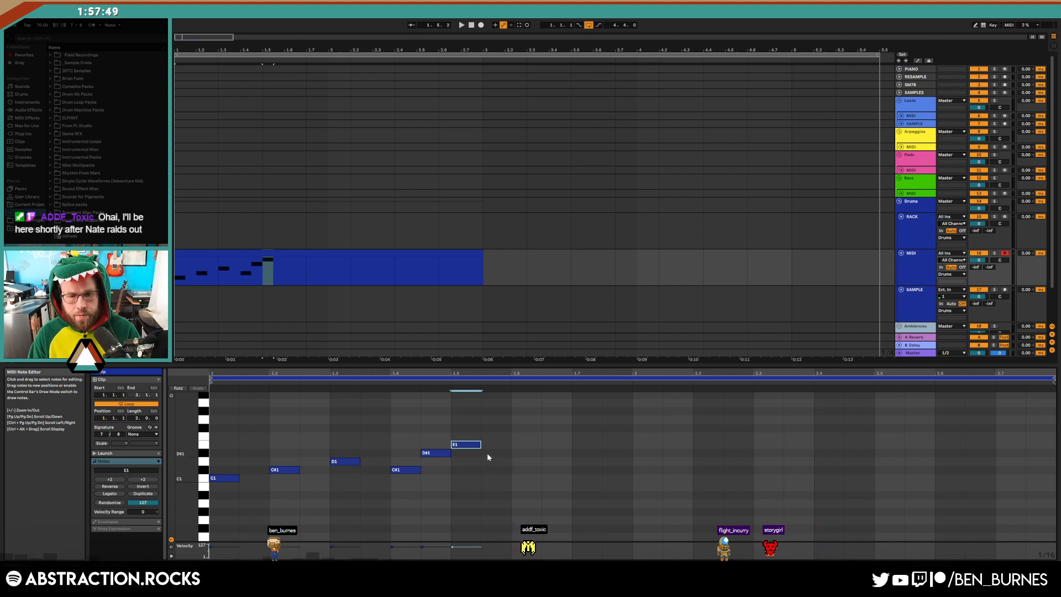
{"action": "double_click", "coordinate": [488, 454]}
{"action": "double_click", "coordinate": [516, 462]}
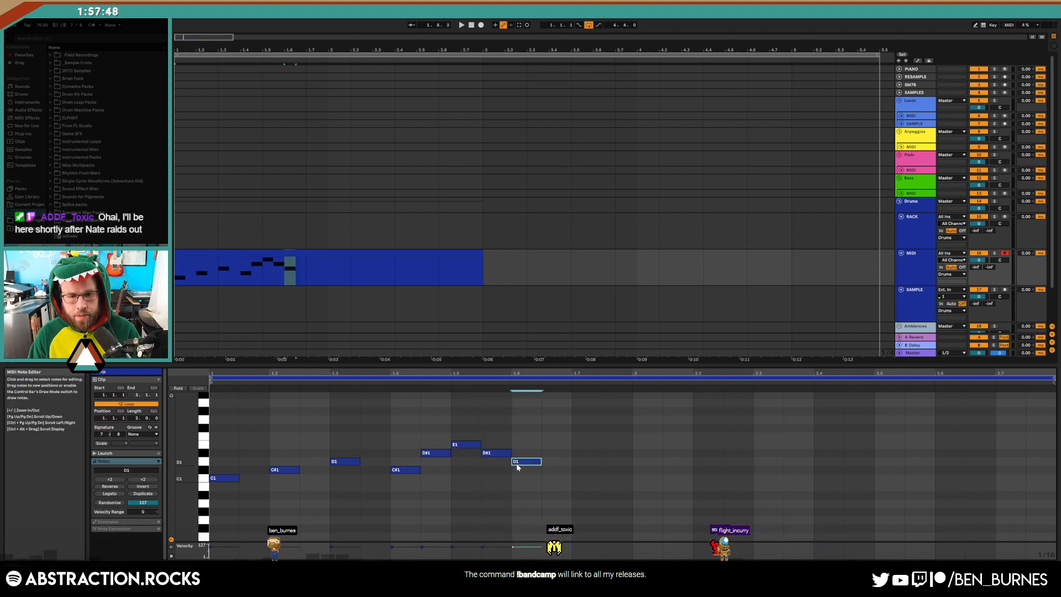
{"action": "double_click", "coordinate": [579, 470]}
Start bar 2 with C#1 on 2.1, E1 a sixteenth after it, and D1 on 2.2
{"action": "double_click", "coordinate": [643, 470]}
{"action": "double_click", "coordinate": [686, 479]}
{"action": "key", "text": "Up"}
{"action": "key", "text": "Up"}
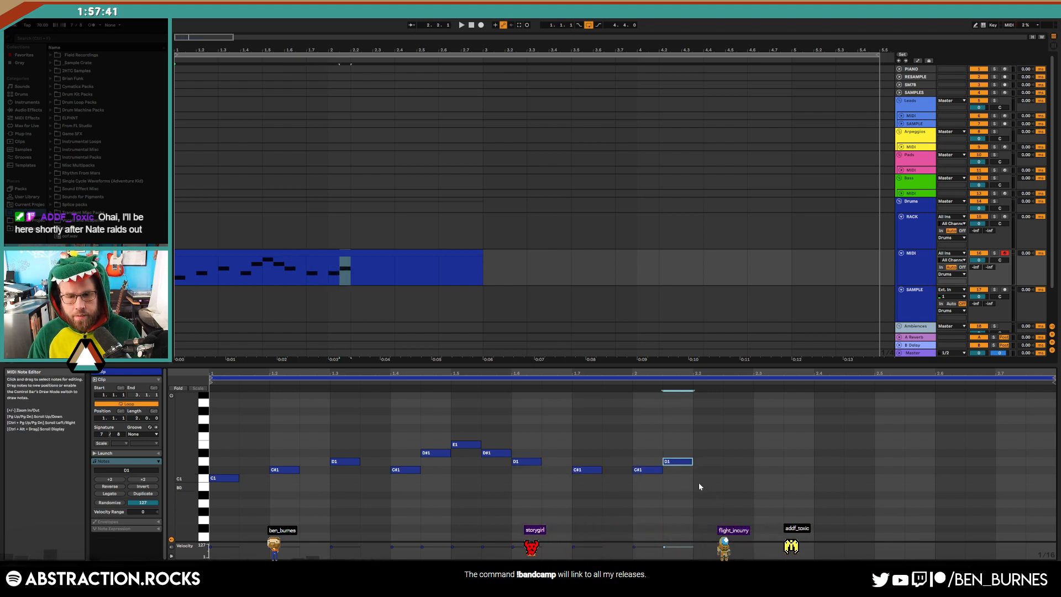
{"action": "key", "text": "Up"}
{"action": "key", "text": "Up"}
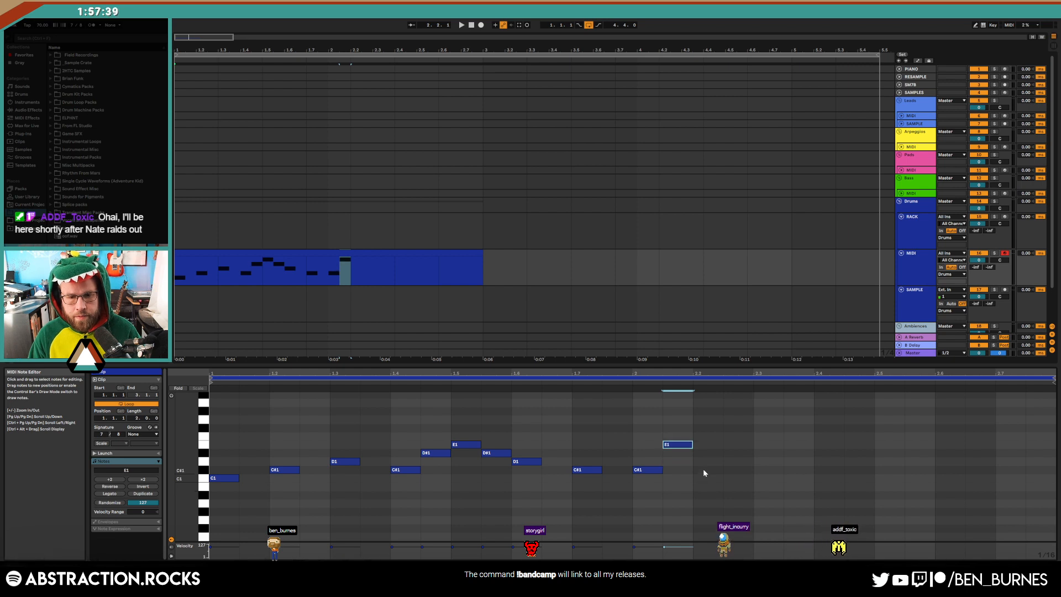
{"action": "double_click", "coordinate": [702, 462]}
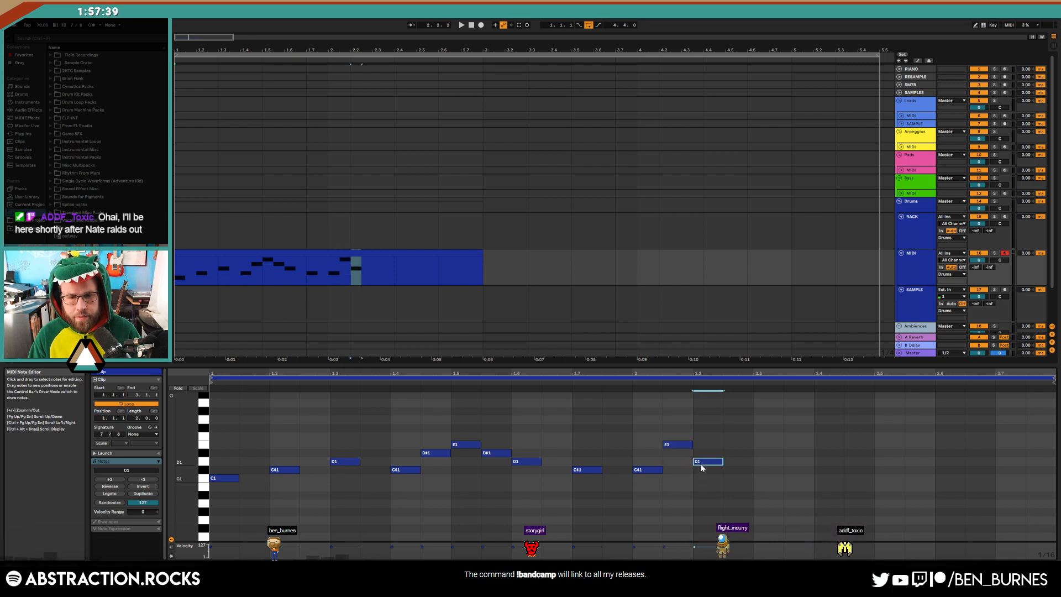
Complete bar 2 with C#1 on 2.3 and 2.4, D1 just before 2.5, D#1 on 2.5, D1 on 2.6 and D#1 on 2.7
{"action": "double_click", "coordinate": [755, 470]}
{"action": "double_click", "coordinate": [818, 469]}
{"action": "double_click", "coordinate": [854, 461]}
{"action": "double_click", "coordinate": [878, 452]}
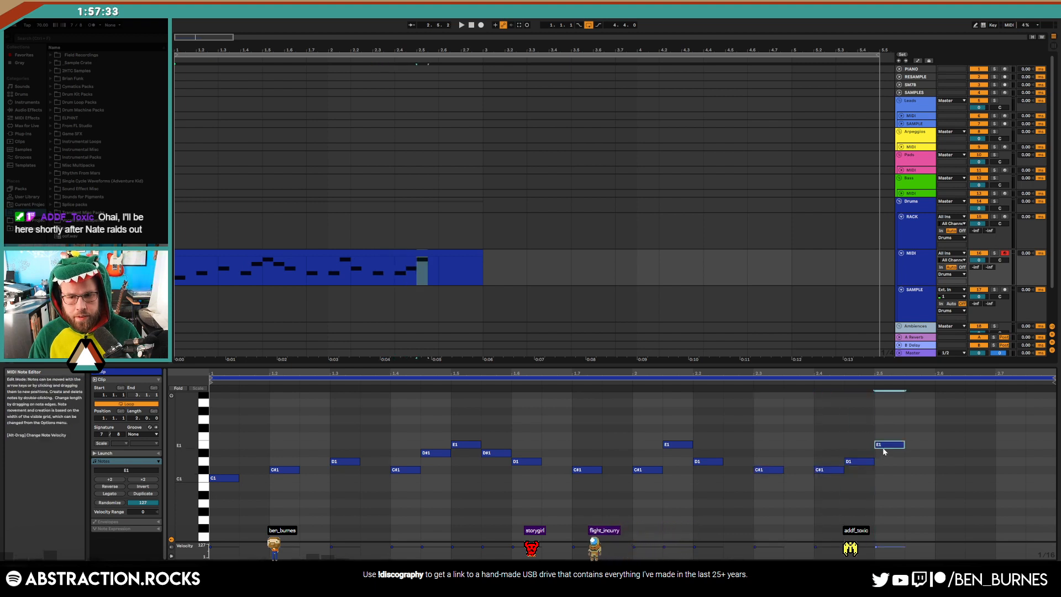
{"action": "double_click", "coordinate": [942, 460]}
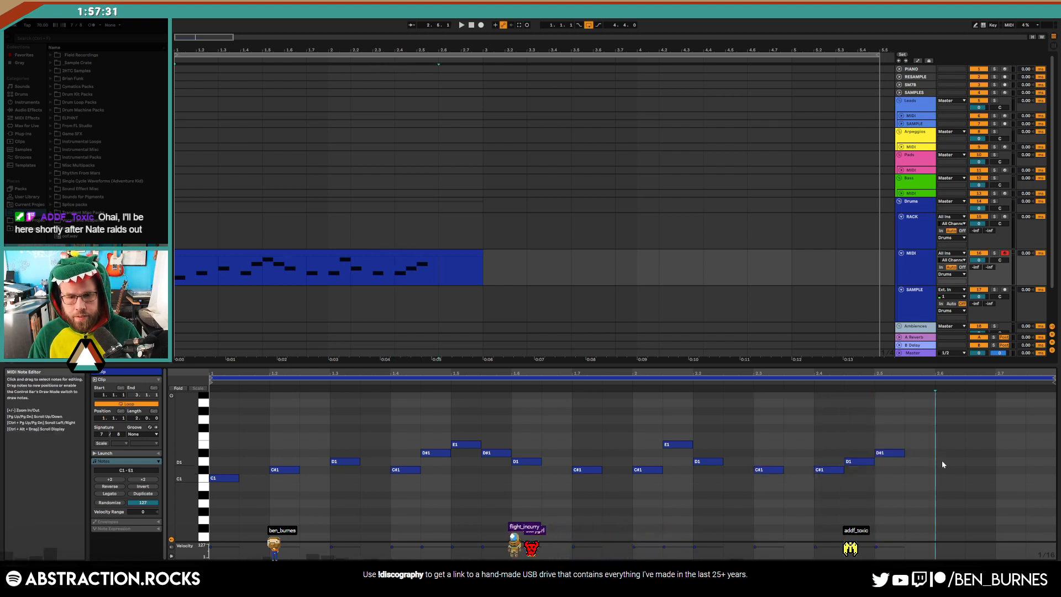
{"action": "double_click", "coordinate": [1001, 453]}
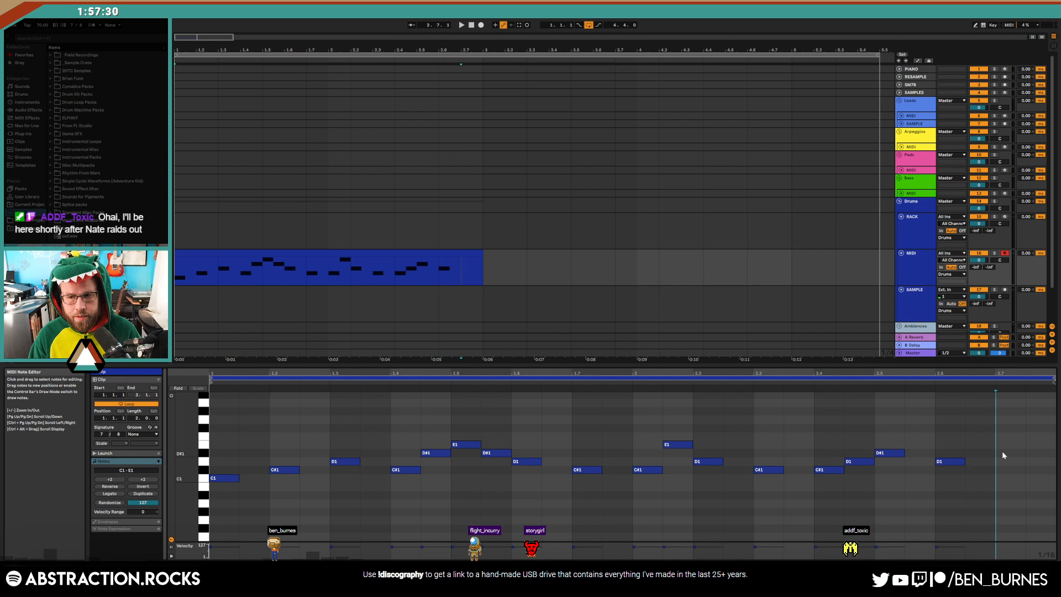
Set the arrangement loop to the two-bar drum clip and play the pattern
{"action": "left_click", "coordinate": [474, 263]}
{"action": "key", "text": "space"}
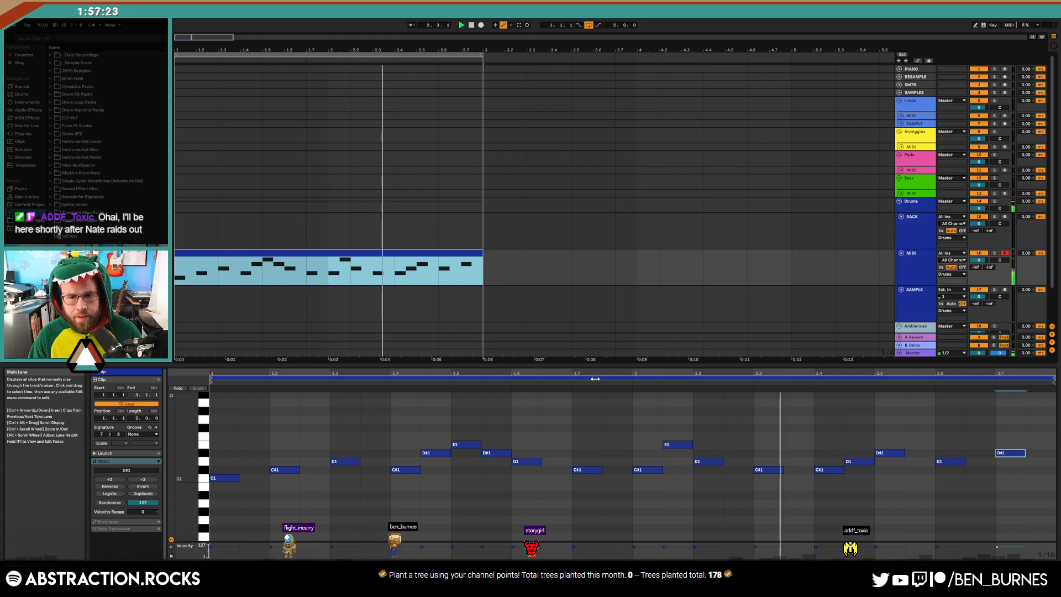
{"action": "key", "text": "space"}
Lower the E1 note just before beat 2.2 to C1 and apply the Logic 16 Swing groove to the clip
{"action": "left_click_drag", "start_coordinate": [679, 444], "coordinate": [681, 451]}
{"action": "key", "text": "Down"}
{"action": "key", "text": "Down"}
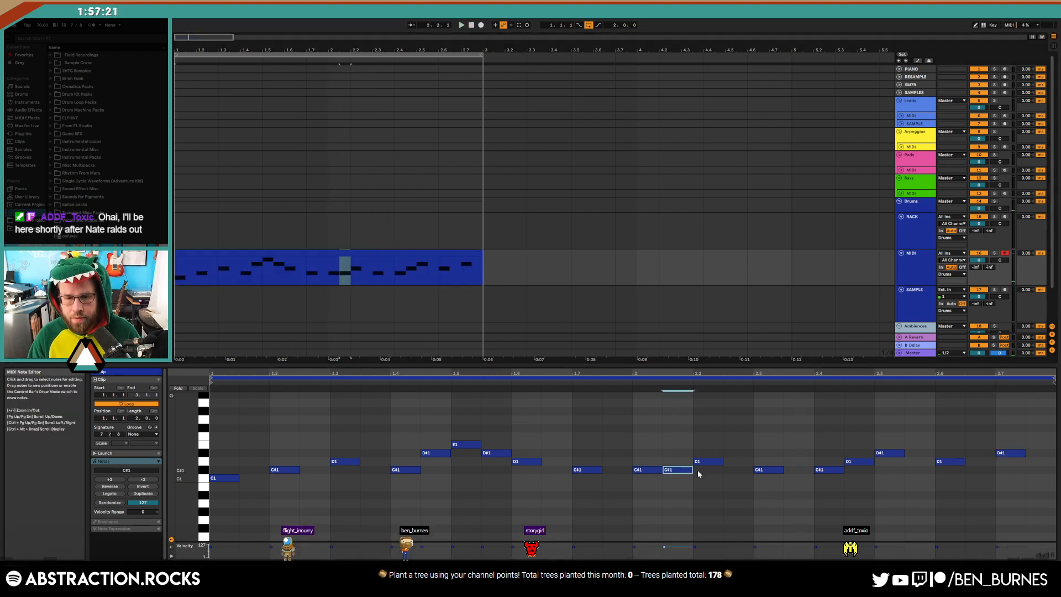
{"action": "left_click", "coordinate": [143, 434]}
{"action": "left_click", "coordinate": [146, 447]}
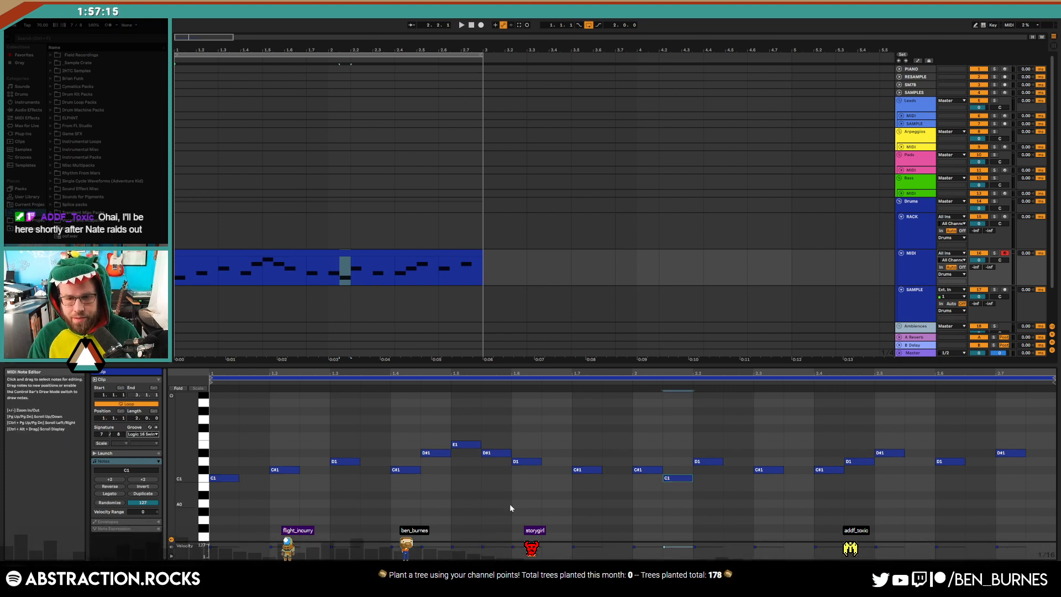
Rearrange the notes around beat 2.2 so D1 precedes it and C1 lands on it, and add a D1 note at the clip's end
{"action": "left_click_drag", "start_coordinate": [689, 488], "coordinate": [689, 490]}
{"action": "key", "text": "Right"}
{"action": "left_click_drag", "start_coordinate": [707, 442], "coordinate": [706, 459]}
{"action": "key", "text": "Left"}
{"action": "key", "text": "space"}
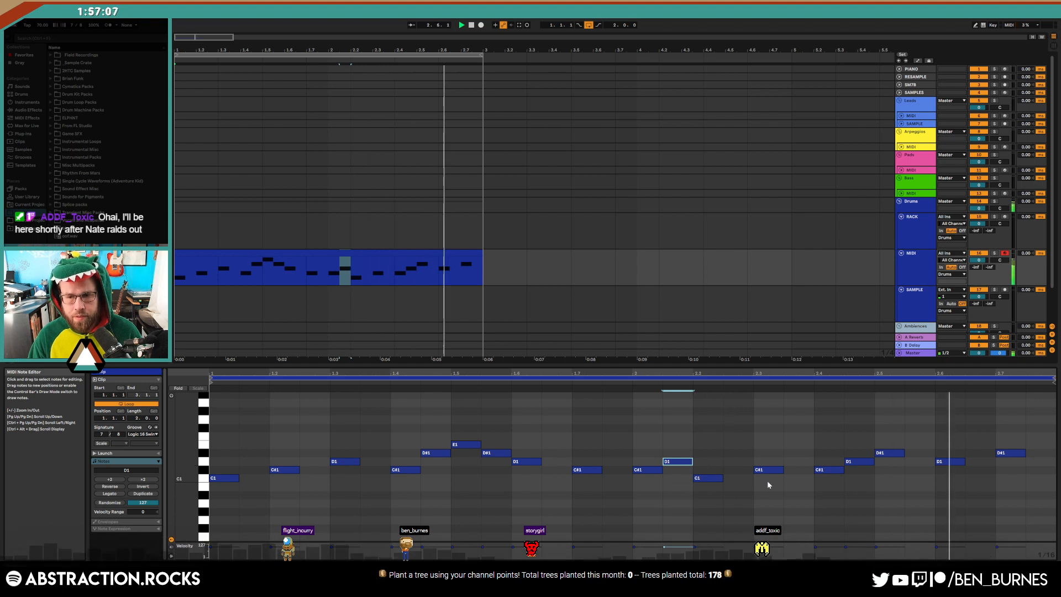
{"action": "double_click", "coordinate": [1026, 462]}
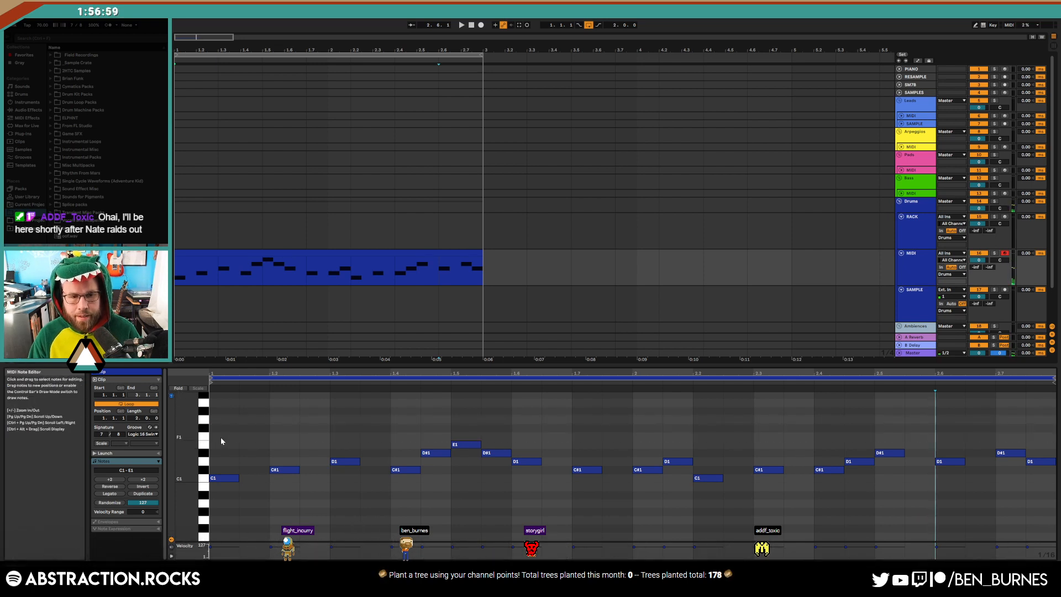
Add a second note on beat 1.1, raise it to A1, and set the Simpler's playback mode to Poly
{"action": "double_click", "coordinate": [222, 437]}
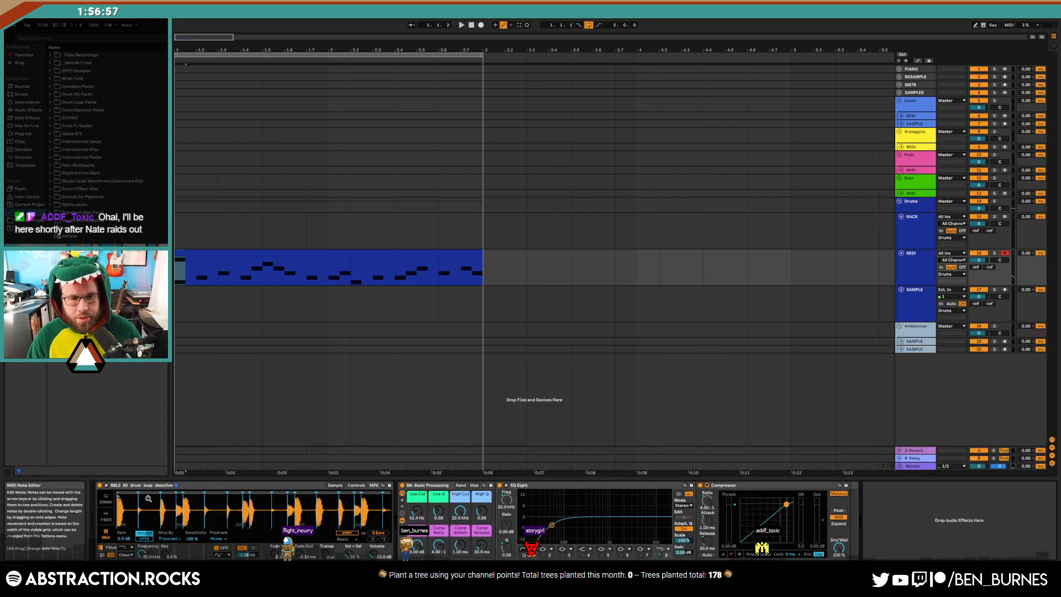
{"action": "left_click", "coordinate": [217, 539]}
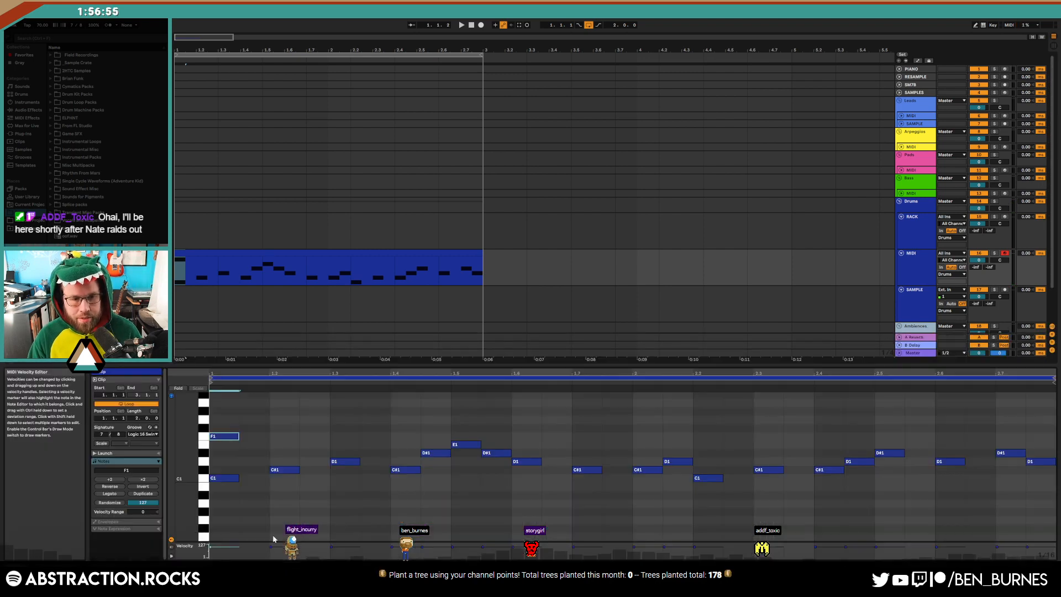
{"action": "left_click_drag", "start_coordinate": [222, 438], "coordinate": [223, 450]}
{"action": "key", "text": "Up"}
{"action": "key", "text": "Up"}
{"action": "key", "text": "Up"}
{"action": "key", "text": "Up"}
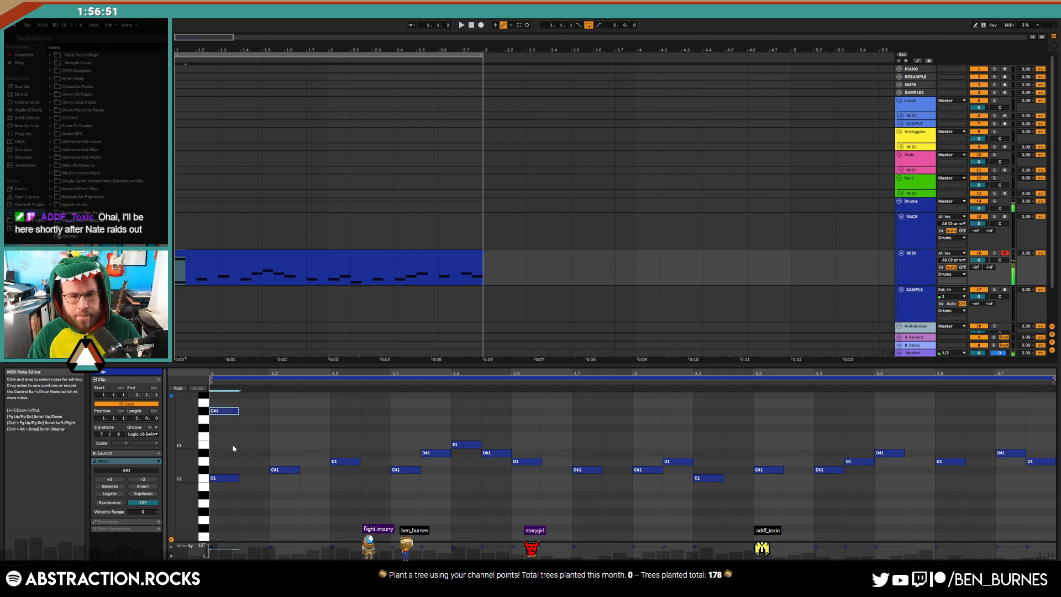
{"action": "scroll", "coordinate": [250, 447], "scroll_direction": "up", "scroll_amount": 2}
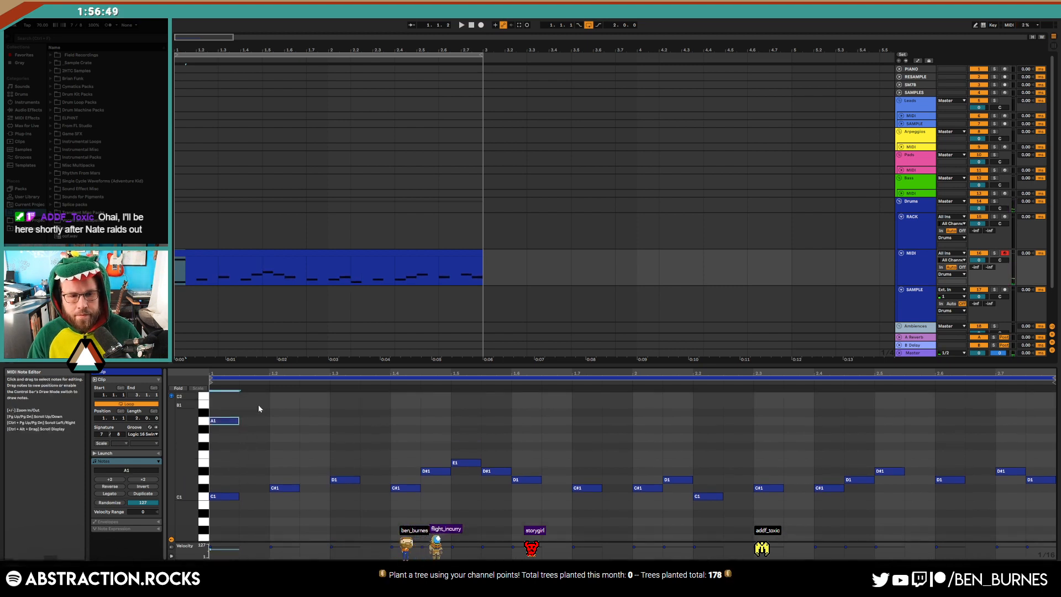
Repeat the A1 note on every beat of bar 1, with an extra A1 between 1.6 and 1.7
{"action": "key", "text": "ctrl+d"}
{"action": "key", "text": "ctrl+d"}
{"action": "key", "text": "ctrl+d"}
{"action": "key", "text": "ctrl+d"}
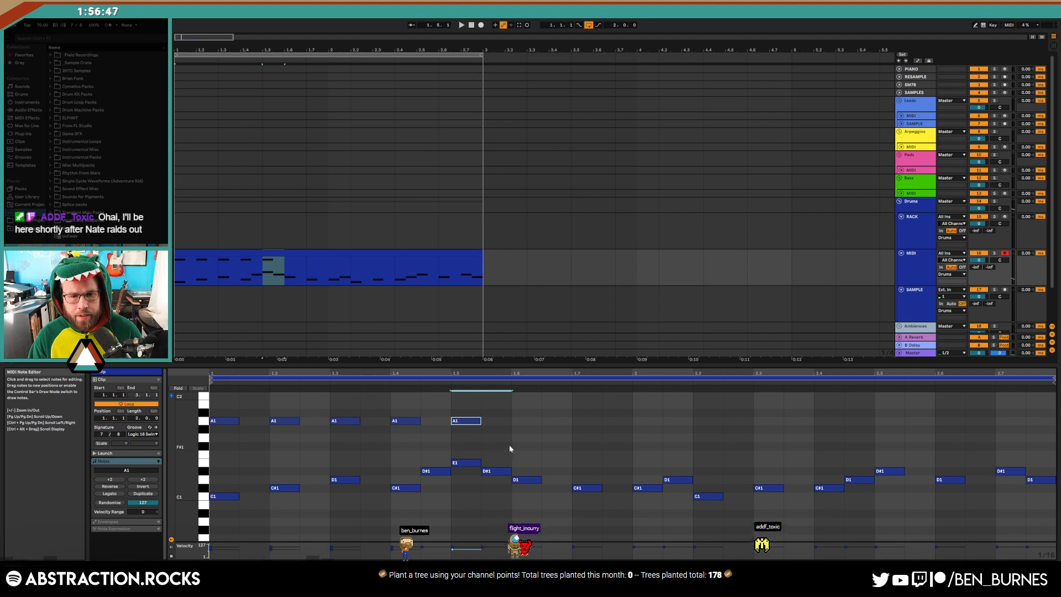
{"action": "key", "text": "ctrl+d"}
{"action": "key", "text": "ctrl+d"}
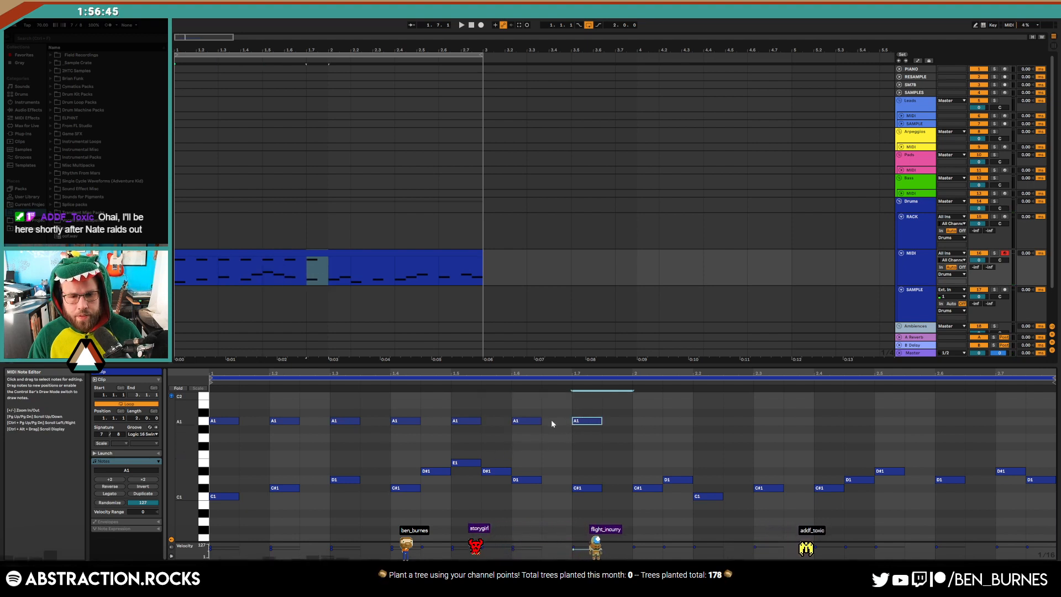
{"action": "double_click", "coordinate": [553, 423]}
Continue the A1 notes on every beat of bar 2 through 2.7, with an extra A1 between 2.5 and 2.6
{"action": "left_click", "coordinate": [577, 420]}
{"action": "key", "text": "ctrl+d"}
{"action": "key", "text": "ctrl+d"}
{"action": "key", "text": "ctrl+d"}
{"action": "key", "text": "ctrl+d"}
{"action": "key", "text": "ctrl+d"}
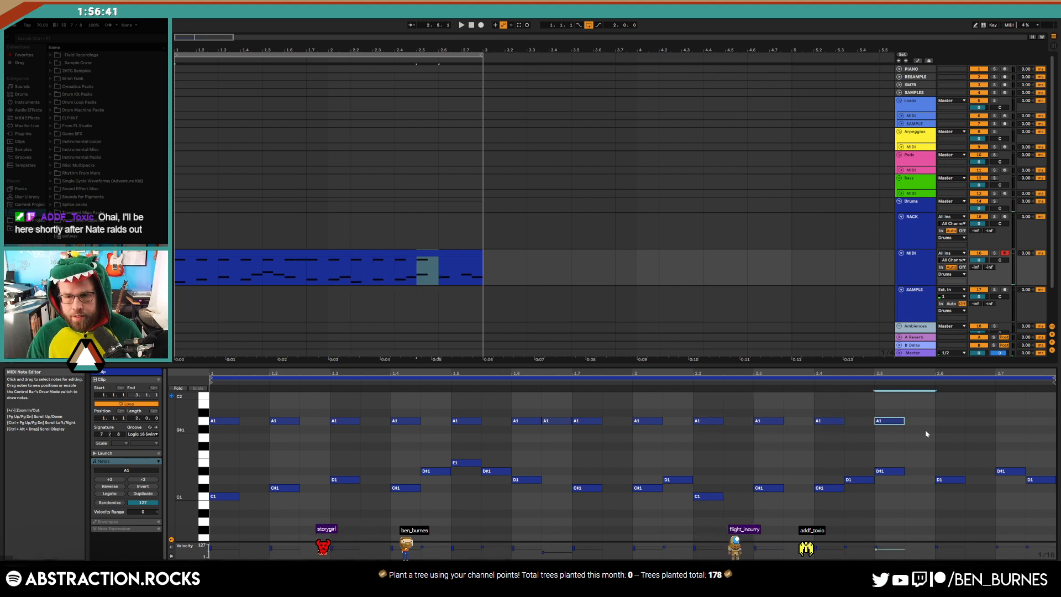
{"action": "key", "text": "ctrl+d"}
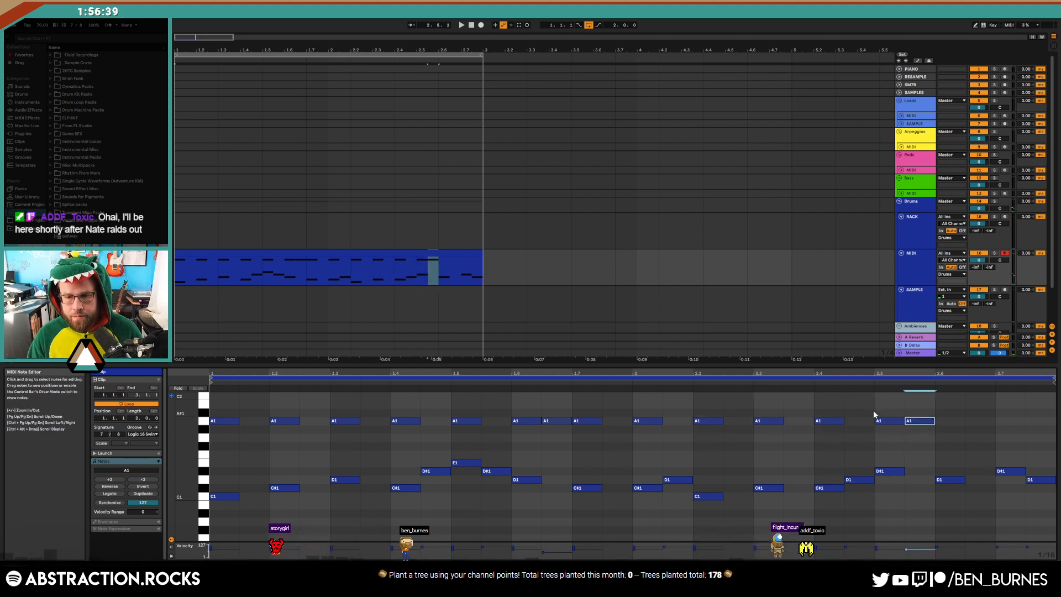
{"action": "key", "text": "ctrl+d"}
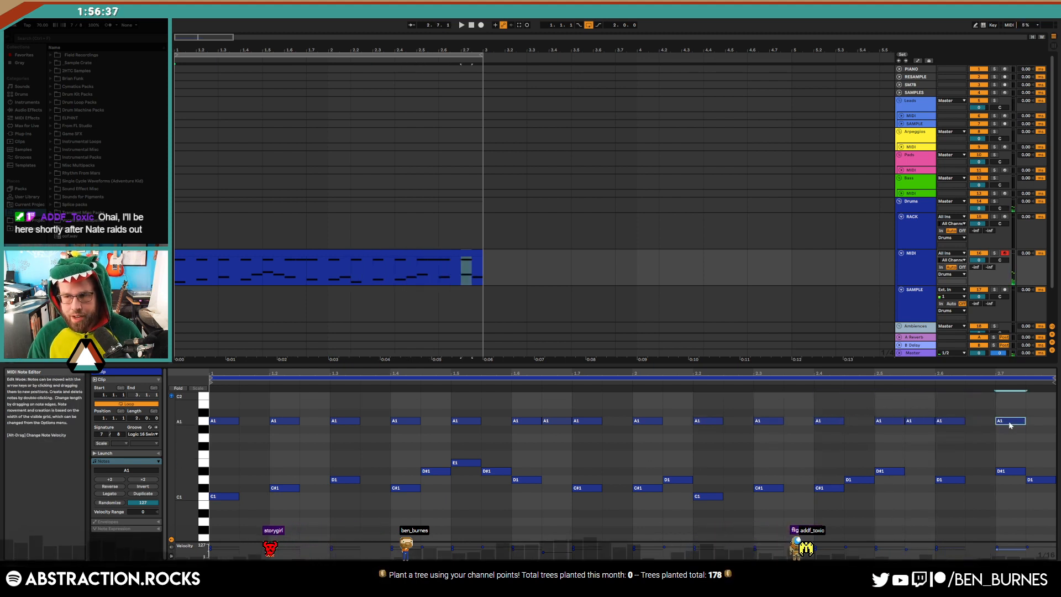
{"action": "key", "text": "ctrl+d"}
{"action": "left_click", "coordinate": [992, 411]}
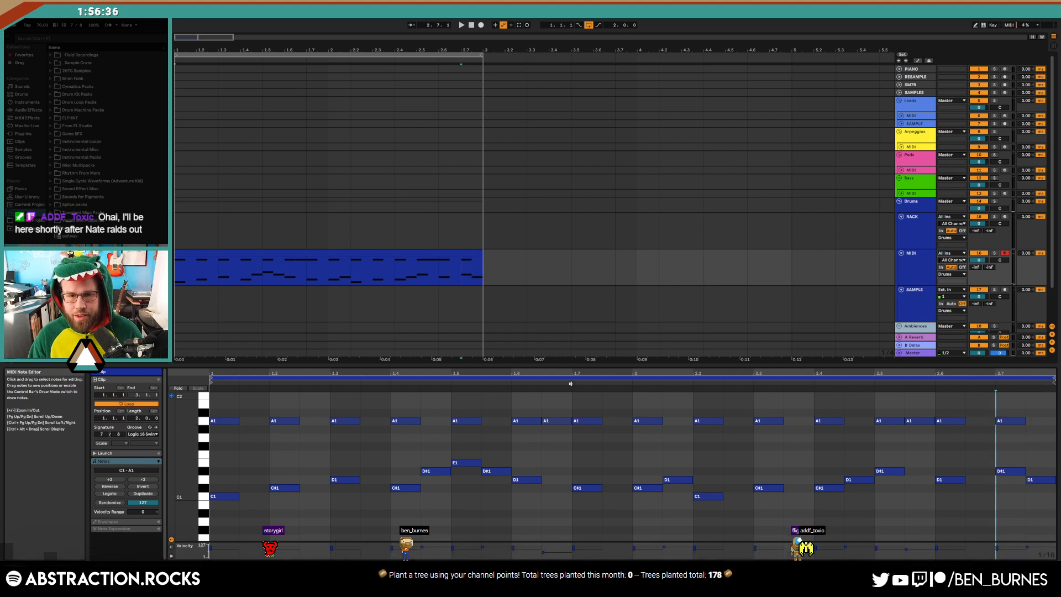
Play back the looped drum pattern and select the D#1 note just before beat 1.5
{"action": "left_click", "coordinate": [423, 251]}
{"action": "key", "text": "space"}
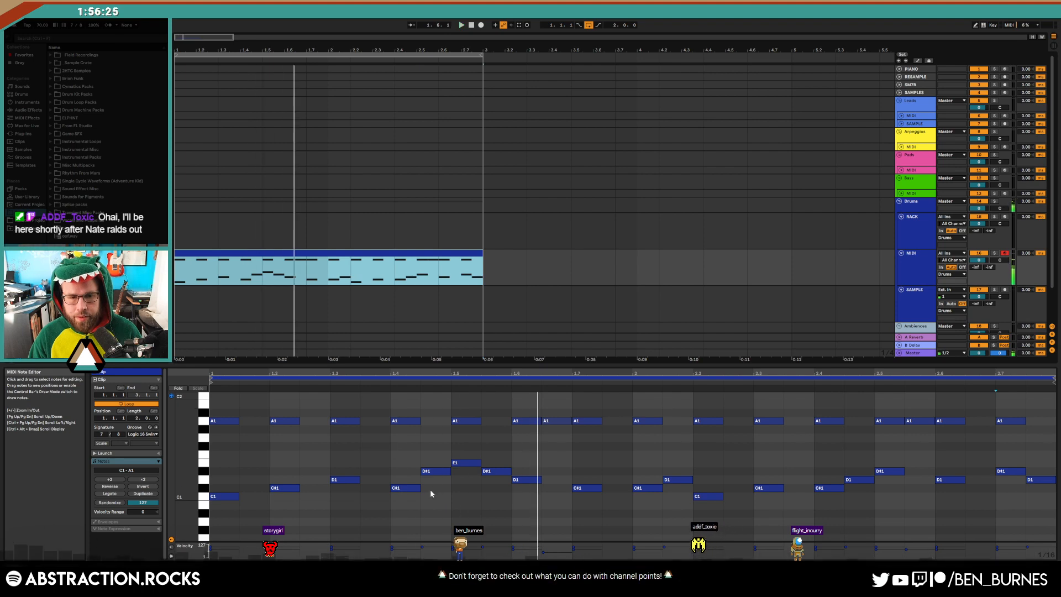
{"action": "left_click", "coordinate": [436, 473]}
{"action": "key", "text": "space"}
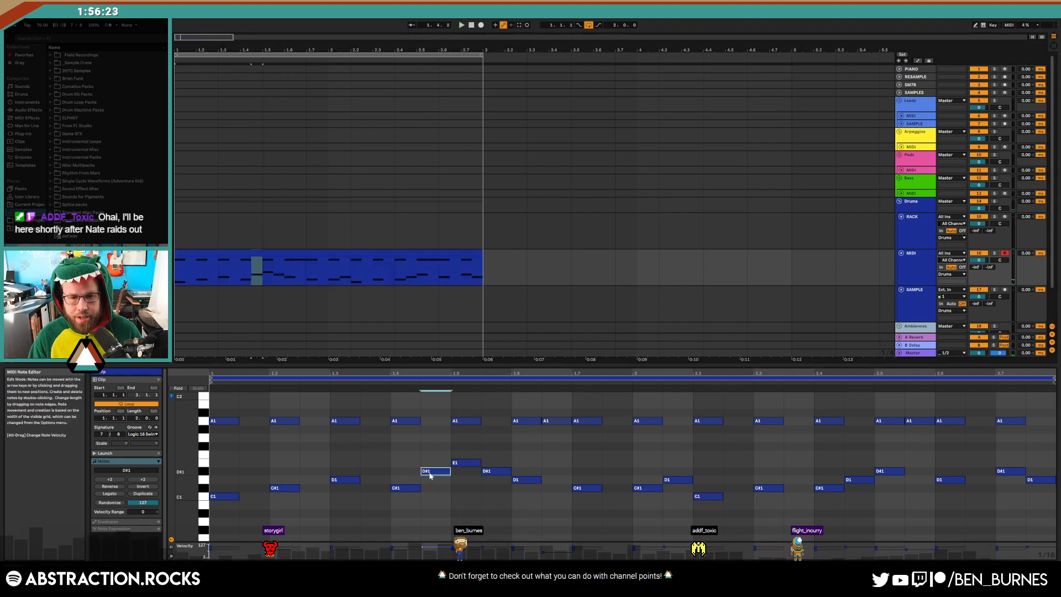
Examine the slice boundaries close up in the Simpler's waveform and play the drum pattern again
{"action": "key", "text": "shift+Tab"}
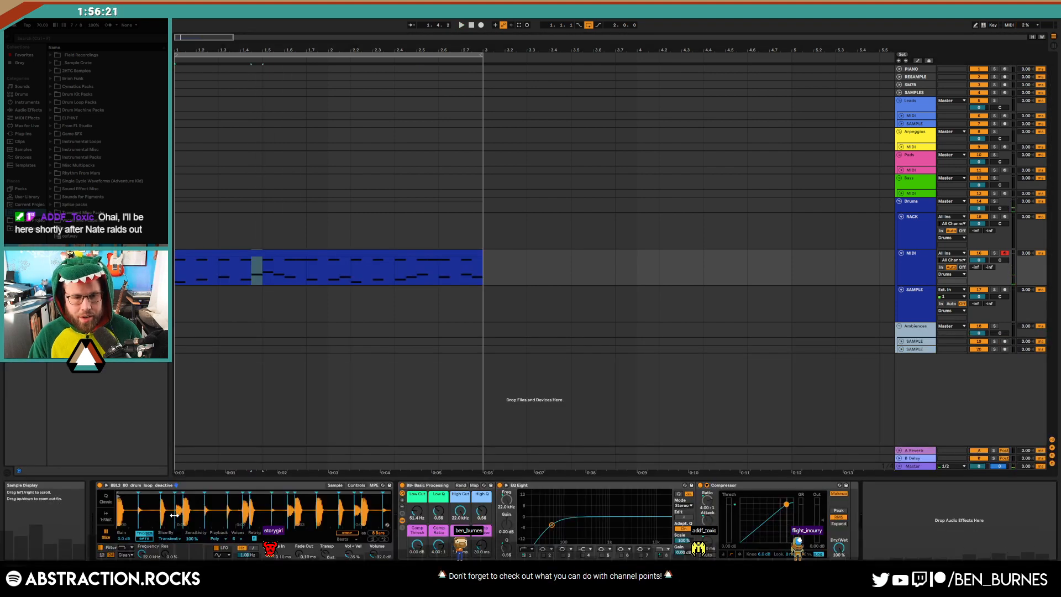
{"action": "left_click_drag", "start_coordinate": [191, 505], "coordinate": [391, 505]}
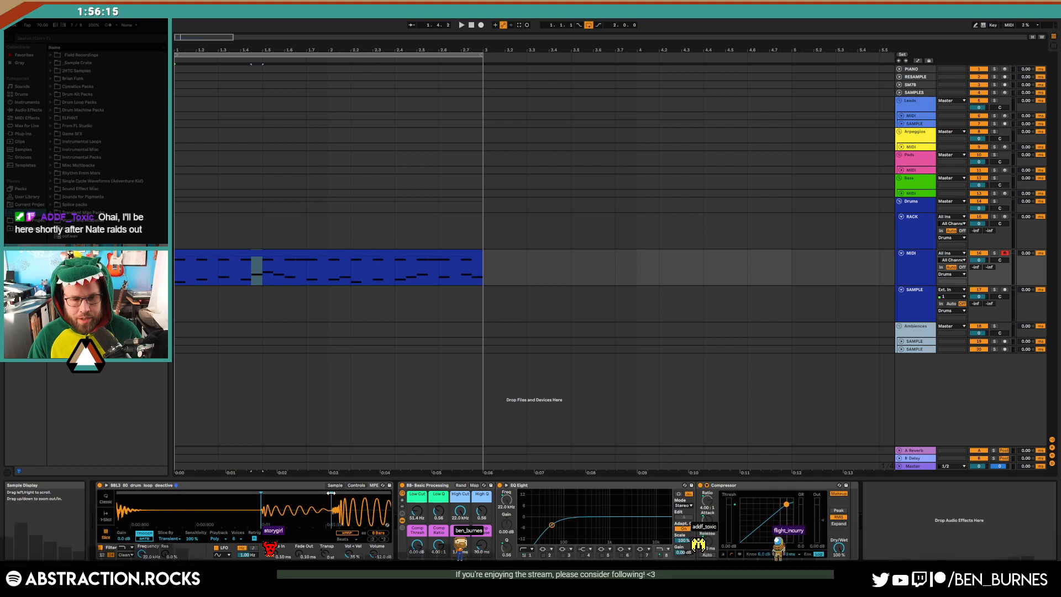
{"action": "key", "text": "space"}
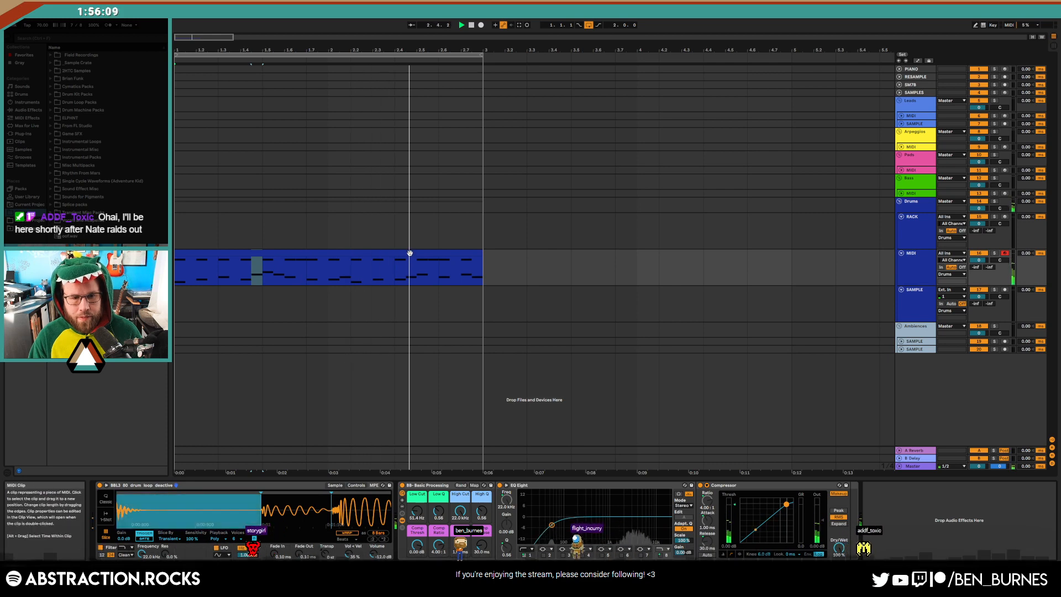
{"action": "left_click", "coordinate": [409, 252]}
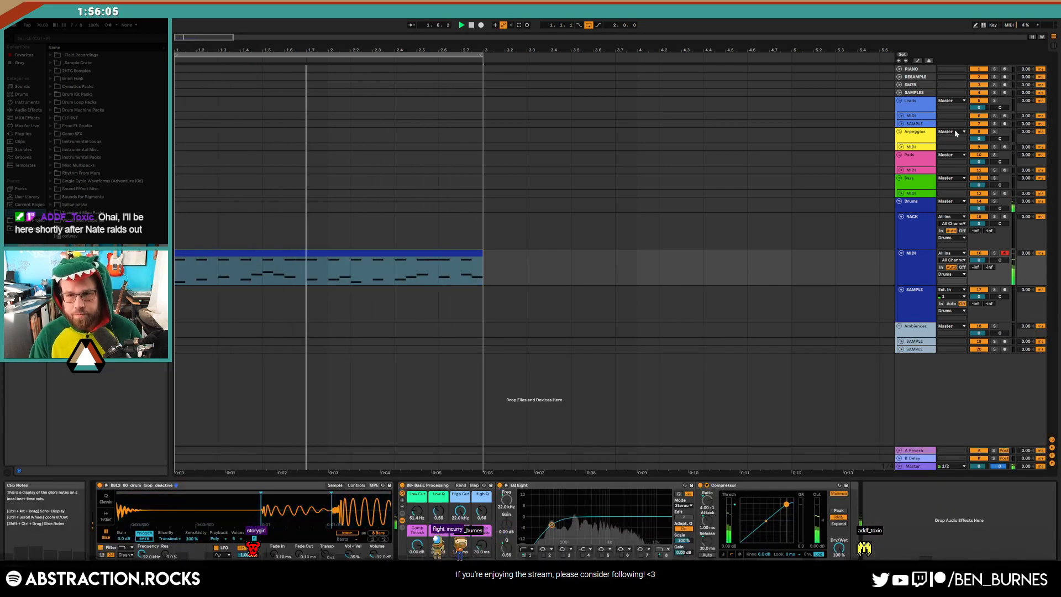
Insert a new MIDI track below the Leads group's MIDI track and unfold both tracks
{"action": "left_click", "coordinate": [902, 116]}
{"action": "left_click", "coordinate": [911, 119]}
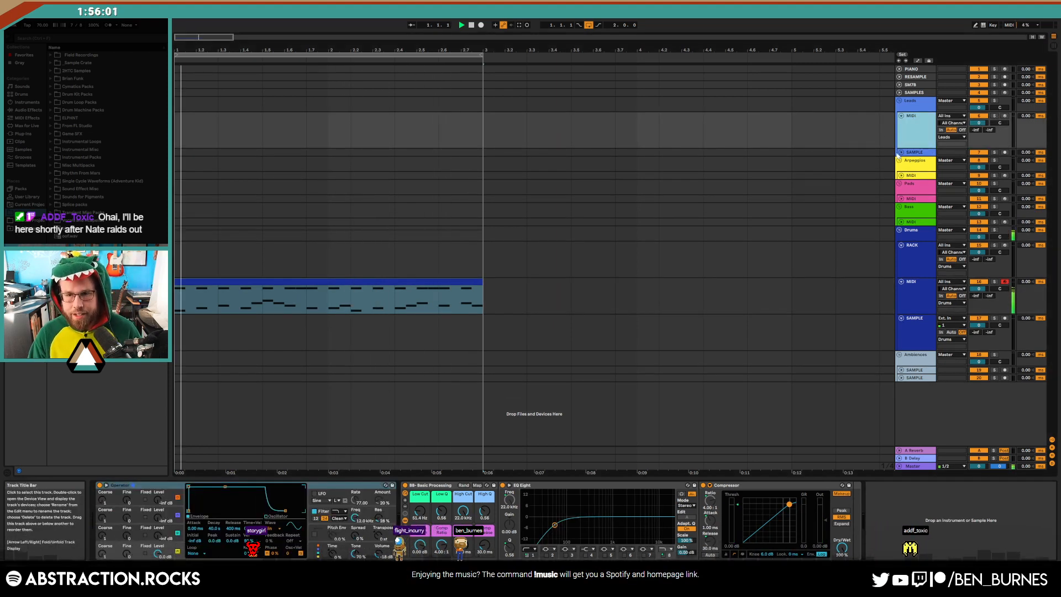
{"action": "key", "text": "ctrl+shift+t"}
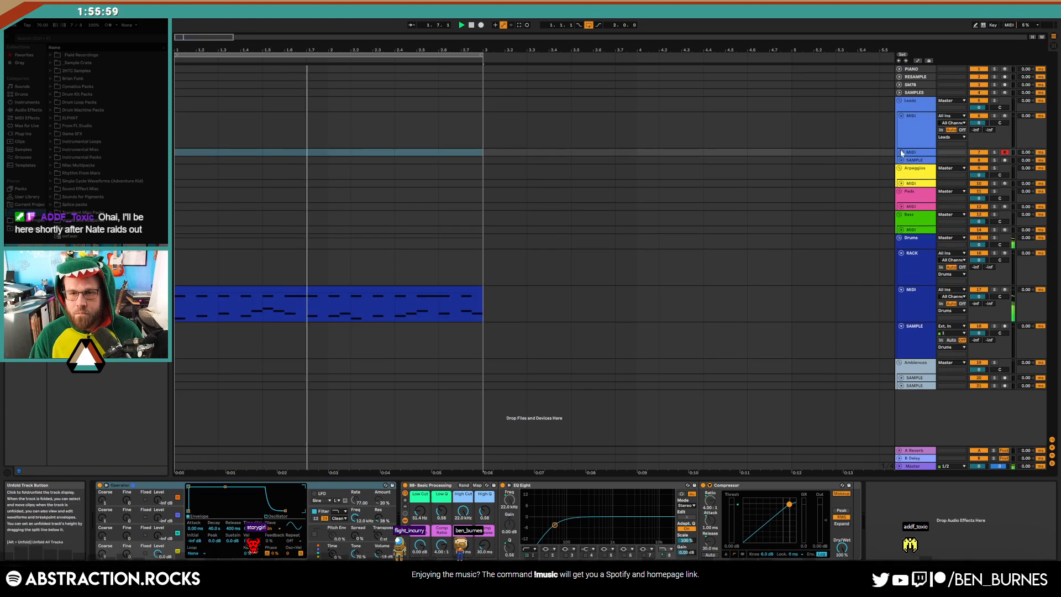
{"action": "left_click", "coordinate": [902, 153]}
{"action": "left_click", "coordinate": [918, 156]}
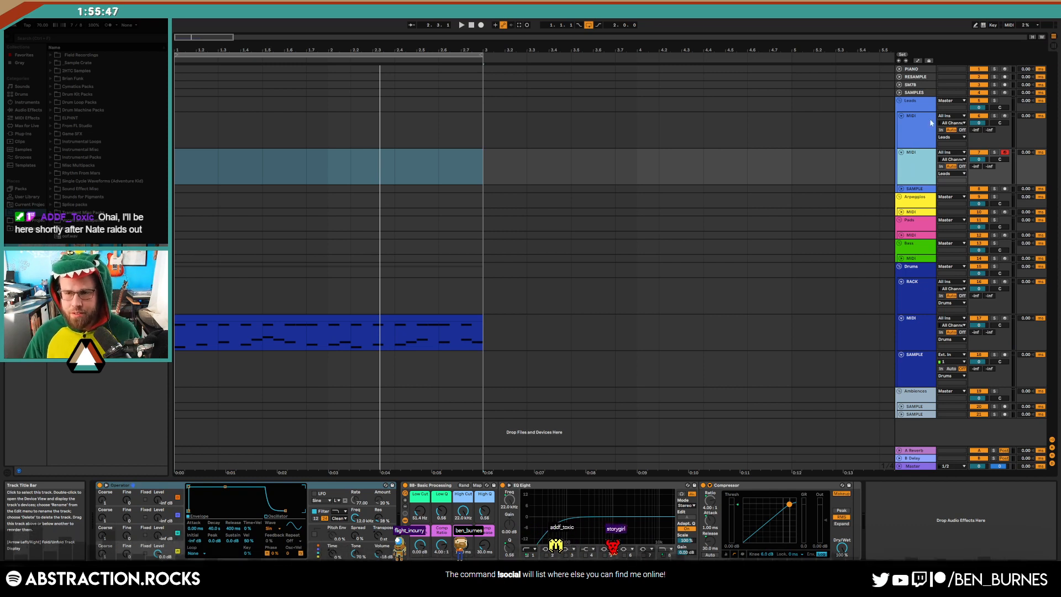
Load the Kontakt plug-in onto the new Leads MIDI track in place of Operator and move its window clear of the browser
{"action": "left_click", "coordinate": [24, 134]}
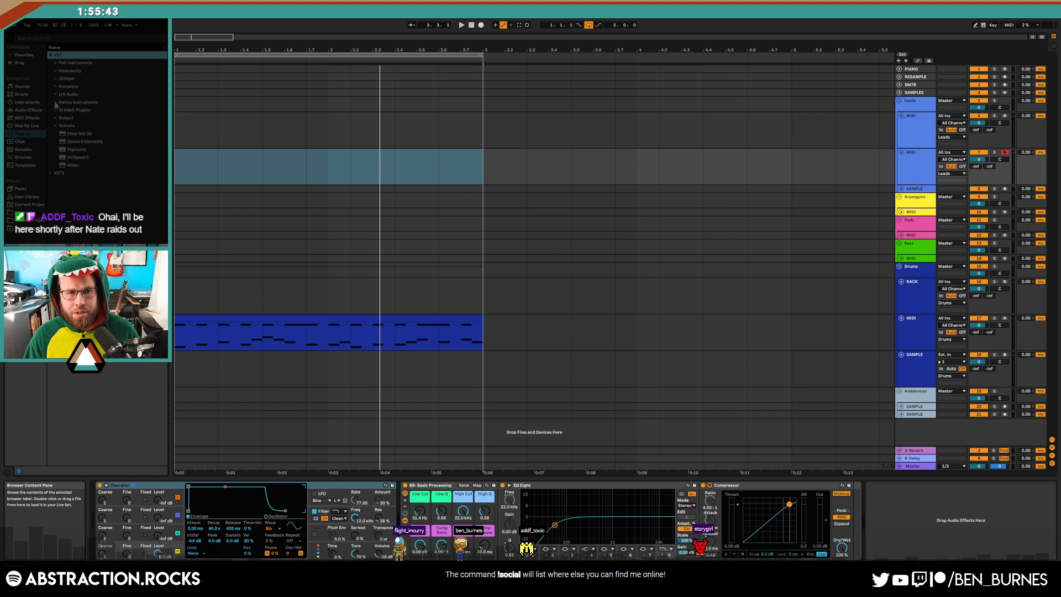
{"action": "left_click", "coordinate": [56, 102]}
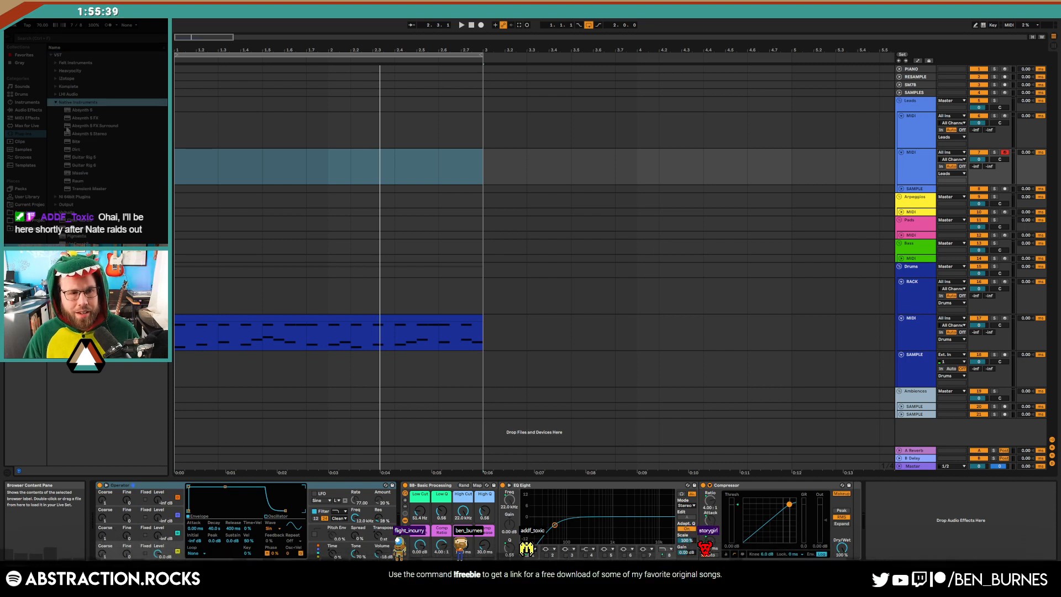
{"action": "left_click", "coordinate": [57, 197]}
{"action": "left_click_drag", "start_coordinate": [78, 117], "coordinate": [139, 501]}
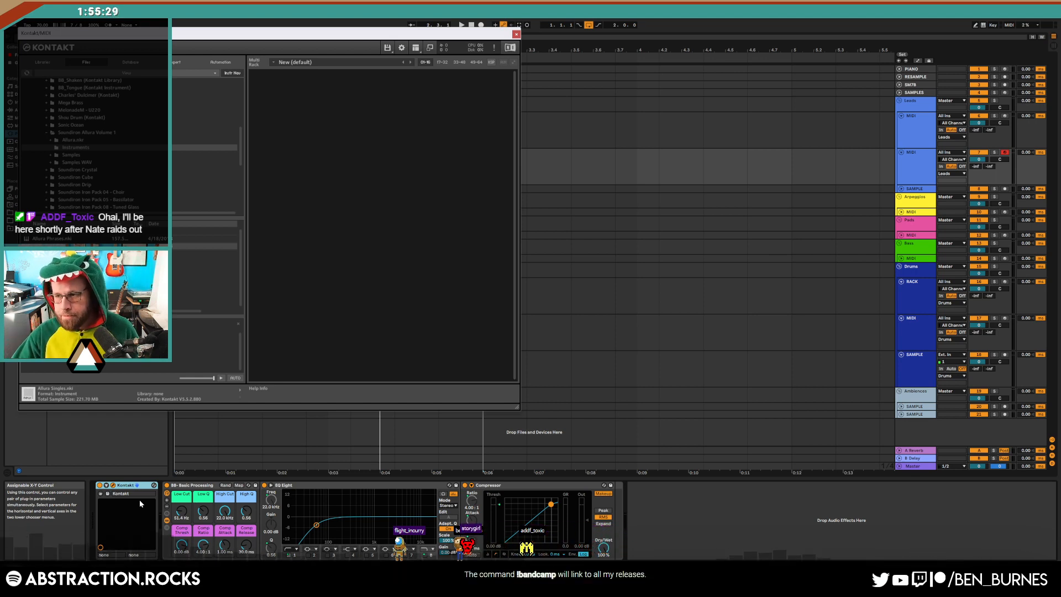
{"action": "left_click_drag", "start_coordinate": [247, 38], "coordinate": [553, 63]}
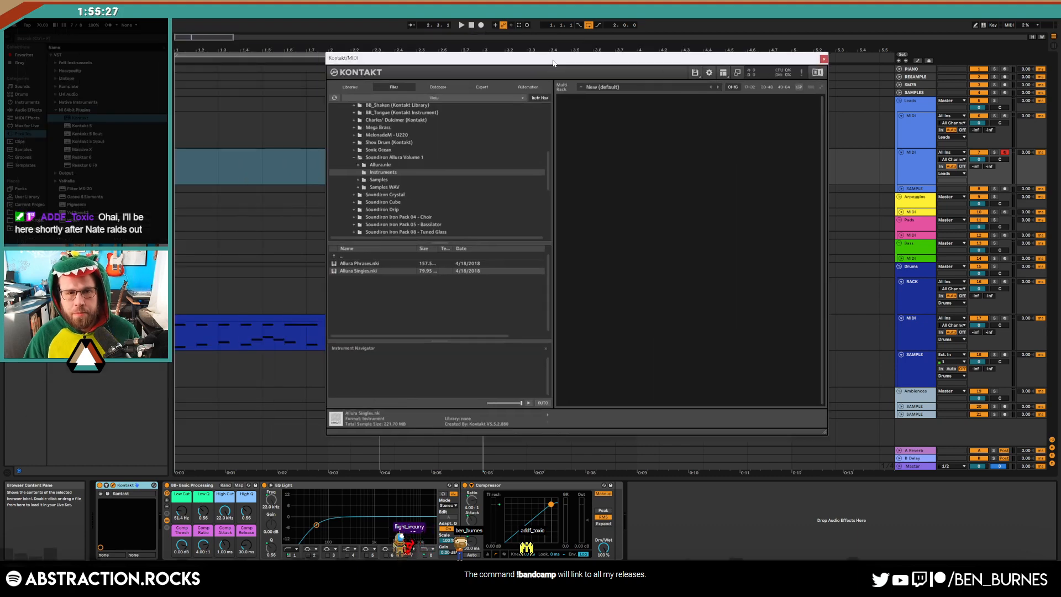
Load the Steal A Demo instrument from the Scarbee Vintage Keys library in Kontakt and close its window
{"action": "left_click", "coordinate": [344, 87]}
{"action": "left_click_drag", "start_coordinate": [549, 135], "coordinate": [555, 177]}
{"action": "left_click", "coordinate": [432, 227]}
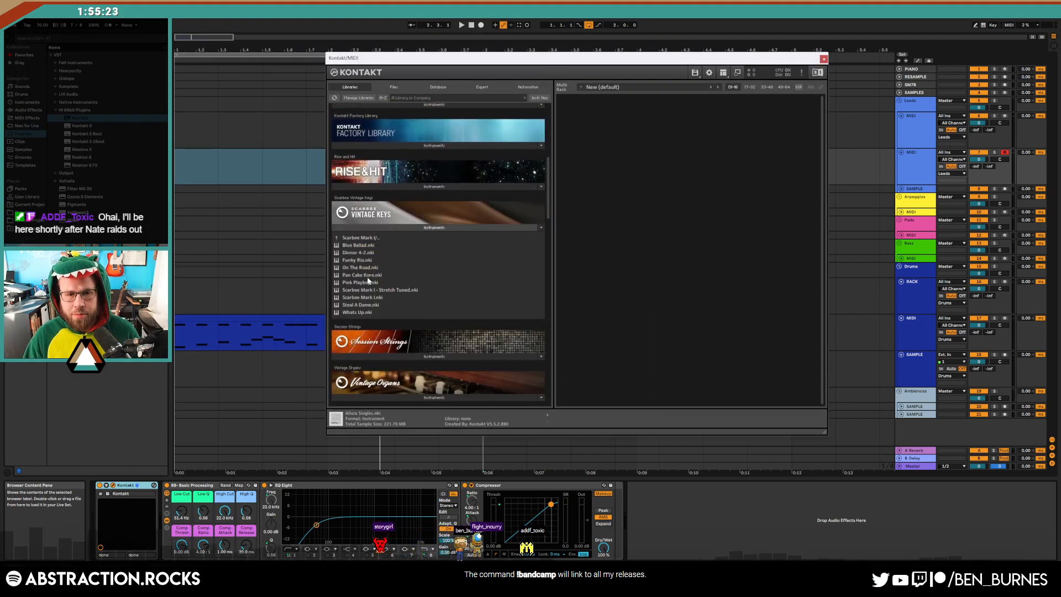
{"action": "double_click", "coordinate": [361, 304]}
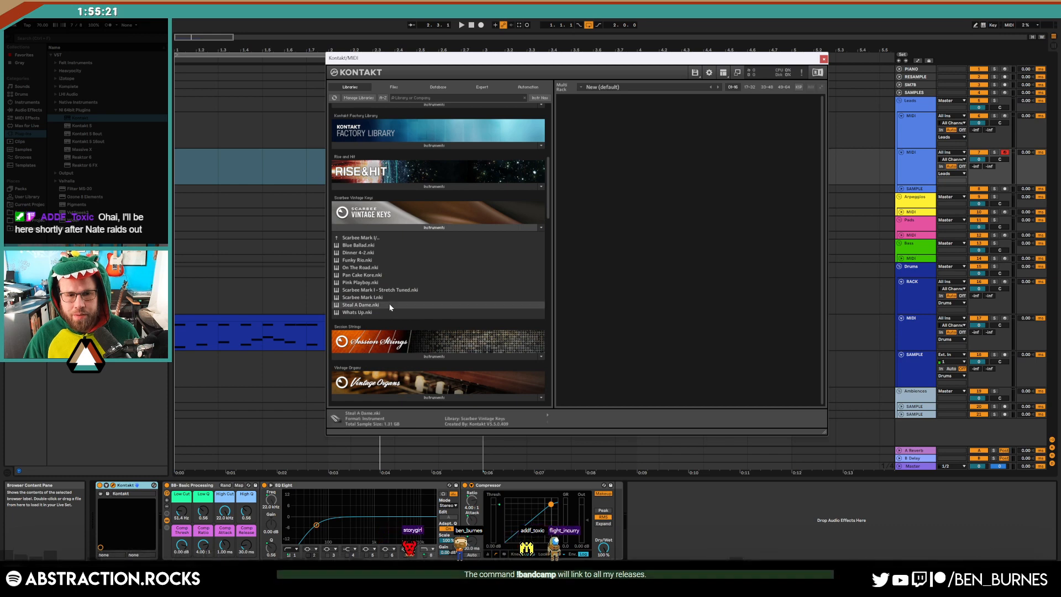
{"action": "left_click", "coordinate": [823, 59]}
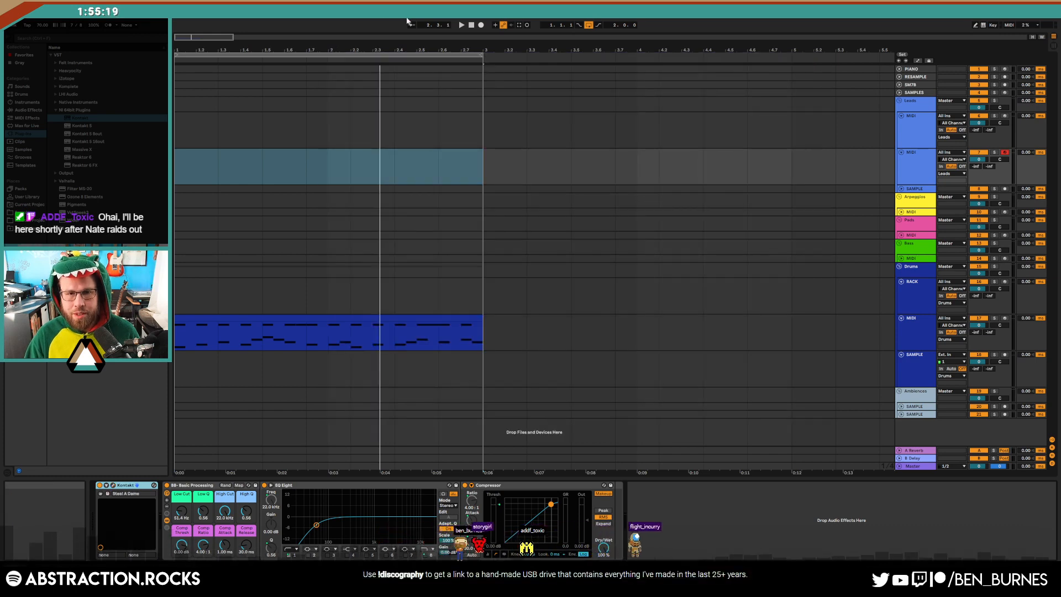
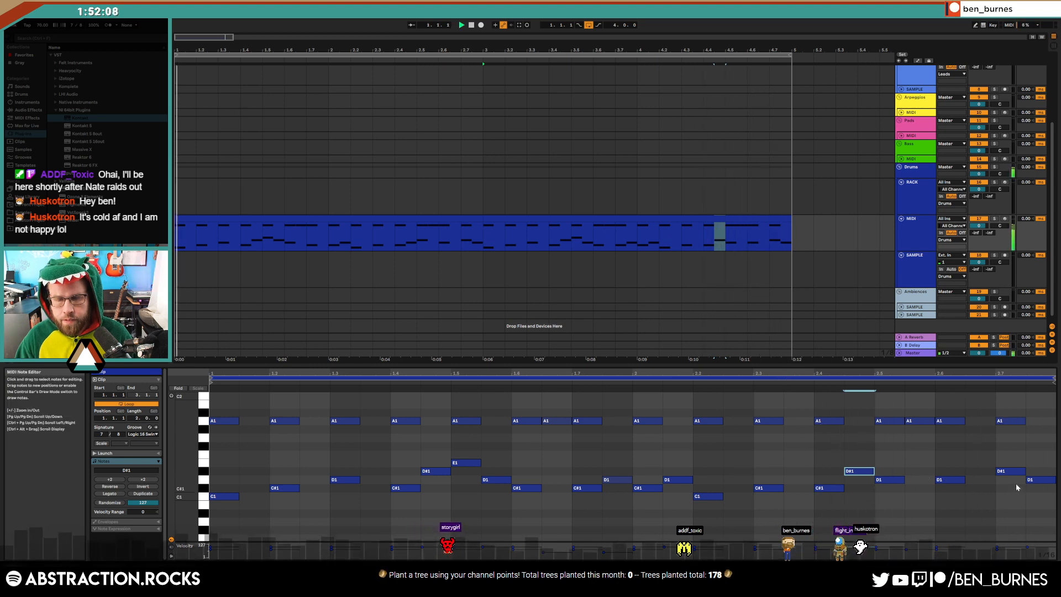
Split the drum clip's A1 note on beat 2.5 into two half-length notes and play the passage from beat 2.4
{"action": "left_click_drag", "start_coordinate": [943, 482], "coordinate": [958, 483]}
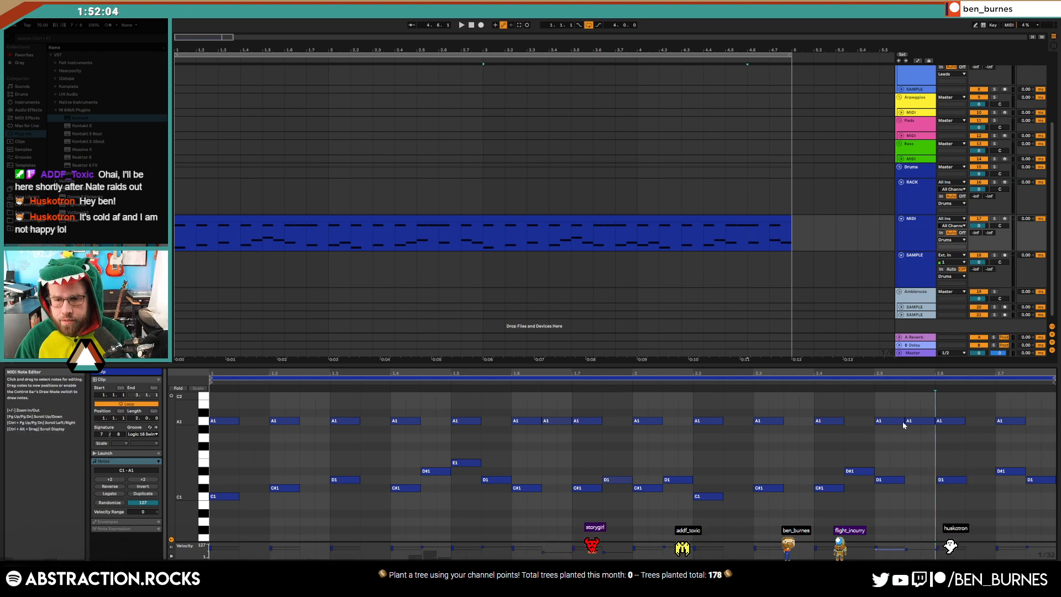
{"action": "left_click", "coordinate": [898, 421]}
{"action": "key", "text": "ctrl+d"}
{"action": "left_click", "coordinate": [913, 445]}
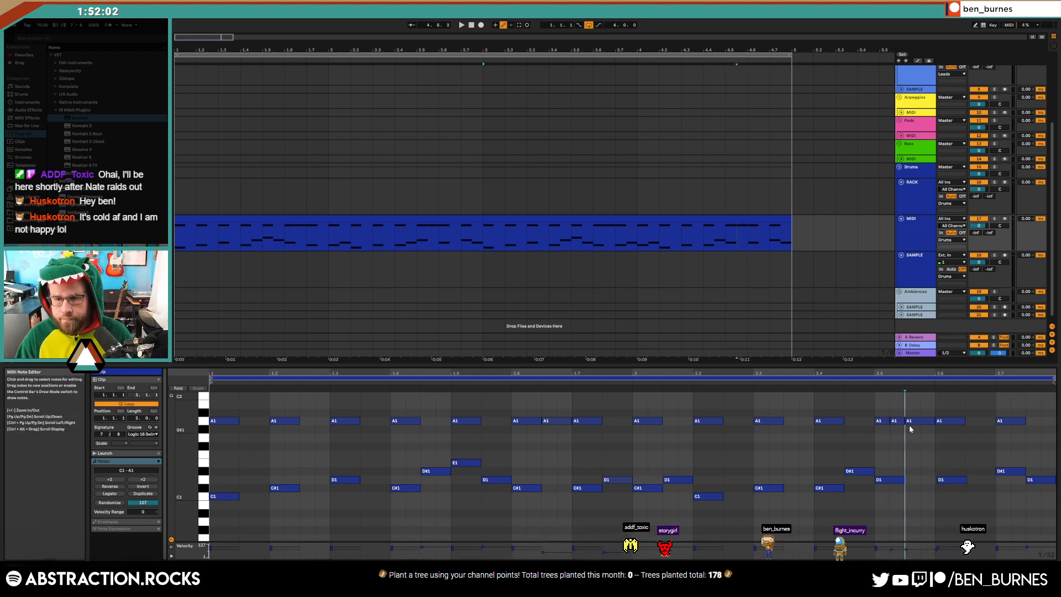
{"action": "left_click", "coordinate": [833, 382]}
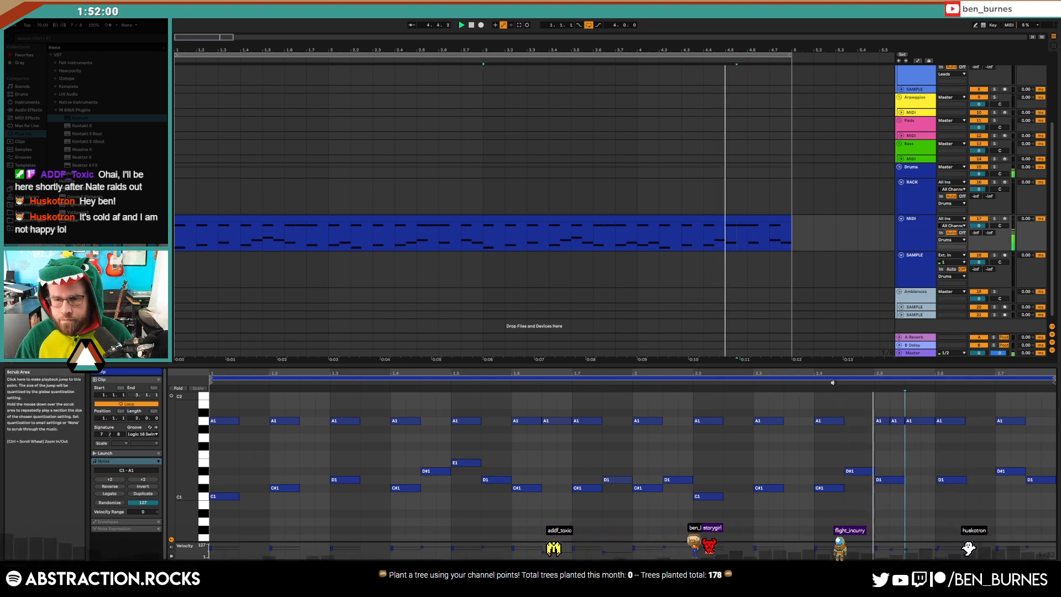
{"action": "key", "text": "space"}
Halve the A1 note on beat 2.6, repeat it twice, and add an A1 half a beat after 2.7
{"action": "left_click", "coordinate": [967, 424]}
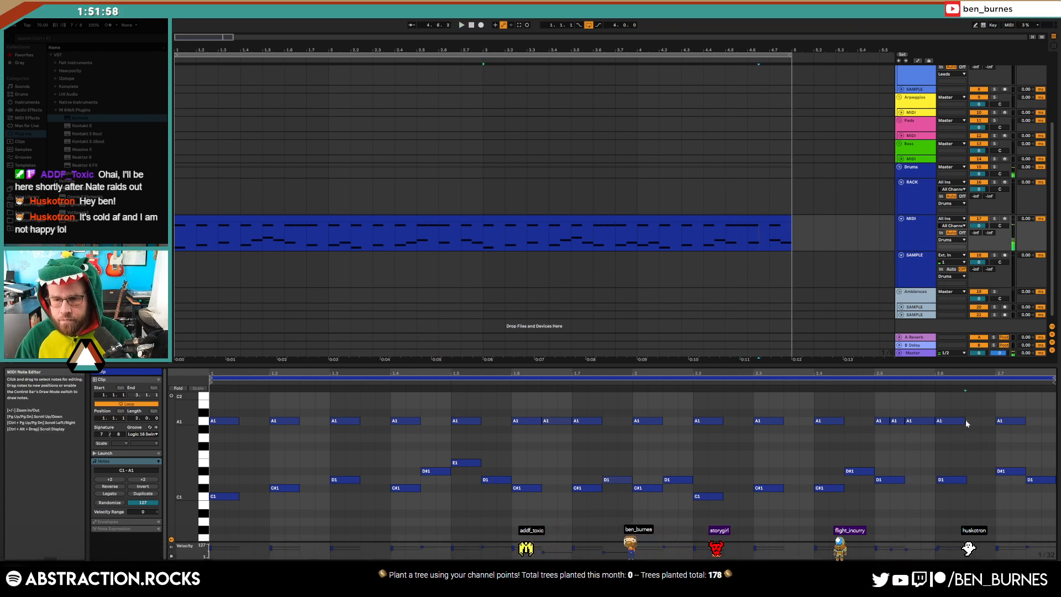
{"action": "left_click_drag", "start_coordinate": [967, 424], "coordinate": [953, 423]}
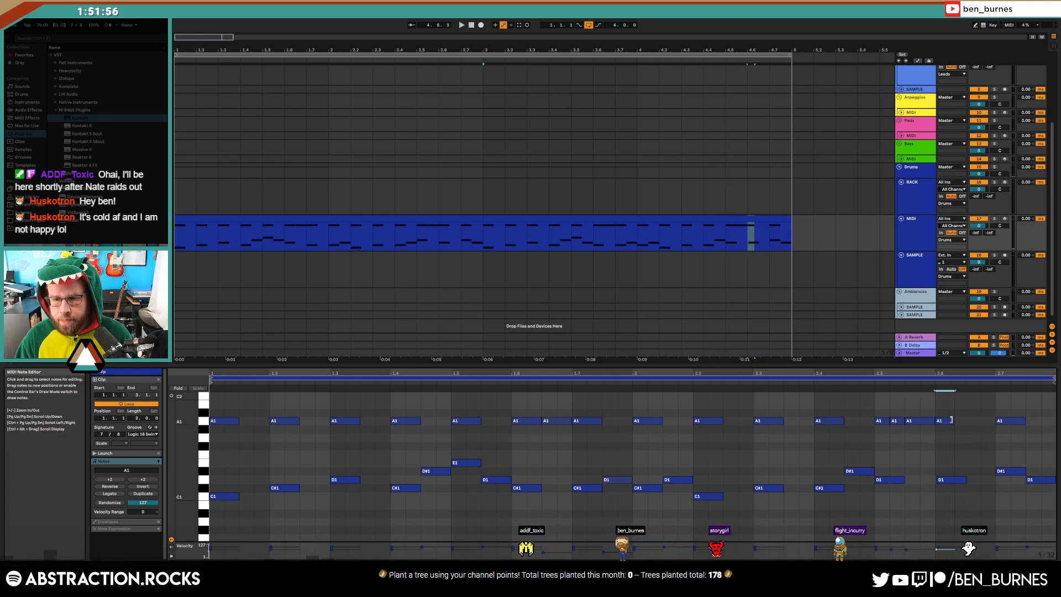
{"action": "key", "text": "ctrl+d"}
{"action": "key", "text": "ctrl+d"}
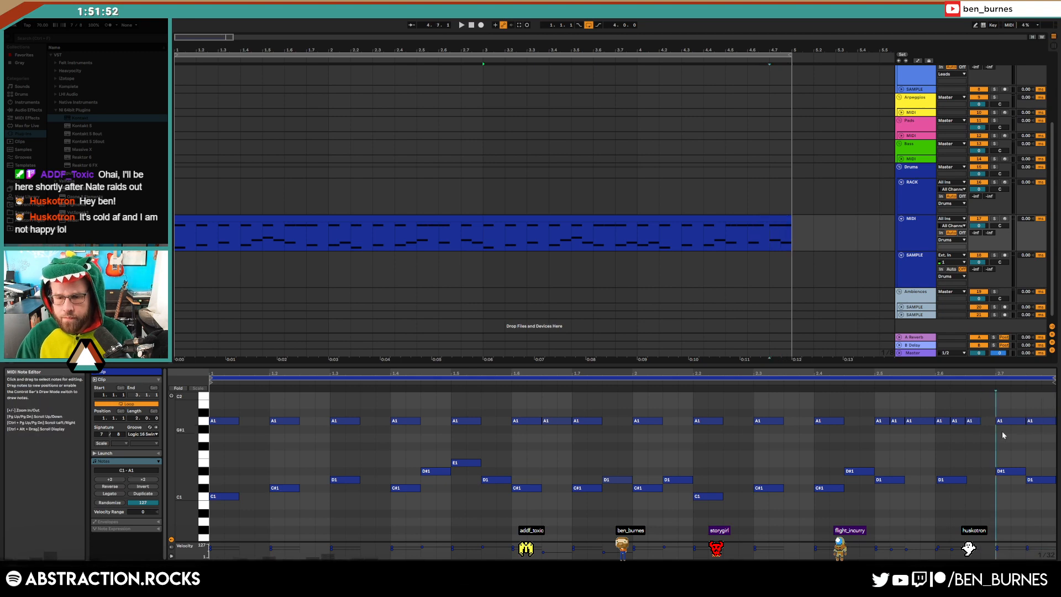
Play the drum pattern and move the D1 note on beat 2.6 half a beat later
{"action": "key", "text": "space"}
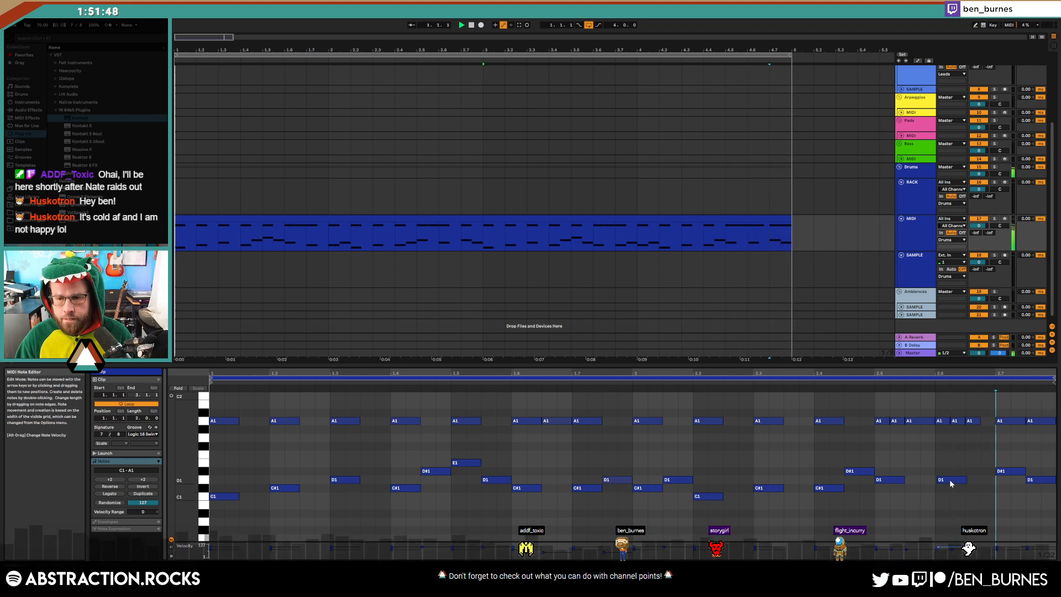
{"action": "left_click_drag", "start_coordinate": [952, 482], "coordinate": [981, 484]}
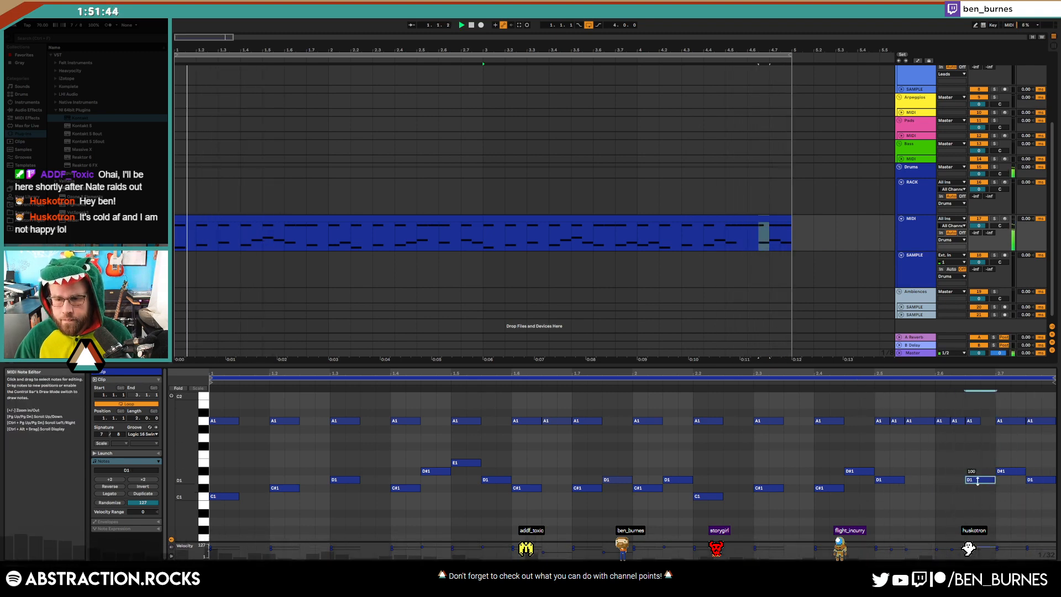
{"action": "left_click_drag", "start_coordinate": [1019, 497], "coordinate": [1041, 478]}
{"action": "key", "text": "space"}
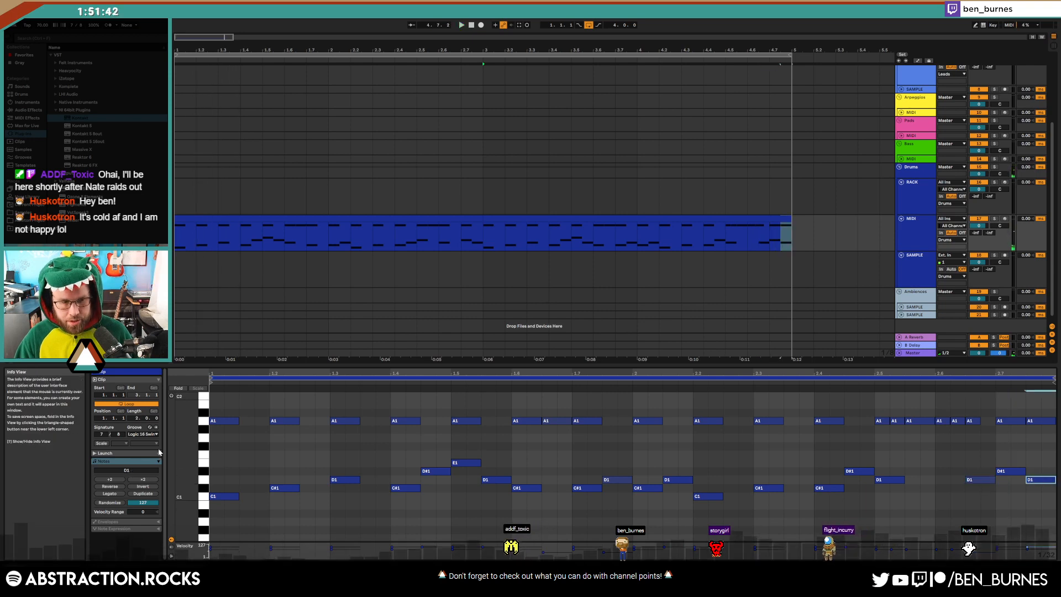
Turn on note preview in the drum clip's editor, look through its full key range, and return to the drum track's devices
{"action": "key", "text": "shift+Tab"}
{"action": "key", "text": "shift+Tab"}
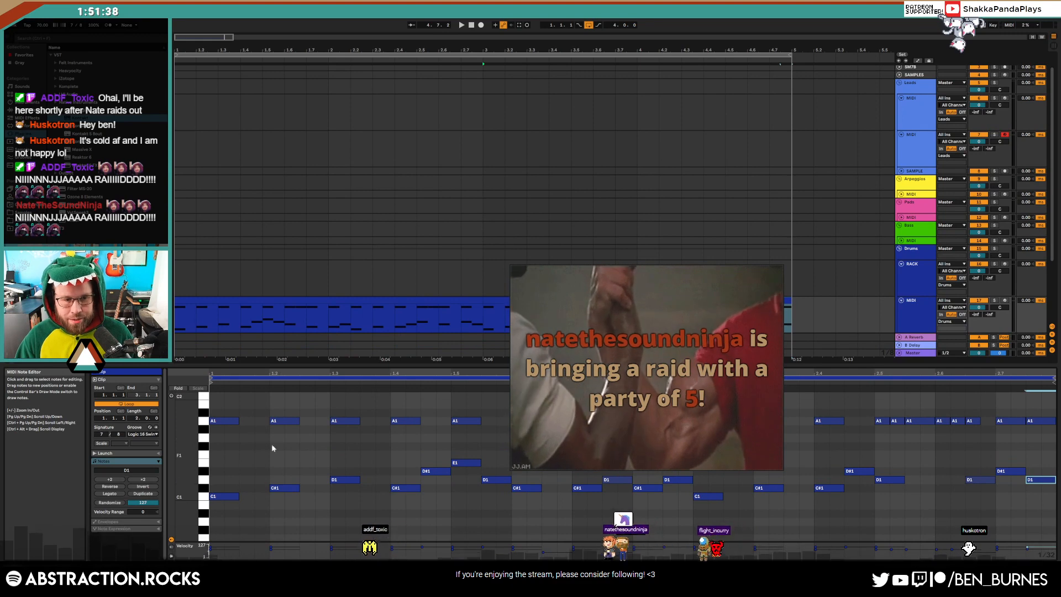
{"action": "left_click", "coordinate": [172, 396]}
{"action": "scroll", "coordinate": [204, 442], "scroll_direction": "up", "scroll_amount": 3}
{"action": "left_click_drag", "start_coordinate": [205, 441], "coordinate": [204, 404]}
{"action": "left_click_drag", "start_coordinate": [191, 401], "coordinate": [192, 447]}
{"action": "scroll", "coordinate": [203, 425], "scroll_direction": "up", "scroll_amount": 5}
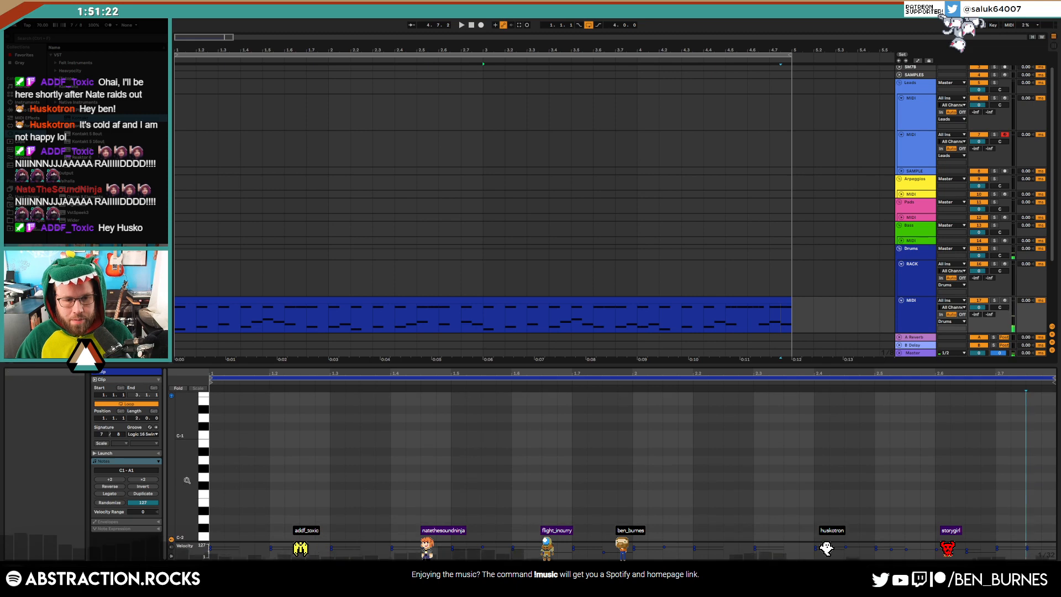
{"action": "left_click_drag", "start_coordinate": [192, 397], "coordinate": [191, 583]}
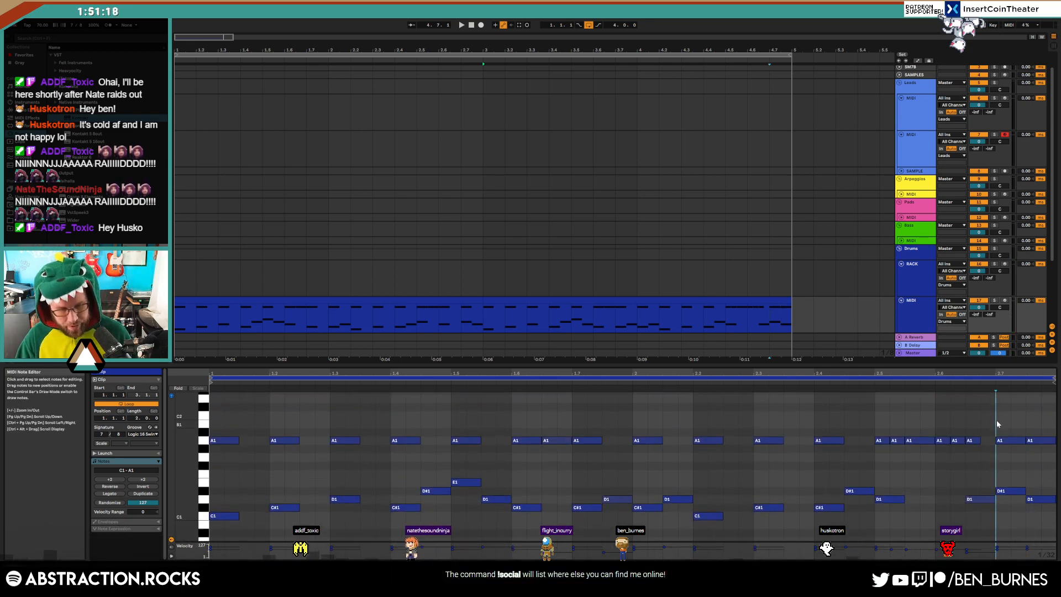
{"action": "key", "text": "shift+Tab"}
{"action": "left_click", "coordinate": [463, 318]}
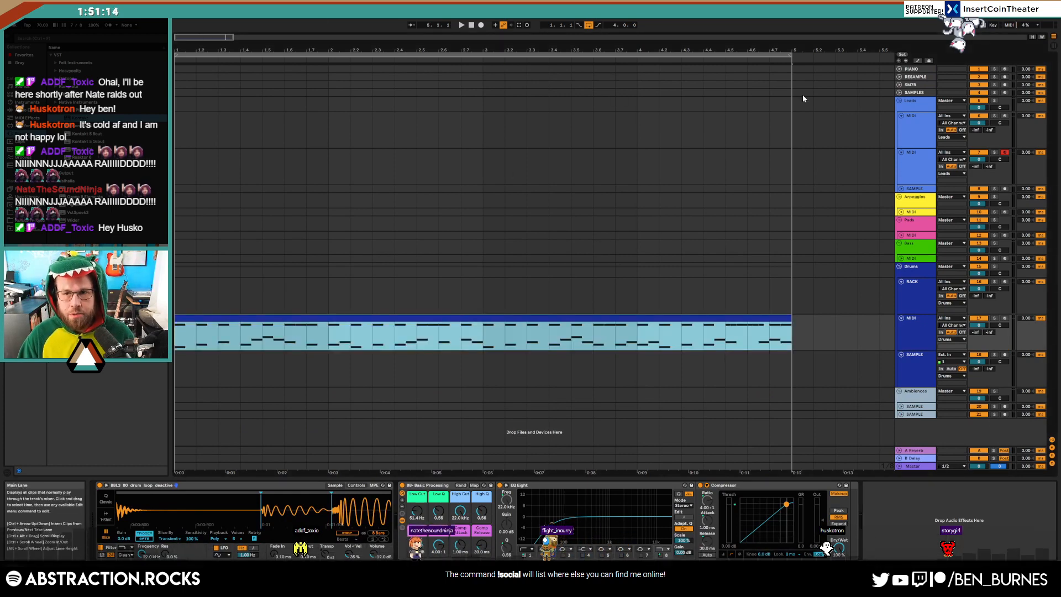
Record an electric piano part on the second Leads MIDI track and extend the recorded clip's start back to bar 1
{"action": "left_click", "coordinate": [1004, 70]}
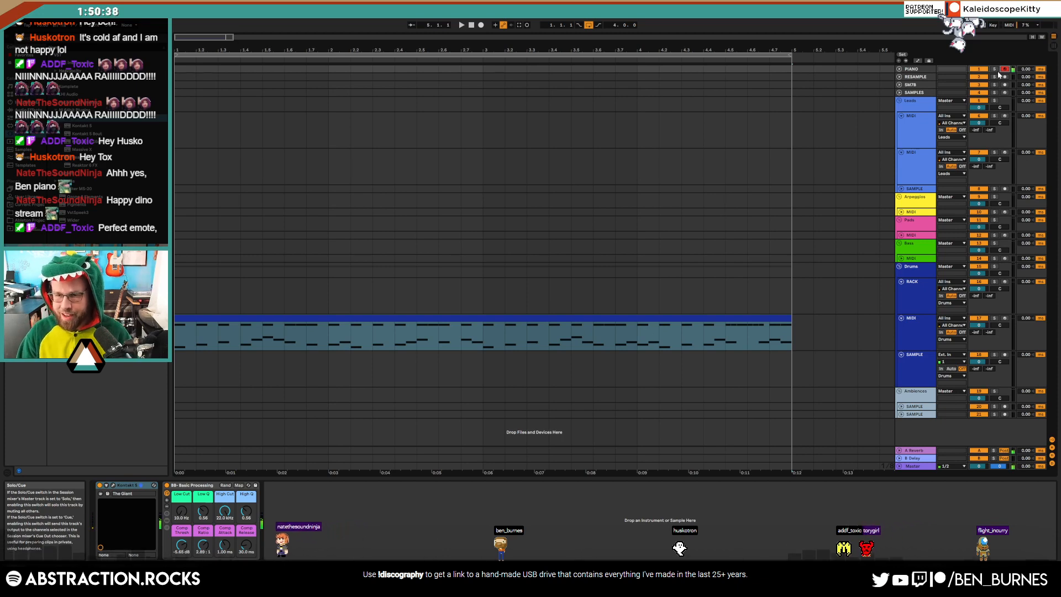
{"action": "left_click", "coordinate": [918, 158]}
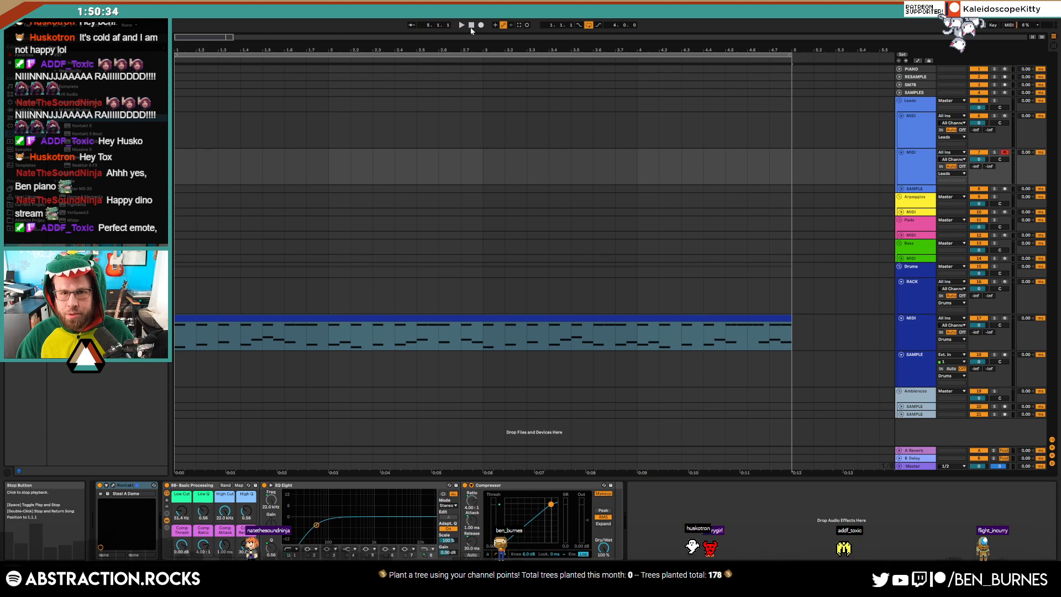
{"action": "left_click", "coordinate": [1005, 153]}
{"action": "left_click", "coordinate": [481, 26]}
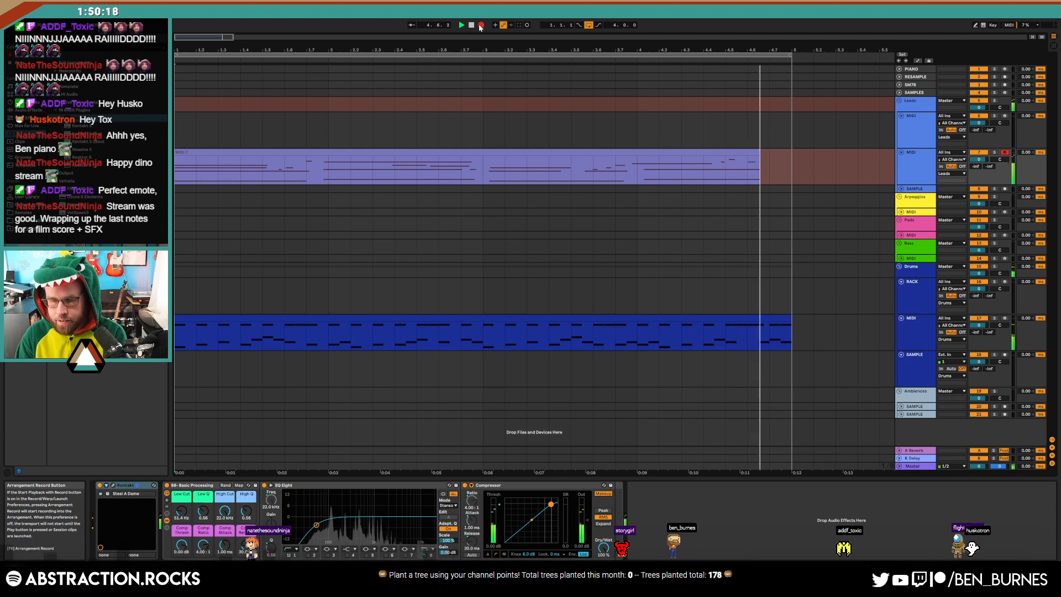
{"action": "left_click", "coordinate": [480, 25]}
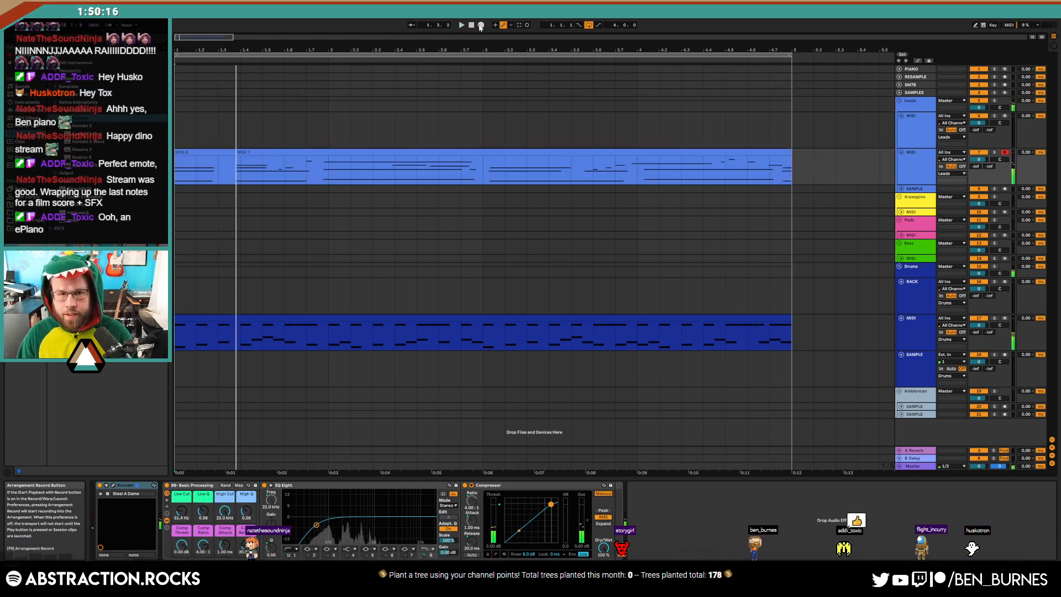
{"action": "left_click_drag", "start_coordinate": [238, 153], "coordinate": [165, 159]}
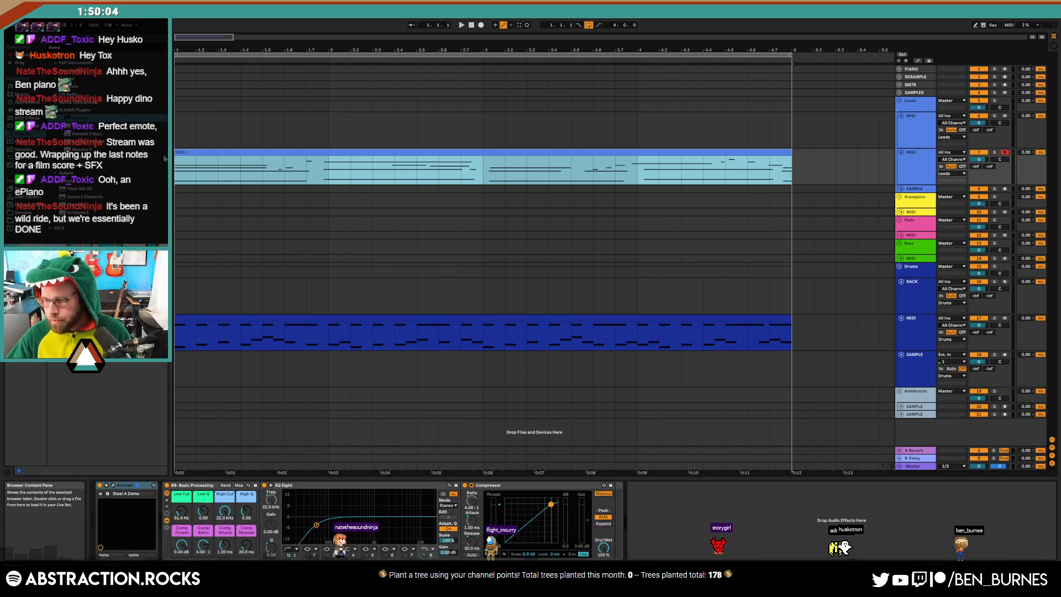
Unfold the Bass group's MIDI track and load Kontakt onto it in place of Operator
{"action": "left_click", "coordinate": [902, 258]}
{"action": "left_click", "coordinate": [918, 268]}
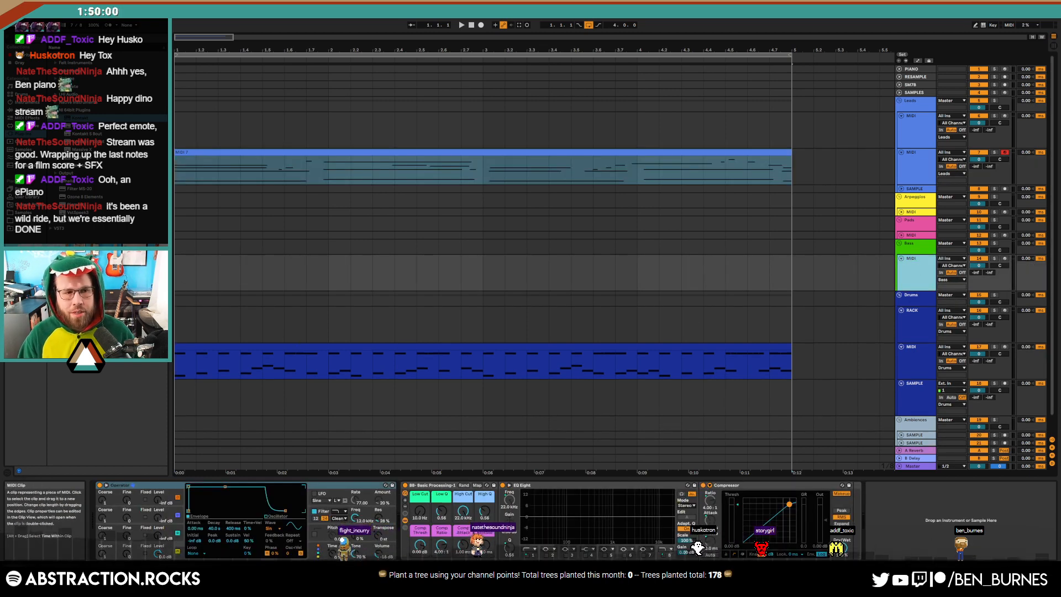
{"action": "left_click_drag", "start_coordinate": [80, 118], "coordinate": [360, 509]}
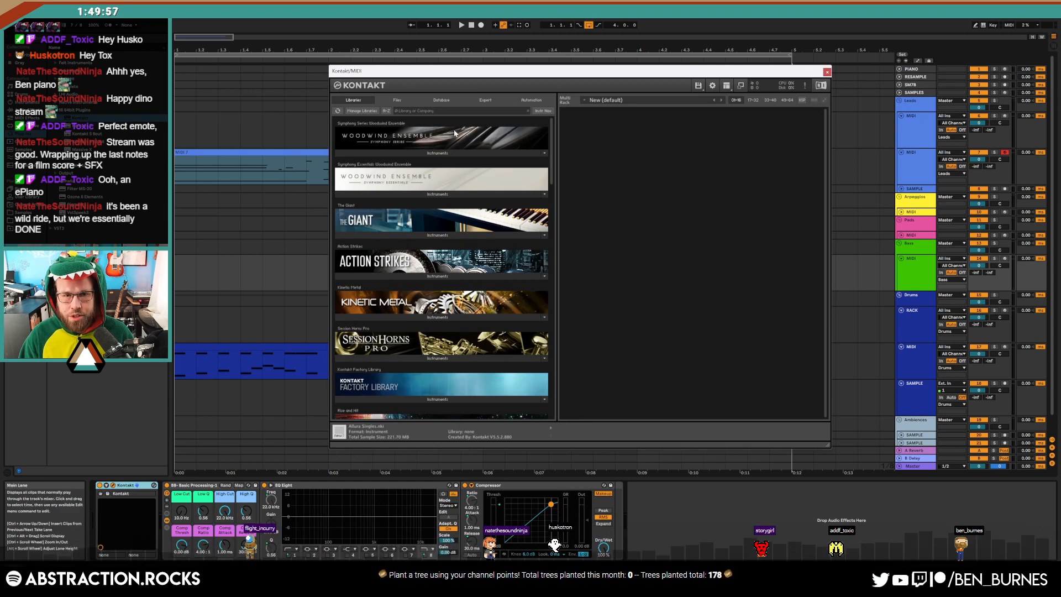
Search the Kontakt database for "upright", load the Upright Bass instrument, and close the plug-in window
{"action": "left_click", "coordinate": [442, 100]}
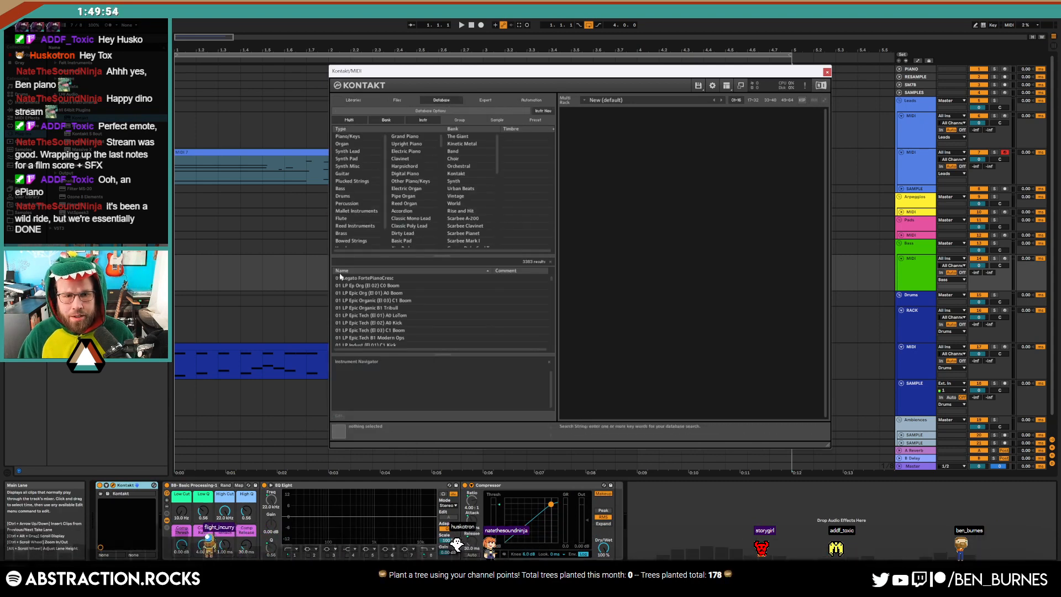
{"action": "left_click", "coordinate": [359, 264]}
{"action": "type", "text": "upright"}
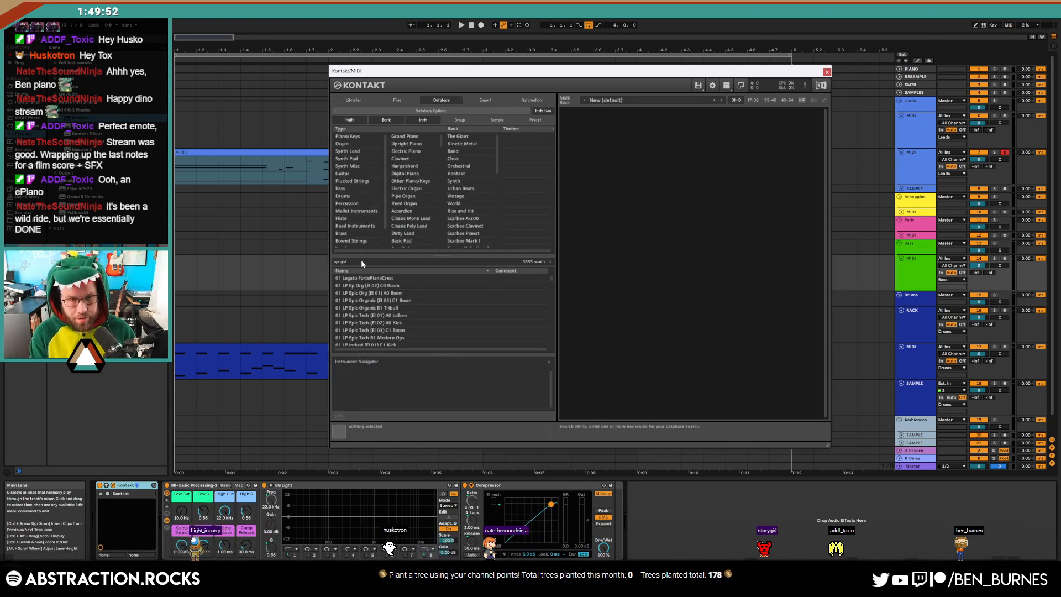
{"action": "scroll", "coordinate": [395, 317], "scroll_direction": "down", "scroll_amount": 1}
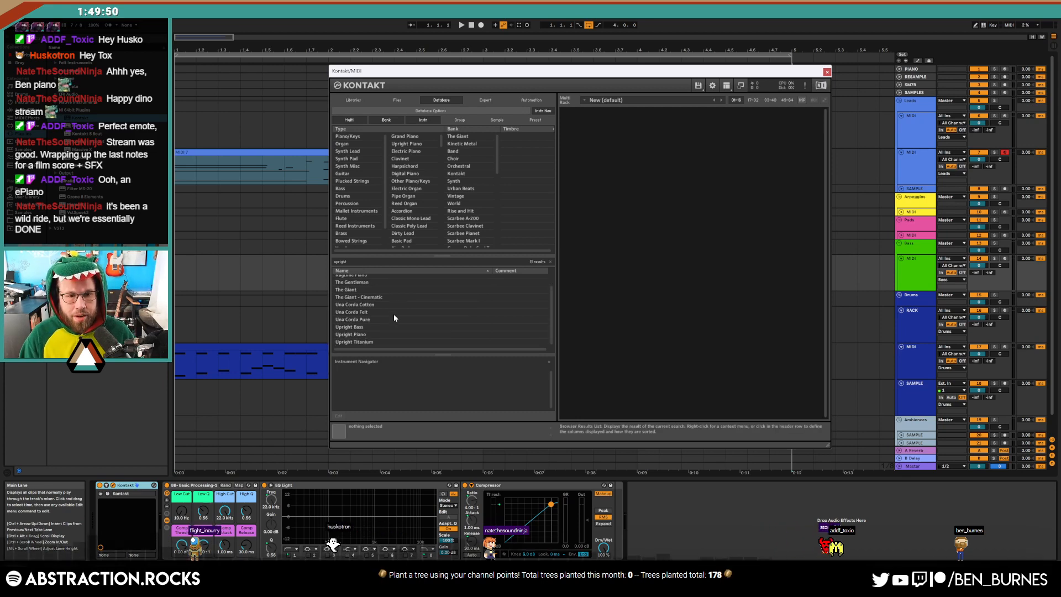
{"action": "double_click", "coordinate": [363, 328]}
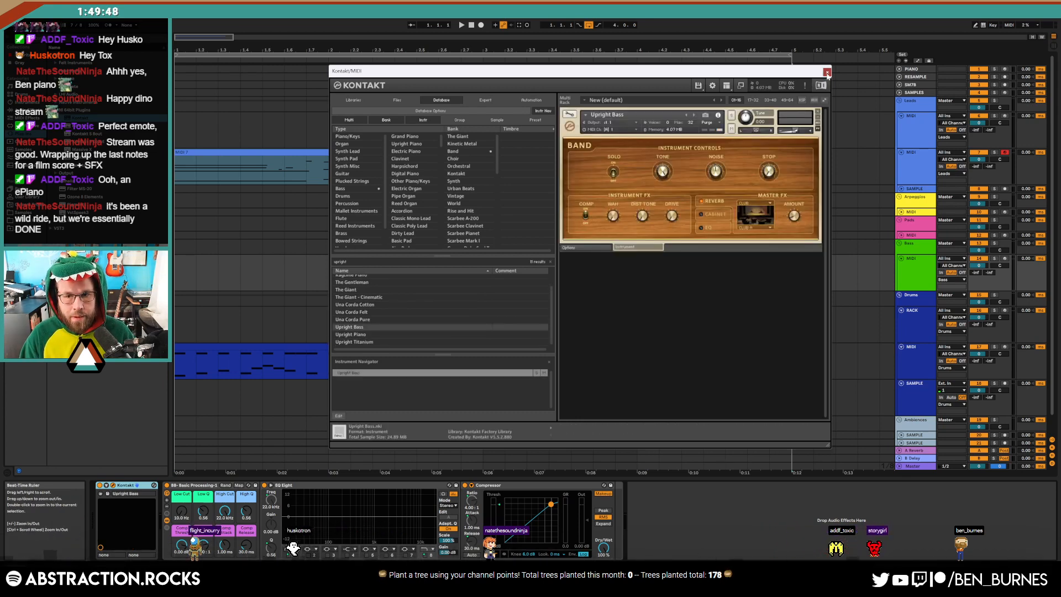
{"action": "left_click", "coordinate": [827, 72]}
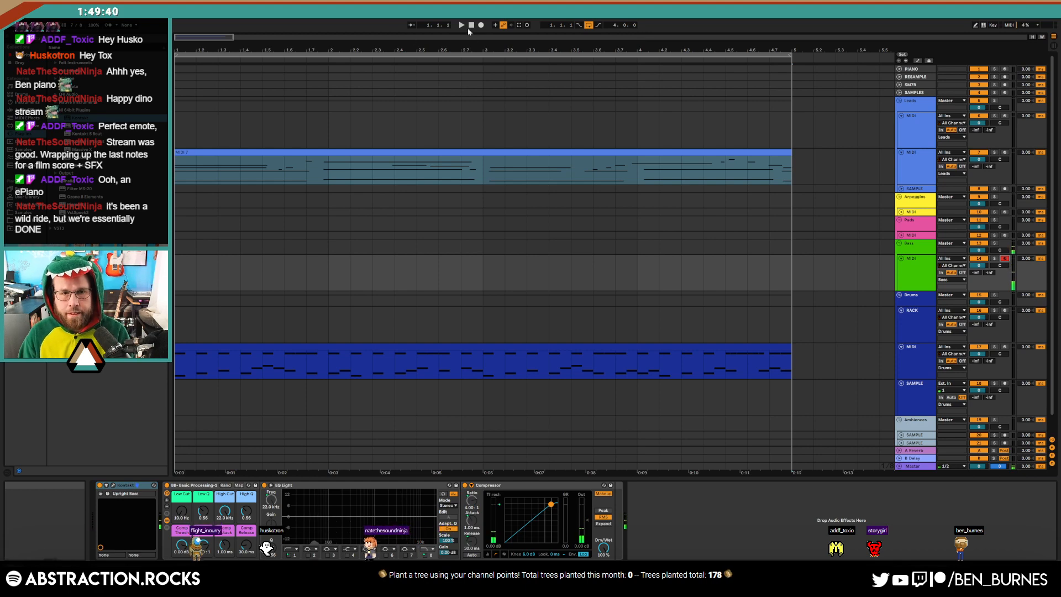
Record an upright bass part on the Bass group's MIDI track from bar 1 to about beat 3.4
{"action": "left_click", "coordinate": [482, 25]}
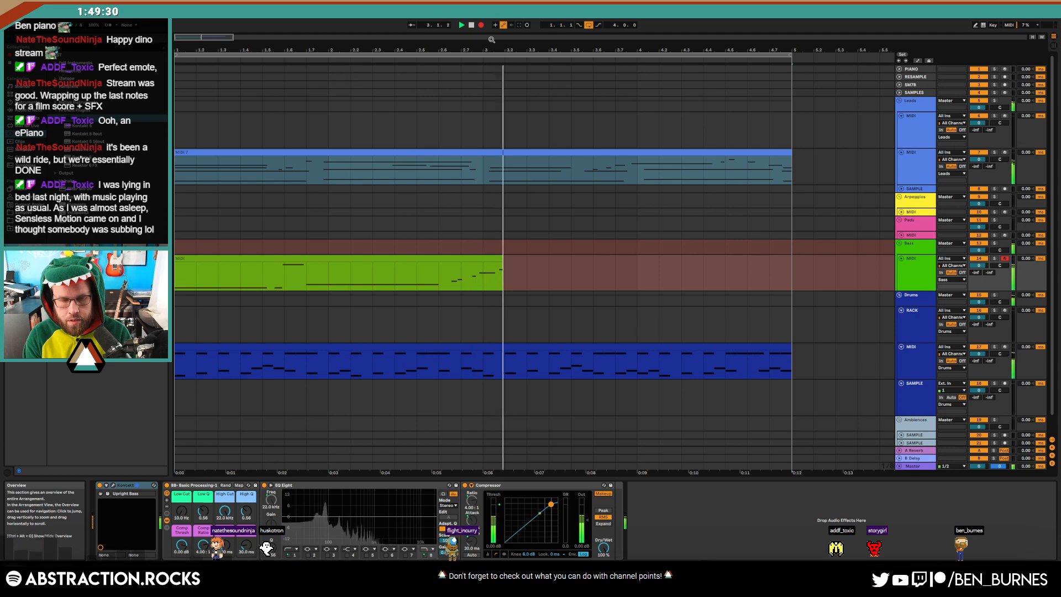
{"action": "key", "text": "space"}
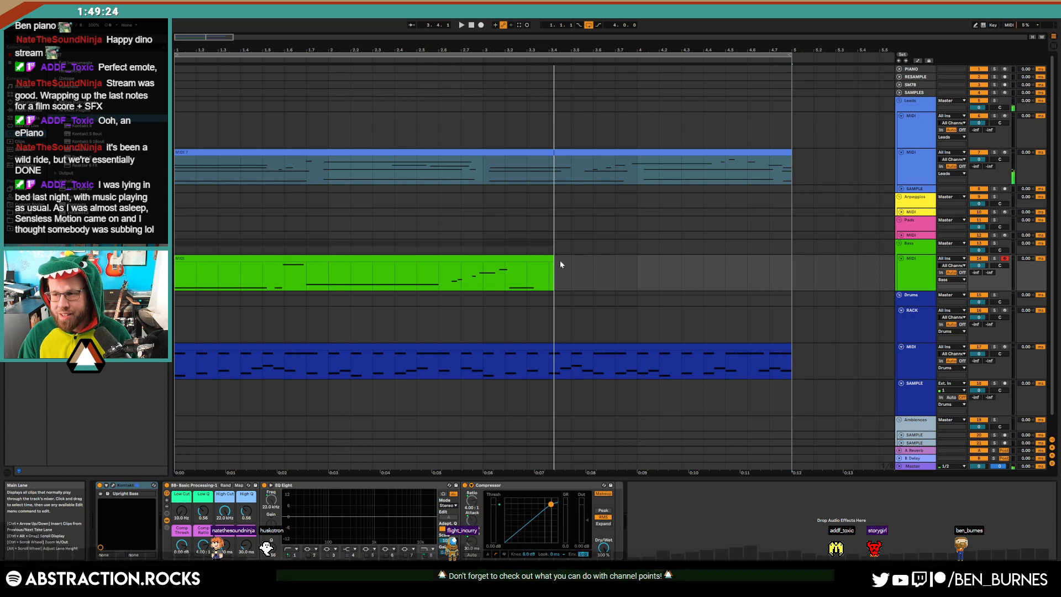
Open the recorded bass clip's notes and delete every note after the long A#1
{"action": "double_click", "coordinate": [491, 256]}
{"action": "left_click_drag", "start_coordinate": [185, 429], "coordinate": [169, 429]}
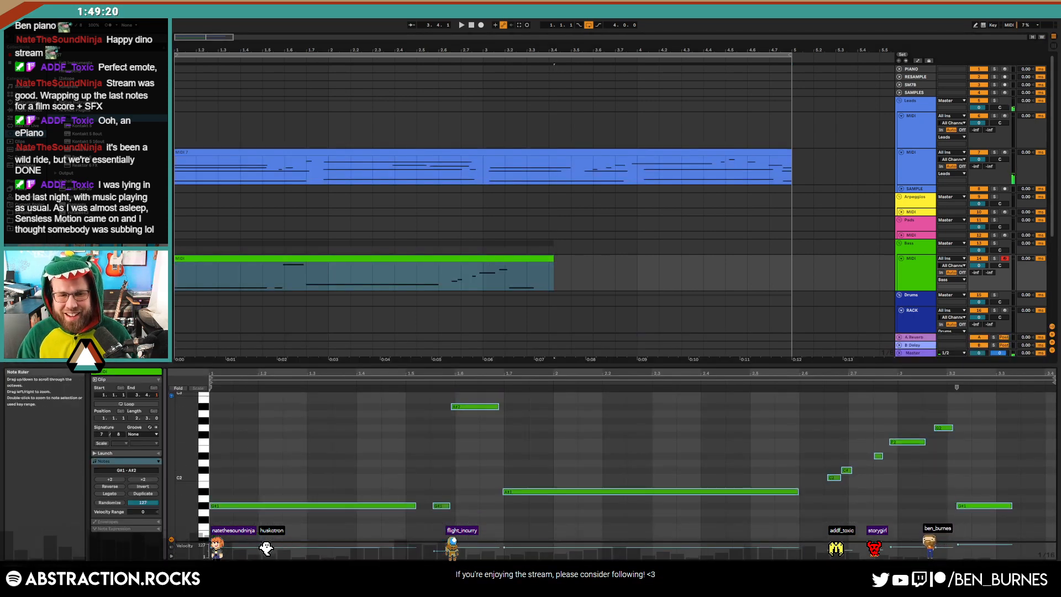
{"action": "left_click_drag", "start_coordinate": [822, 418], "coordinate": [1021, 542]}
{"action": "key", "text": "Delete"}
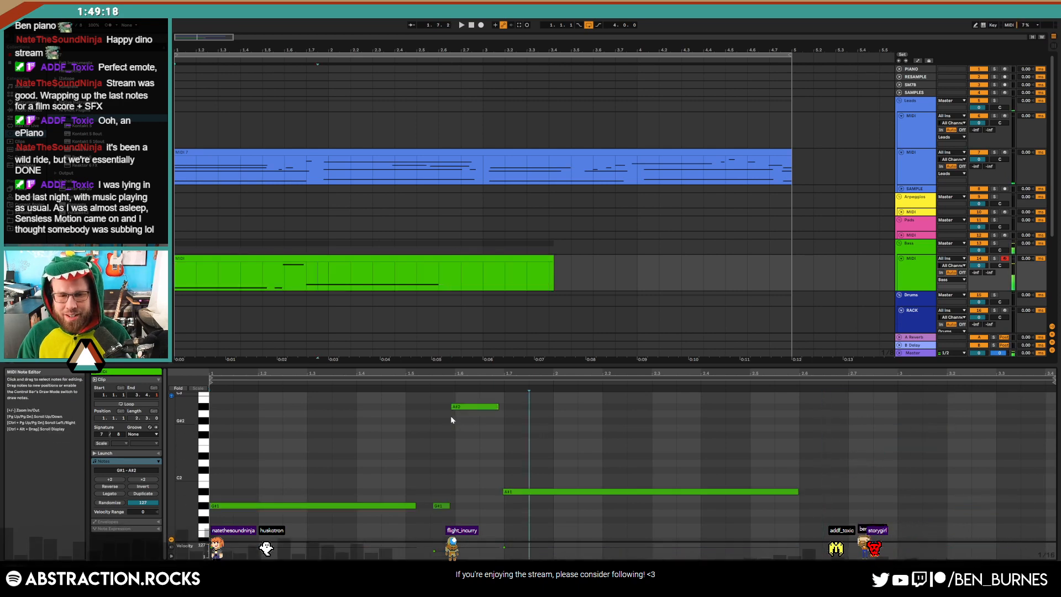
Align the high A#2 bass note to beat 1.6 and transpose it down two semitones to G#2
{"action": "left_click_drag", "start_coordinate": [474, 407], "coordinate": [477, 406]}
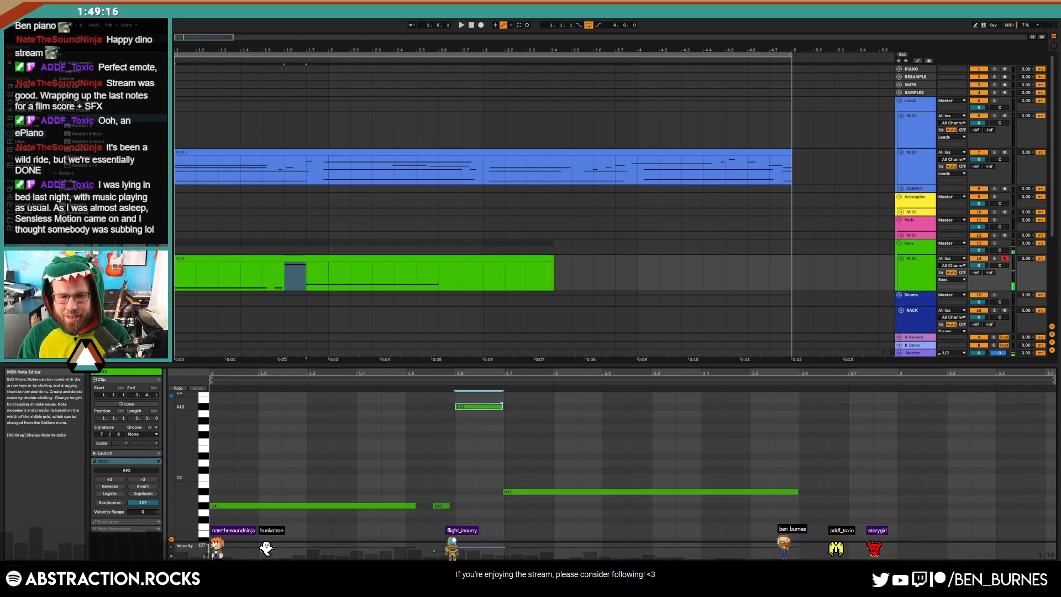
{"action": "key", "text": "Down"}
{"action": "key", "text": "Down"}
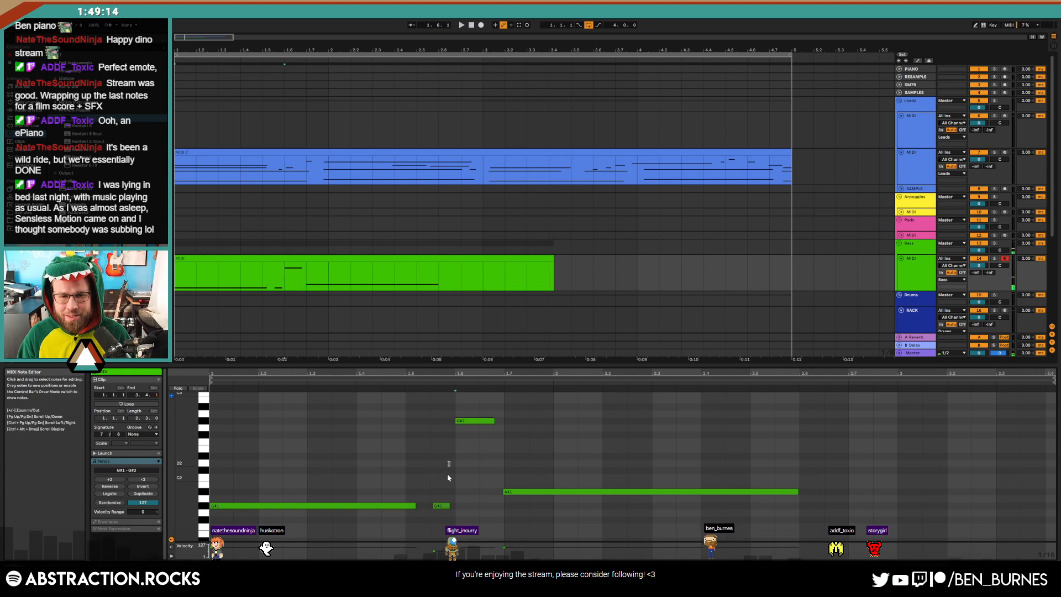
Shift the short G#1 note to end at beat 1.6 and slightly lengthen the opening G#1 and the G#2
{"action": "left_click_drag", "start_coordinate": [439, 505], "coordinate": [445, 506]}
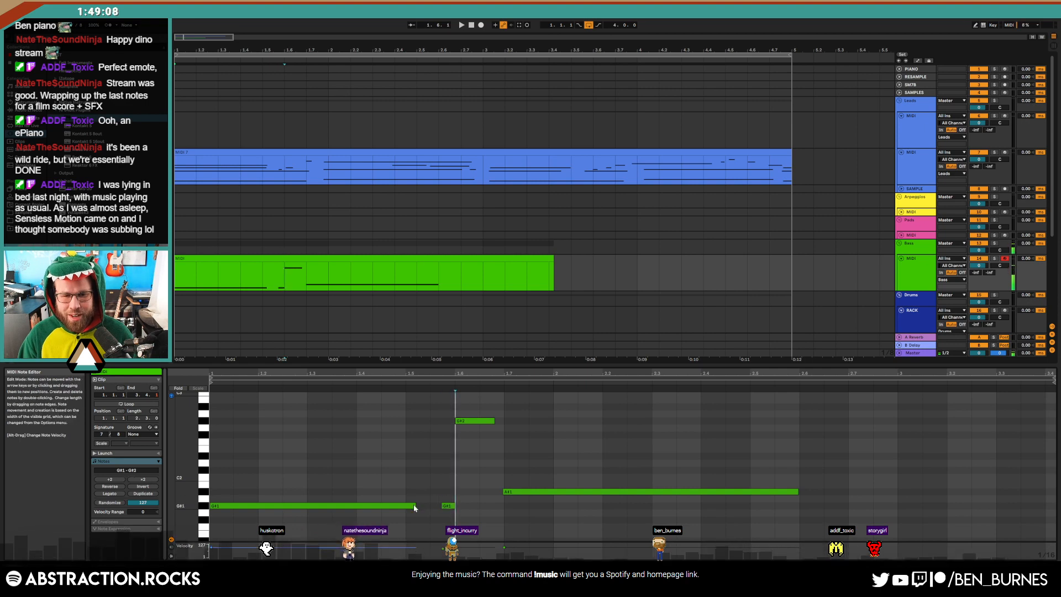
{"action": "left_click_drag", "start_coordinate": [416, 505], "coordinate": [422, 507]}
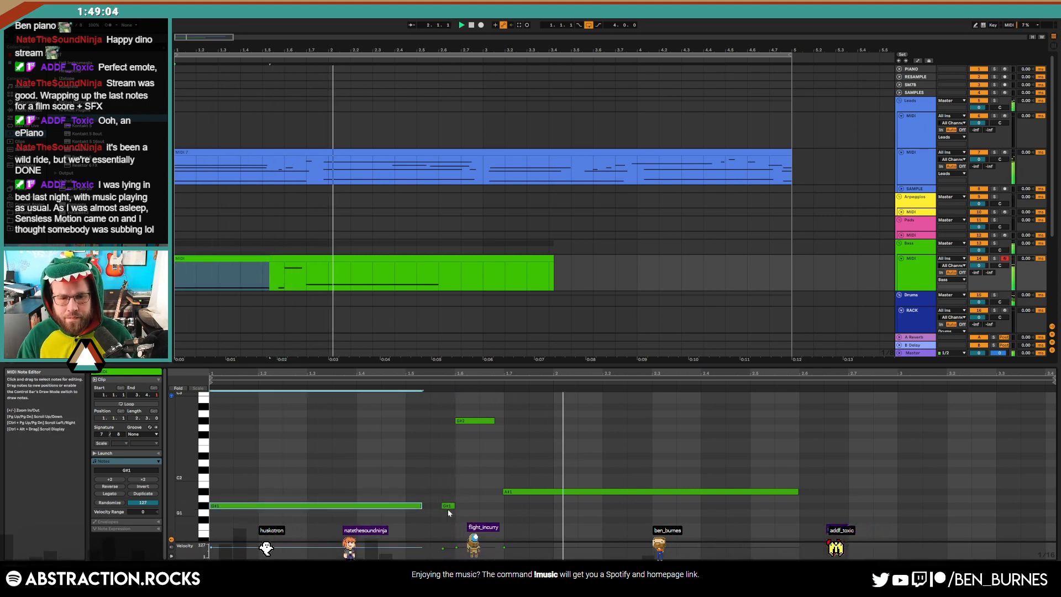
{"action": "left_click", "coordinate": [480, 442]}
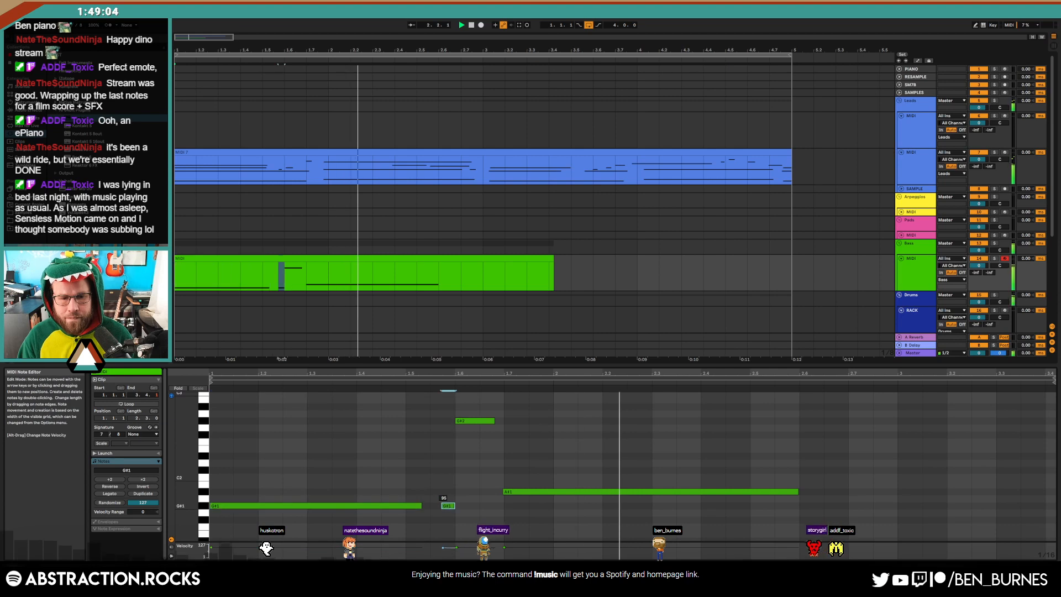
{"action": "left_click", "coordinate": [495, 421]}
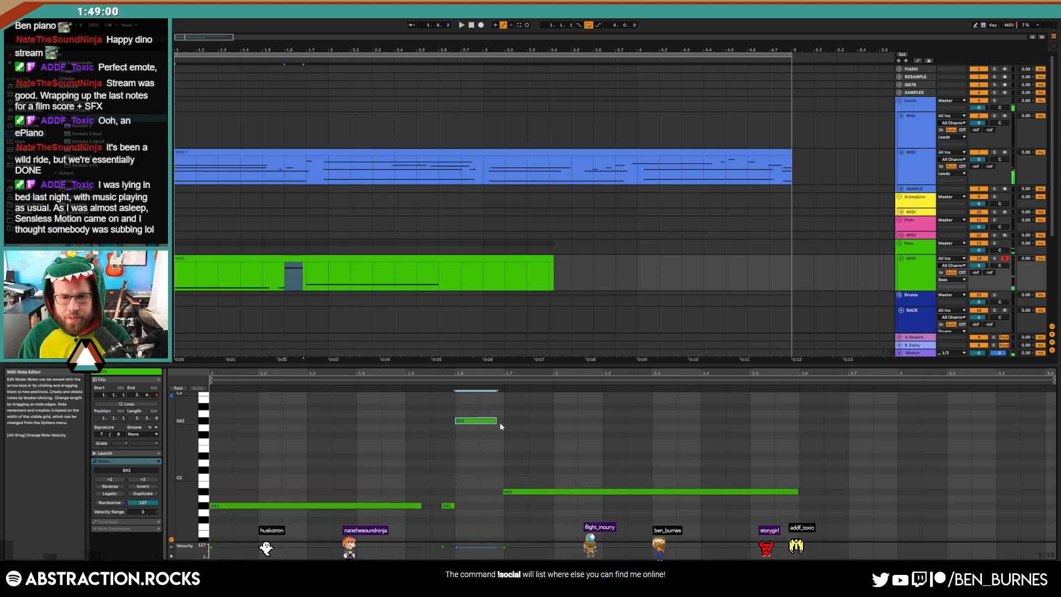
Add a short A#2 at beat 1.7, start the long A#1 a sixteenth later, and move the short G#1 slightly earlier
{"action": "double_click", "coordinate": [508, 408]}
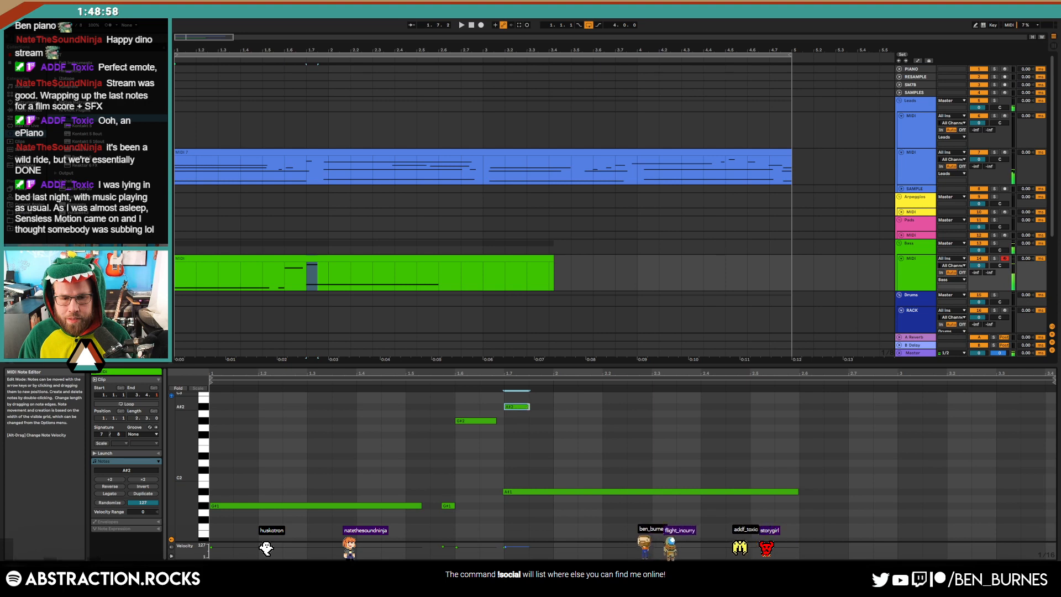
{"action": "left_click_drag", "start_coordinate": [529, 407], "coordinate": [524, 407]}
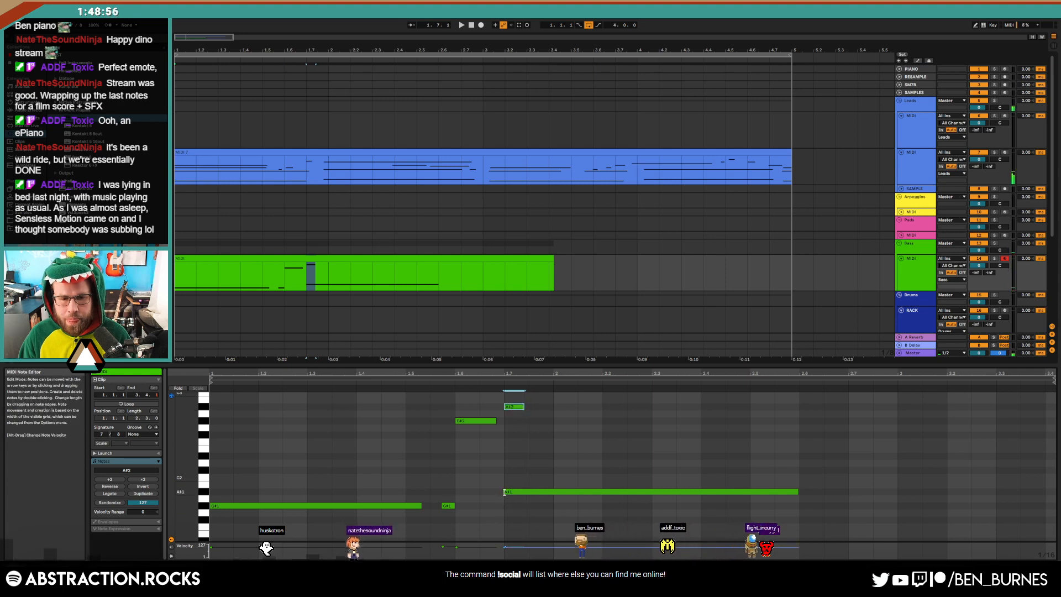
{"action": "left_click_drag", "start_coordinate": [505, 491], "coordinate": [528, 491]}
{"action": "mouse_move", "coordinate": [449, 505]}
{"action": "left_mouse_down"}
{"action": "mouse_move", "coordinate": [437, 506]}
{"action": "mouse_move", "coordinate": [449, 506]}
{"action": "left_mouse_up"}
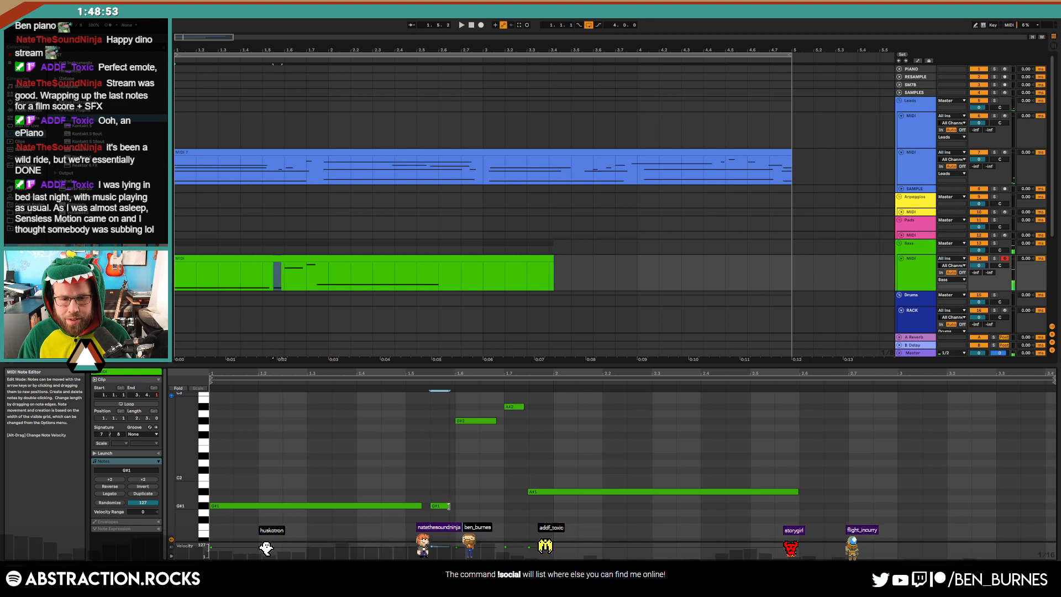
Apply the Logic 16 Swing groove to the bass clip and listen to it with the other parts
{"action": "left_click", "coordinate": [138, 435]}
{"action": "left_click", "coordinate": [145, 447]}
{"action": "key", "text": "space"}
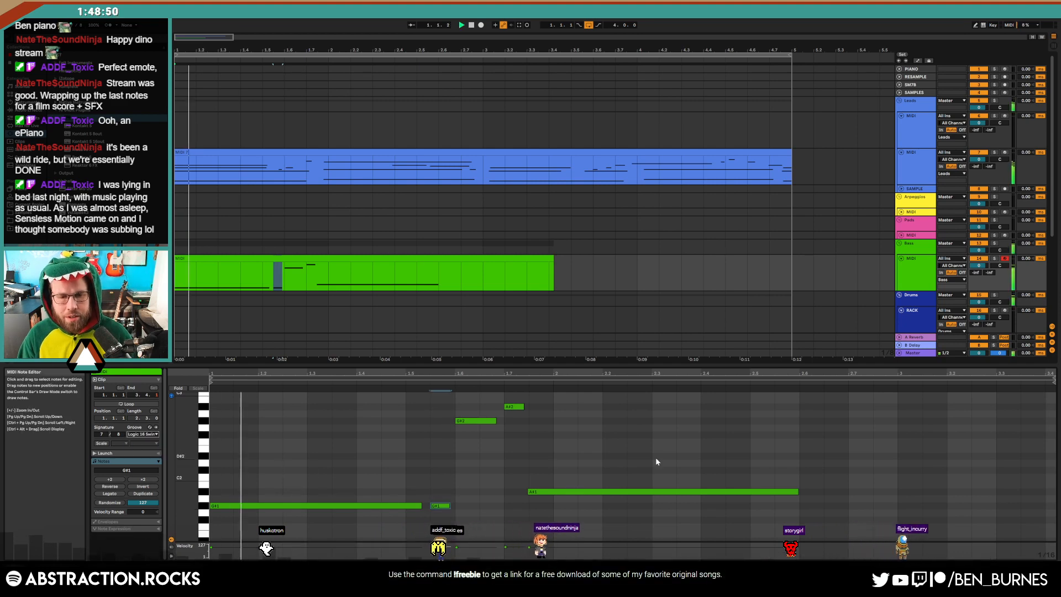
{"action": "left_click", "coordinate": [577, 491]}
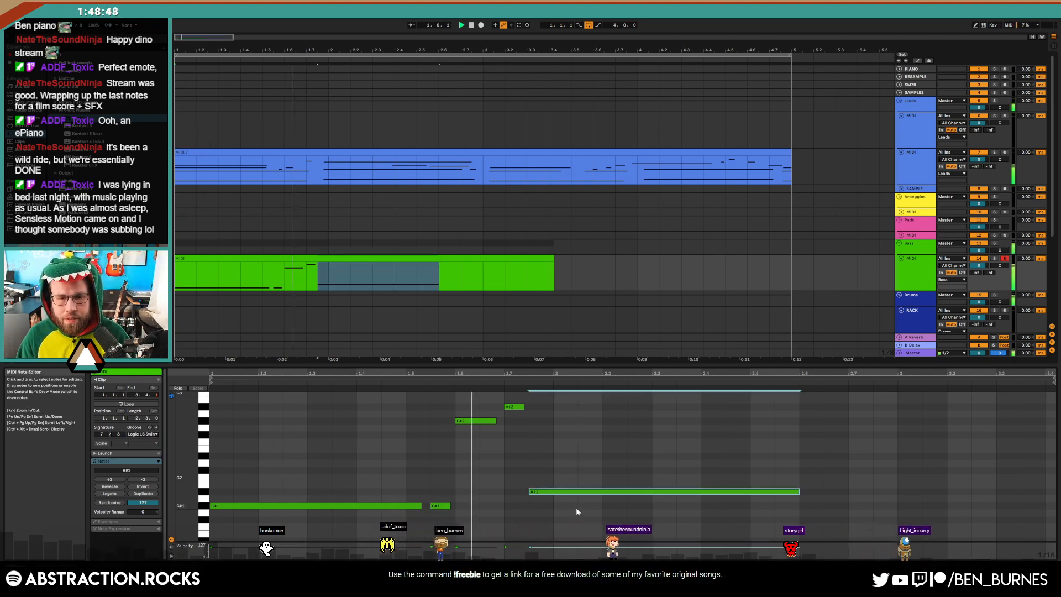
{"action": "left_click", "coordinate": [815, 472]}
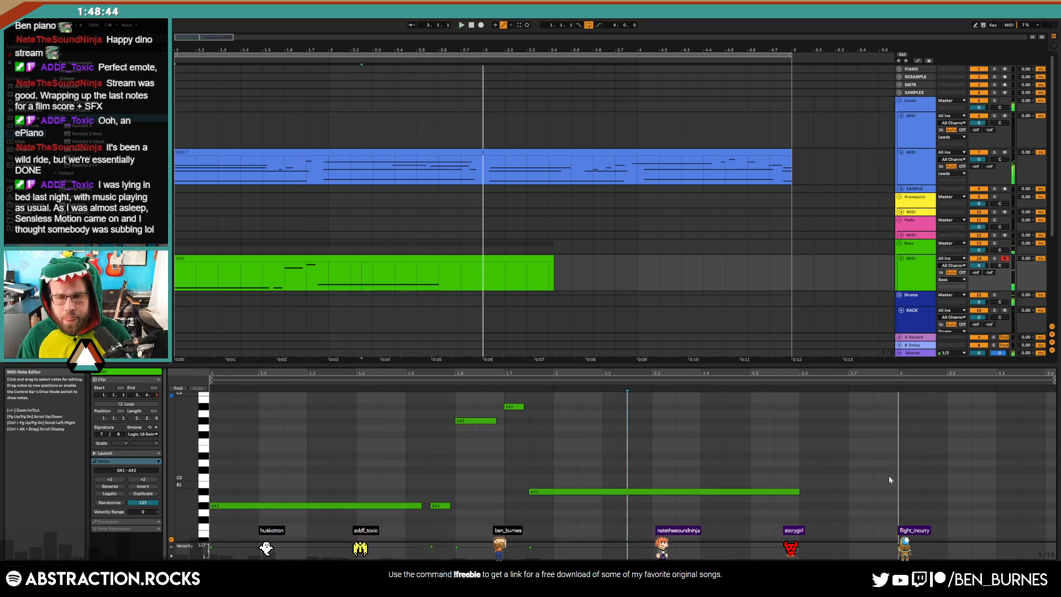
Delete the bass clip's portion after bar 3 and consolidate the remaining two bars
{"action": "left_click_drag", "start_coordinate": [482, 278], "coordinate": [609, 281]}
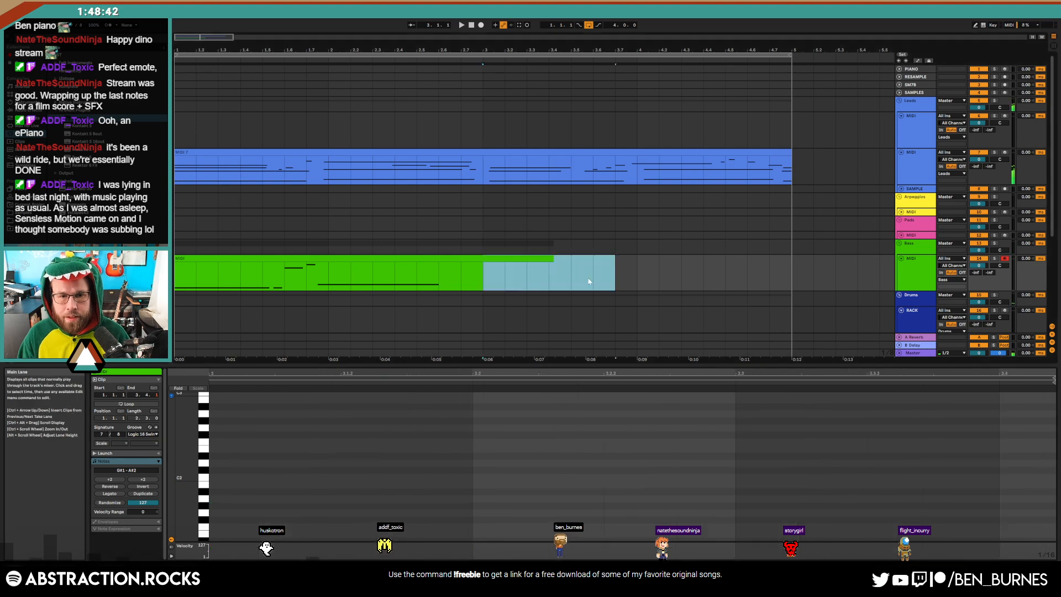
{"action": "key", "text": "Delete"}
{"action": "left_click", "coordinate": [473, 259]}
{"action": "key", "text": "ctrl+j"}
Shorten the long A#1 to end at beat 2.5 and add a sixteenth-long A#1 just before beat 2.6
{"action": "left_click", "coordinate": [890, 453]}
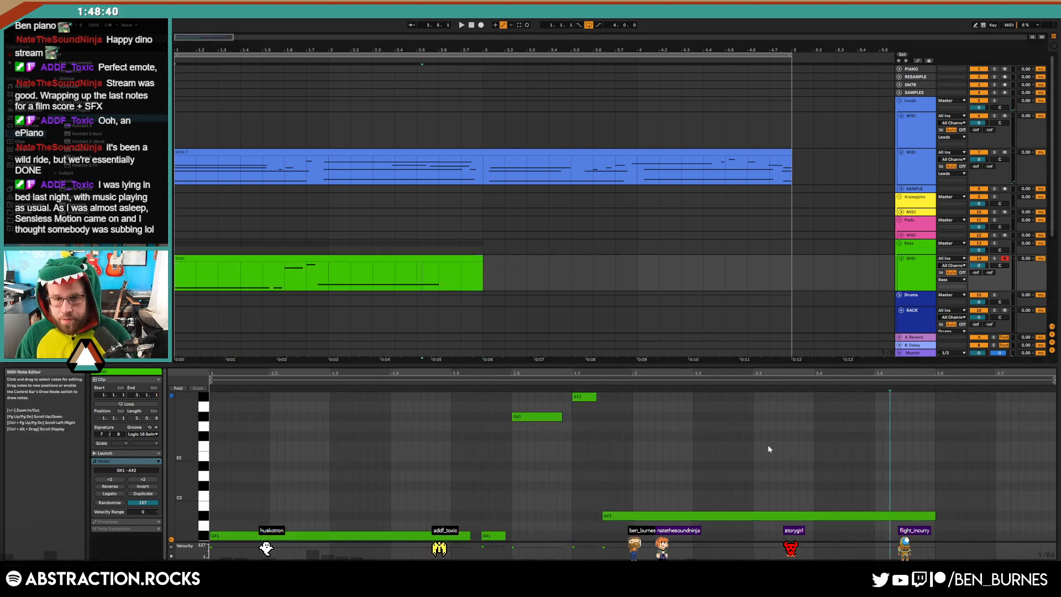
{"action": "left_click_drag", "start_coordinate": [187, 456], "coordinate": [169, 456]}
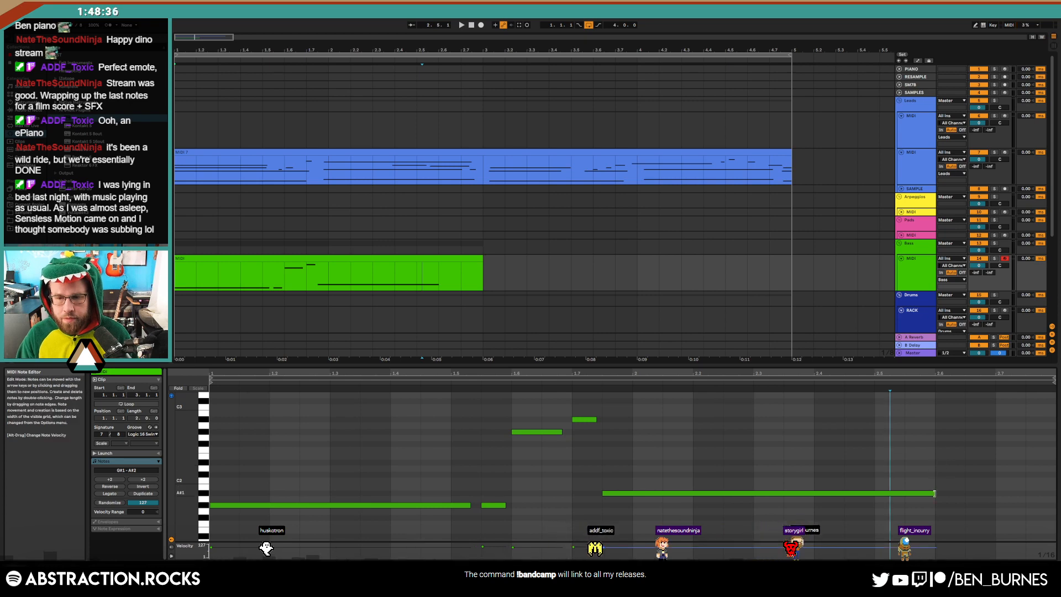
{"action": "left_click_drag", "start_coordinate": [935, 493], "coordinate": [875, 493]}
{"action": "double_click", "coordinate": [913, 492]}
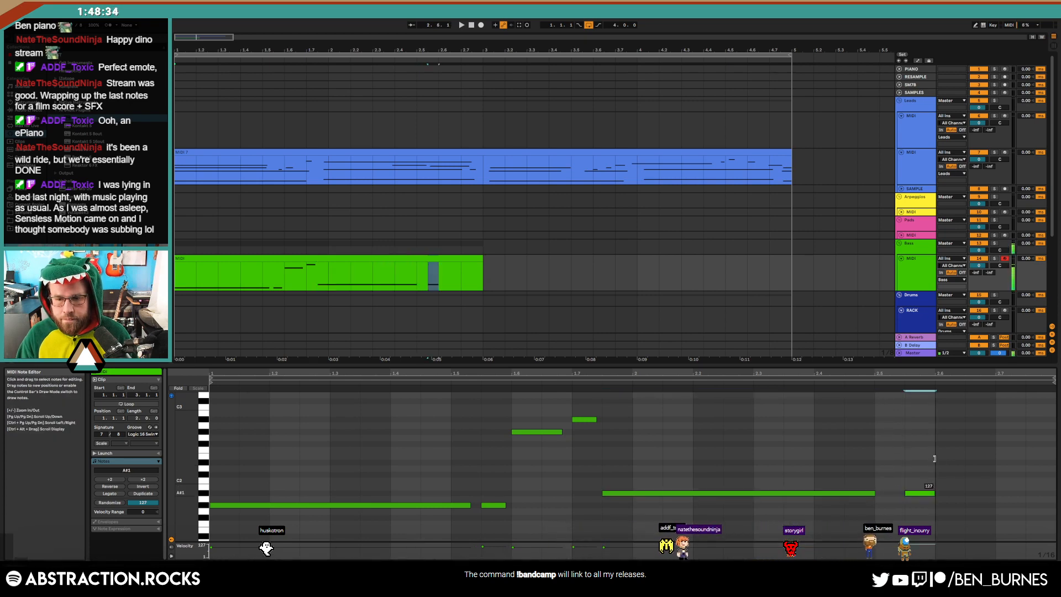
Add sixteenth bass notes A#2 at beat 2.6, G#2 at beat 2.7, and A#1 on bar 2's last sixteenth
{"action": "double_click", "coordinate": [943, 420]}
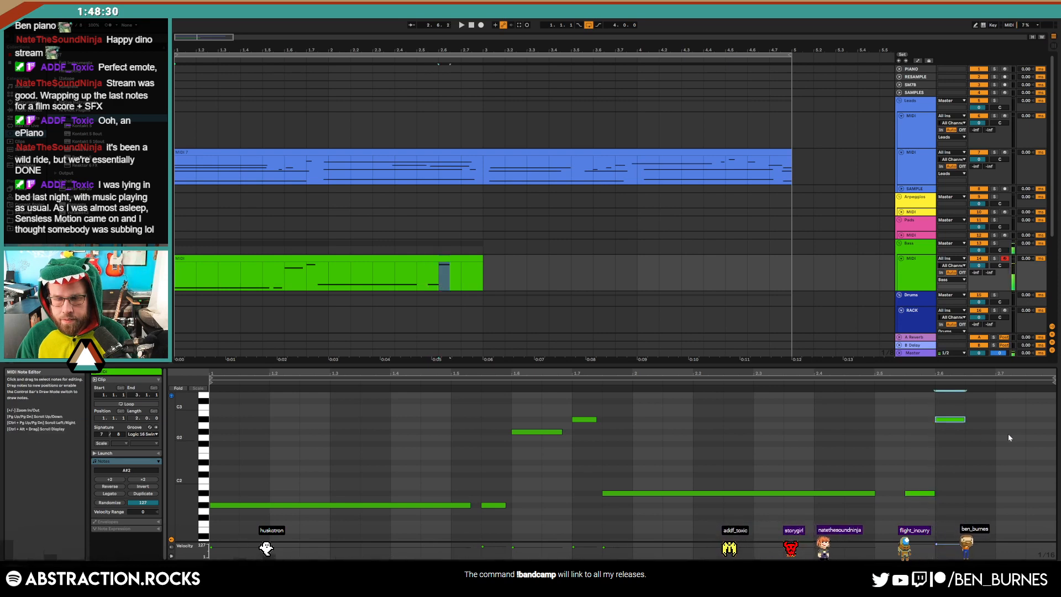
{"action": "left_click_drag", "start_coordinate": [953, 420], "coordinate": [953, 431]}
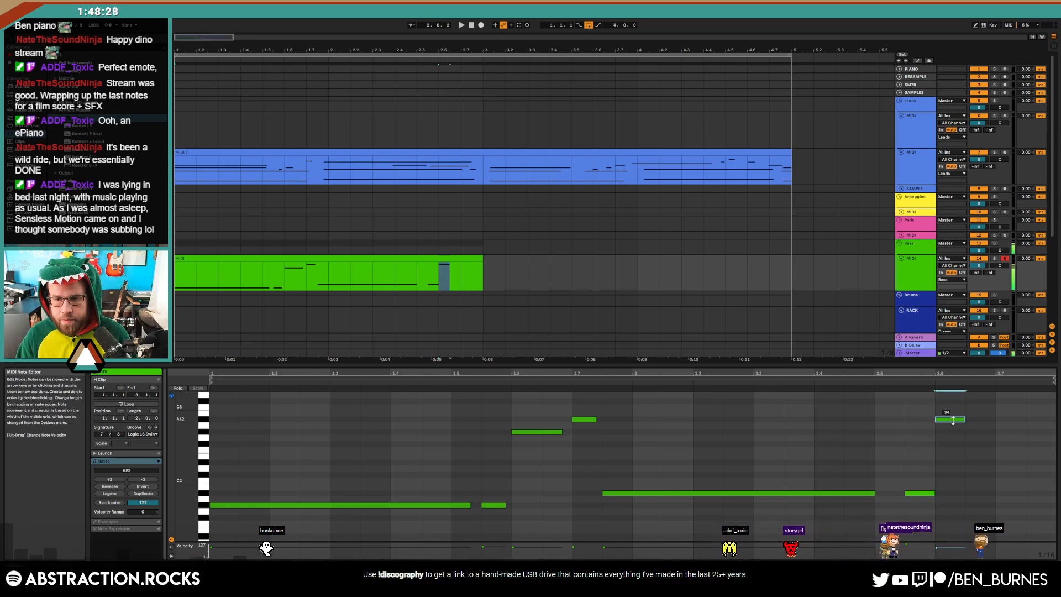
{"action": "double_click", "coordinate": [1004, 432]}
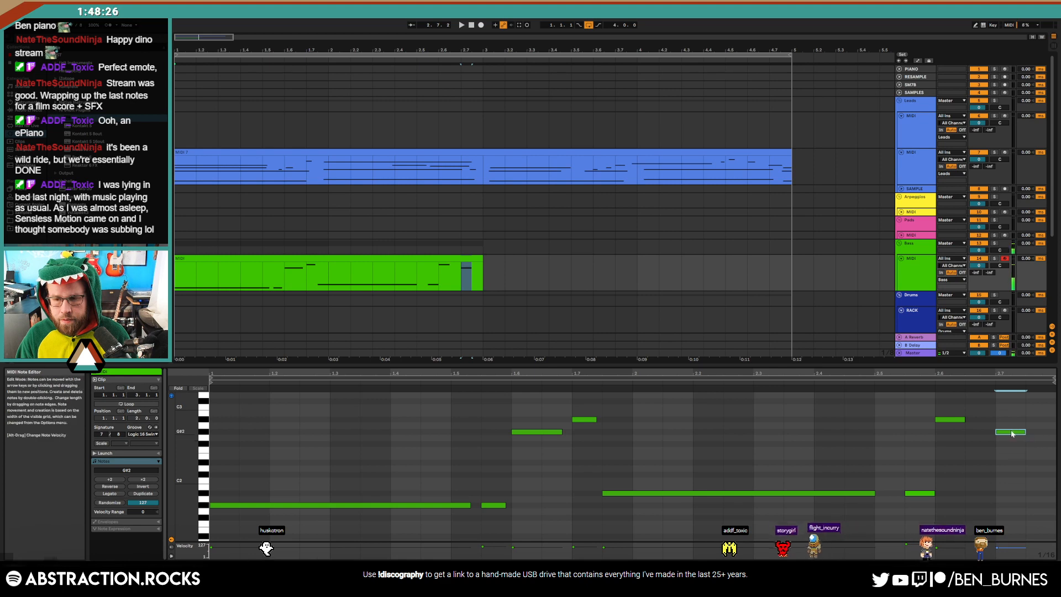
{"action": "double_click", "coordinate": [1034, 494]}
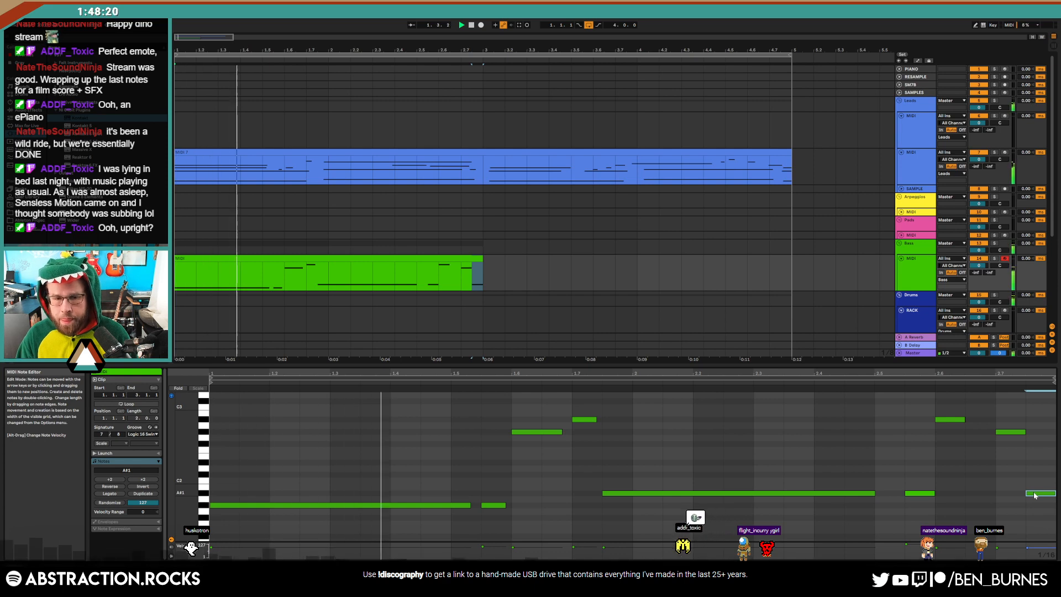
{"action": "left_click_drag", "start_coordinate": [498, 505], "coordinate": [498, 495]}
{"action": "left_click", "coordinate": [572, 481]}
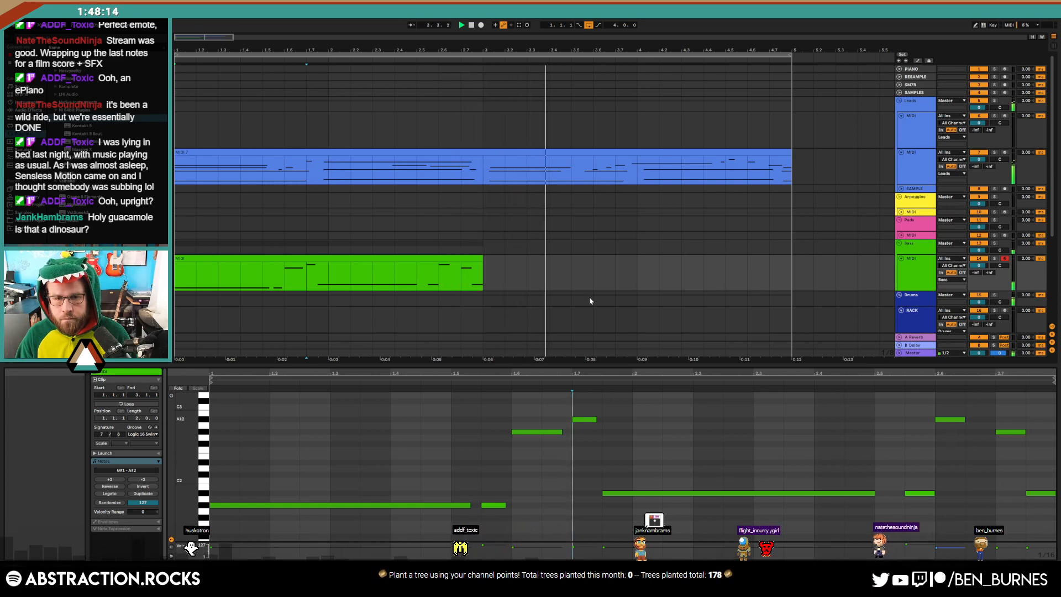
Duplicate the two-bar bass clip into bars 3 and 4 and play the arrangement from the start
{"action": "left_click", "coordinate": [446, 258]}
{"action": "key", "text": "ctrl+d"}
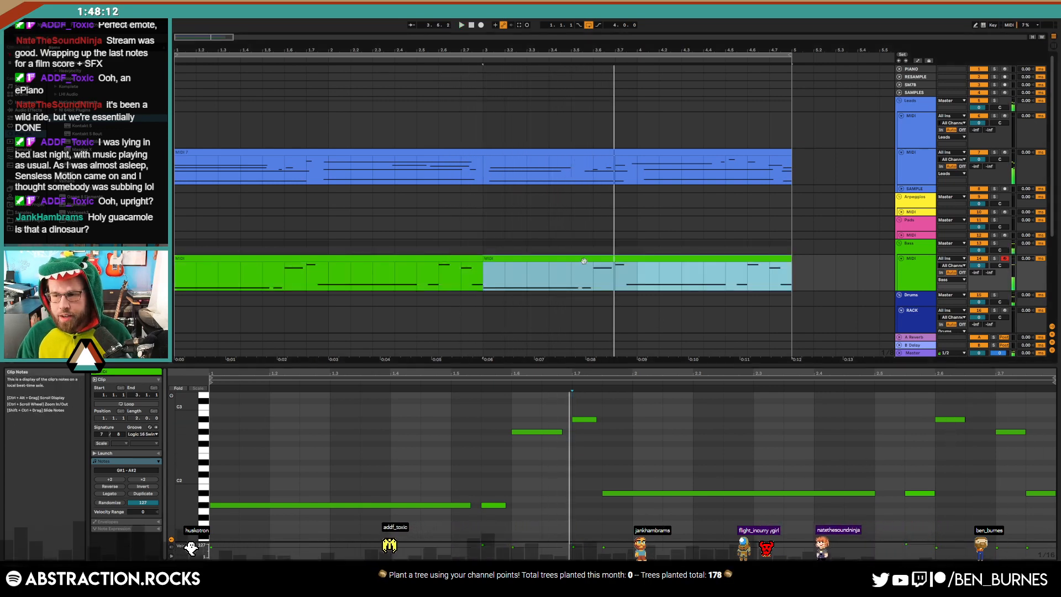
{"action": "left_click", "coordinate": [471, 25]}
{"action": "key", "text": "space"}
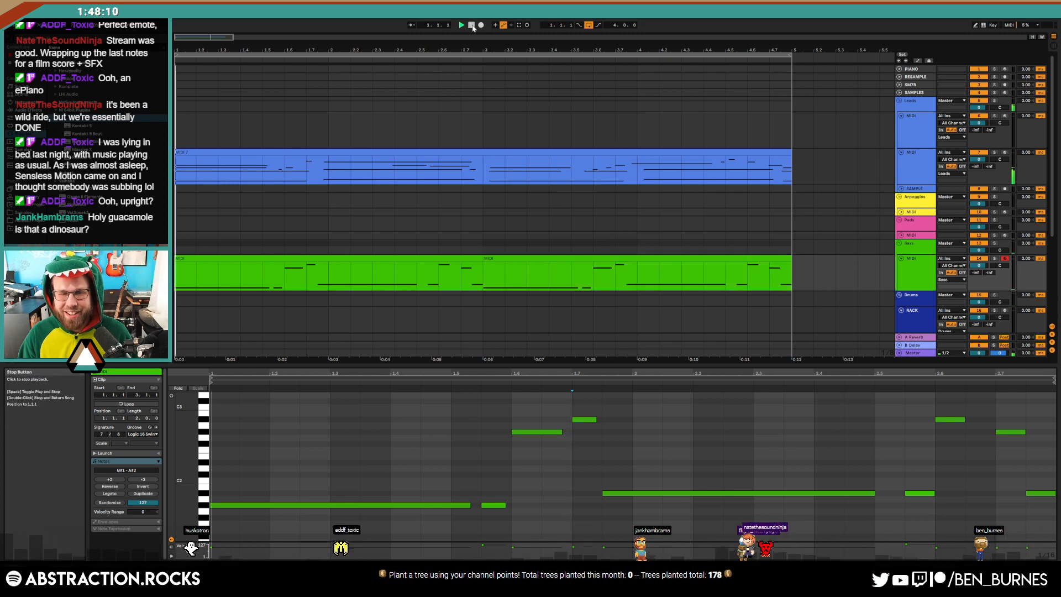
{"action": "left_click", "coordinate": [657, 430]}
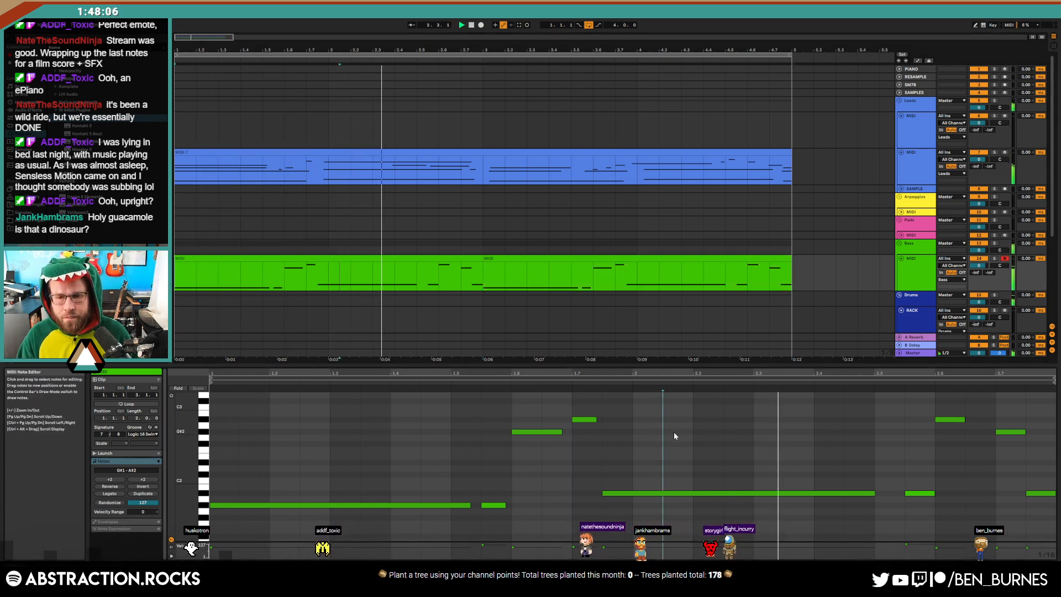
{"action": "left_click", "coordinate": [920, 493]}
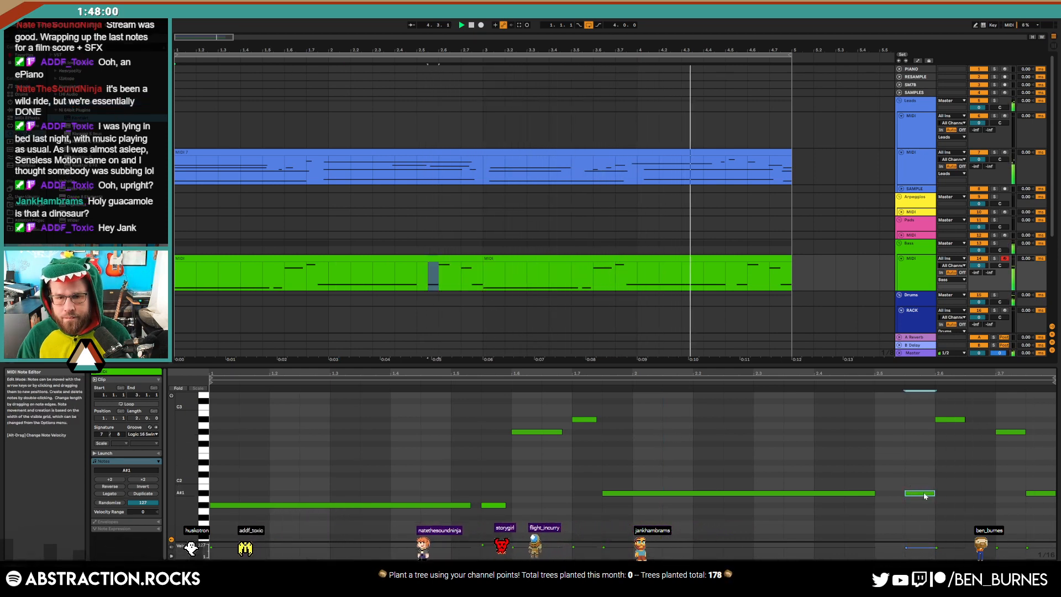
Turn on looping for the first bass clip and extend it to bar 5 over the duplicate
{"action": "left_click", "coordinate": [156, 406]}
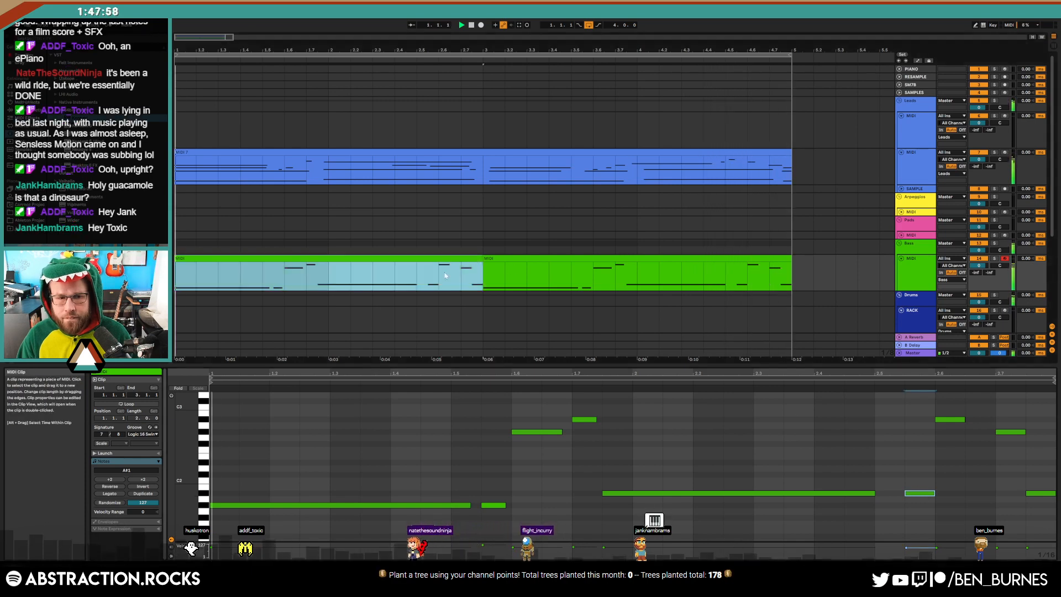
{"action": "left_click", "coordinate": [157, 406]}
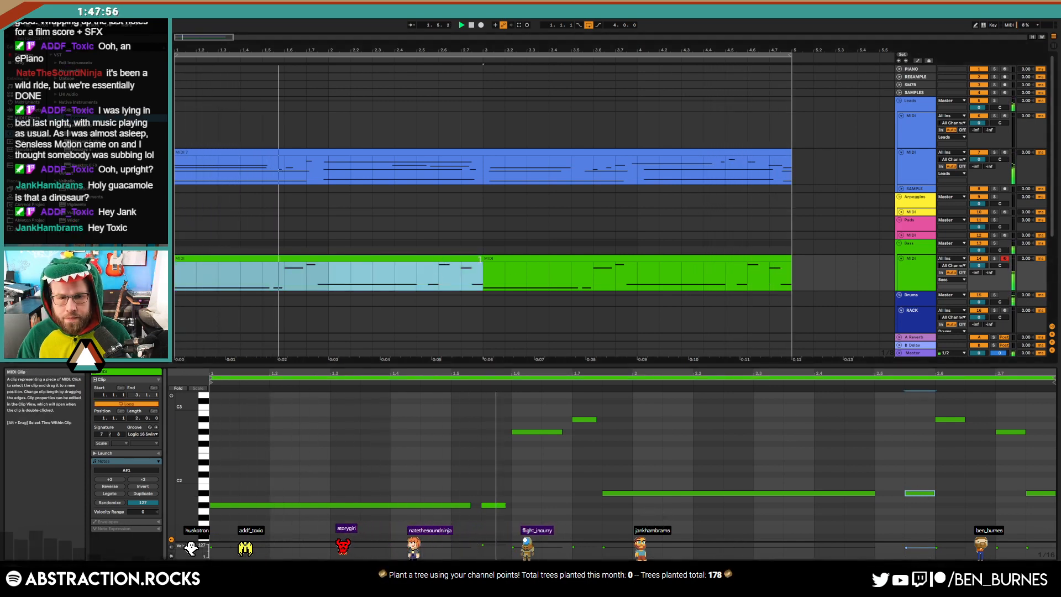
{"action": "left_click_drag", "start_coordinate": [480, 259], "coordinate": [792, 259]}
Open the Drums MIDI clip and adjust velocities among the rapid A1 hits from beat 4.5 and the final A1
{"action": "scroll", "coordinate": [719, 276], "scroll_direction": "down", "scroll_amount": 3}
{"action": "left_click", "coordinate": [716, 298]}
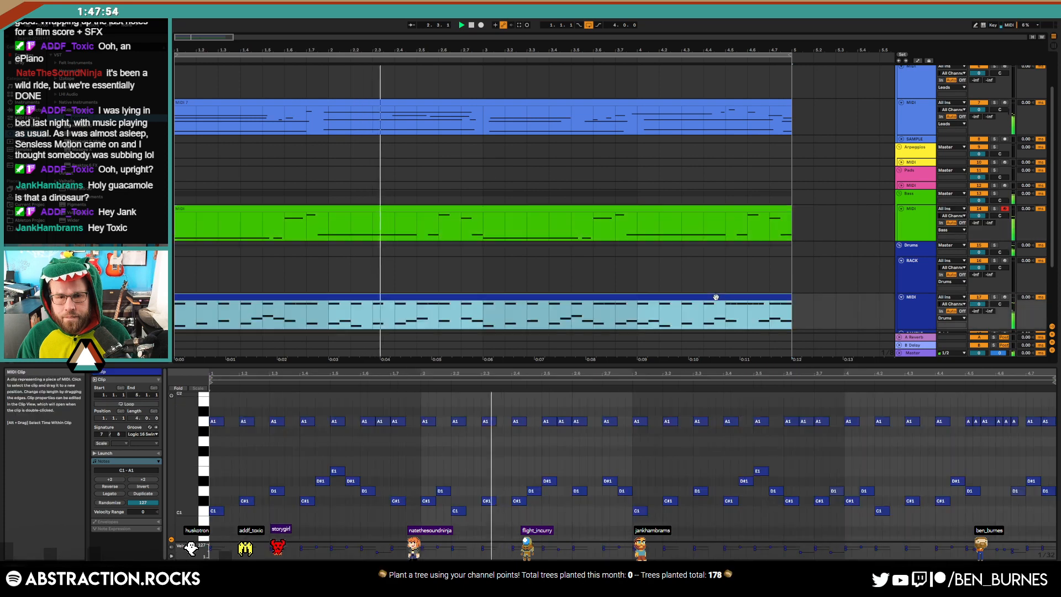
{"action": "left_click_drag", "start_coordinate": [965, 410], "coordinate": [1016, 427]}
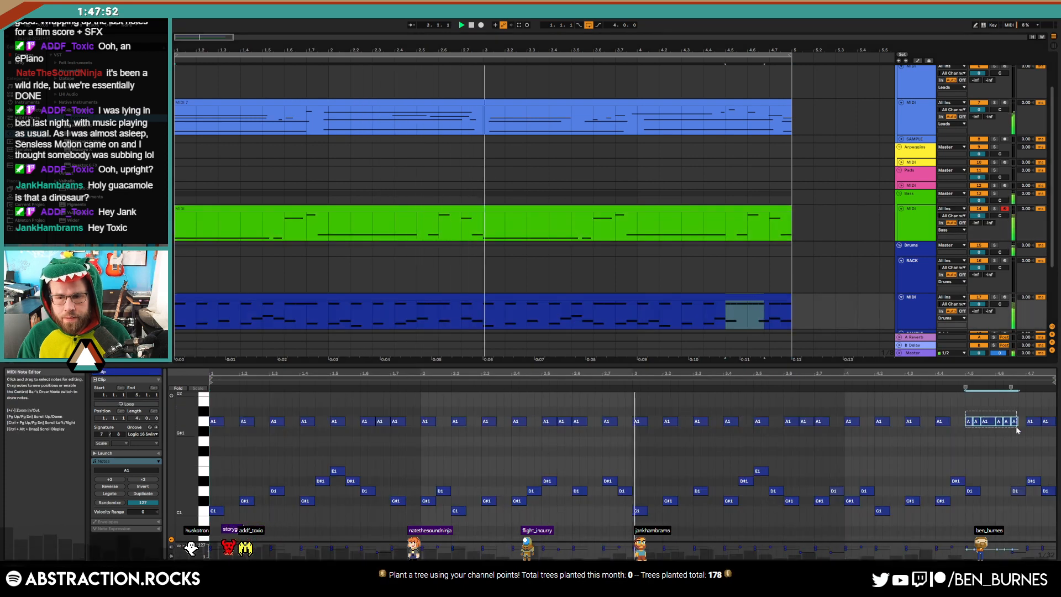
{"action": "left_click", "coordinate": [985, 421]}
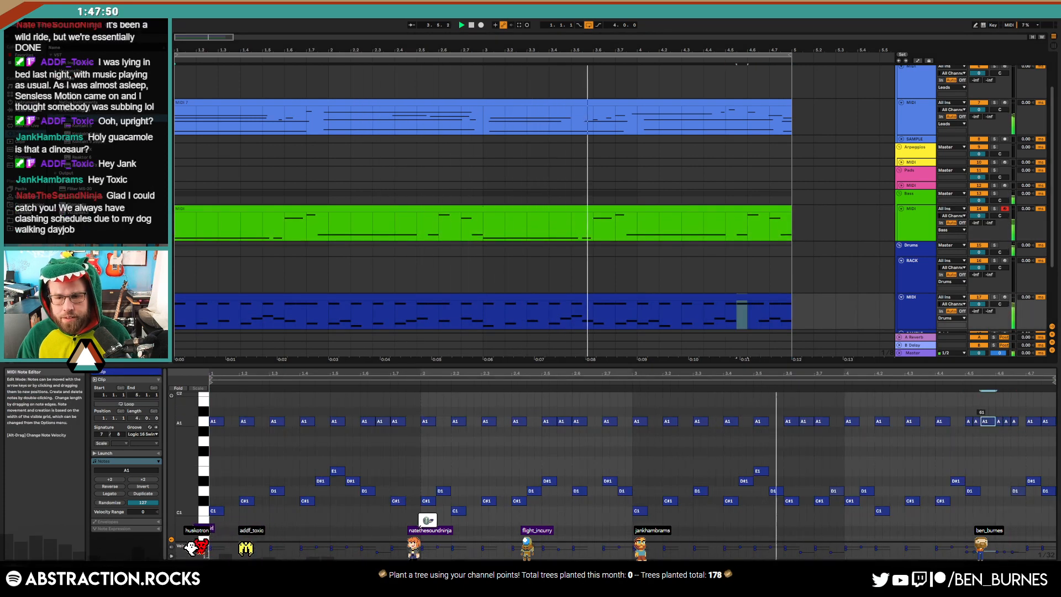
{"action": "left_click", "coordinate": [994, 414]}
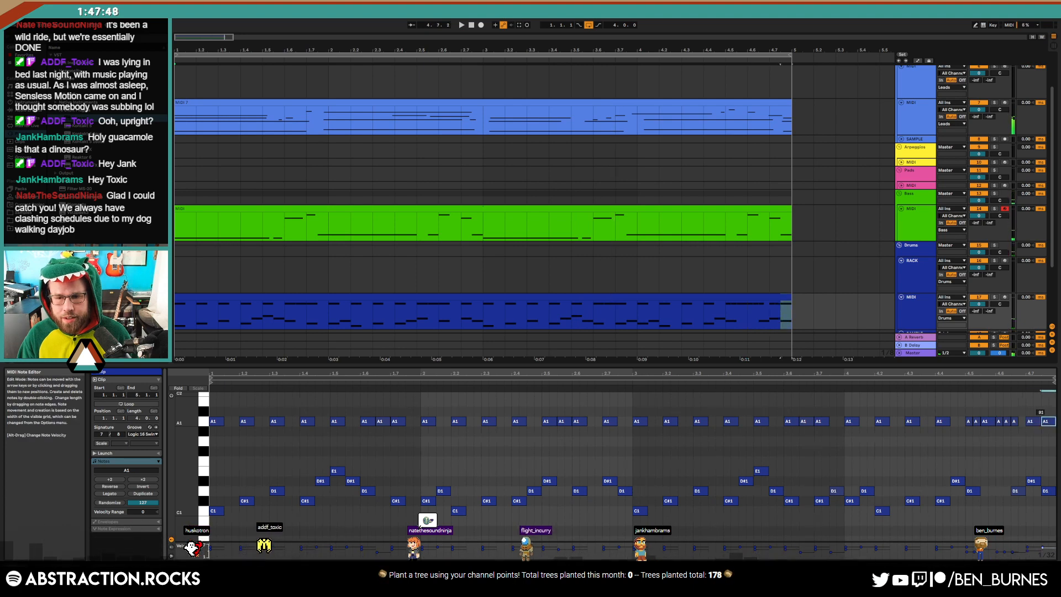
Listen to the loop, stop playback, and show the Drums MIDI track's device chain
{"action": "left_click", "coordinate": [786, 381]}
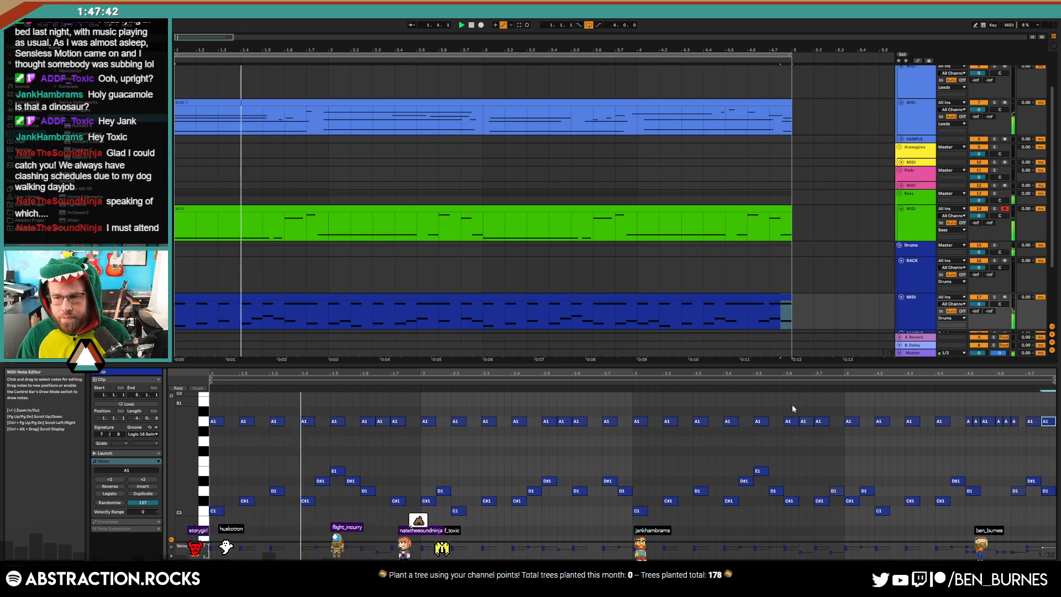
{"action": "key", "text": "space"}
{"action": "key", "text": "shift+Tab"}
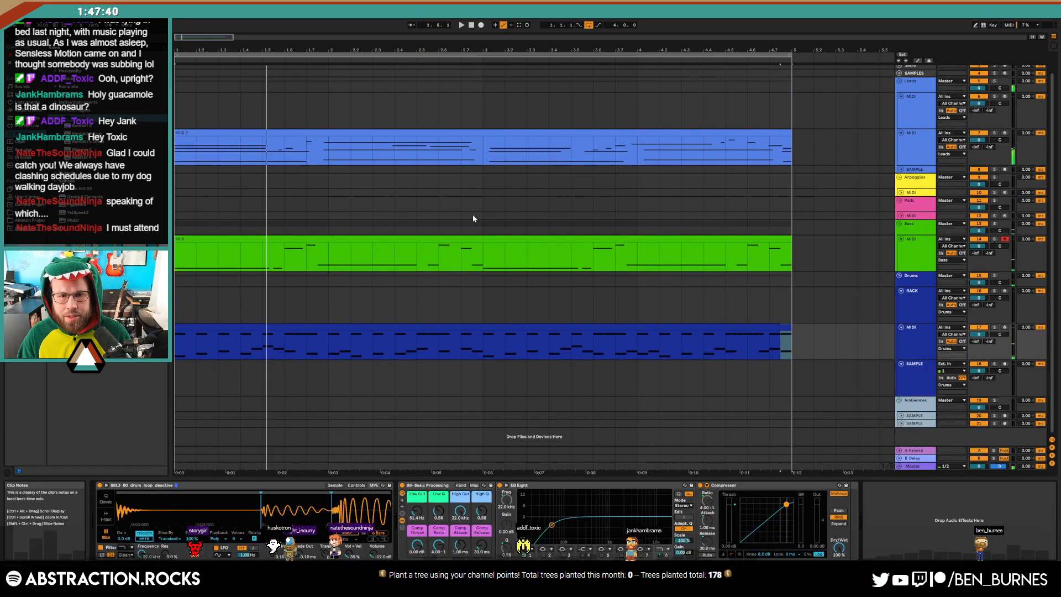
Delete the electric piano clip, arm that Leads MIDI track, and record a new performance over bars 1 to 4
{"action": "left_click", "coordinate": [506, 134]}
{"action": "key", "text": "Delete"}
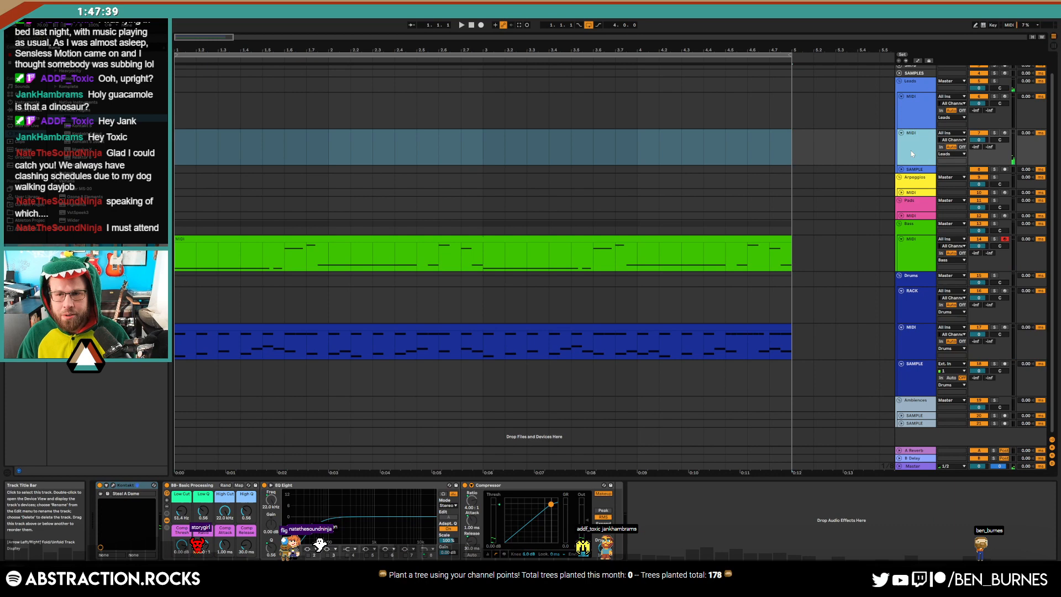
{"action": "left_click", "coordinate": [1005, 133]}
{"action": "left_click", "coordinate": [471, 27]}
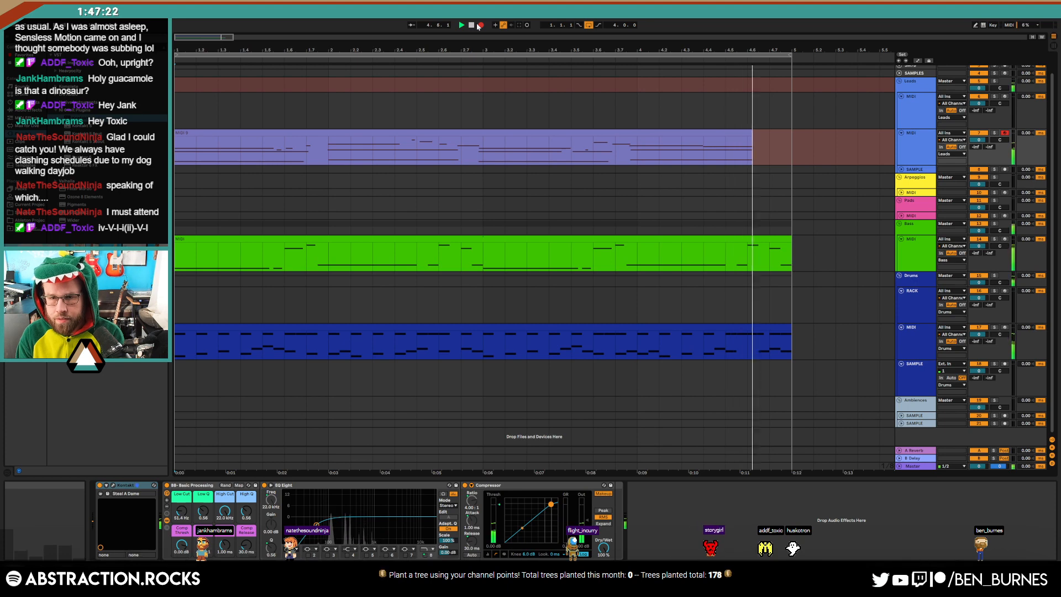
{"action": "key", "text": "space"}
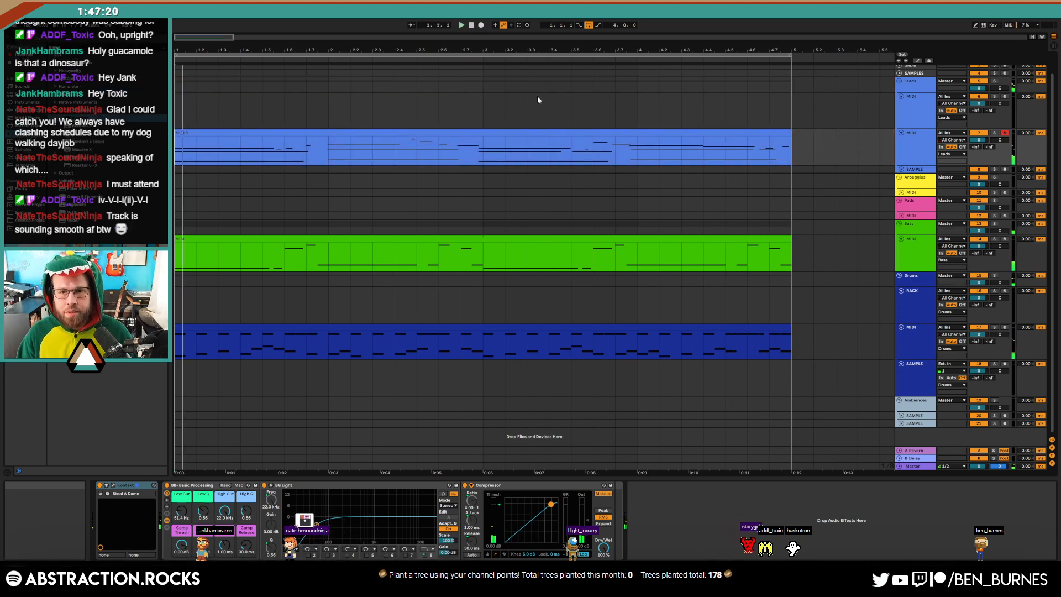
Open the new electric piano clip, move the C3 and A#2 notes near beat 4.7 slightly later, and play from the start
{"action": "double_click", "coordinate": [779, 133]}
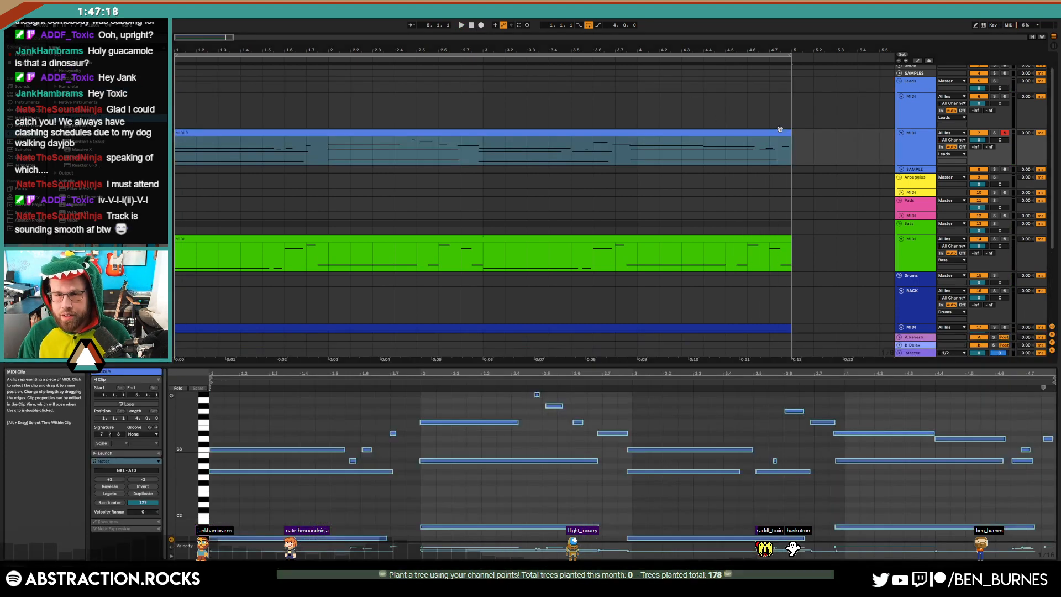
{"action": "left_click", "coordinate": [1025, 449]}
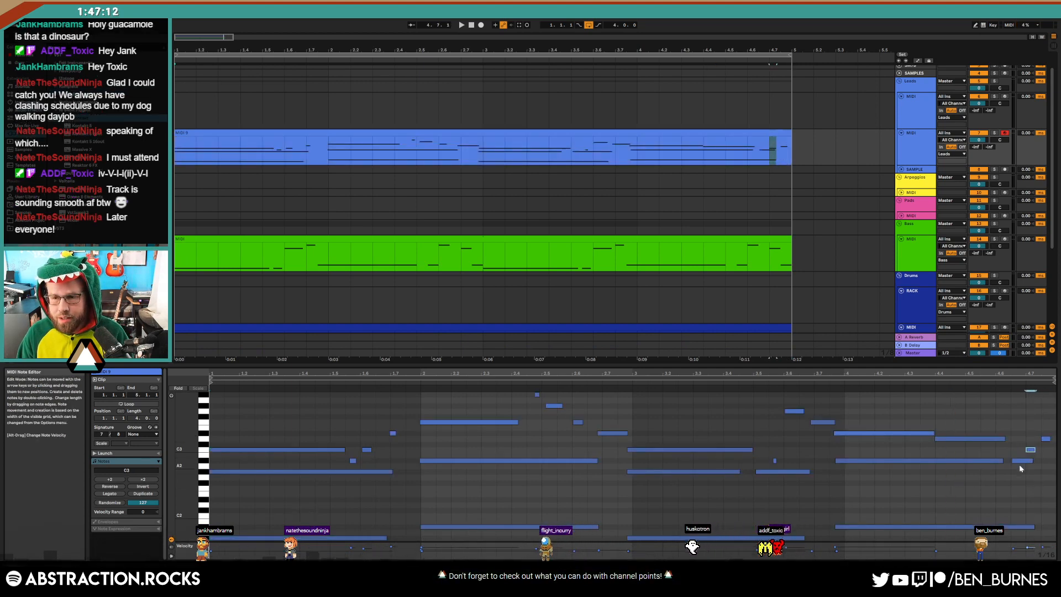
{"action": "left_click_drag", "start_coordinate": [1022, 464], "coordinate": [1029, 463]}
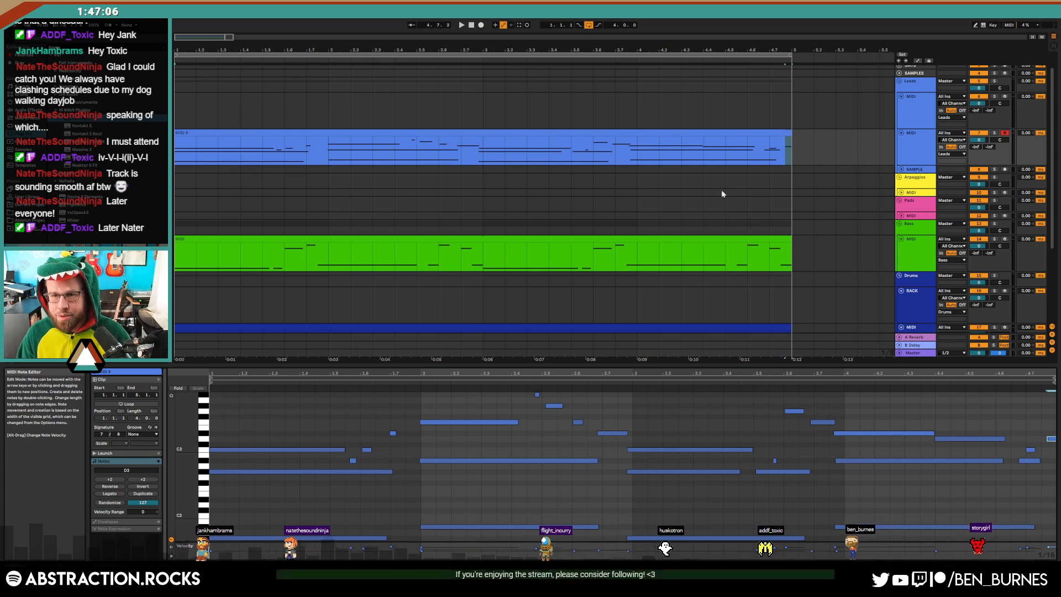
{"action": "left_click_drag", "start_coordinate": [789, 157], "coordinate": [113, 162]}
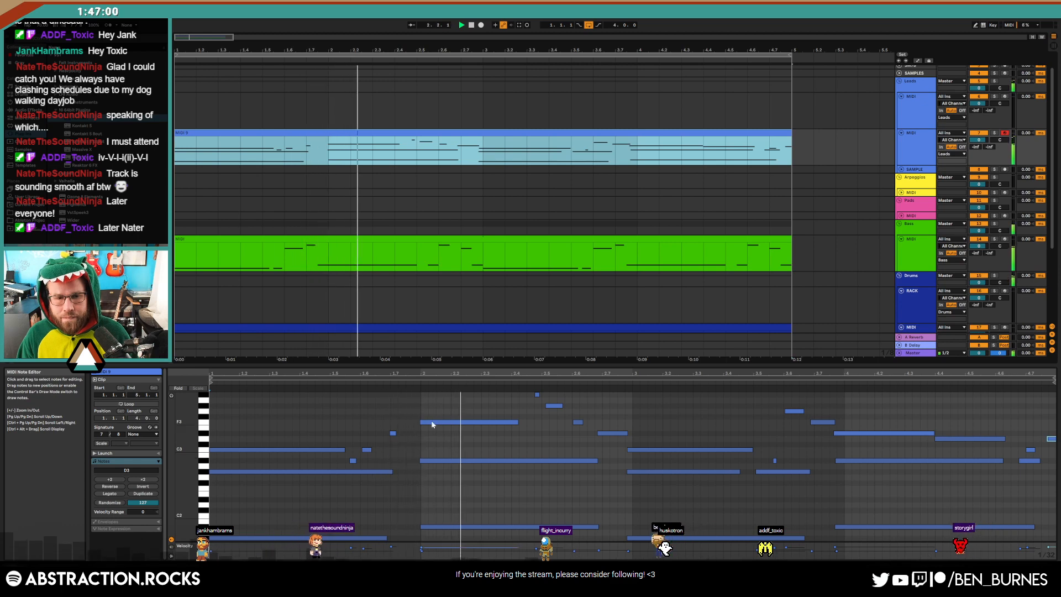
Move the A#1, A#2 and F3 chord at bar 2 slightly earlier and listen to the change
{"action": "left_click_drag", "start_coordinate": [435, 404], "coordinate": [431, 539]}
{"action": "left_click_drag", "start_coordinate": [421, 422], "coordinate": [411, 423]}
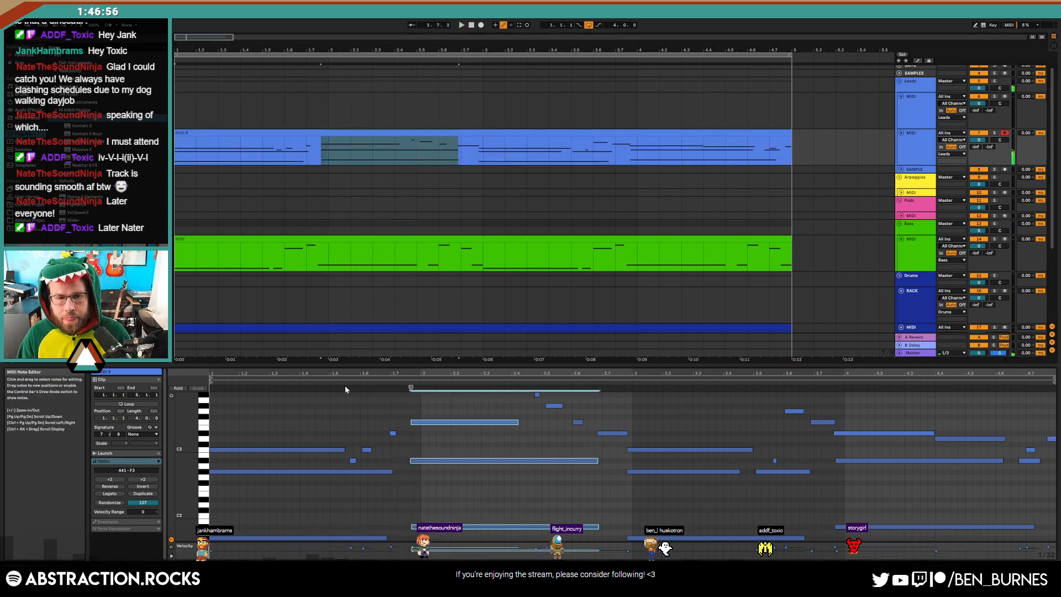
{"action": "left_click", "coordinate": [326, 384]}
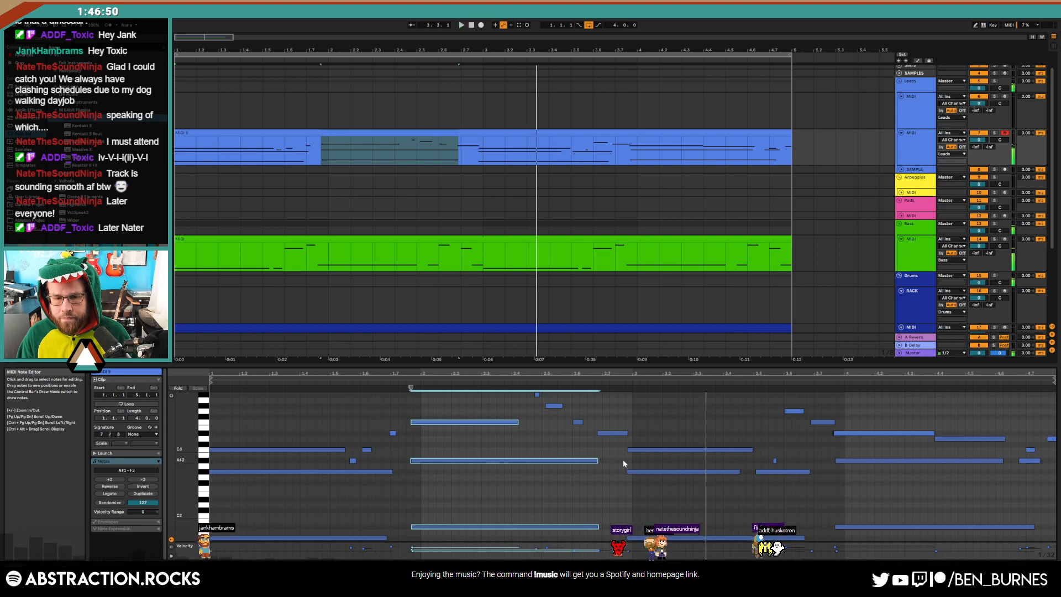
Shift the G#1, G#2 and C3 chord at bar 3 slightly later onto the bar line and trim its ends
{"action": "left_click_drag", "start_coordinate": [638, 435], "coordinate": [648, 474]}
{"action": "left_click_drag", "start_coordinate": [659, 518], "coordinate": [724, 544]}
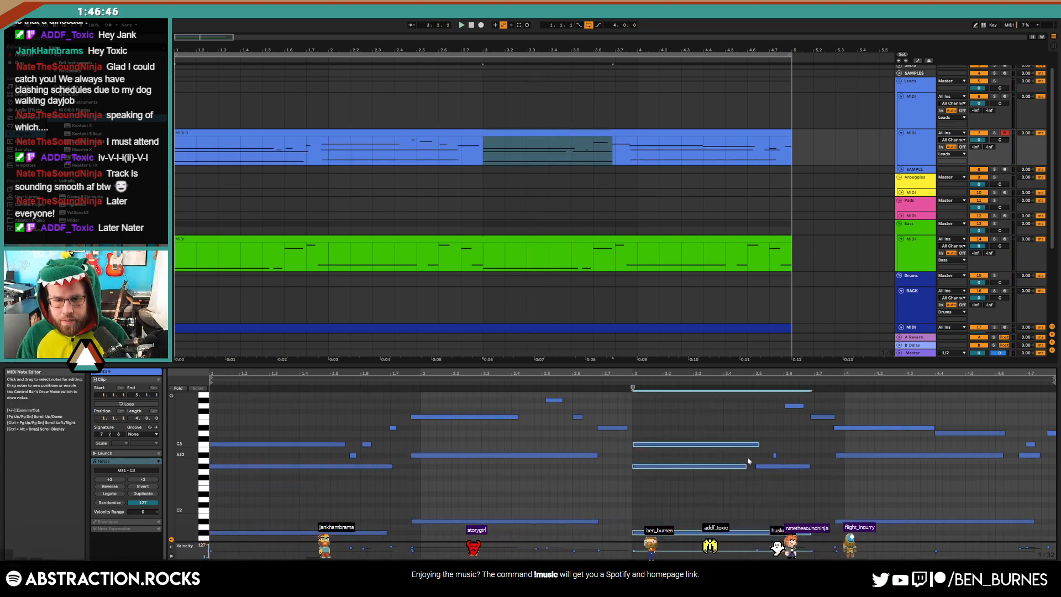
{"action": "key", "text": "Up"}
{"action": "left_click_drag", "start_coordinate": [758, 446], "coordinate": [756, 446]}
{"action": "left_click", "coordinate": [763, 432]}
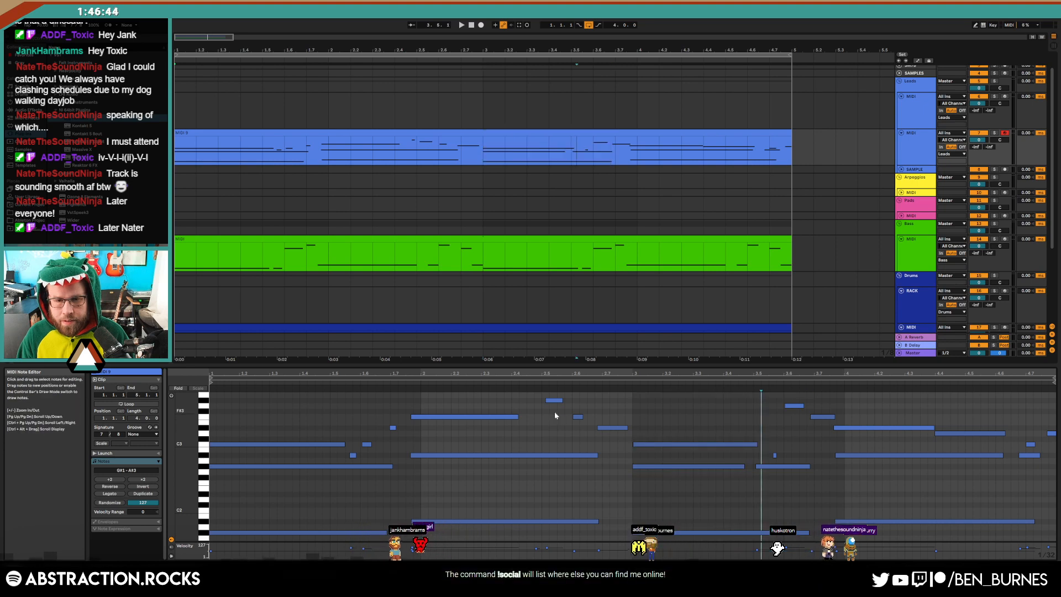
Move the G#3 note in bar 2 later and replace the long D#3 with short D#3 and D3 notes before bar 3
{"action": "key", "text": "ctrl+u"}
{"action": "mouse_move", "coordinate": [581, 412]}
{"action": "left_mouse_down"}
{"action": "mouse_move", "coordinate": [588, 424]}
{"action": "mouse_move", "coordinate": [567, 402]}
{"action": "left_mouse_up"}
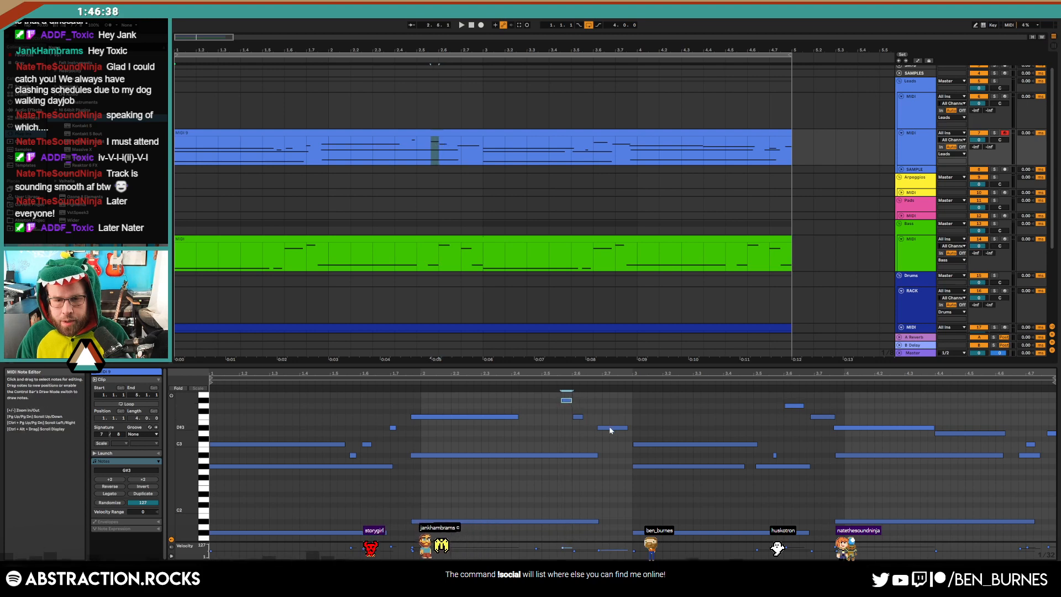
{"action": "left_click", "coordinate": [611, 428]}
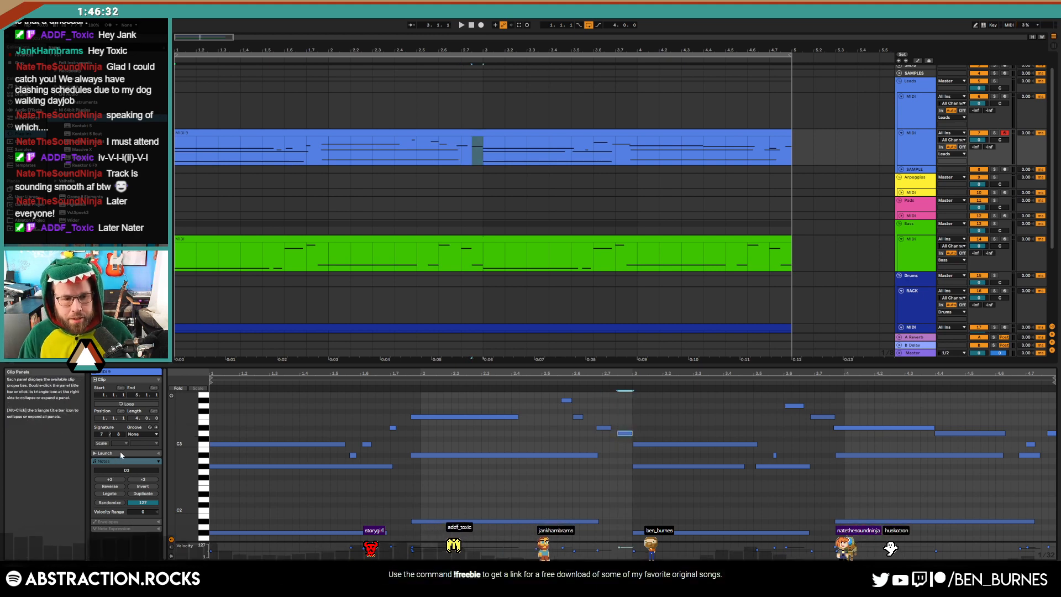
In the clip's 64: Sustain Pedal envelope, fill the gap after beat 1.5 and release the pedal from bar 2 and under the D3 before bar 3
{"action": "left_click", "coordinate": [115, 521]}
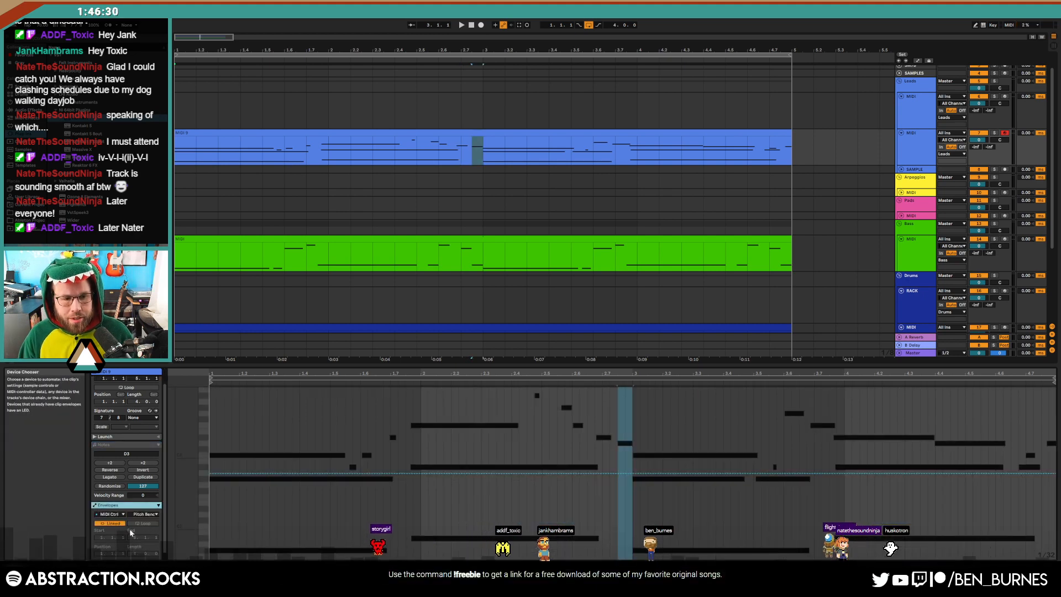
{"action": "left_click", "coordinate": [147, 514]}
{"action": "left_click", "coordinate": [166, 401]}
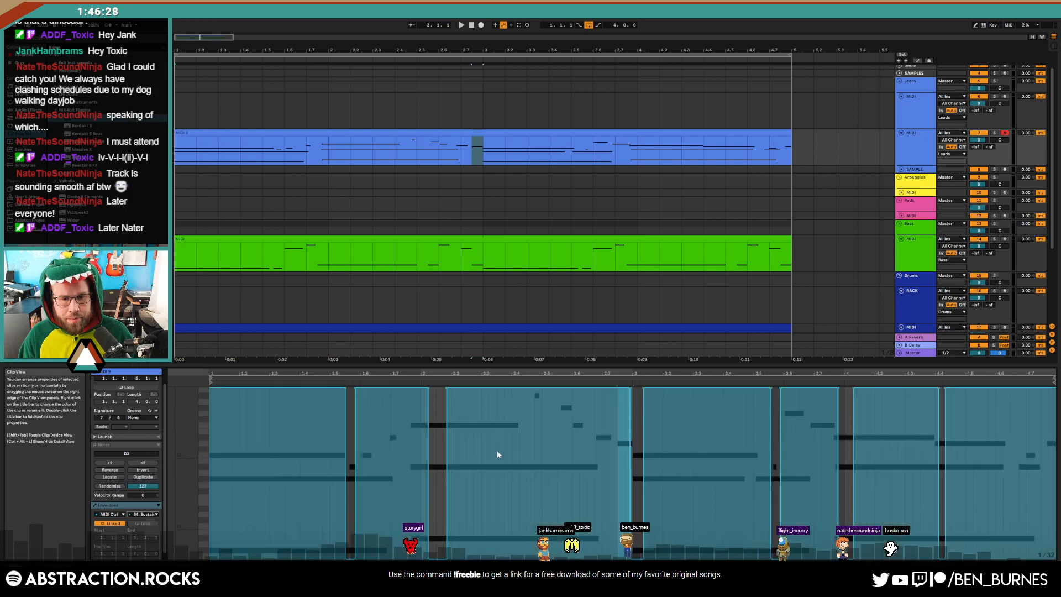
{"action": "key", "text": "b"}
{"action": "left_click_drag", "start_coordinate": [351, 557], "coordinate": [393, 557]}
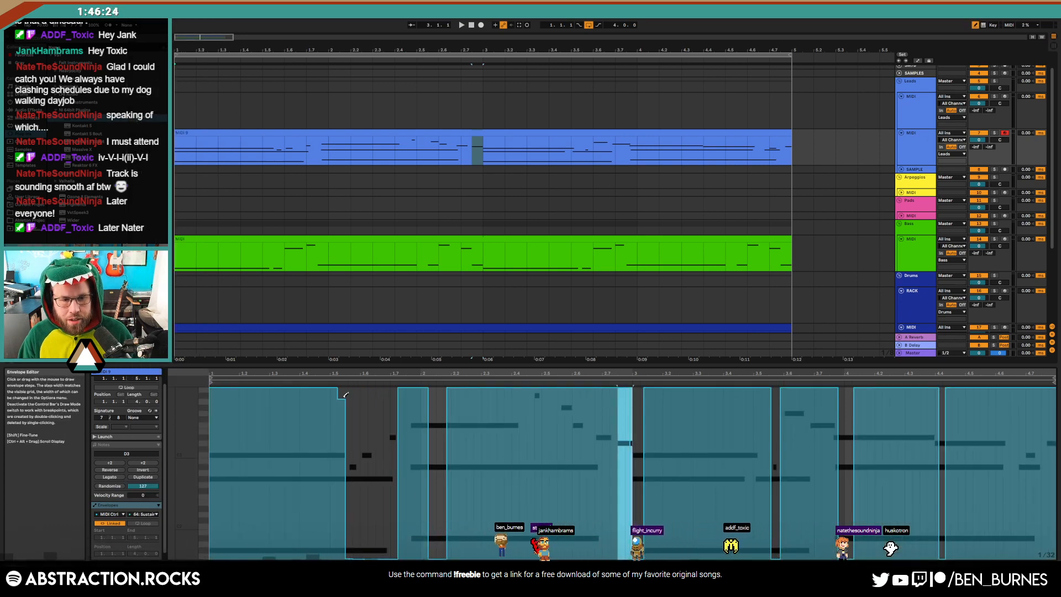
{"action": "mouse_move", "coordinate": [349, 391]}
{"action": "left_mouse_down"}
{"action": "mouse_move", "coordinate": [374, 346]}
{"action": "mouse_move", "coordinate": [397, 342]}
{"action": "left_mouse_up"}
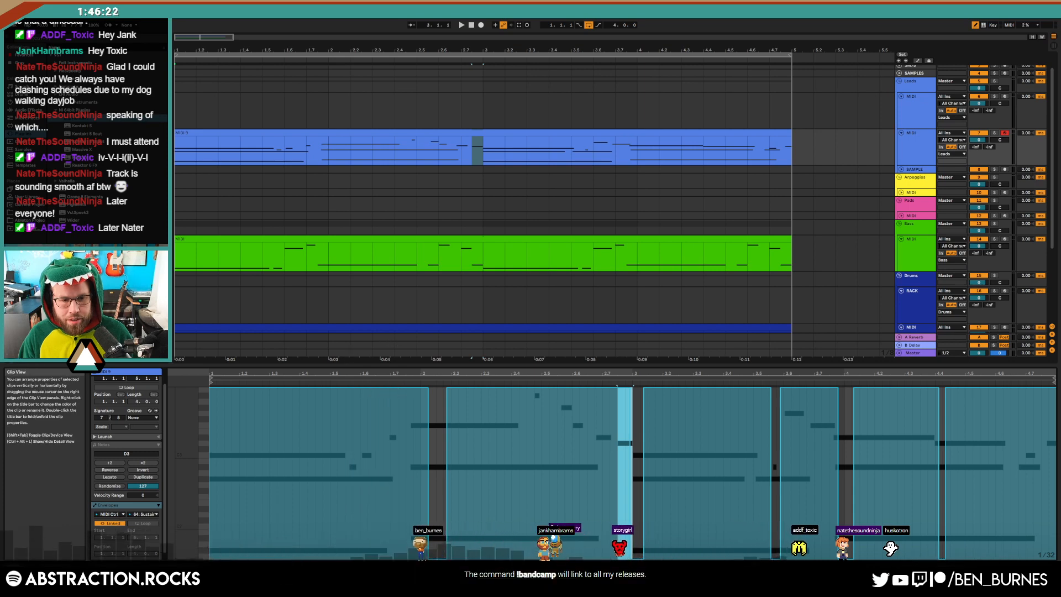
{"action": "left_click", "coordinate": [425, 555]}
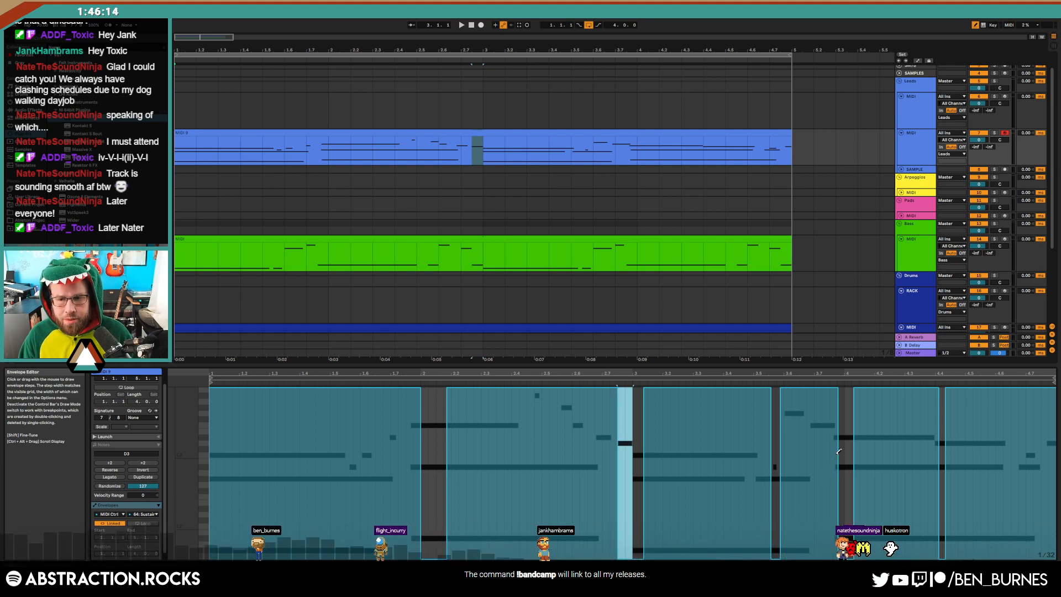
Play the loop, return to the piano clip's notes, and nudge the short D#3 in bar 2 slightly earlier
{"action": "key", "text": "space"}
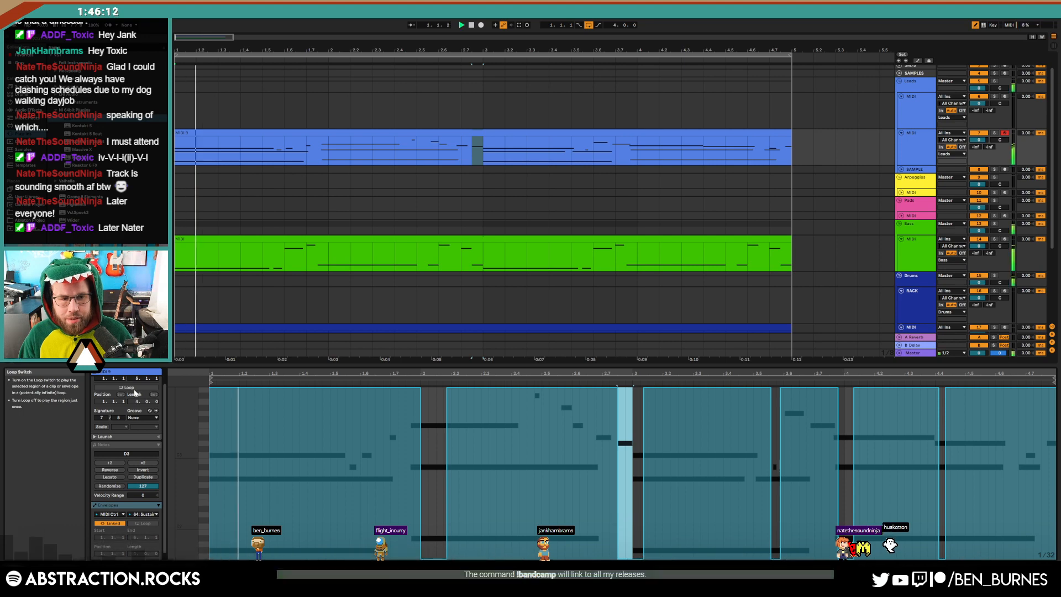
{"action": "left_click", "coordinate": [120, 446]}
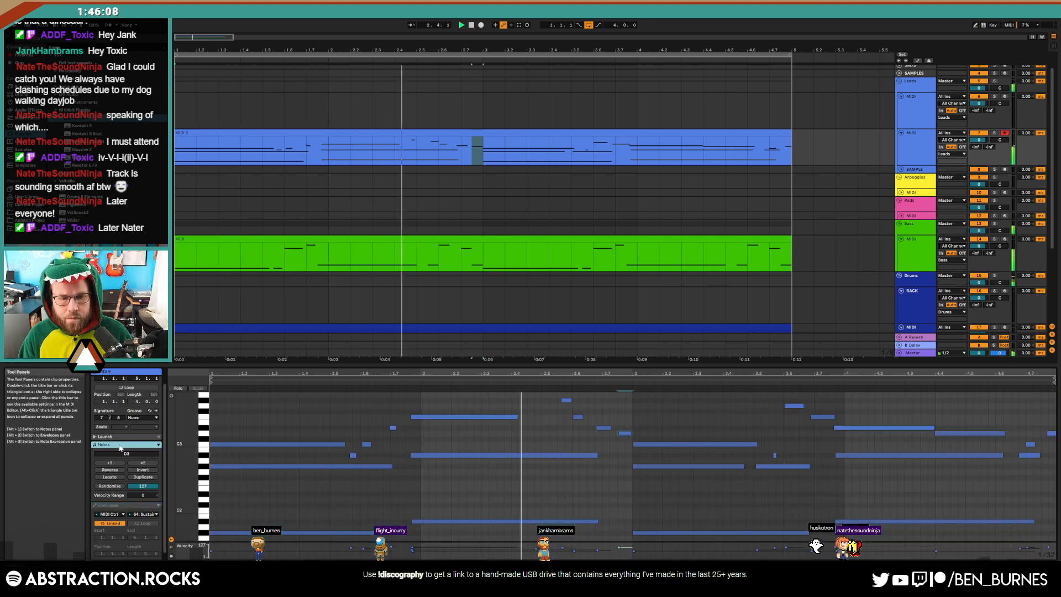
{"action": "left_click", "coordinate": [604, 428]}
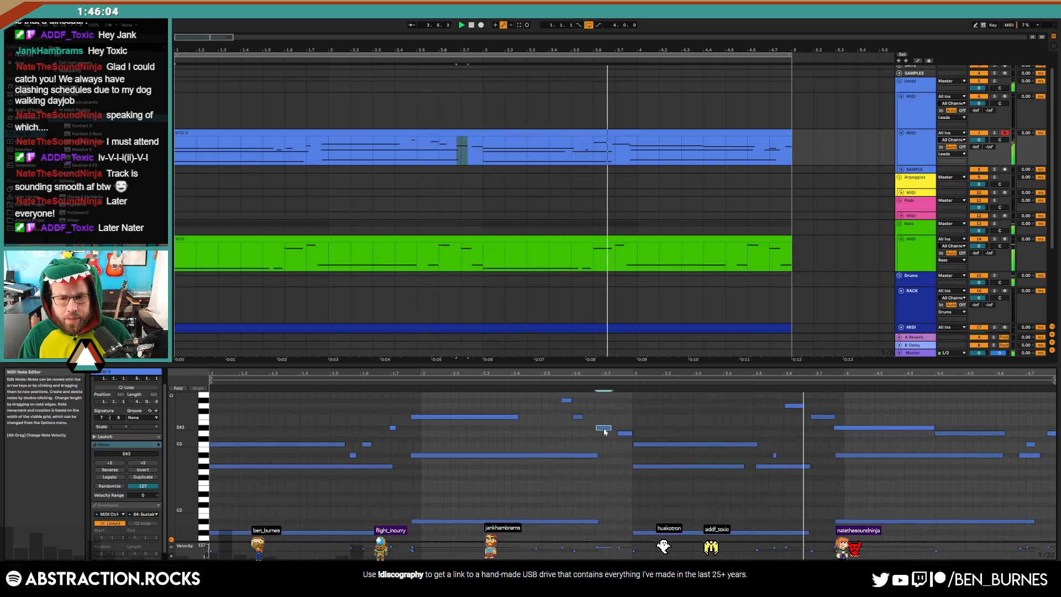
{"action": "left_click_drag", "start_coordinate": [604, 429], "coordinate": [600, 427]}
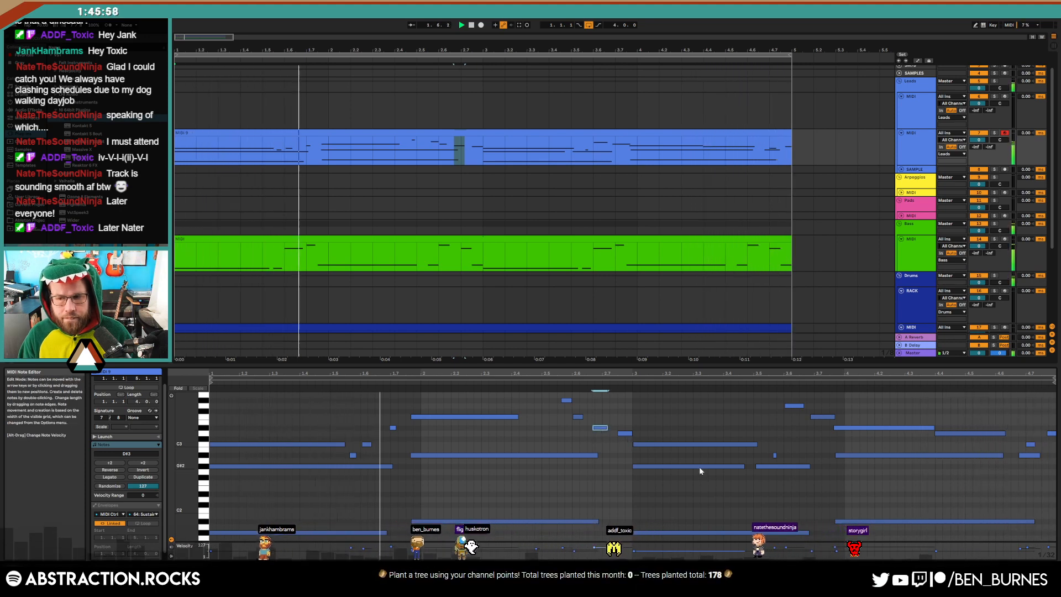
{"action": "left_click", "coordinate": [679, 431]}
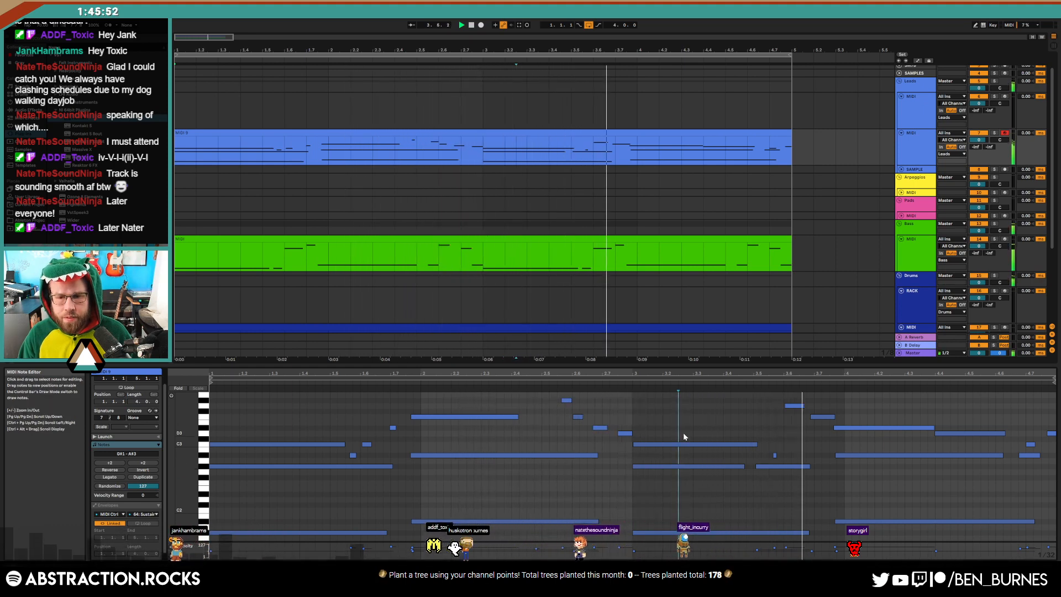
Release the Sustain Pedal envelope under the clip's final D3 note
{"action": "left_click", "coordinate": [1053, 434]}
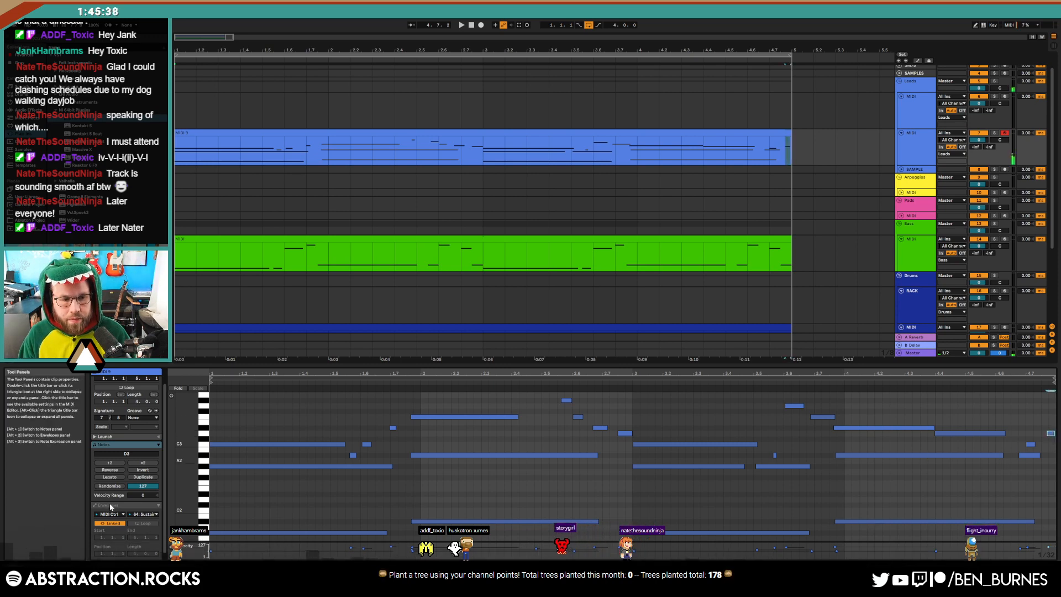
{"action": "left_click", "coordinate": [133, 514]}
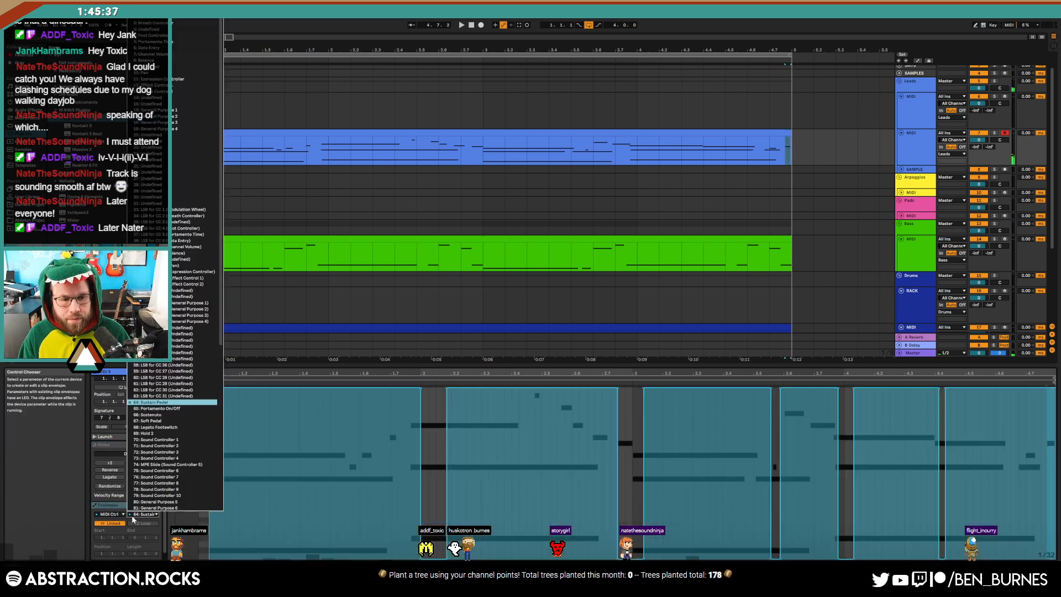
{"action": "left_click", "coordinate": [1034, 472]}
{"action": "left_click_drag", "start_coordinate": [1038, 555], "coordinate": [1053, 557]}
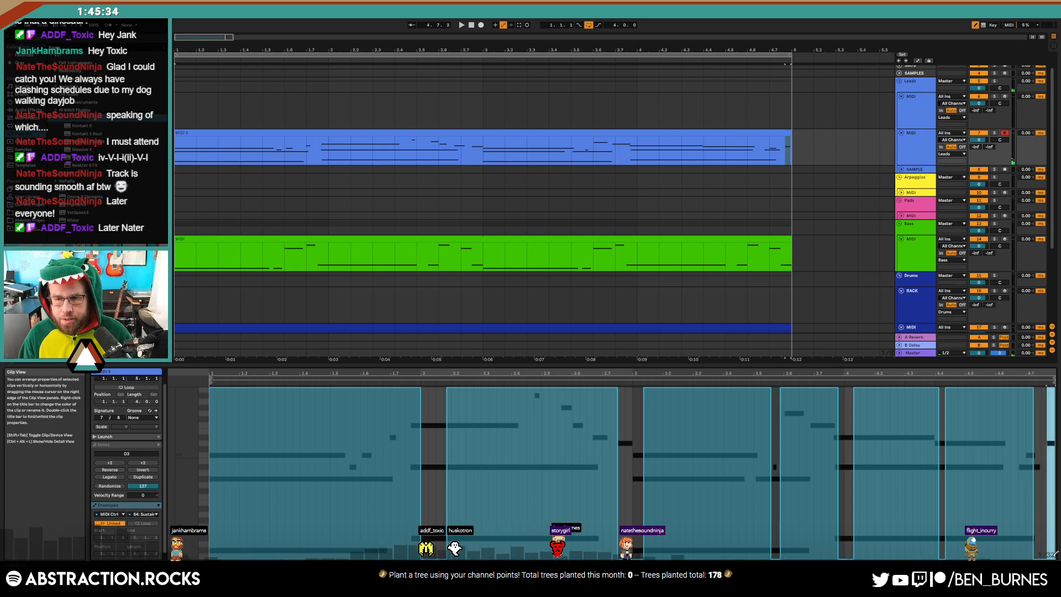
{"action": "key", "text": "b"}
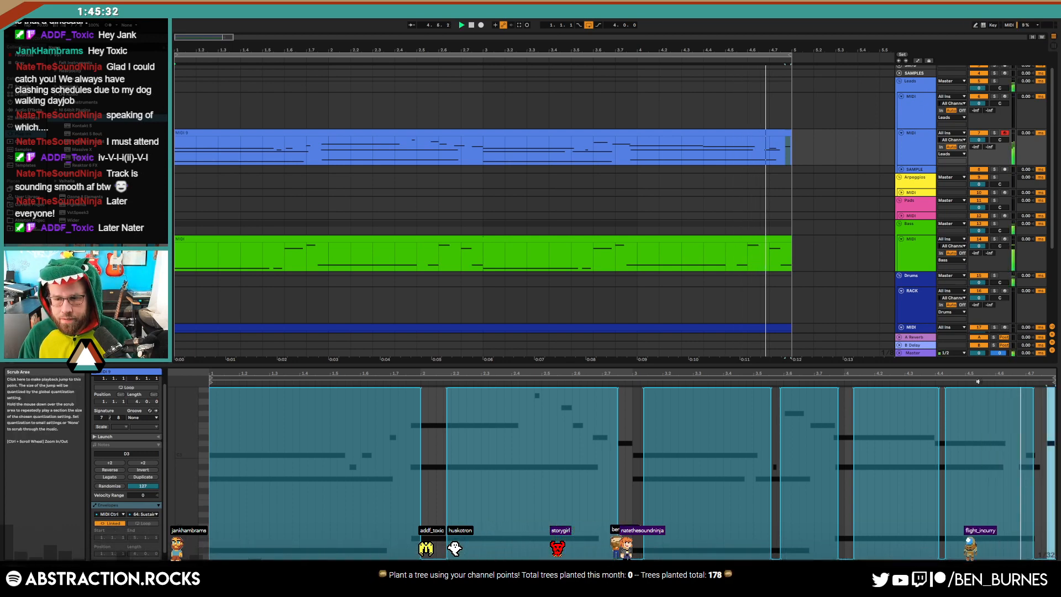
Listen to the loop, stop playback, and select the Drums group's SAMPLE track
{"action": "key", "text": "space"}
{"action": "key", "text": "shift+Tab"}
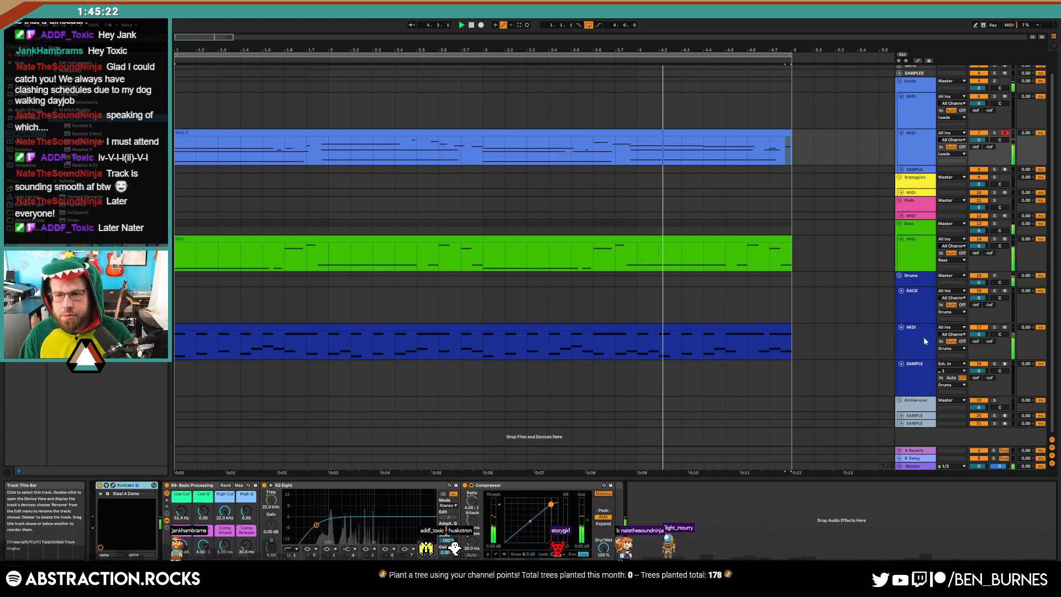
{"action": "left_click", "coordinate": [920, 309]}
{"action": "left_click", "coordinate": [919, 369]}
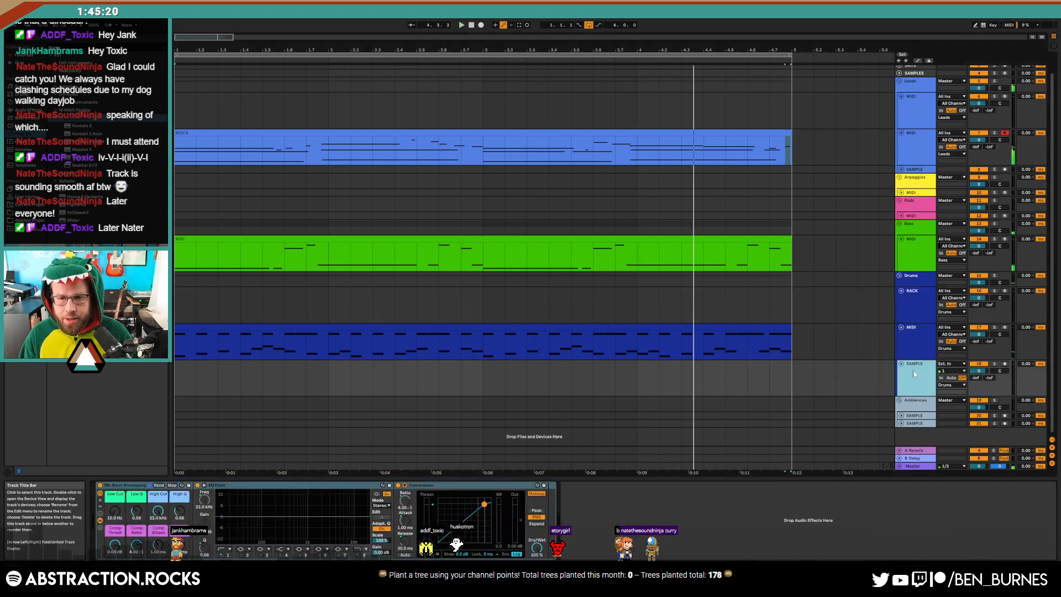
Open the SAMPLES track's ADSR Sample Manager, clear the DRUM and LOOP search tags, and search for "tamb"
{"action": "left_click", "coordinate": [917, 74]}
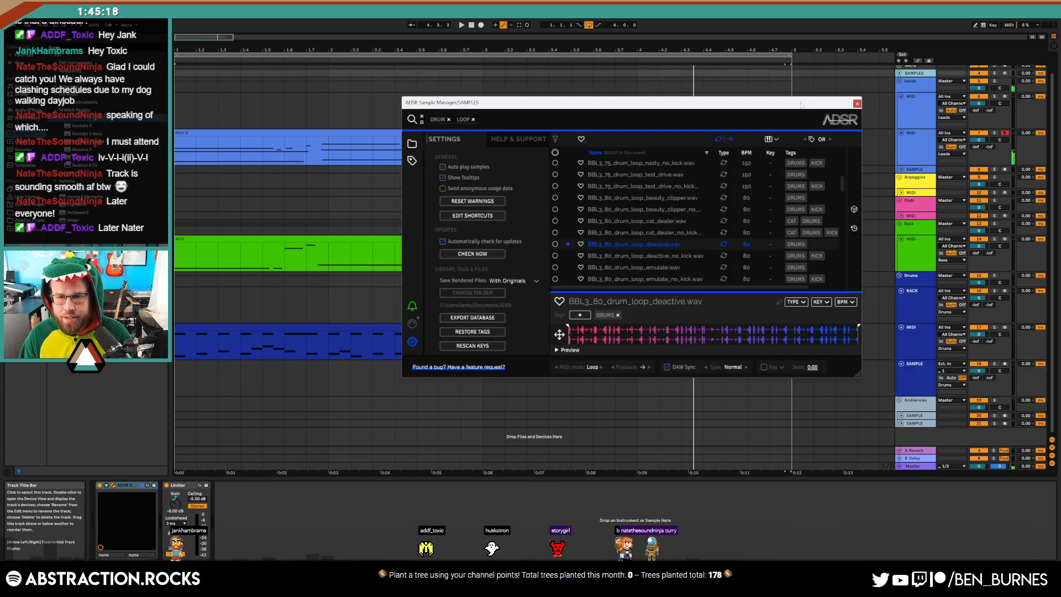
{"action": "left_click", "coordinate": [447, 120]}
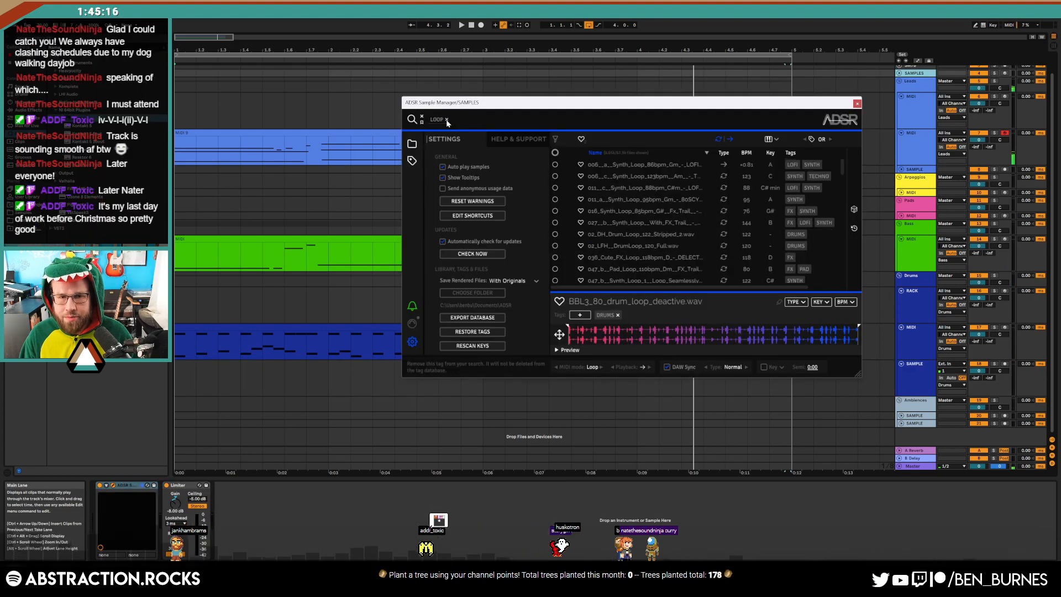
{"action": "left_click", "coordinate": [448, 120]}
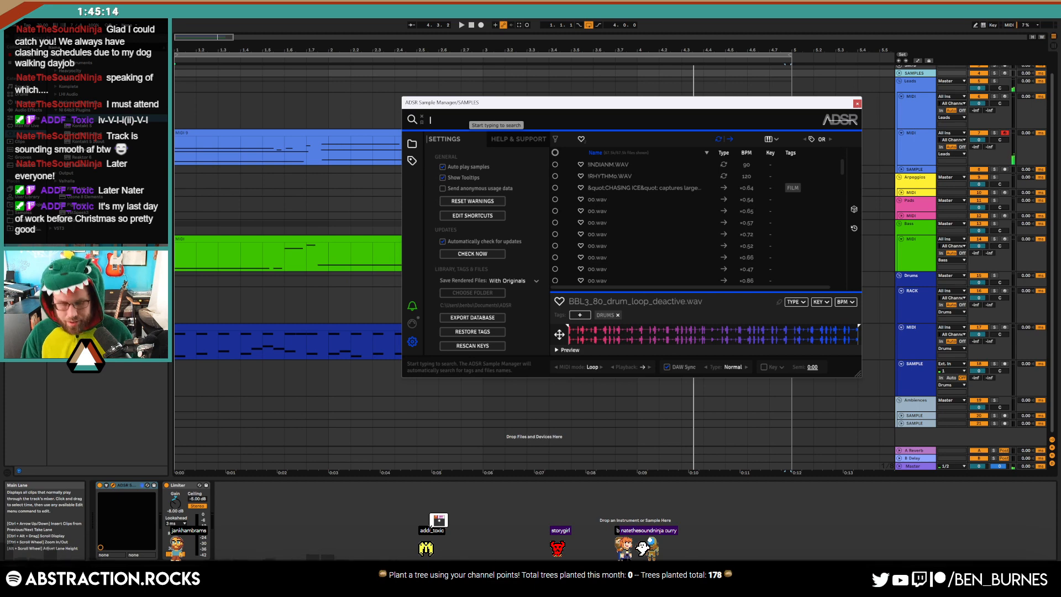
{"action": "type", "text": "tamb"}
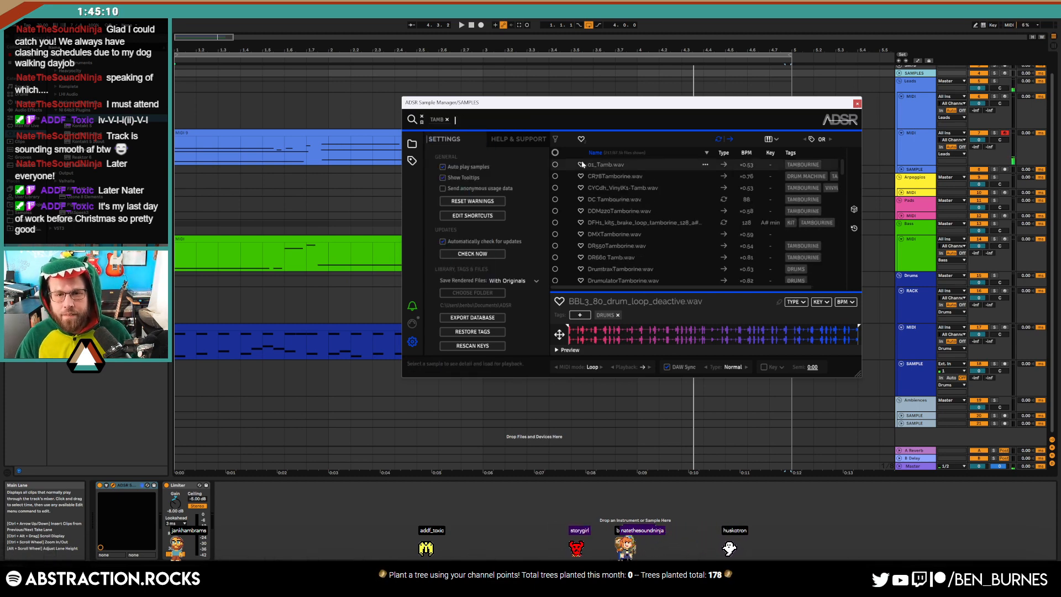
Audition the first tambourine samples and place CYCdh_VinylK1-Tamb.wav at bar 1 on the Drums group's SAMPLE track
{"action": "left_click", "coordinate": [607, 166]}
{"action": "left_click", "coordinate": [632, 178]}
{"action": "left_click", "coordinate": [641, 189]}
{"action": "left_click", "coordinate": [648, 199]}
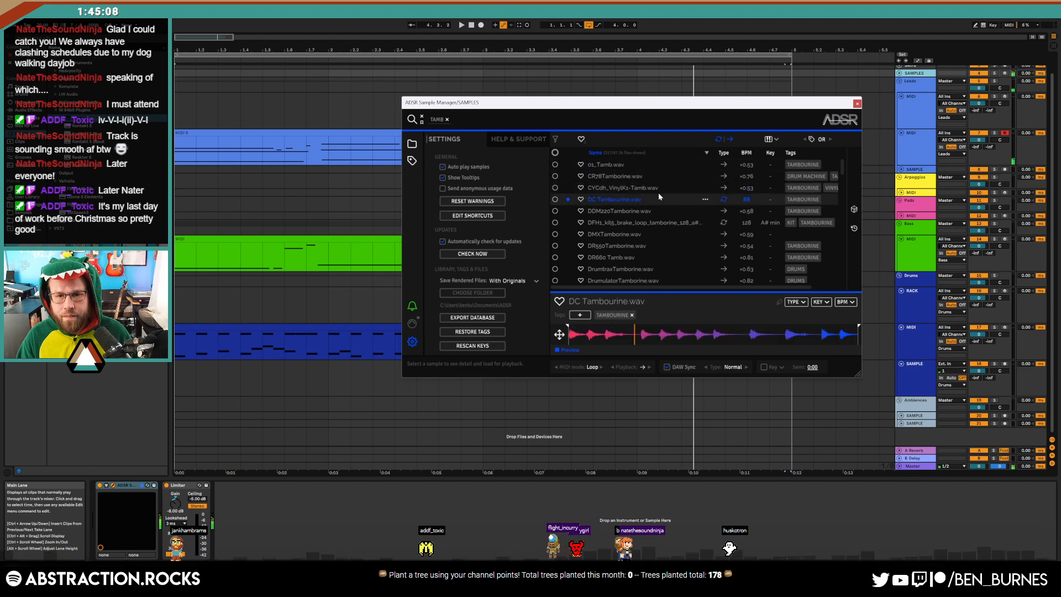
{"action": "left_click", "coordinate": [658, 190]}
{"action": "mouse_move", "coordinate": [645, 189]}
{"action": "left_mouse_down"}
{"action": "mouse_move", "coordinate": [202, 390]}
{"action": "mouse_move", "coordinate": [175, 373]}
{"action": "mouse_move", "coordinate": [217, 364]}
{"action": "mouse_move", "coordinate": [197, 365]}
{"action": "left_mouse_up"}
{"action": "left_click", "coordinate": [261, 391]}
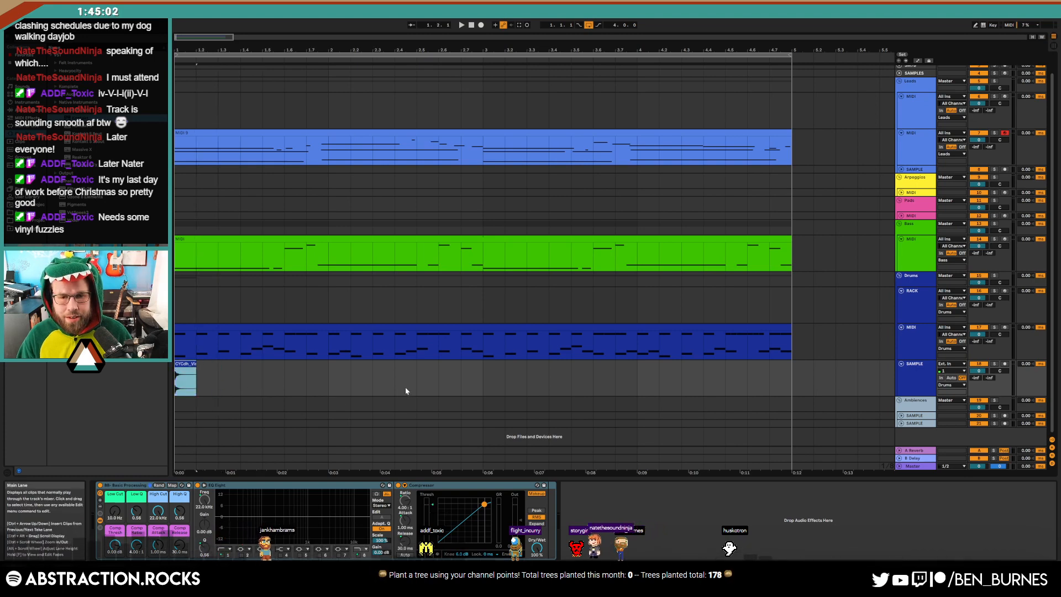
Duplicate the tambourine clip directly after the original on the Drums group's SAMPLE track and lower the copy's clip gain
{"action": "left_click", "coordinate": [901, 382]}
{"action": "left_click", "coordinate": [189, 365]}
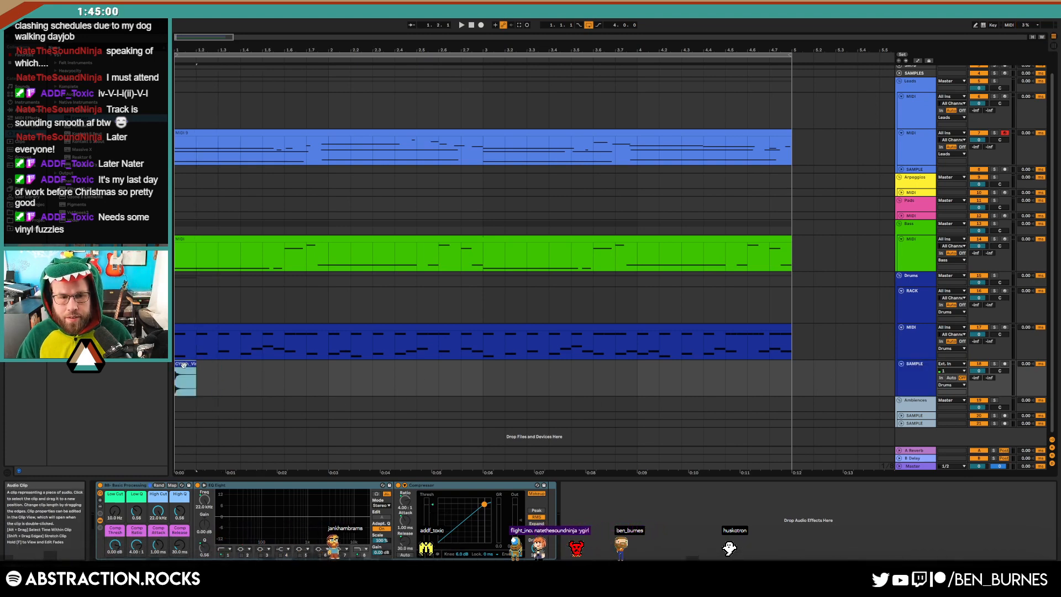
{"action": "key", "text": "ctrl+d"}
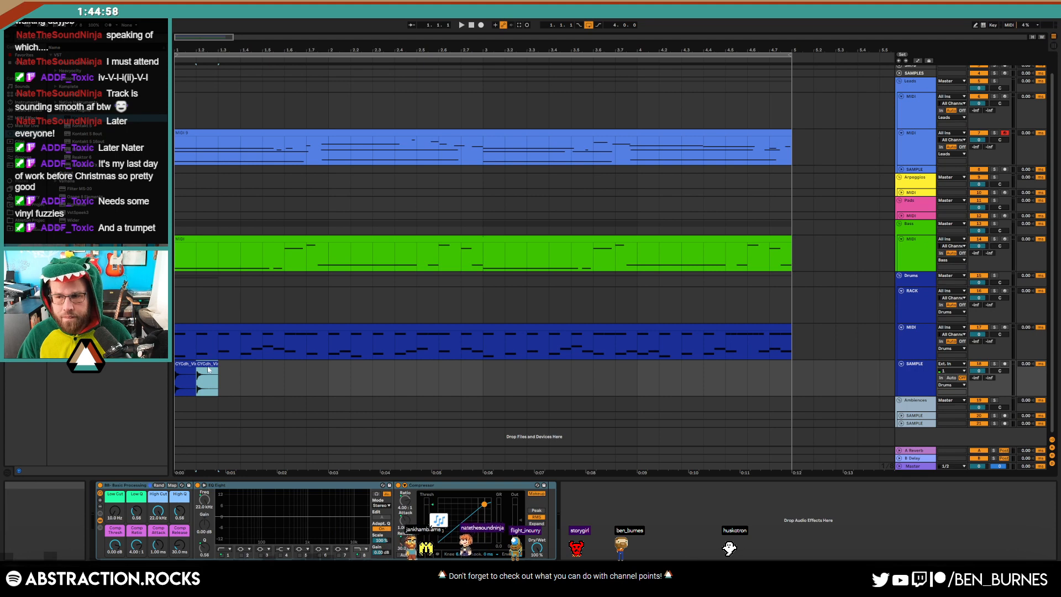
{"action": "double_click", "coordinate": [207, 364]}
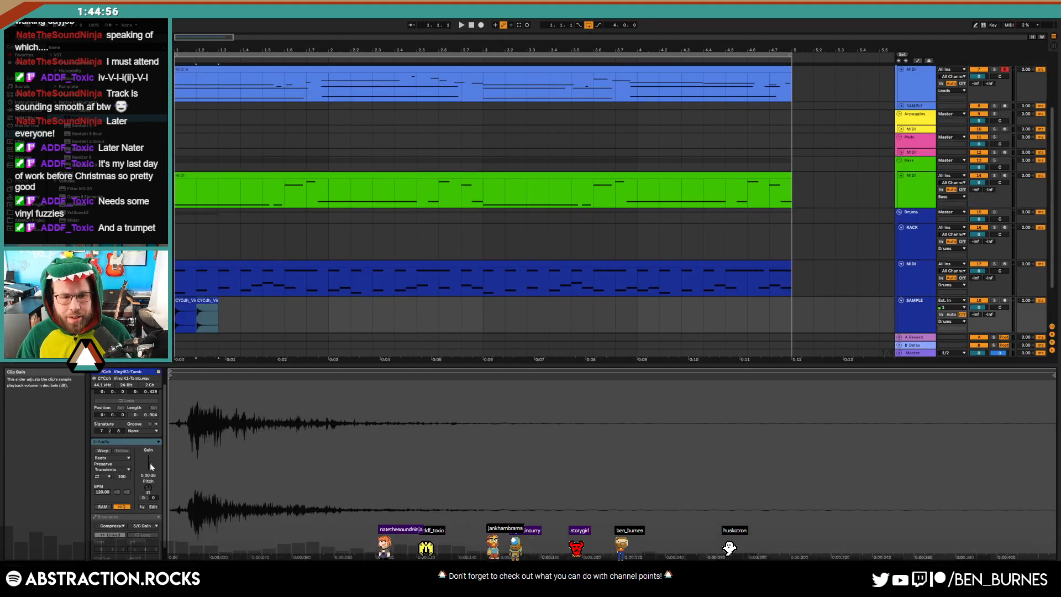
Select the two tambourine clips together and duplicate the pair three times along the SAMPLE track
{"action": "left_click_drag", "start_coordinate": [224, 319], "coordinate": [181, 314]}
{"action": "key", "text": "ctrl+d"}
{"action": "key", "text": "ctrl+d"}
{"action": "key", "text": "ctrl+d"}
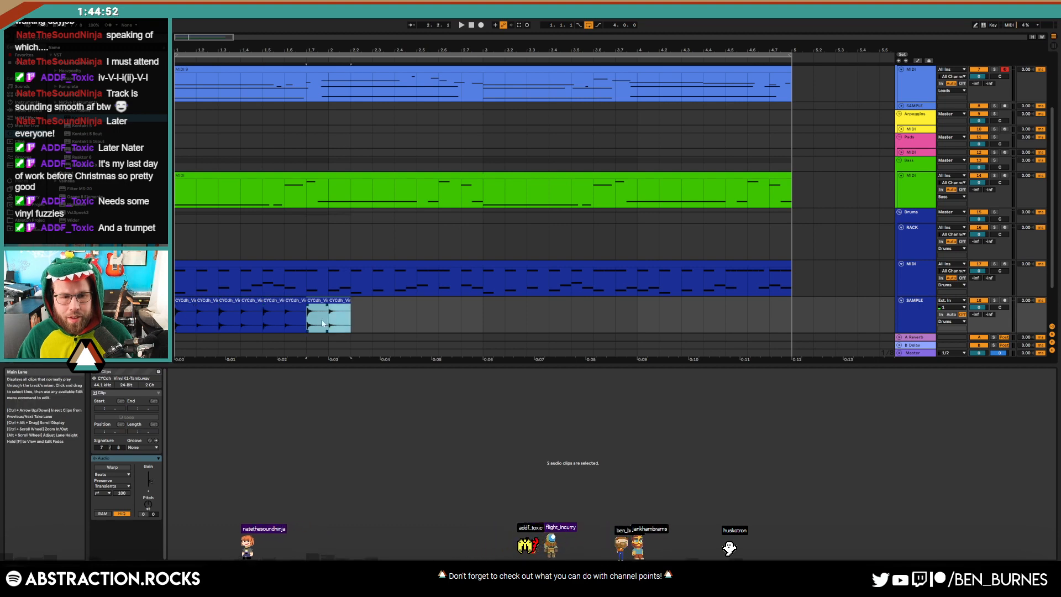
Play the loop and balance the tambourine by lowering the SAMPLE track's volume to -13.4 dB and raising its A Reverb send
{"action": "key", "text": "space"}
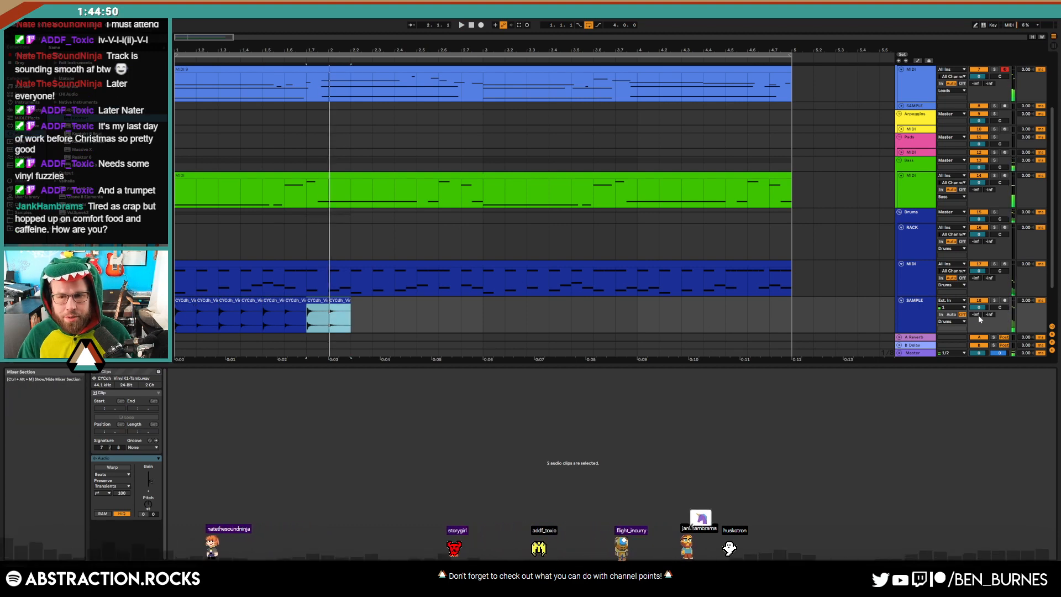
{"action": "left_click_drag", "start_coordinate": [979, 307], "coordinate": [979, 321]}
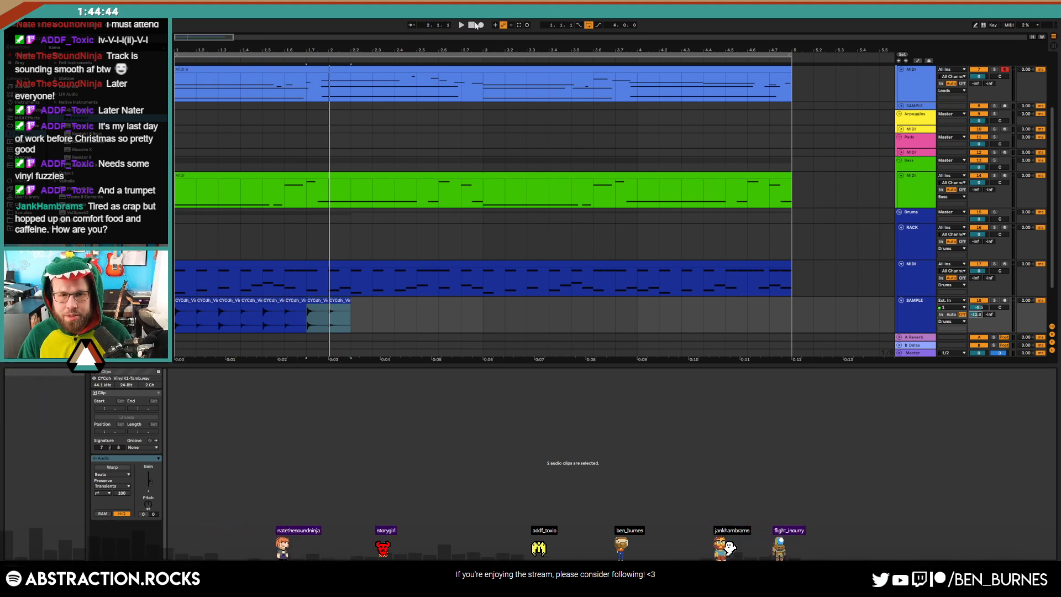
{"action": "left_click", "coordinate": [472, 25]}
{"action": "key", "text": "space"}
{"action": "key", "text": "shift+Tab"}
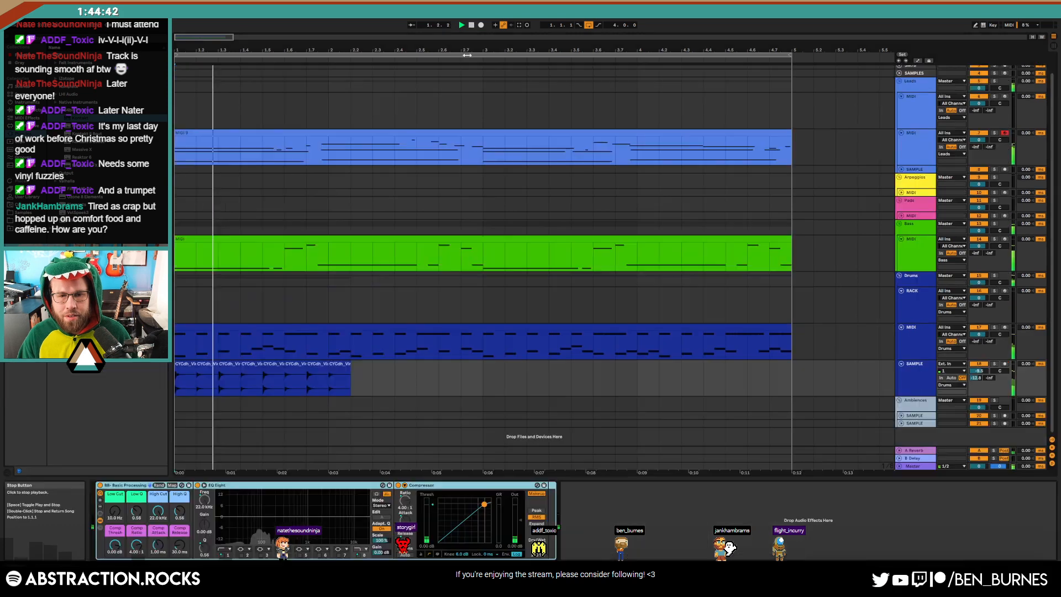
{"action": "left_click_drag", "start_coordinate": [979, 371], "coordinate": [980, 379]}
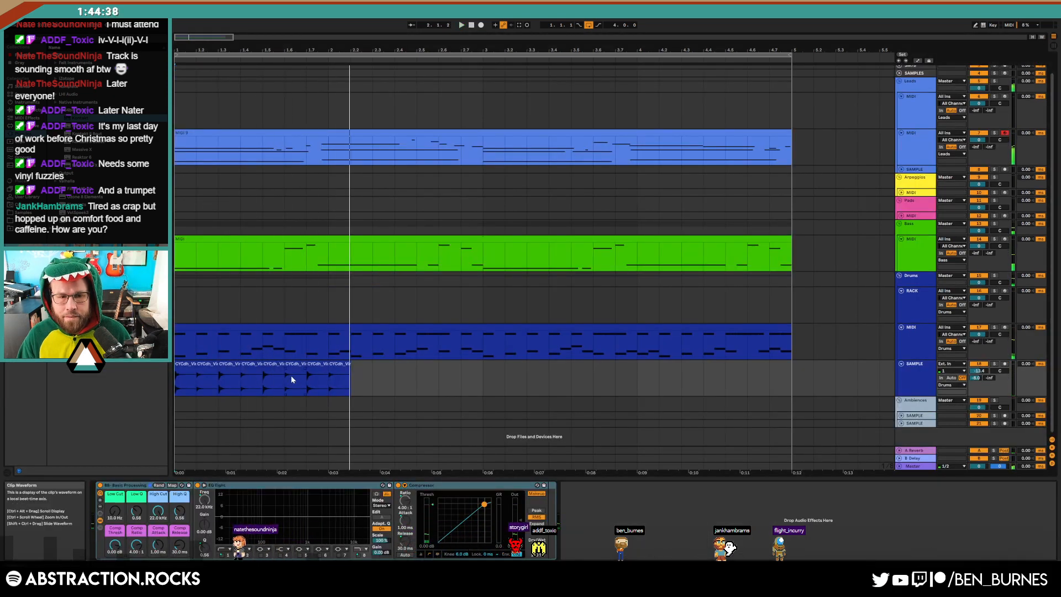
Shift the eighth tambourine clip to just before bar 2 and cut off everything past the start of bar 2
{"action": "scroll", "coordinate": [293, 380], "scroll_direction": "up", "scroll_amount": 4}
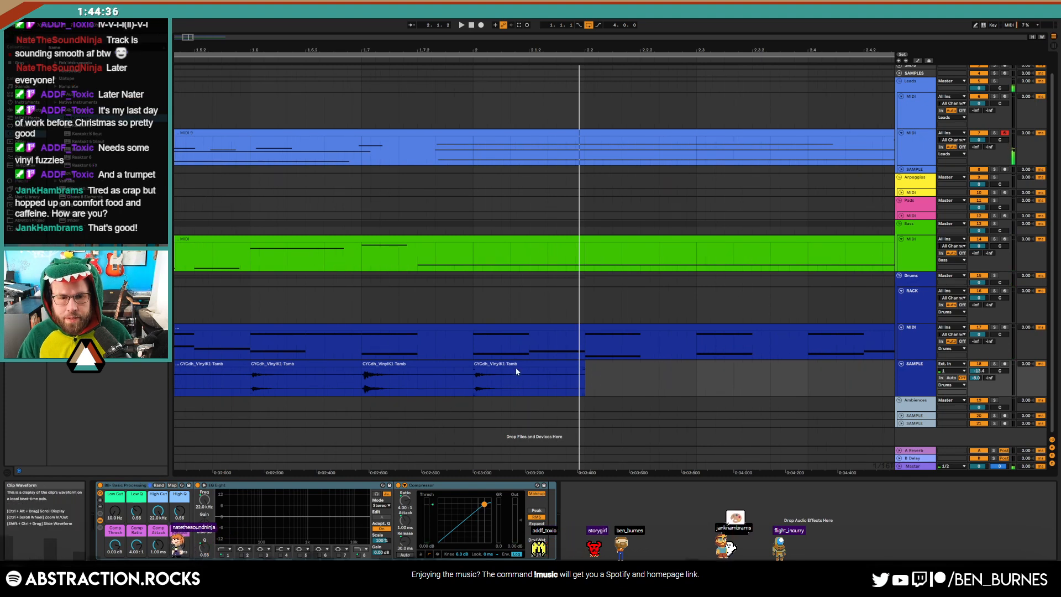
{"action": "left_click_drag", "start_coordinate": [488, 365], "coordinate": [449, 365]}
{"action": "left_click_drag", "start_coordinate": [546, 364], "coordinate": [473, 365]}
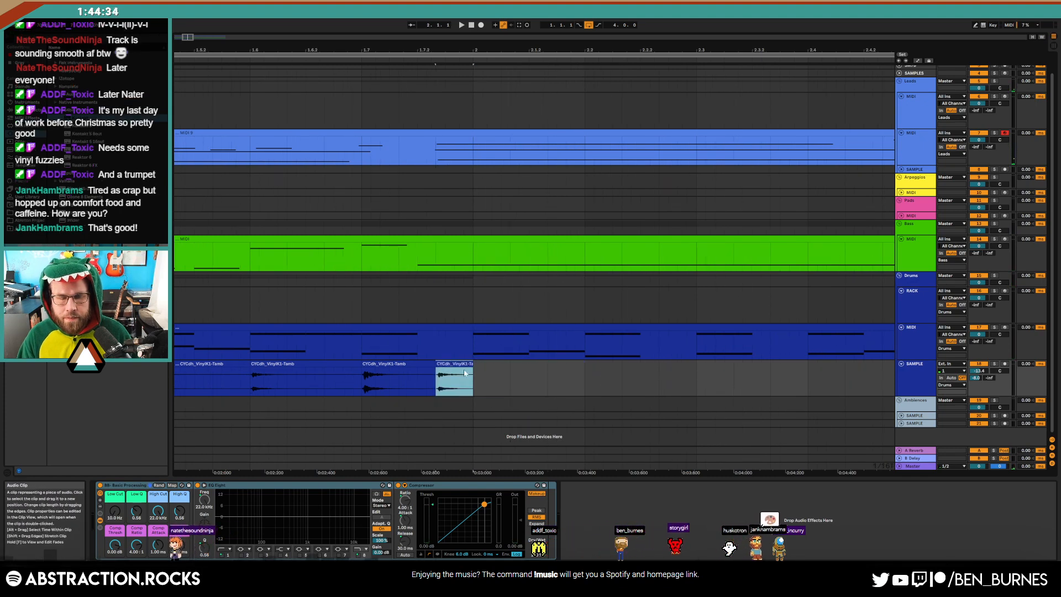
Duplicate the one-bar tambourine pattern three times so that it fills bars 2 to 4
{"action": "scroll", "coordinate": [431, 375], "scroll_direction": "down", "scroll_amount": 5}
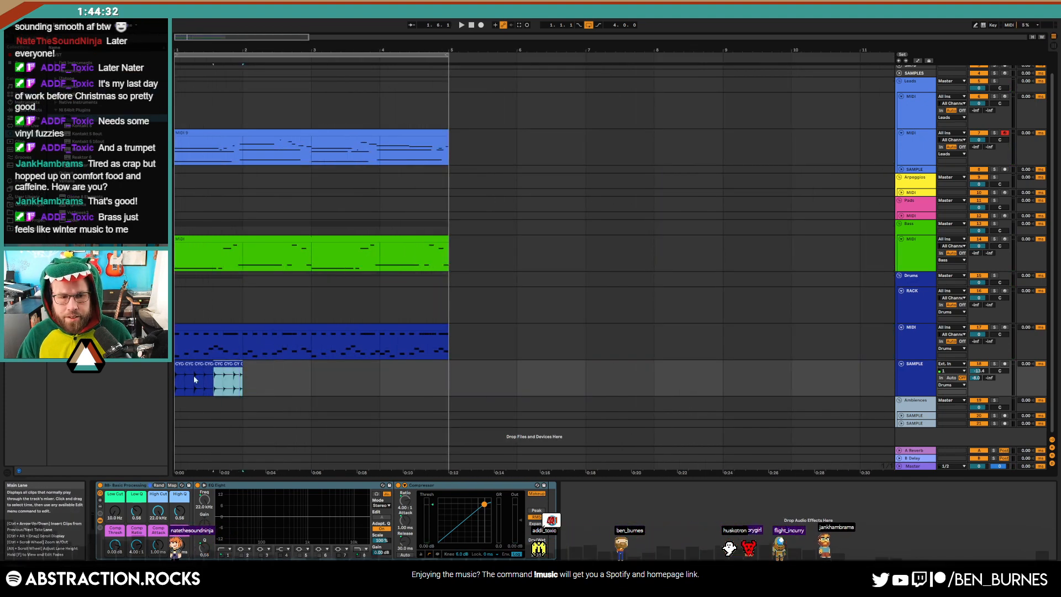
{"action": "key", "text": "ctrl+d"}
{"action": "key", "text": "ctrl+d"}
{"action": "key", "text": "ctrl+d"}
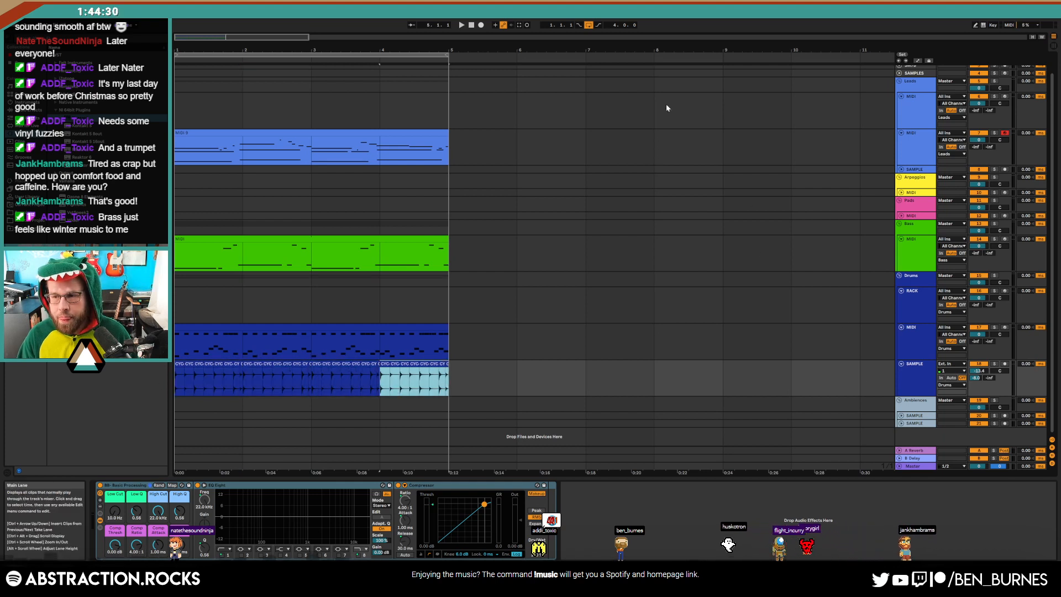
Play the loop from the start, raise the tambourine's Low Cut, lower its volume to -24.4 dB, and adjust its A Reverb send
{"action": "left_click", "coordinate": [472, 25]}
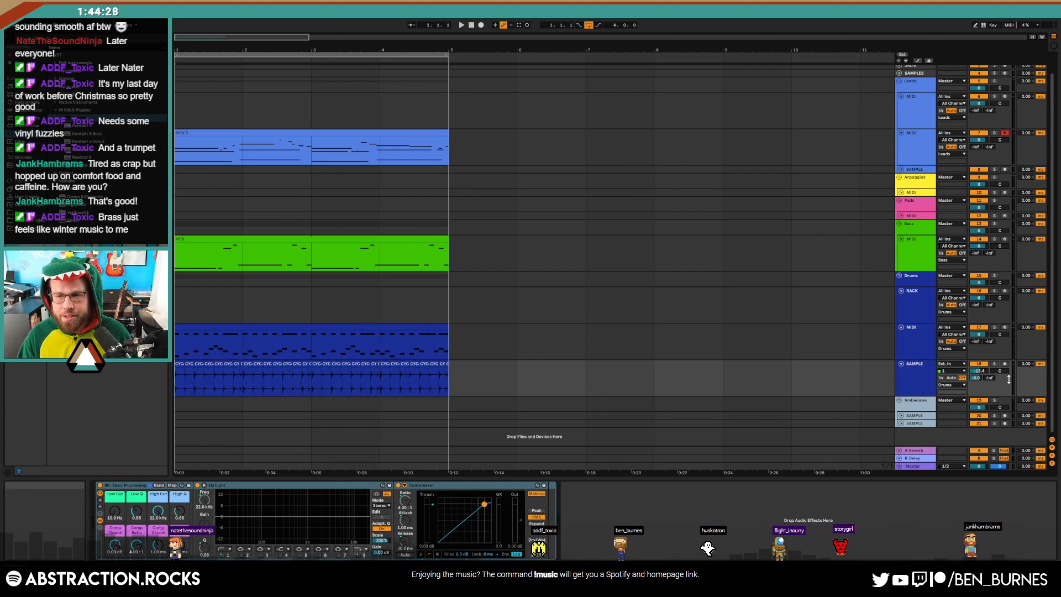
{"action": "key", "text": "space"}
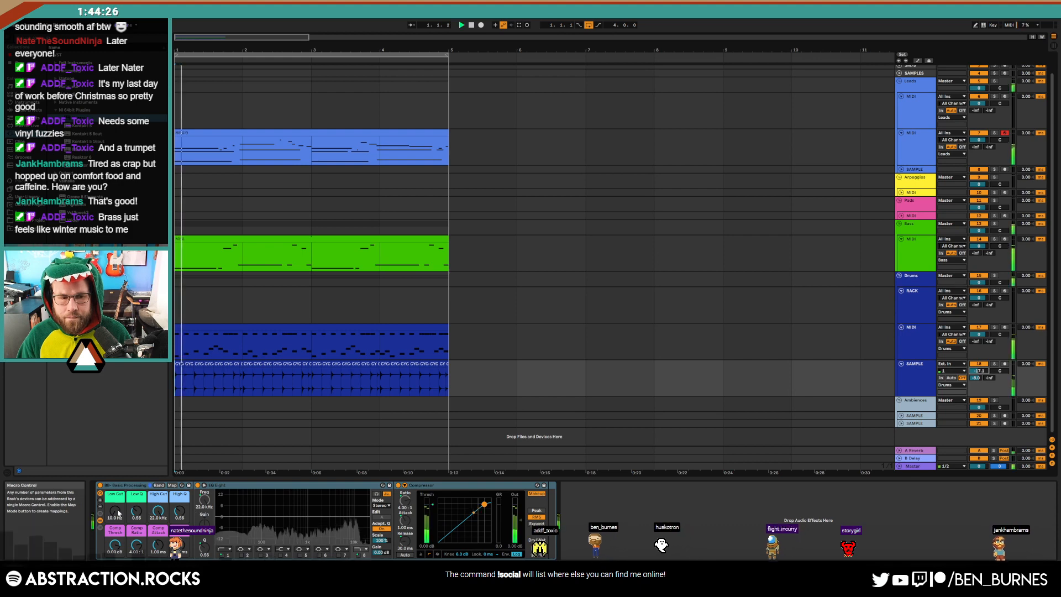
{"action": "left_click_drag", "start_coordinate": [118, 513], "coordinate": [117, 489]}
{"action": "mouse_move", "coordinate": [977, 378]}
{"action": "left_mouse_down"}
{"action": "mouse_move", "coordinate": [977, 389]}
{"action": "mouse_move", "coordinate": [977, 368]}
{"action": "left_mouse_up"}
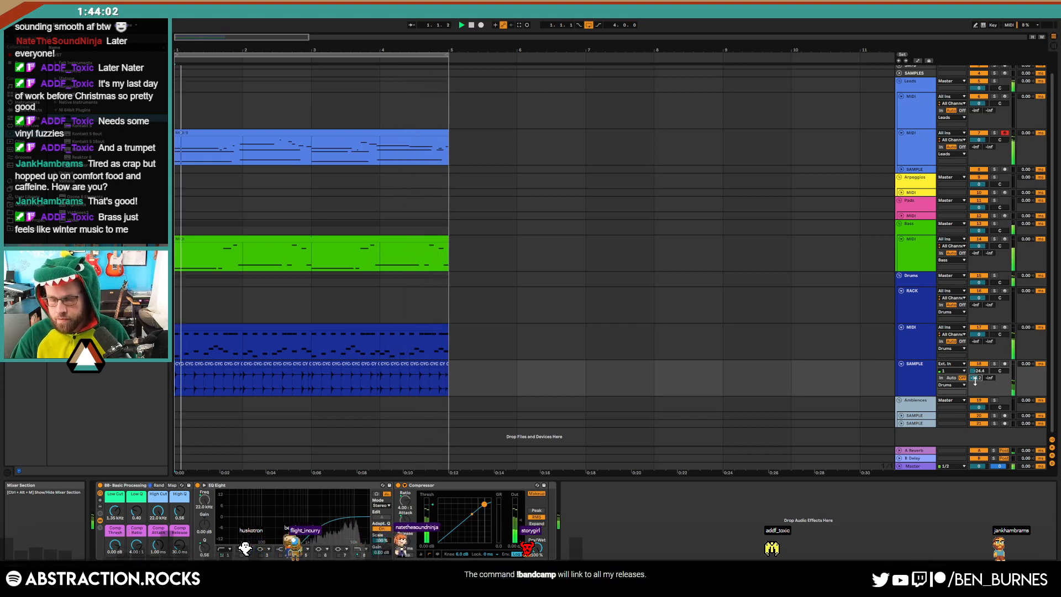
Duplicate the electric piano track in the Leads group and delete the MIDI clip from the copy
{"action": "left_click", "coordinate": [930, 156]}
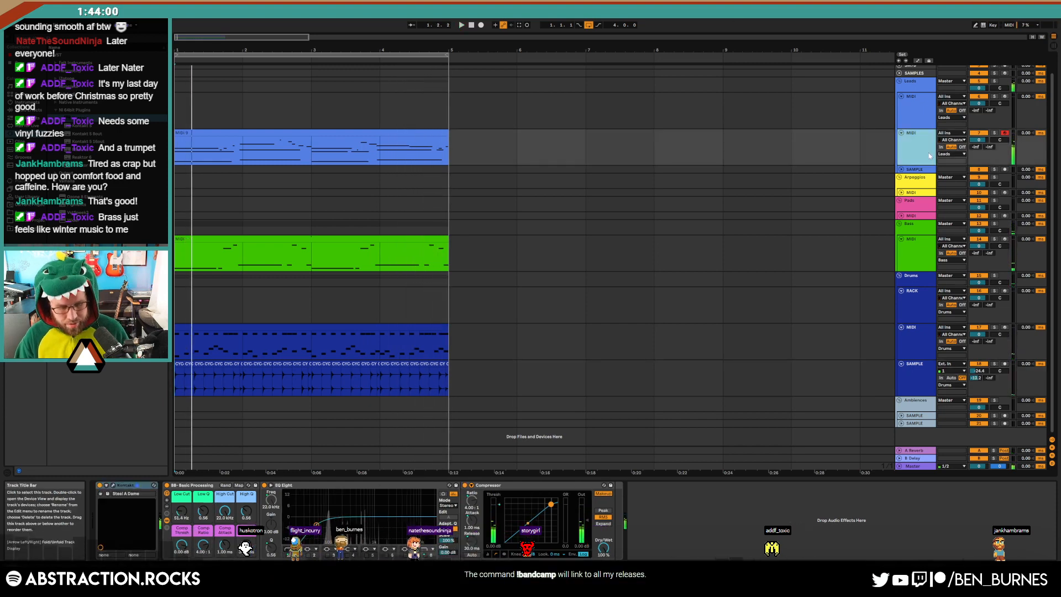
{"action": "key", "text": "ctrl+d"}
{"action": "left_click", "coordinate": [330, 175]}
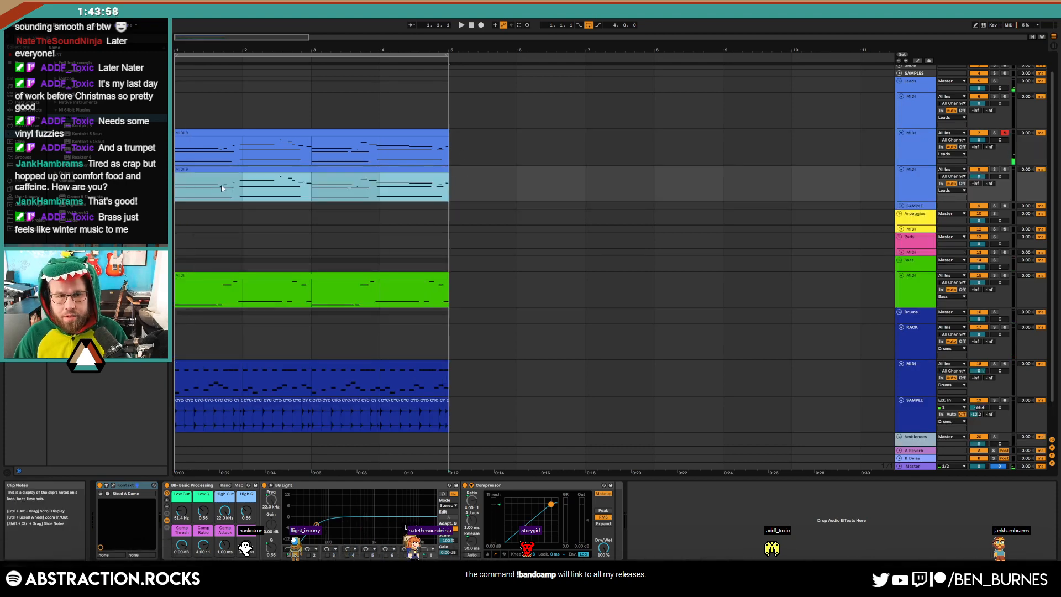
{"action": "left_click", "coordinate": [242, 188]}
{"action": "key", "text": "Delete"}
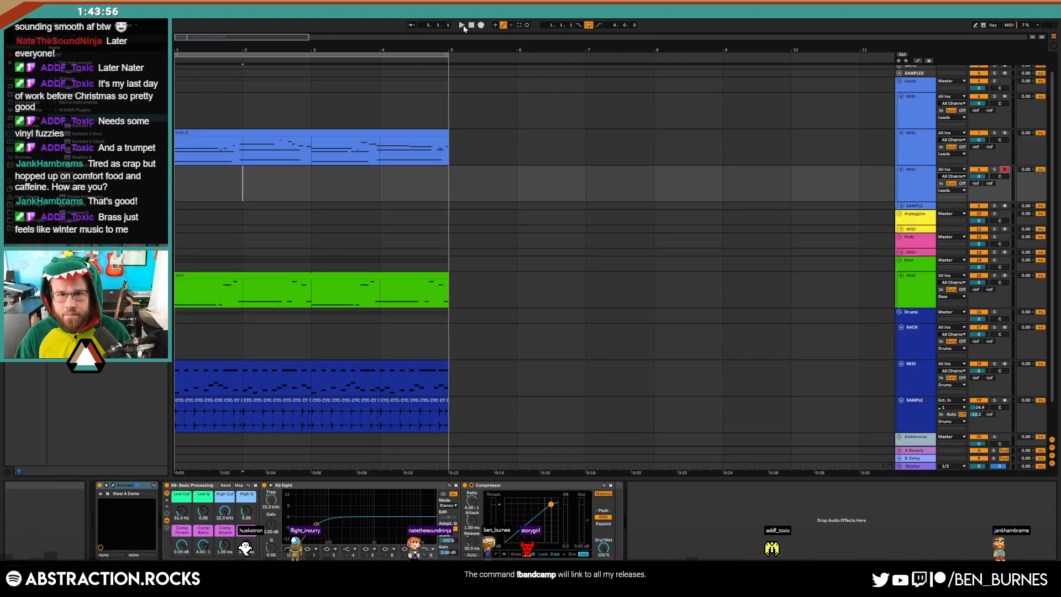
Play the loop with the duplicated piano track armed, raise that track's A Reverb send, and stop playback
{"action": "left_click", "coordinate": [462, 25]}
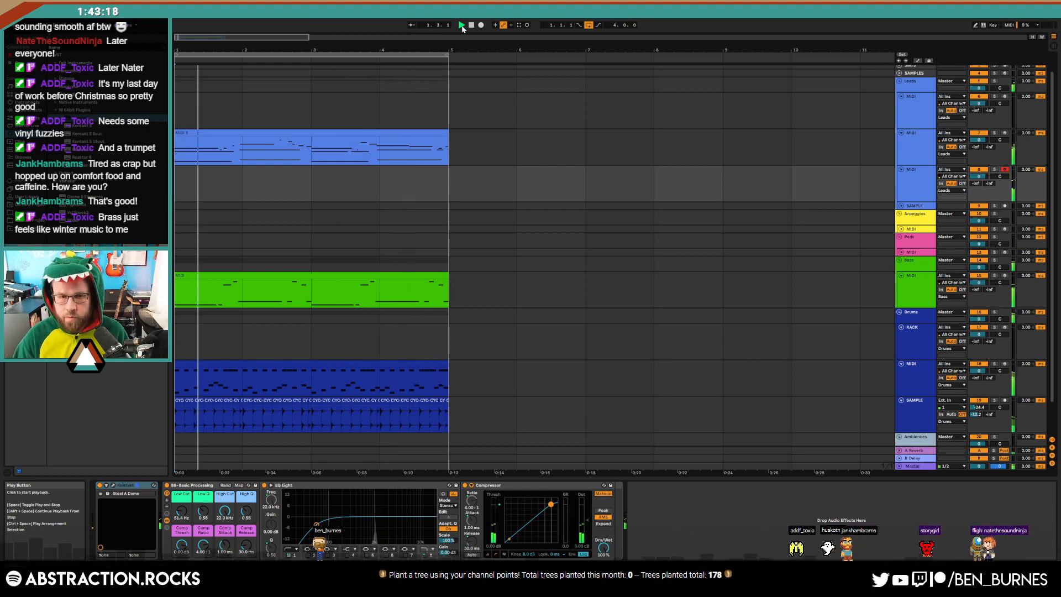
{"action": "left_click", "coordinate": [485, 194]}
{"action": "key", "text": "space"}
{"action": "left_click_drag", "start_coordinate": [980, 187], "coordinate": [979, 177]}
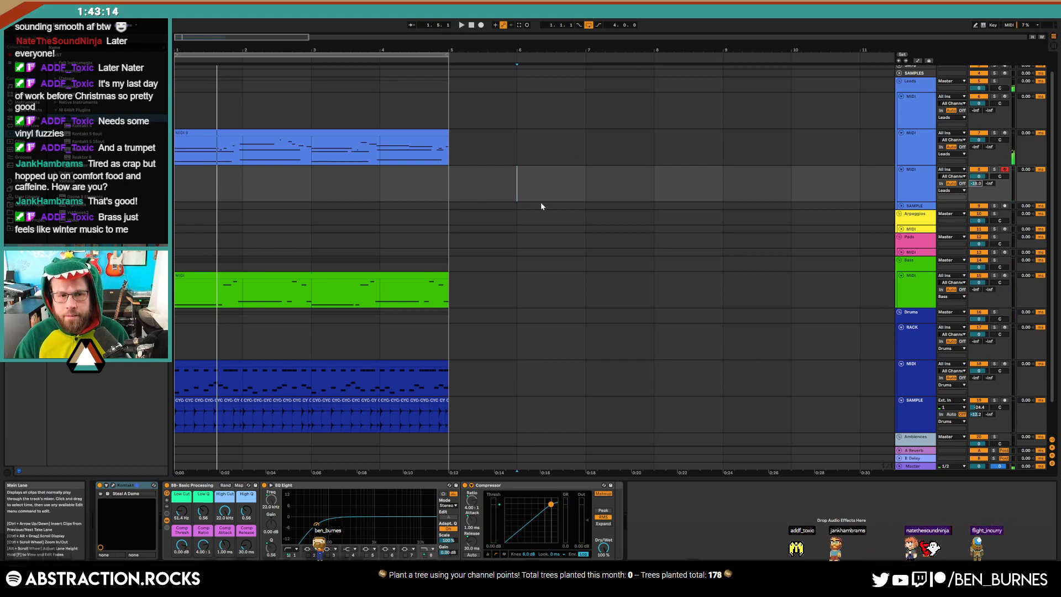
{"action": "left_click", "coordinate": [472, 25]}
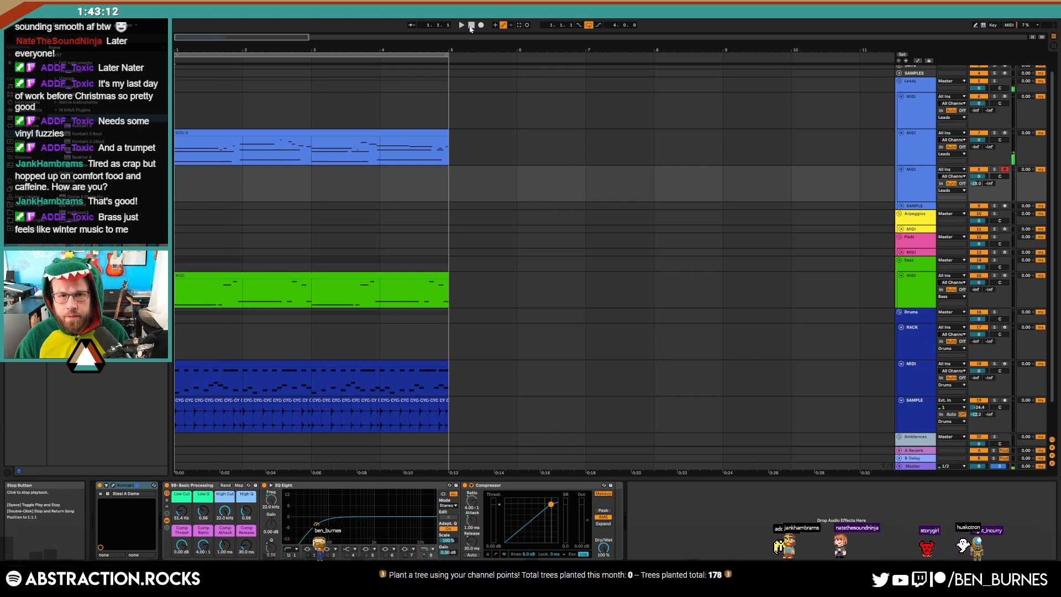
Unfold the Pads group's MIDI track and replace its Operator instrument with Kontakt
{"action": "left_click", "coordinate": [901, 252]}
{"action": "left_click", "coordinate": [914, 255]}
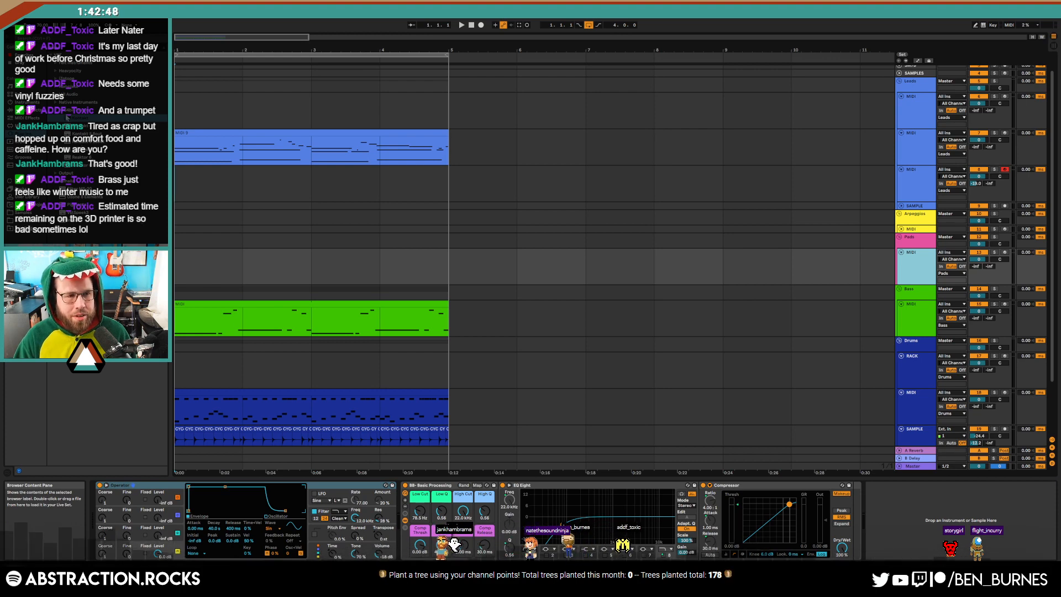
{"action": "left_click_drag", "start_coordinate": [75, 121], "coordinate": [138, 493]}
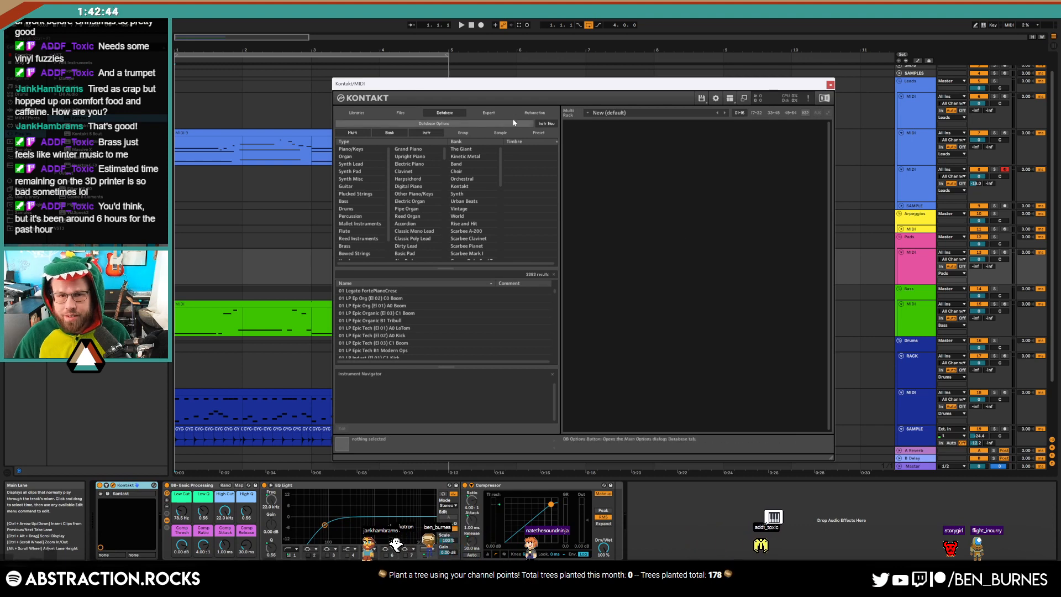
Browse Kontakt's files to the Mega Brass library's Instruments folder and load Mega Brass.nki
{"action": "left_click", "coordinate": [490, 113]}
{"action": "left_click", "coordinate": [442, 114]}
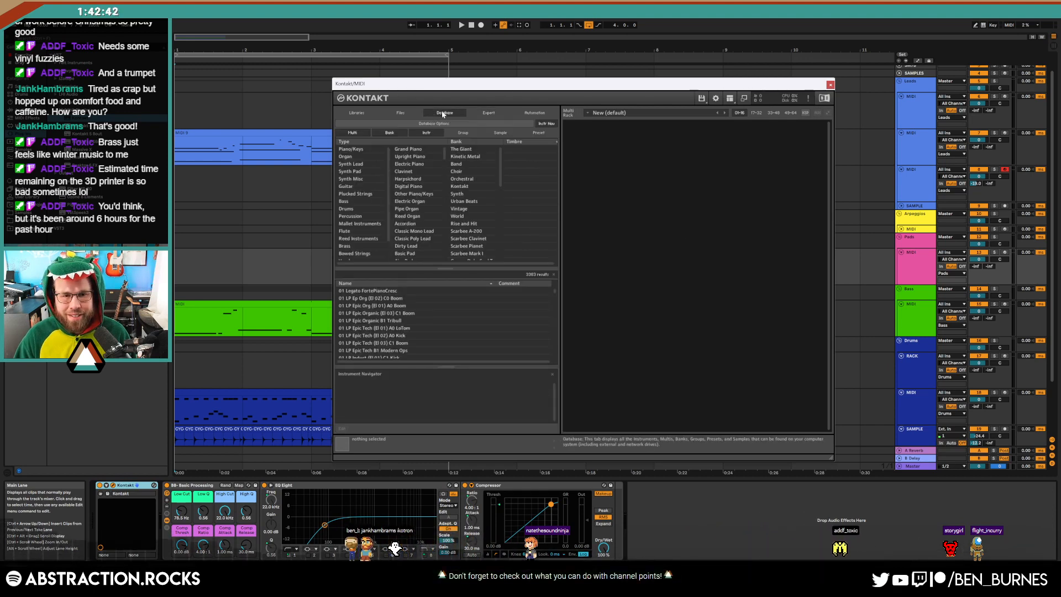
{"action": "left_click", "coordinate": [400, 112]}
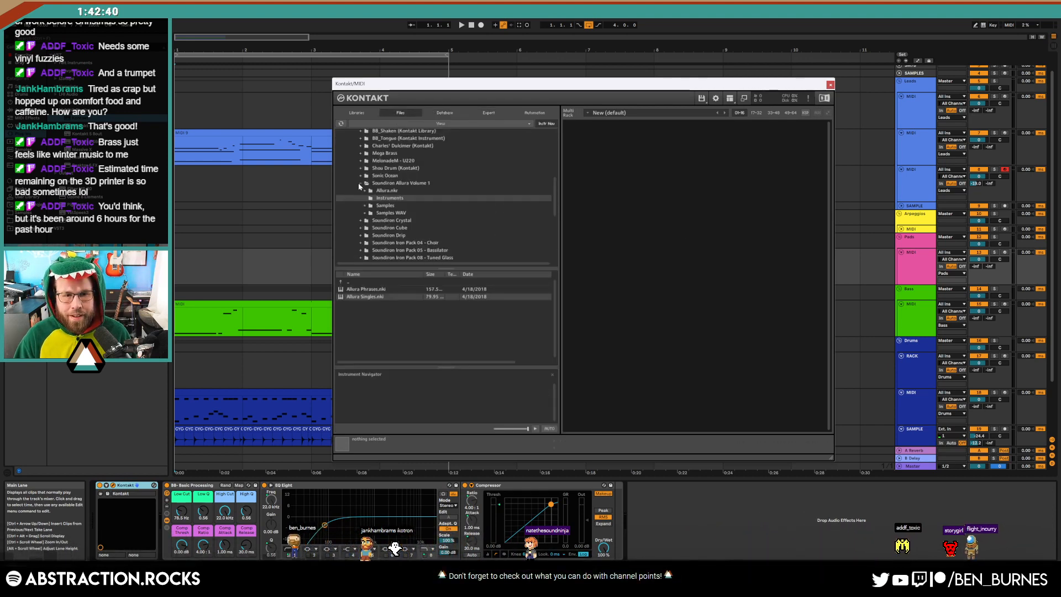
{"action": "scroll", "coordinate": [364, 201], "scroll_direction": "up", "scroll_amount": 4}
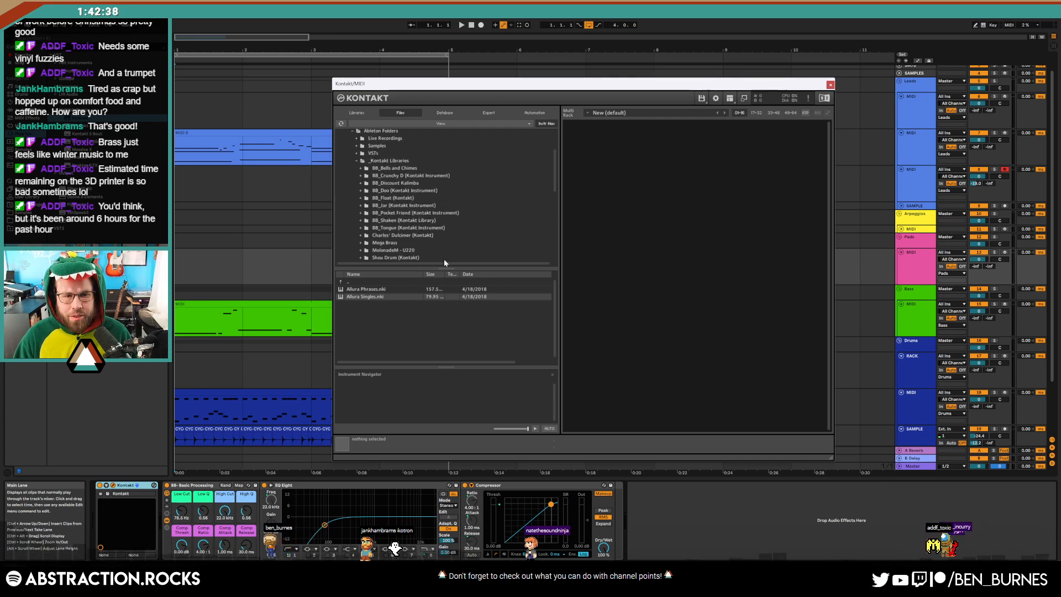
{"action": "scroll", "coordinate": [437, 249], "scroll_direction": "down", "scroll_amount": 3}
{"action": "scroll", "coordinate": [421, 206], "scroll_direction": "up", "scroll_amount": 2}
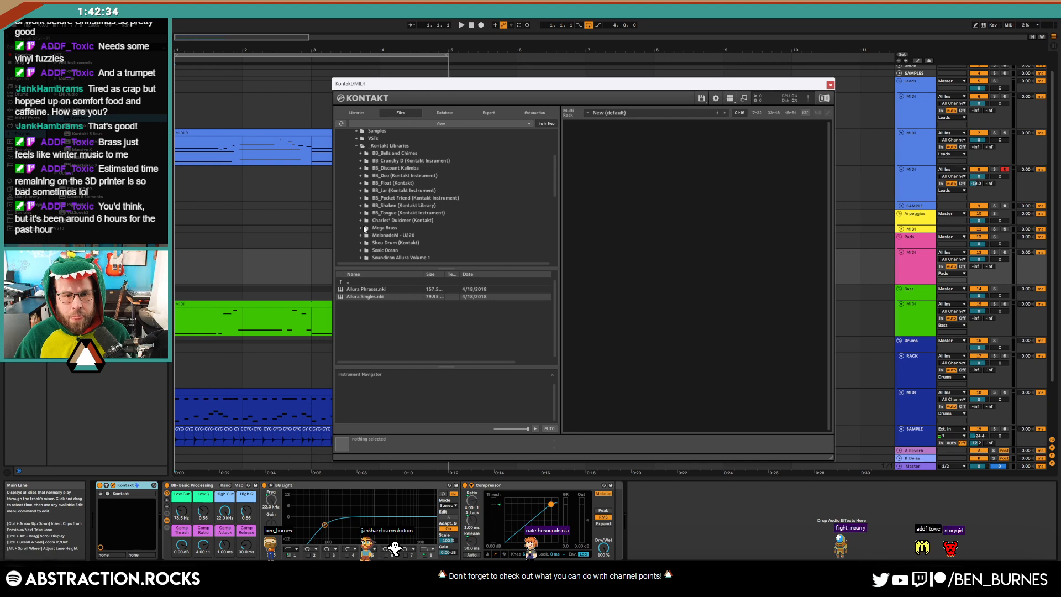
{"action": "left_click", "coordinate": [379, 236]}
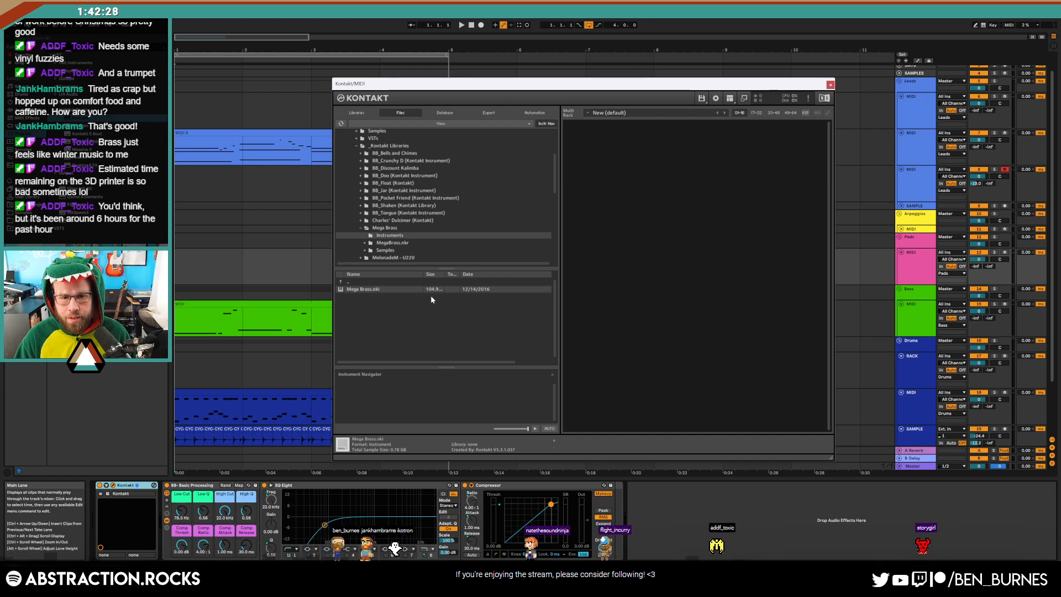
{"action": "right_click", "coordinate": [383, 289]}
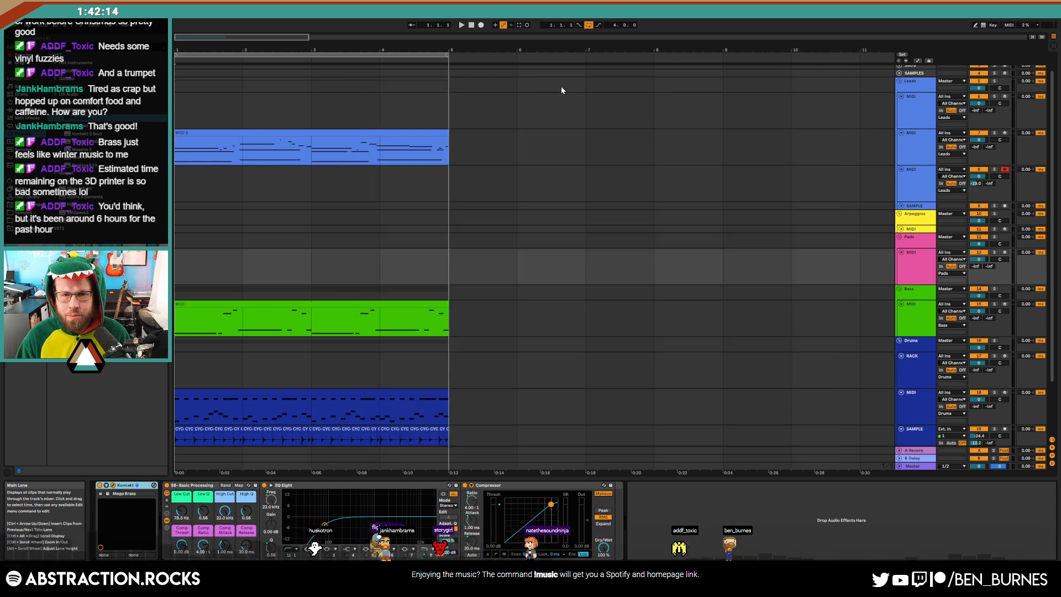
Reopen the Pads track's Kontakt window, arm the track for playing, and lower Mega Brass's Mega level to 30
{"action": "left_click", "coordinate": [112, 486]}
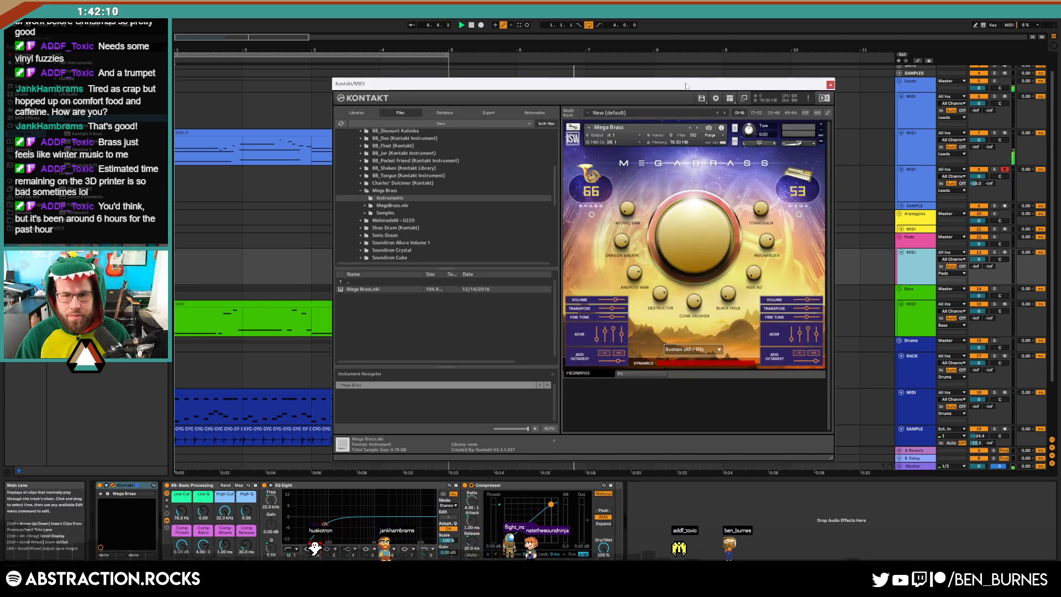
{"action": "left_click_drag", "start_coordinate": [689, 84], "coordinate": [654, 84]}
{"action": "left_click", "coordinate": [1006, 252]}
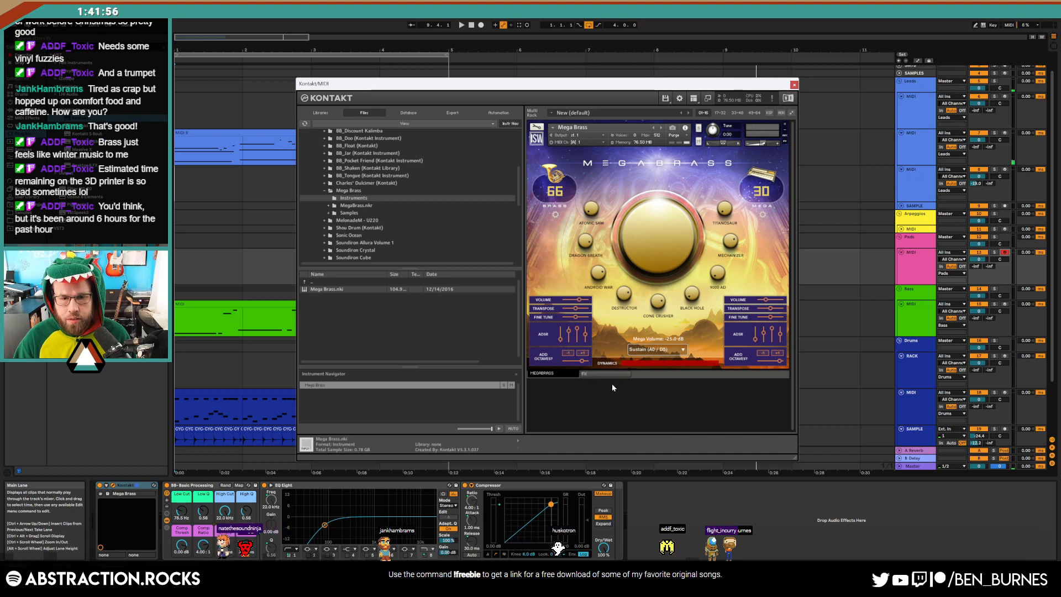
Set the brass track's High Cut to about 650 Hz and Low Cut to 163 Hz, close Kontakt, and return playback to the start
{"action": "left_click_drag", "start_coordinate": [224, 511], "coordinate": [224, 547]}
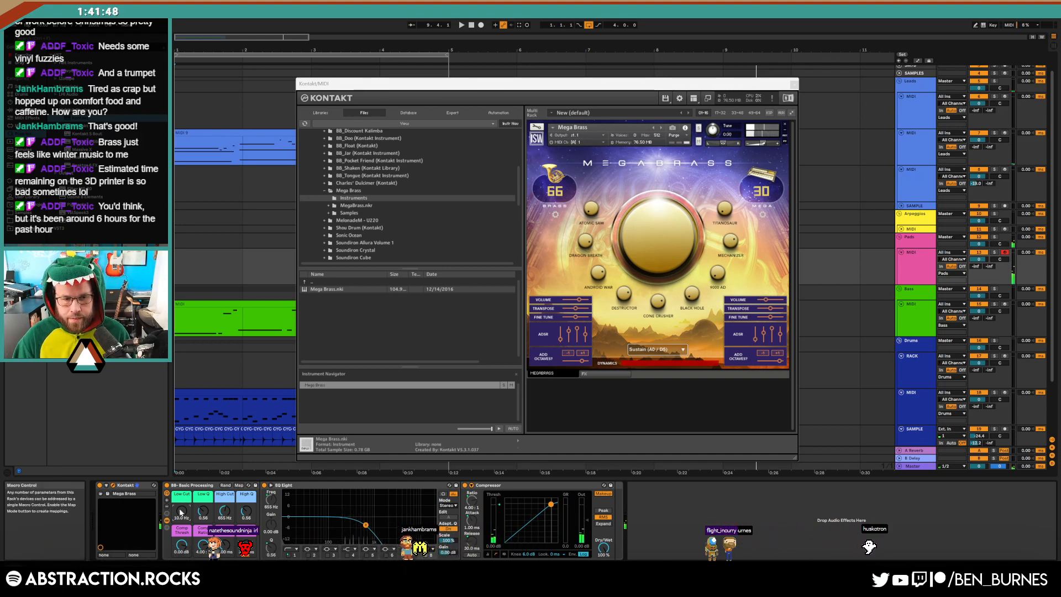
{"action": "left_click_drag", "start_coordinate": [181, 511], "coordinate": [181, 501]}
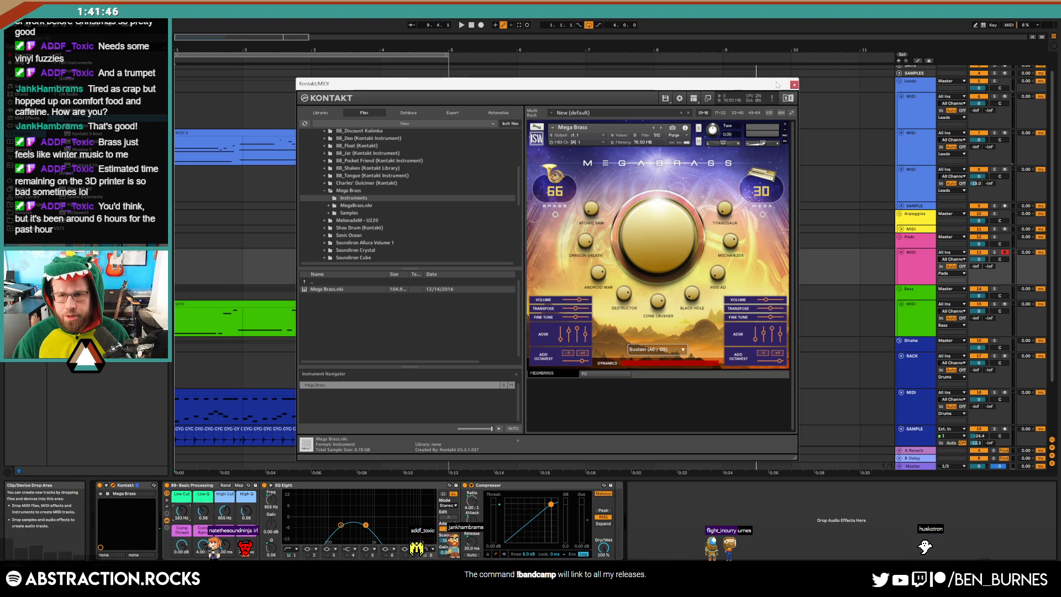
{"action": "left_click_drag", "start_coordinate": [498, 84], "coordinate": [651, 70]}
{"action": "left_click", "coordinate": [947, 71]}
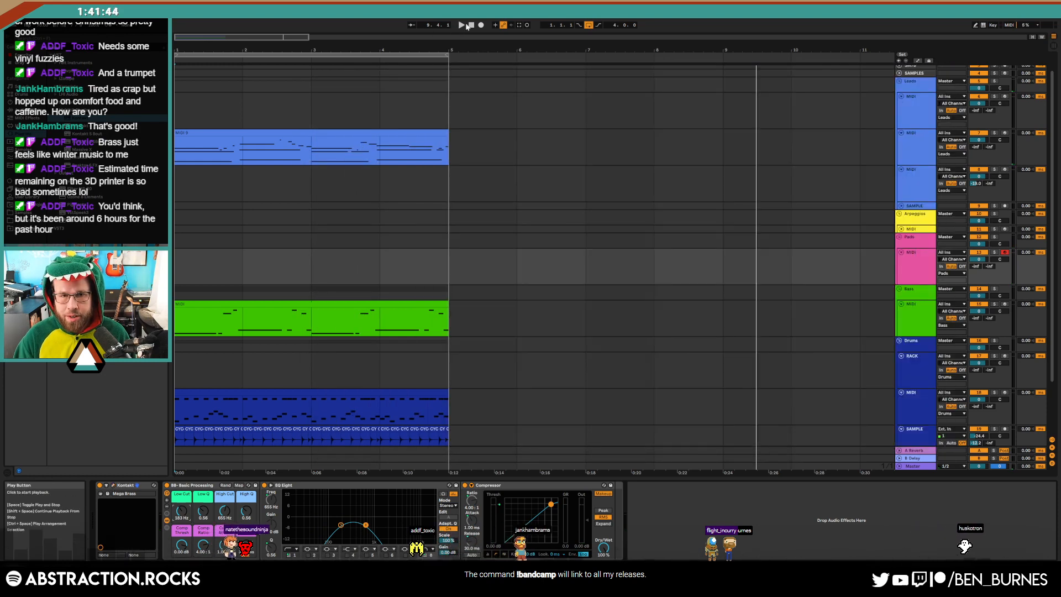
{"action": "left_click", "coordinate": [472, 25]}
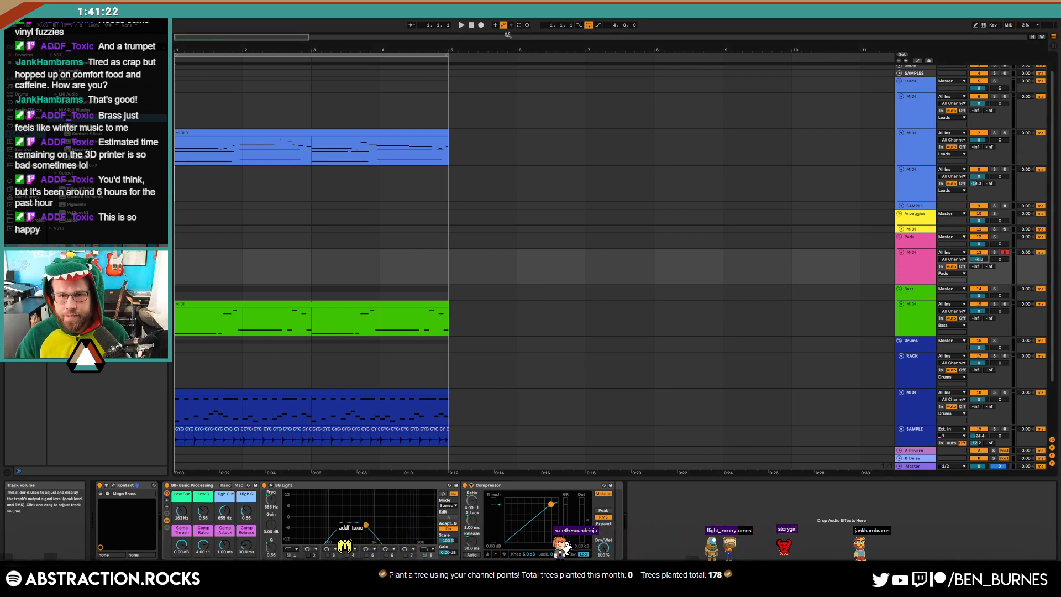
Raise the brass track's volume slightly and record a four-bar part of sustained chords on it
{"action": "left_click_drag", "start_coordinate": [979, 260], "coordinate": [976, 243]}
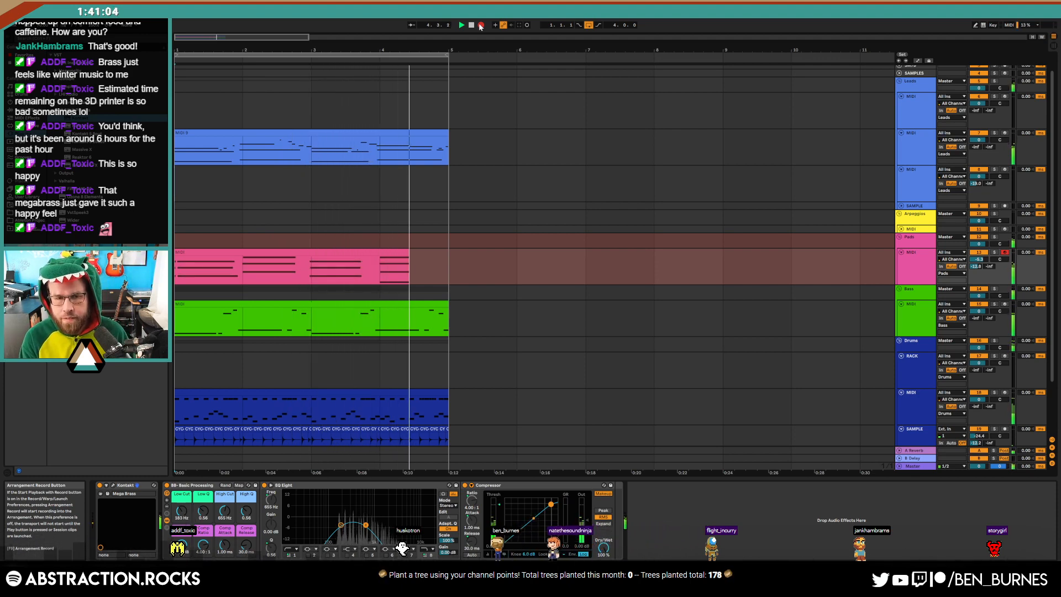
{"action": "left_click", "coordinate": [481, 26]}
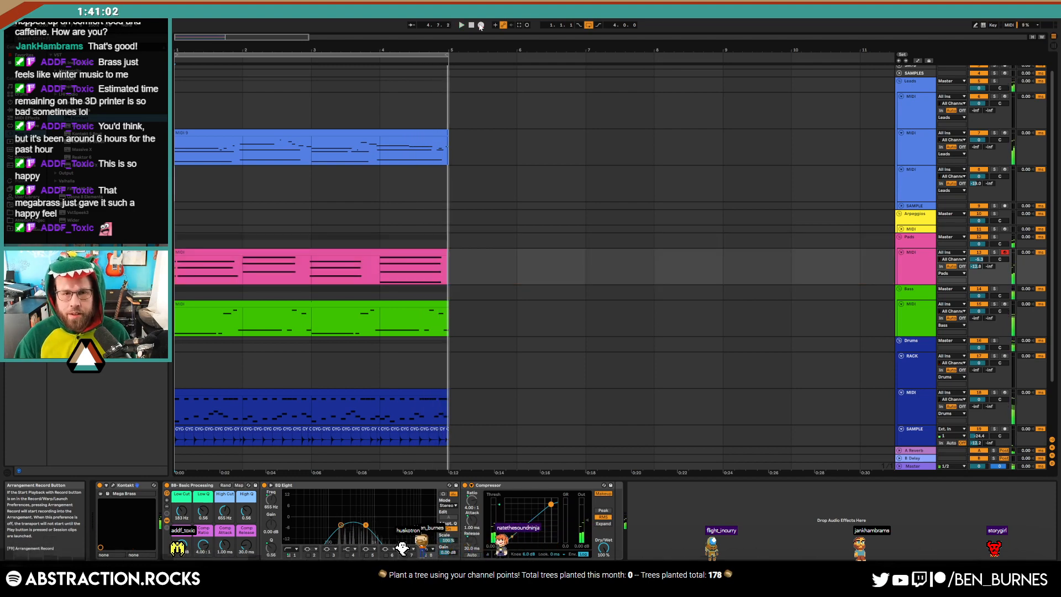
Open the recorded brass clip, delete the stray notes at its very start, and shift the first chord to the beginning of bar 1
{"action": "left_click", "coordinate": [445, 252]}
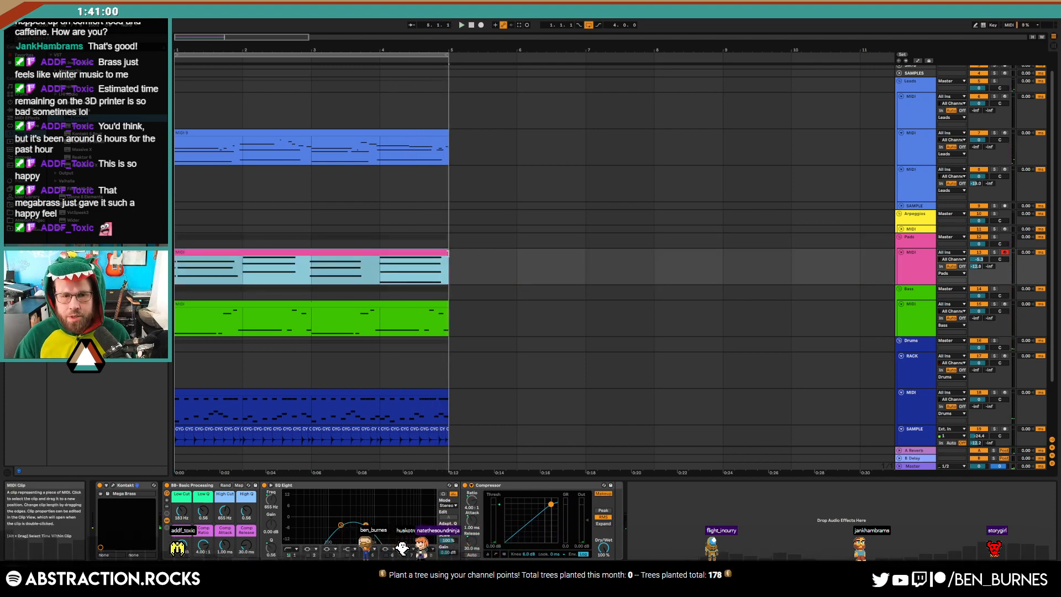
{"action": "double_click", "coordinate": [445, 252]}
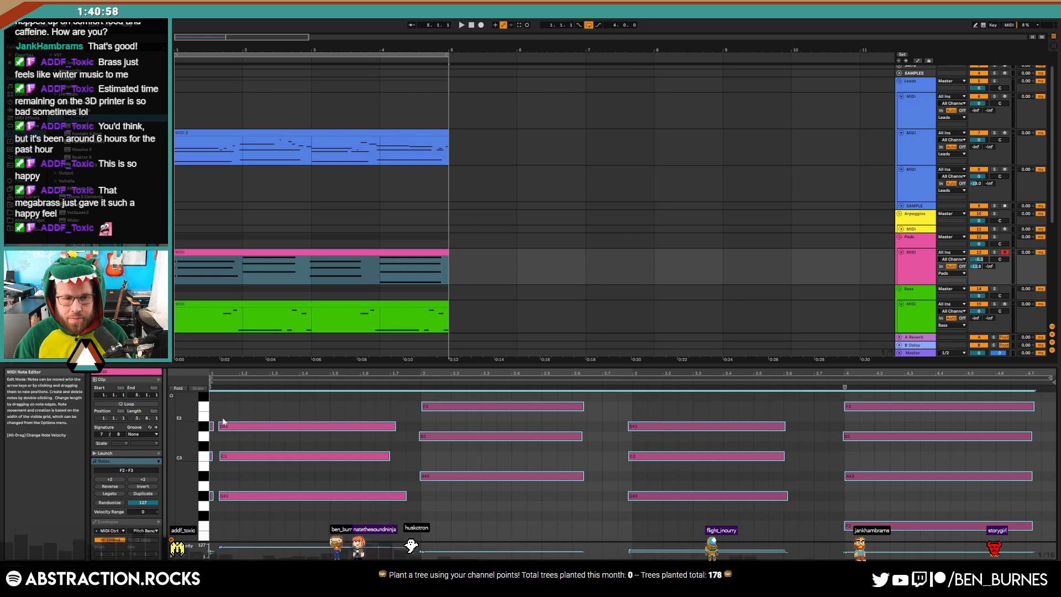
{"action": "left_click", "coordinate": [209, 485]}
{"action": "left_click_drag", "start_coordinate": [209, 485], "coordinate": [208, 508]}
{"action": "key", "text": "Delete"}
{"action": "left_click_drag", "start_coordinate": [230, 413], "coordinate": [262, 538]}
{"action": "key", "text": "Left"}
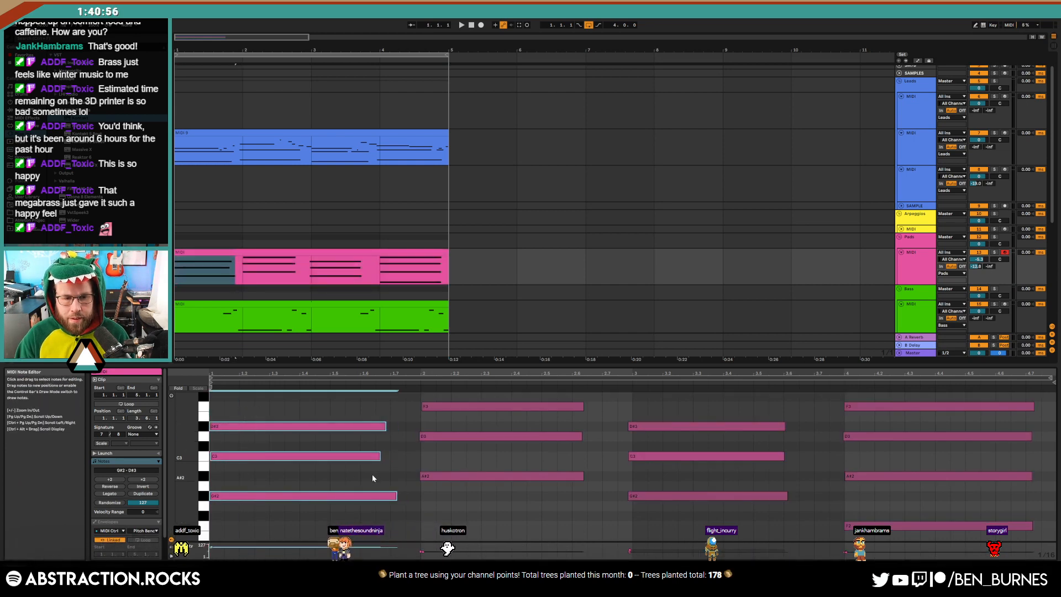
{"action": "key", "text": "shift+Right"}
{"action": "key", "text": "shift+Left"}
Move the second and fourth brass chords slightly ahead of bars 2 and 4, and shift the third chord onto bar 3
{"action": "left_click_drag", "start_coordinate": [472, 503], "coordinate": [499, 392]}
{"action": "key", "text": "Left"}
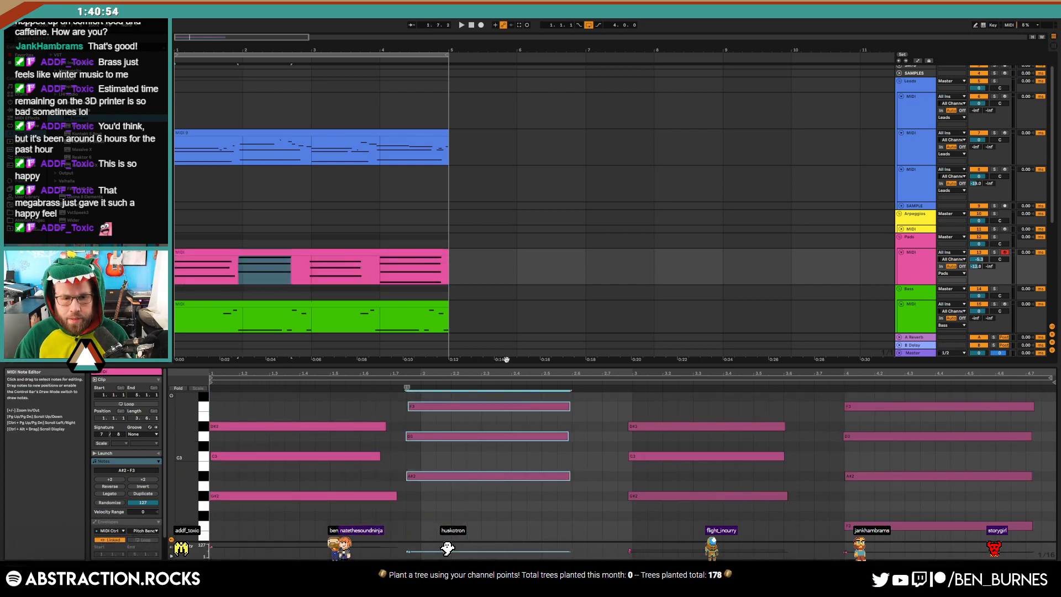
{"action": "left_click_drag", "start_coordinate": [675, 421], "coordinate": [693, 497]}
{"action": "key", "text": "Right"}
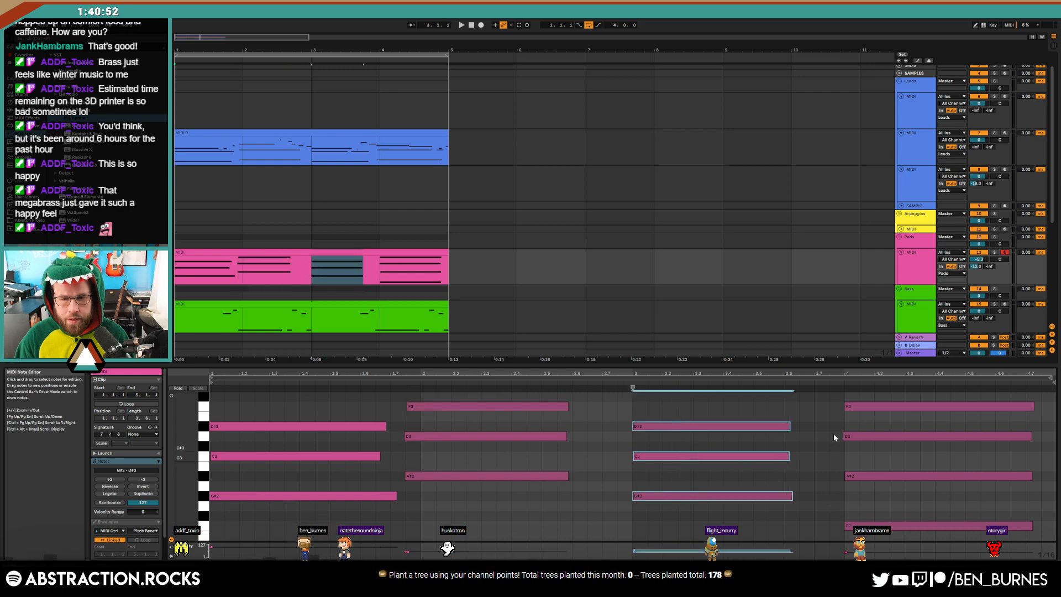
{"action": "left_click_drag", "start_coordinate": [848, 396], "coordinate": [850, 526]}
{"action": "key", "text": "Left"}
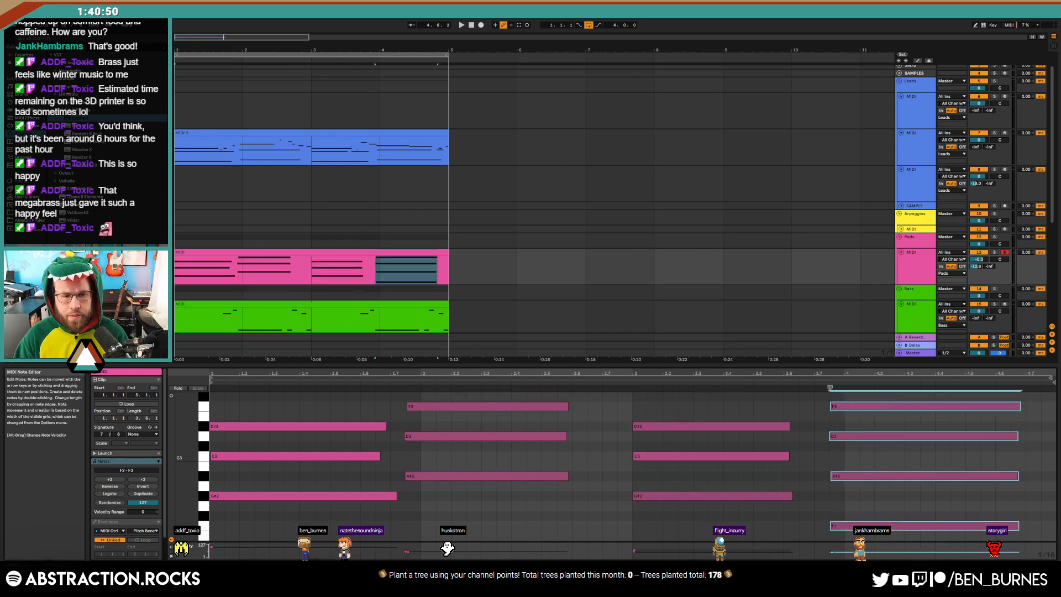
Inspect the brass clip's Sustain Pedal envelope and play the loop while fine-tuning the brass track's volume
{"action": "left_click", "coordinate": [147, 530]}
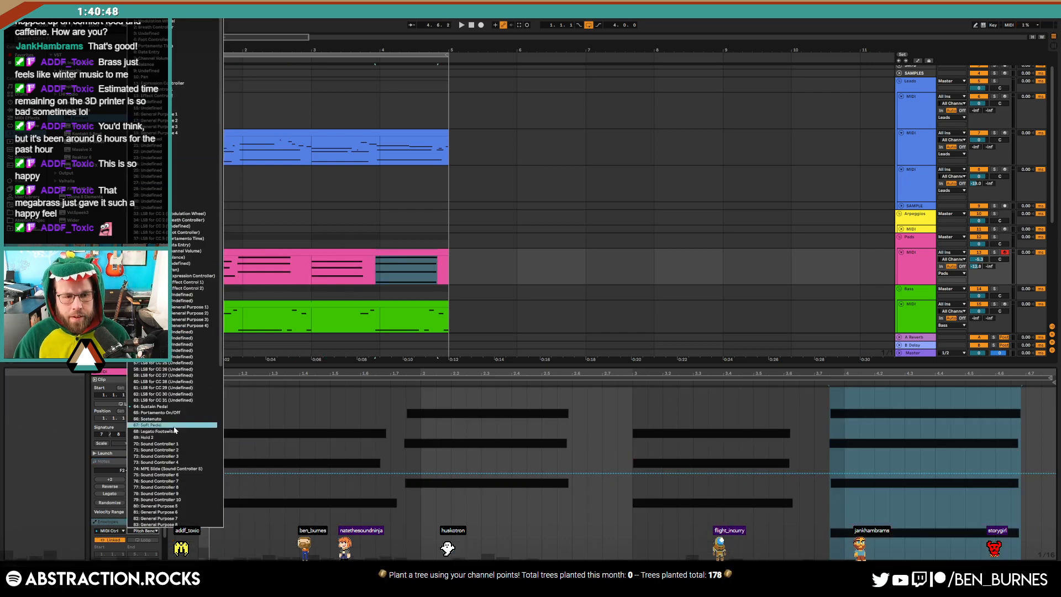
{"action": "left_click", "coordinate": [178, 407]}
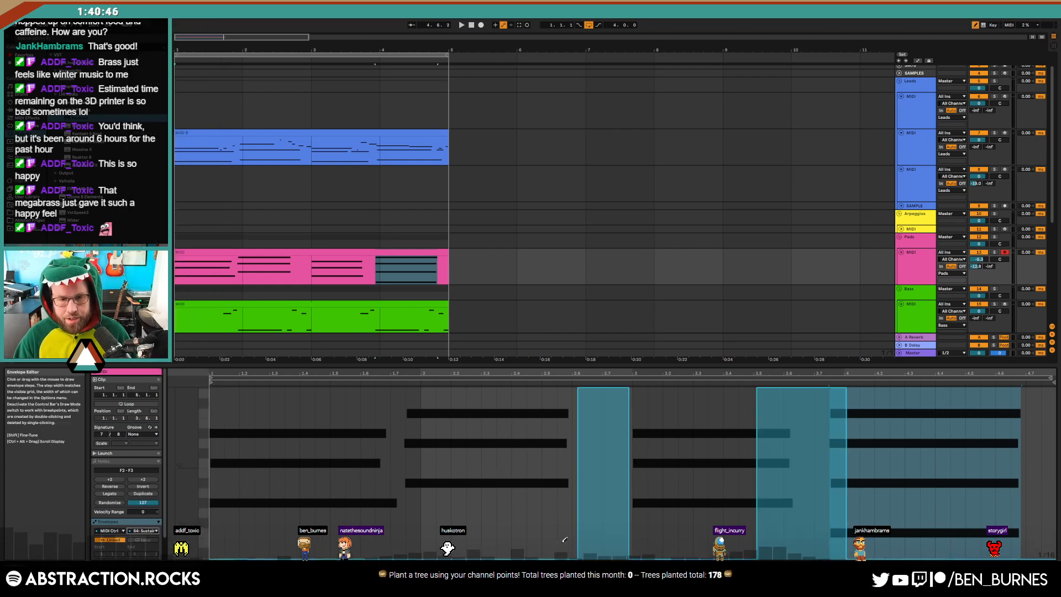
{"action": "key", "text": "space"}
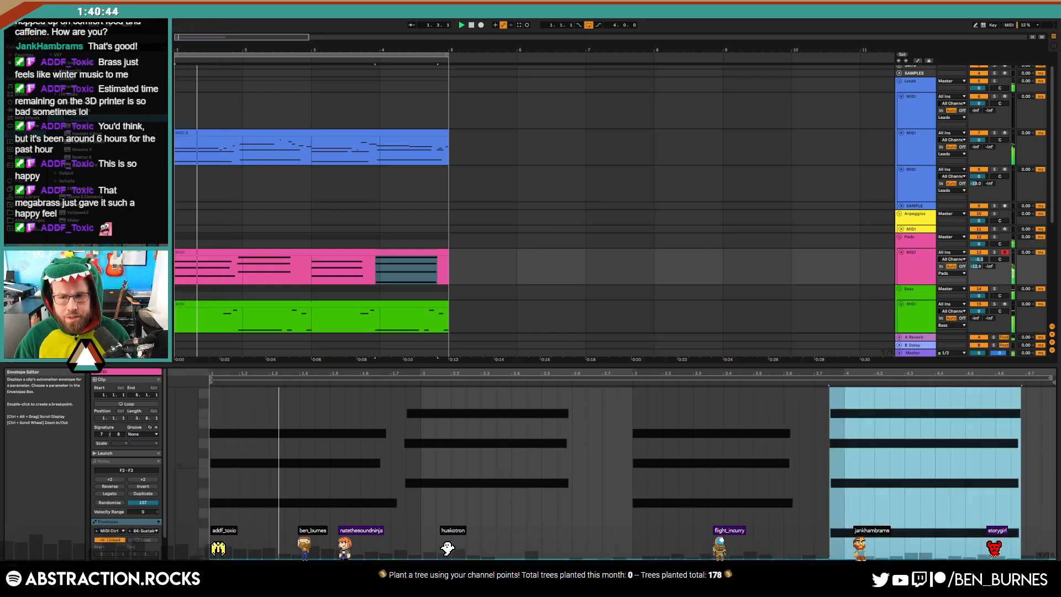
{"action": "left_click", "coordinate": [981, 259]}
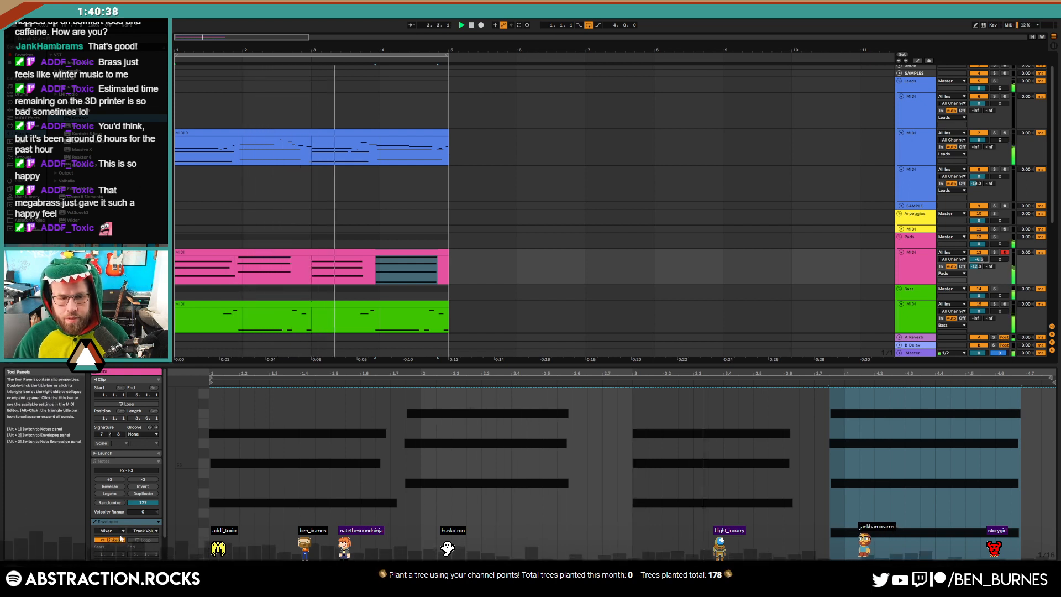
Return to the brass clip's notes, lengthen the second and third chords, and close the note editor
{"action": "left_click", "coordinate": [122, 461]}
{"action": "left_click_drag", "start_coordinate": [498, 514], "coordinate": [523, 367]}
{"action": "left_click_drag", "start_coordinate": [564, 409], "coordinate": [598, 406]}
{"action": "left_click_drag", "start_coordinate": [676, 407], "coordinate": [677, 496]}
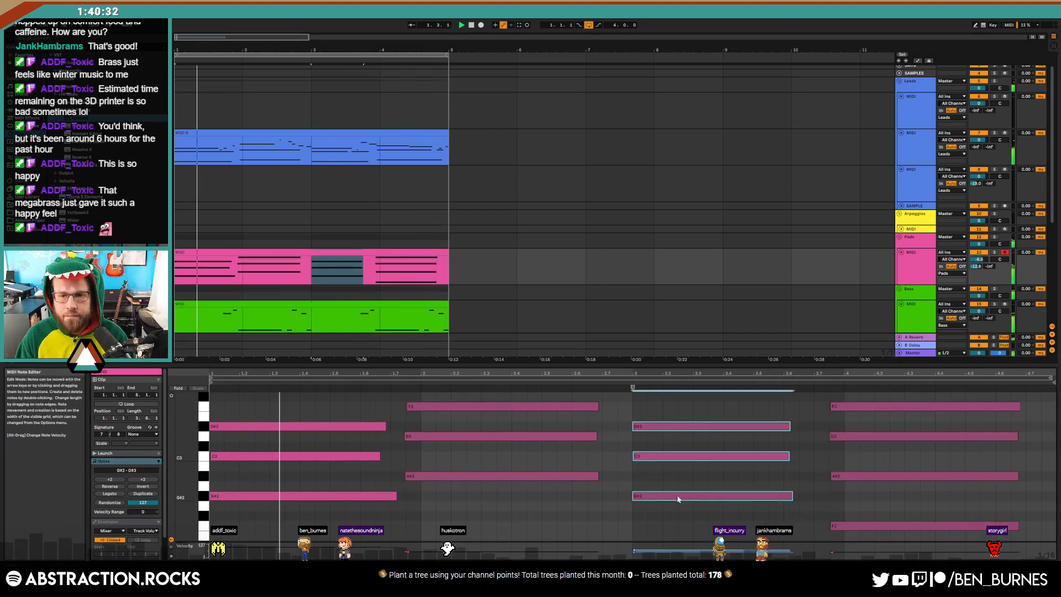
{"action": "key", "text": "shift+Right"}
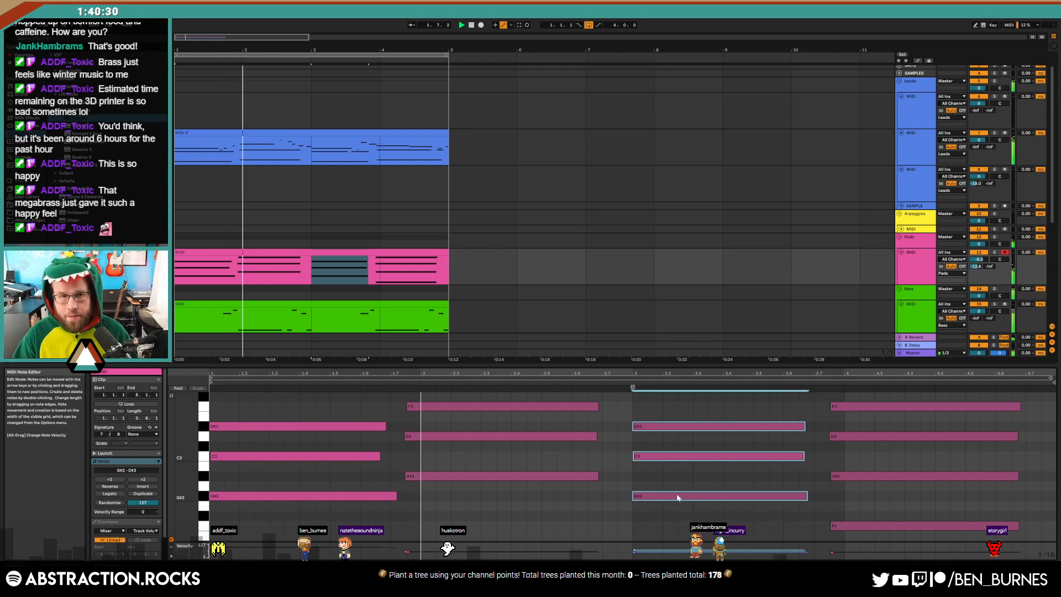
{"action": "key", "text": "shift+Tab"}
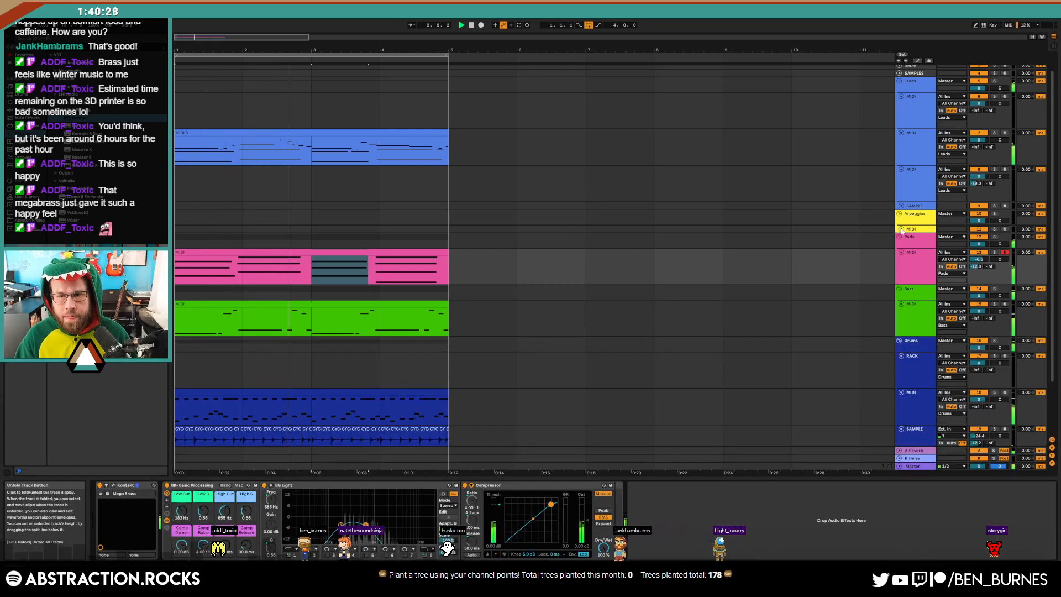
Unfold the Arpeggios group's MIDI track and select the Drums group's RACK track
{"action": "left_click", "coordinate": [898, 229]}
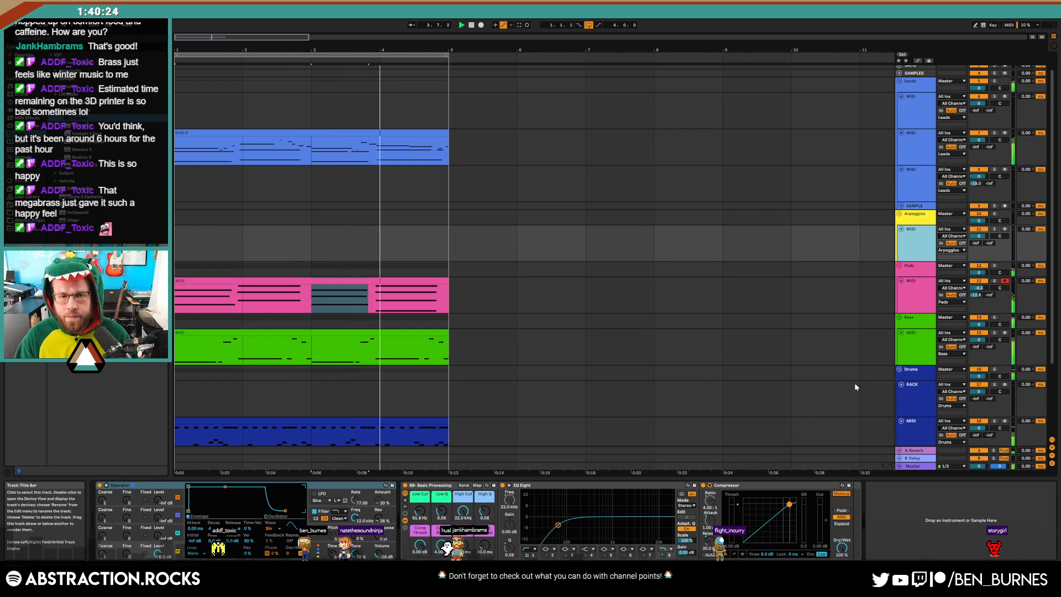
{"action": "left_click", "coordinate": [768, 381]}
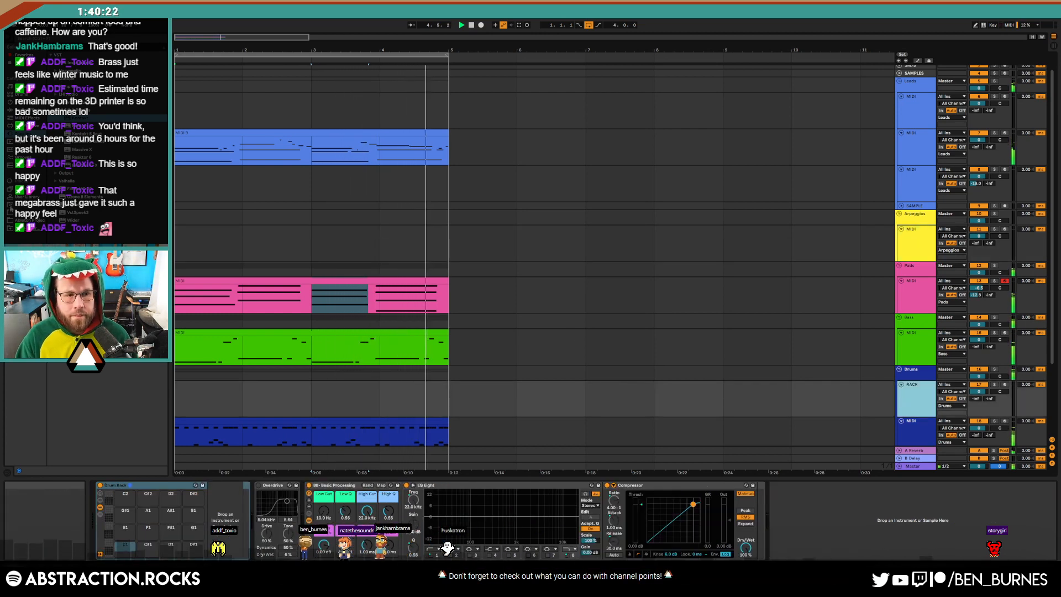
Browse the sample library's drum folders and audition loops from the Cymatics packs
{"action": "left_click", "coordinate": [25, 212]}
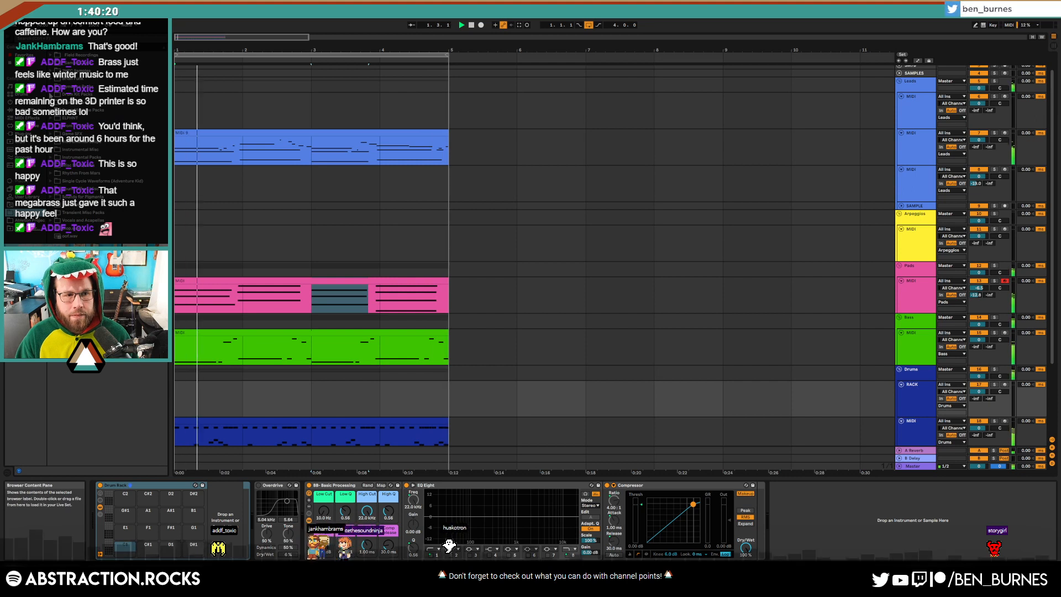
{"action": "left_click", "coordinate": [77, 94]}
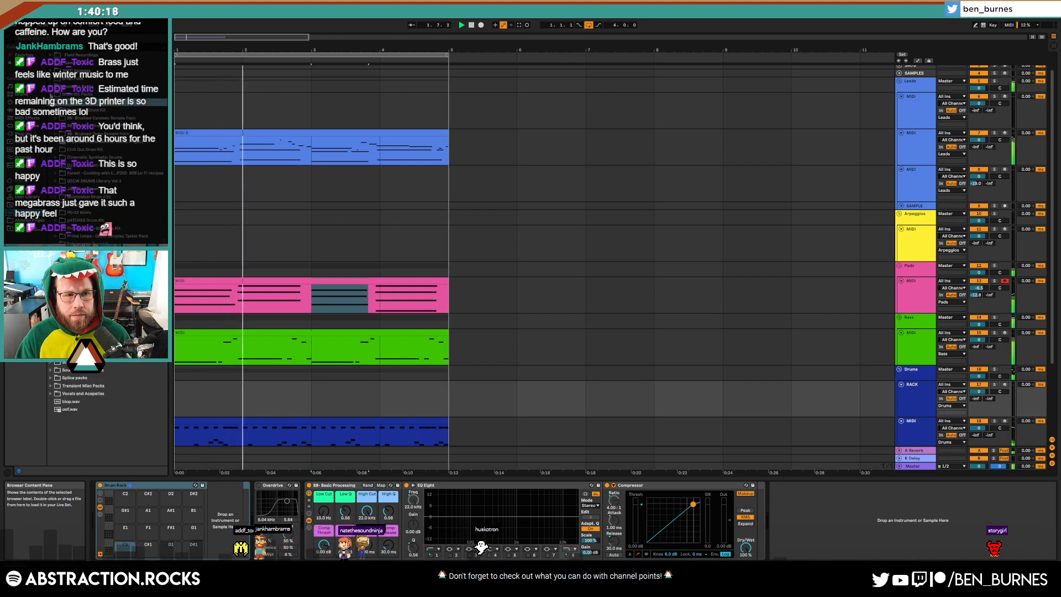
{"action": "key", "text": "Left"}
{"action": "key", "text": "Up"}
{"action": "key", "text": "Right"}
{"action": "key", "text": "Down"}
{"action": "key", "text": "Right"}
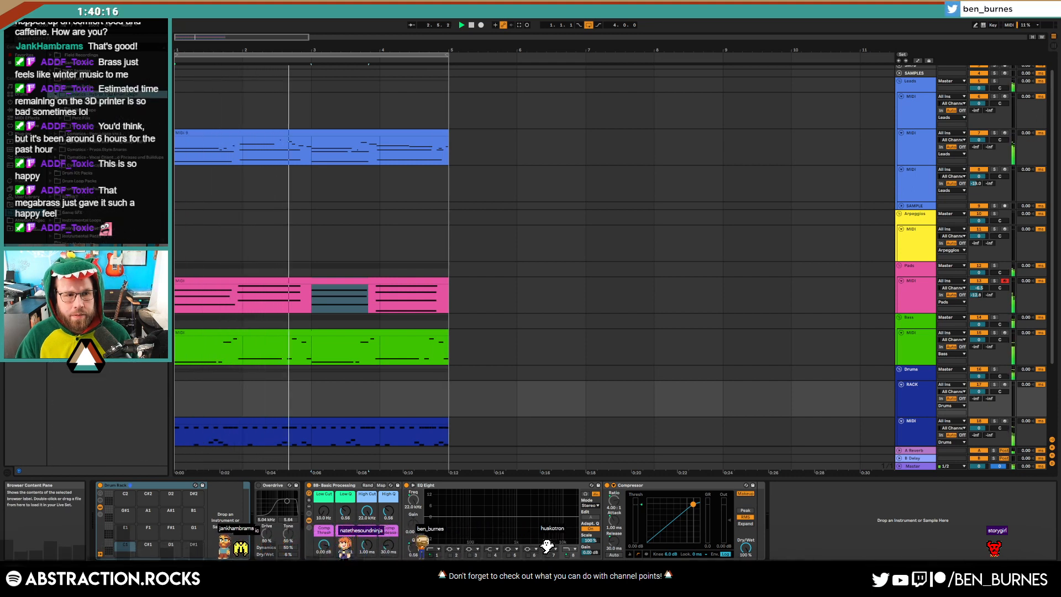
{"action": "key", "text": "Down"}
{"action": "key", "text": "Down"}
{"action": "key", "text": "Right"}
{"action": "key", "text": "Down"}
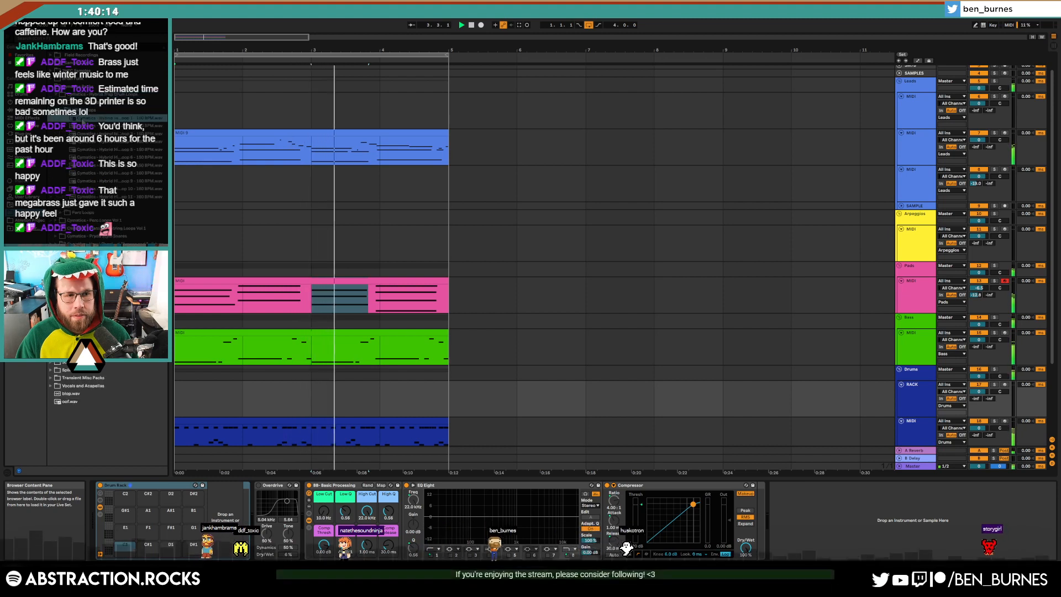
{"action": "key", "text": "Down"}
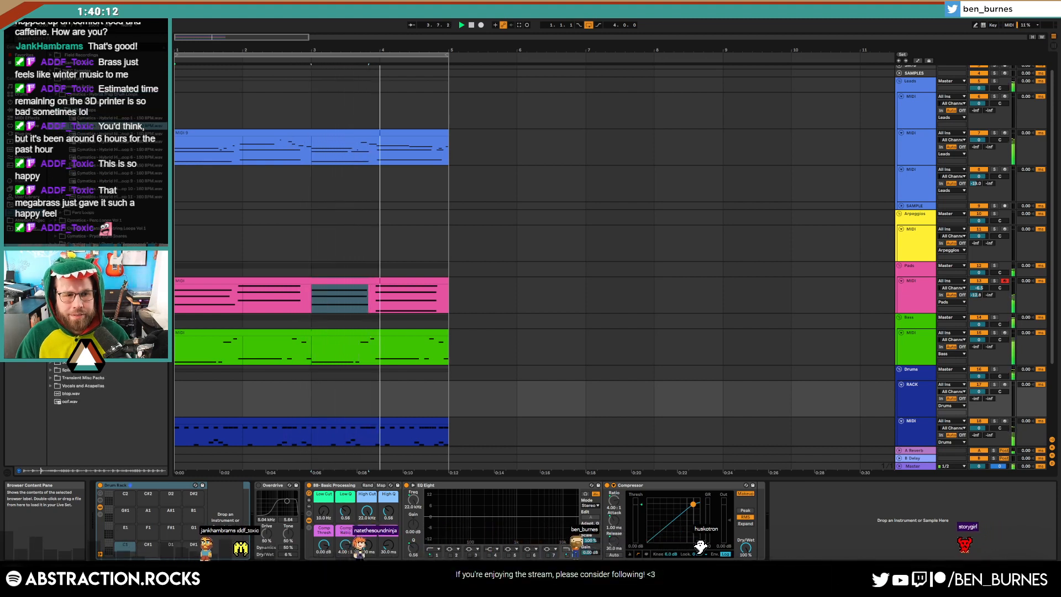
{"action": "key", "text": "Left"}
{"action": "key", "text": "Left"}
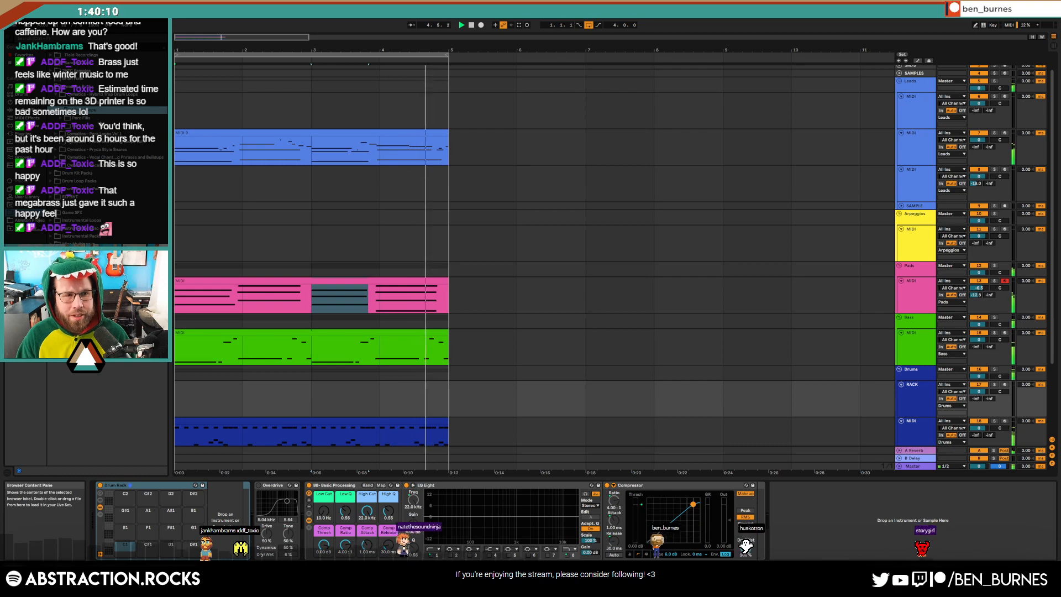
{"action": "key", "text": "Down"}
{"action": "key", "text": "Right"}
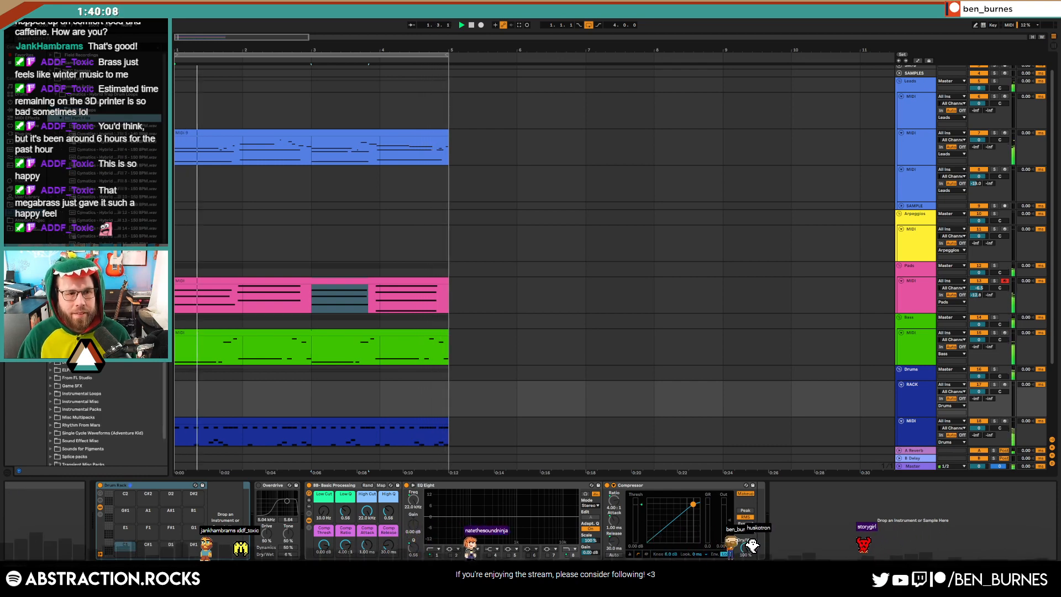
{"action": "key", "text": "Left"}
{"action": "key", "text": "Left"}
{"action": "key", "text": "Left"}
{"action": "key", "text": "Left"}
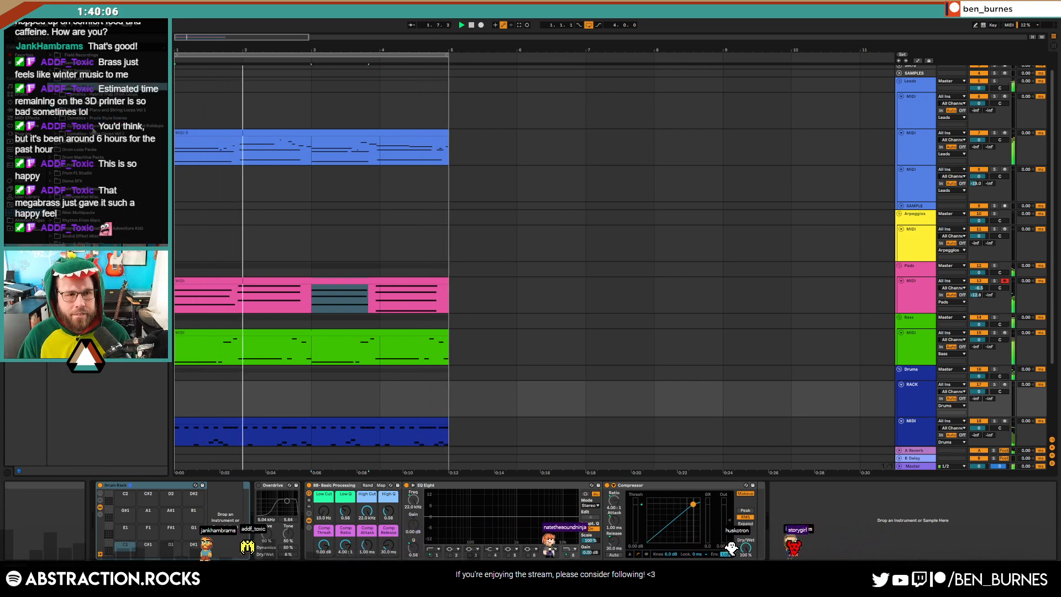
Look through the BG drum one-shots in the sample library, including kicks, toms, snares and hi-hats, and collapse the folder
{"action": "key", "text": "Right"}
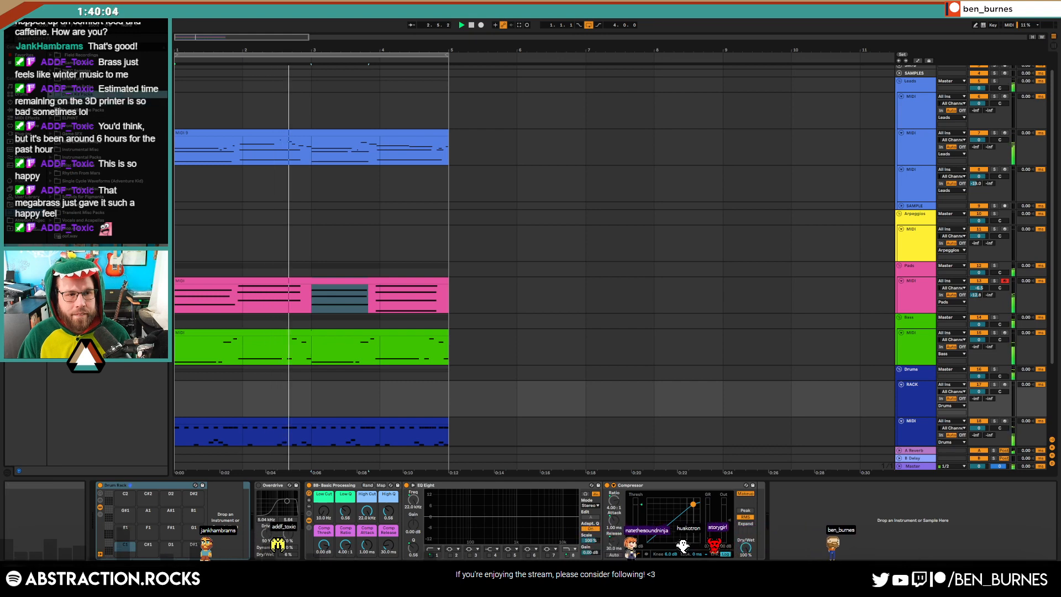
{"action": "key", "text": "Down"}
{"action": "key", "text": "Down"}
{"action": "key", "text": "Right"}
{"action": "key", "text": "Down"}
{"action": "key", "text": "Down"}
{"action": "key", "text": "Down"}
{"action": "key", "text": "Down"}
{"action": "key", "text": "Down"}
{"action": "key", "text": "Down"}
{"action": "key", "text": "Down"}
{"action": "key", "text": "Down"}
{"action": "key", "text": "Down"}
{"action": "key", "text": "Down"}
{"action": "key", "text": "Down"}
{"action": "key", "text": "Down"}
{"action": "key", "text": "Down"}
{"action": "key", "text": "Down"}
{"action": "key", "text": "Down"}
{"action": "key", "text": "Down"}
{"action": "key", "text": "Down"}
{"action": "key", "text": "Down"}
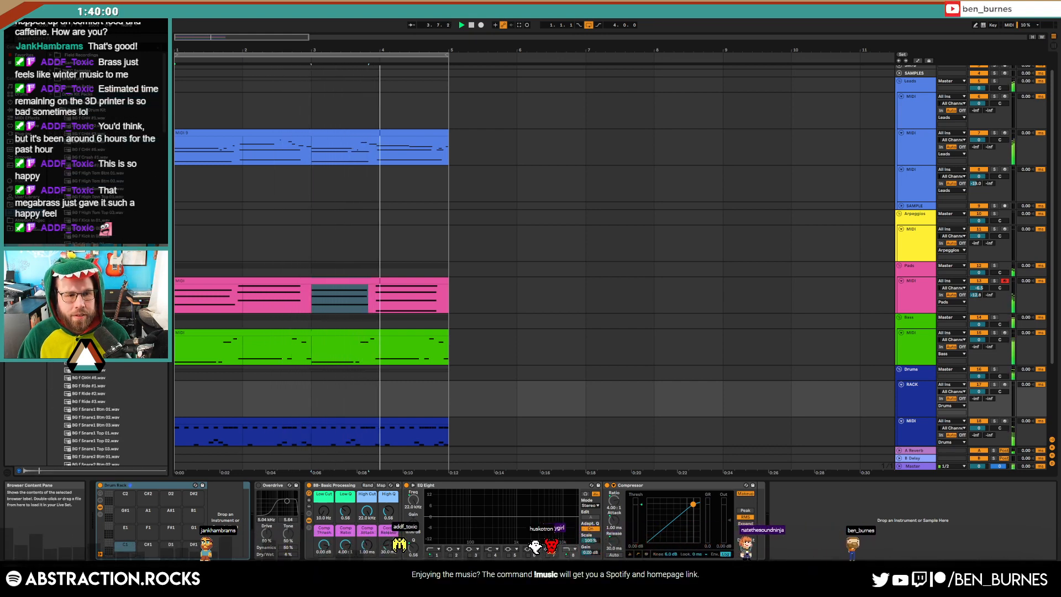
{"action": "scroll", "coordinate": [108, 276], "scroll_direction": "down", "scroll_amount": 7}
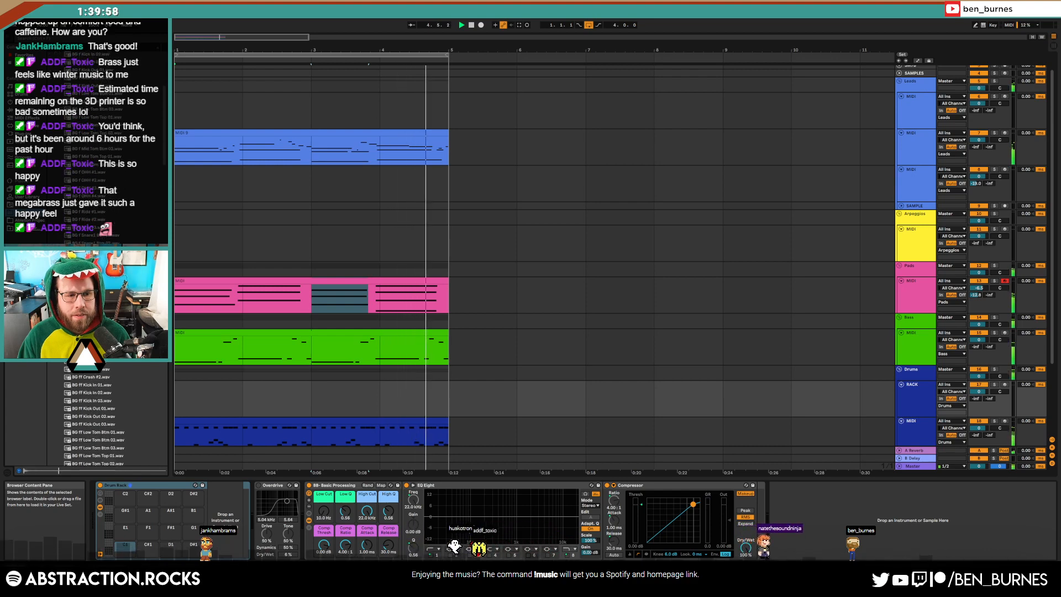
{"action": "scroll", "coordinate": [107, 304], "scroll_direction": "down", "scroll_amount": 7}
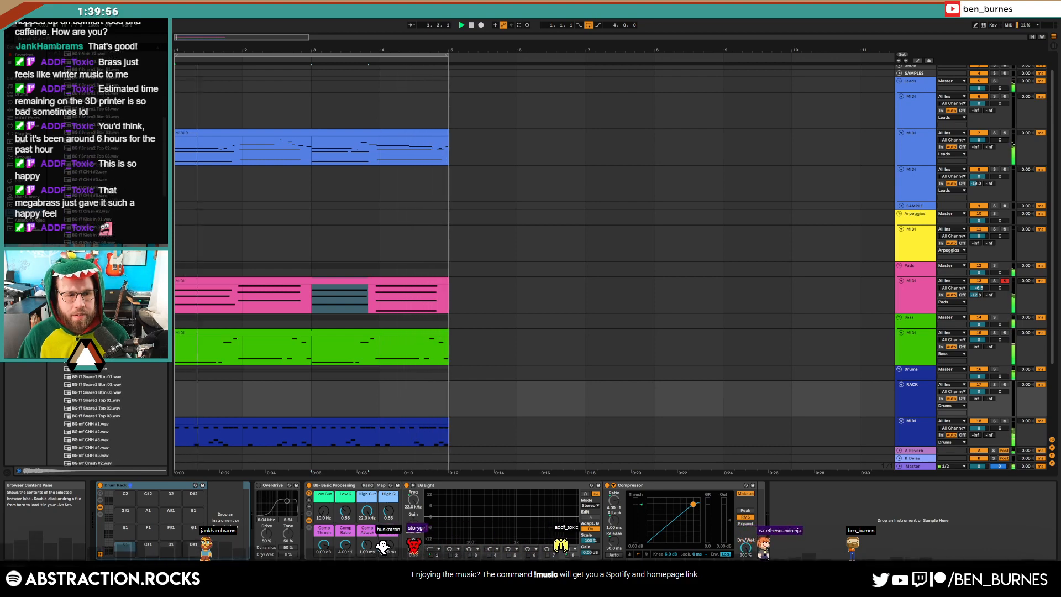
{"action": "scroll", "coordinate": [95, 419], "scroll_direction": "down", "scroll_amount": 5}
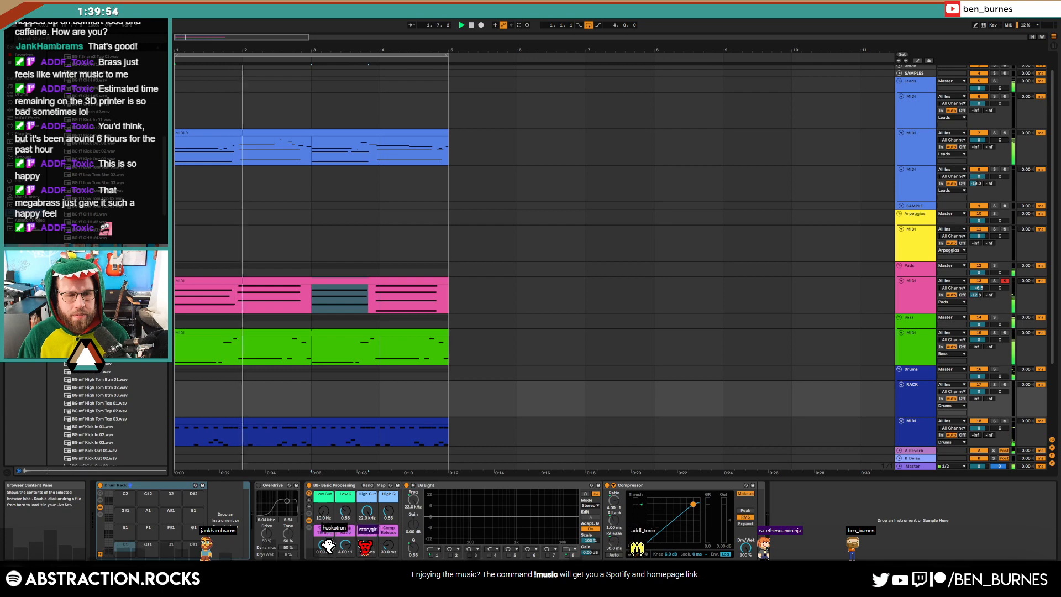
{"action": "scroll", "coordinate": [95, 418], "scroll_direction": "down", "scroll_amount": 5}
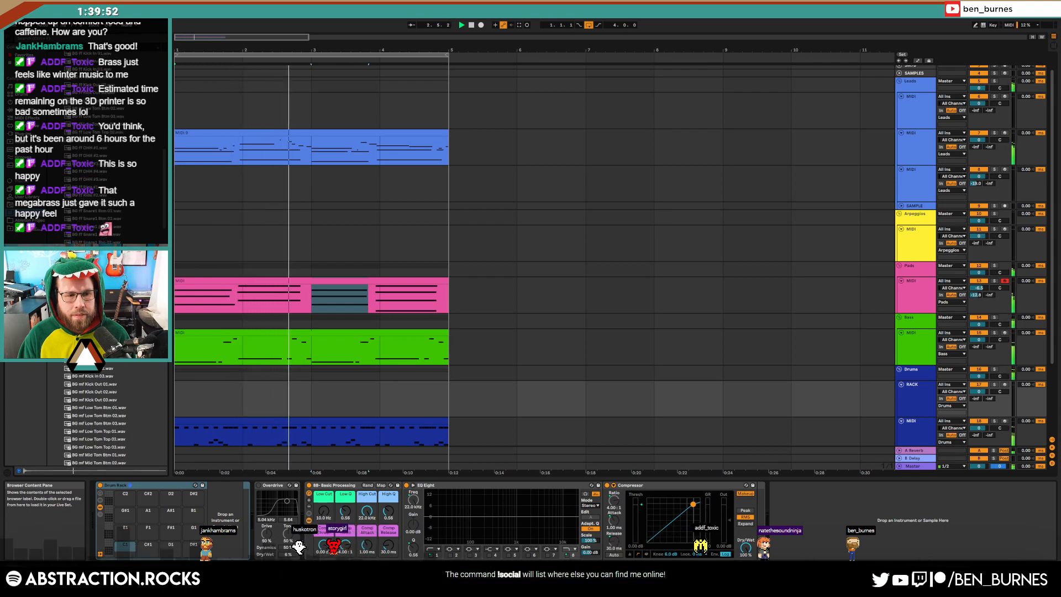
{"action": "key", "text": "Left"}
{"action": "key", "text": "Left"}
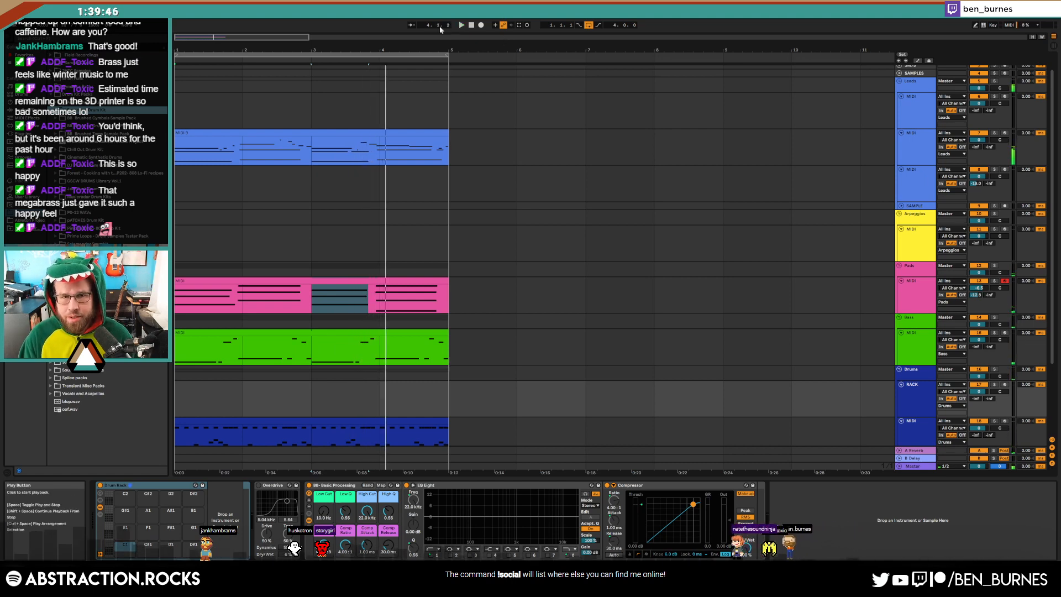
Stop playback, deactivate the four-bar clip on the second Leads MIDI track, and play the loop without it
{"action": "left_click_drag", "start_coordinate": [214, 35], "coordinate": [217, 65]}
{"action": "left_click", "coordinate": [358, 205]}
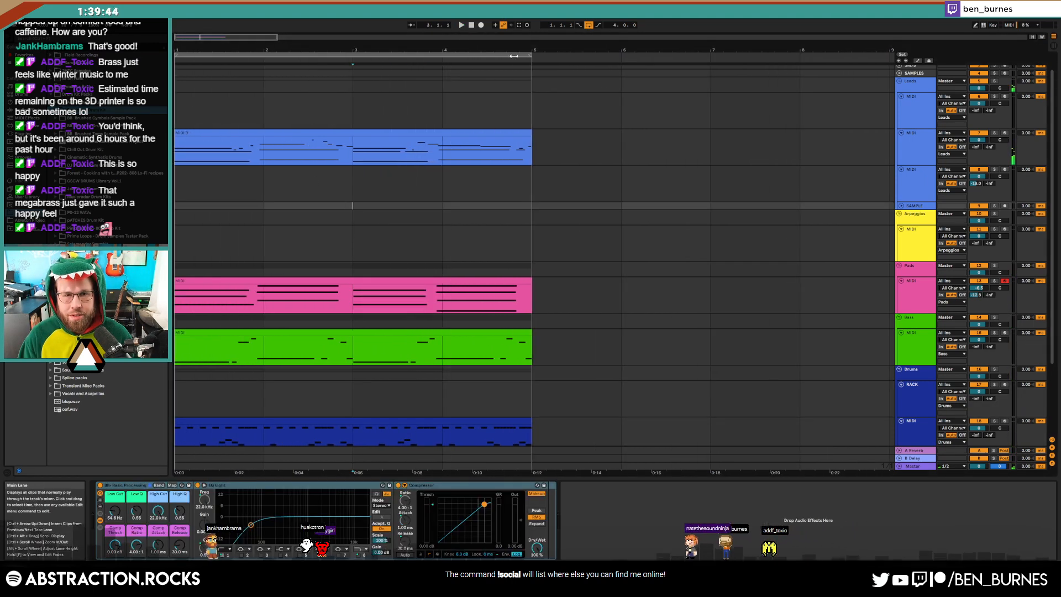
{"action": "left_click", "coordinate": [471, 26]}
{"action": "left_click", "coordinate": [469, 26]}
{"action": "left_click", "coordinate": [406, 147]}
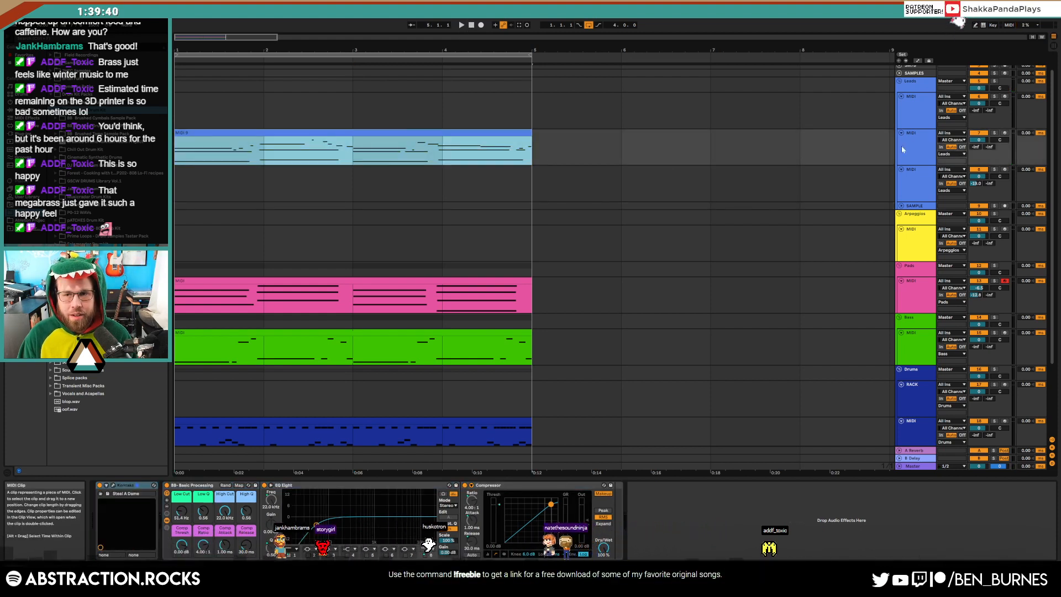
{"action": "key", "text": "0"}
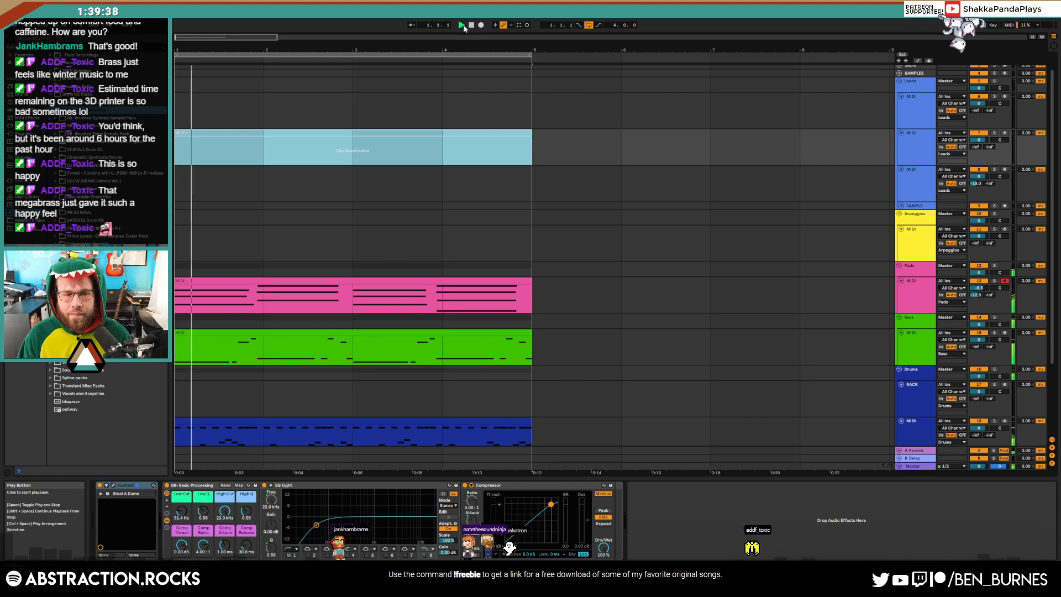
Open the bass clip and, at the end of bar 3, shorten the G#2 note and start the following A#2 note earlier
{"action": "left_click", "coordinate": [387, 333]}
{"action": "double_click", "coordinate": [386, 335]}
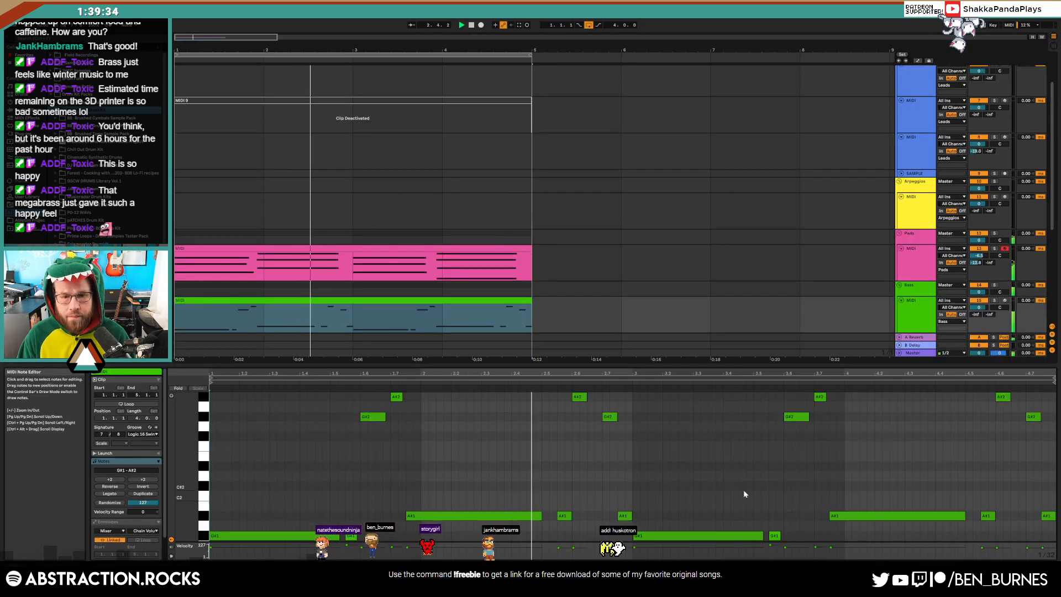
{"action": "left_click", "coordinate": [680, 487]}
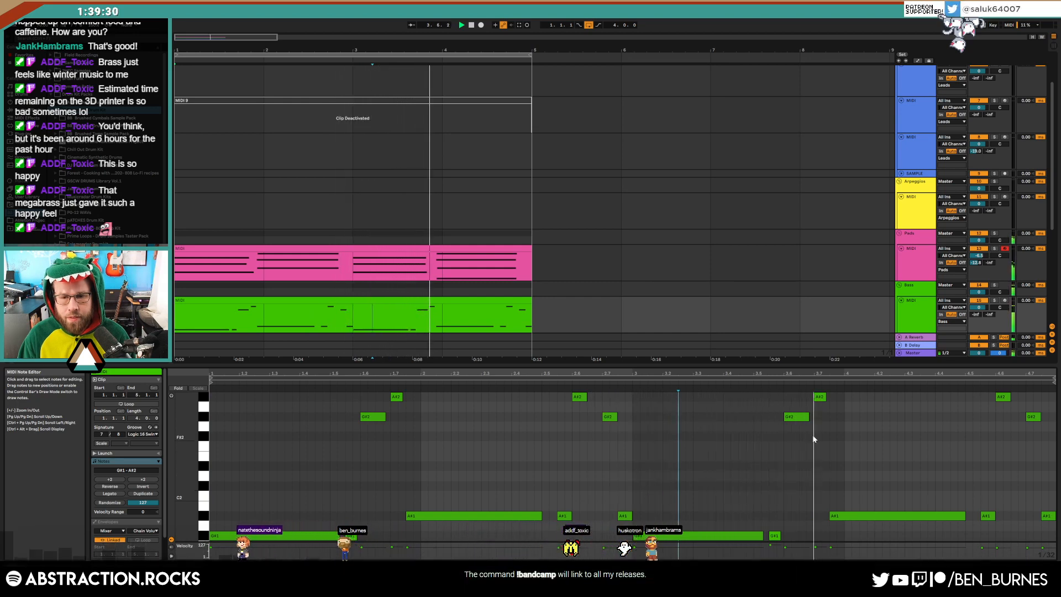
{"action": "left_click_drag", "start_coordinate": [815, 398], "coordinate": [798, 418]}
{"action": "left_click", "coordinate": [844, 454]}
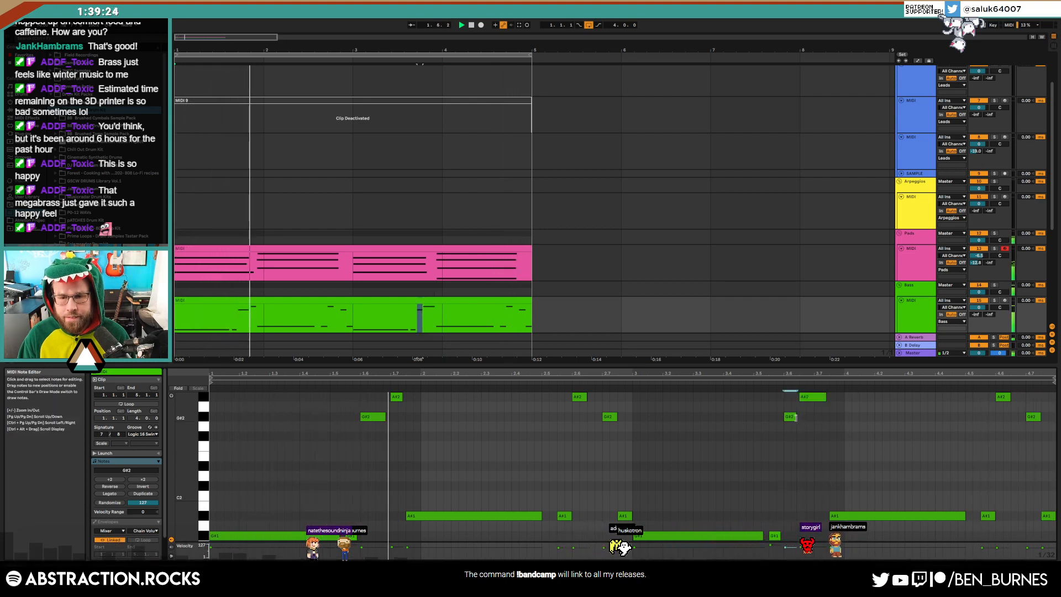
{"action": "left_click", "coordinate": [821, 445]}
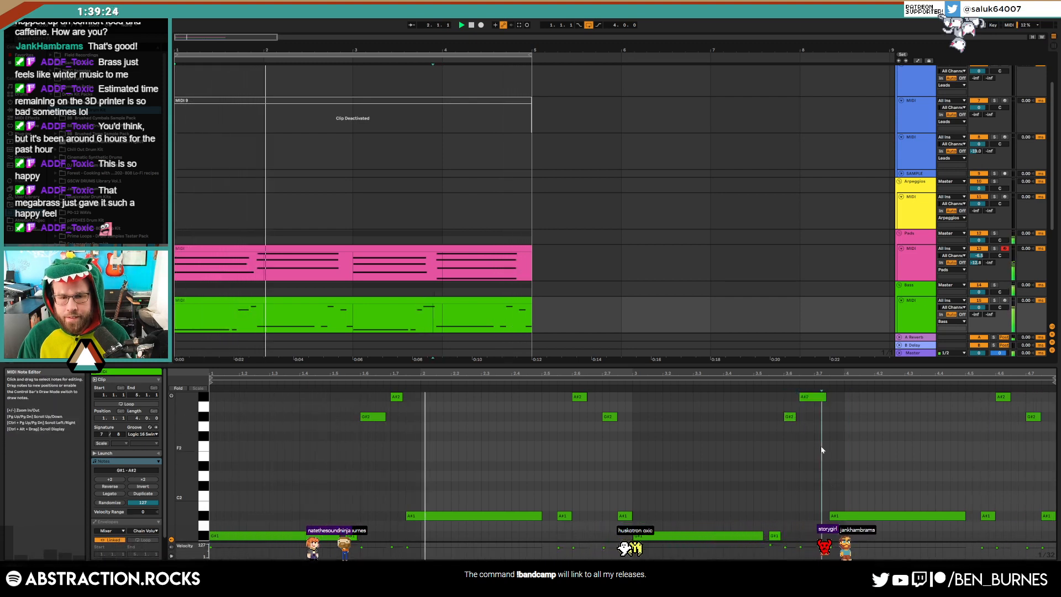
Shorten the long A#1 bass note in bar 4 from its end
{"action": "left_click", "coordinate": [960, 516]}
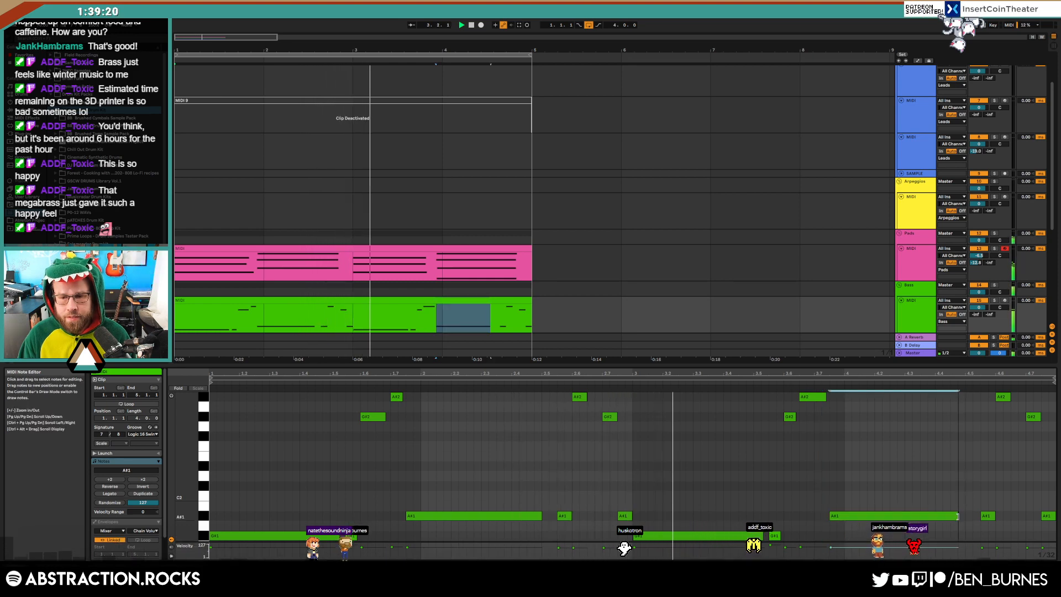
{"action": "left_click_drag", "start_coordinate": [961, 516], "coordinate": [958, 515]}
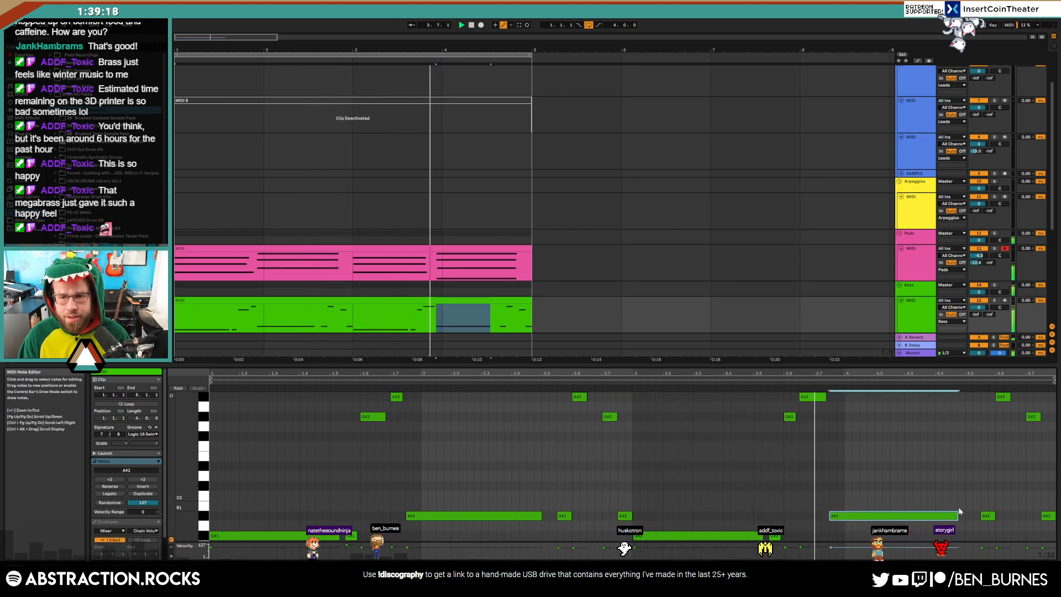
{"action": "left_click", "coordinate": [928, 484]}
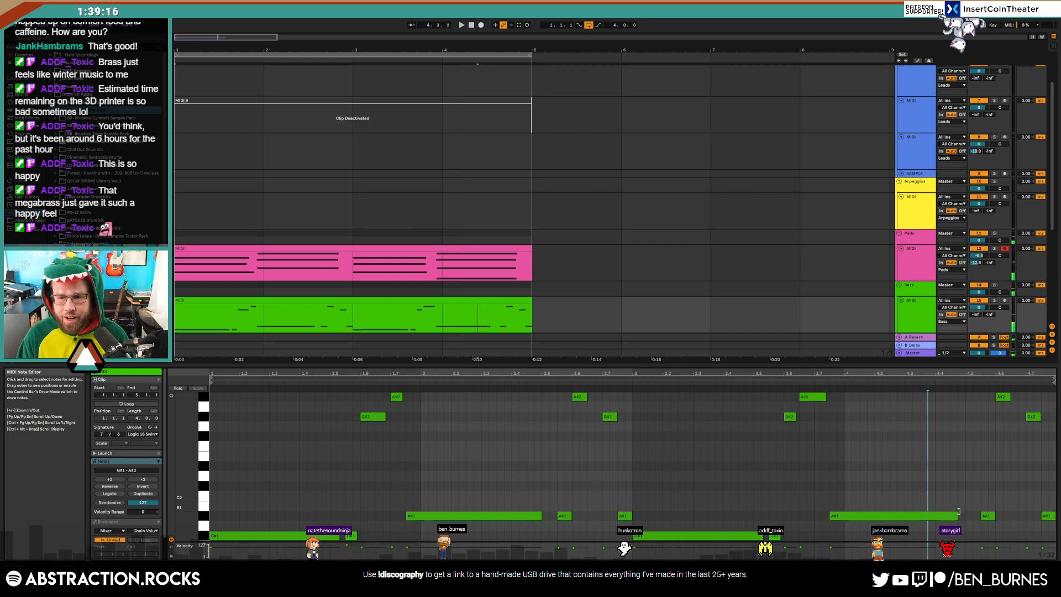
{"action": "left_click_drag", "start_coordinate": [958, 514], "coordinate": [939, 516]}
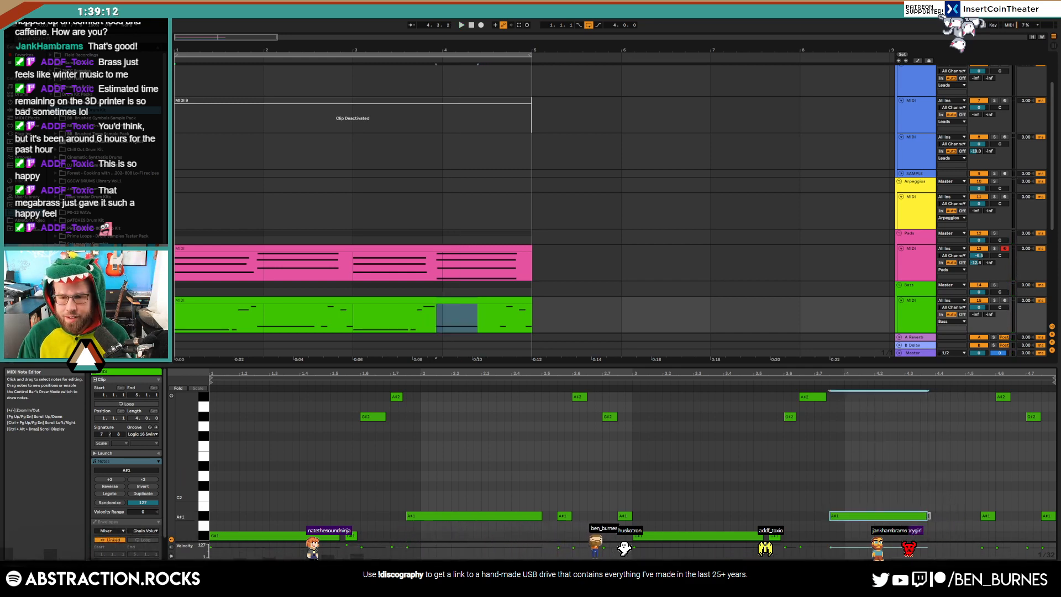
{"action": "left_click_drag", "start_coordinate": [930, 515], "coordinate": [936, 516]}
Add a short D2 note after the long bar 4 bass note, raise the next A#1 note to D2, and play the loop
{"action": "double_click", "coordinate": [953, 467]}
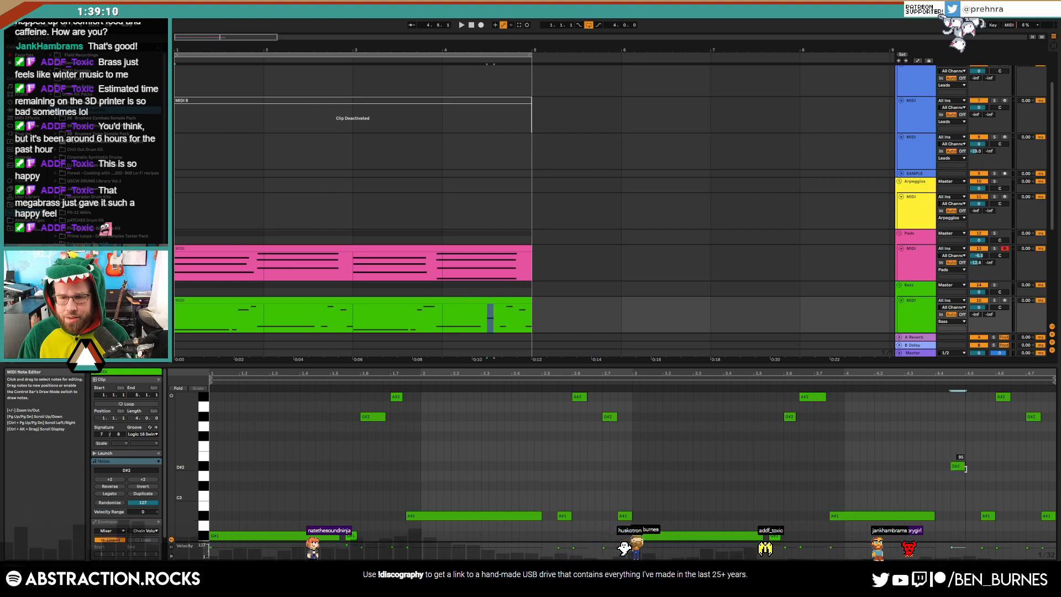
{"action": "left_click_drag", "start_coordinate": [966, 469], "coordinate": [968, 473]}
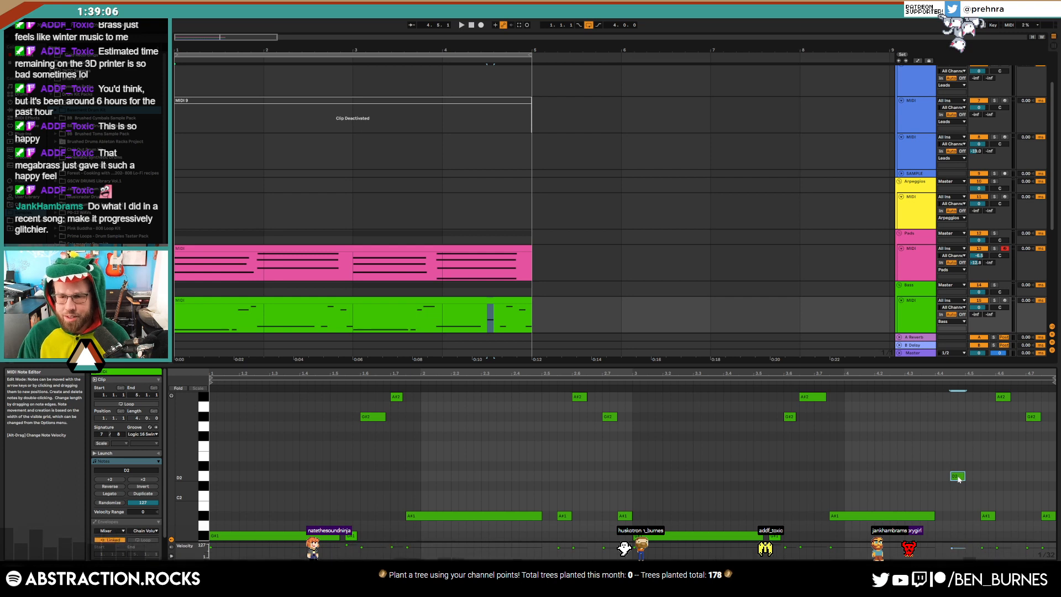
{"action": "left_click_drag", "start_coordinate": [958, 476], "coordinate": [991, 522]}
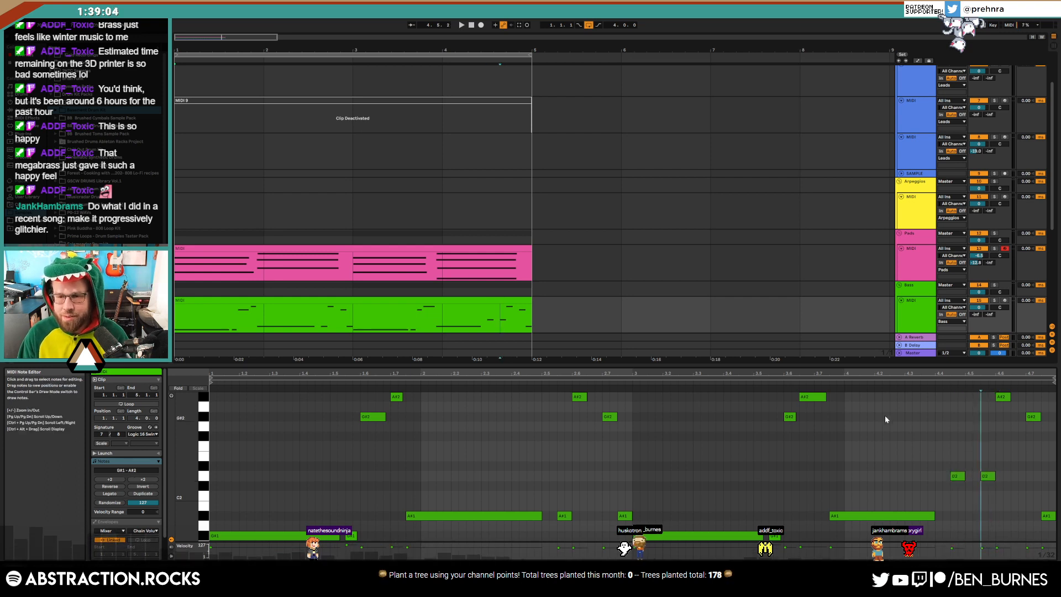
{"action": "left_click", "coordinate": [814, 384]}
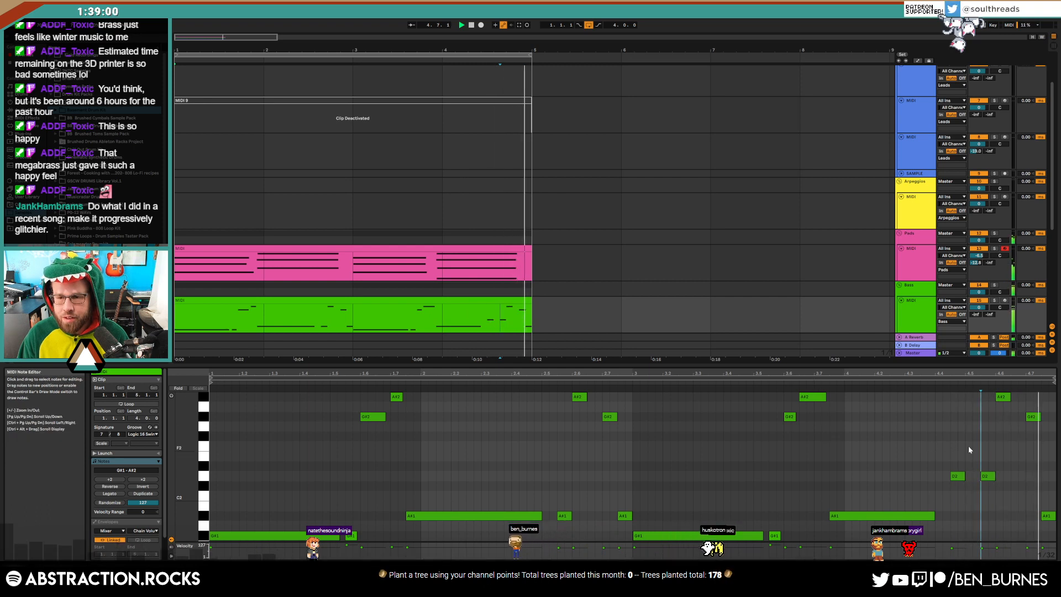
Lengthen the last A#2 and G#2 bass notes in bar 4 and delete the final short A#1 note
{"action": "mouse_move", "coordinate": [1034, 419]}
{"action": "left_mouse_down"}
{"action": "mouse_move", "coordinate": [1019, 421]}
{"action": "mouse_move", "coordinate": [1017, 400]}
{"action": "mouse_move", "coordinate": [1035, 420]}
{"action": "mouse_move", "coordinate": [1025, 400]}
{"action": "left_mouse_up"}
{"action": "left_click", "coordinate": [1023, 492]}
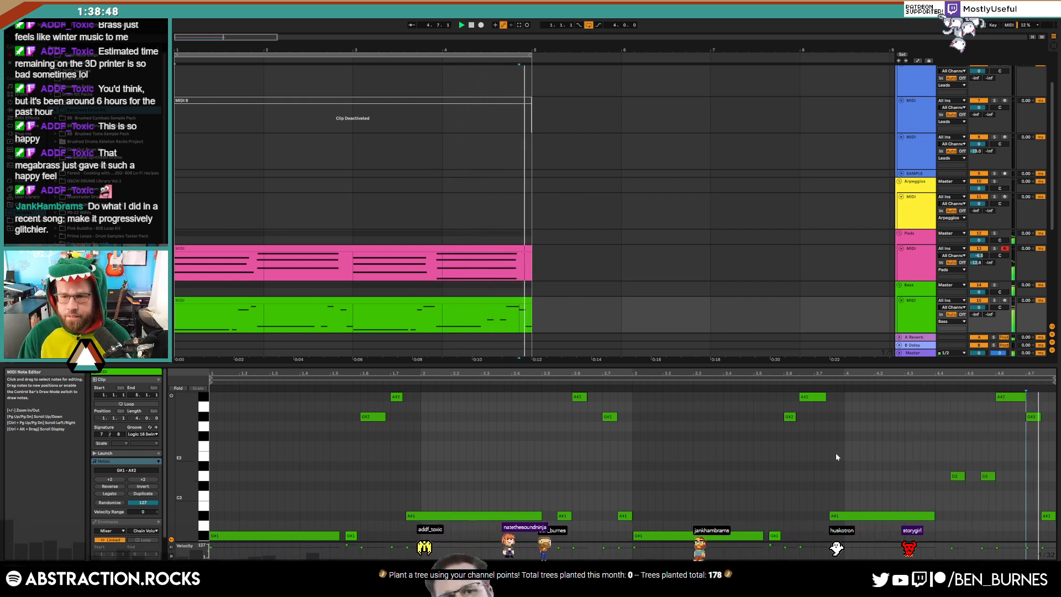
{"action": "left_click", "coordinate": [854, 516]}
{"action": "left_click", "coordinate": [1033, 417]}
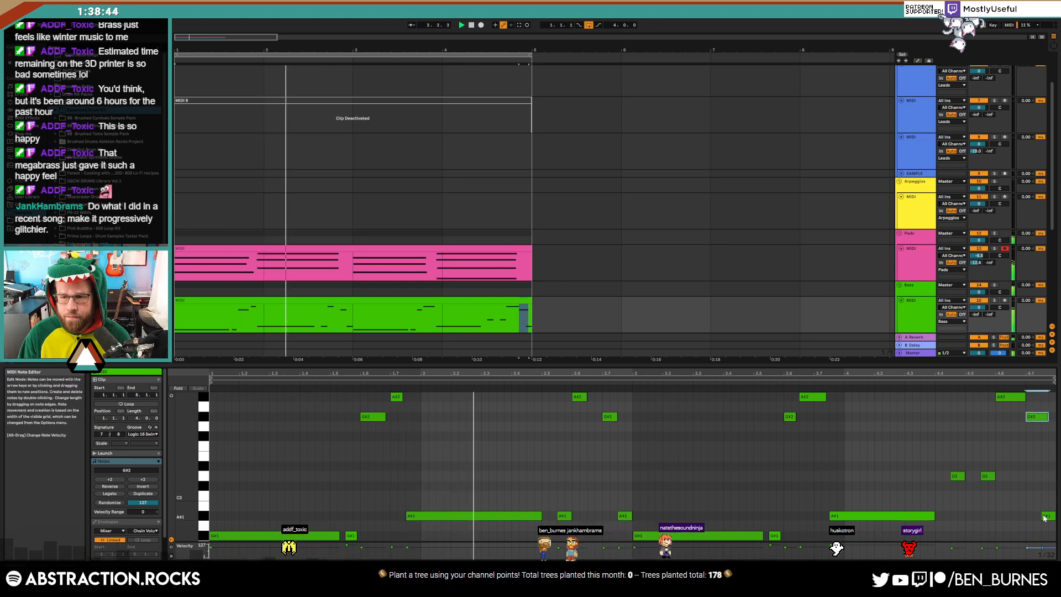
{"action": "left_click", "coordinate": [1034, 494]}
{"action": "left_click", "coordinate": [1050, 417]}
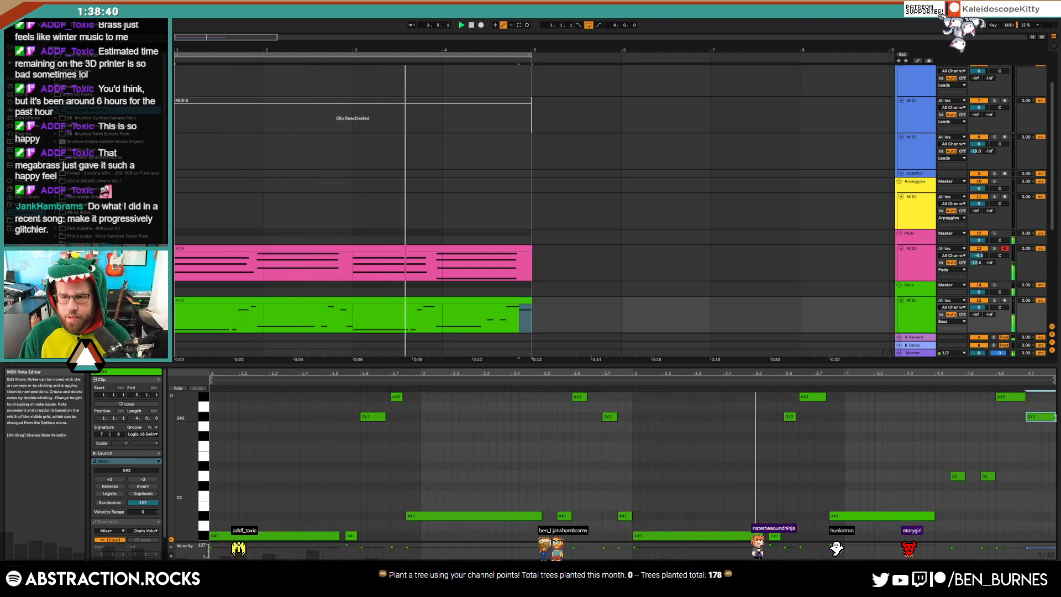
{"action": "left_click", "coordinate": [1003, 429]}
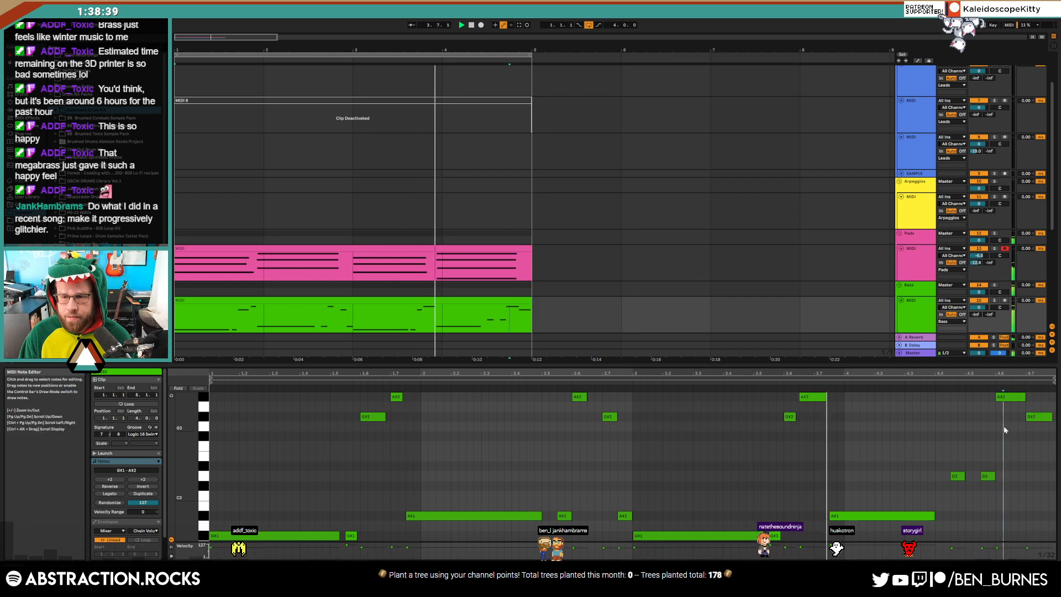
Raise the two short D2 notes in bar 4 to F2 and audition them against the other bass notes during playback
{"action": "left_click", "coordinate": [846, 516]}
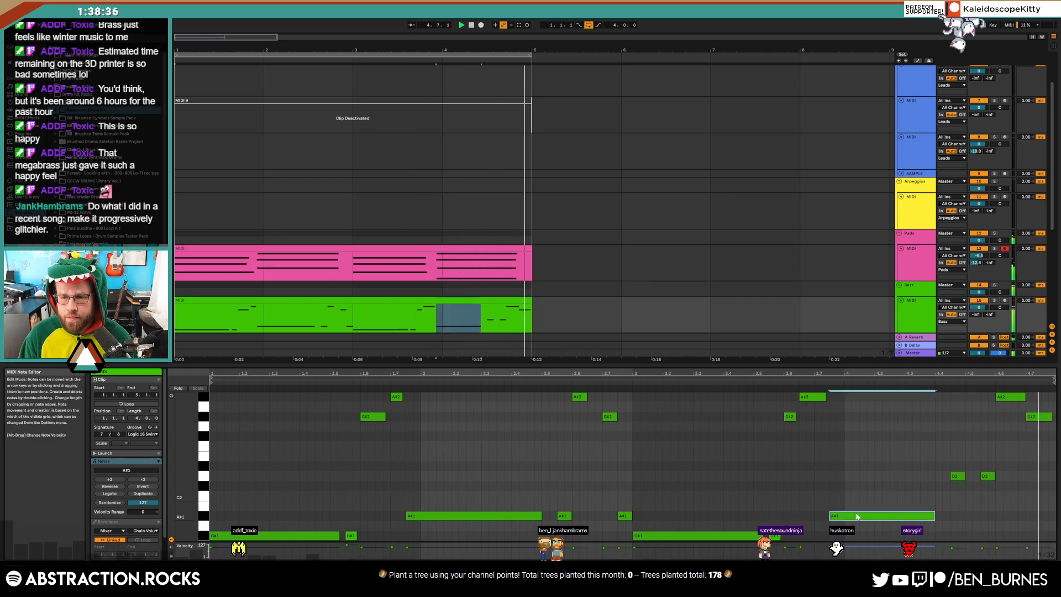
{"action": "left_click_drag", "start_coordinate": [946, 446], "coordinate": [994, 485]}
{"action": "key", "text": "Up"}
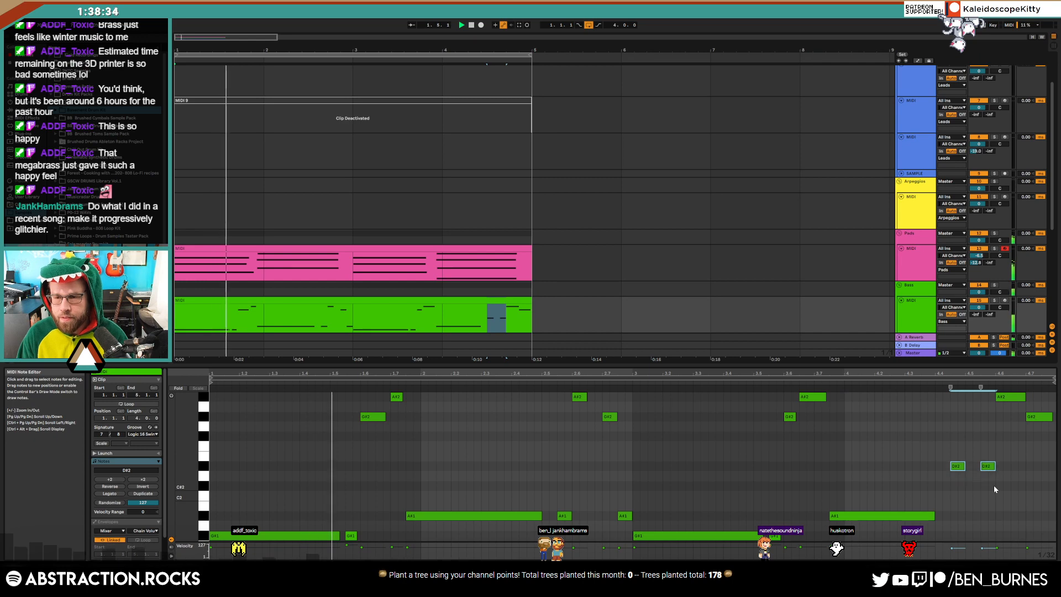
{"action": "key", "text": "Up"}
{"action": "key", "text": "Up"}
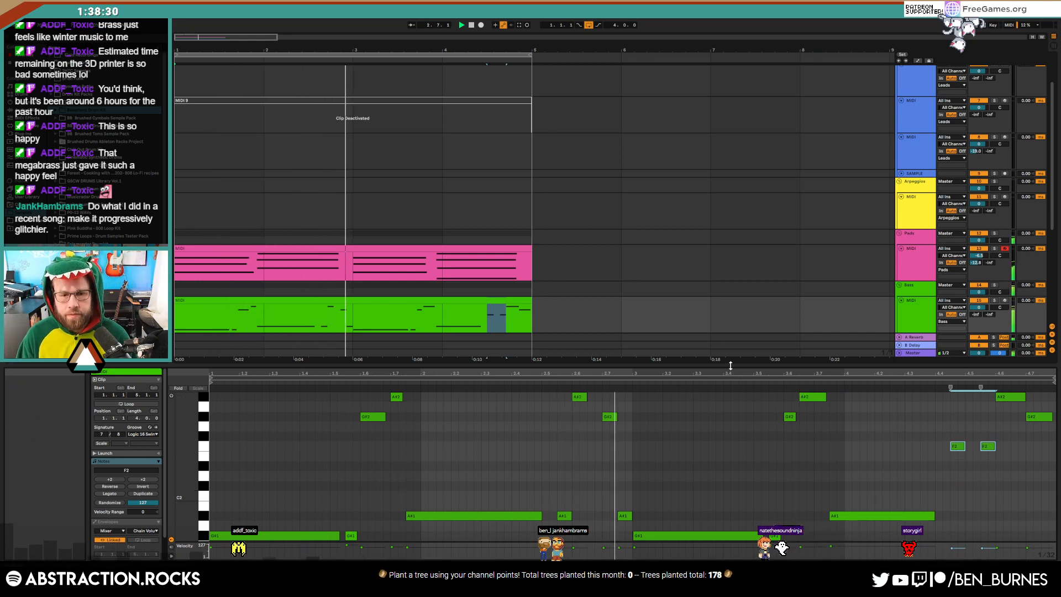
{"action": "left_click", "coordinate": [624, 516]}
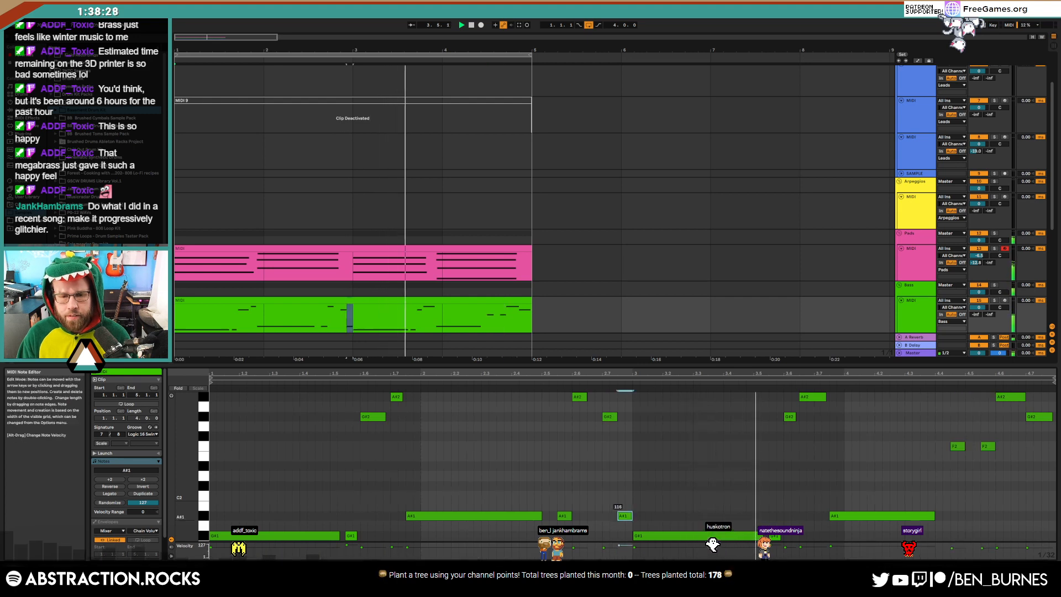
{"action": "left_click", "coordinate": [854, 516]}
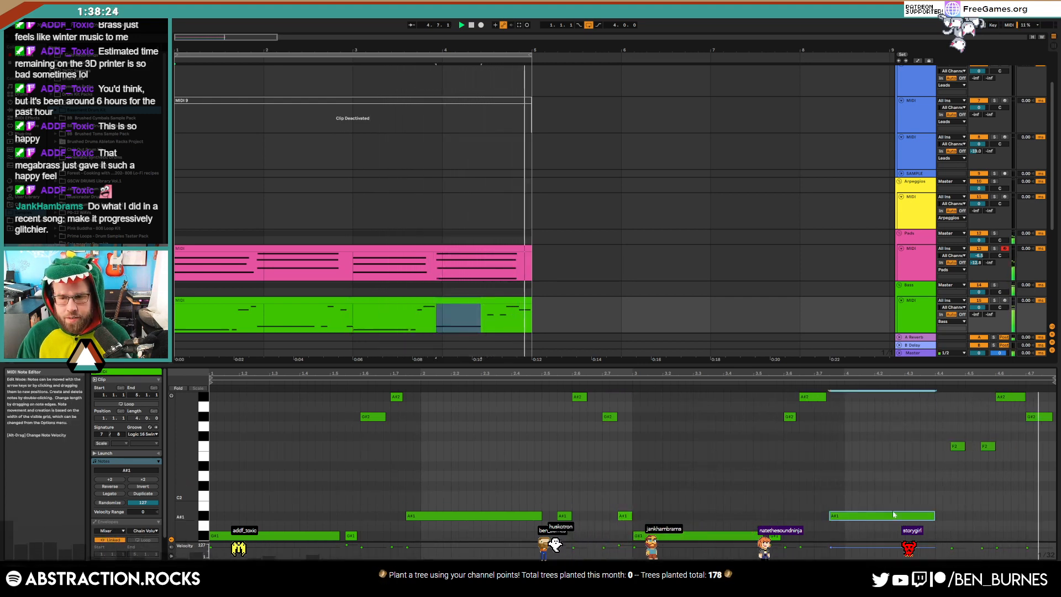
{"action": "left_click", "coordinate": [958, 446]}
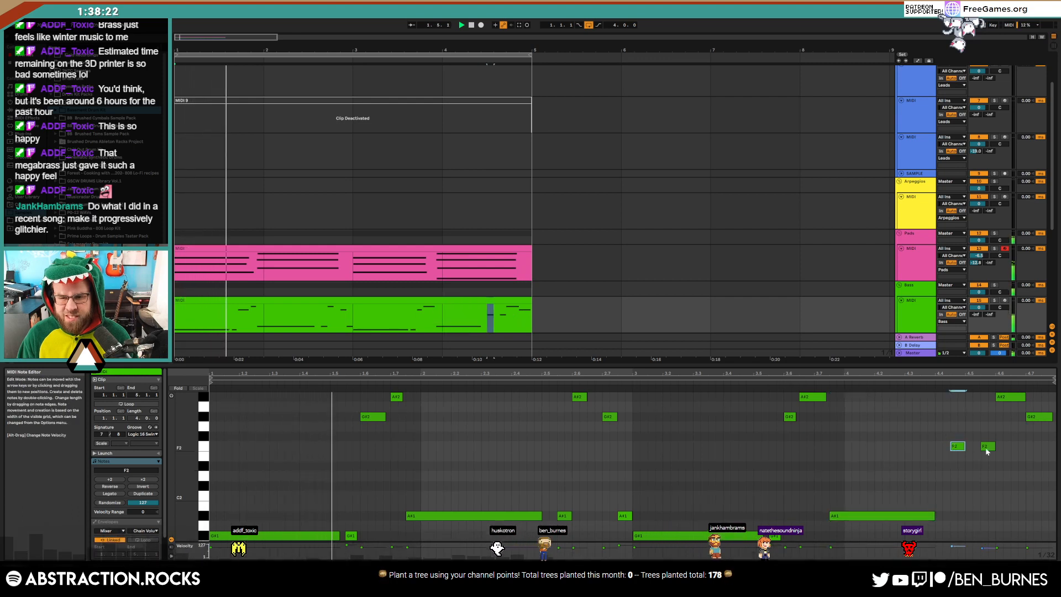
{"action": "left_click", "coordinate": [988, 447]}
{"action": "left_click", "coordinate": [977, 481]}
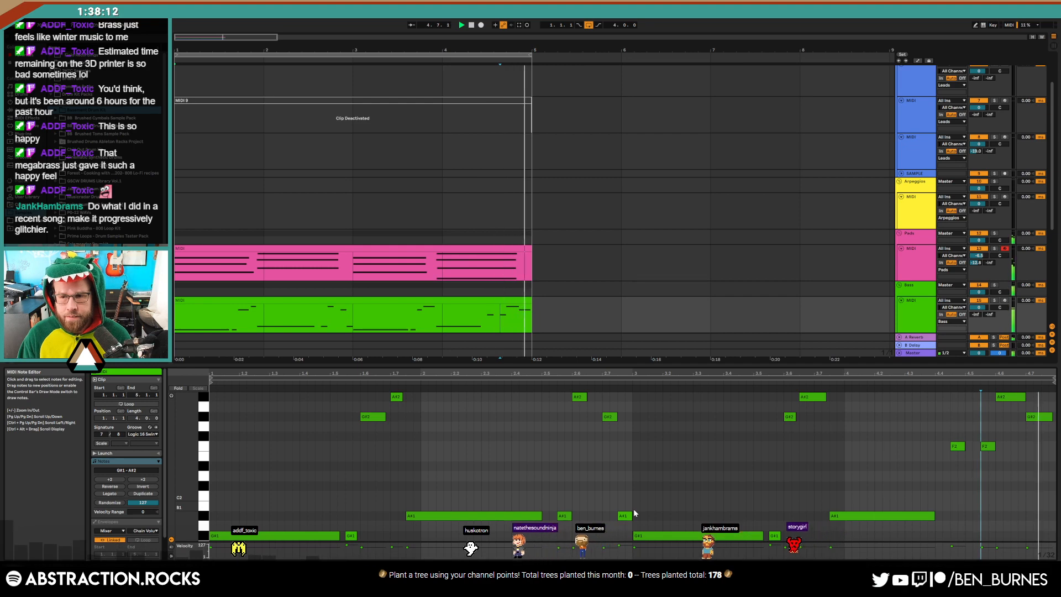
Stop playback, add an Auto Pan effect before the Drums group's SAMPLE track devices, and raise its amount to about 30% while listening
{"action": "key", "text": "shift+Tab"}
{"action": "key", "text": "space"}
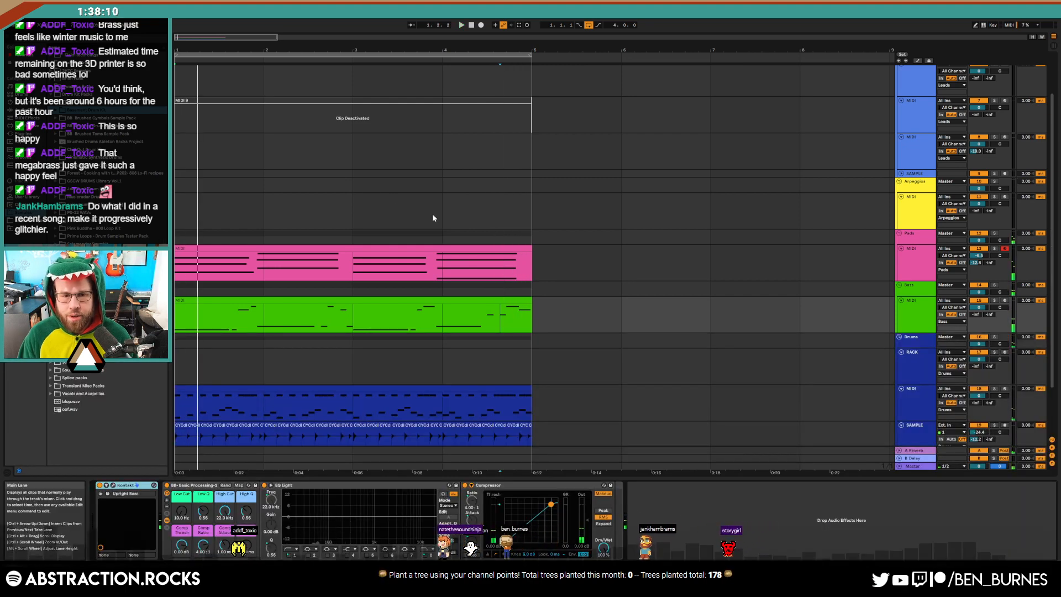
{"action": "scroll", "coordinate": [433, 221], "scroll_direction": "down", "scroll_amount": 3}
{"action": "left_click", "coordinate": [925, 372]}
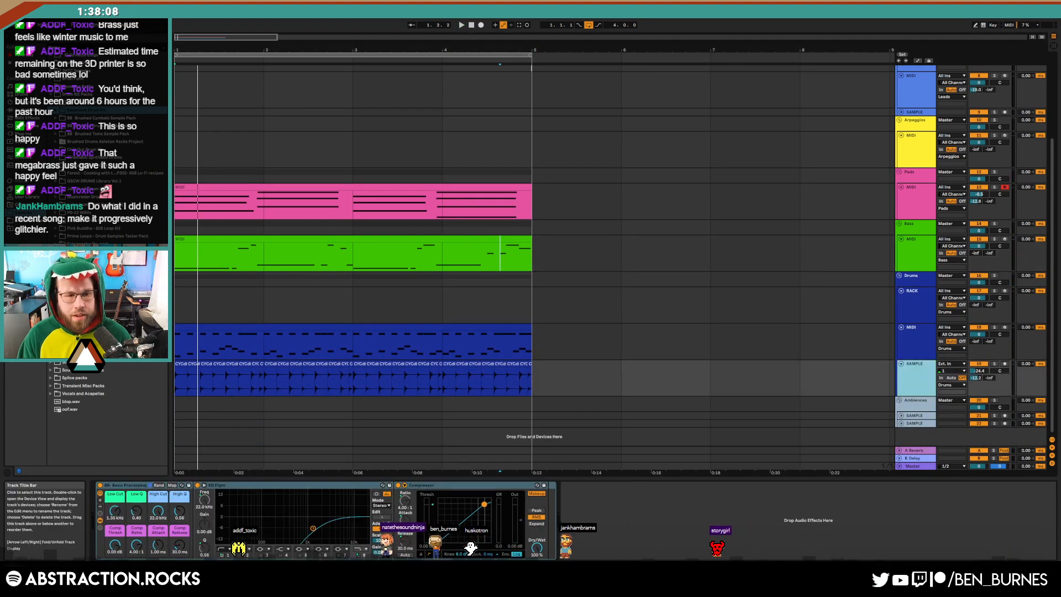
{"action": "left_click", "coordinate": [33, 112]}
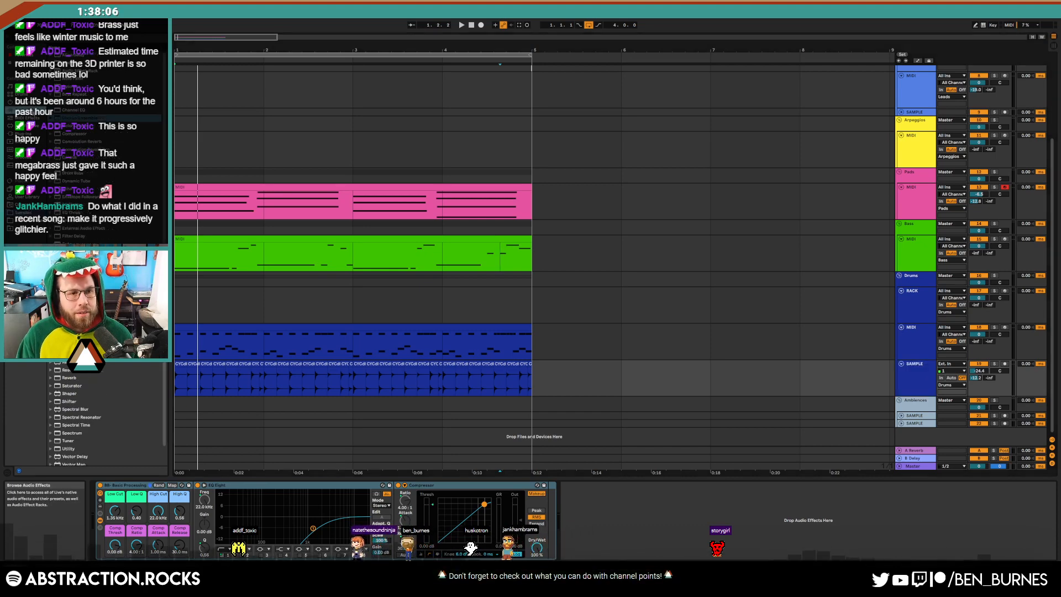
{"action": "left_click_drag", "start_coordinate": [73, 87], "coordinate": [75, 456]}
{"action": "left_click_drag", "start_coordinate": [89, 512], "coordinate": [105, 511]}
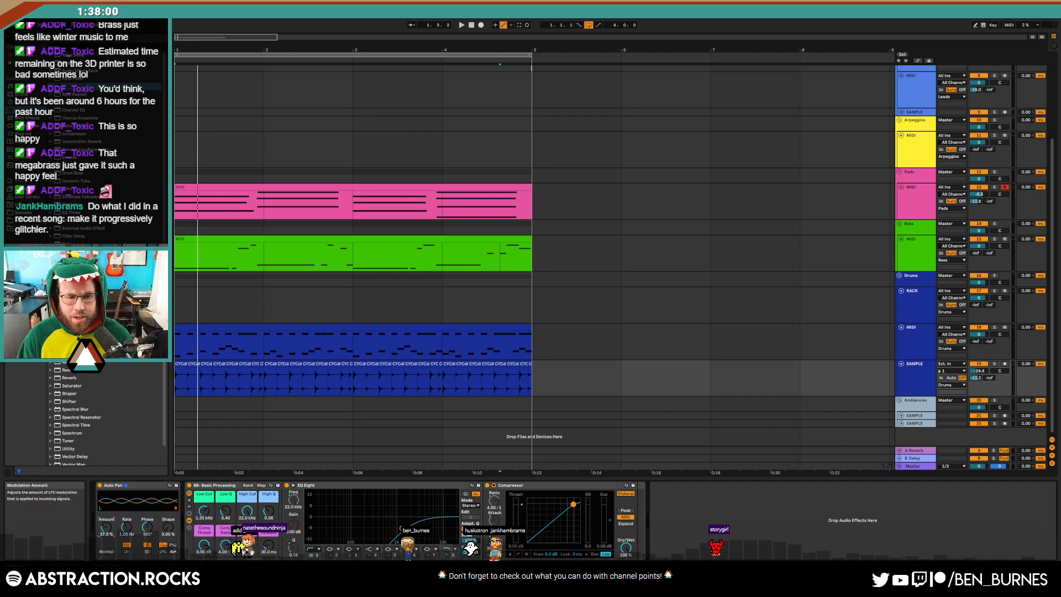
{"action": "left_click_drag", "start_coordinate": [106, 528], "coordinate": [112, 532]}
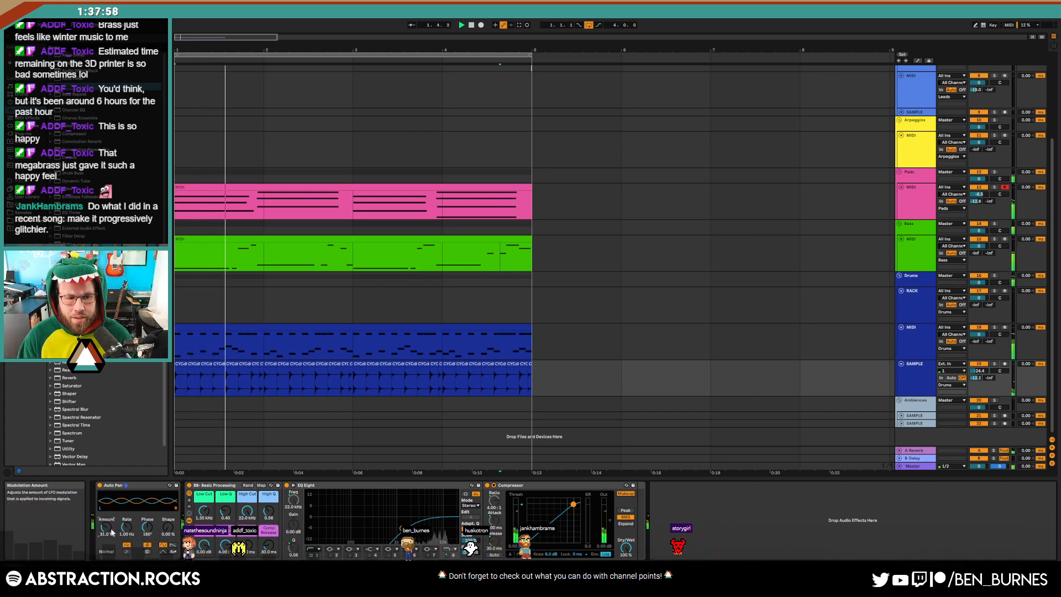
Inspect the drum MIDI track's sliced sample waveform during playback, and check the Pads clip and the deactivated Leads clip
{"action": "left_click", "coordinate": [180, 342]}
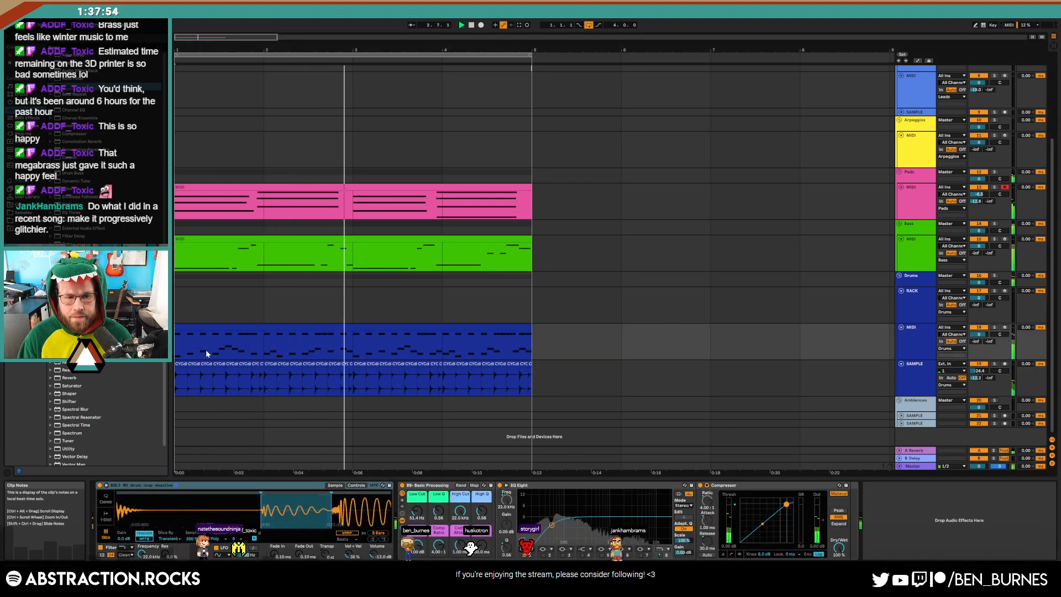
{"action": "left_click_drag", "start_coordinate": [211, 503], "coordinate": [210, 450]}
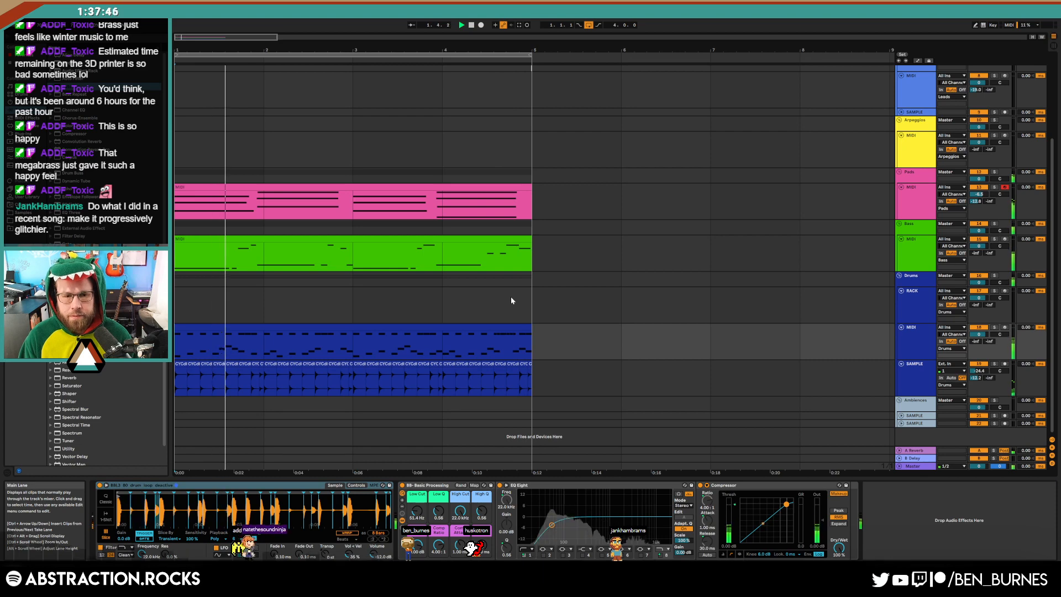
{"action": "scroll", "coordinate": [503, 270], "scroll_direction": "up", "scroll_amount": 6}
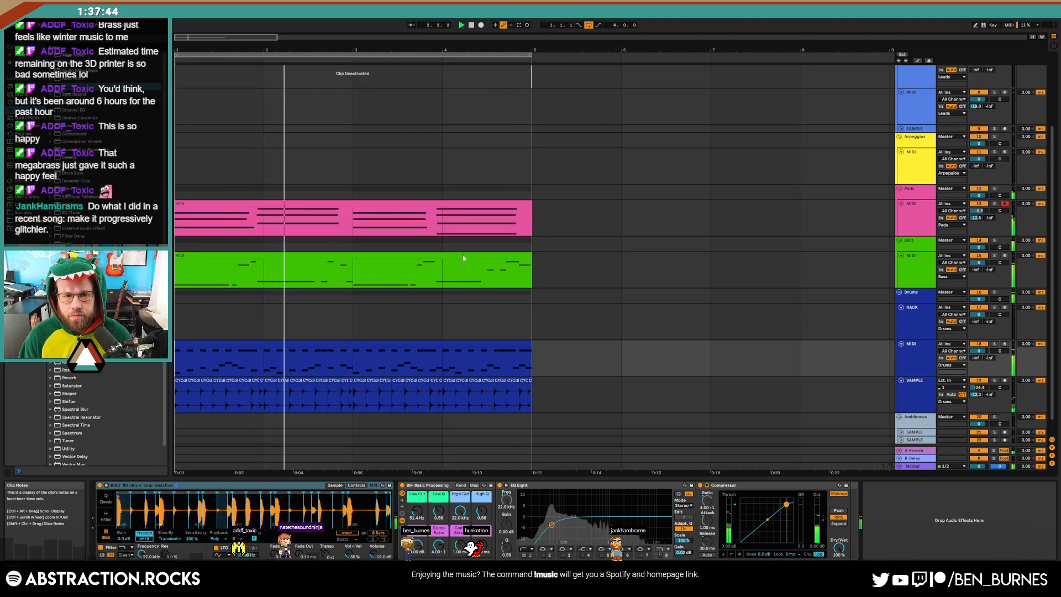
{"action": "left_click", "coordinate": [445, 288]}
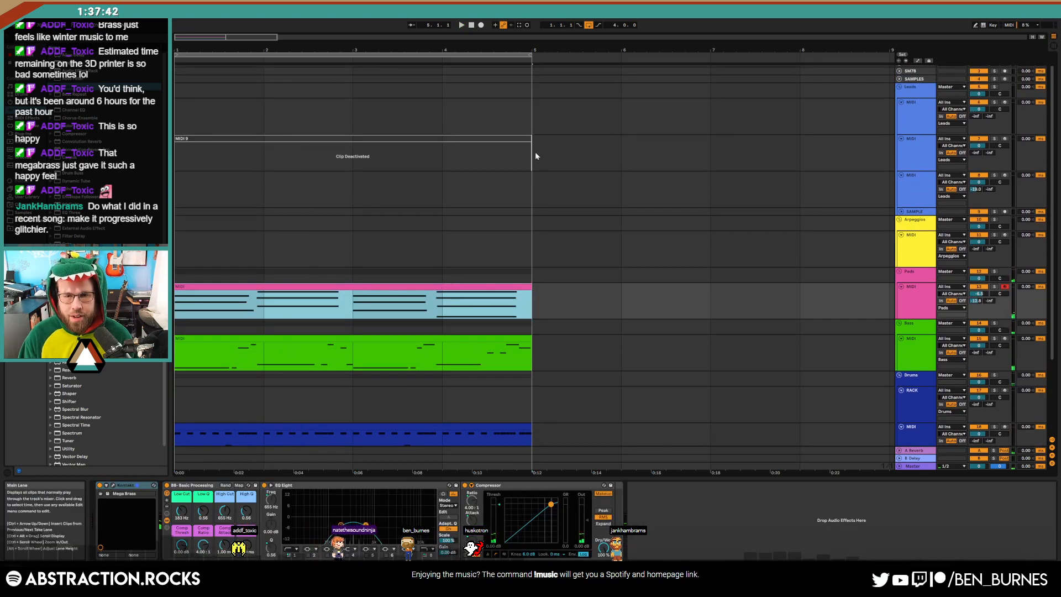
{"action": "left_click", "coordinate": [486, 141]}
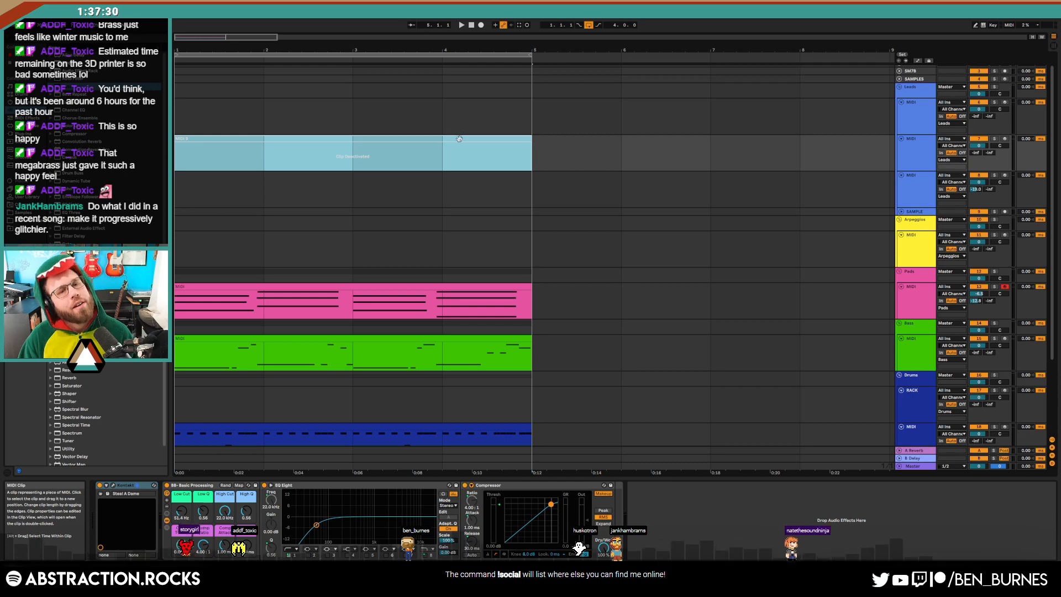
Unfold the first SAMPLE track in the Ambiences group
{"action": "scroll", "coordinate": [516, 228], "scroll_direction": "down", "scroll_amount": 3}
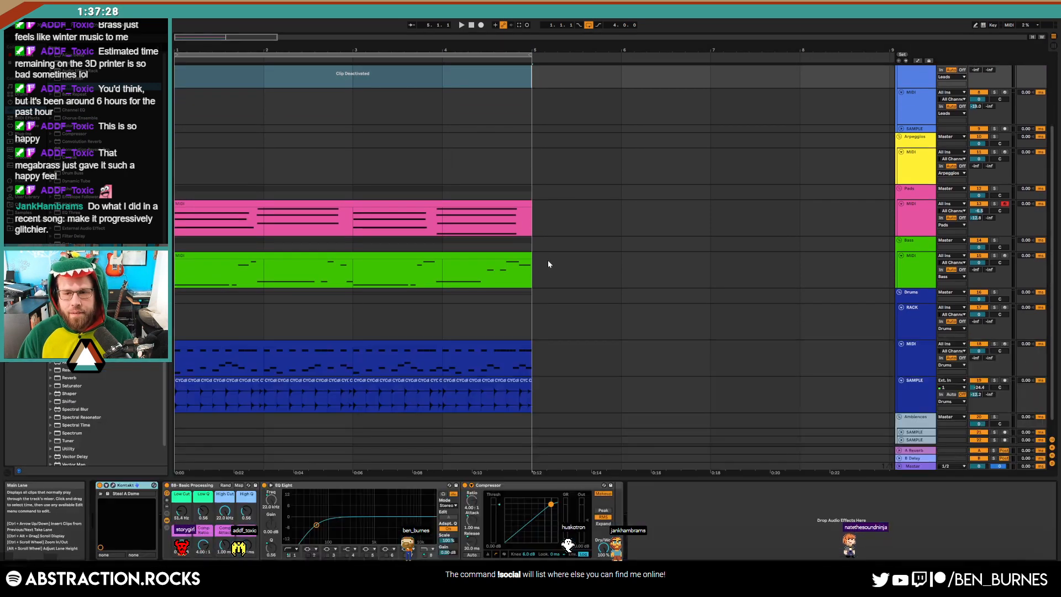
{"action": "scroll", "coordinate": [549, 261], "scroll_direction": "down", "scroll_amount": 1}
{"action": "left_click", "coordinate": [903, 418]}
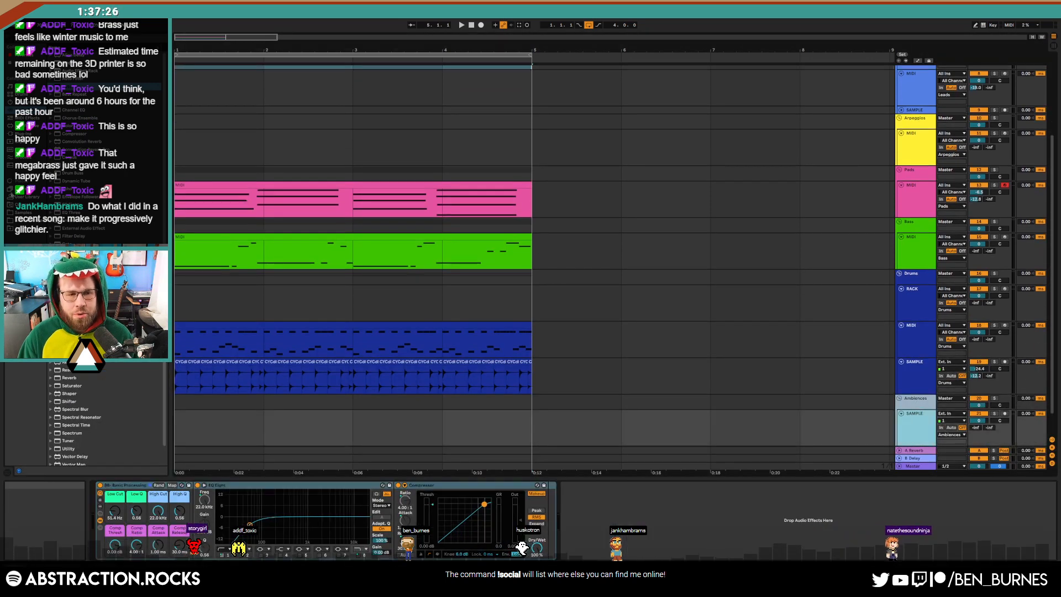
Browse the sample library for an ambience and place Ambient Noise 2 at the start of the Ambiences group's first SAMPLE track
{"action": "left_click", "coordinate": [60, 39]}
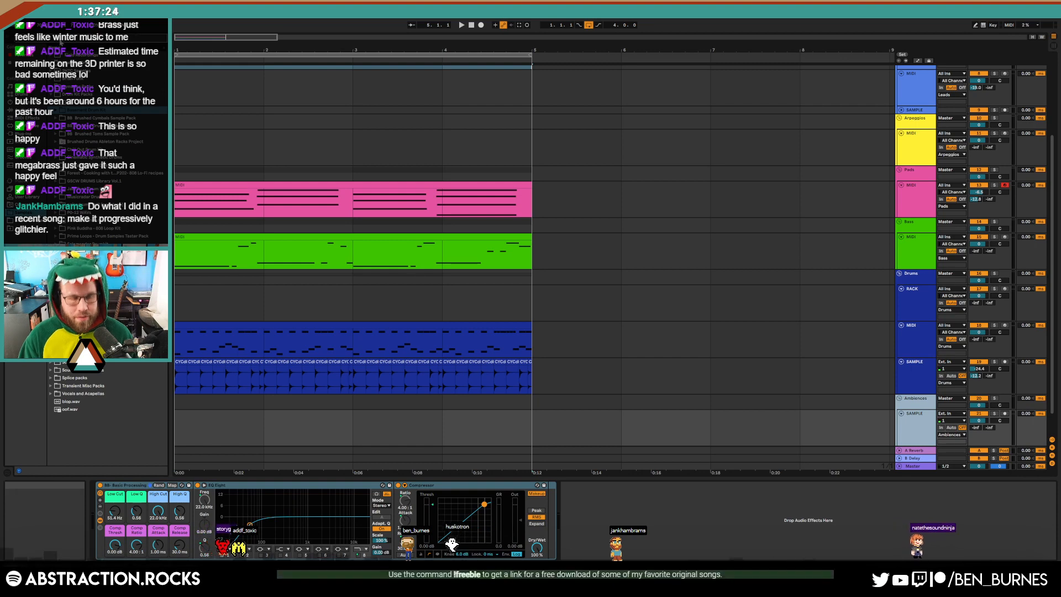
{"action": "type", "text": "rain"}
{"action": "left_click", "coordinate": [51, 55]}
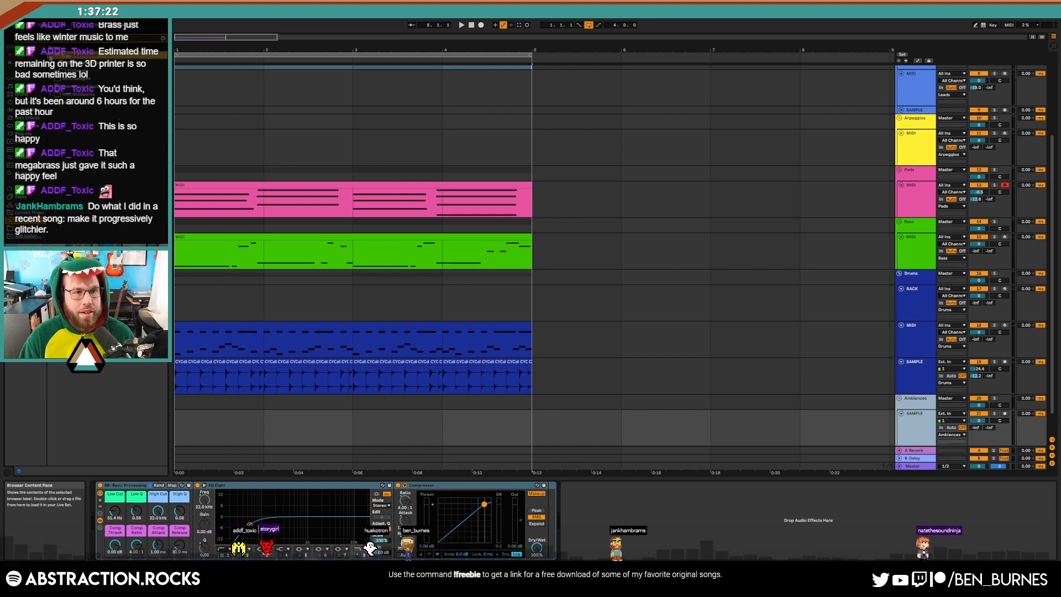
{"action": "left_click", "coordinate": [62, 87]}
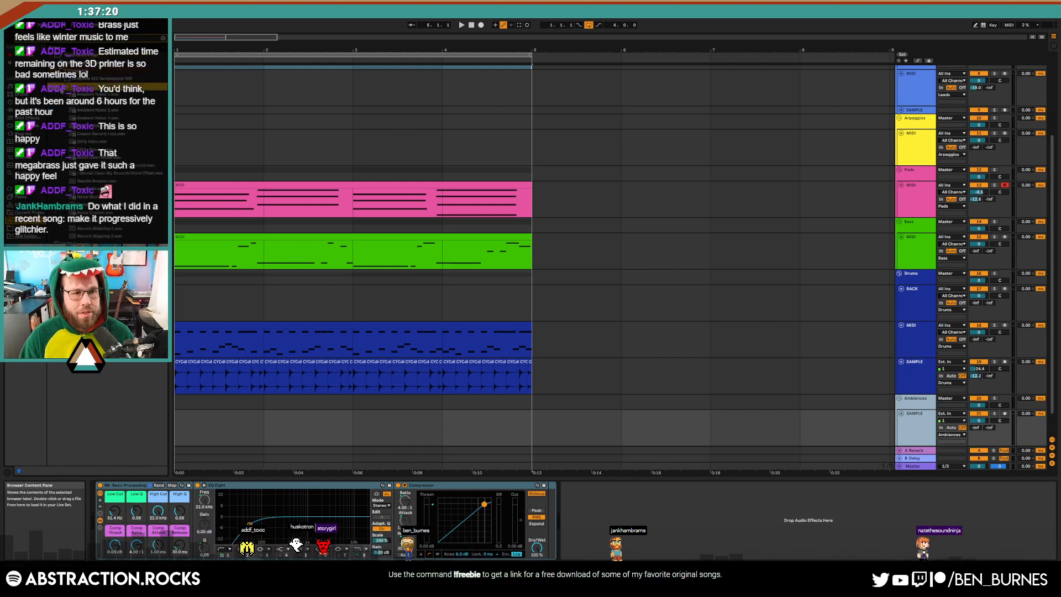
{"action": "left_click", "coordinate": [97, 103]}
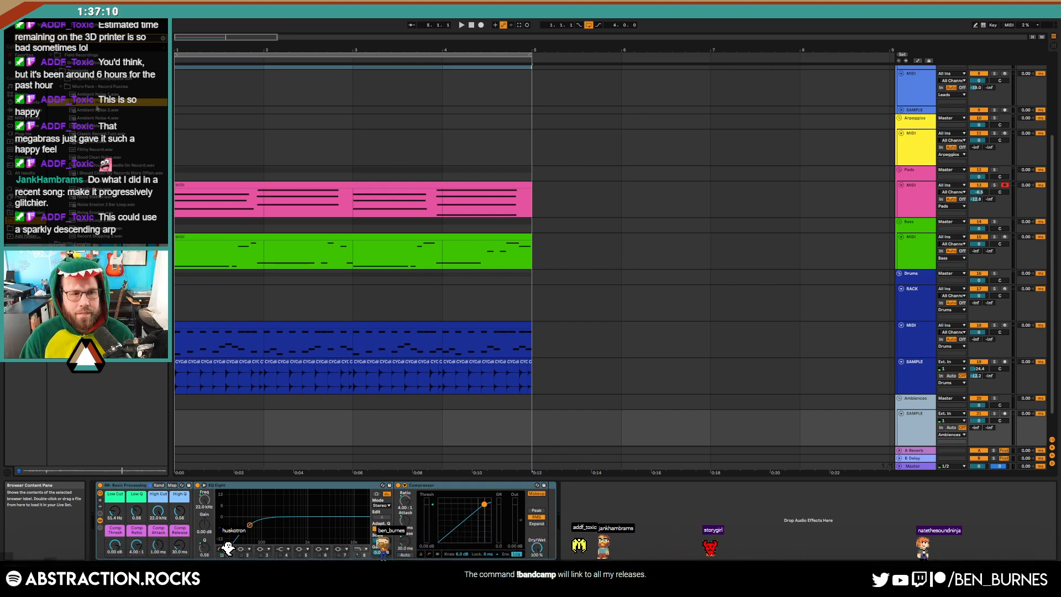
{"action": "left_click_drag", "start_coordinate": [97, 103], "coordinate": [244, 411]}
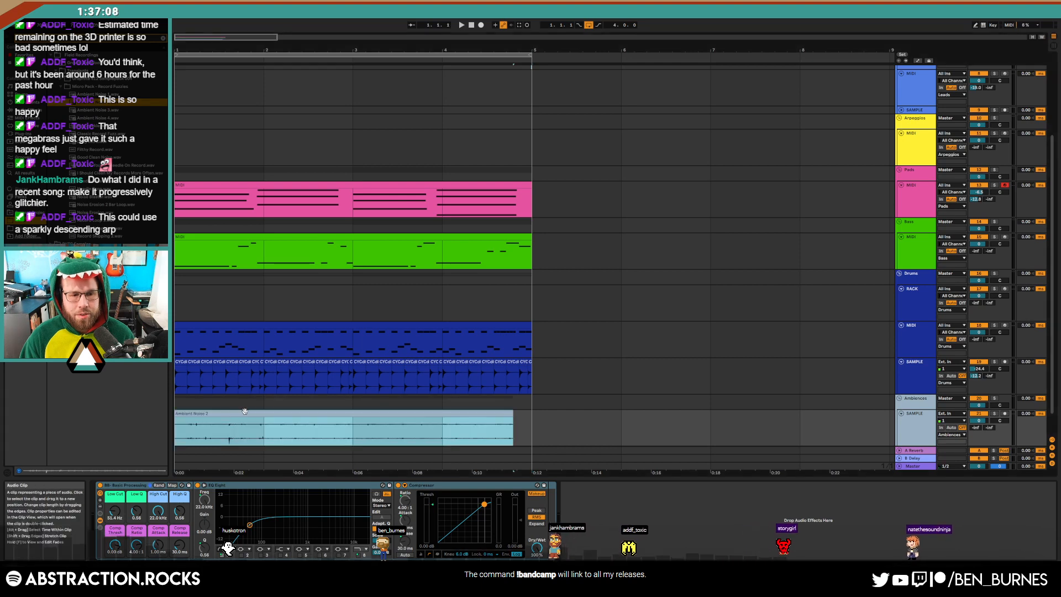
Turn on warping and looping for the Ambient Noise 2 clip and extend it to about bar 57 during playback
{"action": "double_click", "coordinate": [245, 411]}
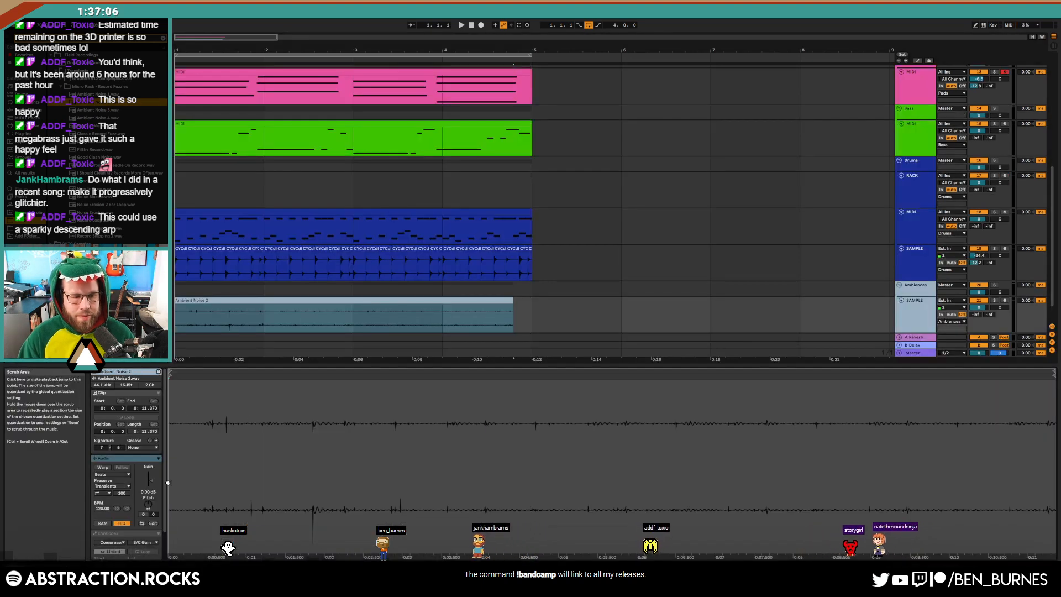
{"action": "left_click", "coordinate": [103, 467]}
{"action": "left_click", "coordinate": [136, 418]}
{"action": "key", "text": "space"}
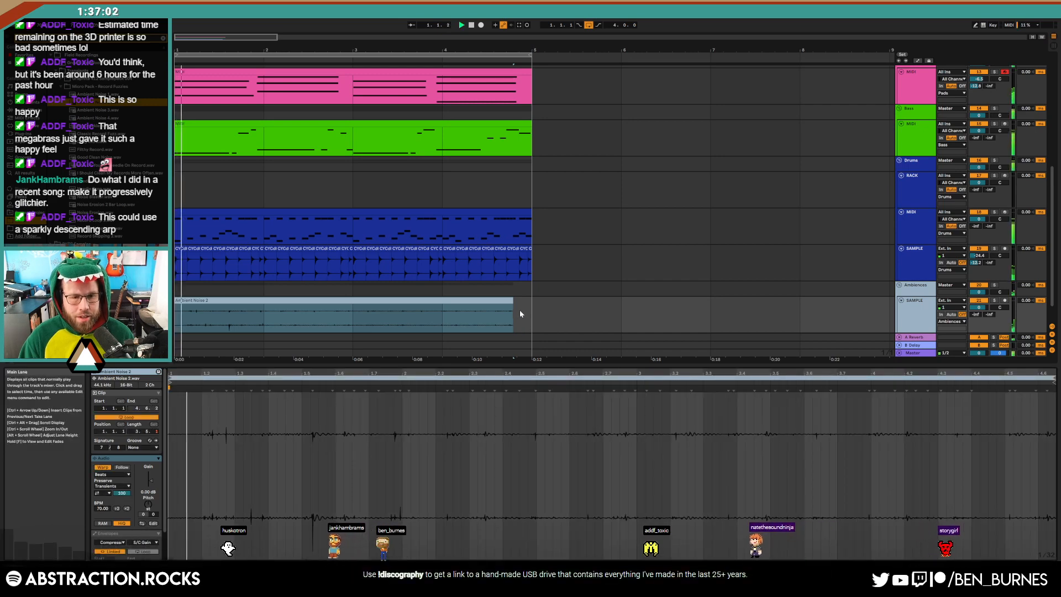
{"action": "left_click_drag", "start_coordinate": [513, 302], "coordinate": [954, 304]}
{"action": "scroll", "coordinate": [642, 311], "scroll_direction": "down", "scroll_amount": 1}
{"action": "scroll", "coordinate": [619, 309], "scroll_direction": "down", "scroll_amount": 5}
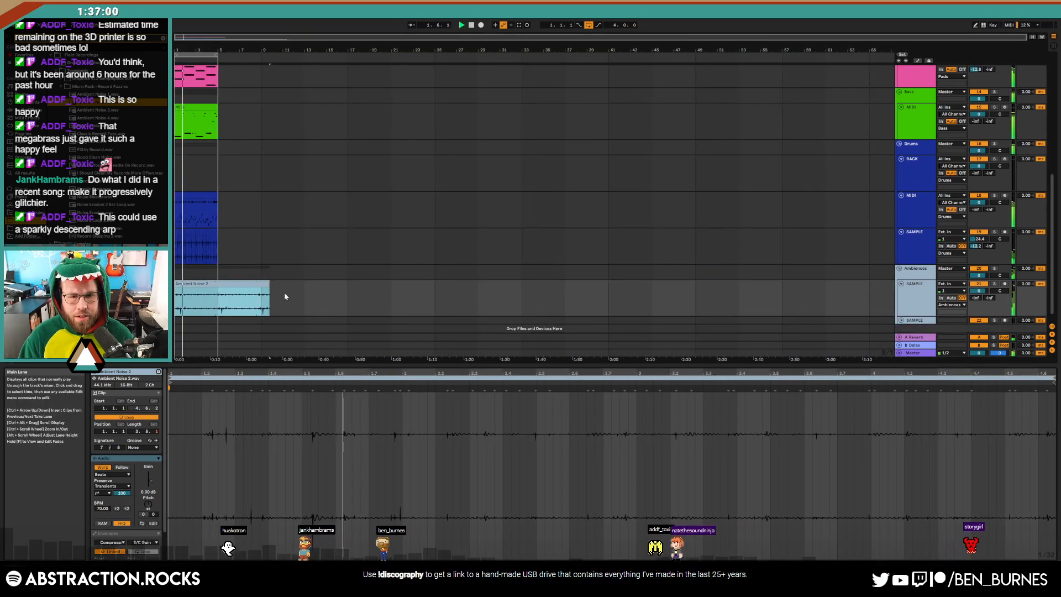
{"action": "left_click_drag", "start_coordinate": [268, 307], "coordinate": [801, 308]}
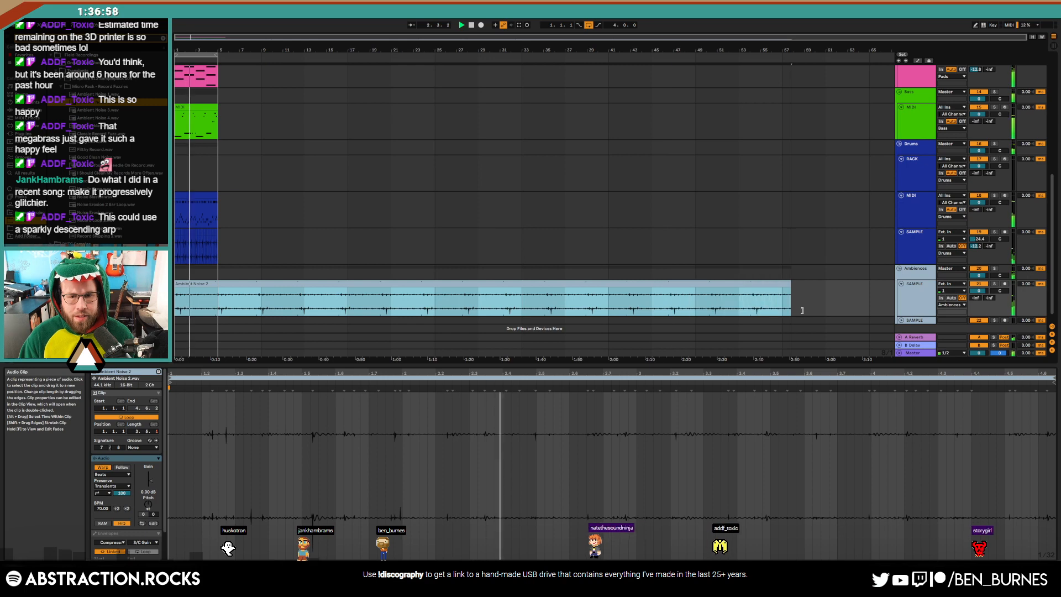
Raise the ambience track's low cut, lower its compressor threshold to about -3 dB, and set the track volume to about -4.8 dB
{"action": "left_click_drag", "start_coordinate": [979, 291], "coordinate": [979, 301]}
{"action": "key", "text": "shift+Tab"}
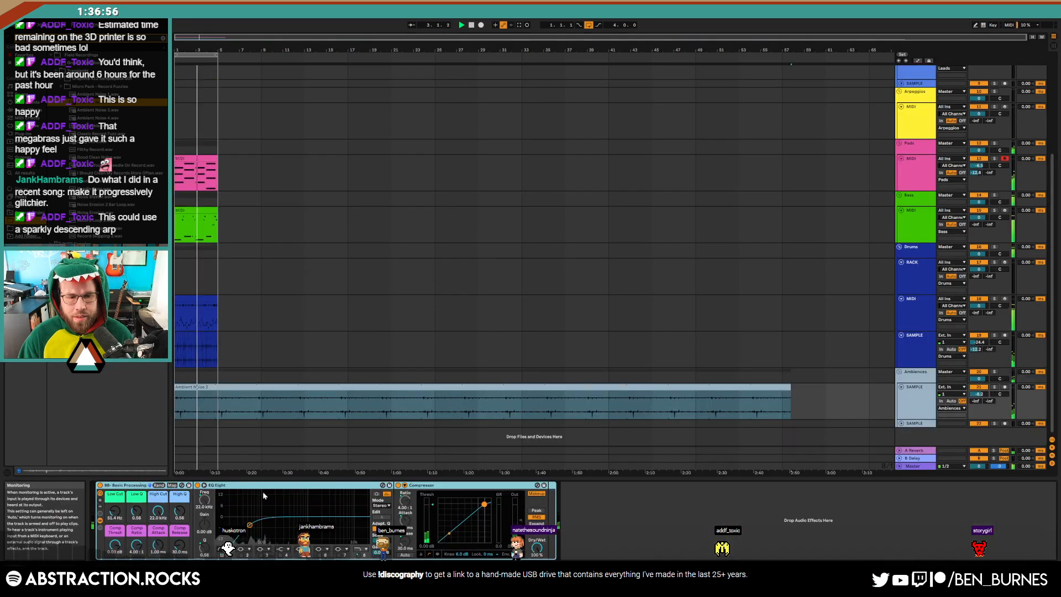
{"action": "left_click_drag", "start_coordinate": [115, 511], "coordinate": [115, 496]}
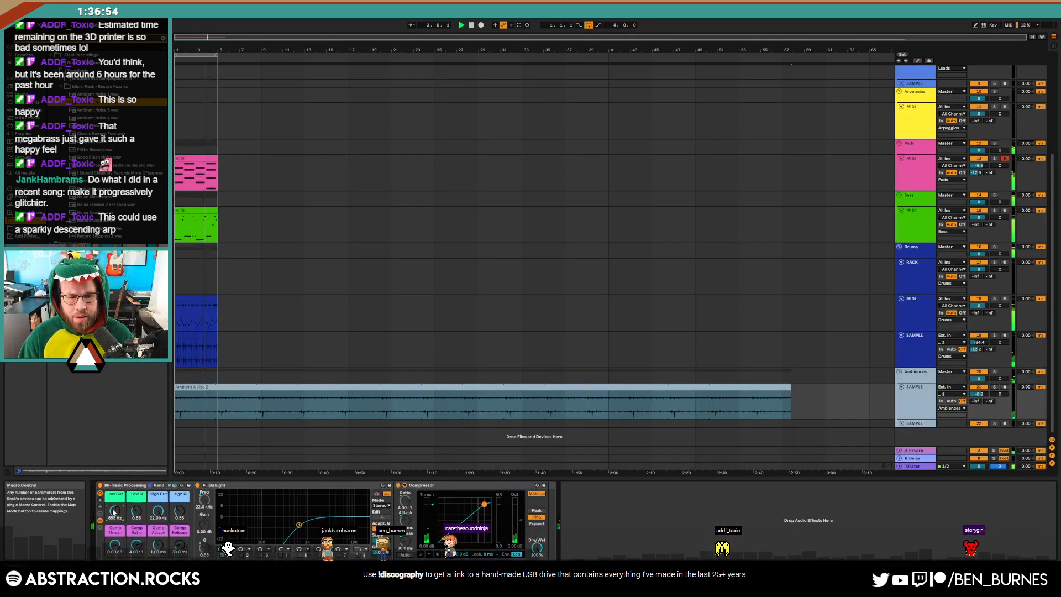
{"action": "left_click_drag", "start_coordinate": [979, 395], "coordinate": [980, 386]}
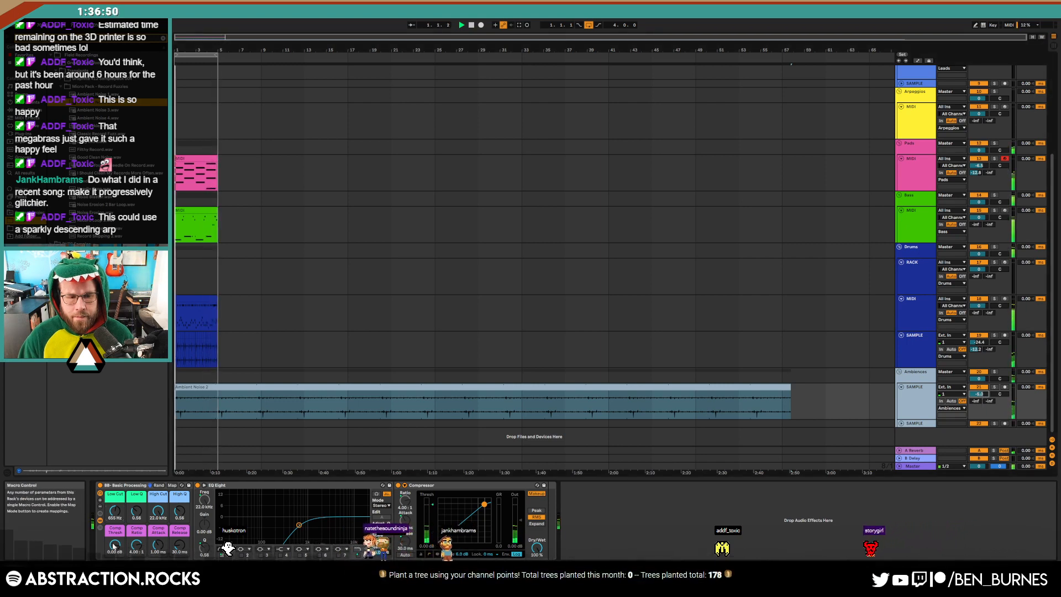
{"action": "mouse_move", "coordinate": [115, 545]}
{"action": "left_mouse_down"}
{"action": "mouse_move", "coordinate": [115, 561]}
{"action": "mouse_move", "coordinate": [114, 549]}
{"action": "left_mouse_up"}
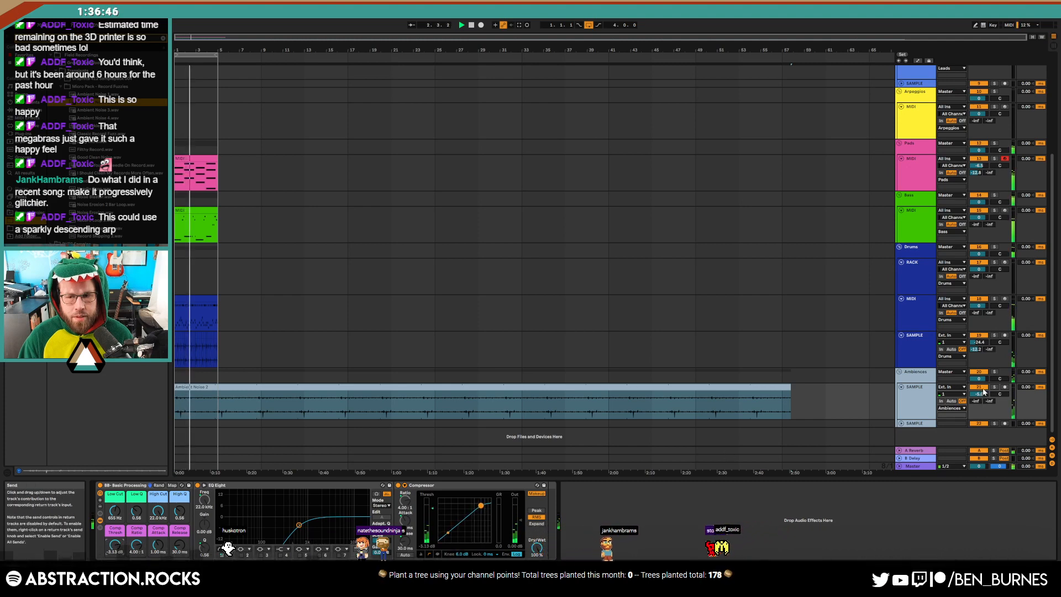
{"action": "left_click_drag", "start_coordinate": [980, 394], "coordinate": [979, 395]}
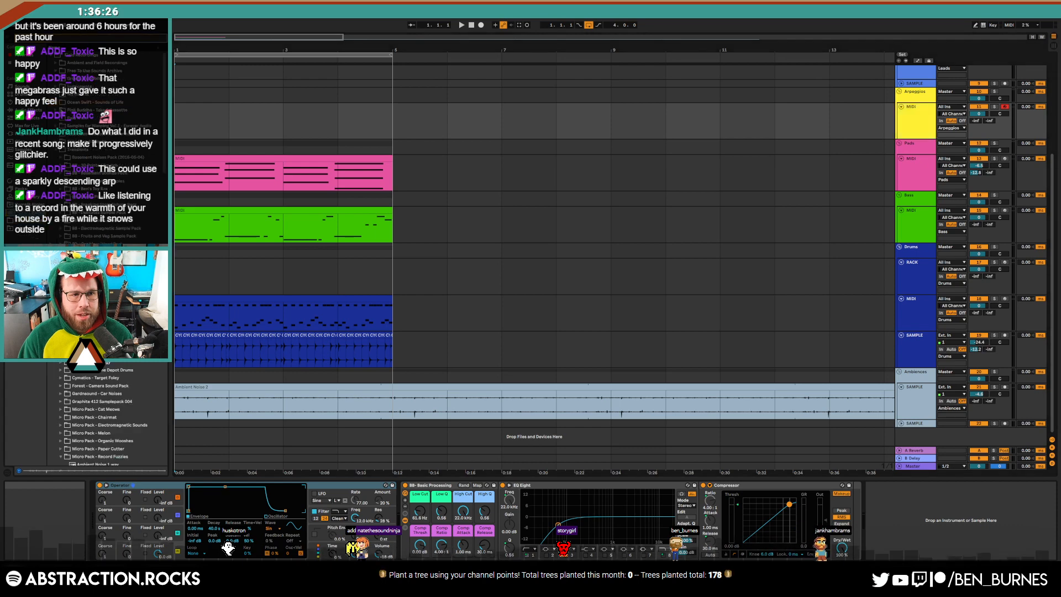
Add ValhallaShimmer after Operator on the Arpeggios group's MIDI track and move its window over the arrangement
{"action": "left_click", "coordinate": [27, 135]}
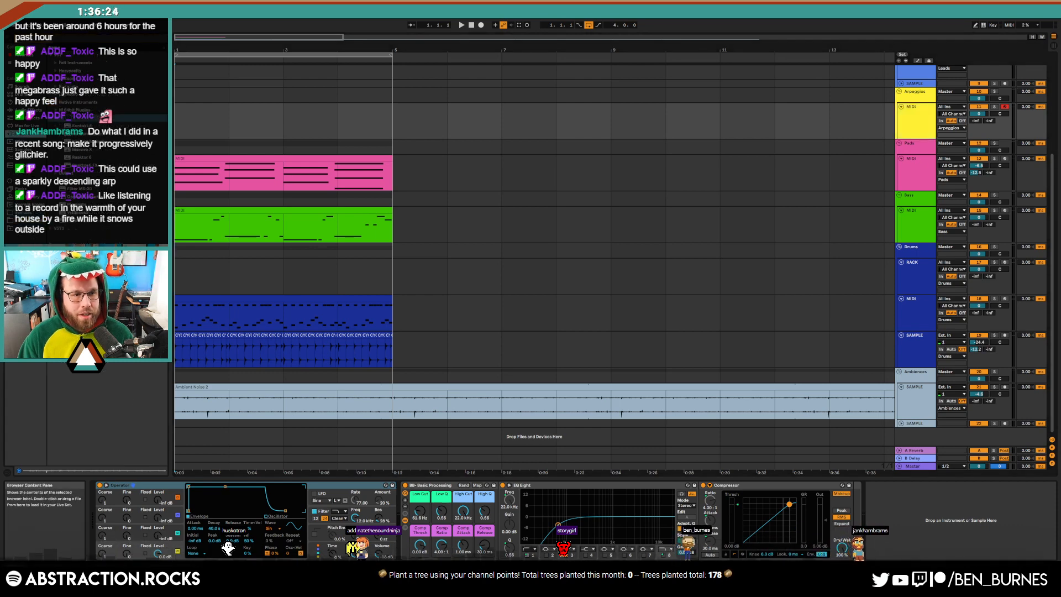
{"action": "left_click", "coordinate": [57, 182]}
{"action": "left_click_drag", "start_coordinate": [94, 151], "coordinate": [399, 501]}
{"action": "left_click_drag", "start_coordinate": [604, 83], "coordinate": [574, 195]}
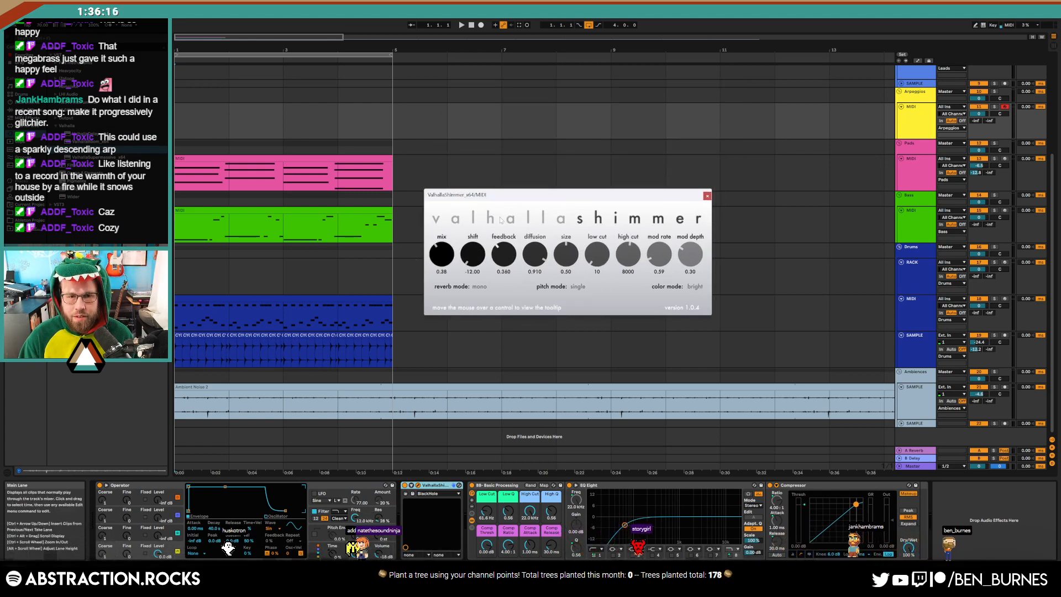
Set ValhallaShimmer to bigStereo reverb, dual pitch and bright color, lower its feedback, and set mix to 0.27 and size to about 0.28
{"action": "left_click_drag", "start_coordinate": [501, 220], "coordinate": [501, 213]}
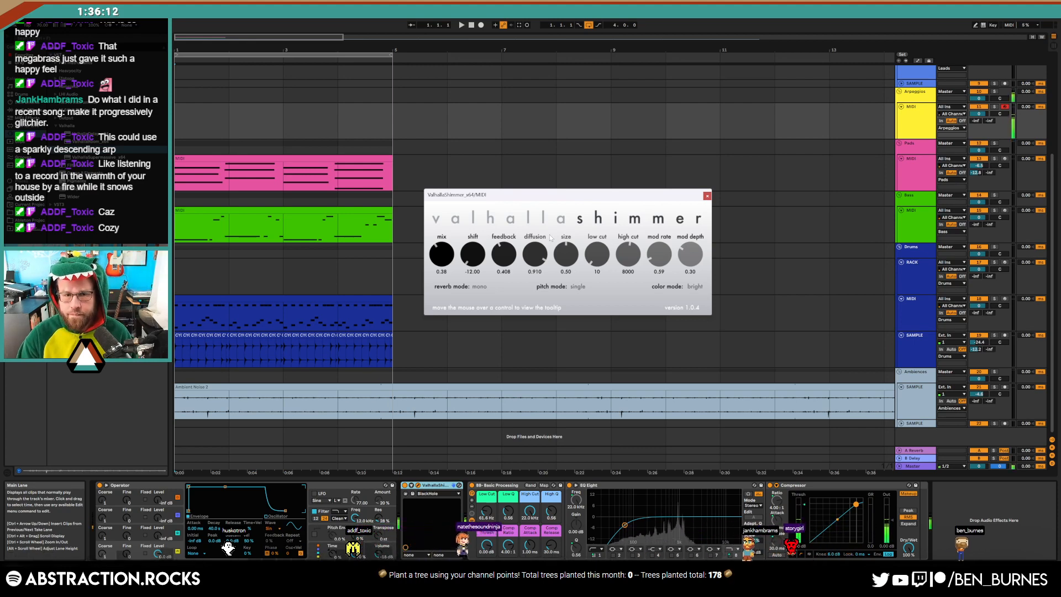
{"action": "left_click", "coordinate": [478, 286]}
{"action": "left_click", "coordinate": [481, 319]}
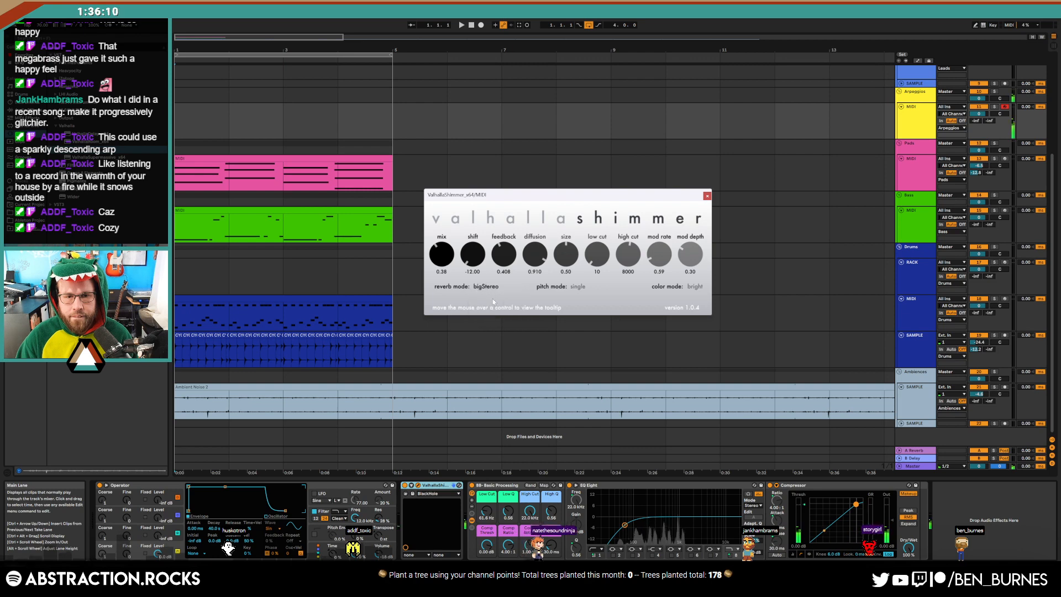
{"action": "left_click", "coordinate": [578, 286]}
{"action": "left_click", "coordinate": [590, 304]}
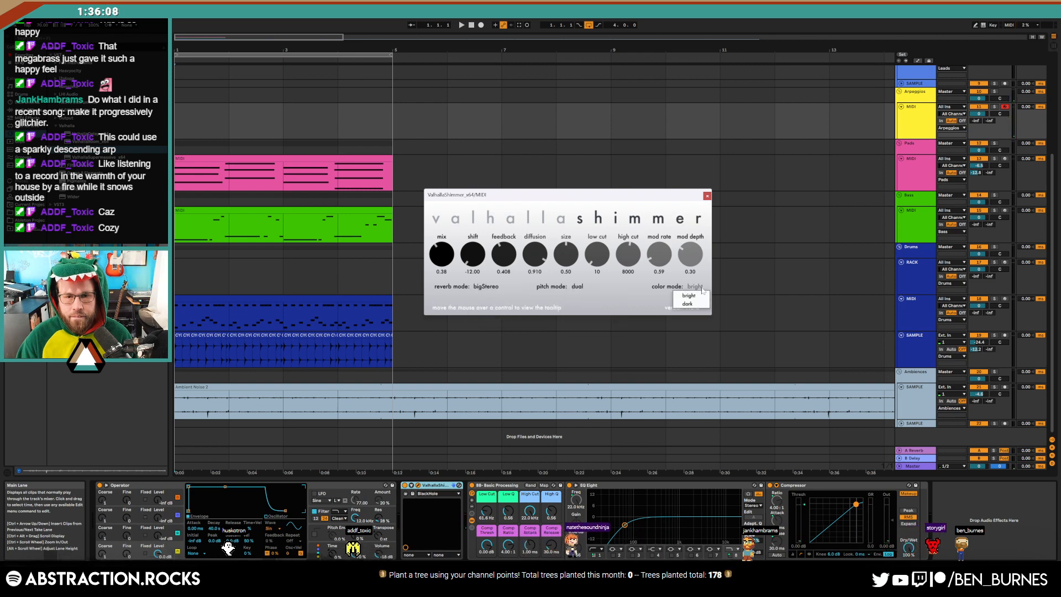
{"action": "left_click", "coordinate": [690, 296]}
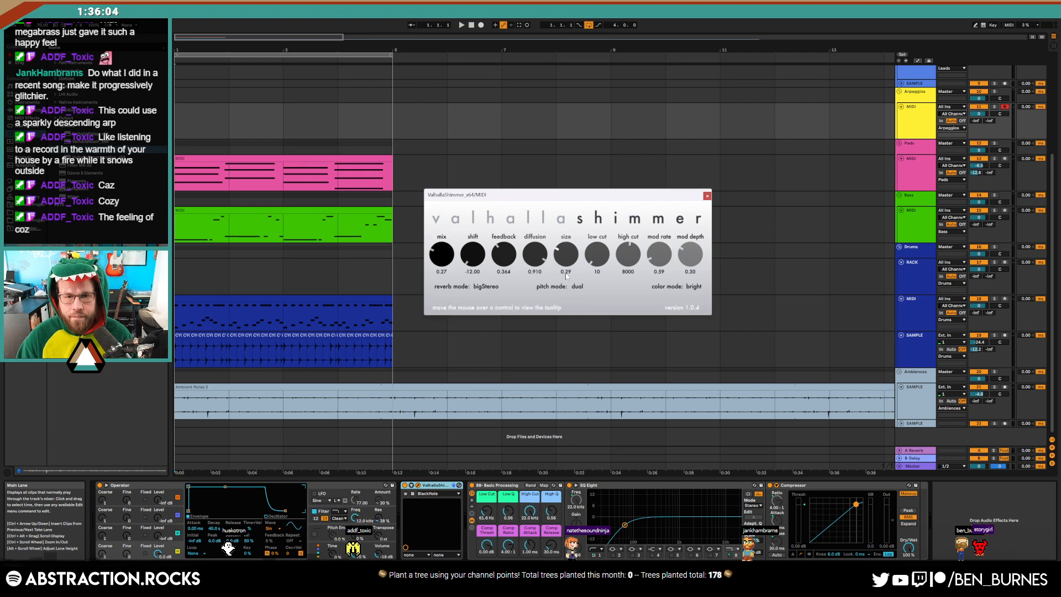
{"action": "left_click", "coordinate": [707, 196]}
Record a sparse arpeggio part on the Arpeggios MIDI track from bar 1 into bar 4 over the looping arrangement
{"action": "left_click", "coordinate": [462, 24]}
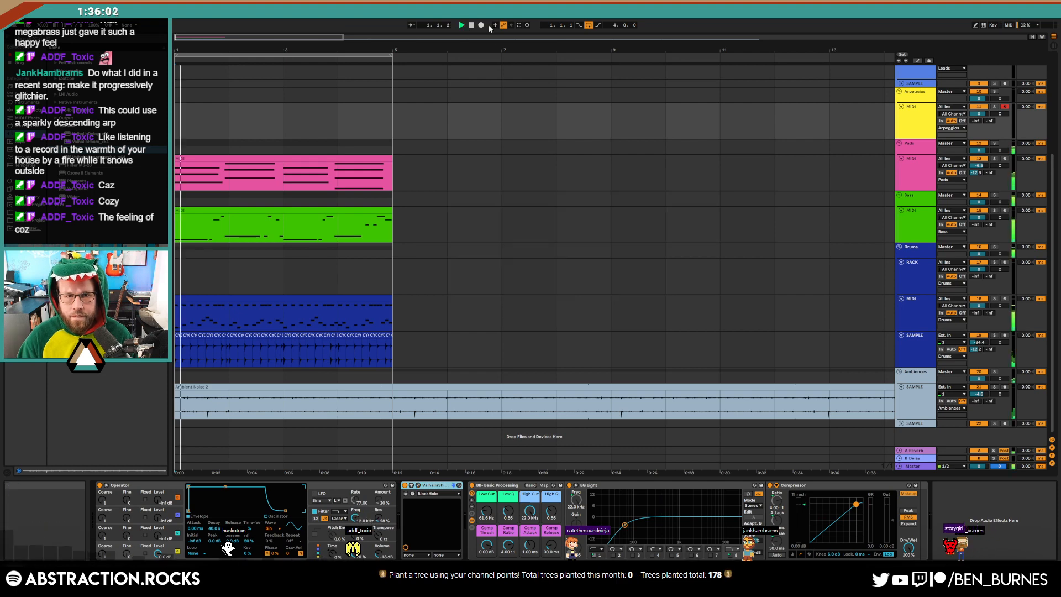
{"action": "left_click", "coordinate": [482, 24]}
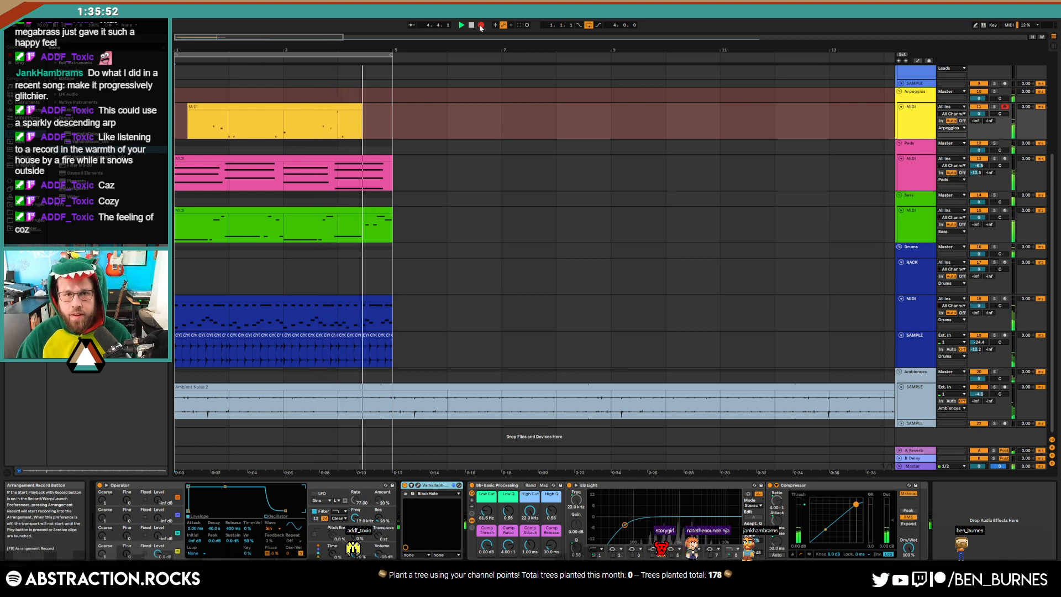
{"action": "left_click", "coordinate": [481, 25]}
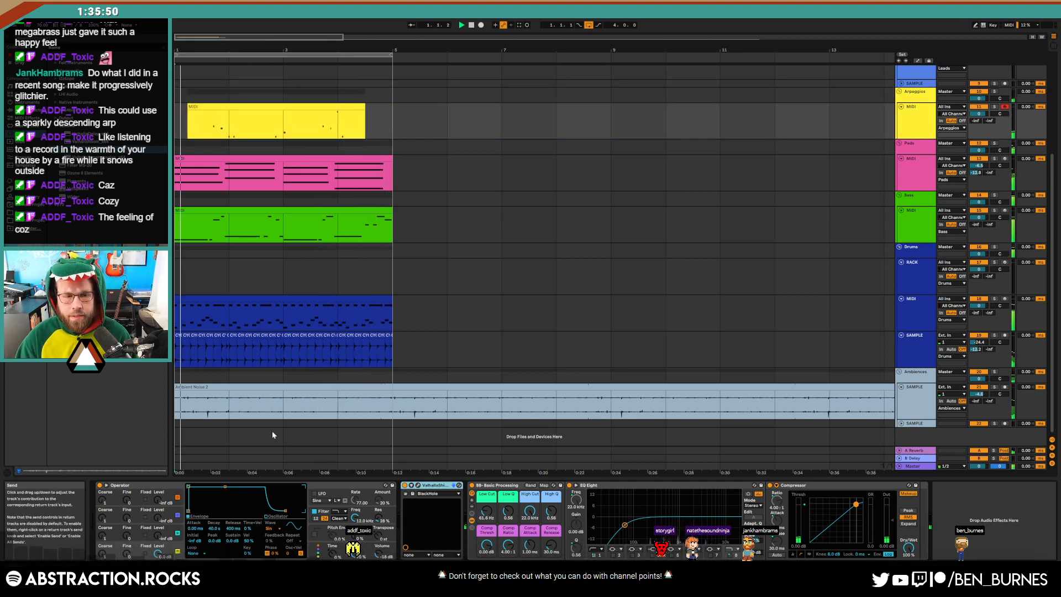
Adjust ValhallaShimmer's mix on the Arpeggios MIDI track while the loop plays
{"action": "left_click", "coordinate": [419, 485]}
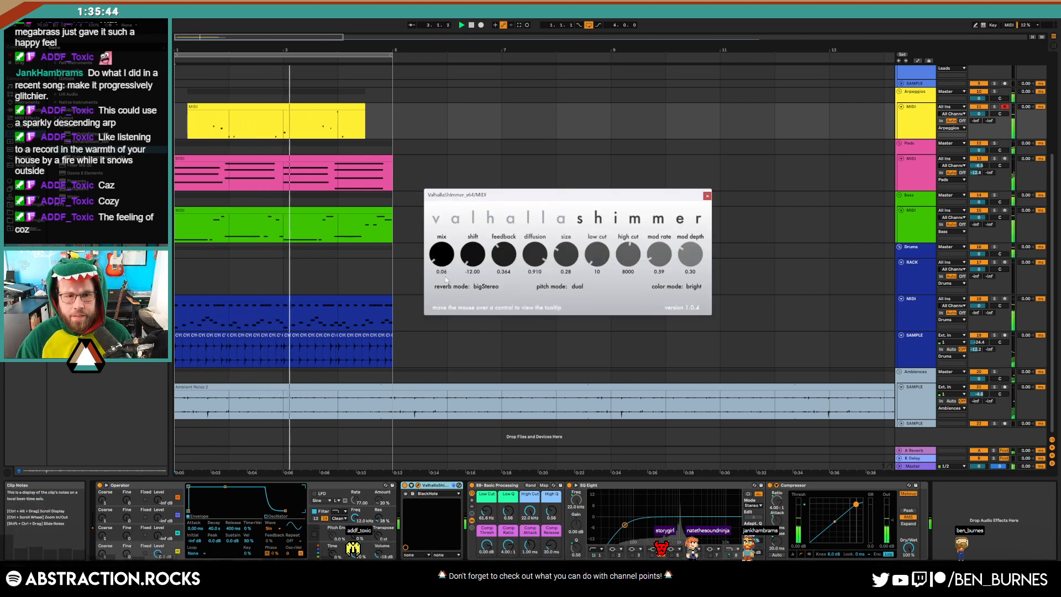
{"action": "left_click_drag", "start_coordinate": [445, 280], "coordinate": [467, 260]}
{"action": "left_click", "coordinate": [708, 197]}
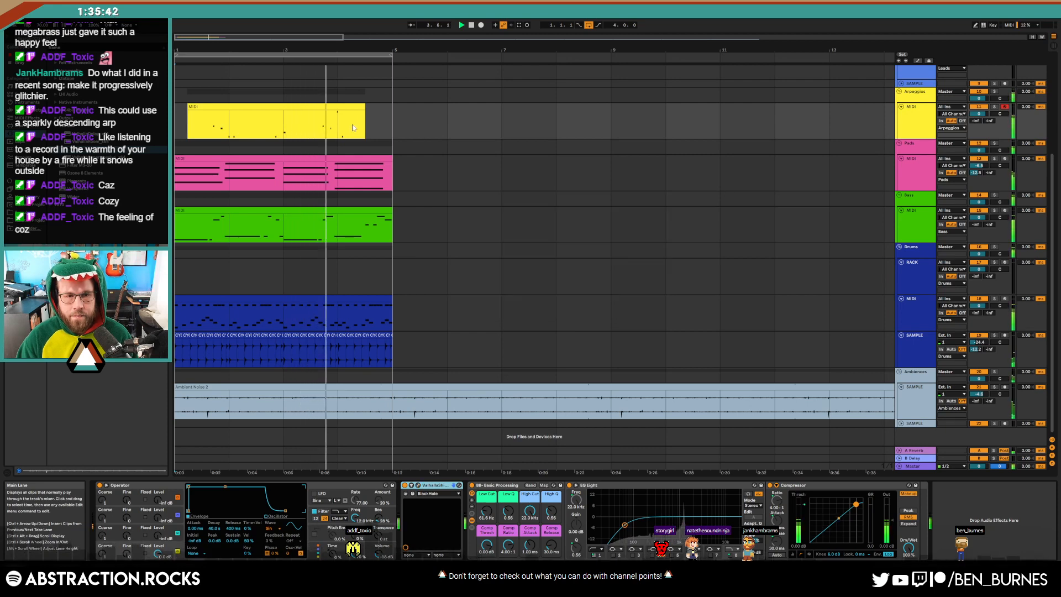
Open the recorded arpeggio clip and lower its highest note, near the start of bar 4, to F5
{"action": "double_click", "coordinate": [332, 106]}
{"action": "left_click", "coordinate": [894, 467]}
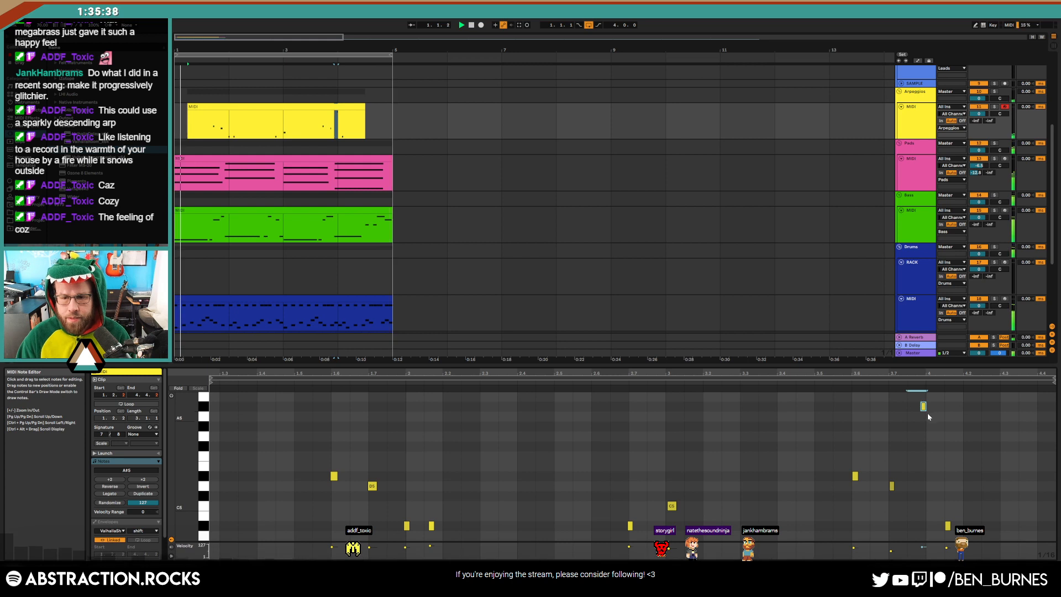
{"action": "key", "text": "Down"}
{"action": "key", "text": "Down"}
{"action": "key", "text": "Down"}
{"action": "key", "text": "Down"}
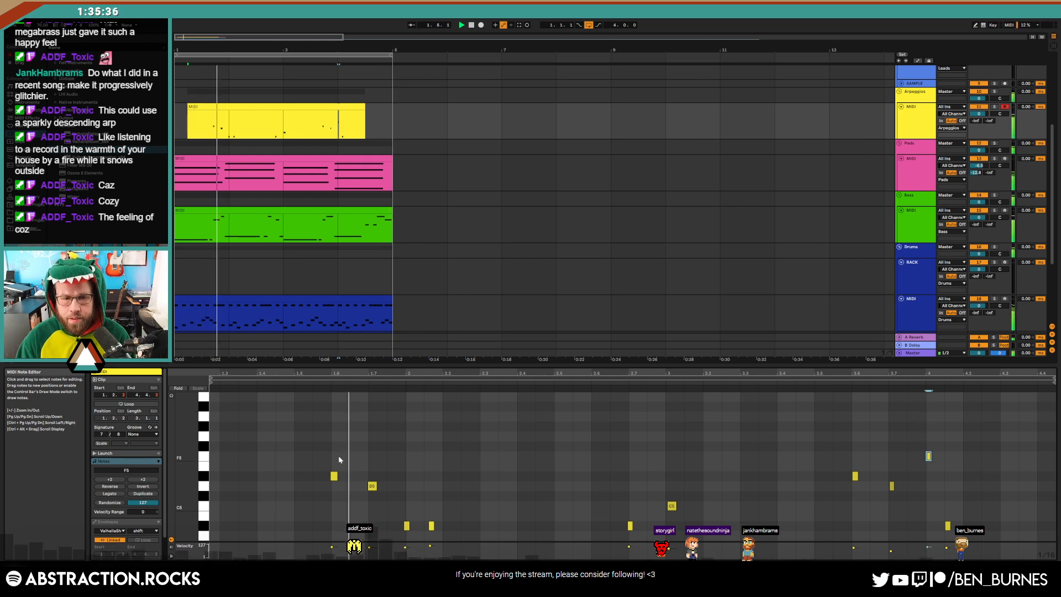
Align the arpeggio notes around bars 2 and 3 to the grid and shift the last A#4 note in bar 4 later
{"action": "left_click_drag", "start_coordinate": [321, 452], "coordinate": [391, 496]}
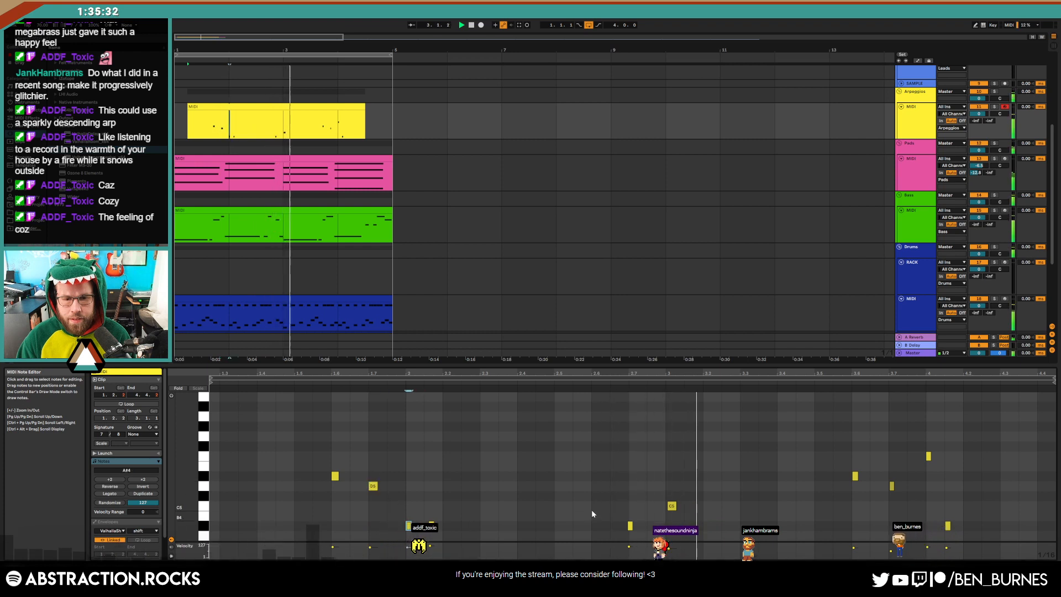
{"action": "left_click", "coordinate": [670, 506]}
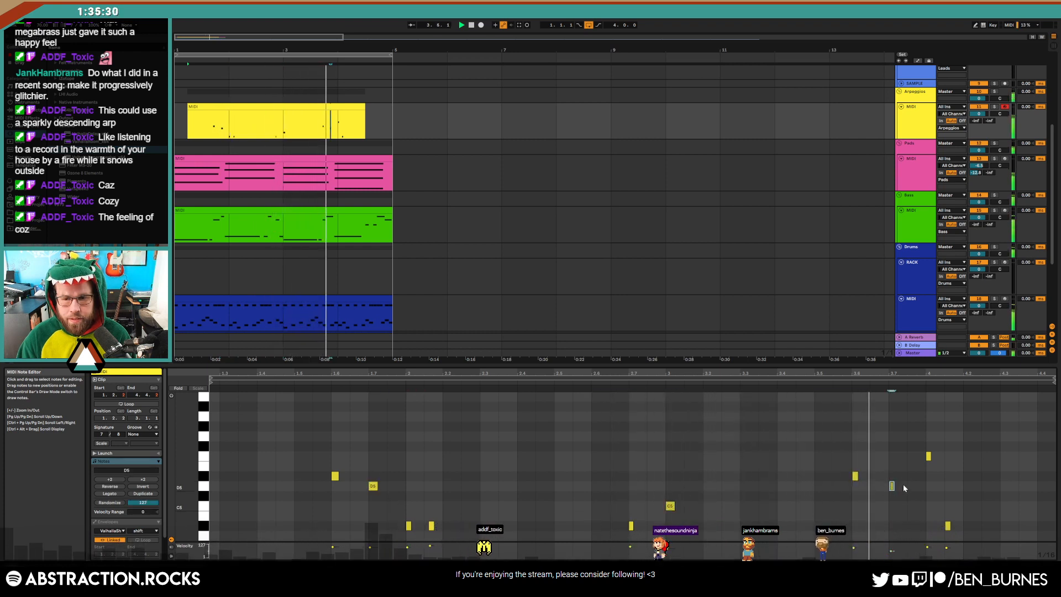
{"action": "left_click", "coordinate": [947, 525]}
{"action": "key", "text": "Right"}
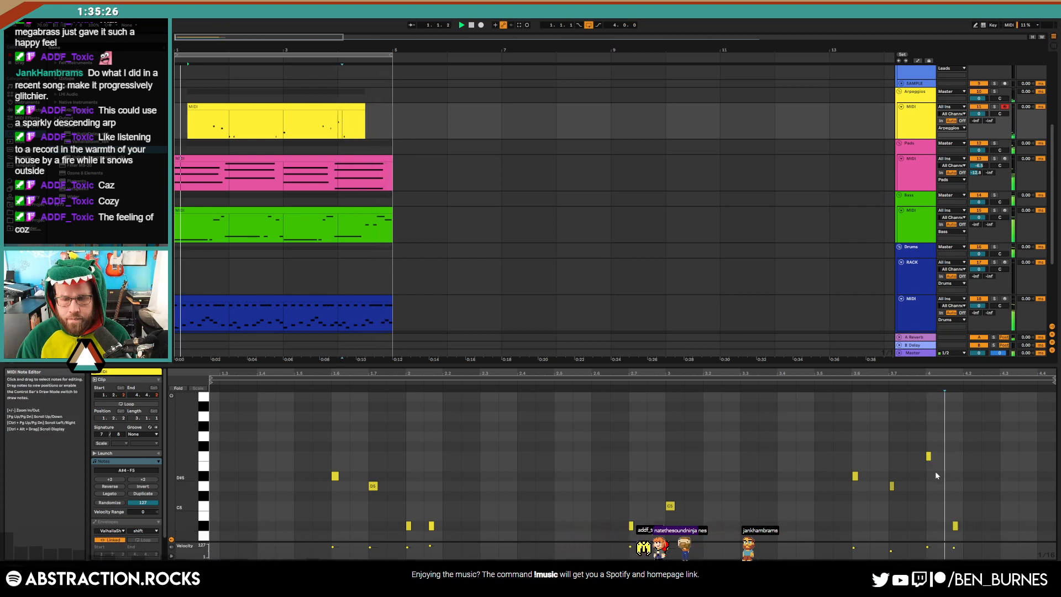
Raise the F5 note at the start of bar 4 to G#5
{"action": "left_click_drag", "start_coordinate": [920, 436], "coordinate": [940, 471]}
{"action": "key", "text": "Up"}
{"action": "key", "text": "Up"}
{"action": "key", "text": "Up"}
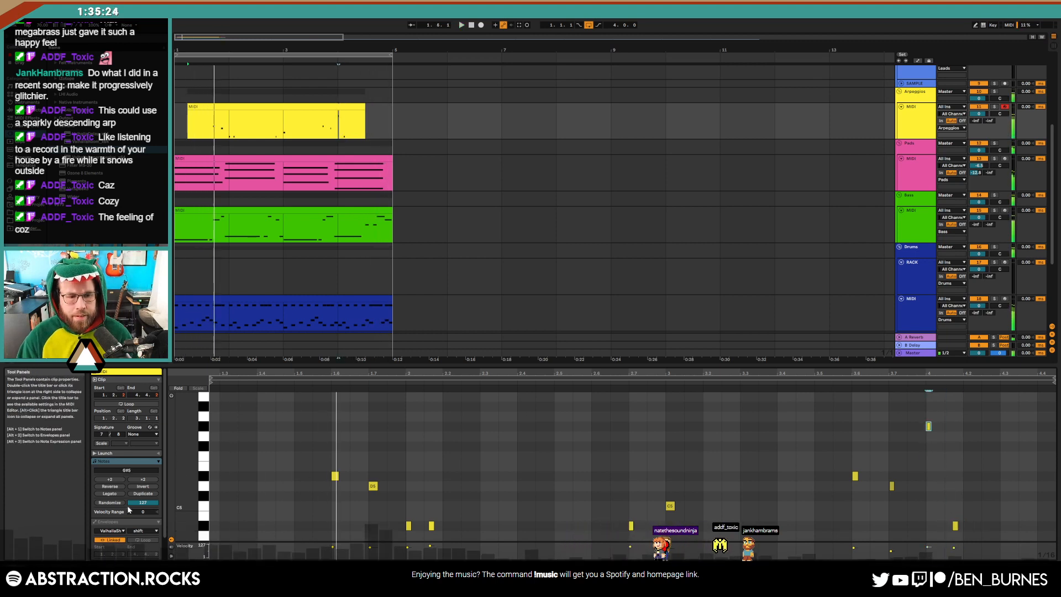
Apply the Logic 16 Swing groove to the arpeggio clip and nudge the off-beat A#4 notes in bars 2 and 4 slightly earlier
{"action": "left_click", "coordinate": [150, 447]}
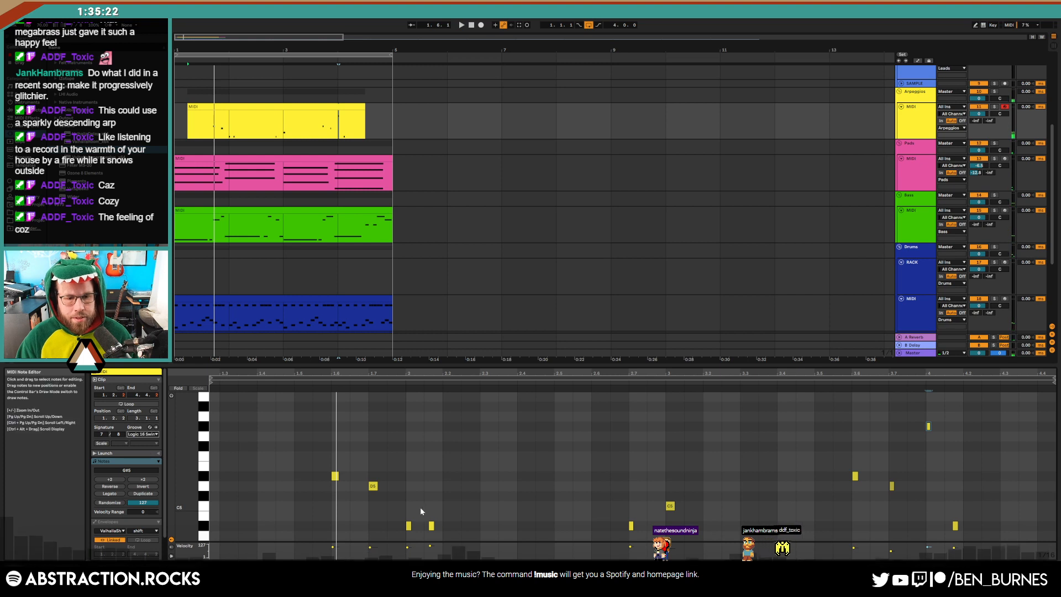
{"action": "left_click_drag", "start_coordinate": [420, 508], "coordinate": [466, 534]}
{"action": "key", "text": "Left"}
{"action": "left_click_drag", "start_coordinate": [943, 495], "coordinate": [970, 539]}
{"action": "key", "text": "Left"}
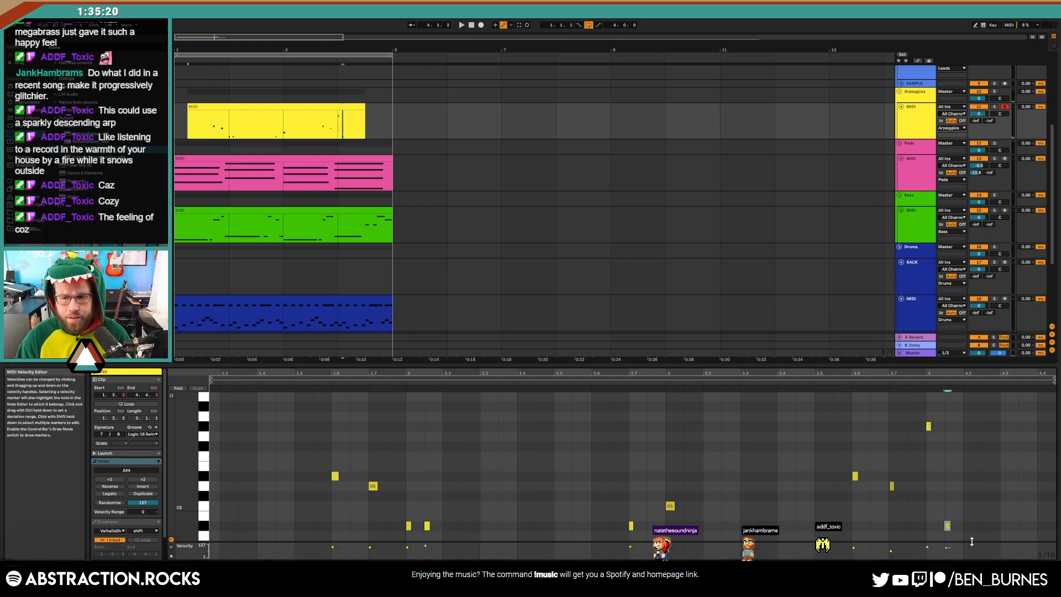
{"action": "key", "text": "space"}
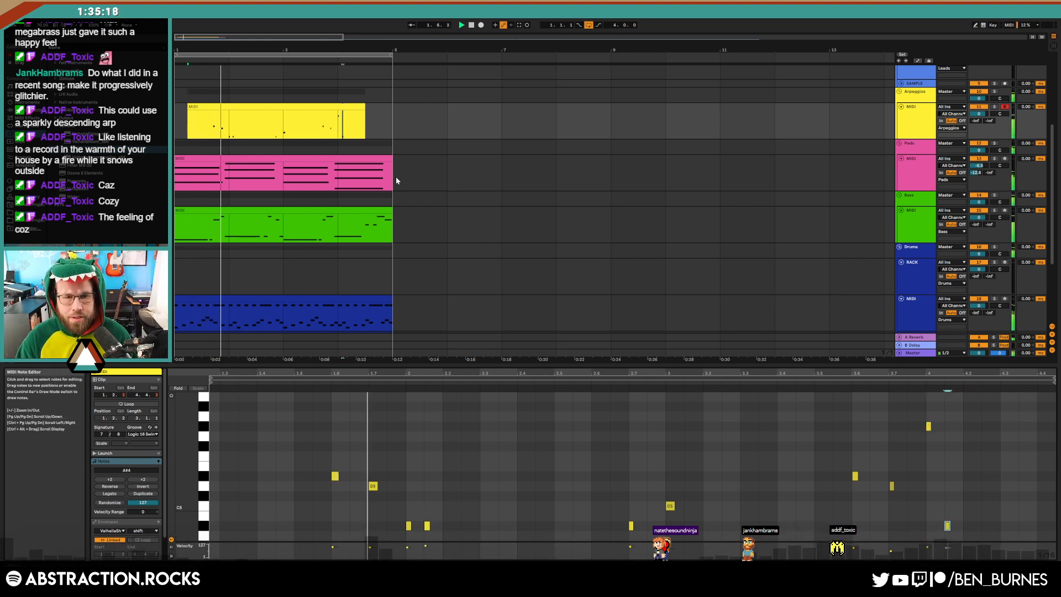
{"action": "key", "text": "shift+Tab"}
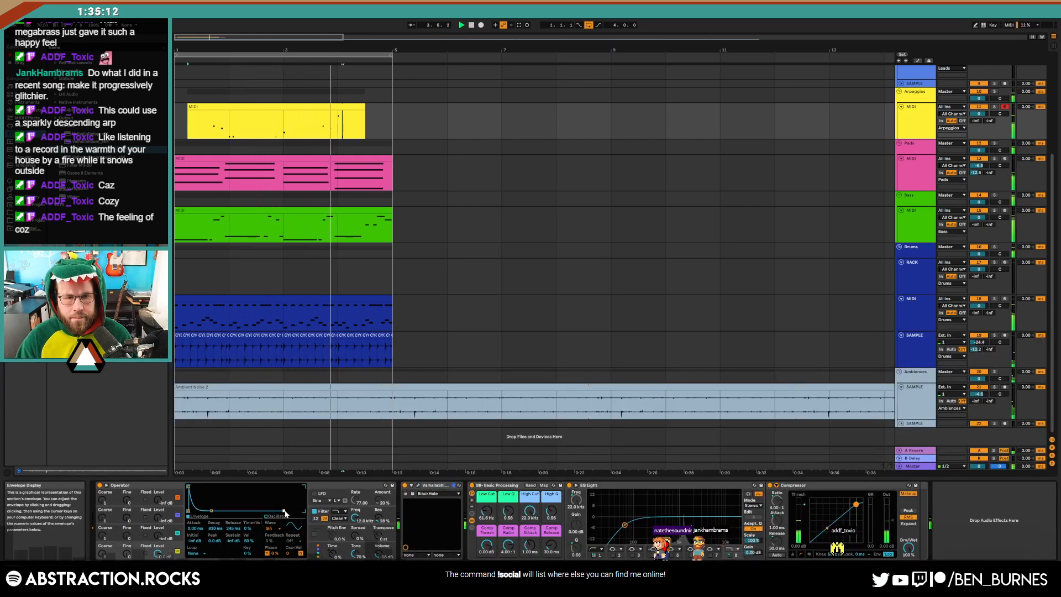
Raise the highest arpeggio note at the start of bar 4 to A#5 and shift the C5 note at bar 3 slightly earlier
{"action": "key", "text": "shift+Tab"}
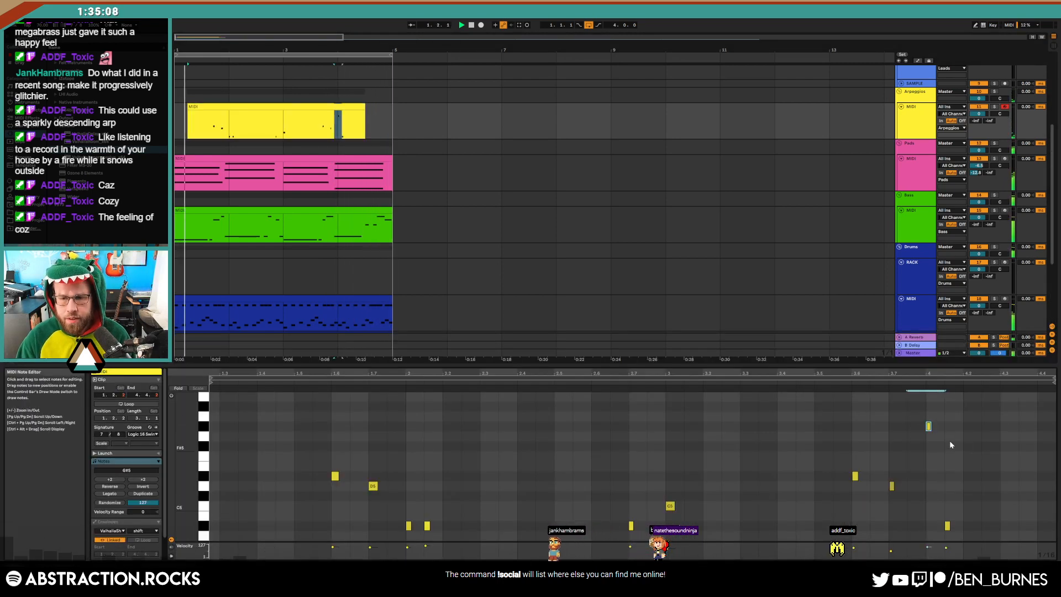
{"action": "key", "text": "Up"}
{"action": "key", "text": "Up"}
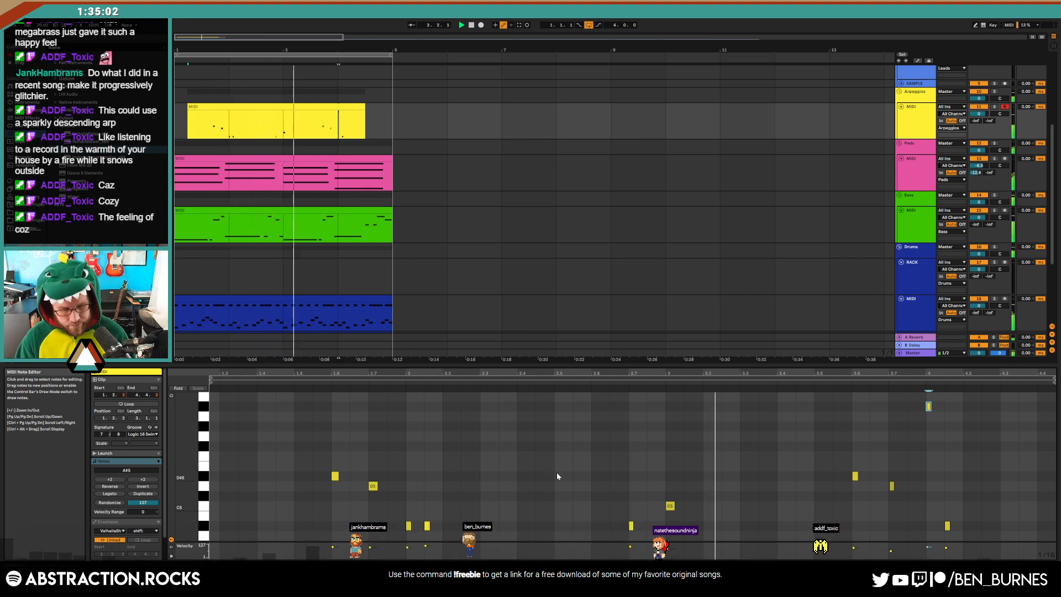
{"action": "left_click_drag", "start_coordinate": [698, 500], "coordinate": [651, 505]}
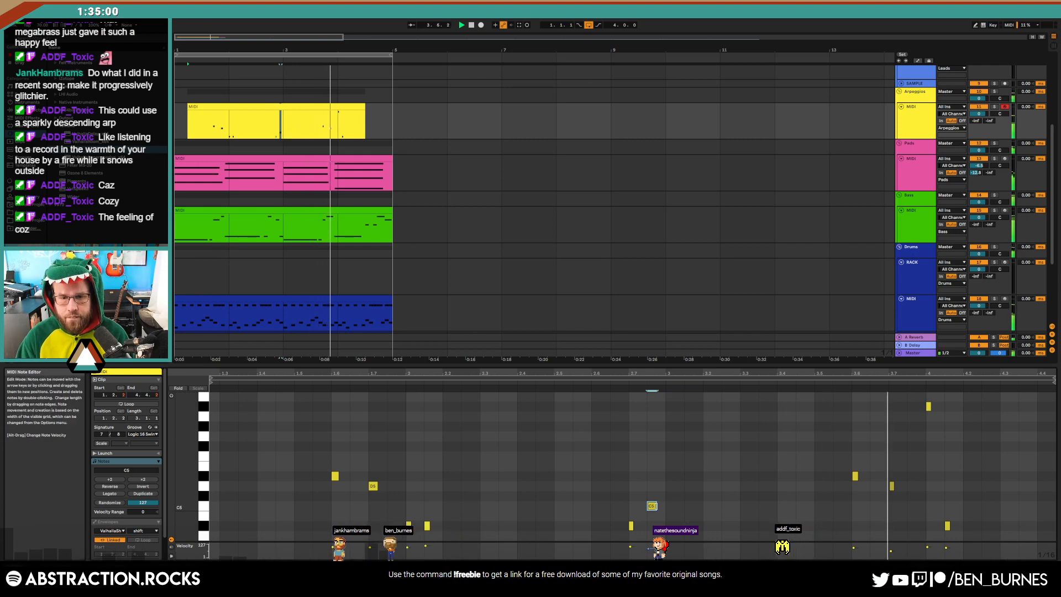
{"action": "left_click", "coordinate": [703, 479]}
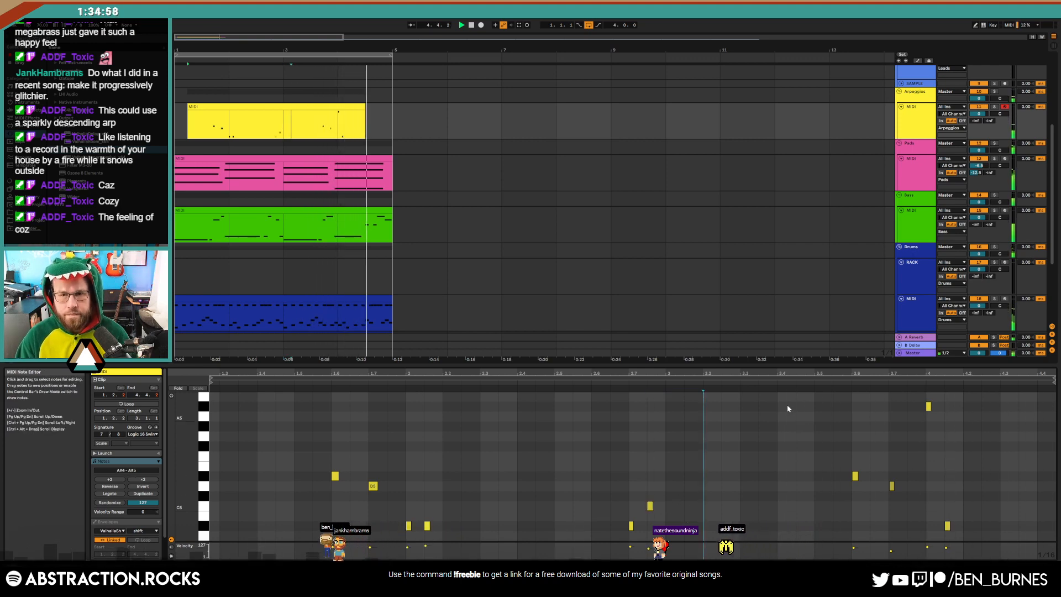
Set the Operator oscillator's waveform to Sin 4 and play the loop from partway through bar 1 to audition the arpeggio
{"action": "key", "text": "shift+Tab"}
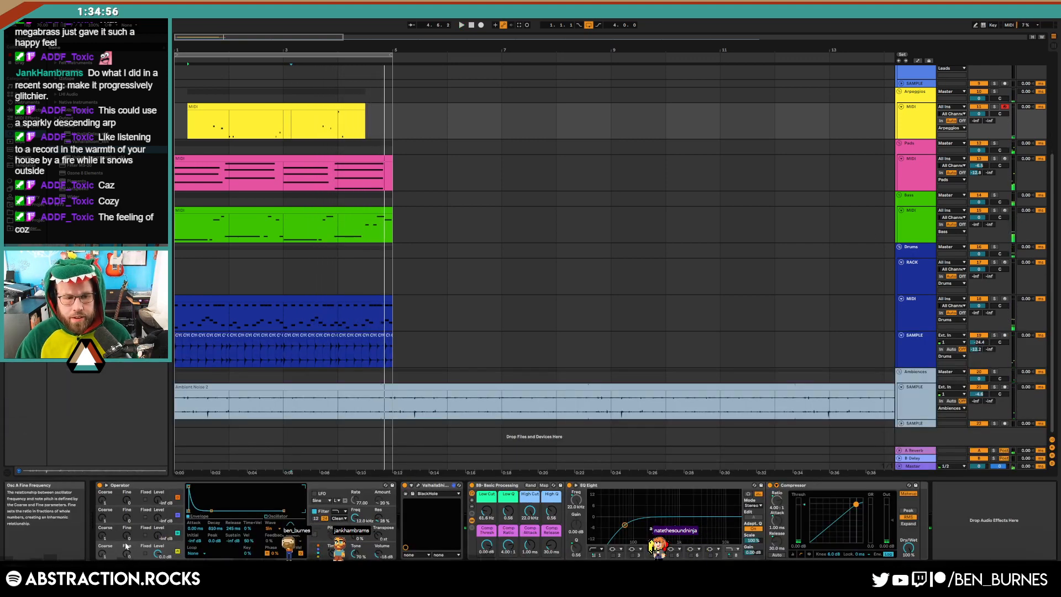
{"action": "left_click", "coordinate": [273, 529]}
{"action": "left_click", "coordinate": [279, 389]}
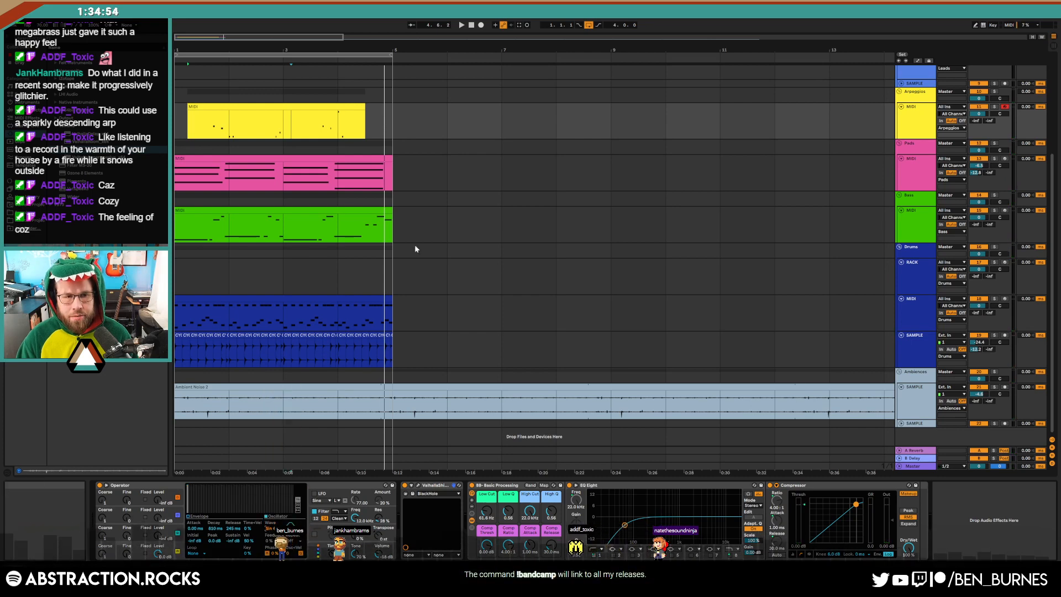
{"action": "left_click", "coordinate": [209, 128]}
{"action": "key", "text": "ctrl+3"}
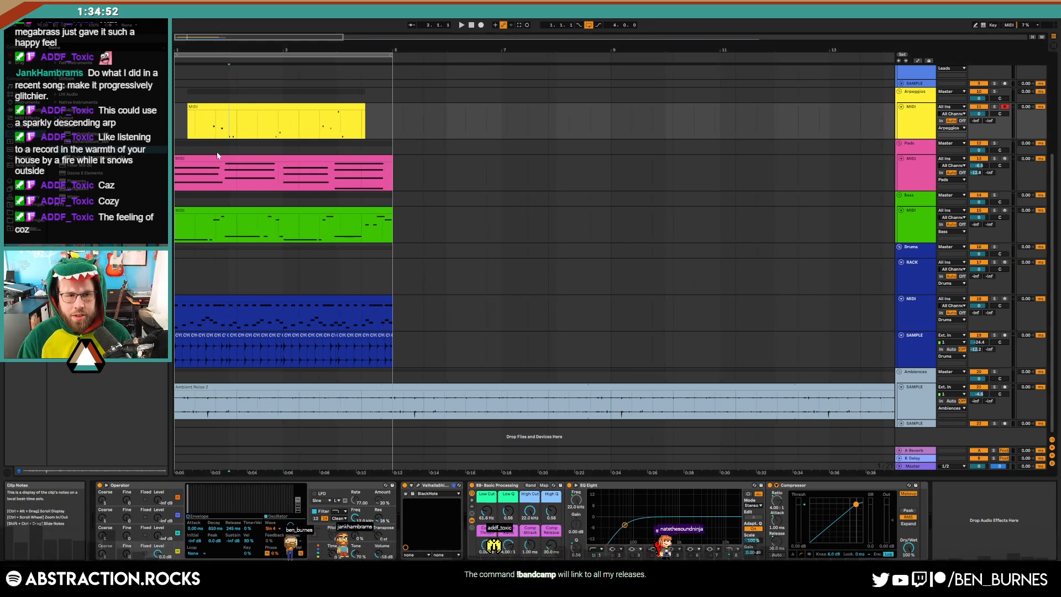
{"action": "key", "text": "space"}
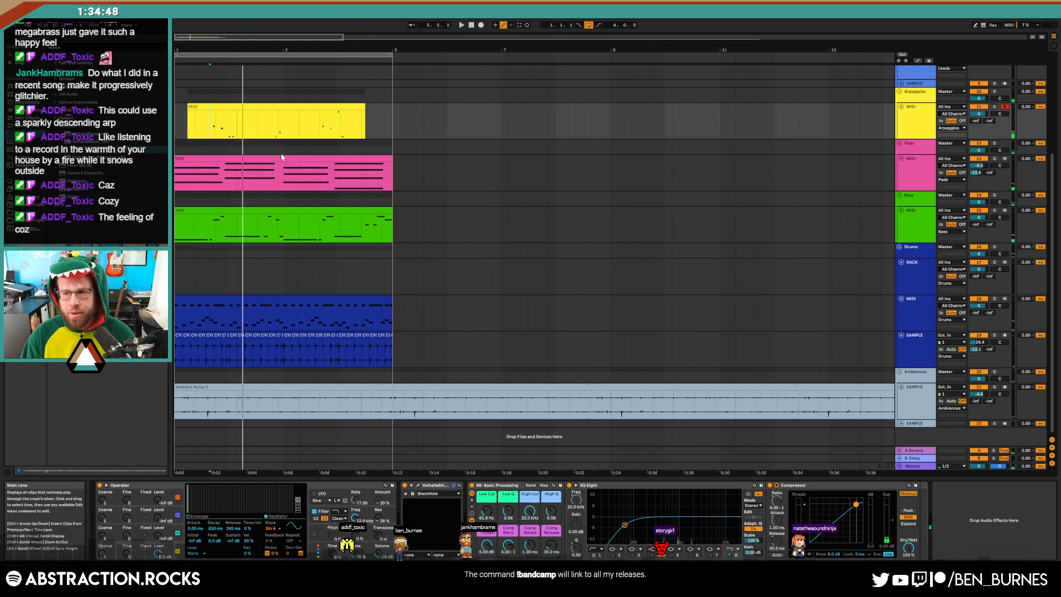
{"action": "scroll", "coordinate": [543, 318], "scroll_direction": "up", "scroll_amount": 5}
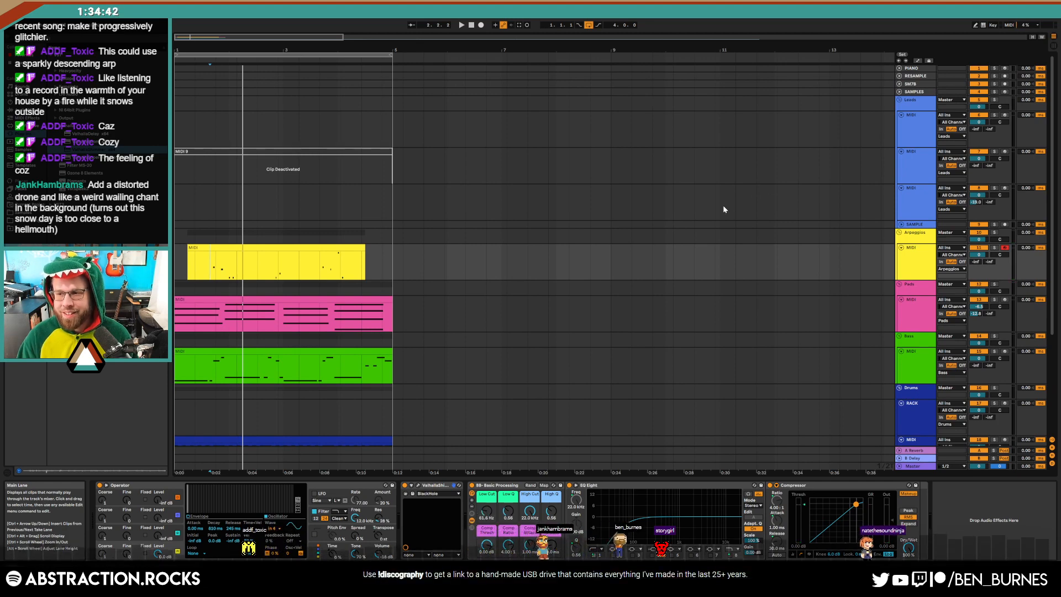
{"action": "scroll", "coordinate": [718, 210], "scroll_direction": "down", "scroll_amount": 2}
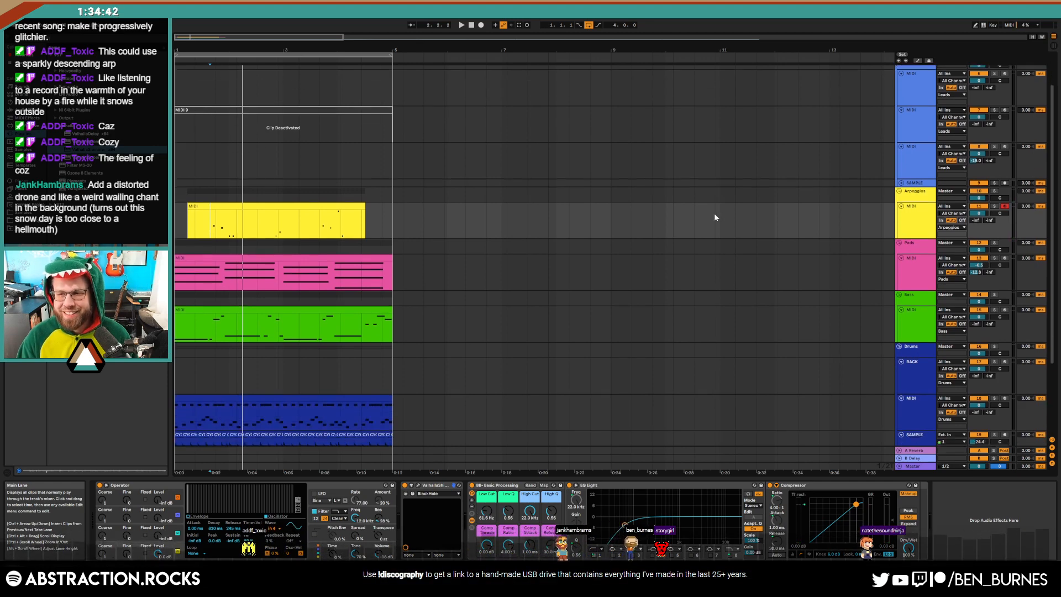
Consolidate the yellow arpeggio MIDI clip across the full four-bar loop so it fills bars 1 to 5
{"action": "left_click", "coordinate": [402, 221]}
{"action": "left_click_drag", "start_coordinate": [370, 235], "coordinate": [172, 221]}
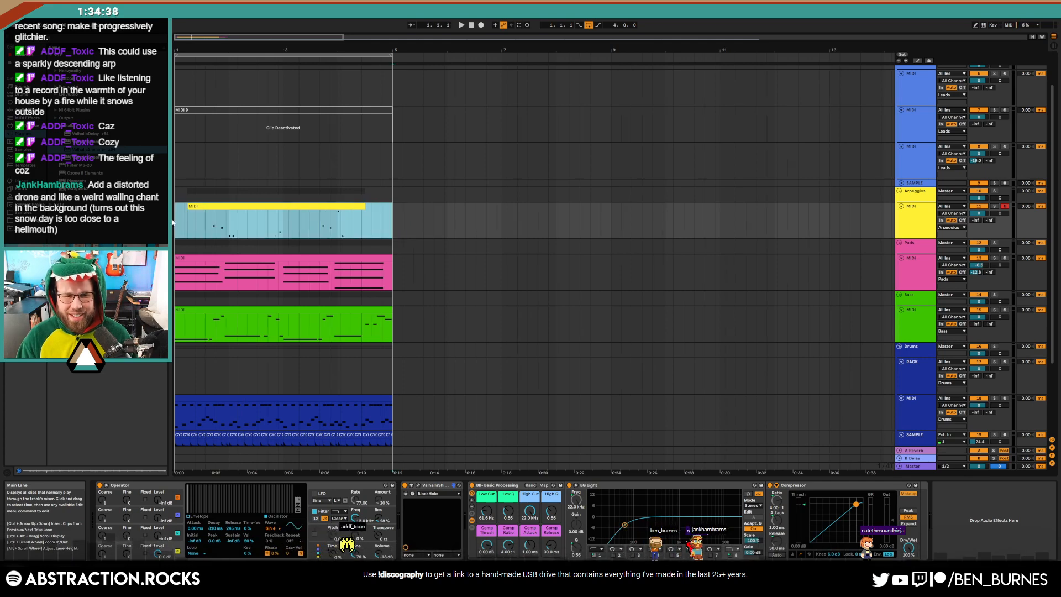
{"action": "left_click", "coordinate": [289, 222]}
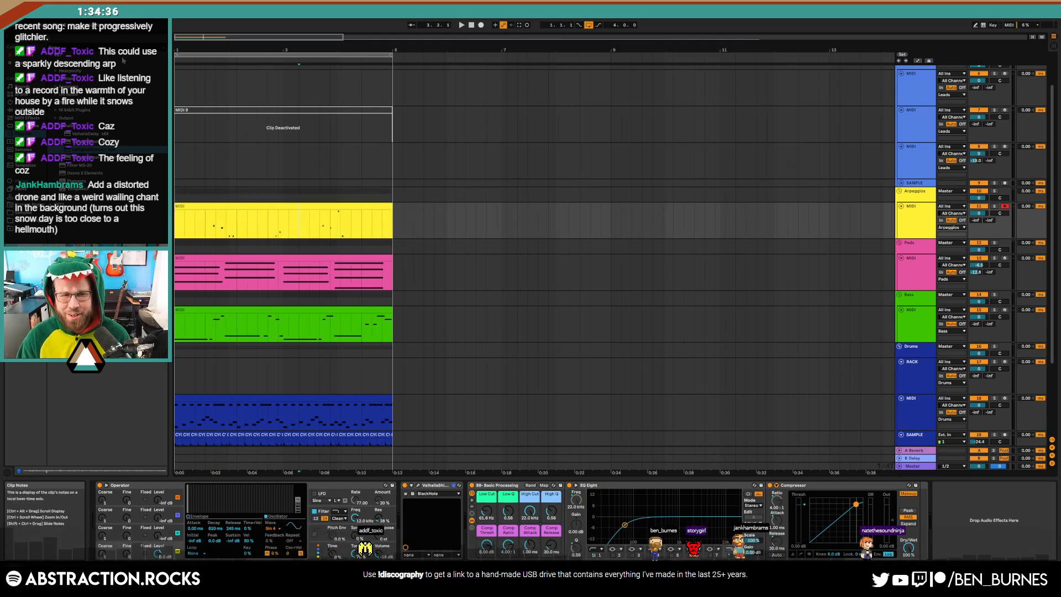
Reactivate the deactivated lead MIDI clip and play the loop from the beginning
{"action": "left_click_drag", "start_coordinate": [223, 40], "coordinate": [256, 43]}
{"action": "left_click", "coordinate": [267, 109]}
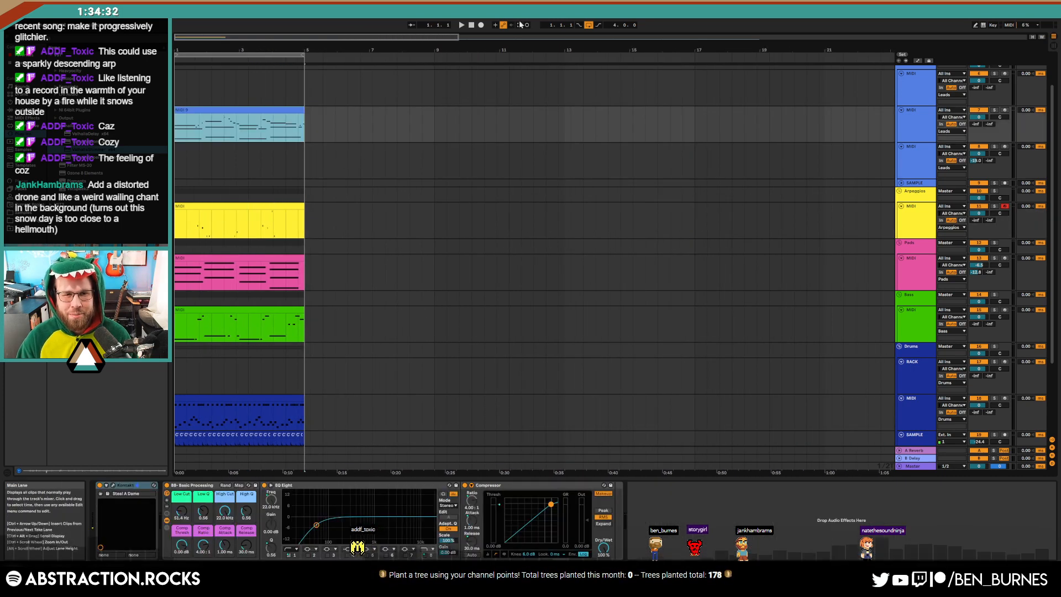
{"action": "key", "text": "space"}
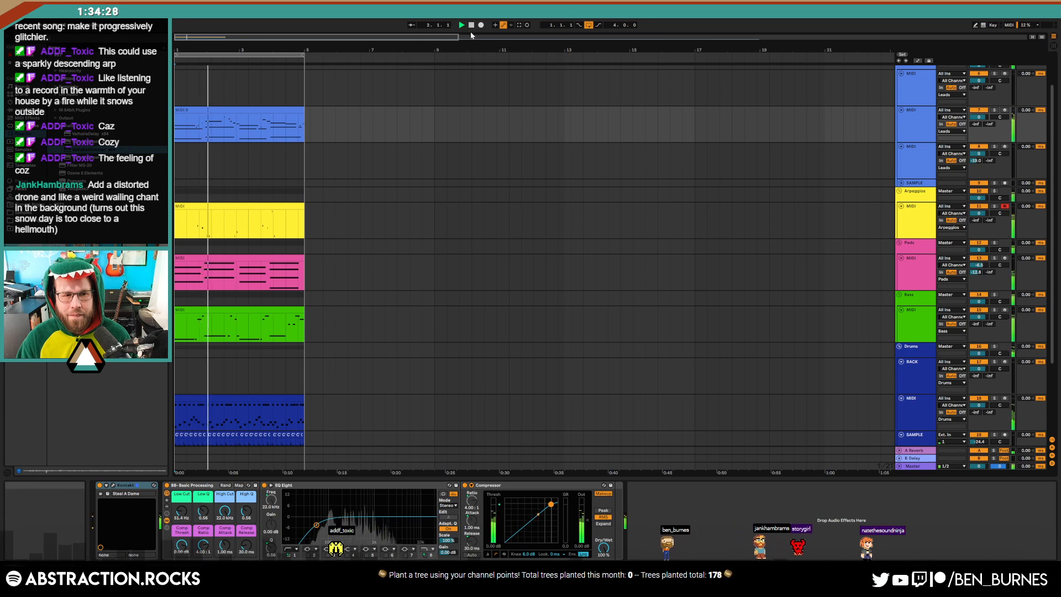
Arm the empty lead MIDI track below the reactivated clip and record a new melody over the loop
{"action": "left_click", "coordinate": [925, 160]}
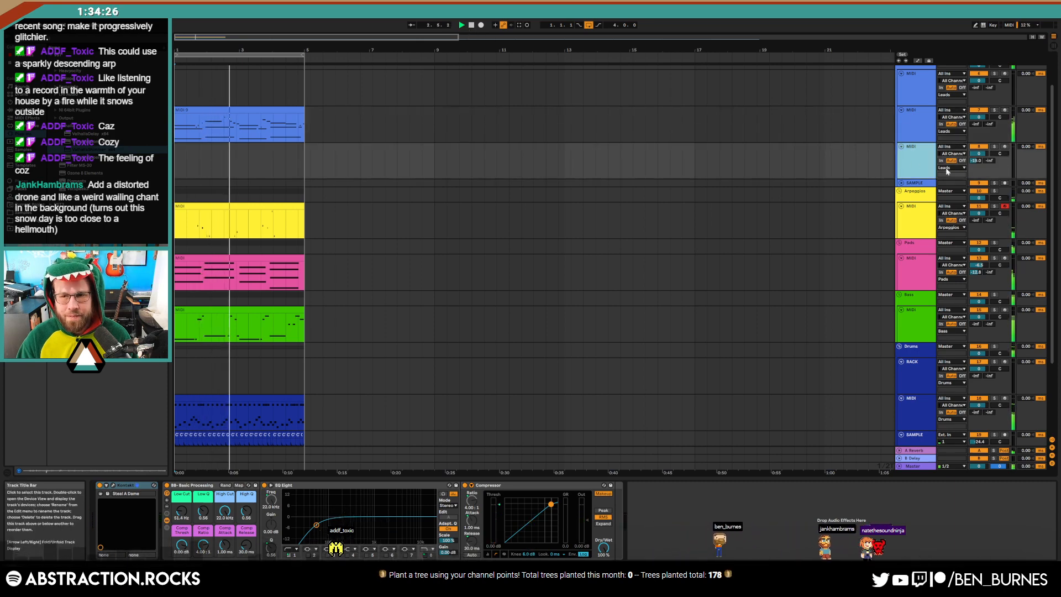
{"action": "left_click", "coordinate": [1005, 147]}
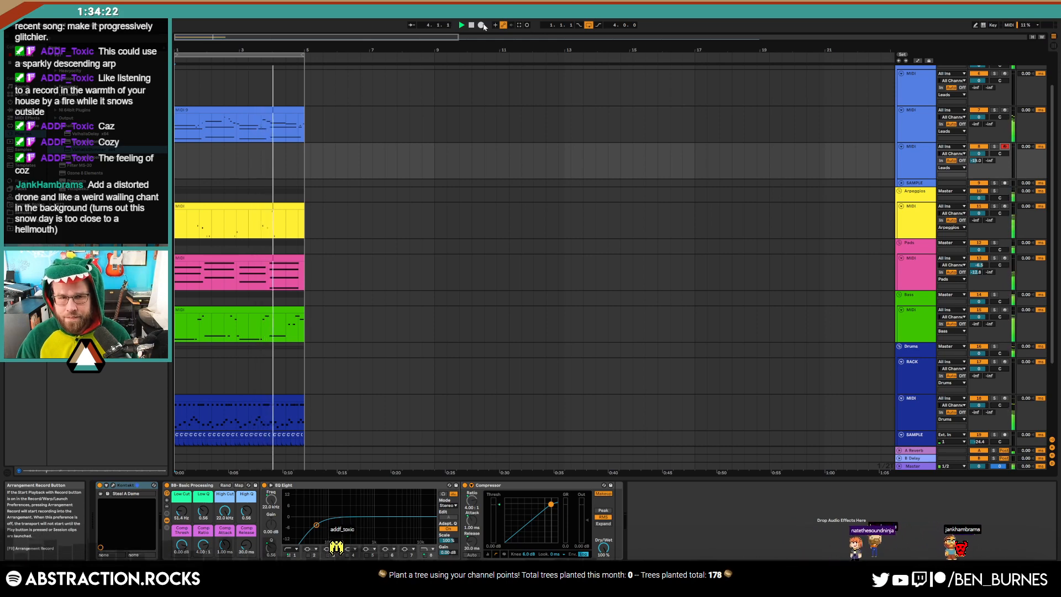
{"action": "left_click", "coordinate": [482, 25]}
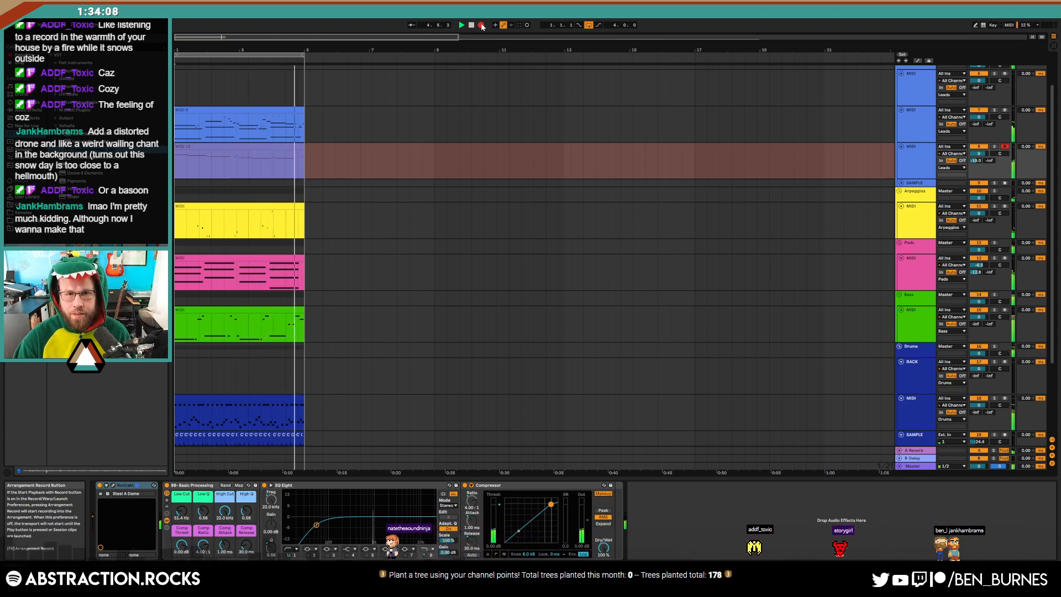
{"action": "left_click", "coordinate": [482, 26]}
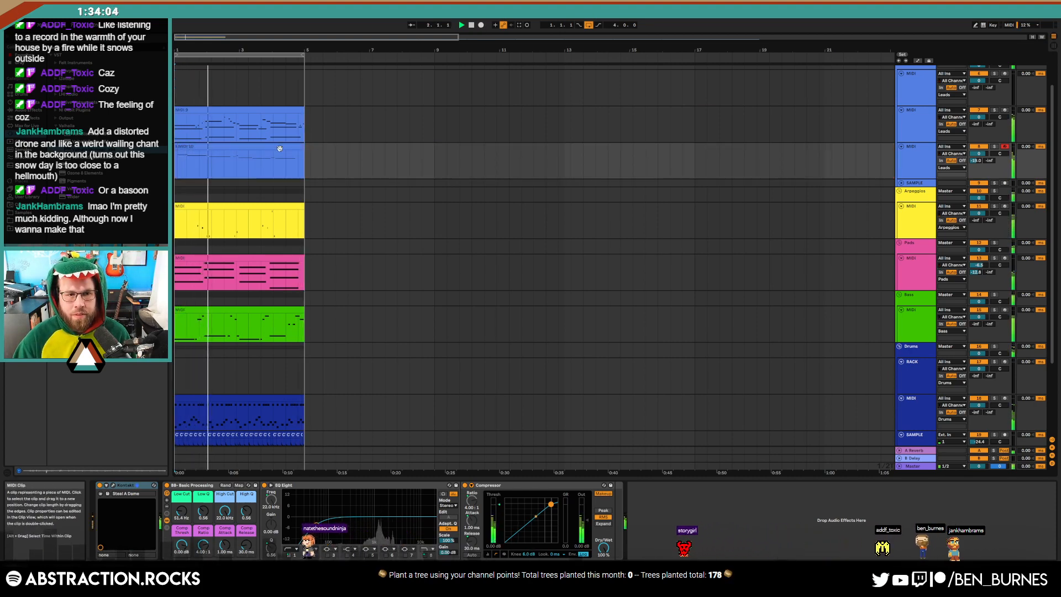
Open the newly recorded lead clip and place a copy of it directly after the loop end
{"action": "double_click", "coordinate": [214, 146]}
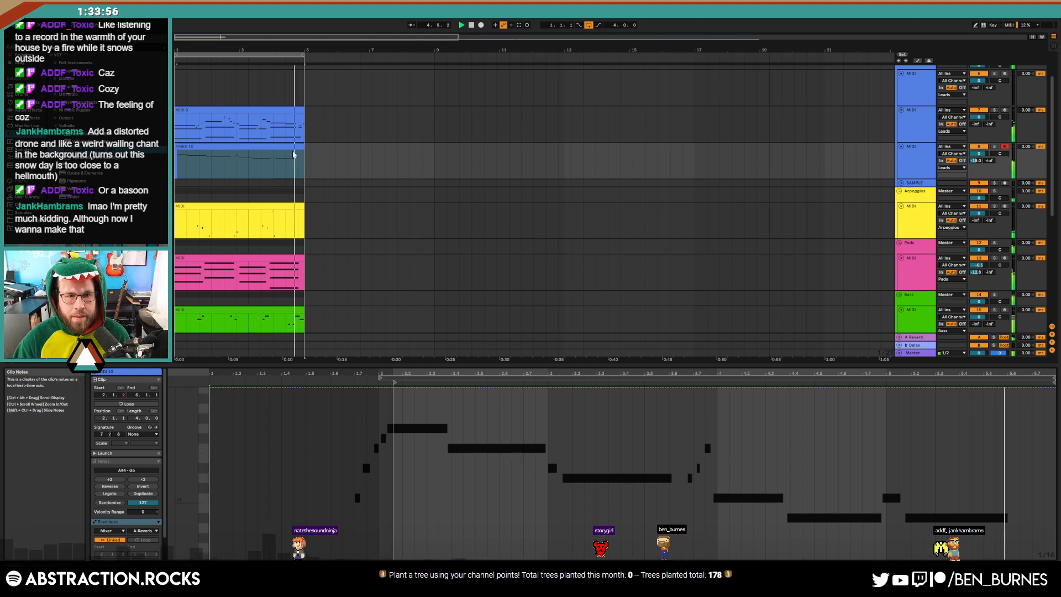
{"action": "left_click_drag", "start_coordinate": [282, 147], "coordinate": [417, 148]}
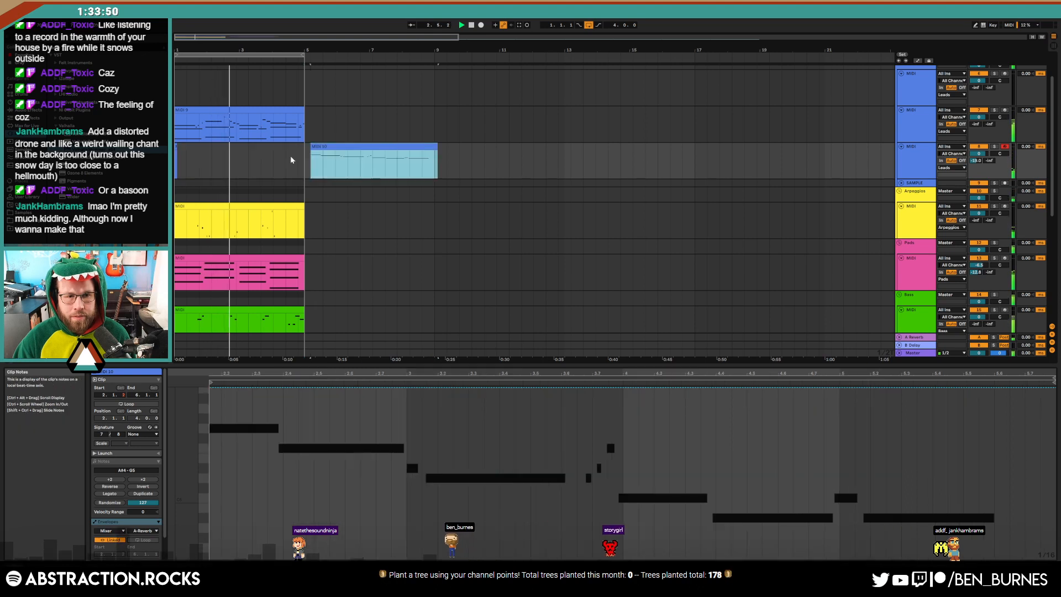
{"action": "key", "text": "ctrl+z"}
{"action": "key", "text": "ctrl+d"}
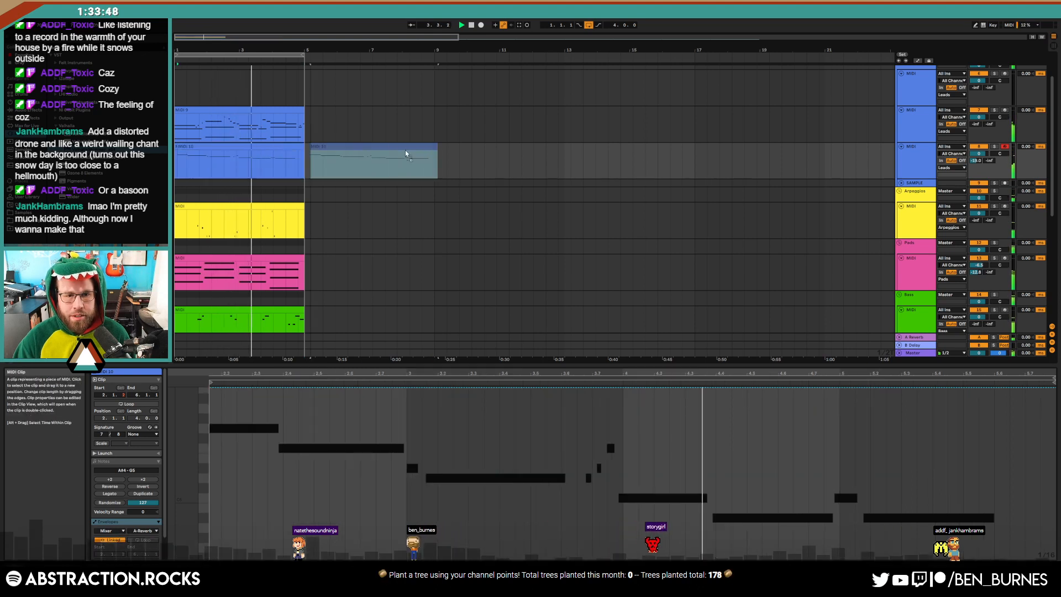
Extend the copied lead clip's start to include its pickup notes, and butt it against the original recording
{"action": "left_click_drag", "start_coordinate": [308, 145], "coordinate": [334, 148]}
{"action": "scroll", "coordinate": [299, 147], "scroll_direction": "up", "scroll_amount": 5}
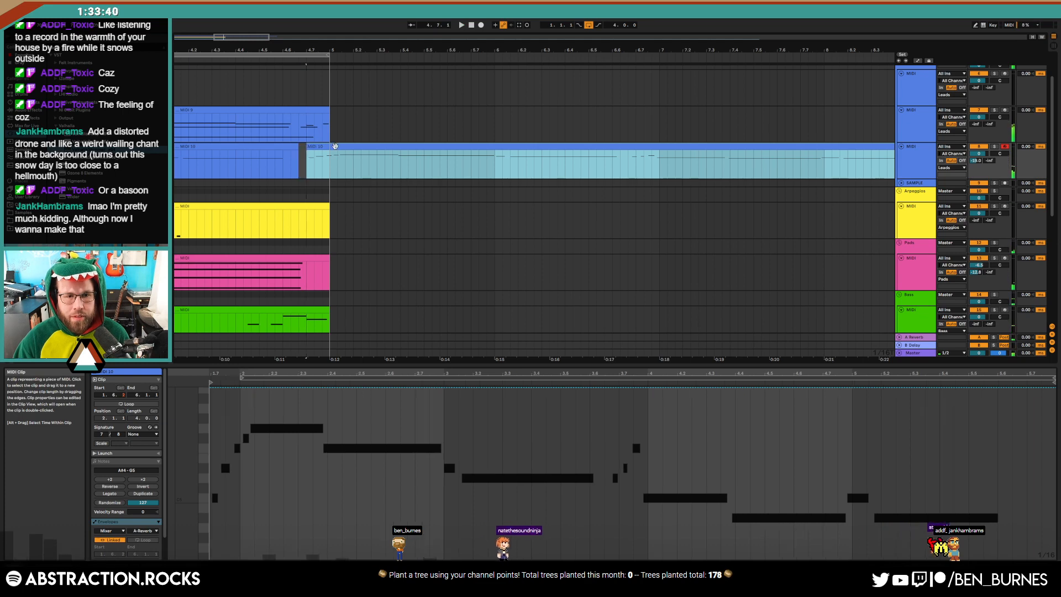
{"action": "left_click_drag", "start_coordinate": [301, 144], "coordinate": [290, 145]}
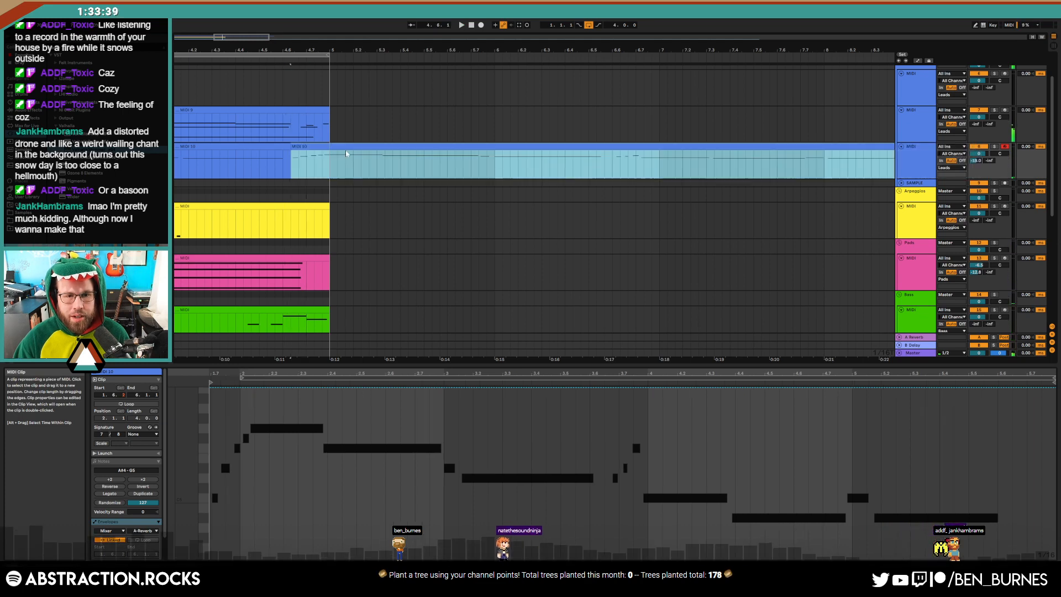
{"action": "left_click", "coordinate": [251, 162]}
{"action": "key", "text": "space"}
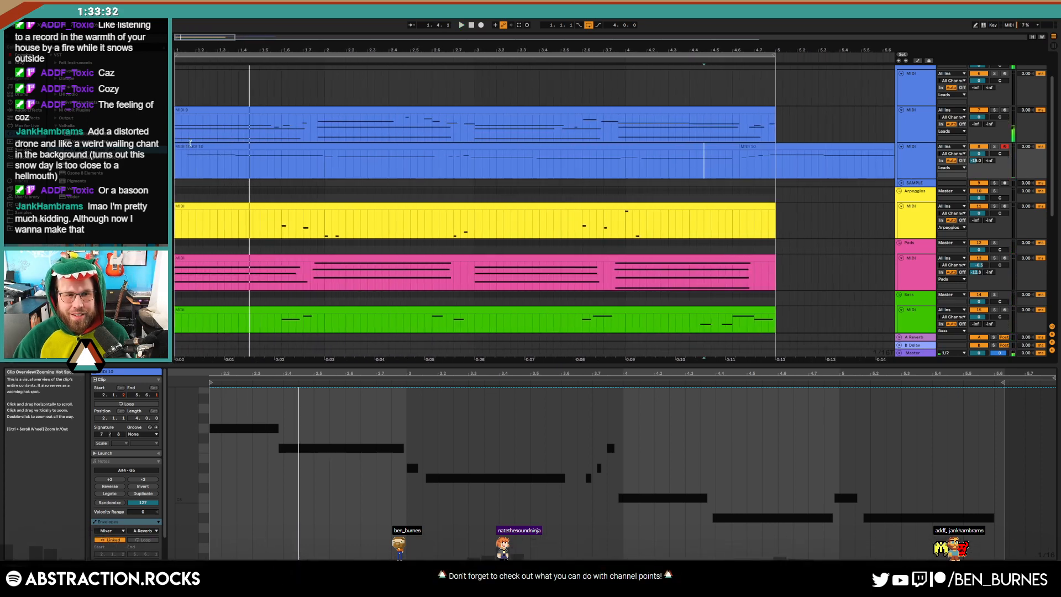
Shift the copied lead clip slightly later so its pickup notes lead into bar 5
{"action": "left_click", "coordinate": [190, 144]}
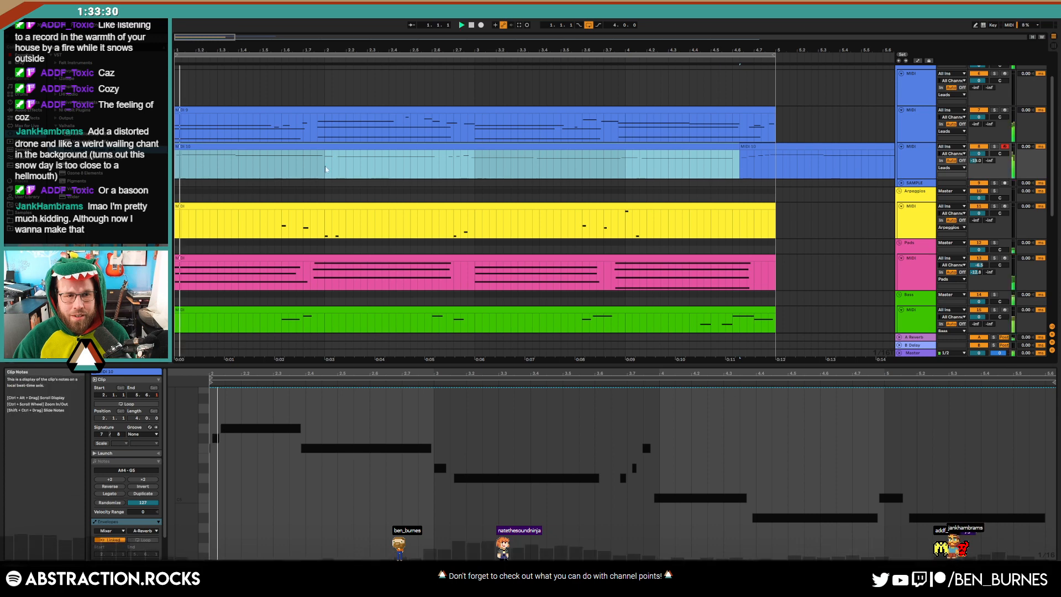
{"action": "left_click", "coordinate": [752, 149]}
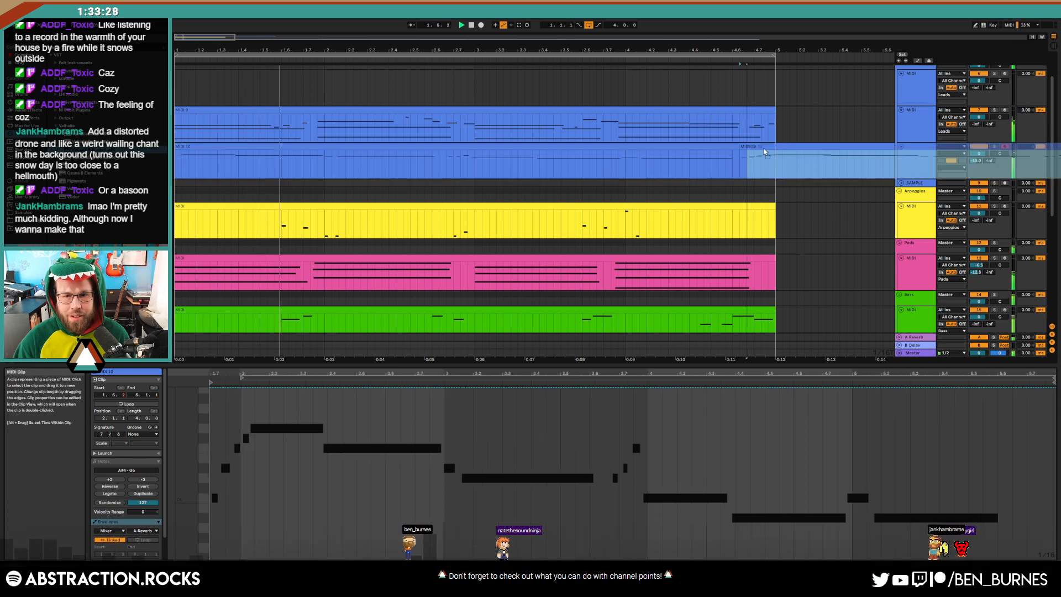
{"action": "scroll", "coordinate": [757, 148], "scroll_direction": "up", "scroll_amount": 2}
{"action": "left_click_drag", "start_coordinate": [761, 147], "coordinate": [769, 149]}
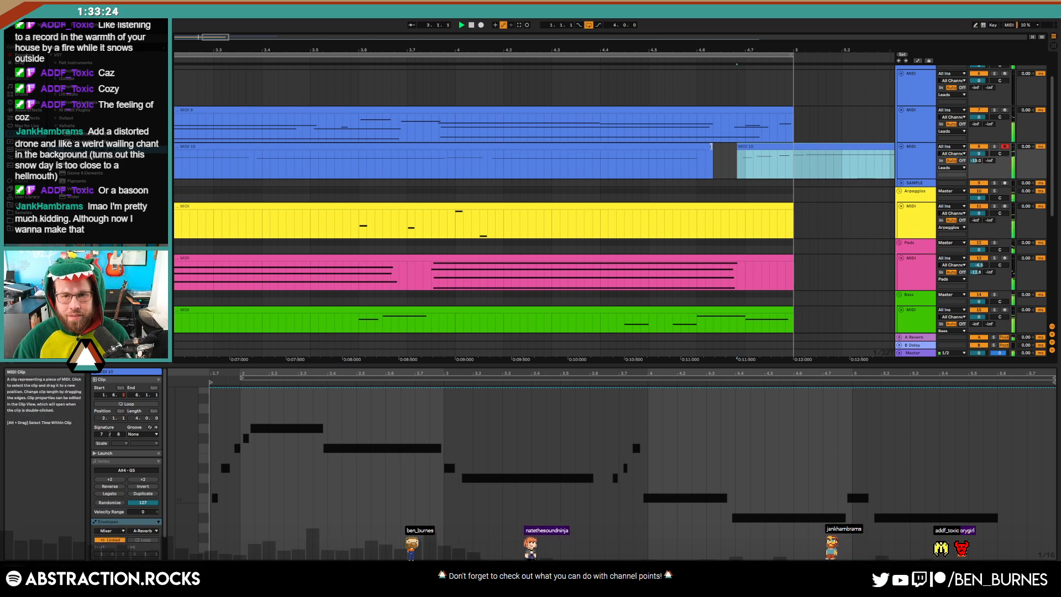
Delete everything in the copied lead clip past bar 5, keeping only the pickup notes inside the loop
{"action": "scroll", "coordinate": [707, 148], "scroll_direction": "down", "scroll_amount": 1}
{"action": "scroll", "coordinate": [399, 138], "scroll_direction": "down", "scroll_amount": 4}
{"action": "left_click_drag", "start_coordinate": [422, 158], "coordinate": [290, 159]}
{"action": "key", "text": "Delete"}
{"action": "left_click", "coordinate": [296, 146]}
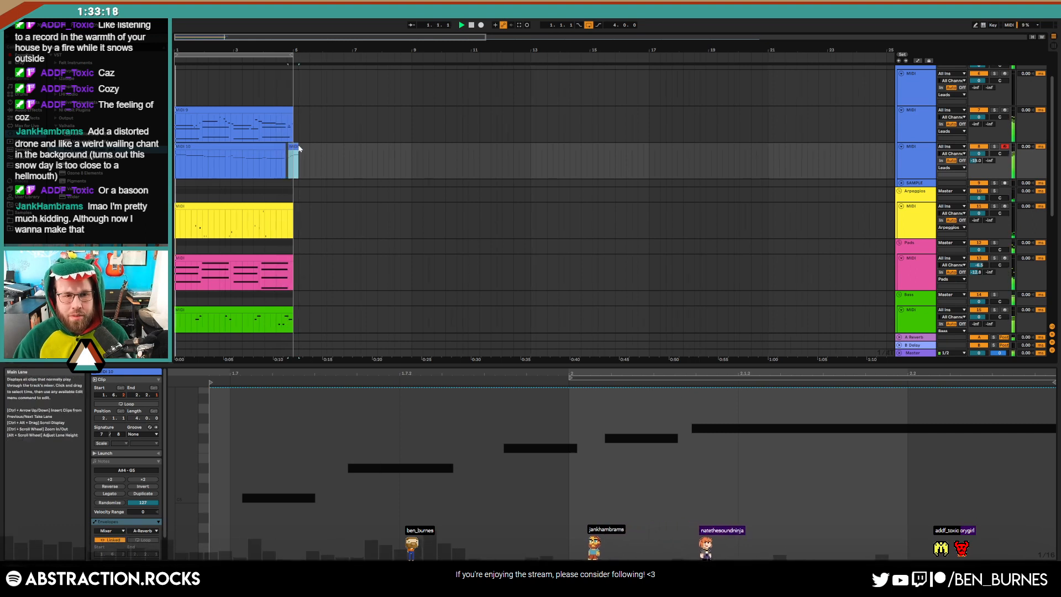
{"action": "key", "text": "space"}
{"action": "scroll", "coordinate": [293, 160], "scroll_direction": "up", "scroll_amount": 6}
{"action": "left_click_drag", "start_coordinate": [298, 159], "coordinate": [343, 163]}
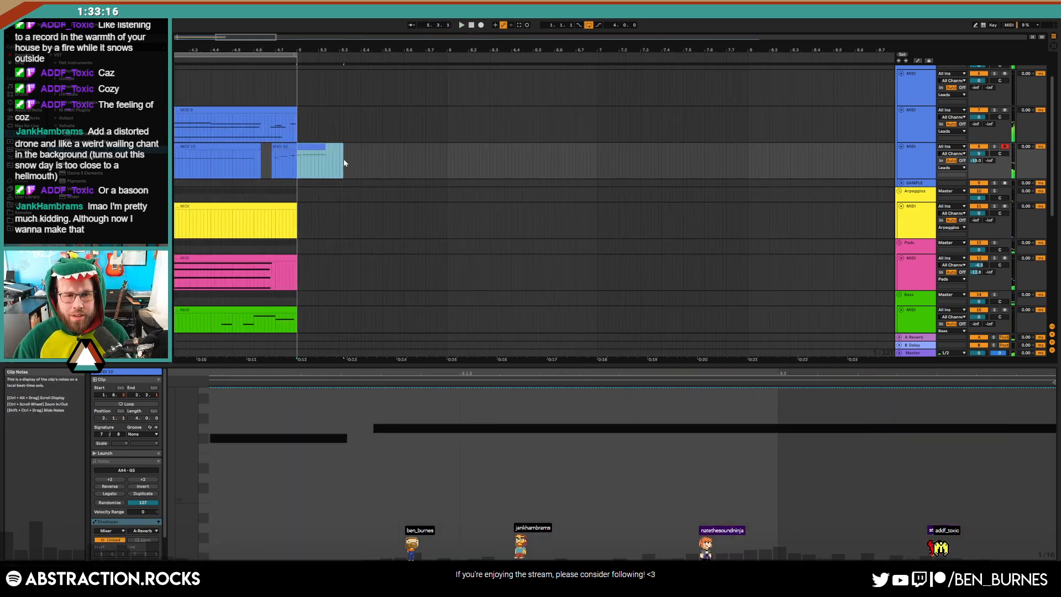
{"action": "key", "text": "Delete"}
{"action": "left_click", "coordinate": [341, 162]}
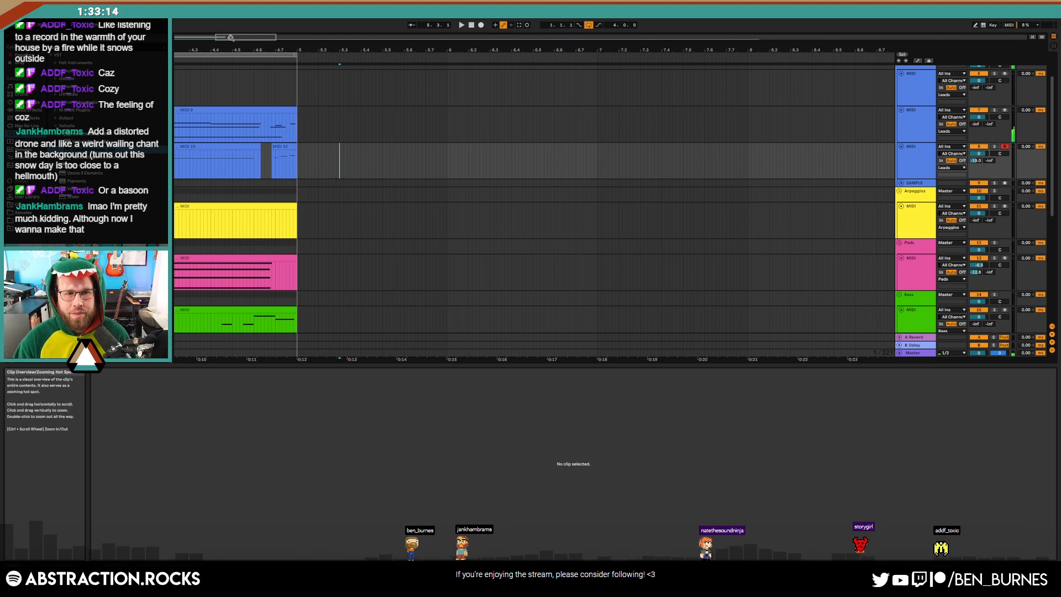
Consolidate the recorded lead clip and the short pickup clip into one clip spanning the loop
{"action": "key", "text": "minus"}
{"action": "left_click_drag", "start_coordinate": [227, 37], "coordinate": [199, 39]}
{"action": "left_click", "coordinate": [636, 147]}
{"action": "left_click", "coordinate": [598, 148], "text": "shift"}
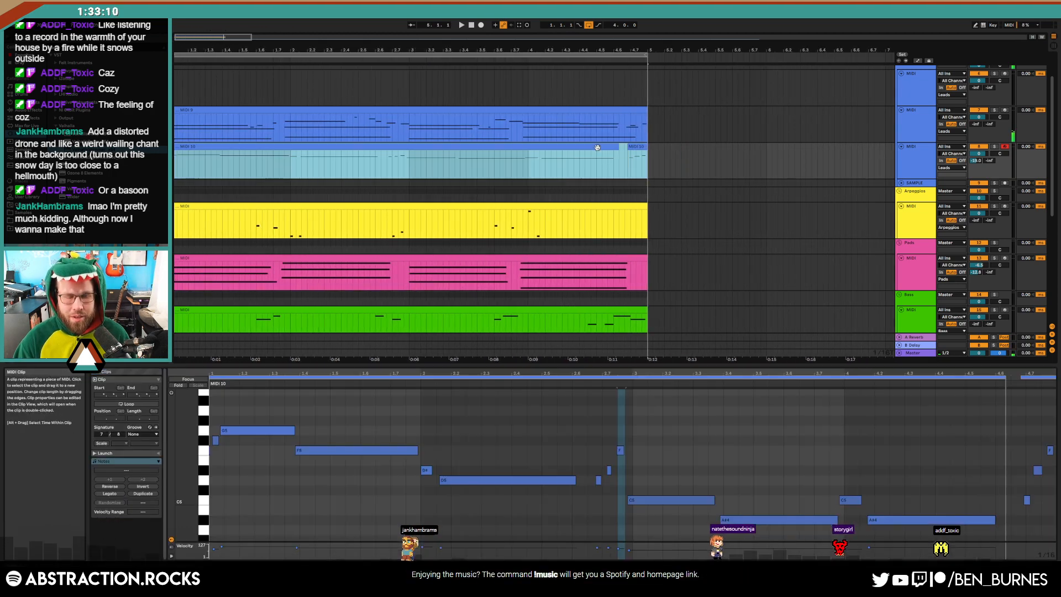
{"action": "key", "text": "ctrl+j"}
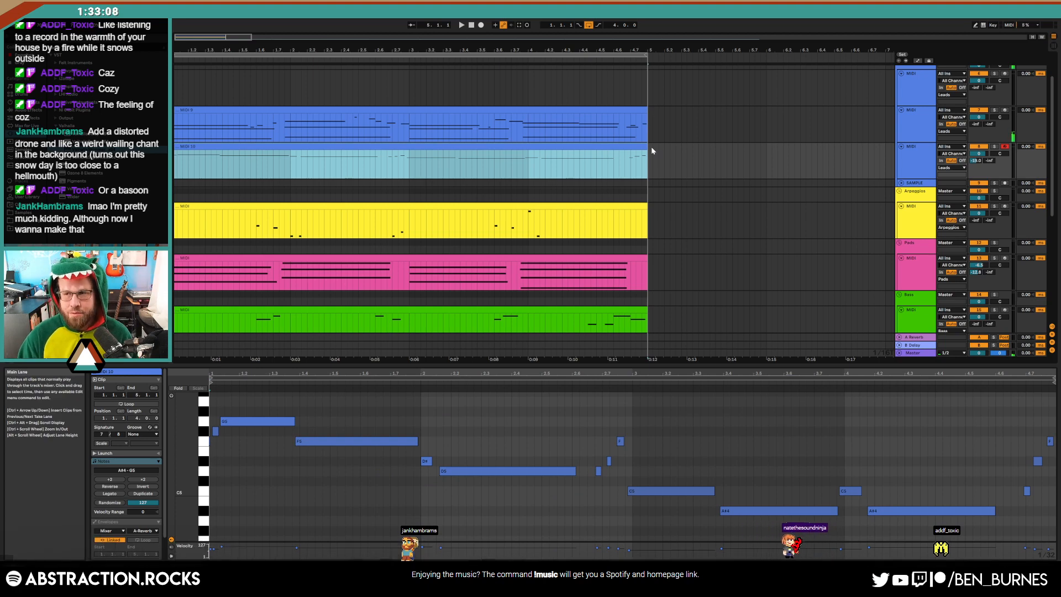
Lower the volume of the newly recorded lead track and play the loop with its devices shown
{"action": "left_click", "coordinate": [979, 154]}
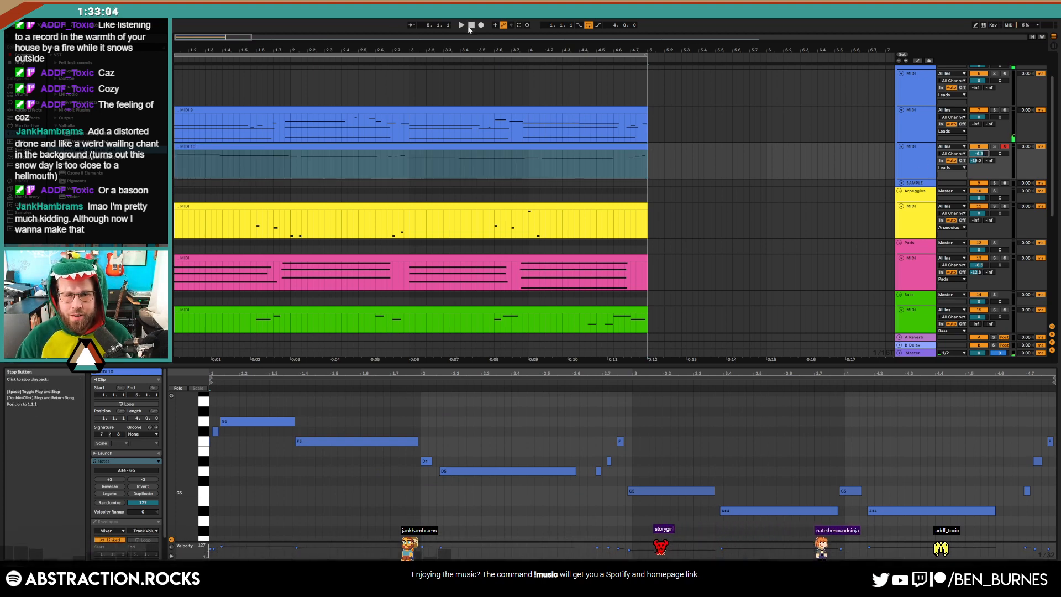
{"action": "left_click", "coordinate": [469, 26]}
{"action": "left_click", "coordinate": [646, 160]}
{"action": "left_click_drag", "start_coordinate": [200, 35], "coordinate": [227, 36]}
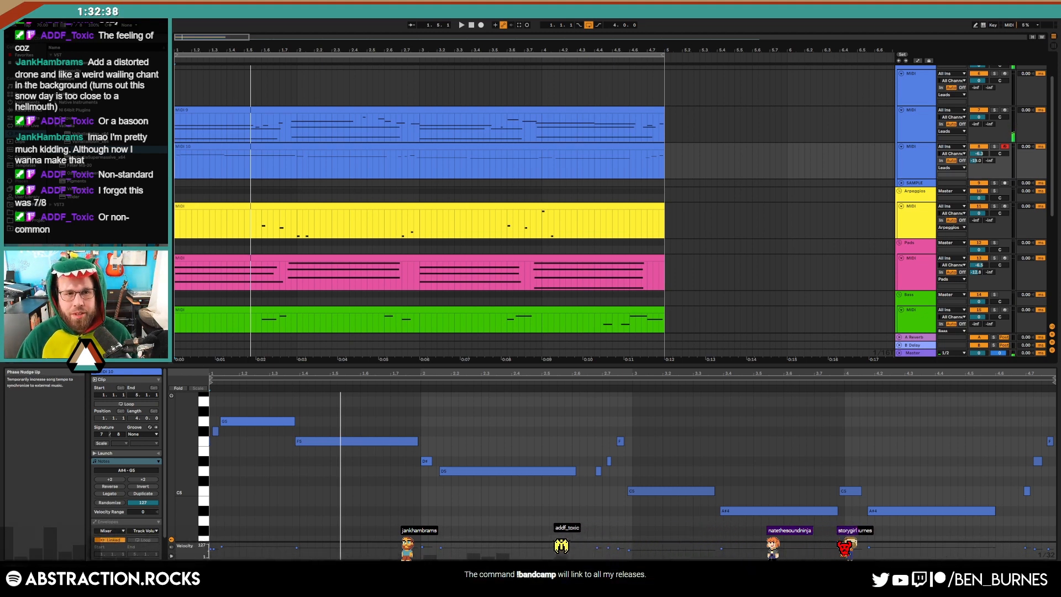
{"action": "left_click_drag", "start_coordinate": [231, 45], "coordinate": [214, 40]}
{"action": "key", "text": "shift+Tab"}
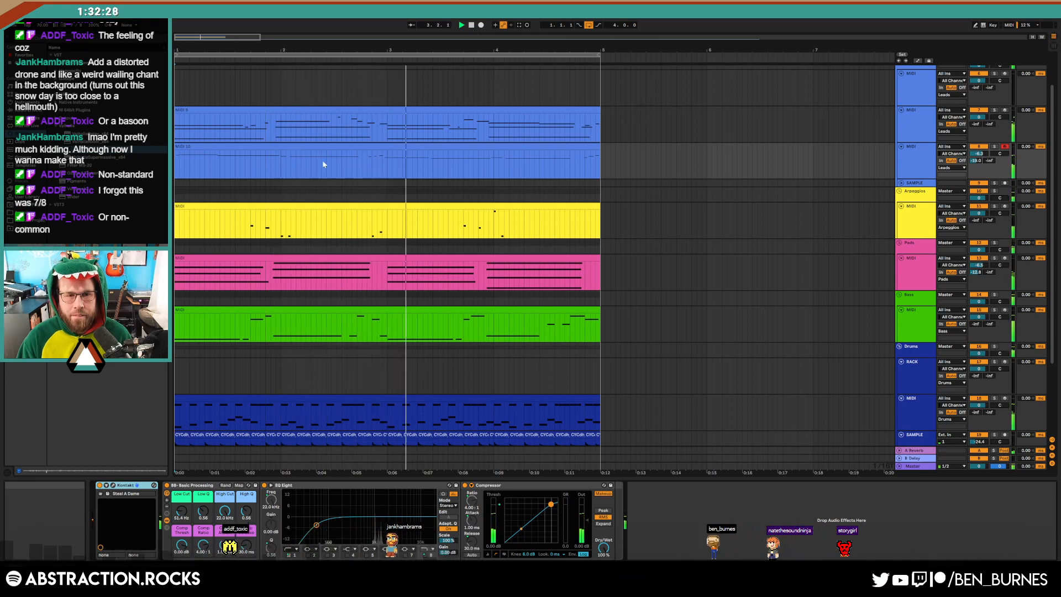
In the consolidated lead clip, nudge the three short pickup notes before bar 3 slightly earlier
{"action": "double_click", "coordinate": [367, 147]}
{"action": "left_click", "coordinate": [663, 455]}
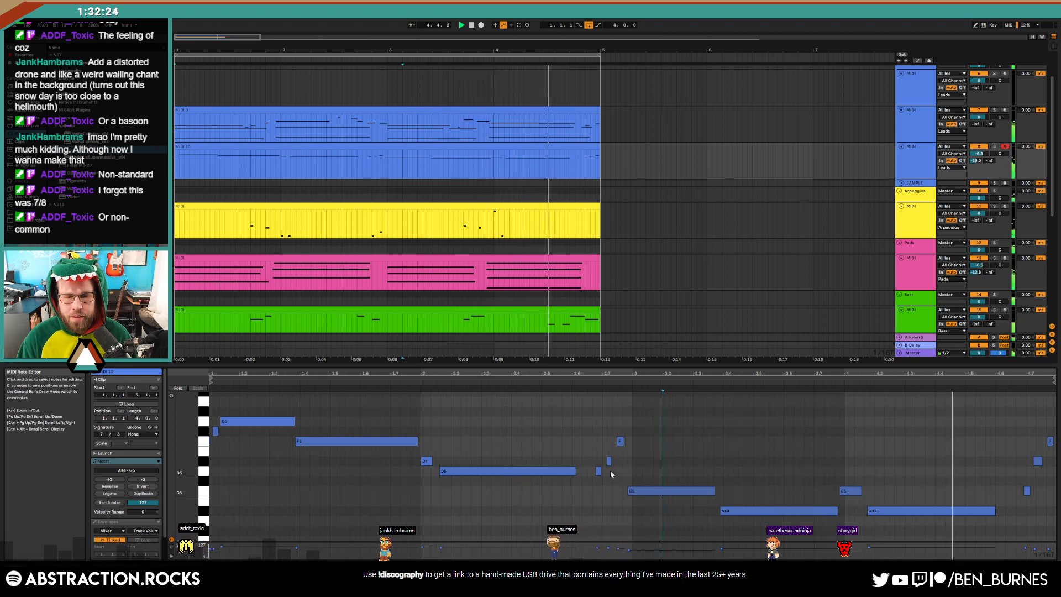
{"action": "left_click_drag", "start_coordinate": [600, 428], "coordinate": [625, 474]}
{"action": "key", "text": "Right"}
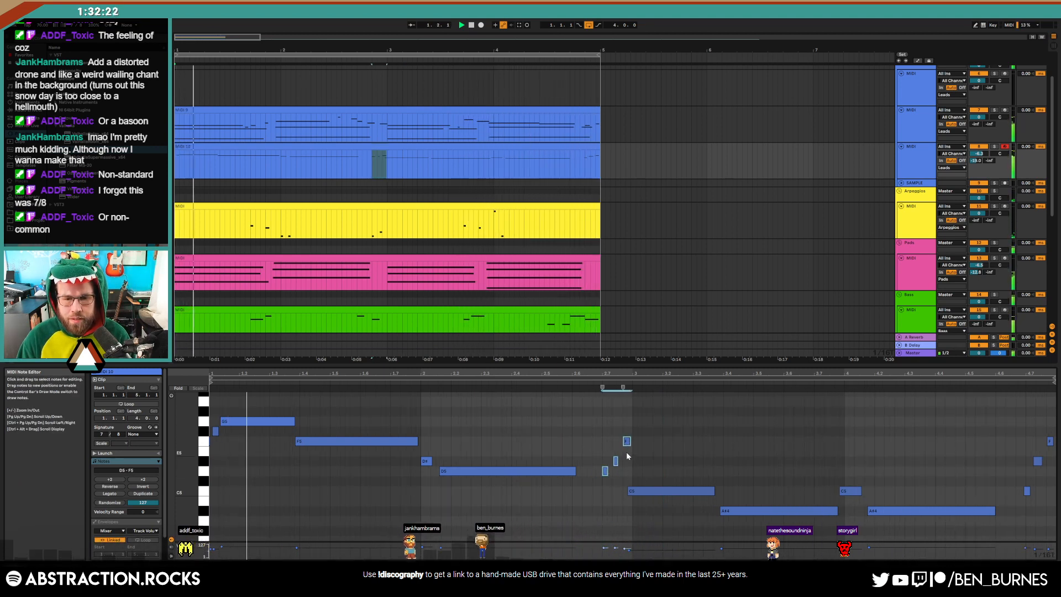
{"action": "left_click", "coordinate": [616, 463]}
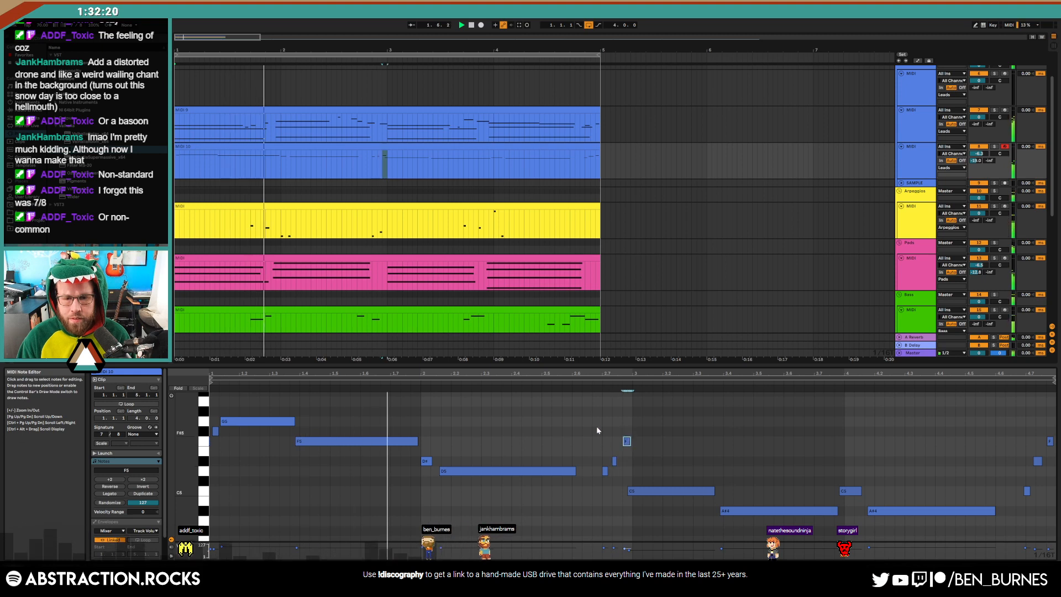
{"action": "left_click_drag", "start_coordinate": [641, 477], "coordinate": [642, 477]}
{"action": "key", "text": "Left"}
{"action": "left_click", "coordinate": [640, 424]}
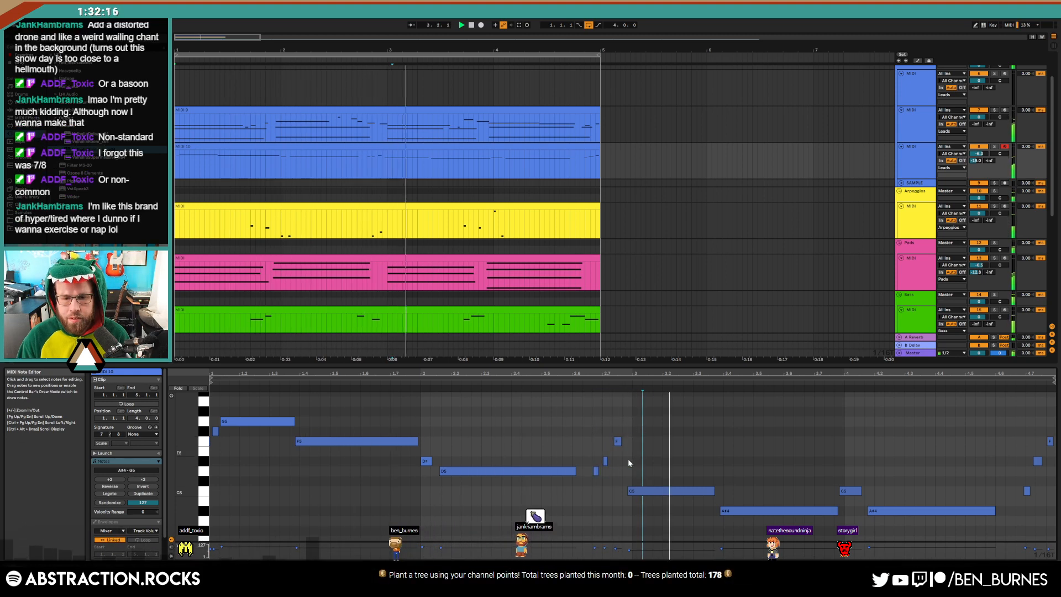
Nudge the long C5 note at the start of bar 3 slightly earlier
{"action": "left_click", "coordinate": [646, 490]}
{"action": "key", "text": "Left"}
{"action": "left_click", "coordinate": [666, 445]}
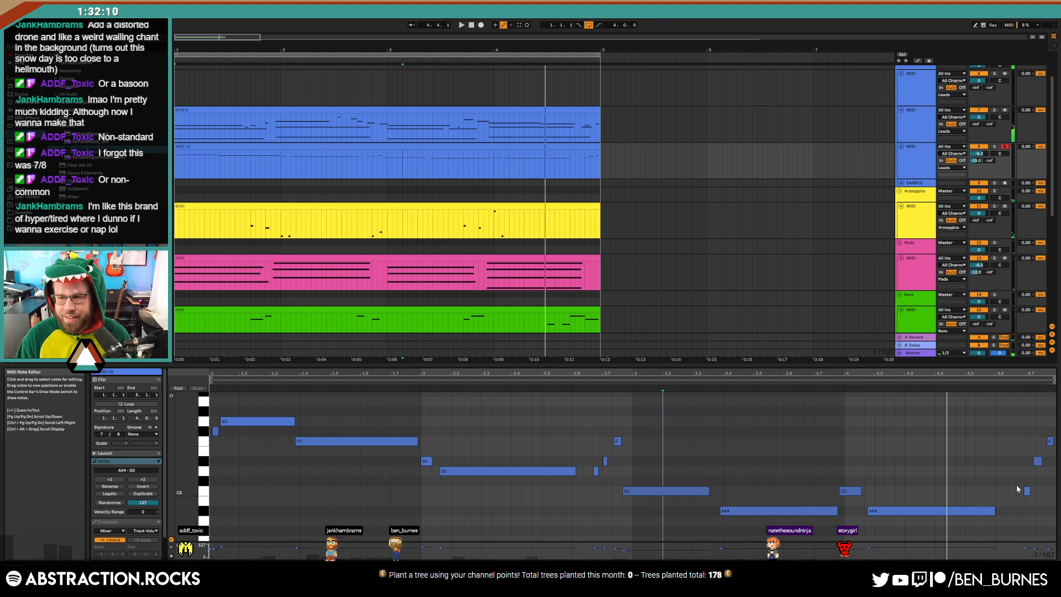
Nudge the first two short pickup notes at the end of bar 4 slightly later
{"action": "left_click_drag", "start_coordinate": [1016, 487], "coordinate": [1035, 492]}
{"action": "key", "text": "Right"}
{"action": "left_click", "coordinate": [1038, 461]}
{"action": "key", "text": "Right"}
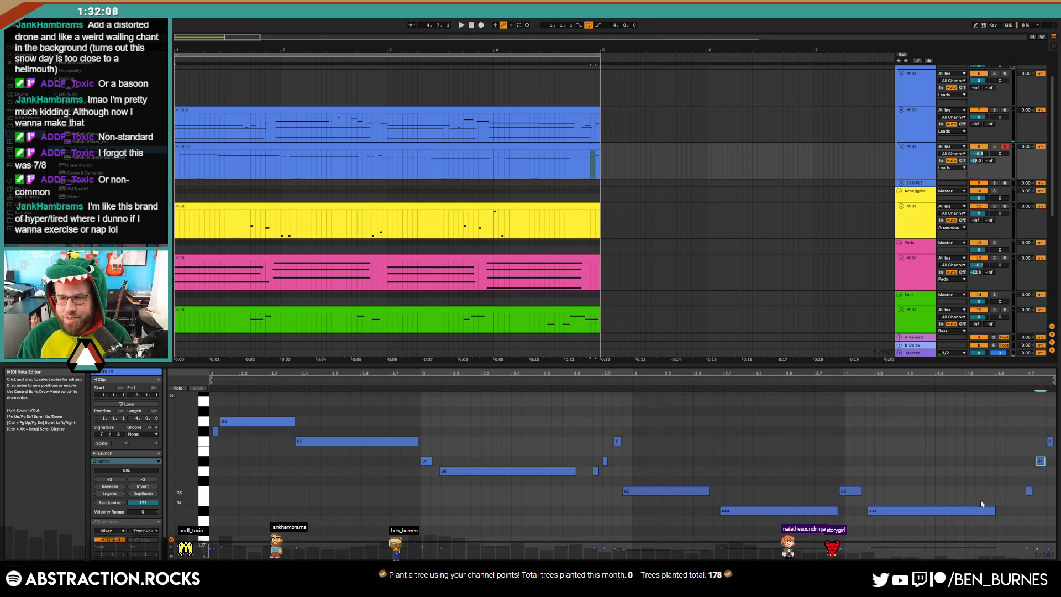
Retime the lead's closing A#4, C5 and A#4 notes, lengthening the last one and shortening the first
{"action": "left_click", "coordinate": [907, 511]}
{"action": "left_click_drag", "start_coordinate": [994, 511], "coordinate": [1017, 514]}
{"action": "left_click_drag", "start_coordinate": [848, 491], "coordinate": [818, 511]}
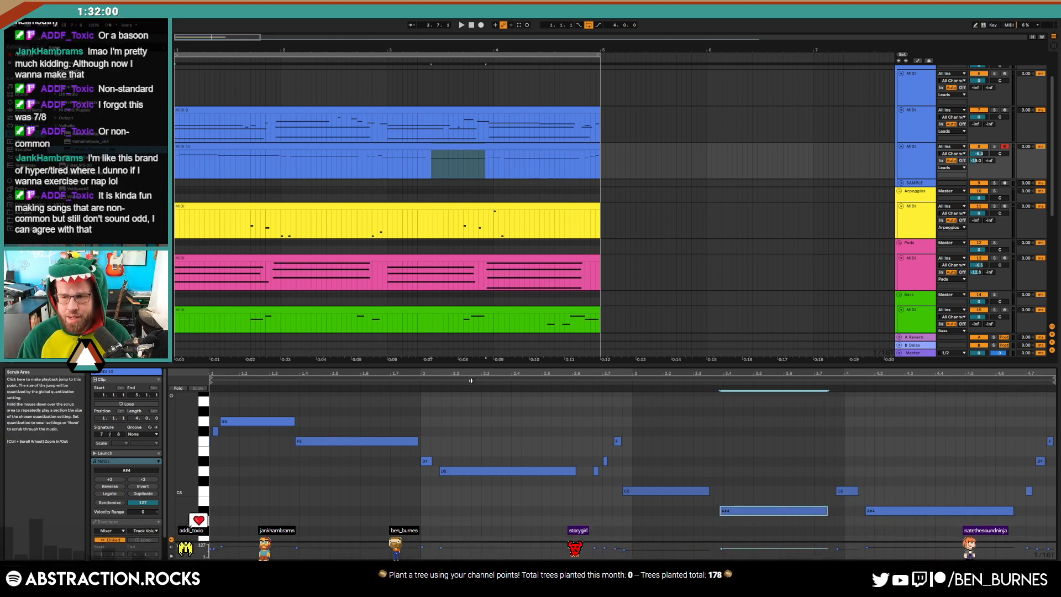
Play the loop back with the device view shown to check the edited lead, and stop playback
{"action": "key", "text": "shift+Tab"}
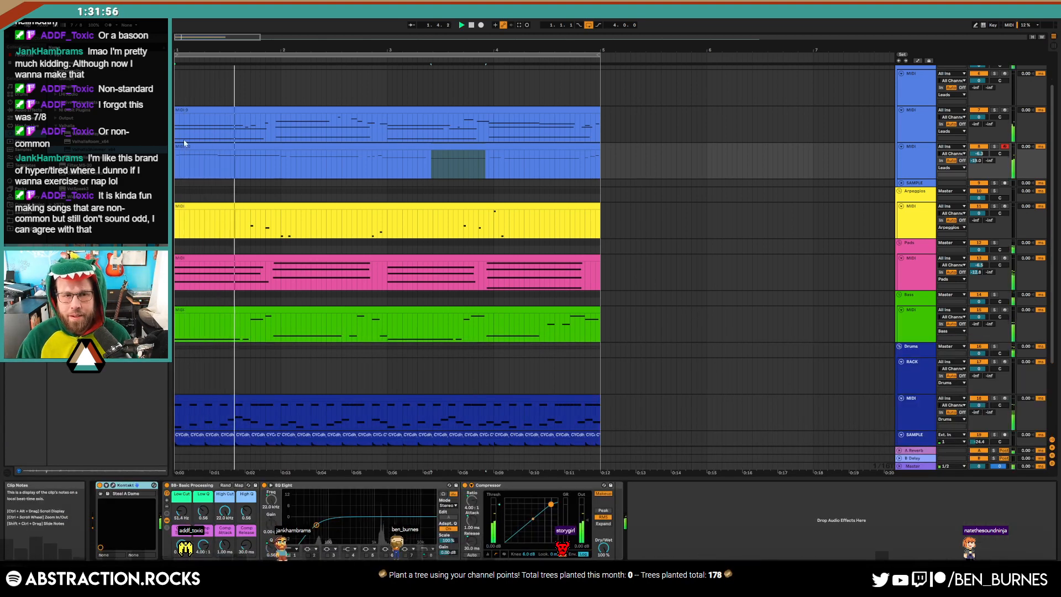
{"action": "left_click_drag", "start_coordinate": [209, 34], "coordinate": [225, 36]}
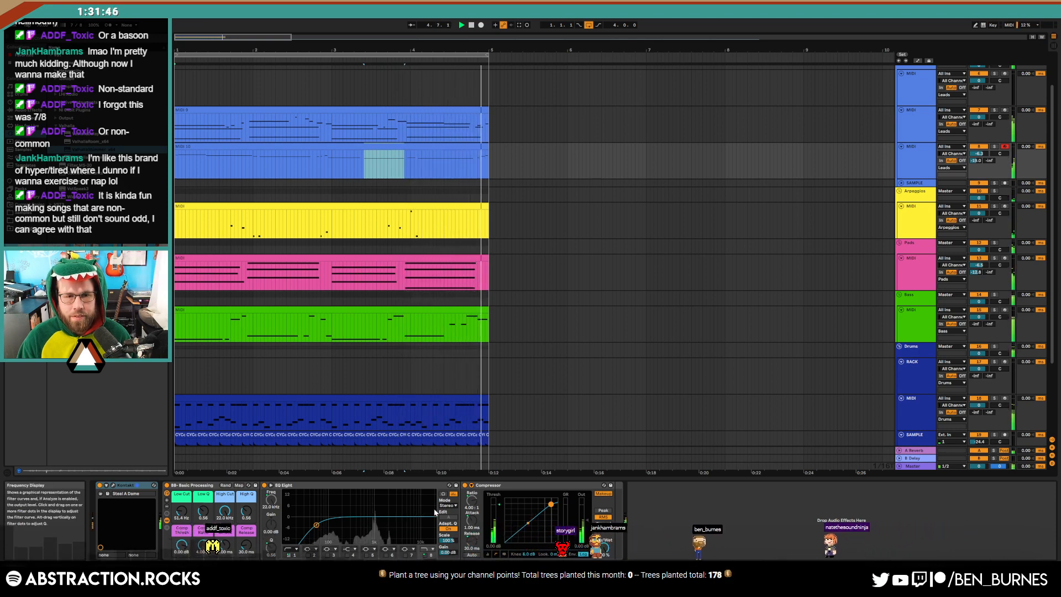
{"action": "left_click", "coordinate": [492, 153]}
{"action": "key", "text": "space"}
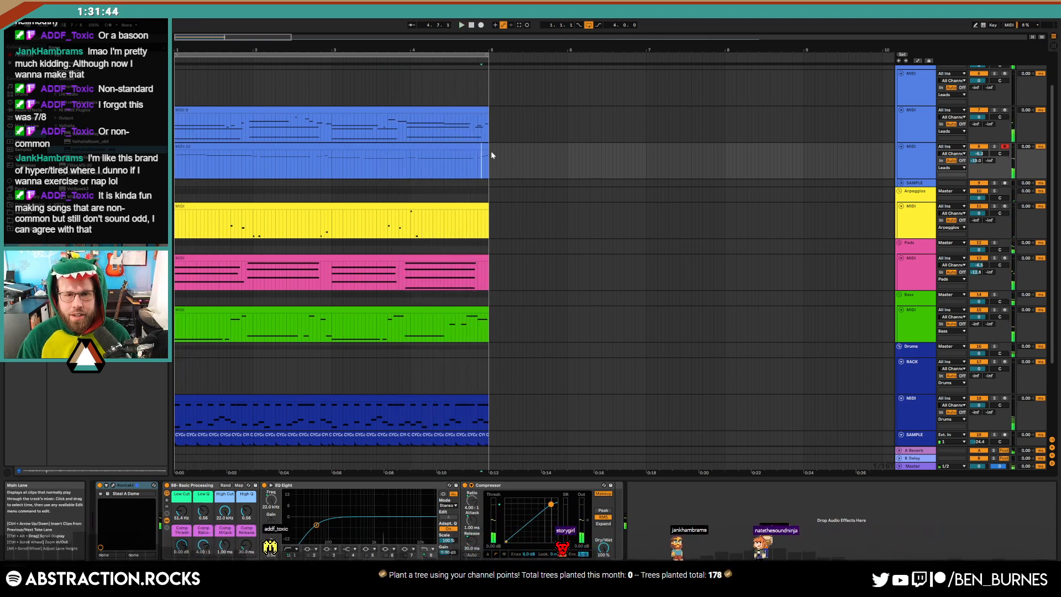
Select the PIANO track and arm it for recording in place of the lead track
{"action": "scroll", "coordinate": [579, 165], "scroll_direction": "up", "scroll_amount": 3}
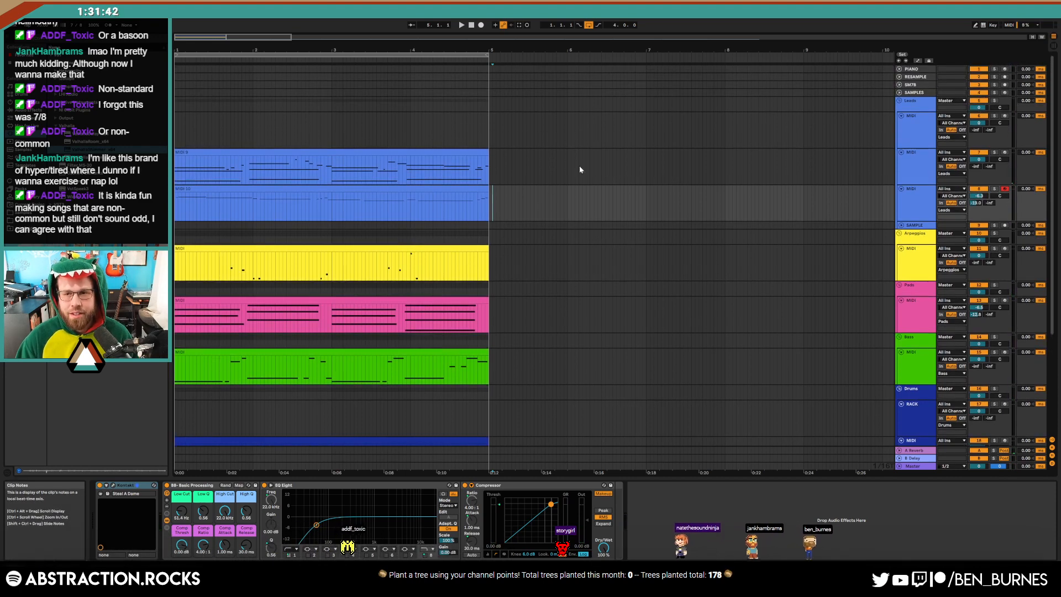
{"action": "left_click", "coordinate": [906, 69]}
{"action": "left_click", "coordinate": [1004, 69]}
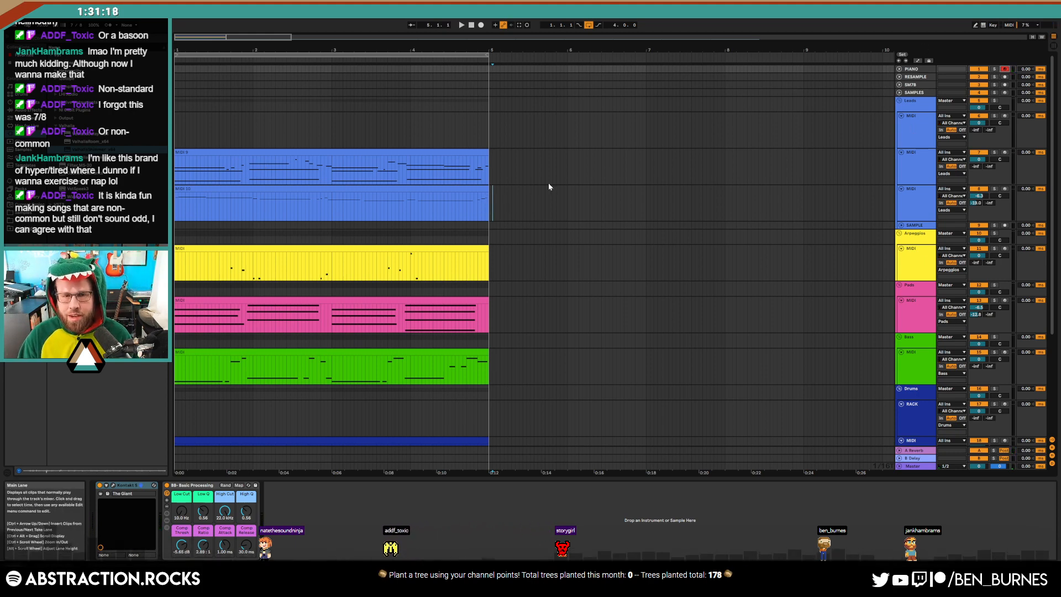
{"action": "key", "text": "ctrl+a"}
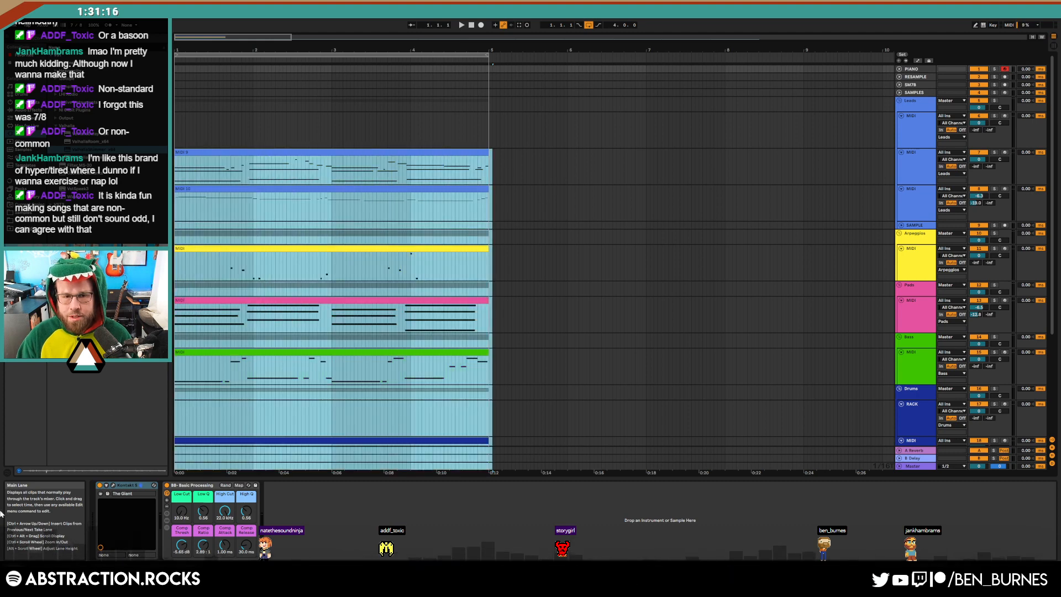
{"action": "scroll", "coordinate": [497, 206], "scroll_direction": "down", "scroll_amount": 5}
{"action": "scroll", "coordinate": [512, 212], "scroll_direction": "down", "scroll_amount": 1}
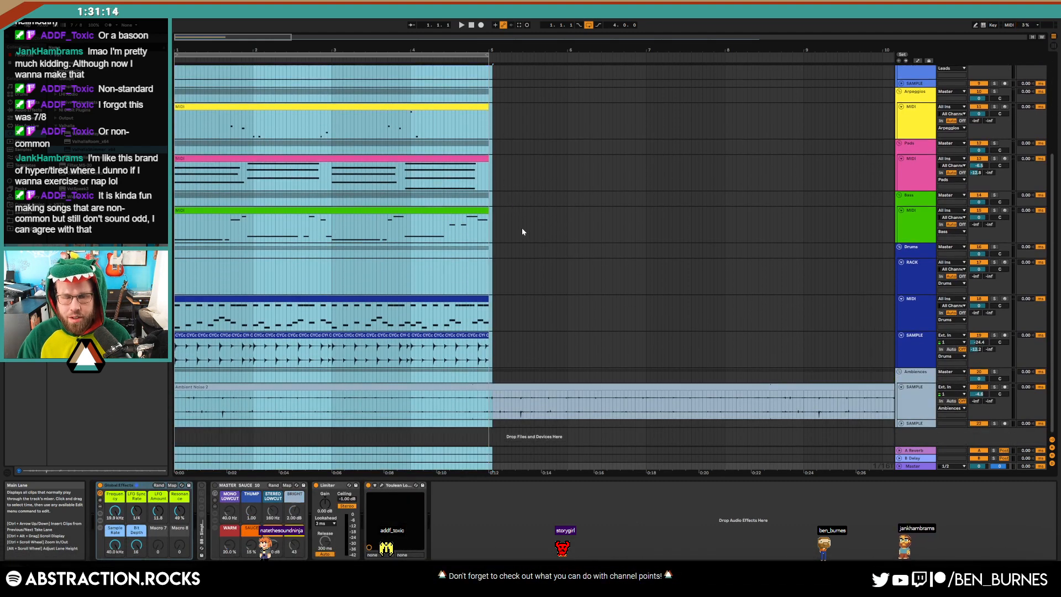
{"action": "scroll", "coordinate": [522, 227], "scroll_direction": "up", "scroll_amount": 6}
{"action": "left_click", "coordinate": [490, 163]}
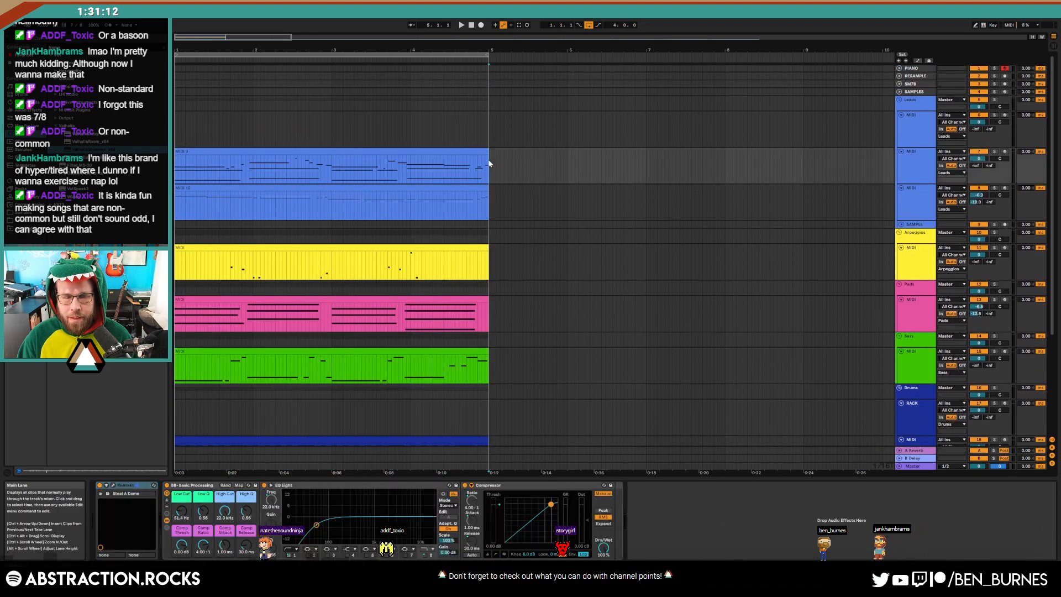
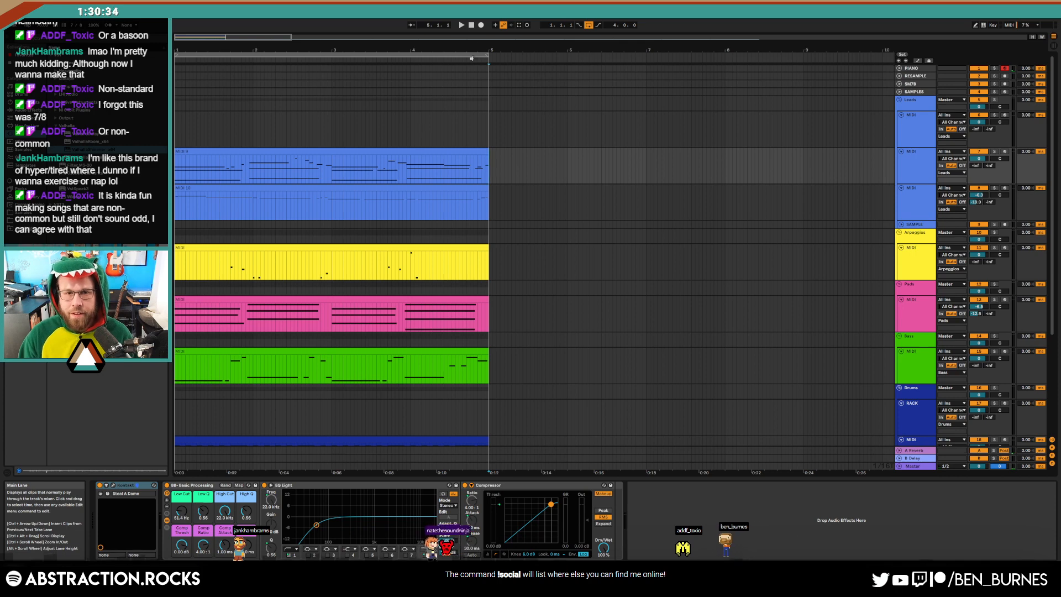
Play the whole loop back from its start to hear all parts together, and stop playback
{"action": "left_click", "coordinate": [463, 26]}
{"action": "double_click", "coordinate": [470, 25]}
{"action": "key", "text": "space"}
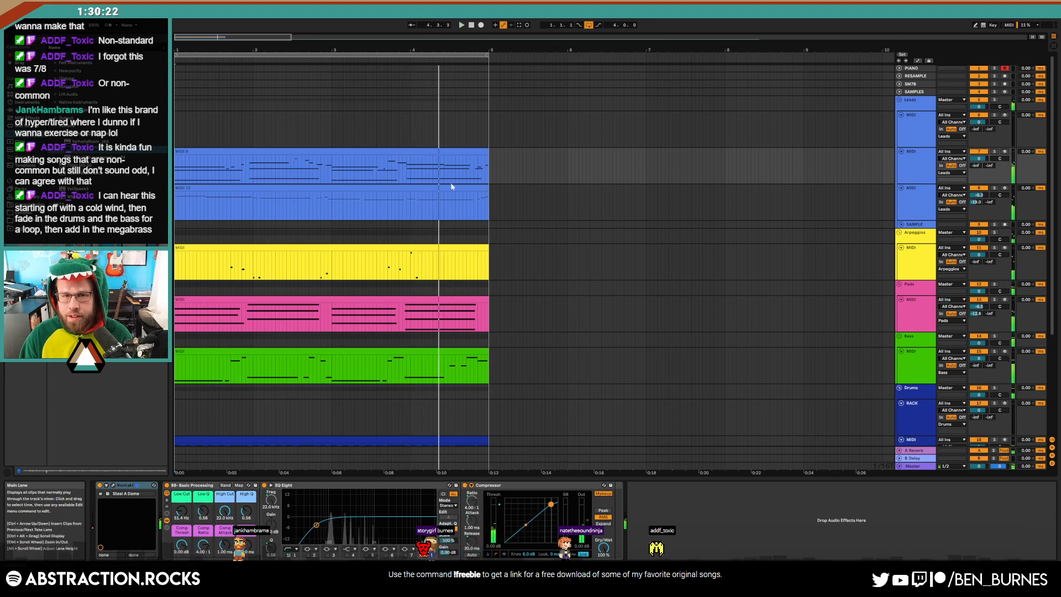
{"action": "key", "text": "space"}
{"action": "left_click", "coordinate": [480, 206]}
{"action": "left_click_drag", "start_coordinate": [489, 206], "coordinate": [176, 166]}
{"action": "left_click", "coordinate": [387, 167]}
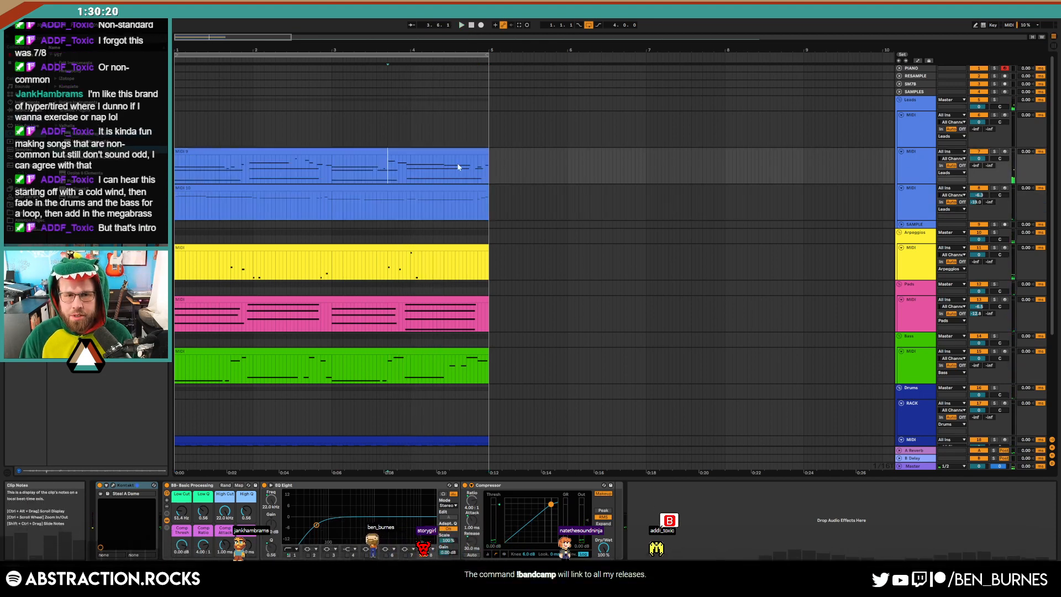
{"action": "left_click_drag", "start_coordinate": [489, 166], "coordinate": [176, 443]}
{"action": "left_click", "coordinate": [500, 314]}
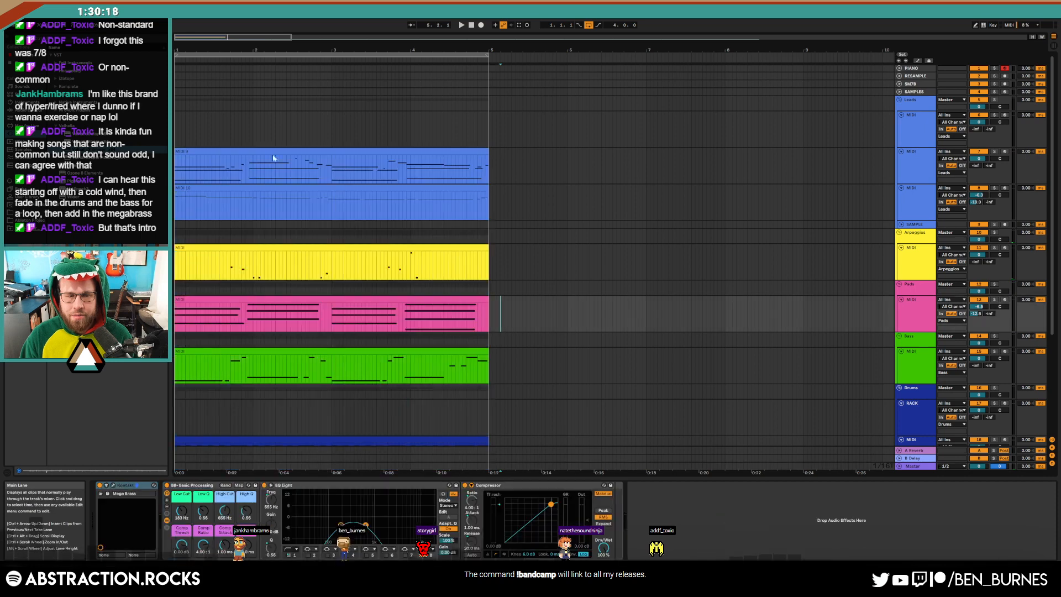
{"action": "key", "text": "Home"}
{"action": "left_click_drag", "start_coordinate": [271, 37], "coordinate": [270, 25]}
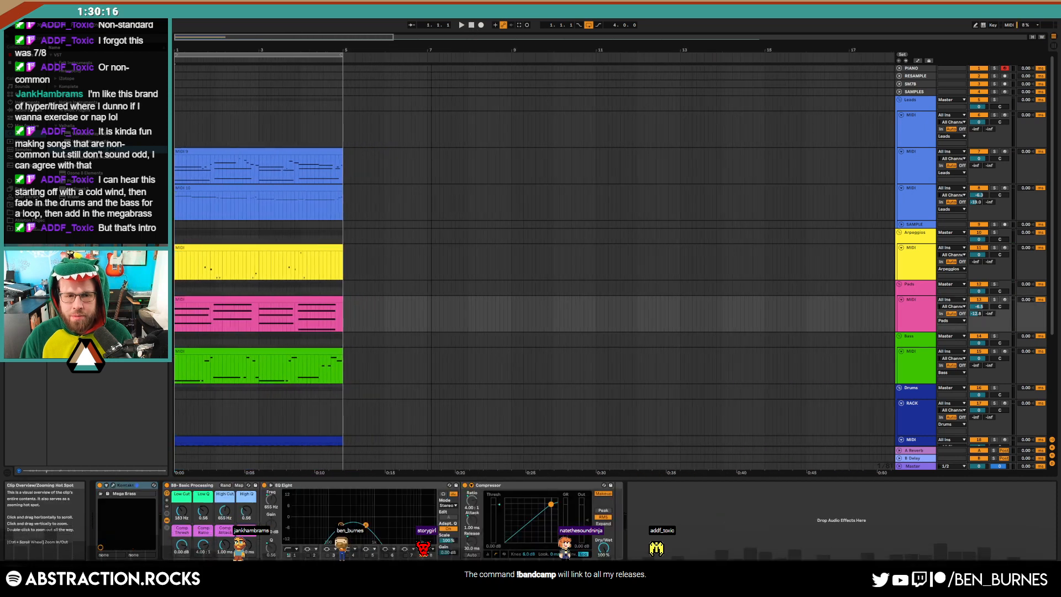
{"action": "scroll", "coordinate": [395, 307], "scroll_direction": "down", "scroll_amount": 5}
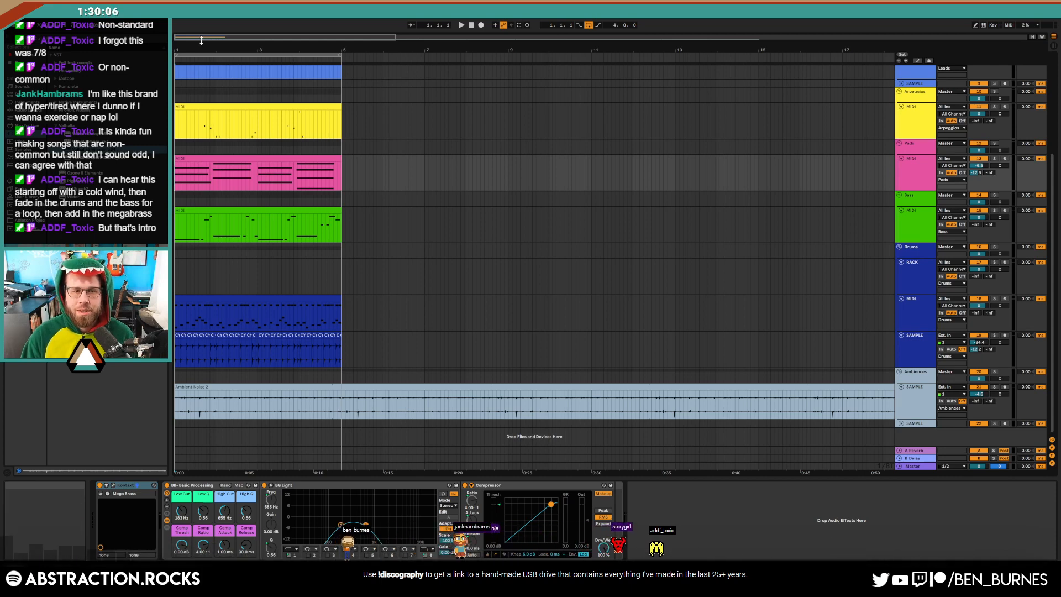
{"action": "left_click_drag", "start_coordinate": [201, 41], "coordinate": [202, 34]}
Save the set as "2022-12-22 Snow Day" in the folder D:\Media\Ableton Projects\2 Hour Tracks 2022
{"action": "key", "text": "ctrl+shift+s"}
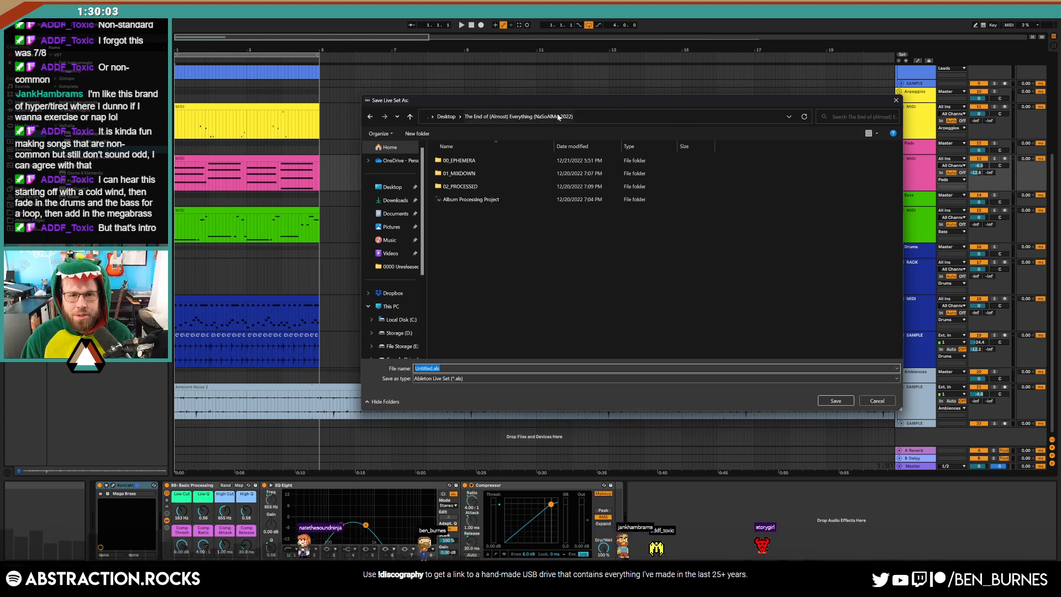
{"action": "left_click", "coordinate": [481, 117]}
{"action": "left_click", "coordinate": [394, 332]}
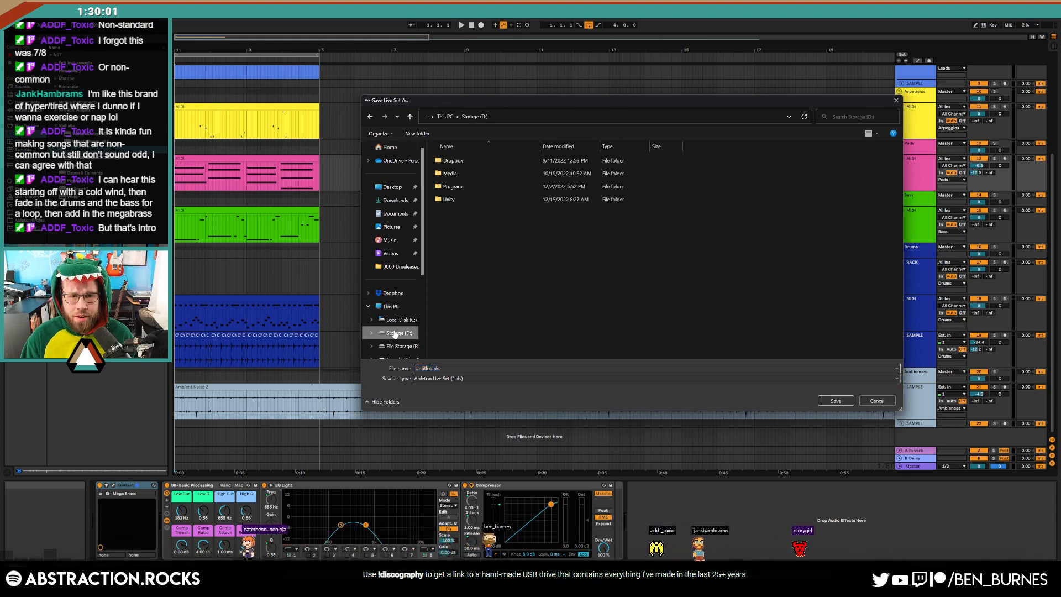
{"action": "double_click", "coordinate": [459, 174]}
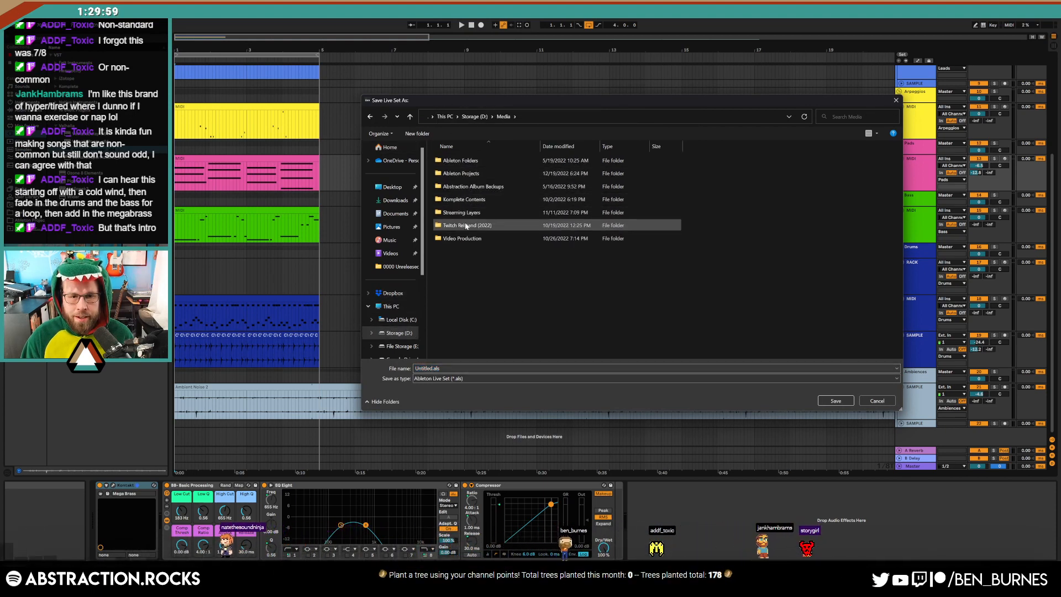
{"action": "left_click", "coordinate": [490, 175]}
{"action": "double_click", "coordinate": [491, 175]}
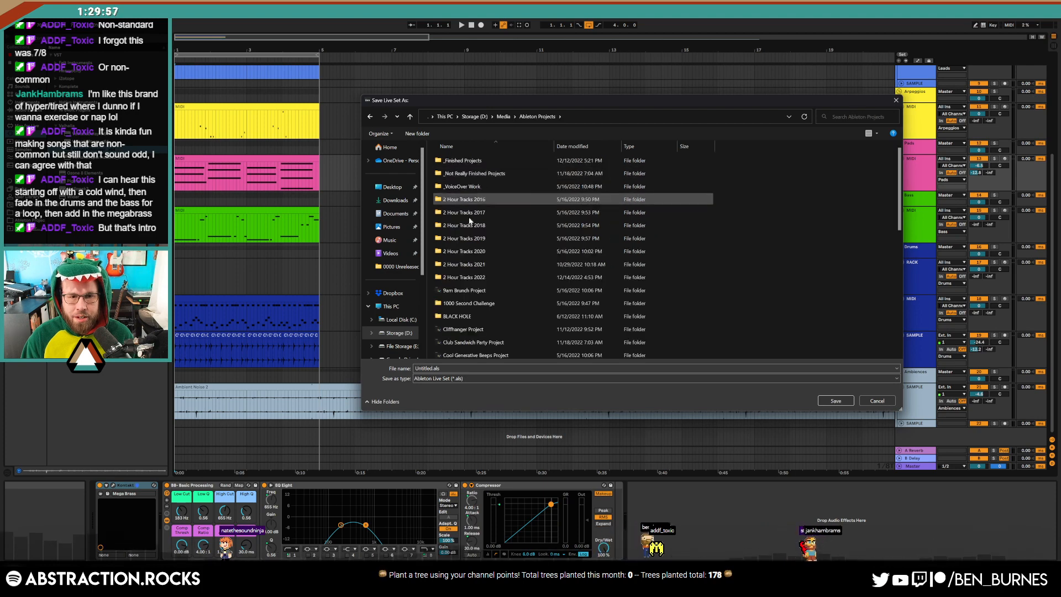
{"action": "double_click", "coordinate": [476, 277]}
{"action": "left_click", "coordinate": [475, 368]}
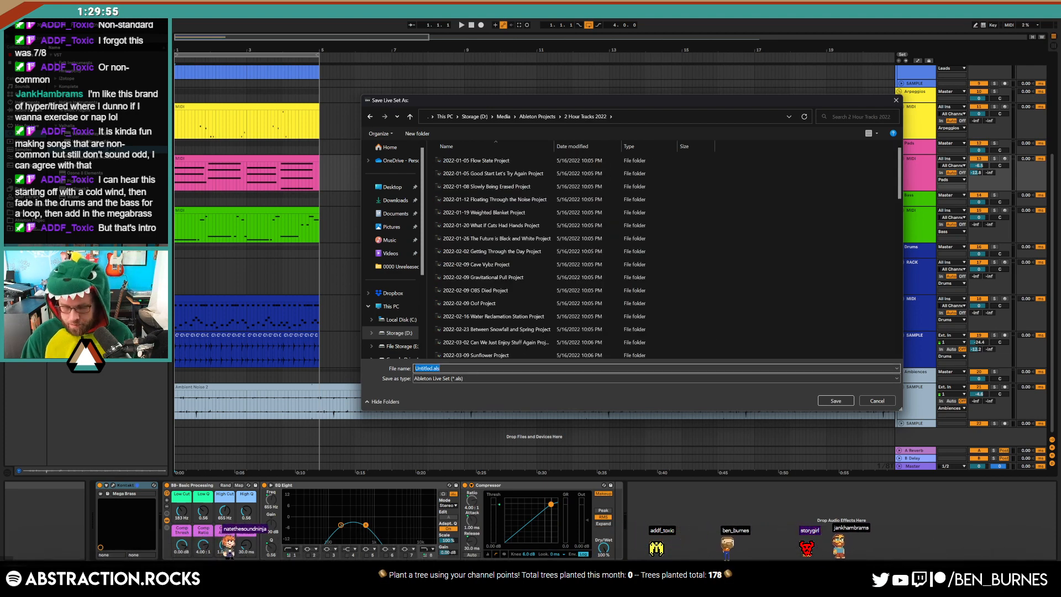
{"action": "type", "text": "2022-12-22 Snow Day"}
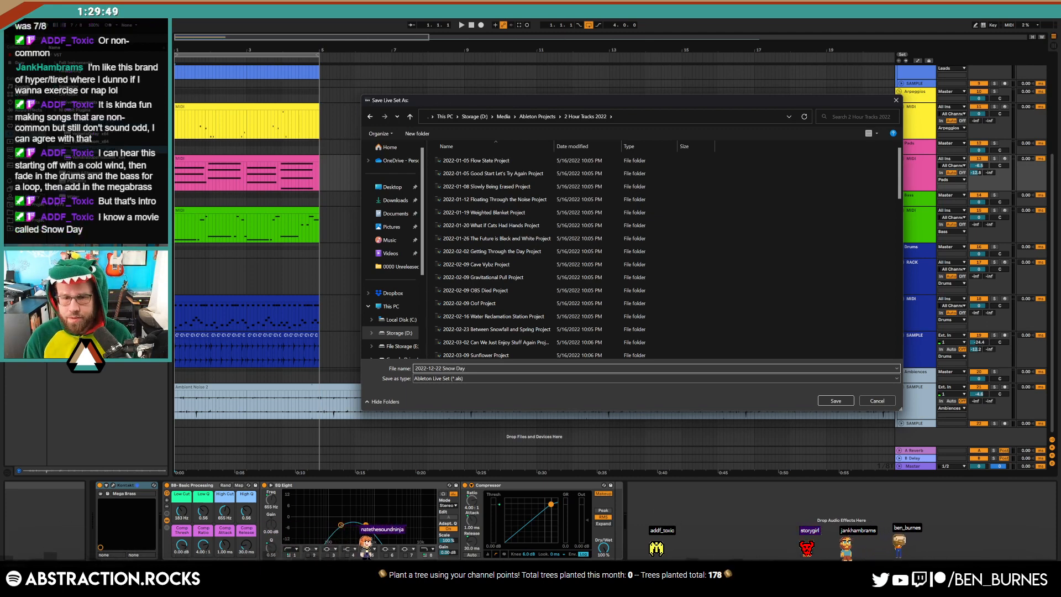
{"action": "key", "text": "Return"}
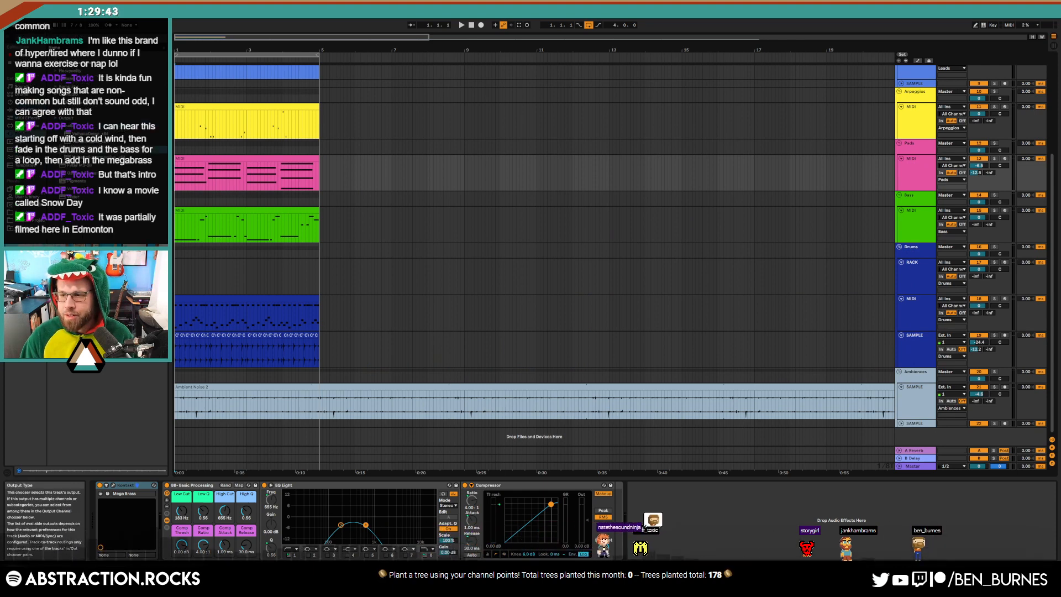
Switch to the Abstraction Music spreadsheet in Google Sheets, search it for "snow", step through the matching track names, and return to Ableton Live
{"action": "left_click_drag", "start_coordinate": [1060, 95], "coordinate": [727, 45]}
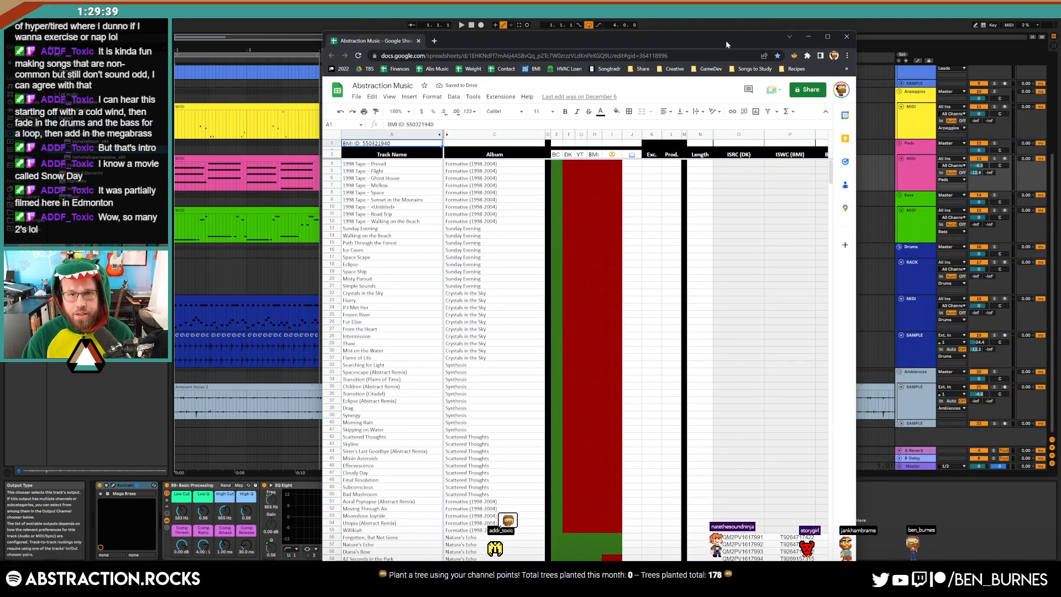
{"action": "key", "text": "ctrl+f"}
{"action": "type", "text": "snow"}
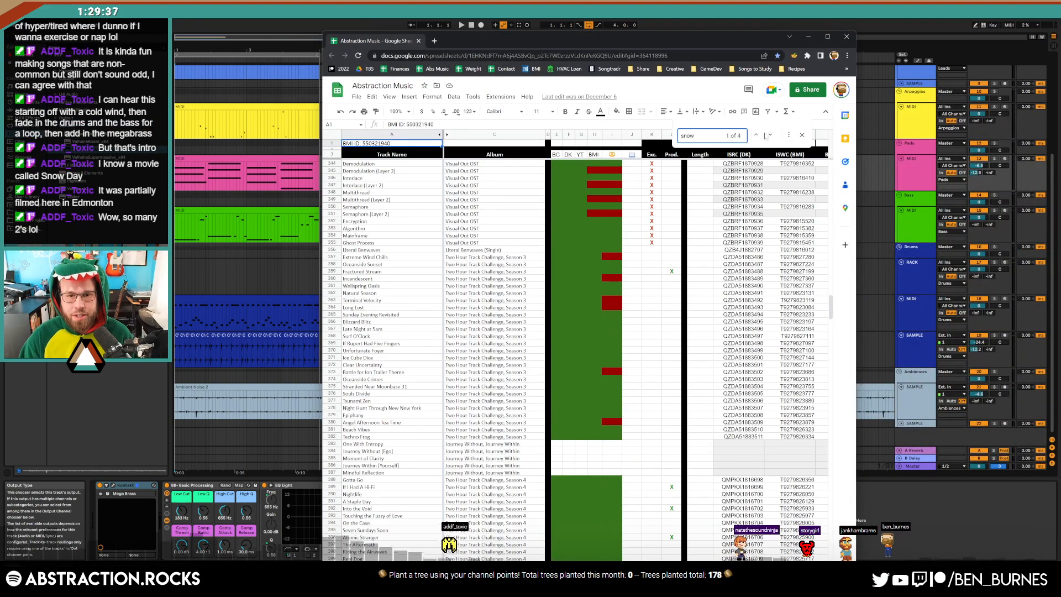
{"action": "left_click", "coordinate": [771, 135]}
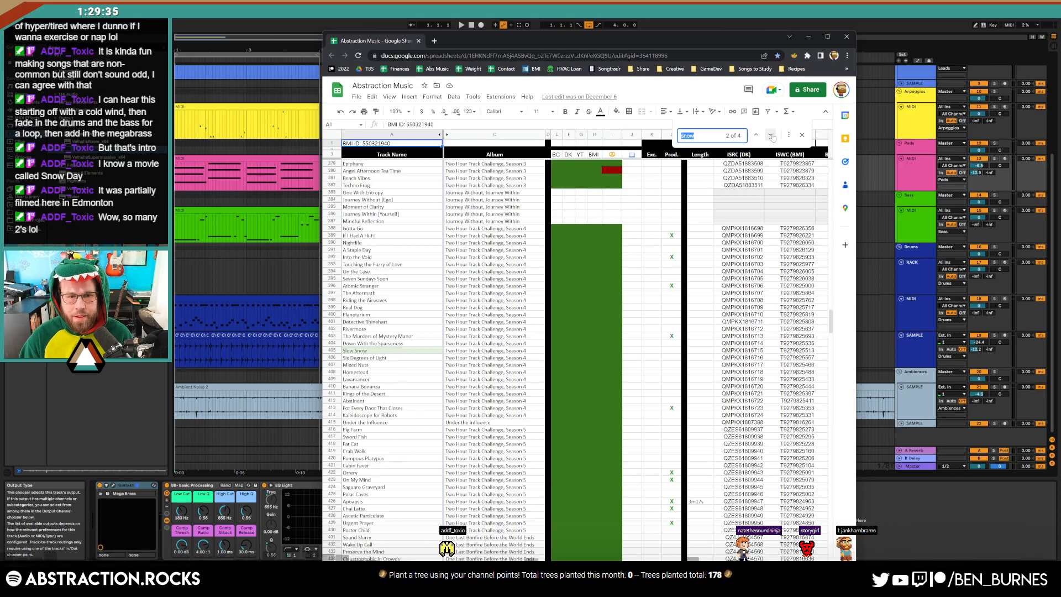
{"action": "left_click", "coordinate": [772, 135]}
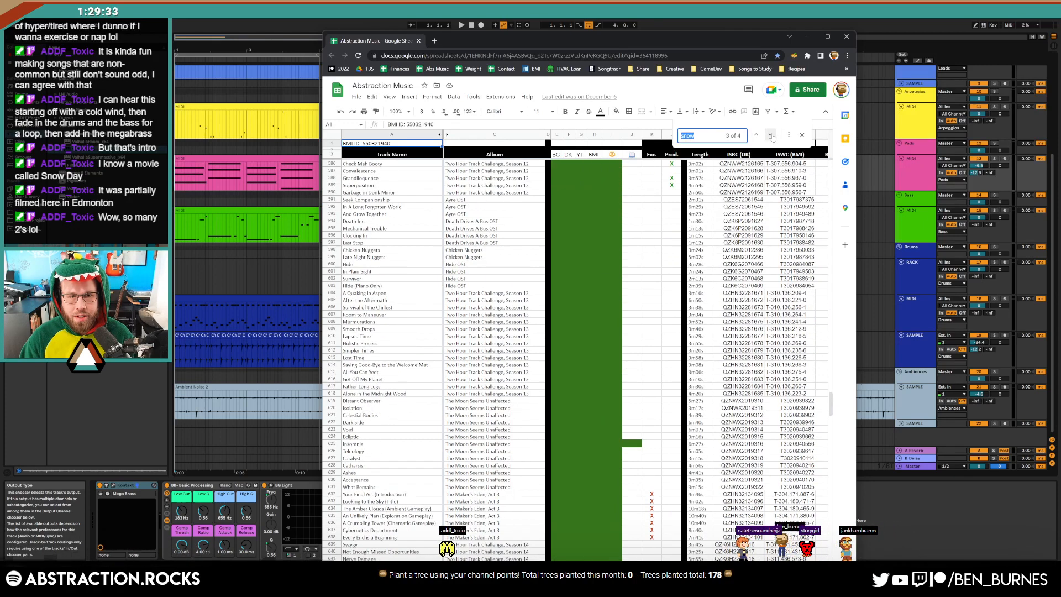
{"action": "double_click", "coordinate": [671, 38]}
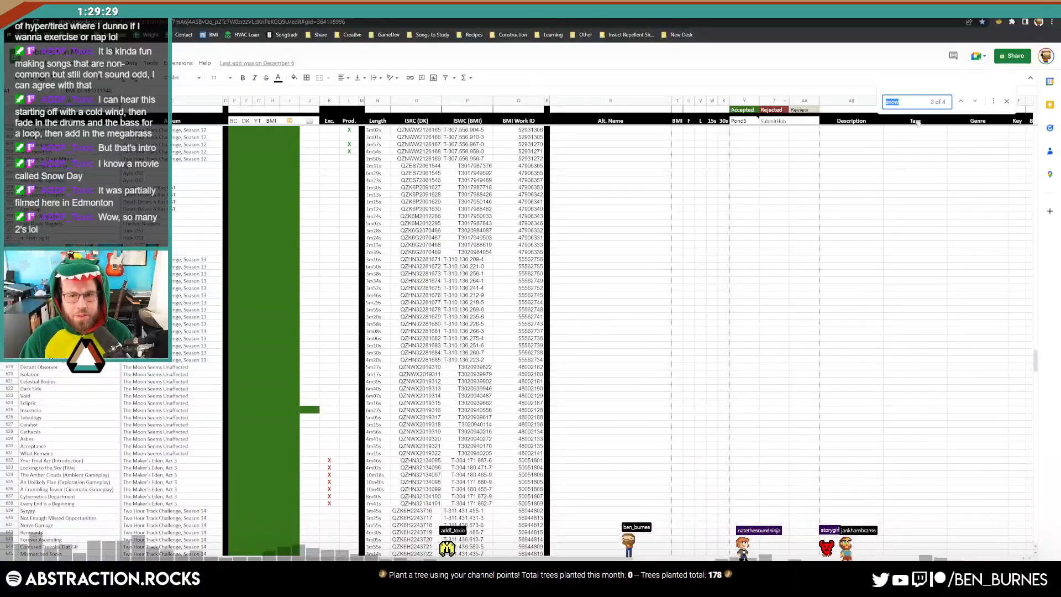
{"action": "left_click", "coordinate": [974, 102]}
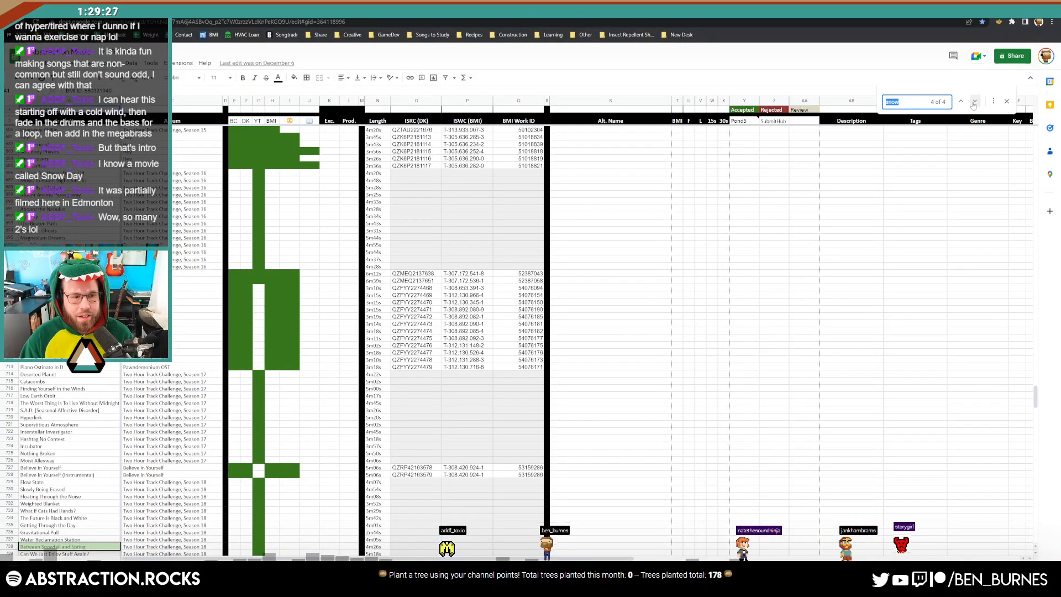
{"action": "left_click", "coordinate": [974, 103]}
{"action": "left_click", "coordinate": [973, 104]}
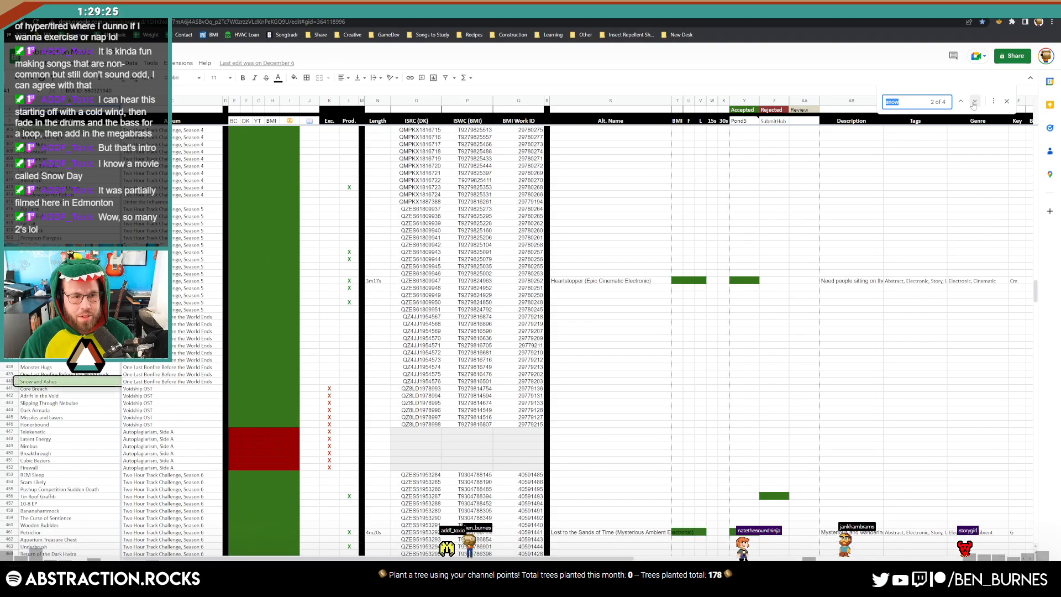
{"action": "left_click", "coordinate": [974, 104]}
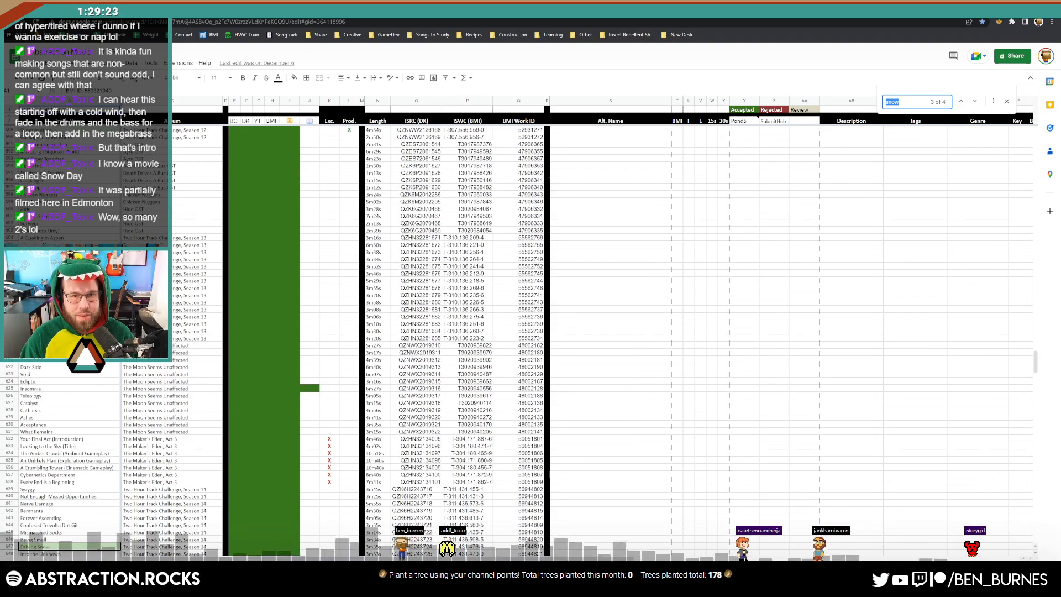
{"action": "left_click_drag", "start_coordinate": [652, 7], "coordinate": [621, 62]}
{"action": "left_click", "coordinate": [880, 63]}
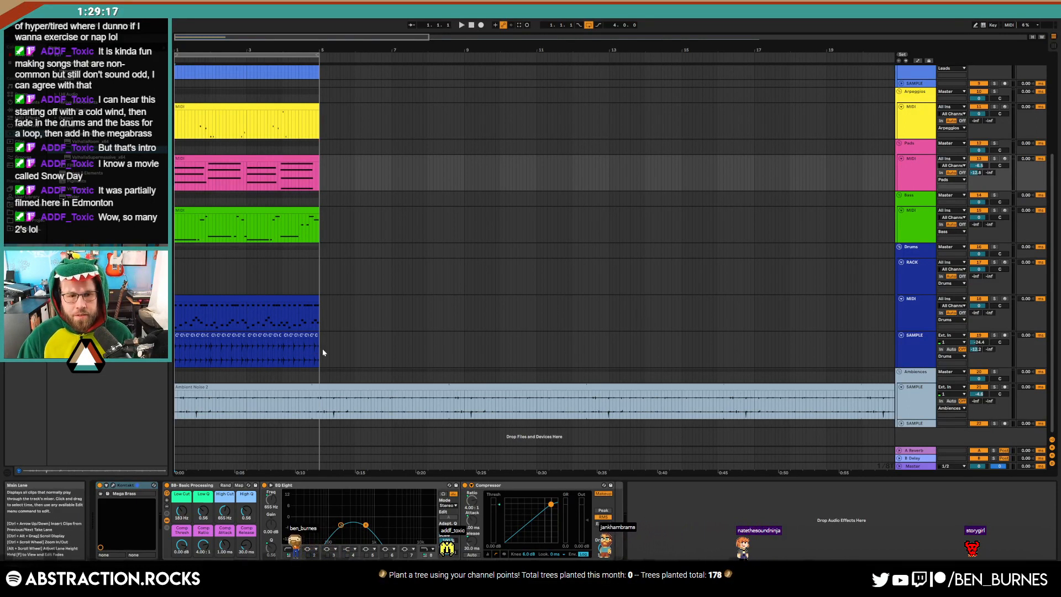
Move all the lead, arpeggio, pad, bass and drum loop clips together to bar 9, leaving the ambient noise in place
{"action": "left_click_drag", "start_coordinate": [319, 348], "coordinate": [175, 65]}
{"action": "mouse_move", "coordinate": [238, 49]}
{"action": "left_mouse_down"}
{"action": "mouse_move", "coordinate": [238, 28]}
{"action": "mouse_move", "coordinate": [239, 39]}
{"action": "left_mouse_up"}
{"action": "scroll", "coordinate": [211, 138], "scroll_direction": "up", "scroll_amount": 3}
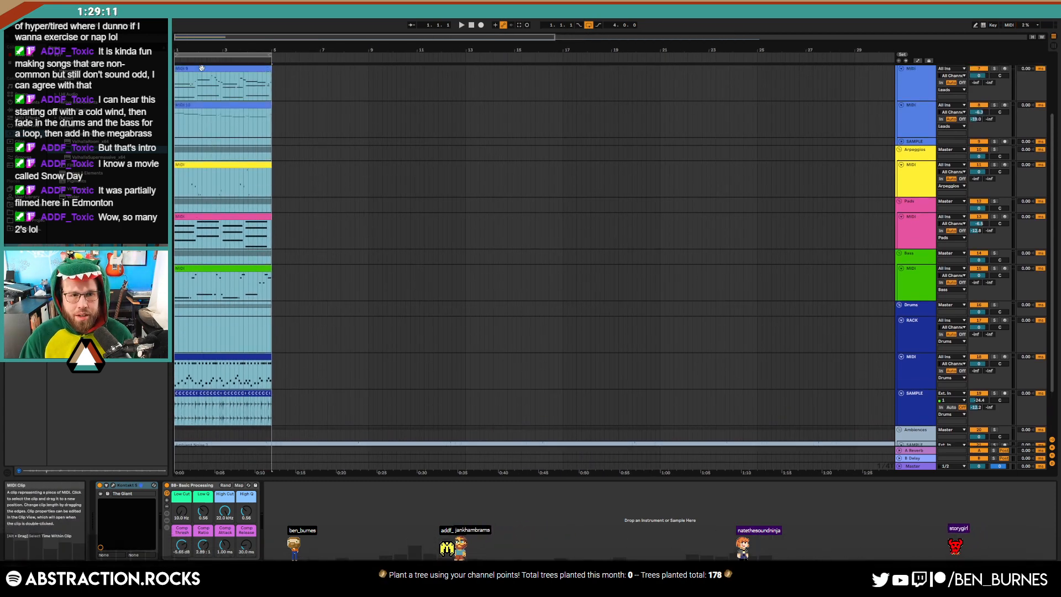
{"action": "left_click_drag", "start_coordinate": [204, 80], "coordinate": [398, 81]}
{"action": "left_click", "coordinate": [313, 189]}
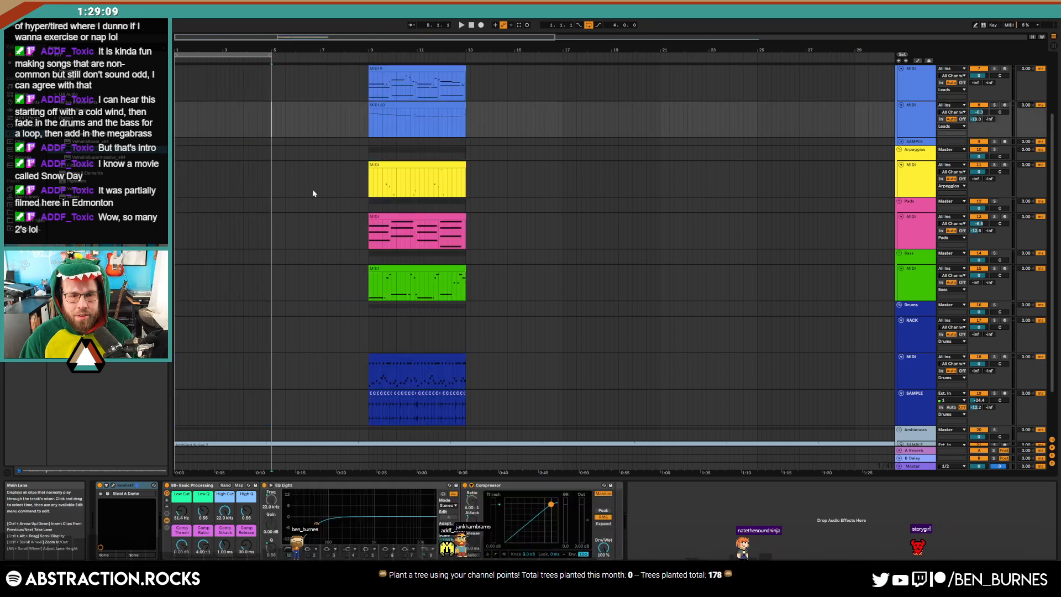
Extend the drum MIDI and drum sample parts back to bar 5, filling the four bars before the other parts
{"action": "left_click", "coordinate": [396, 357]}
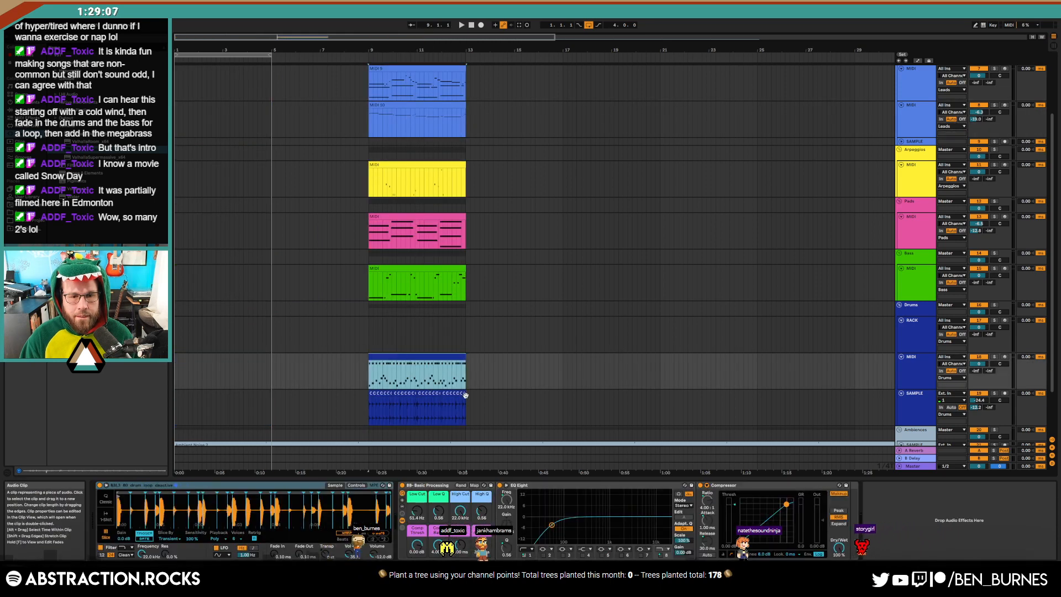
{"action": "left_click", "coordinate": [464, 393], "text": "shift"}
{"action": "left_click_drag", "start_coordinate": [384, 358], "coordinate": [294, 361]}
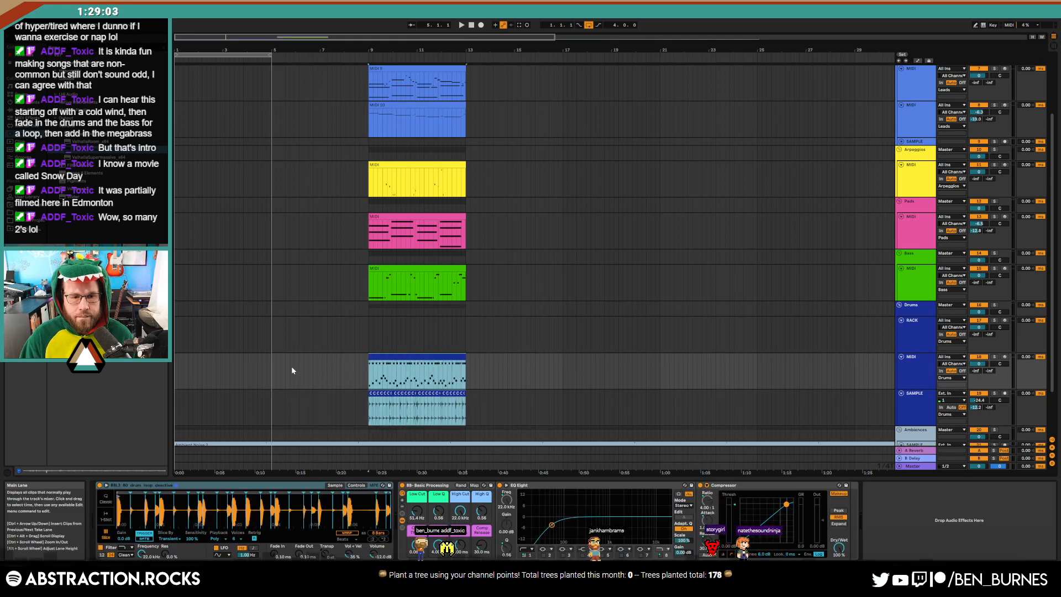
{"action": "key", "text": "ctrl+d"}
{"action": "mouse_move", "coordinate": [371, 358]}
{"action": "left_mouse_down"}
{"action": "mouse_move", "coordinate": [293, 358]}
{"action": "mouse_move", "coordinate": [377, 358]}
{"action": "left_mouse_up"}
{"action": "double_click", "coordinate": [378, 357]}
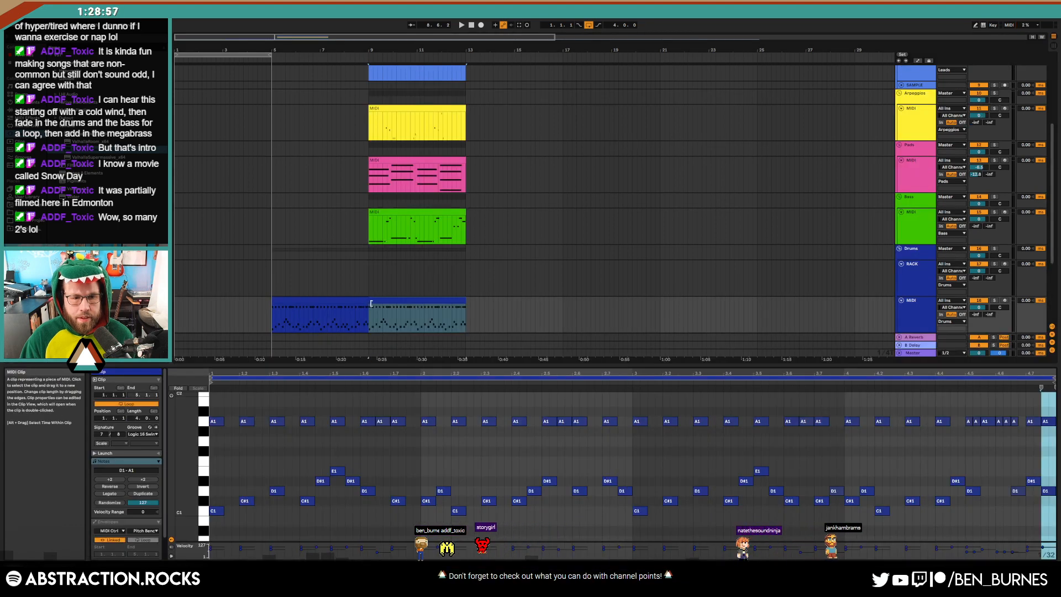
{"action": "left_click_drag", "start_coordinate": [368, 306], "coordinate": [271, 302]}
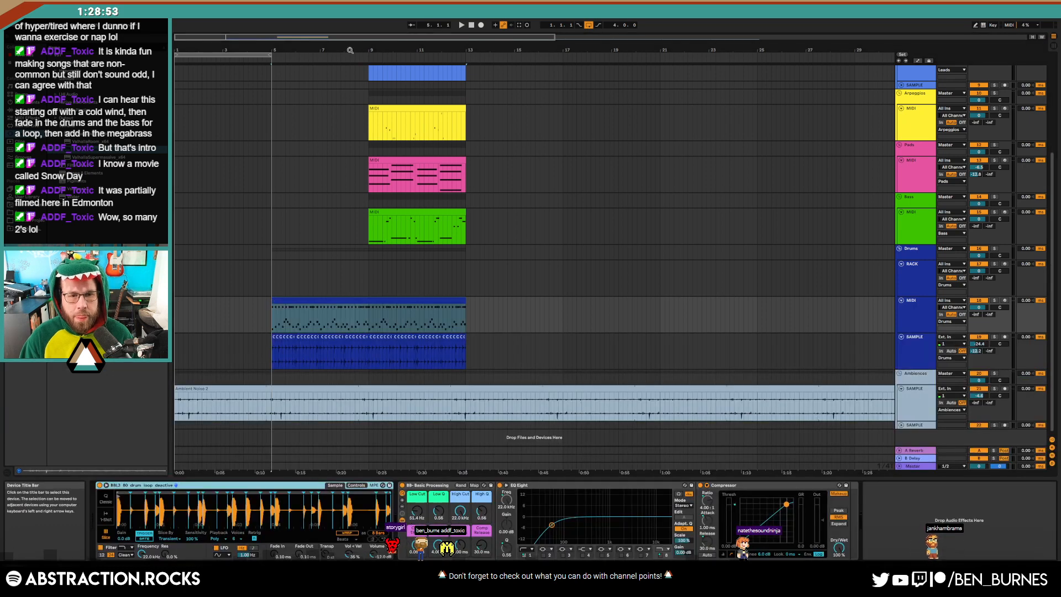
Unfold the empty second sample track in the Ambiences group
{"action": "left_click", "coordinate": [923, 398]}
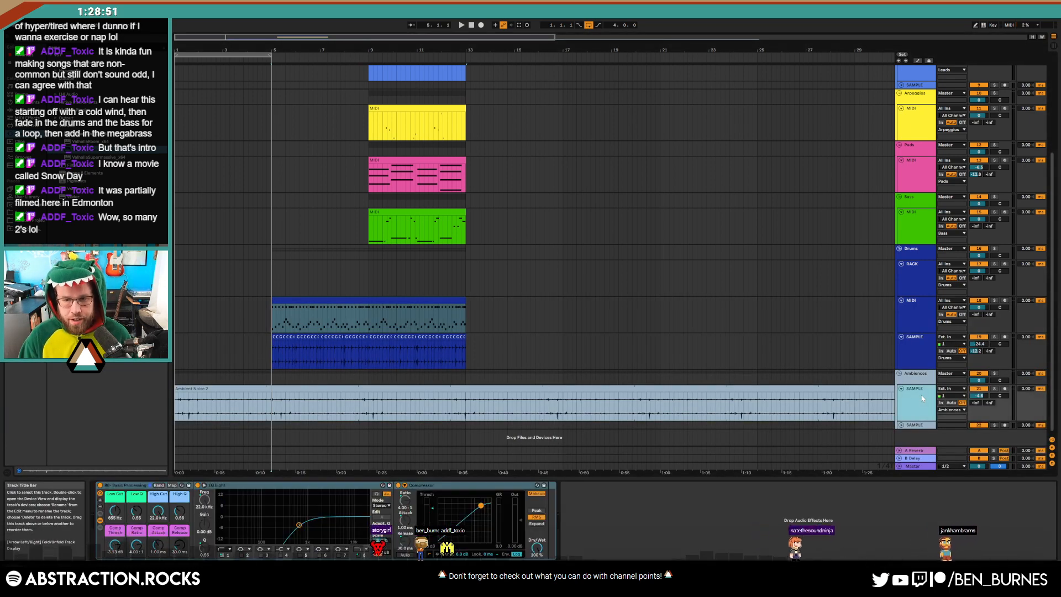
{"action": "left_click", "coordinate": [901, 425]}
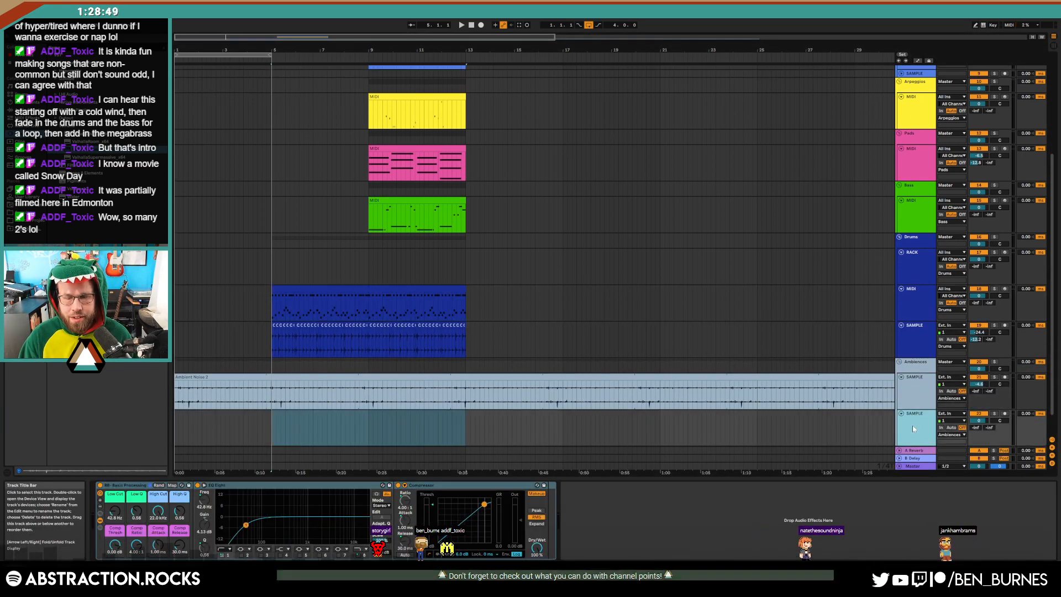
Move the empty sample track above the ambient noise track, and browse the sample library folders for wind sounds
{"action": "left_click_drag", "start_coordinate": [913, 414], "coordinate": [912, 377]}
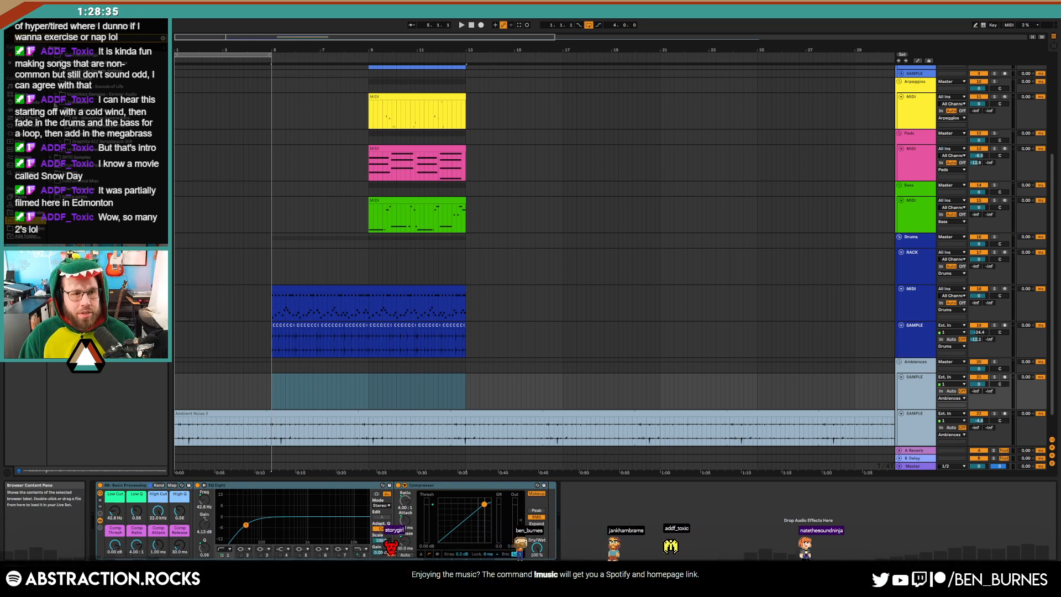
{"action": "left_click", "coordinate": [63, 134]}
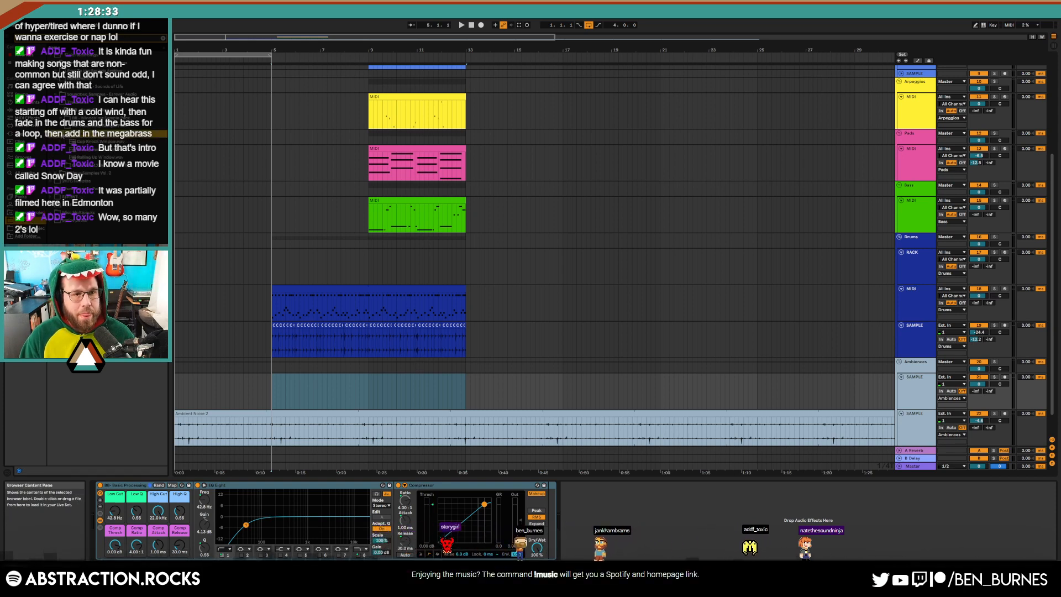
{"action": "left_click", "coordinate": [61, 127]}
{"action": "left_click", "coordinate": [62, 142]}
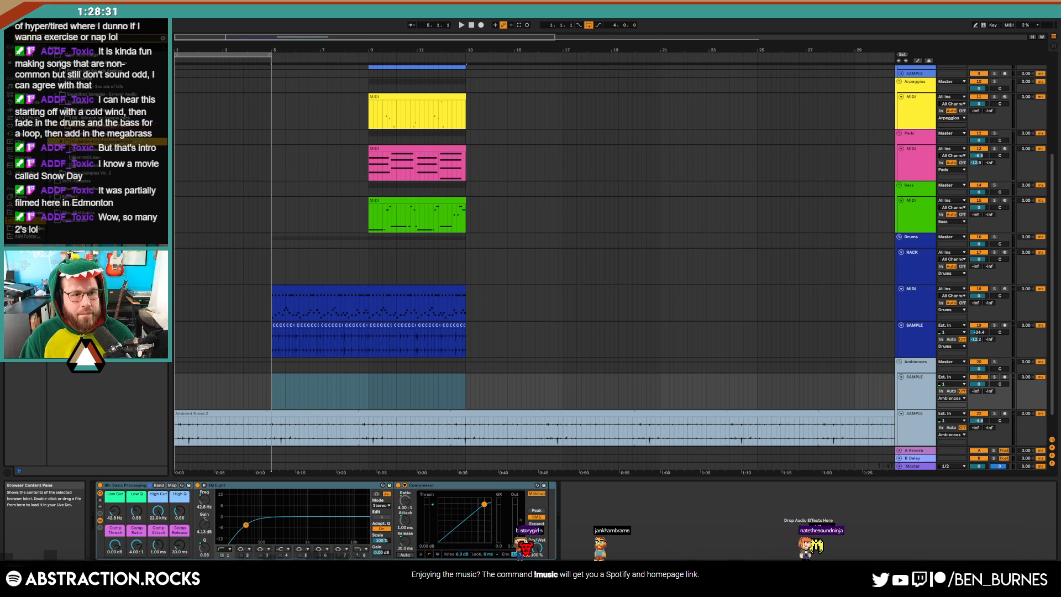
{"action": "key", "text": "Left"}
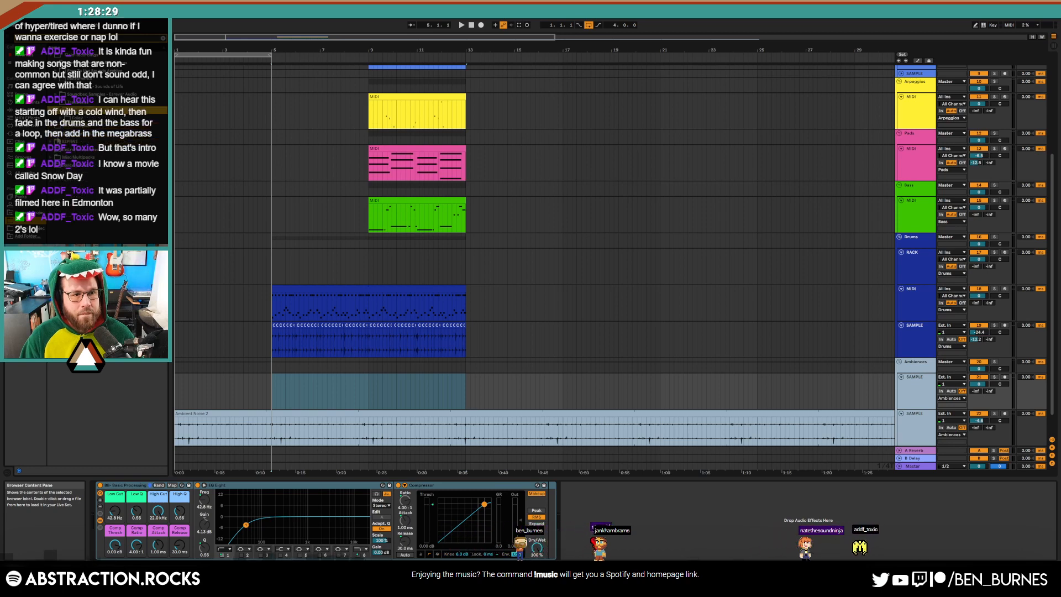
{"action": "left_click", "coordinate": [61, 118]}
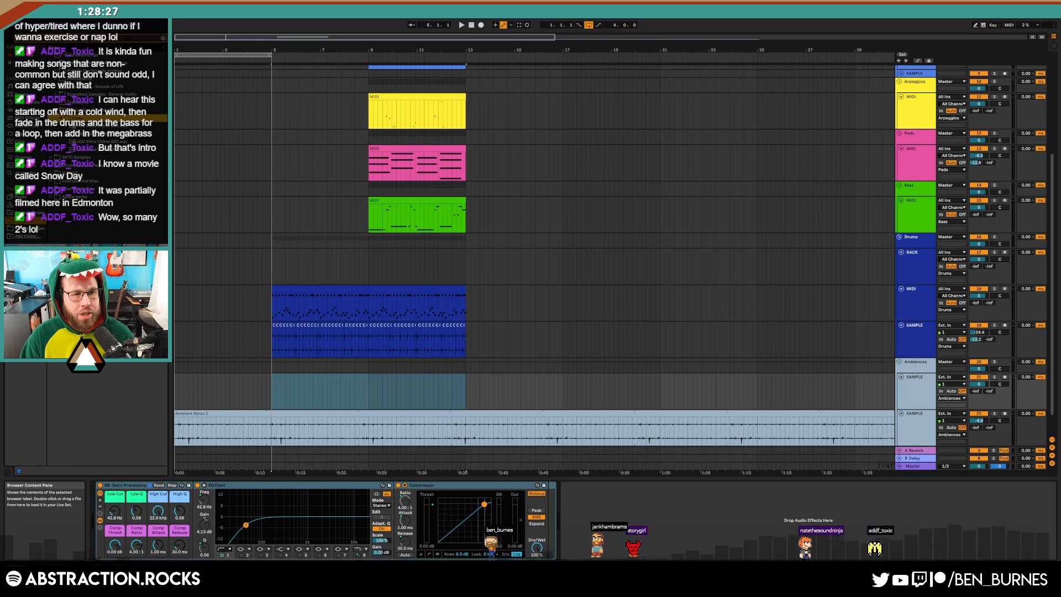
{"action": "key", "text": "Left"}
{"action": "key", "text": "Left"}
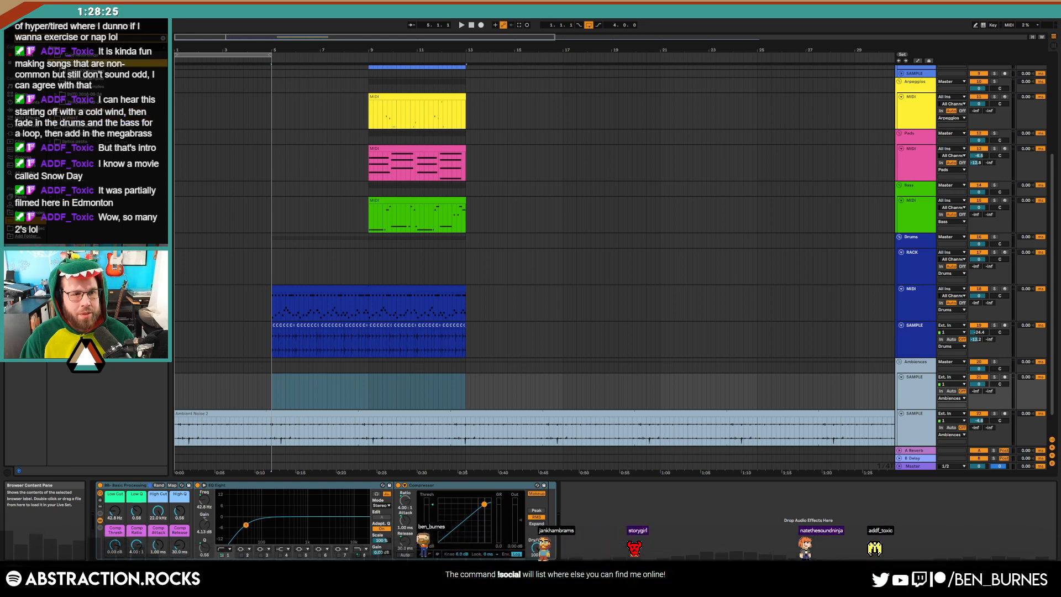
{"action": "left_click", "coordinate": [56, 71]}
{"action": "left_click", "coordinate": [54, 56]}
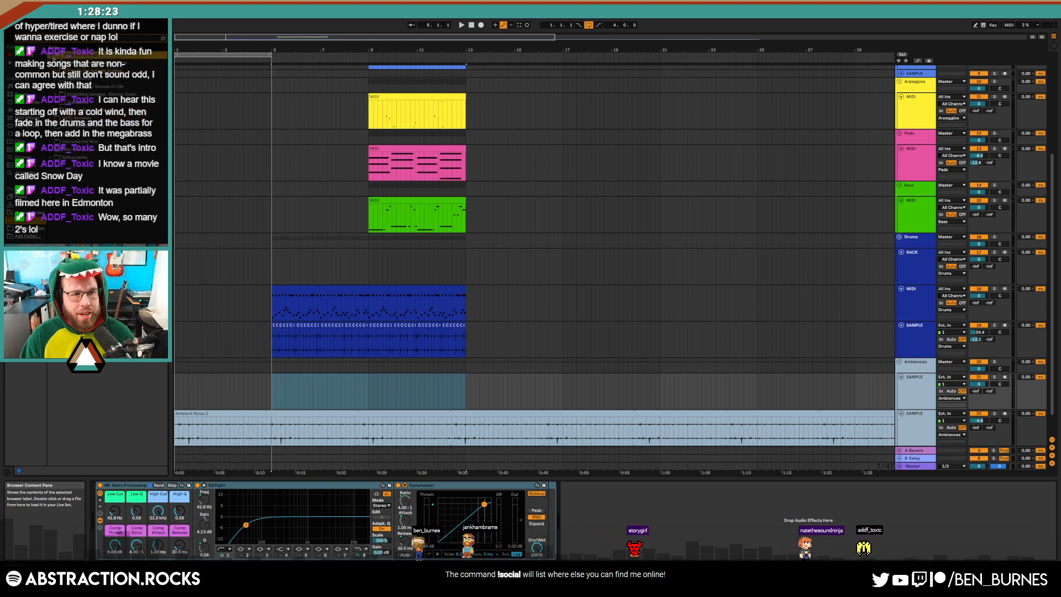
Audition the wind recordings in the sample library one after another
{"action": "key", "text": "Right"}
{"action": "key", "text": "Down"}
{"action": "key", "text": "Down"}
{"action": "key", "text": "Down"}
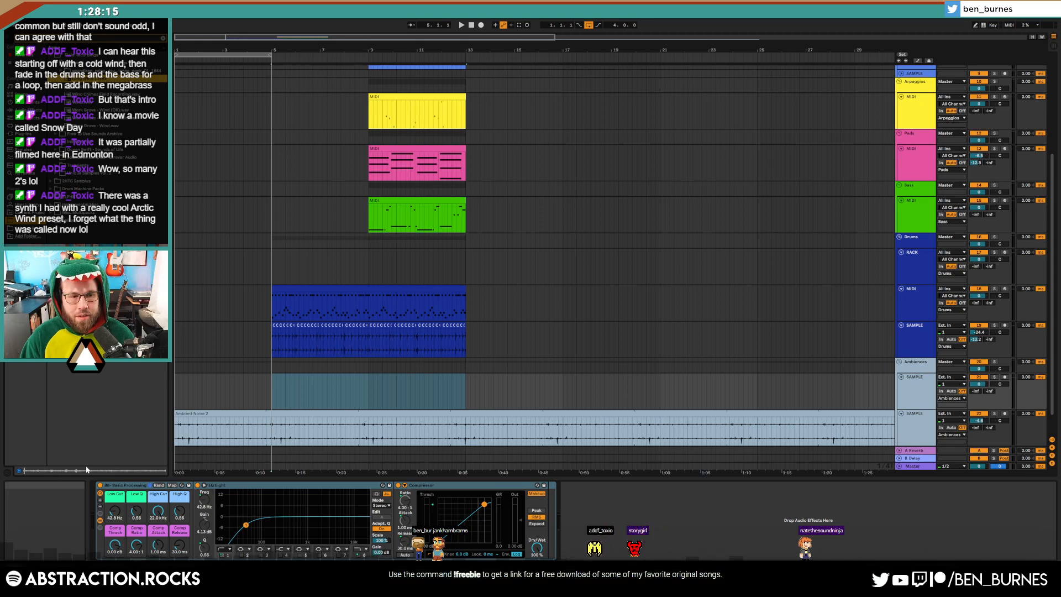
{"action": "key", "text": "Down"}
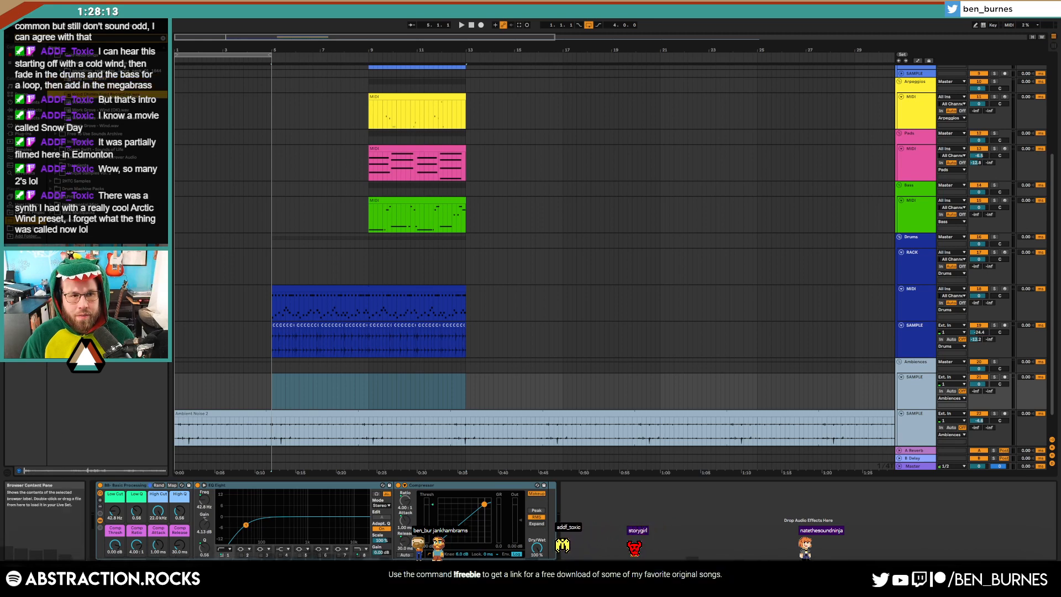
{"action": "key", "text": "Down"}
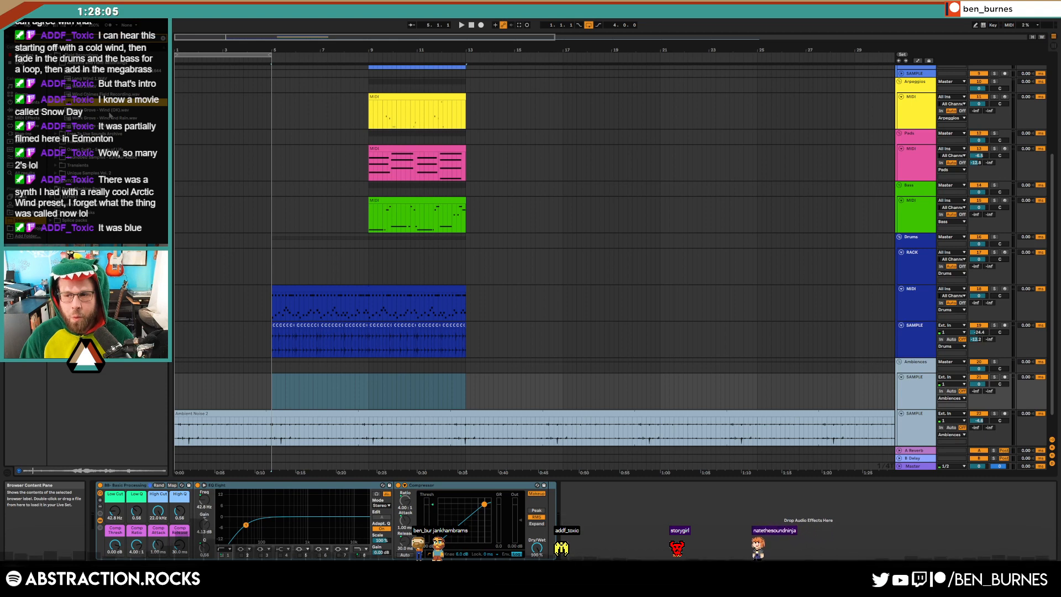
{"action": "left_click", "coordinate": [112, 110]}
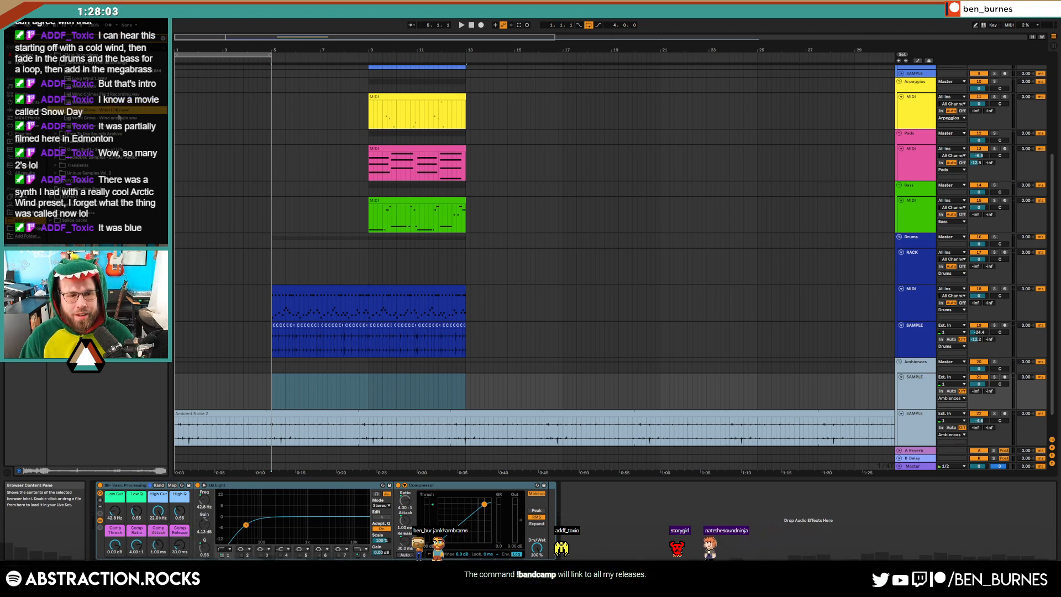
{"action": "left_click", "coordinate": [123, 118]}
{"action": "left_click", "coordinate": [126, 127]}
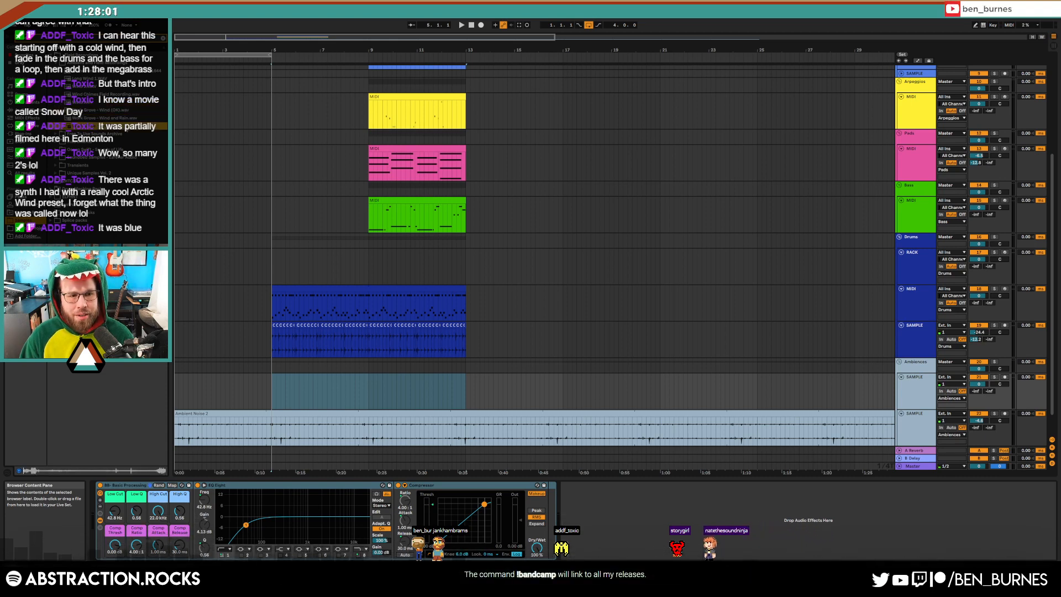
Place the "Long Wind 1" sample at bar 1 on the empty sample track in the Ambiences group
{"action": "left_click", "coordinate": [109, 86]}
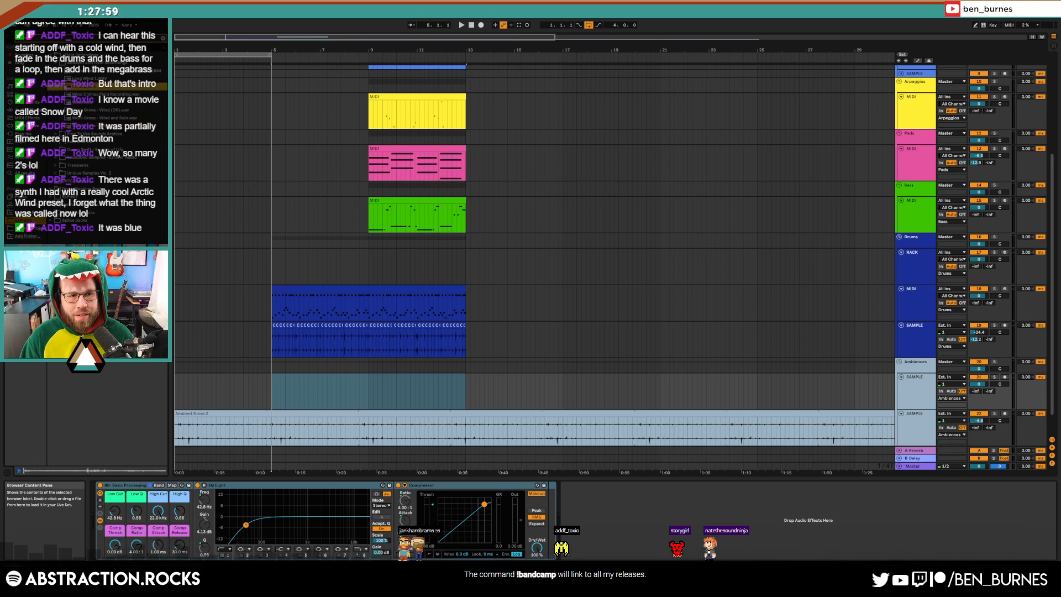
{"action": "scroll", "coordinate": [584, 264], "scroll_direction": "down", "scroll_amount": 1}
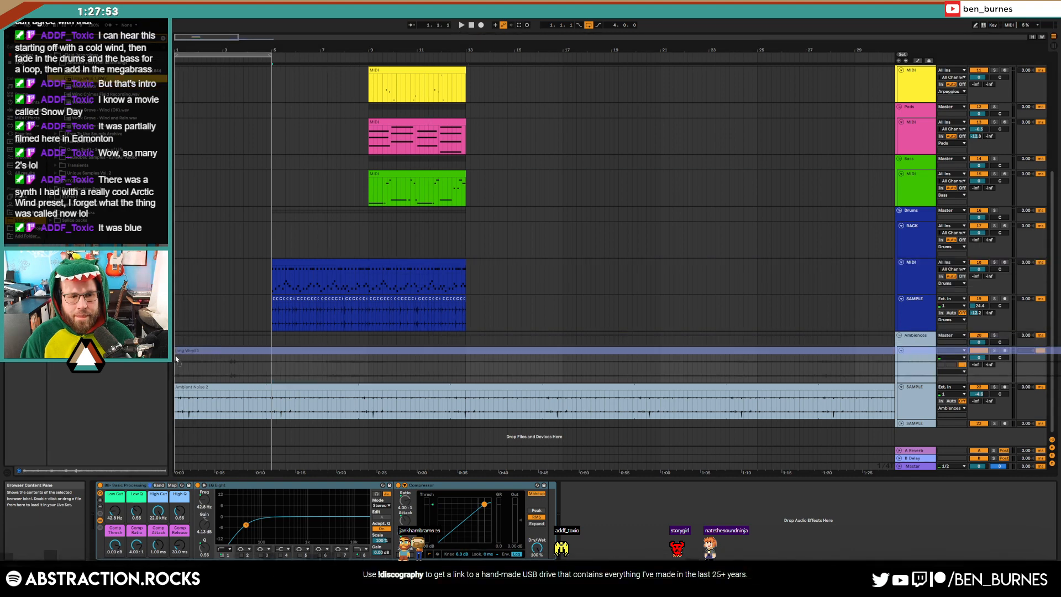
{"action": "left_click_drag", "start_coordinate": [177, 360], "coordinate": [275, 360]}
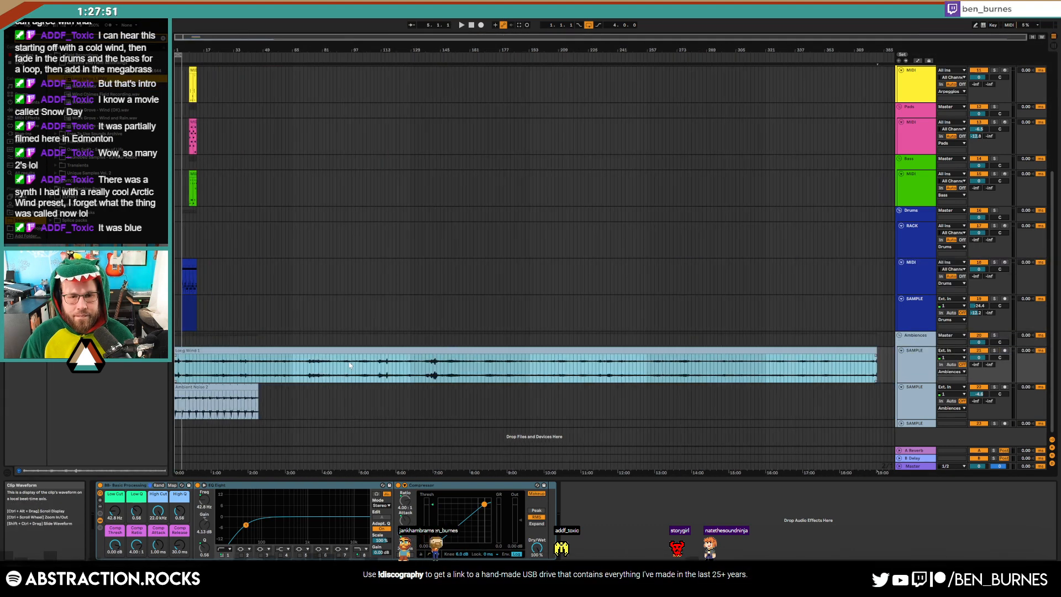
Play the wind clip from its middle while raising its low cut to 248 Hz and lowering the track volume to -10.4 dB
{"action": "left_click", "coordinate": [433, 369]}
{"action": "key", "text": "space"}
{"action": "left_click", "coordinate": [452, 368]}
{"action": "key", "text": "space"}
{"action": "key", "text": "space"}
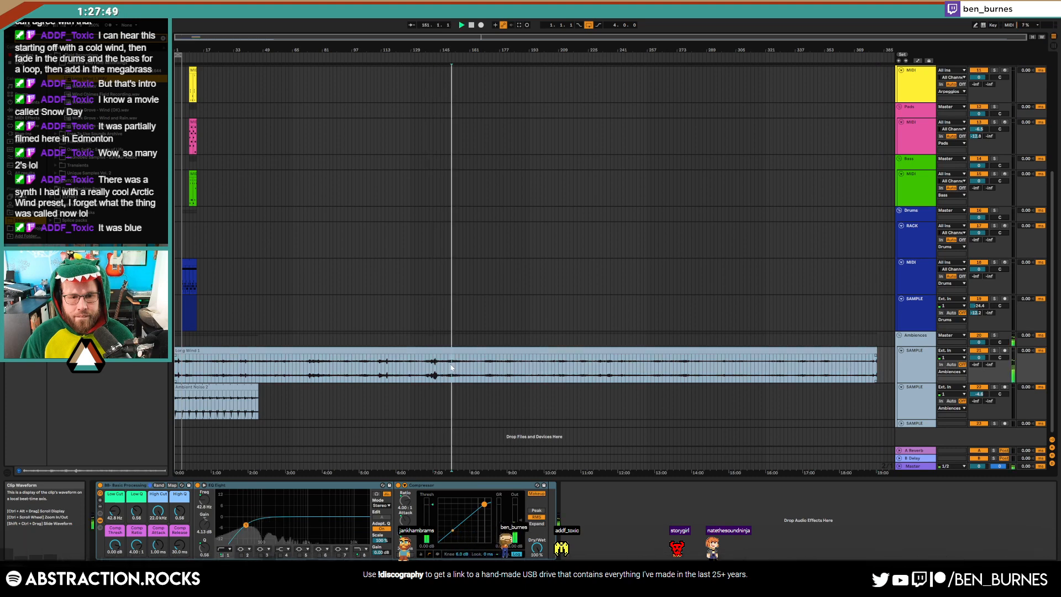
{"action": "mouse_move", "coordinate": [117, 512]}
{"action": "left_mouse_down"}
{"action": "mouse_move", "coordinate": [116, 463]}
{"action": "mouse_move", "coordinate": [137, 531]}
{"action": "mouse_move", "coordinate": [115, 524]}
{"action": "left_mouse_up"}
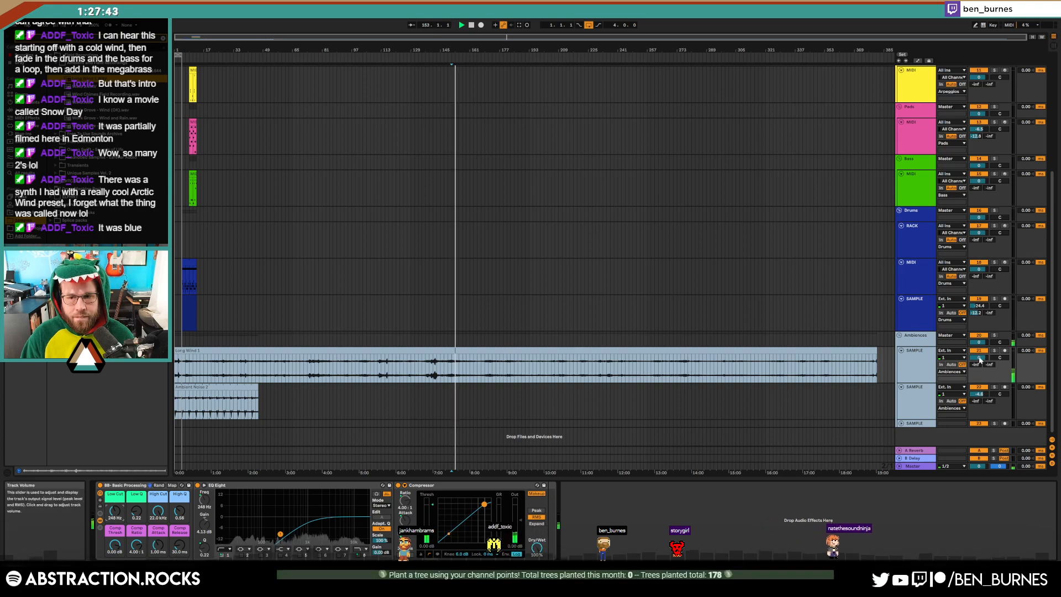
{"action": "left_click_drag", "start_coordinate": [979, 357], "coordinate": [979, 384]}
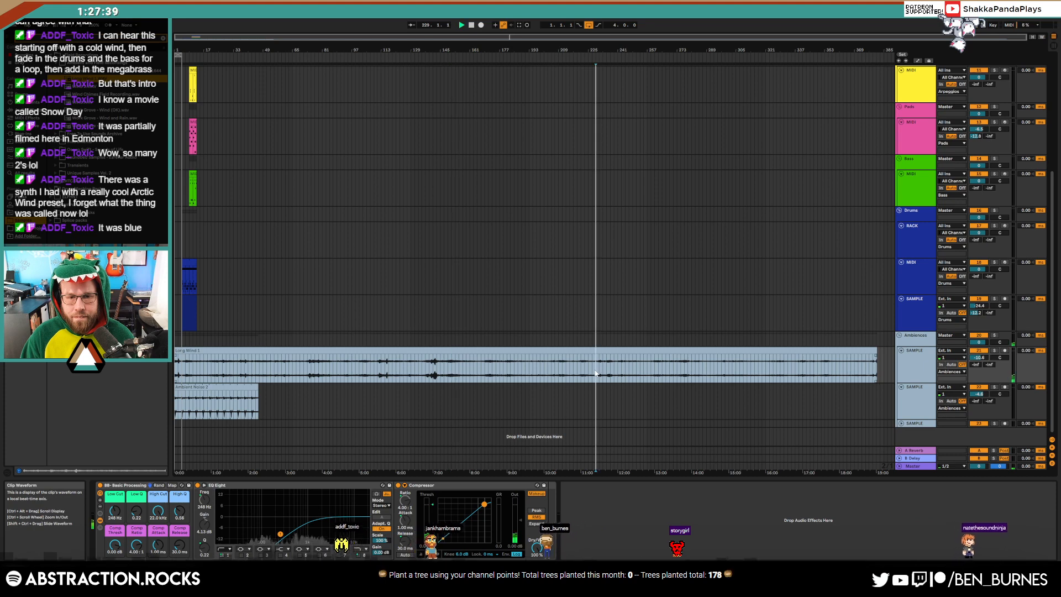
{"action": "key", "text": "space"}
Delete the first part of the wind clip, move the remainder to bar 1 and trim it to end at bar 11
{"action": "left_click_drag", "start_coordinate": [570, 375], "coordinate": [154, 377]}
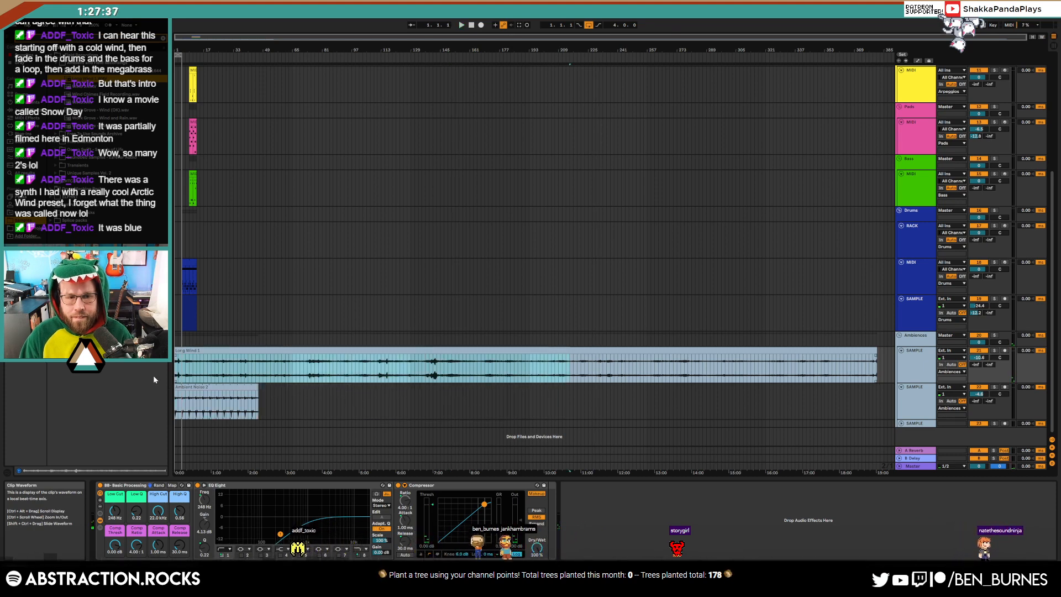
{"action": "key", "text": "Delete"}
{"action": "mouse_move", "coordinate": [636, 350]}
{"action": "left_mouse_down"}
{"action": "mouse_move", "coordinate": [235, 362]}
{"action": "mouse_move", "coordinate": [503, 356]}
{"action": "left_mouse_up"}
{"action": "key", "text": "Delete"}
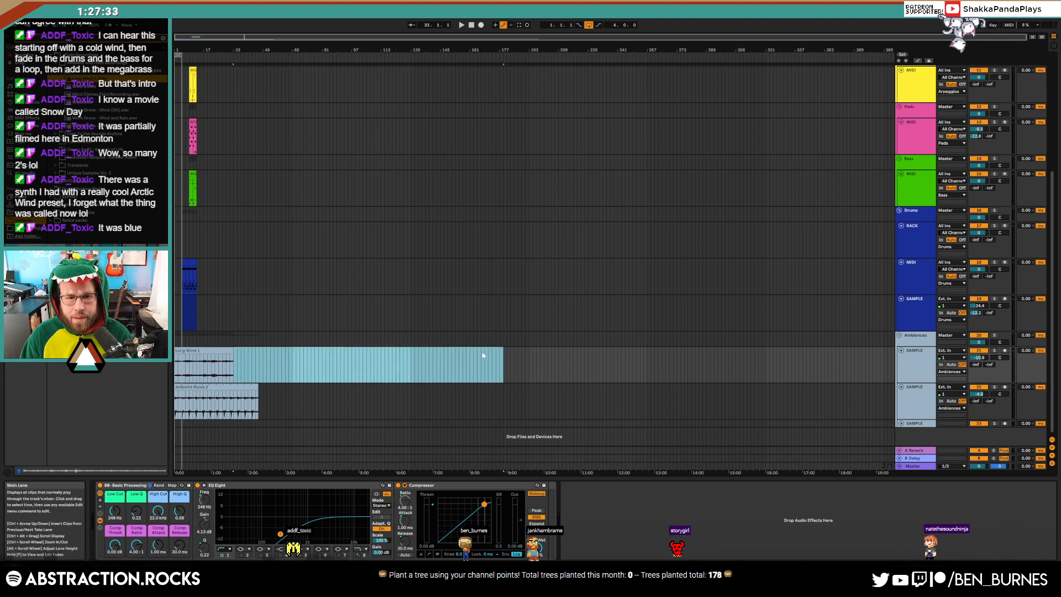
{"action": "left_click", "coordinate": [215, 367]}
{"action": "left_click_drag", "start_coordinate": [231, 350], "coordinate": [193, 378]}
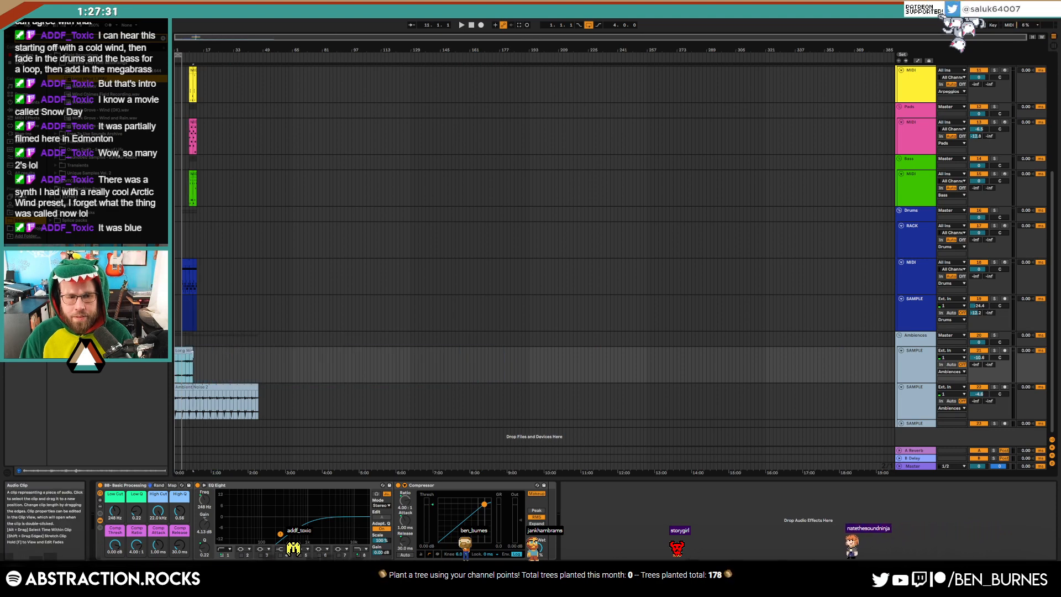
{"action": "left_click_drag", "start_coordinate": [181, 35], "coordinate": [178, 149]}
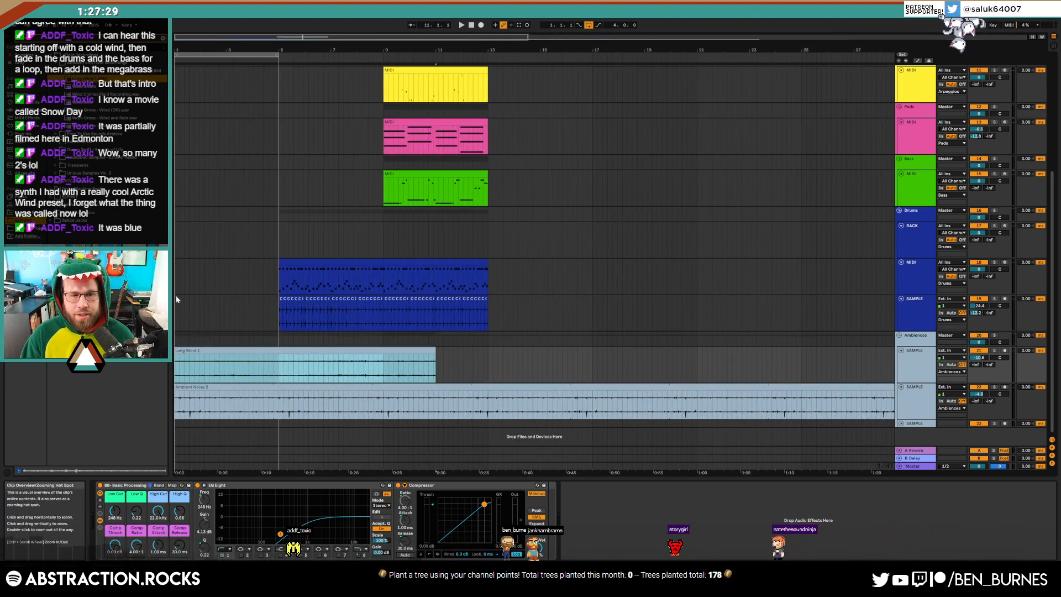
Set the wind track's low cut to 234 Hz and high cut to 2.20 kHz, and extend its clip slightly past bar 11
{"action": "left_click", "coordinate": [118, 512]}
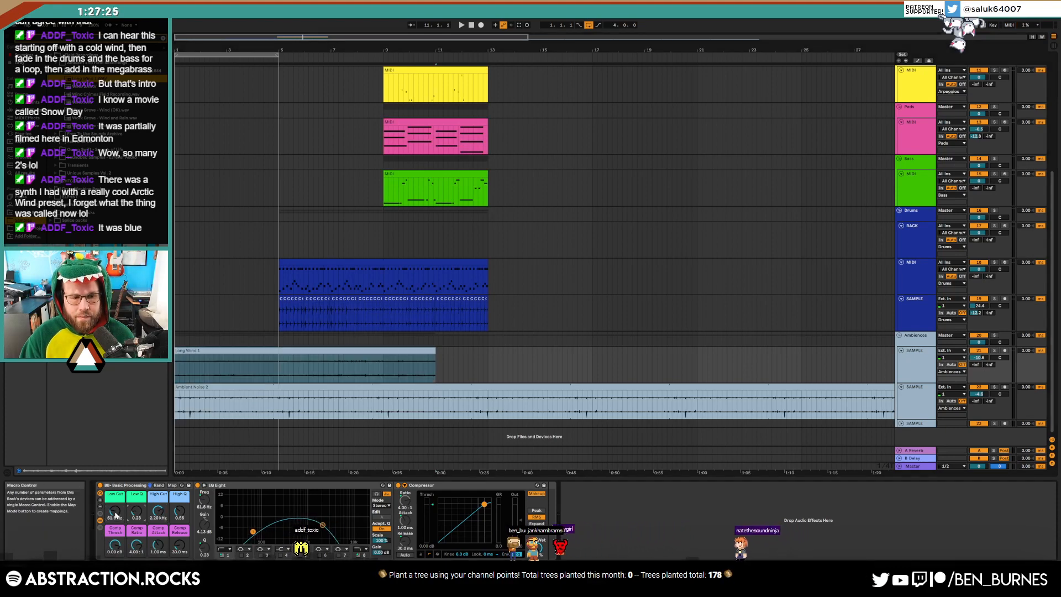
{"action": "key", "text": "space"}
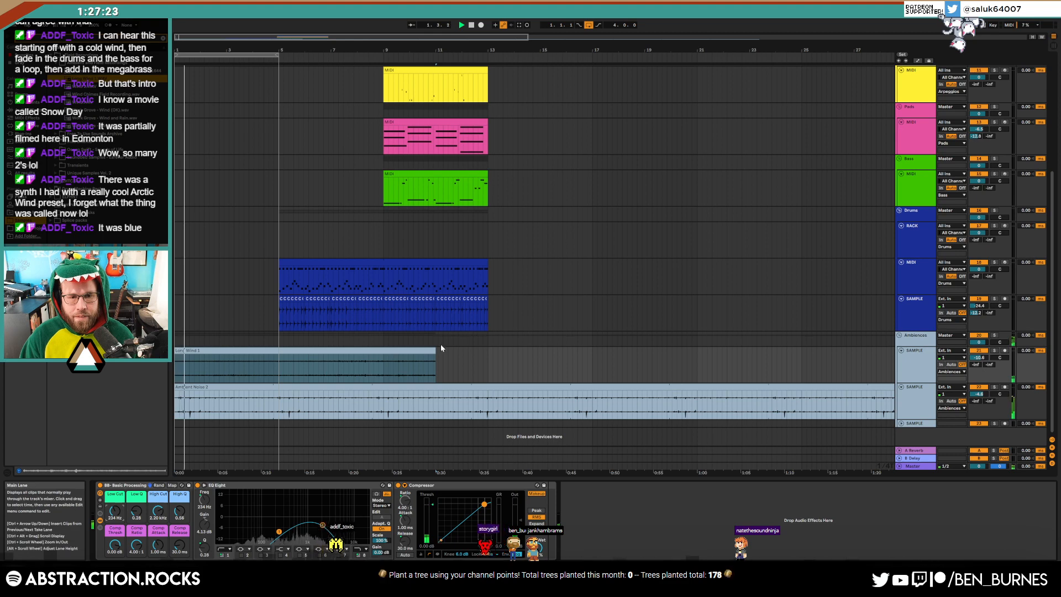
{"action": "left_click_drag", "start_coordinate": [433, 352], "coordinate": [447, 352]}
{"action": "key", "text": "space"}
Trim the ambient noise clip to start at bar 9, and add a record-armed audio track between it and the wind track
{"action": "left_click_drag", "start_coordinate": [176, 387], "coordinate": [384, 387]}
{"action": "left_click", "coordinate": [537, 363]}
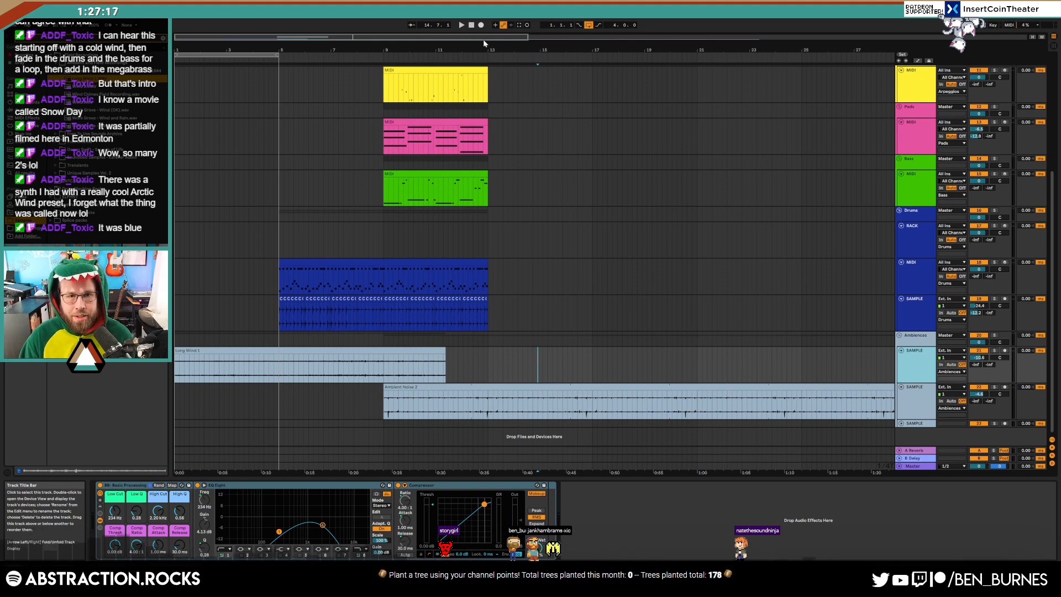
{"action": "key", "text": "ctrl+t"}
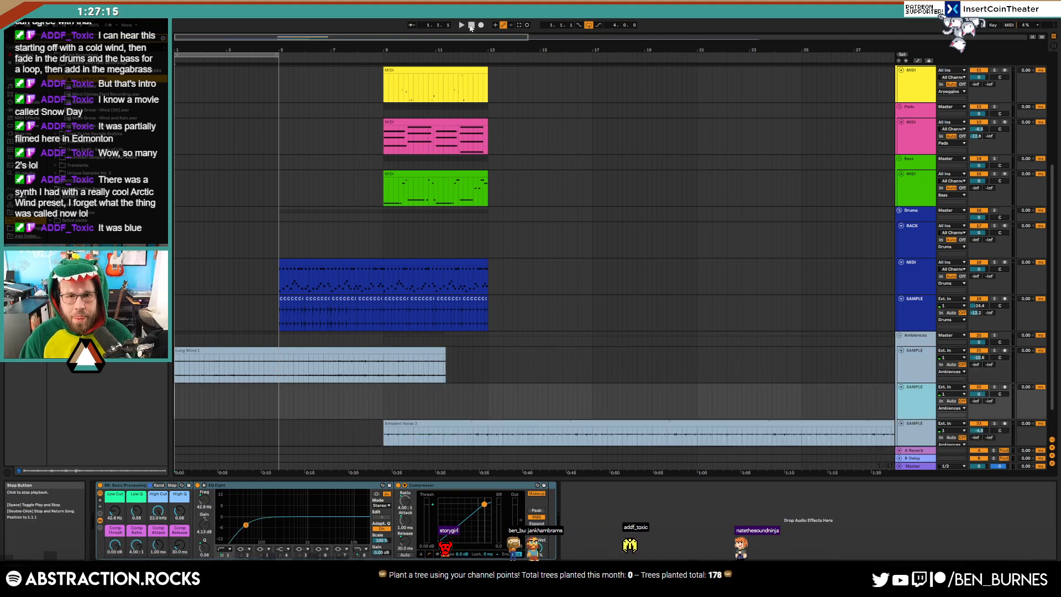
{"action": "left_click", "coordinate": [1004, 387]}
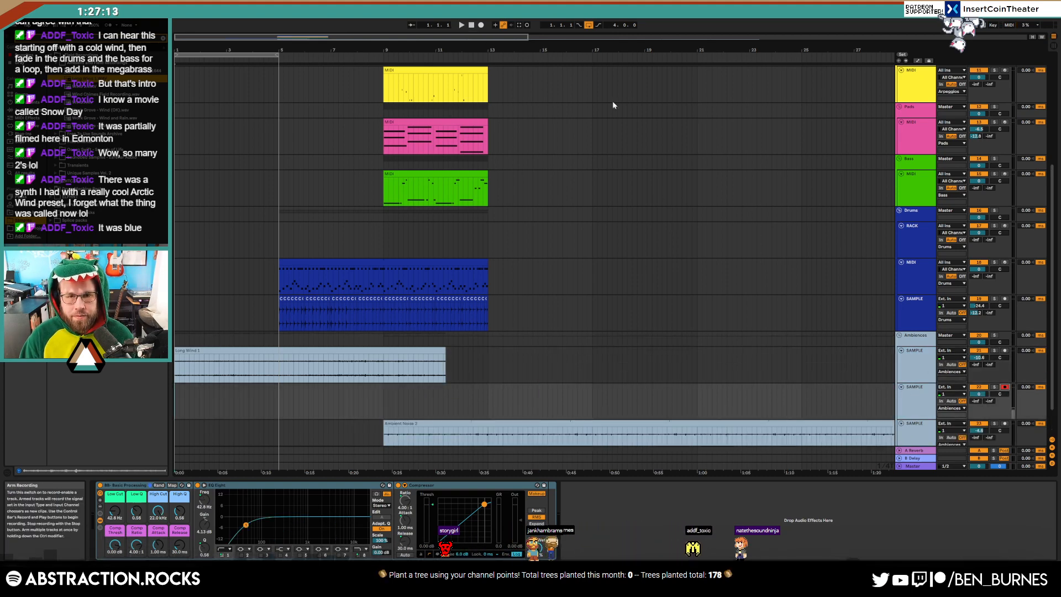
Extend the loop range to bars 1 to 9, record audio onto the armed track from bar 1, and disable looping during the take
{"action": "left_click_drag", "start_coordinate": [280, 53], "coordinate": [390, 81]}
{"action": "left_click", "coordinate": [482, 25]}
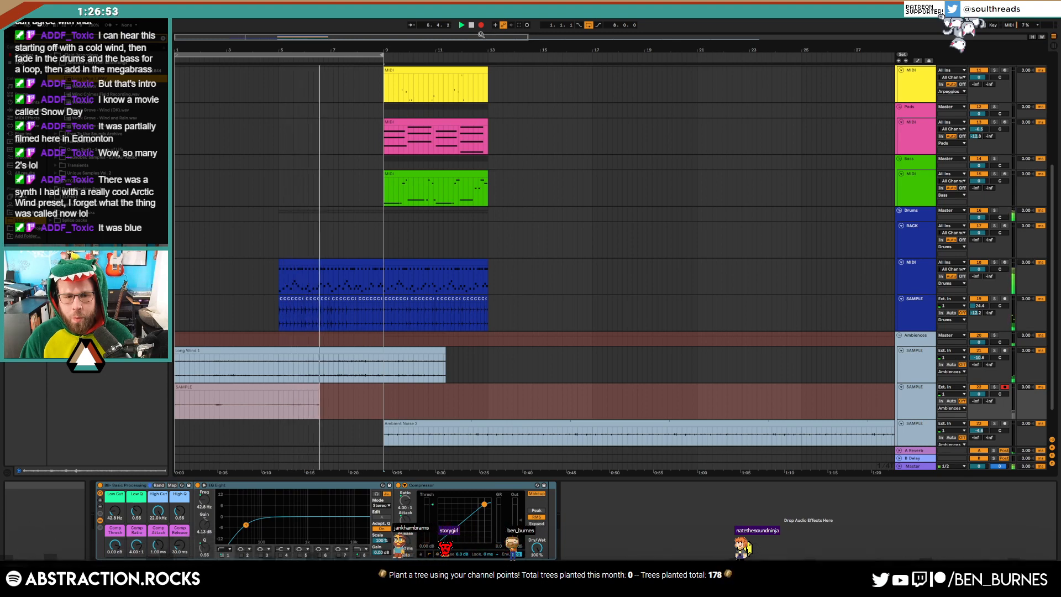
{"action": "left_click", "coordinate": [588, 25]}
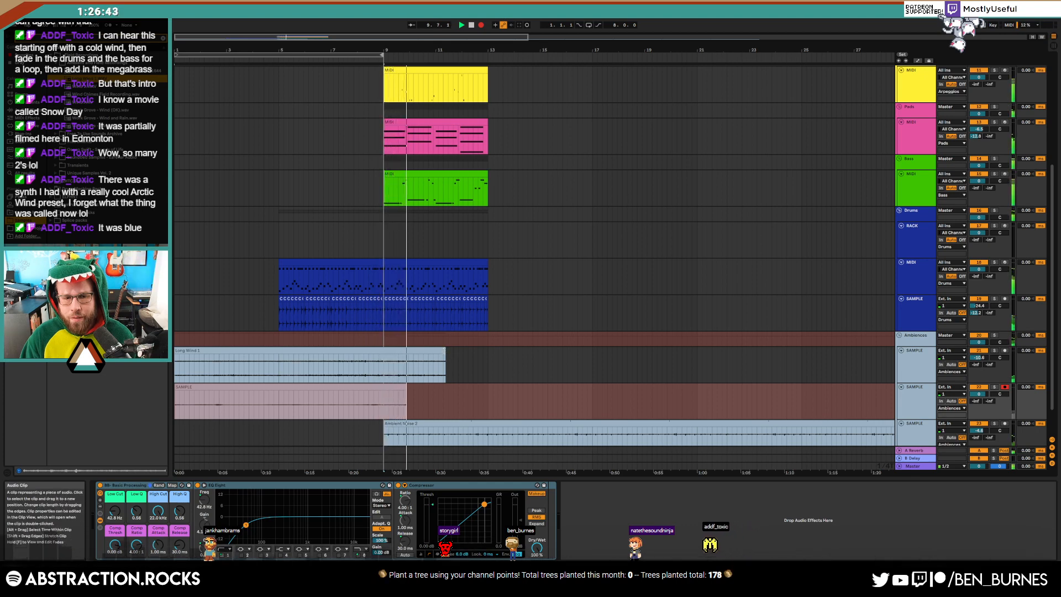
Fade out the wind clip from about bar 9, and stop the recording, trimming the new take to end partway through bar 10
{"action": "left_click_drag", "start_coordinate": [437, 354], "coordinate": [371, 357]}
{"action": "key", "text": "space"}
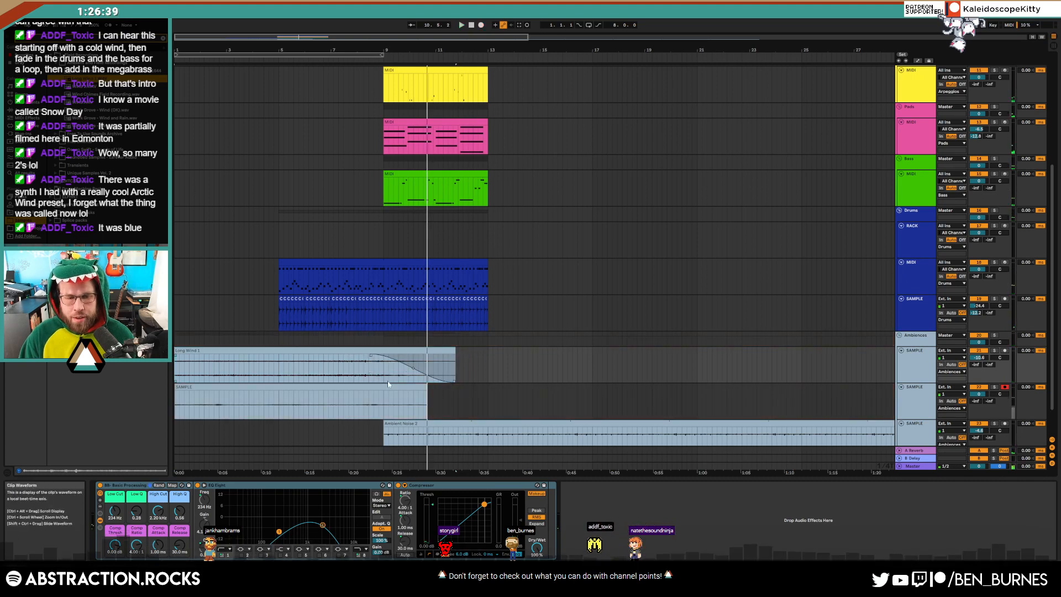
{"action": "left_click_drag", "start_coordinate": [427, 388], "coordinate": [414, 386]}
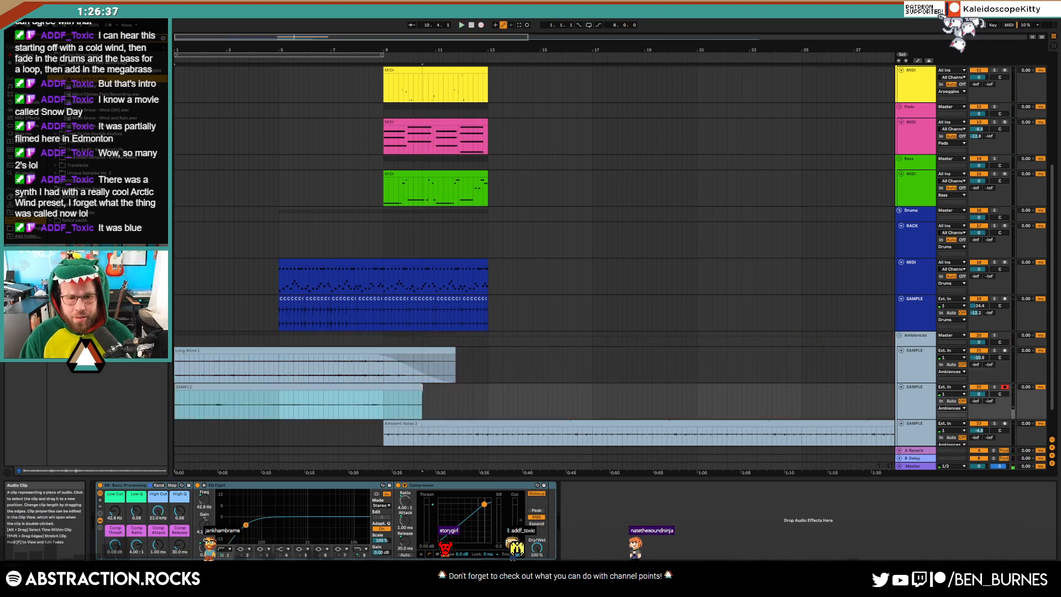
Set the recorded track's low cut to 83.4 Hz, and insert the Raum reverb plug-in before its Basic Processing rack
{"action": "left_click_drag", "start_coordinate": [114, 510], "coordinate": [115, 500]}
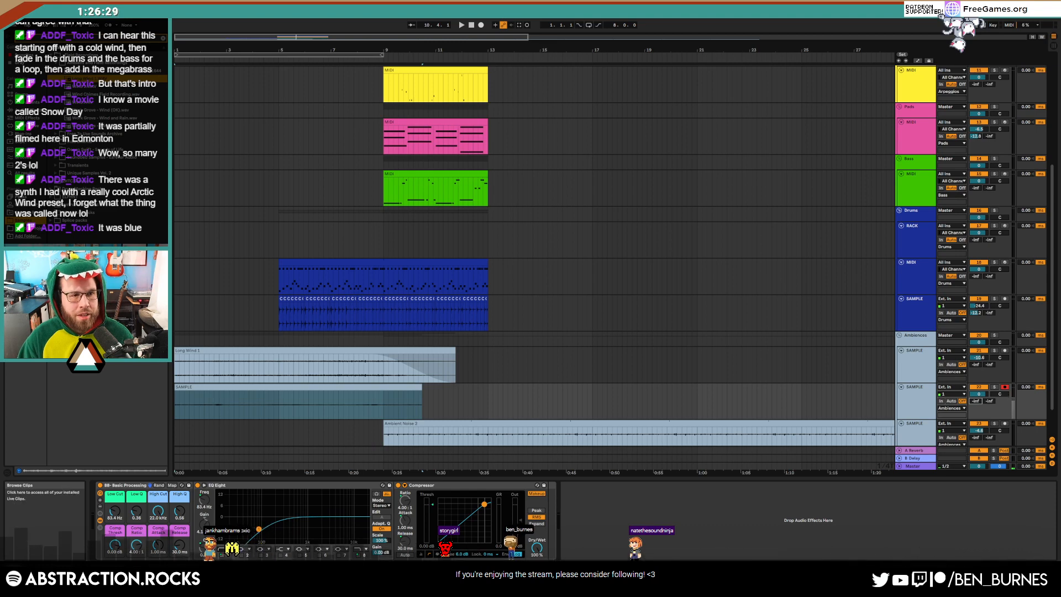
{"action": "left_click", "coordinate": [162, 39]}
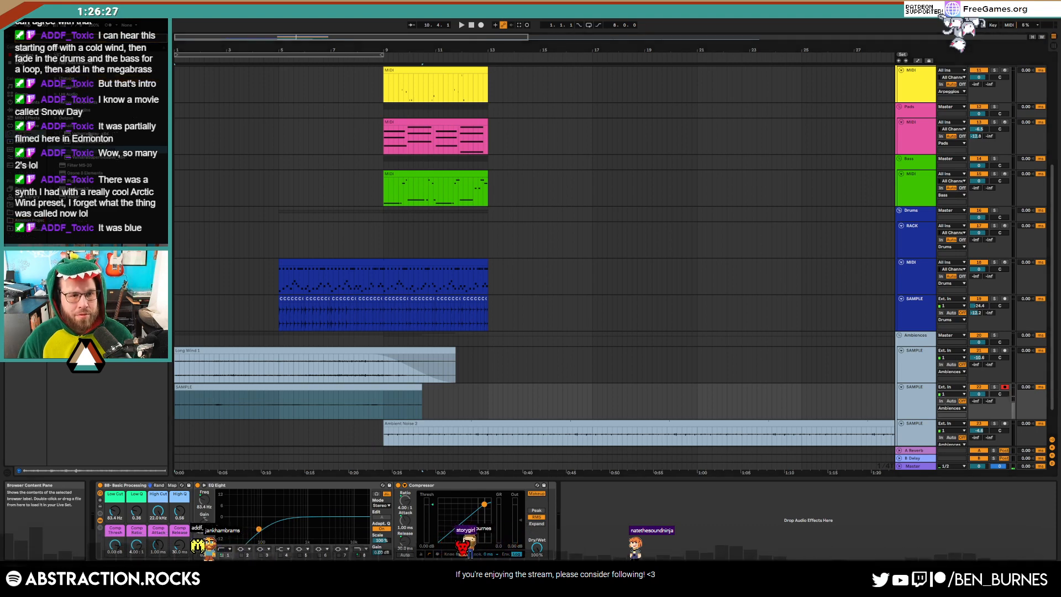
{"action": "left_click", "coordinate": [57, 118]}
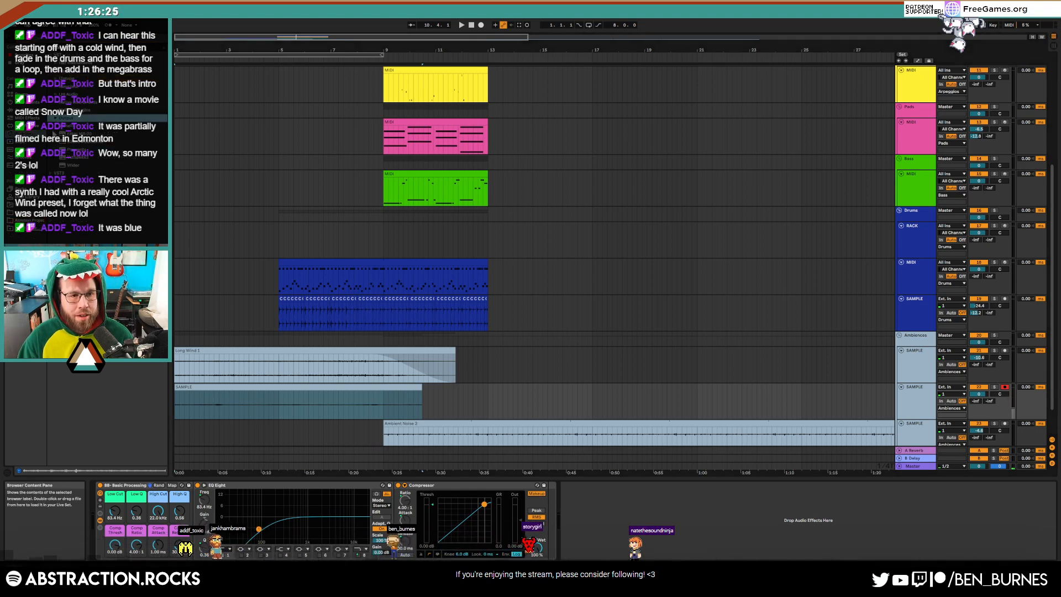
{"action": "left_click", "coordinate": [56, 103]}
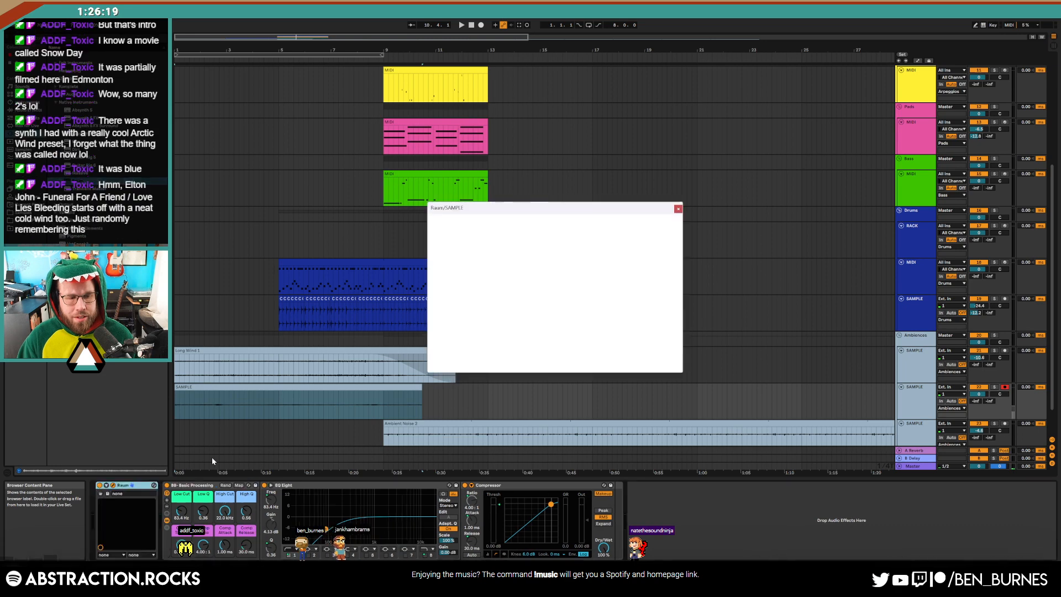
Move the Raum reverb to the end of the recorded track's effects, after the Basic Processing rack, and set its mix to 92.5%
{"action": "left_click_drag", "start_coordinate": [141, 485], "coordinate": [675, 516]}
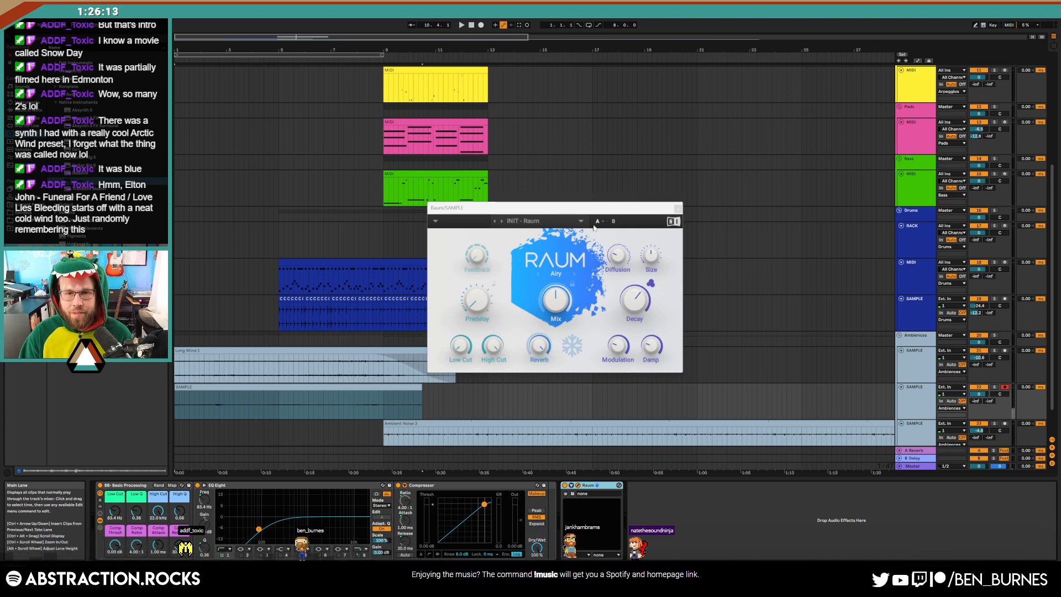
{"action": "left_click_drag", "start_coordinate": [590, 209], "coordinate": [668, 148]}
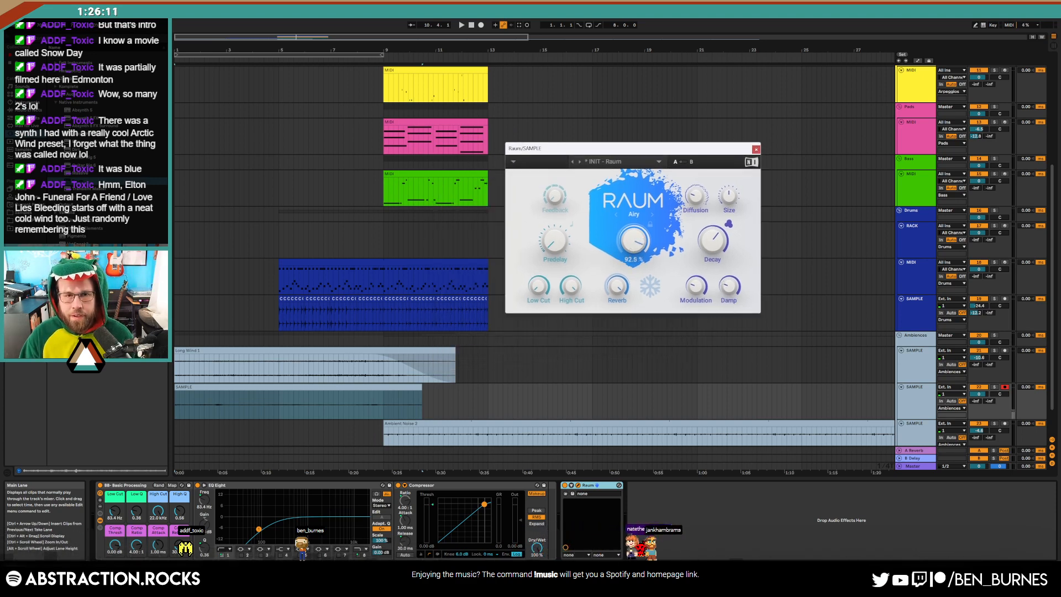
Play from the beginning and trim the start of the recorded clip to a point inside bar 1, closing the Raum window
{"action": "key", "text": "space"}
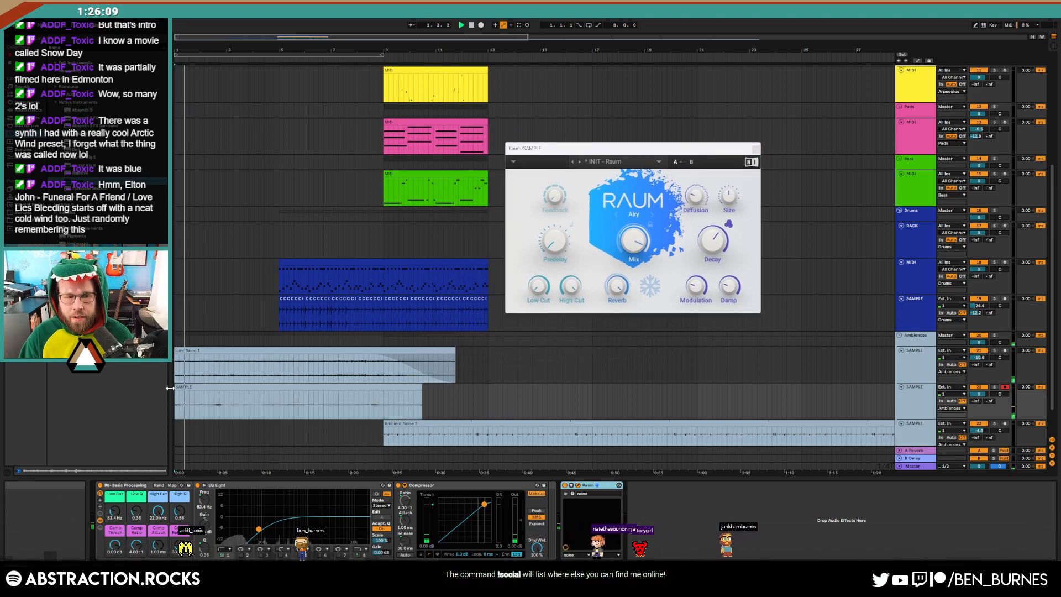
{"action": "left_click_drag", "start_coordinate": [170, 388], "coordinate": [184, 389]}
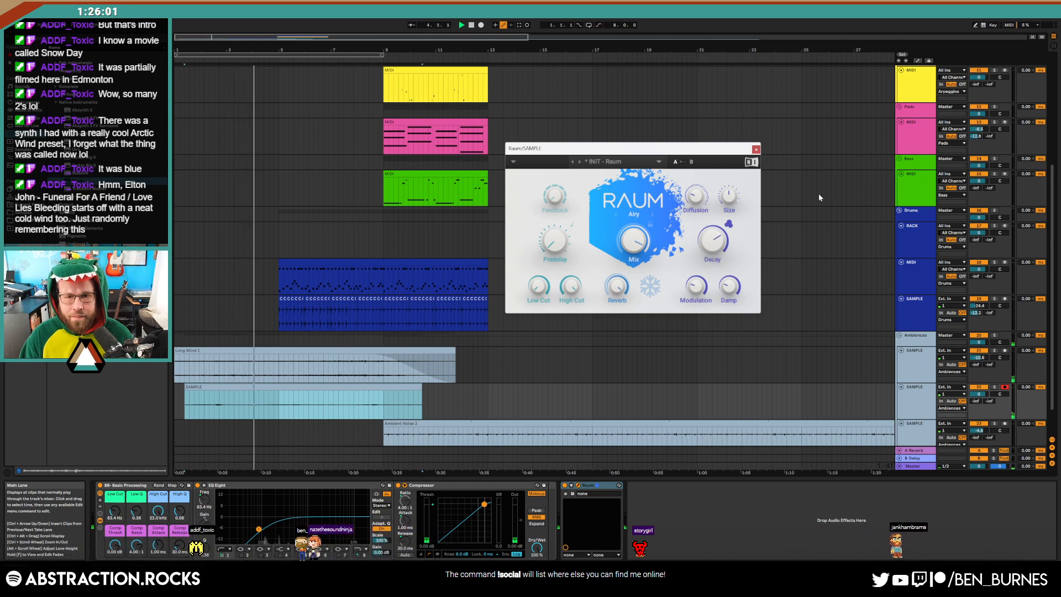
{"action": "left_click", "coordinate": [757, 149]}
Clear the drum sample track from bar 5 to bar 9, and split the drum MIDI clip at bar 9
{"action": "left_click_drag", "start_coordinate": [282, 322], "coordinate": [383, 324]}
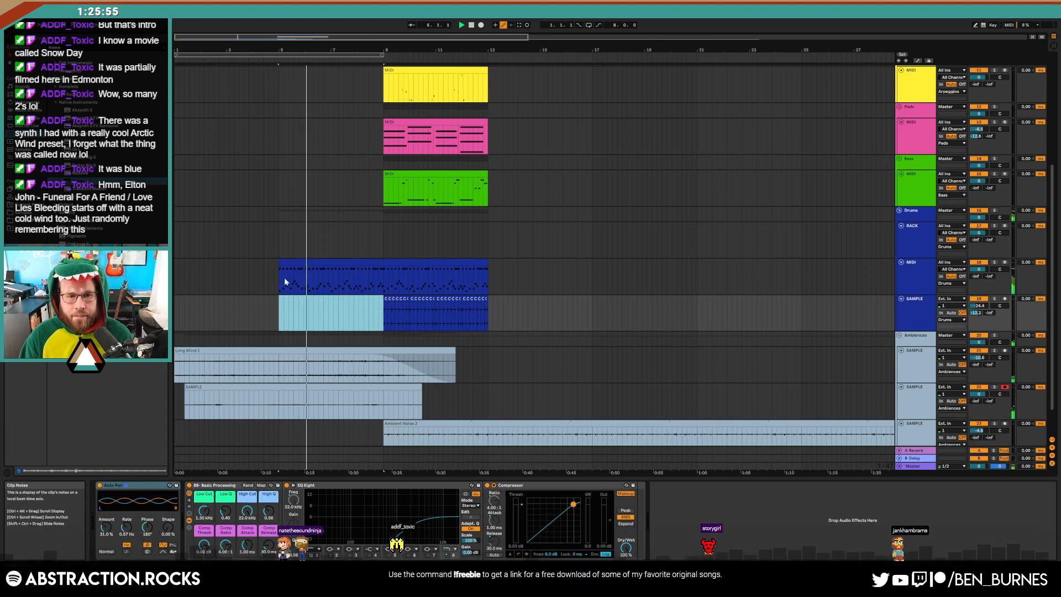
{"action": "scroll", "coordinate": [284, 281], "scroll_direction": "up", "scroll_amount": 3}
{"action": "left_click_drag", "start_coordinate": [284, 279], "coordinate": [520, 287]}
In the drum MIDI clip from bar 5 to 9, delete the A1 hits before 4.4, keeping the one at the start of clip bar 3
{"action": "double_click", "coordinate": [491, 262]}
{"action": "key", "text": "space"}
{"action": "left_click", "coordinate": [254, 456]}
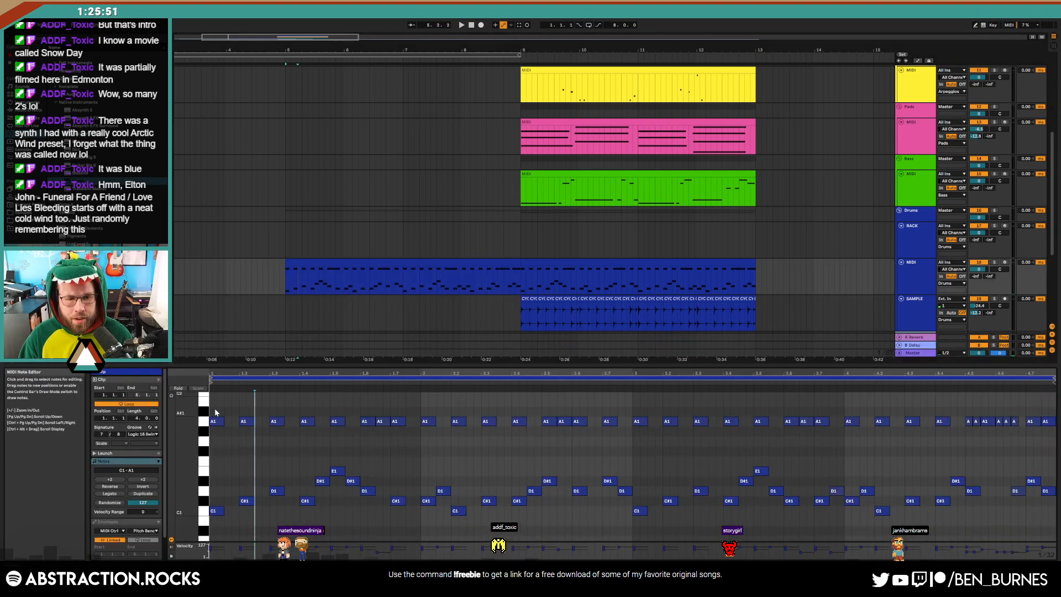
{"action": "left_click_drag", "start_coordinate": [214, 408], "coordinate": [608, 429]}
{"action": "key", "text": "Delete"}
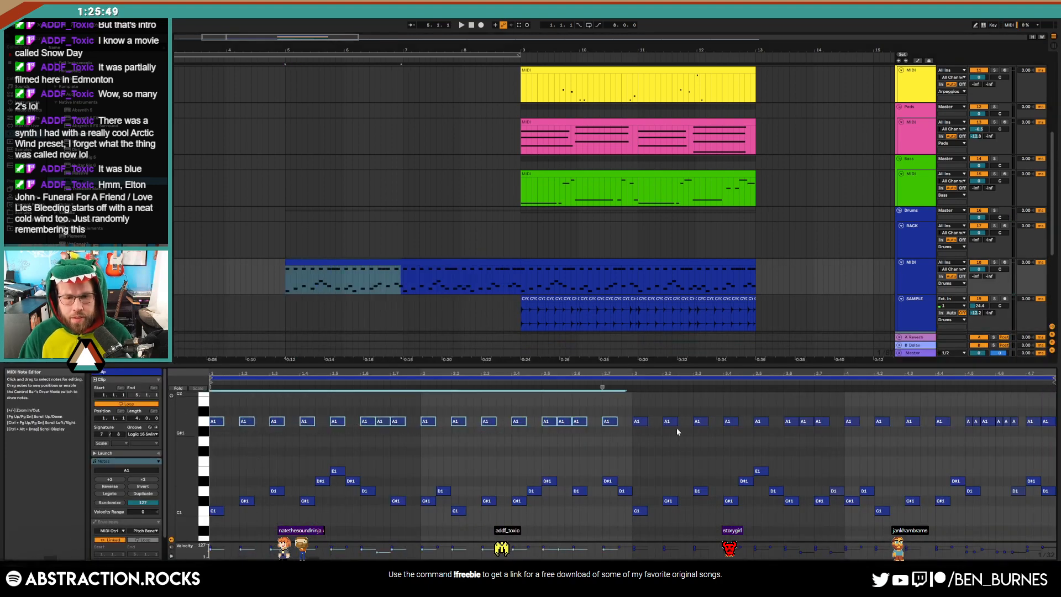
{"action": "left_click", "coordinate": [723, 407]}
{"action": "mouse_move", "coordinate": [693, 407]}
{"action": "left_mouse_down"}
{"action": "mouse_move", "coordinate": [719, 424]}
{"action": "mouse_move", "coordinate": [925, 433]}
{"action": "left_mouse_up"}
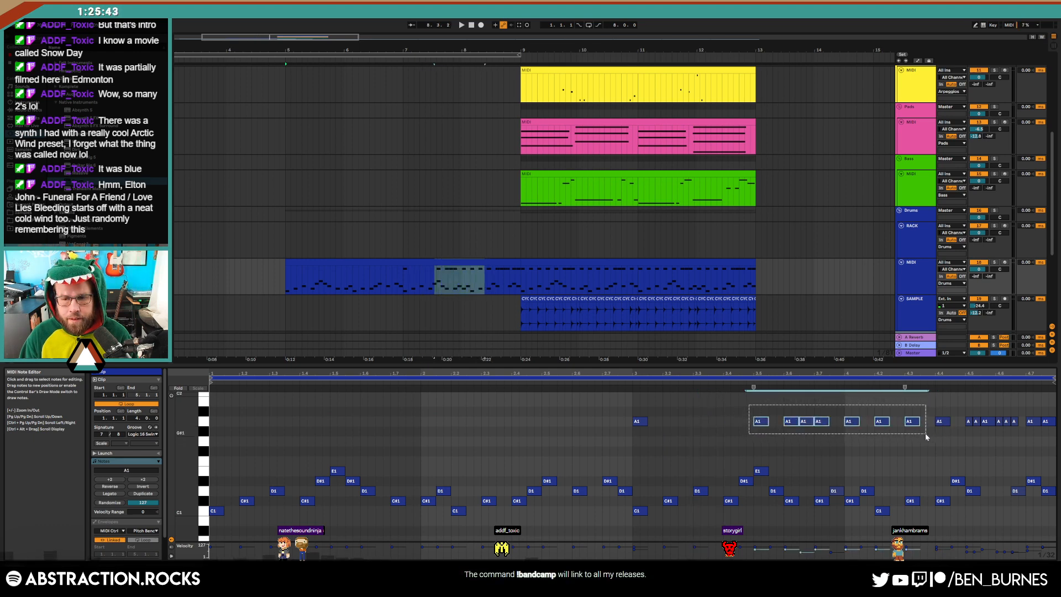
{"action": "key", "text": "Delete"}
Delete the low drum notes and the A1 hits from 4.5 to the end of the same clip
{"action": "left_click_drag", "start_coordinate": [974, 470], "coordinate": [1055, 507]}
{"action": "key", "text": "Delete"}
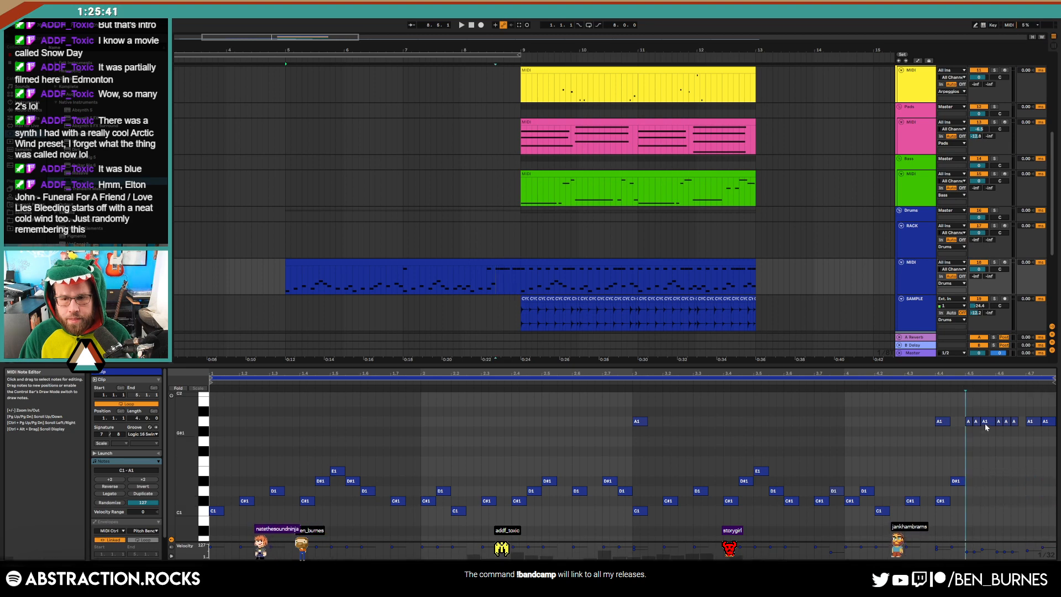
{"action": "left_click_drag", "start_coordinate": [971, 404], "coordinate": [1054, 439]}
{"action": "key", "text": "Delete"}
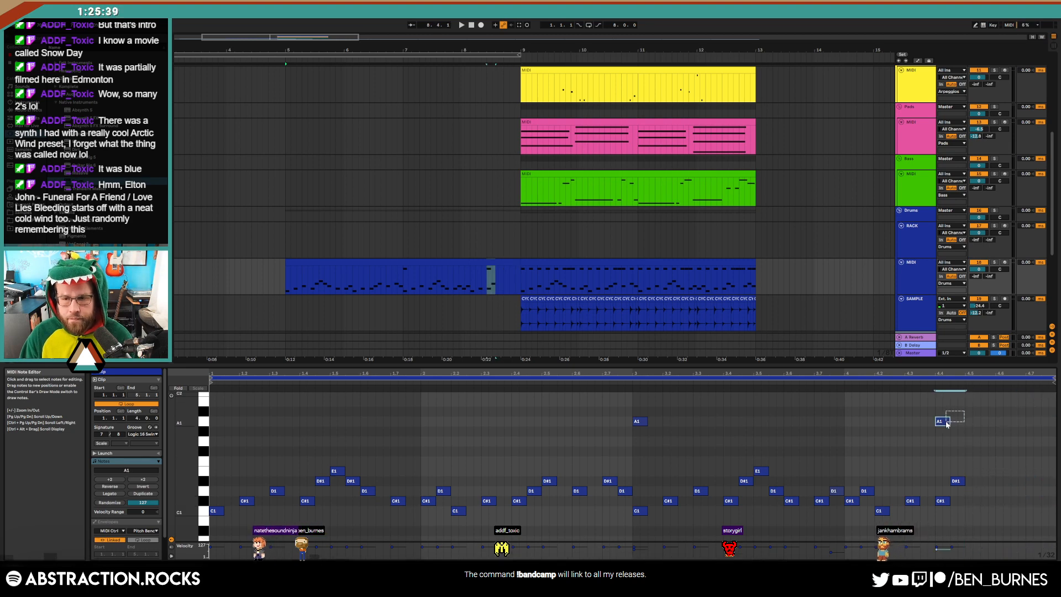
Duplicate the A1 hit at 4.4 onto 4.5, 4.6, 4.7 and the clip's last sixteenth, and add a D1 hit on that last sixteenth
{"action": "key", "text": "ctrl+d"}
{"action": "key", "text": "ctrl+d"}
{"action": "key", "text": "ctrl+d"}
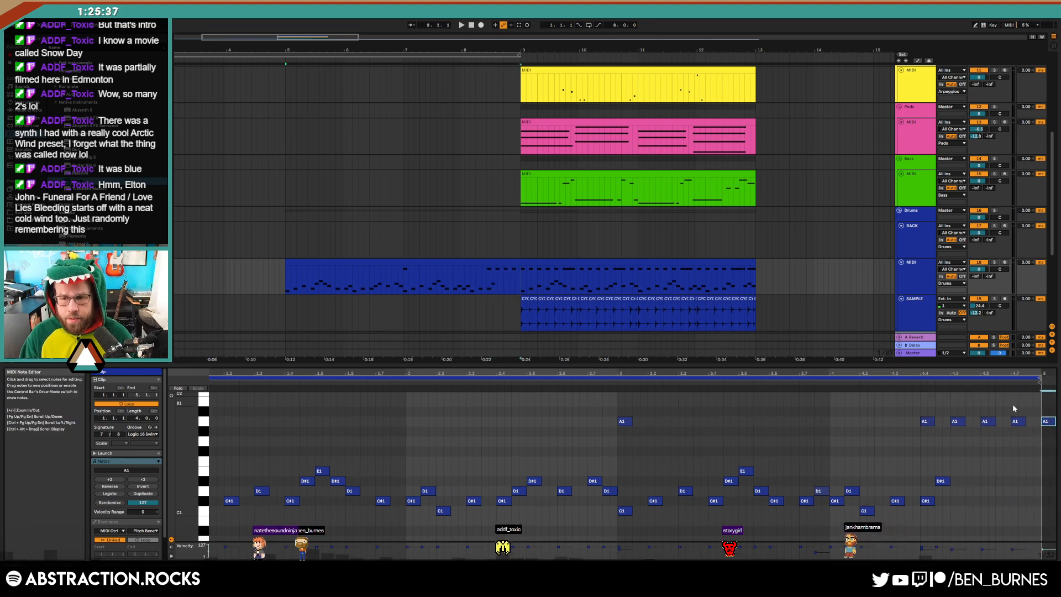
{"action": "left_click_drag", "start_coordinate": [1049, 423], "coordinate": [1034, 423]}
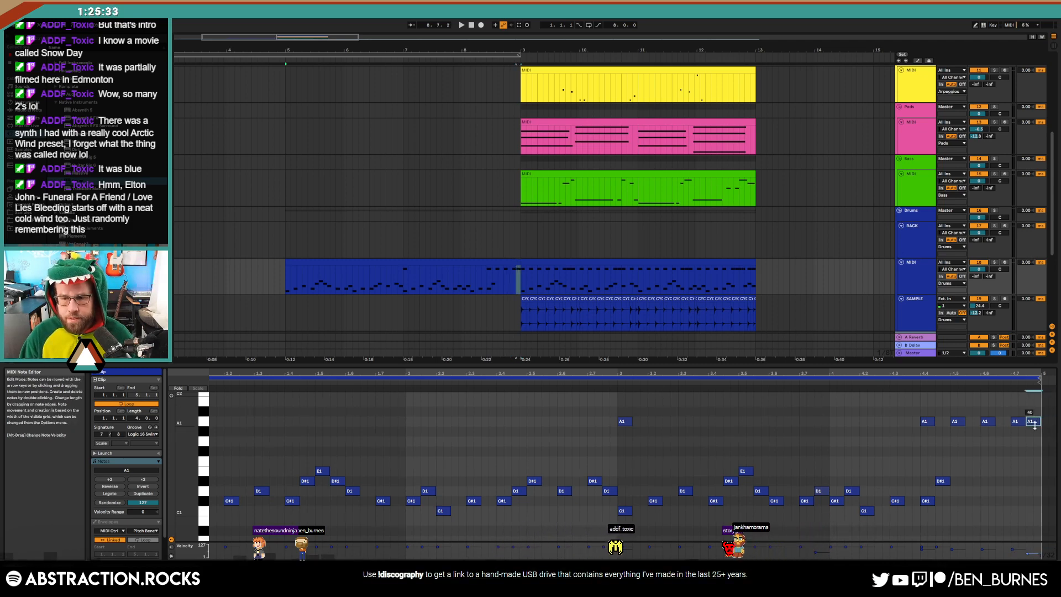
{"action": "left_click", "coordinate": [1019, 434]}
{"action": "double_click", "coordinate": [932, 491]}
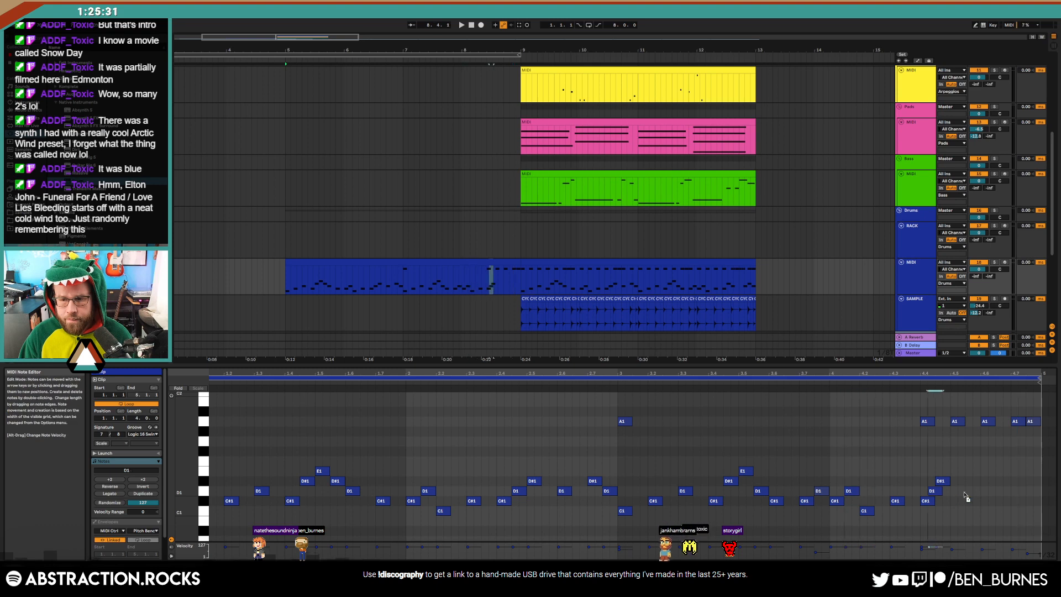
Automate the drum MIDI track's High Cut to rise from 153 Hz at bar 5 to 22.0 kHz at bar 9
{"action": "left_click", "coordinate": [314, 319]}
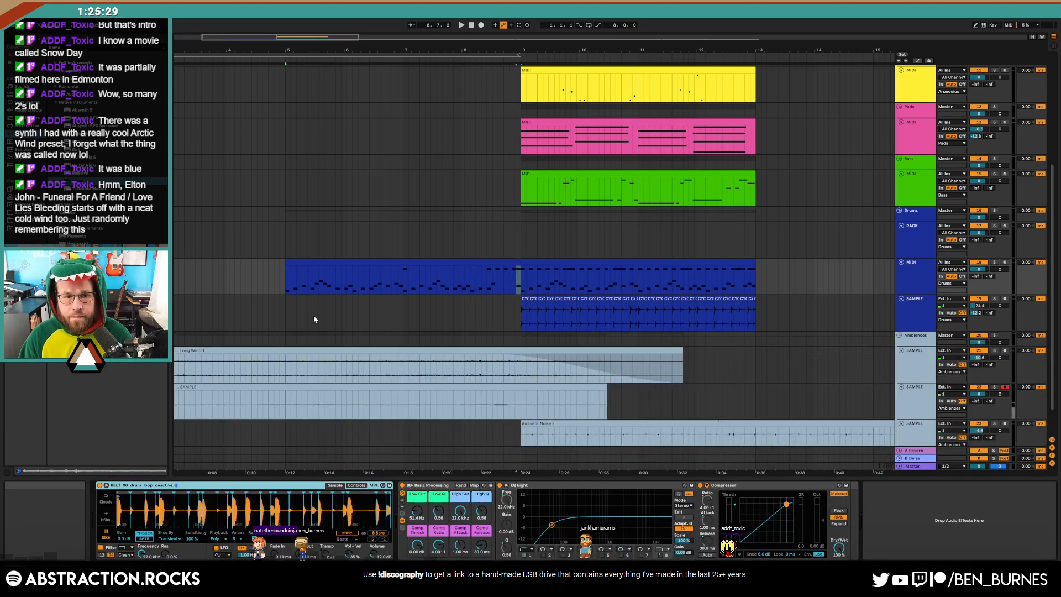
{"action": "left_click", "coordinate": [291, 275]}
{"action": "left_click_drag", "start_coordinate": [460, 510], "coordinate": [460, 519]}
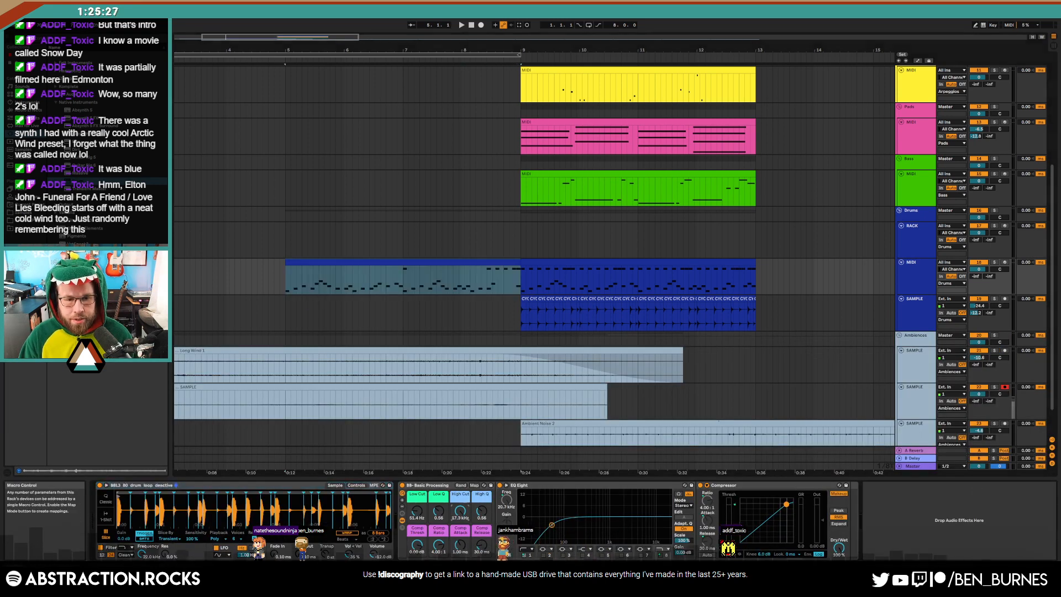
{"action": "key", "text": "a"}
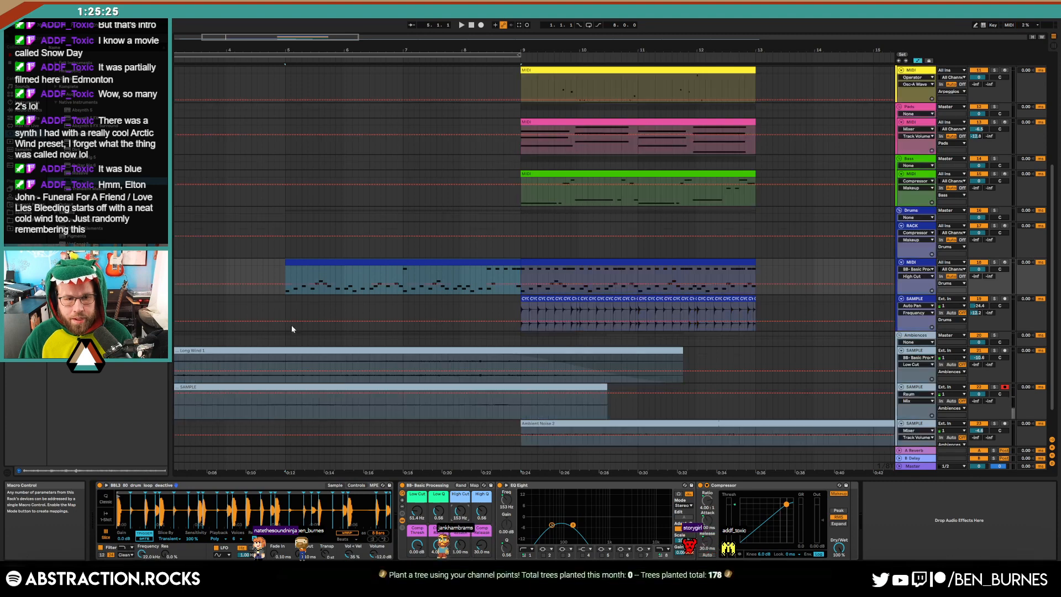
{"action": "left_click", "coordinate": [285, 285]}
{"action": "left_click_drag", "start_coordinate": [521, 285], "coordinate": [521, 269]}
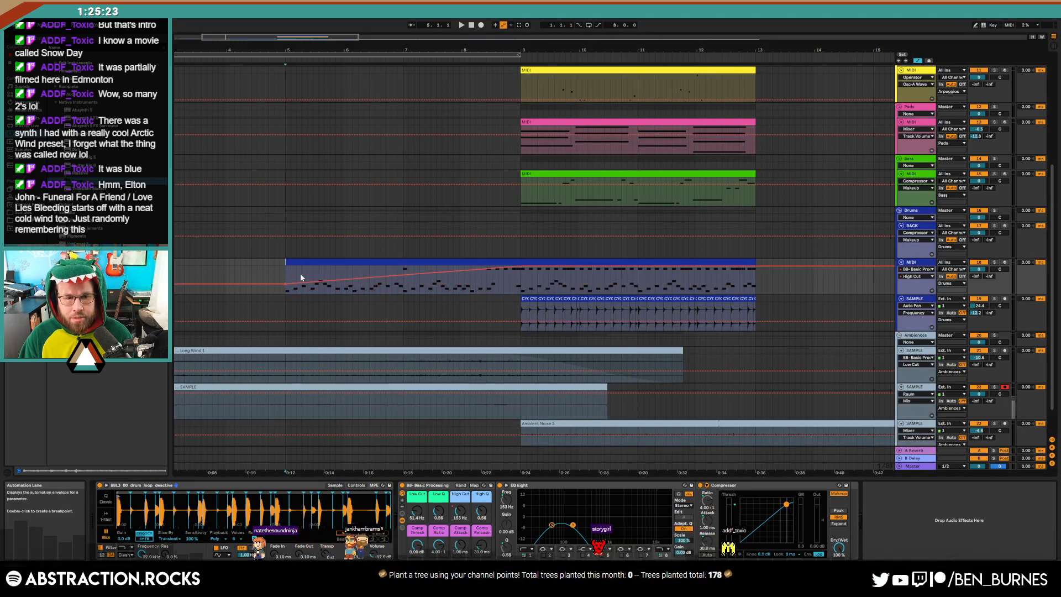
Play through the drum intro into the main loop, and set the drum MIDI track's High Q to 0.31
{"action": "key", "text": "space"}
{"action": "key", "text": "a"}
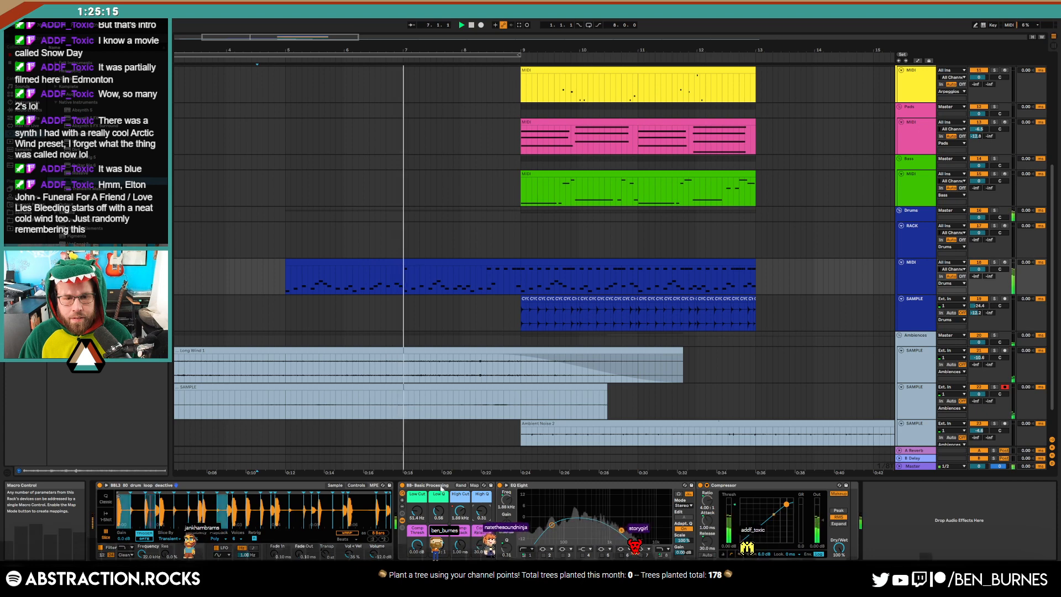
{"action": "key", "text": "a"}
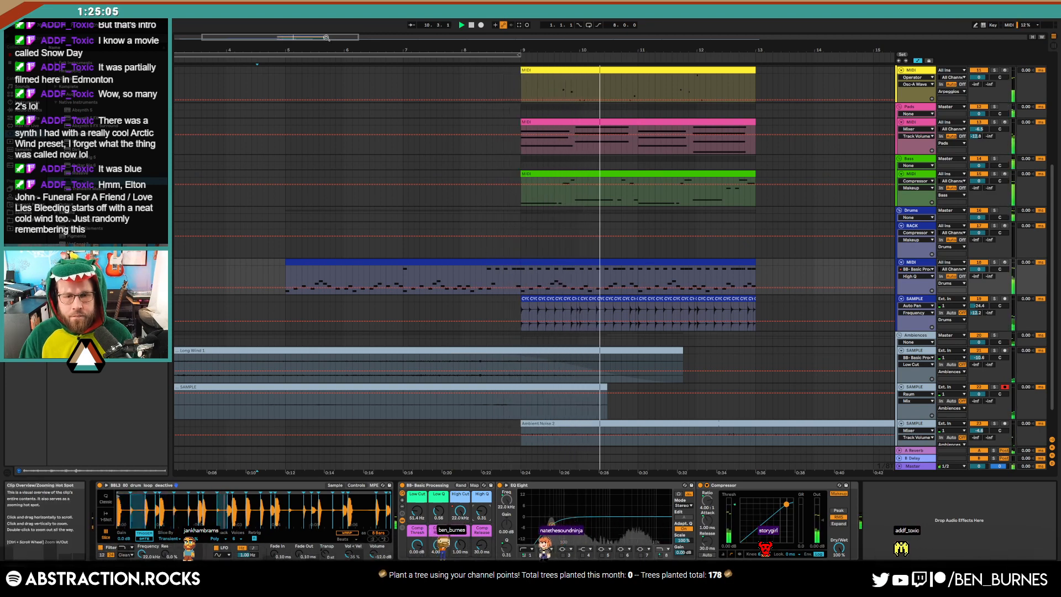
{"action": "key", "text": "space"}
In the drum MIDI clip from bar 5 to 9, deactivate all C#1 hits and delete the A1 hit at the start of clip bar 3
{"action": "scroll", "coordinate": [491, 213], "scroll_direction": "up", "scroll_amount": 2}
{"action": "key", "text": "shift+Tab"}
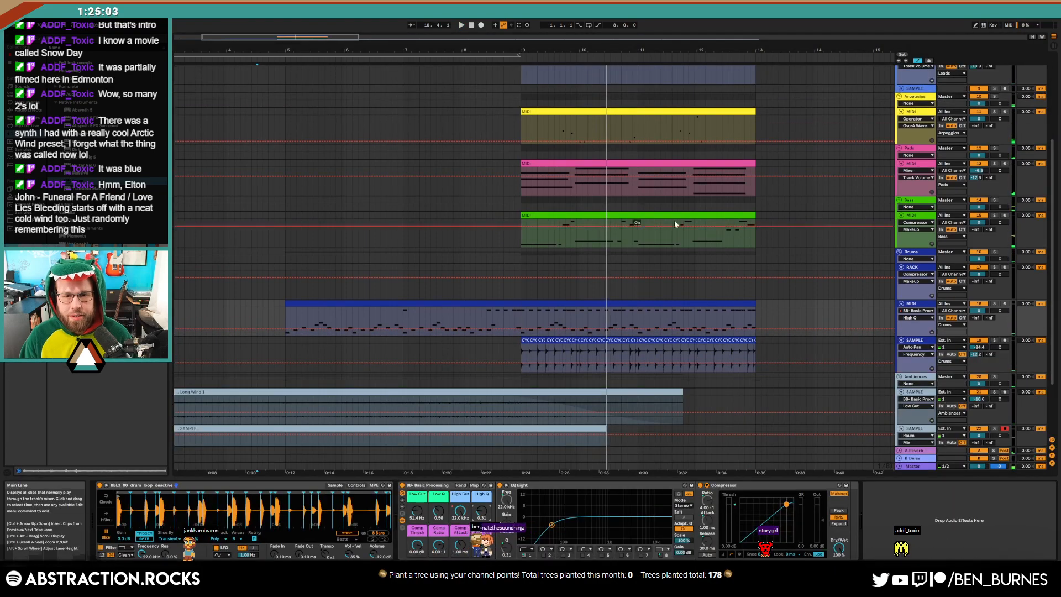
{"action": "scroll", "coordinate": [561, 333], "scroll_direction": "down", "scroll_amount": 3}
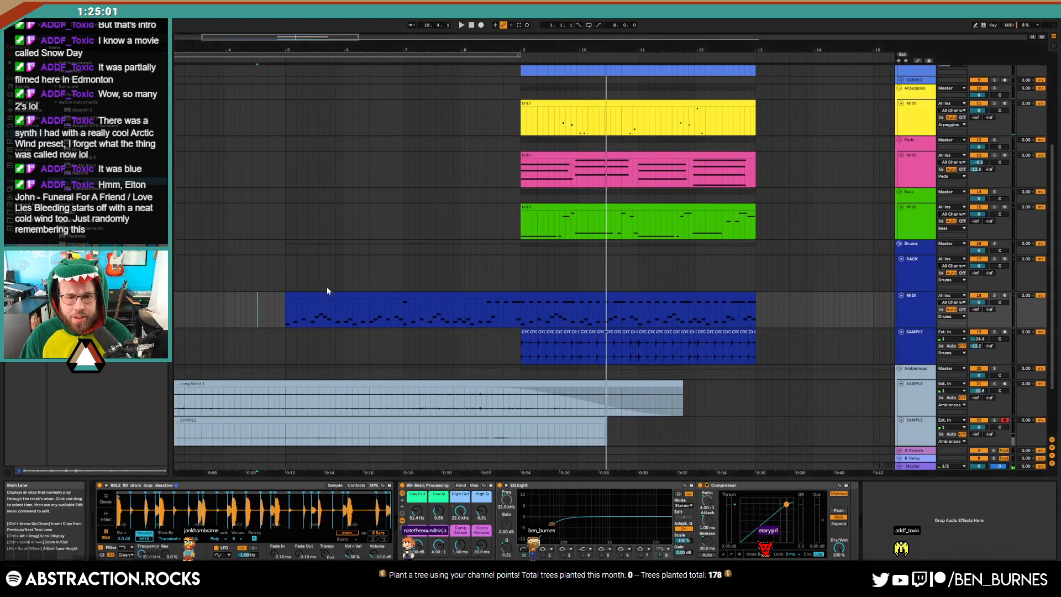
{"action": "left_click", "coordinate": [518, 271]}
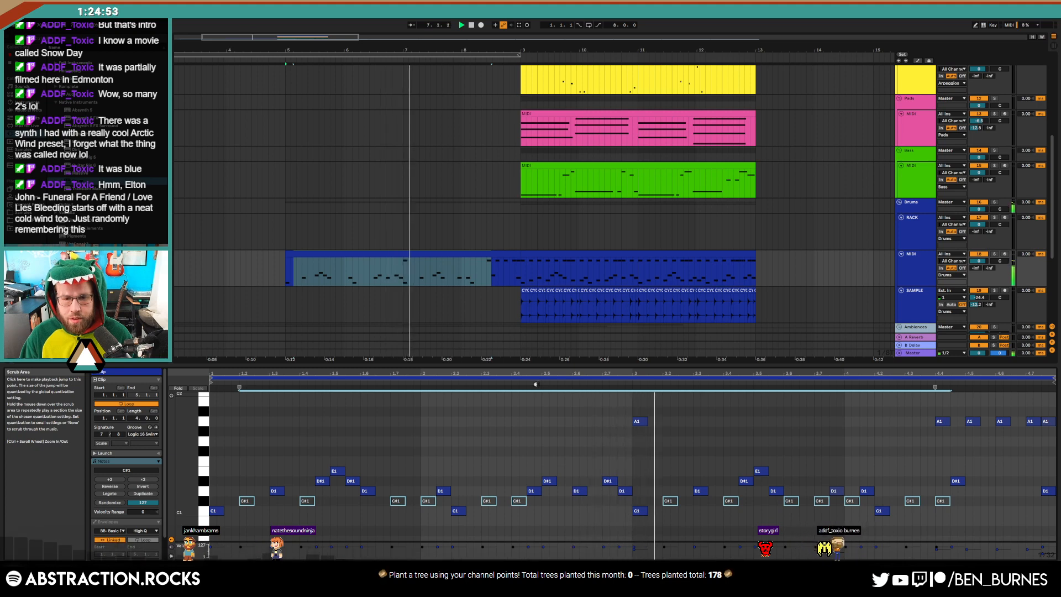
{"action": "left_click", "coordinate": [640, 421]}
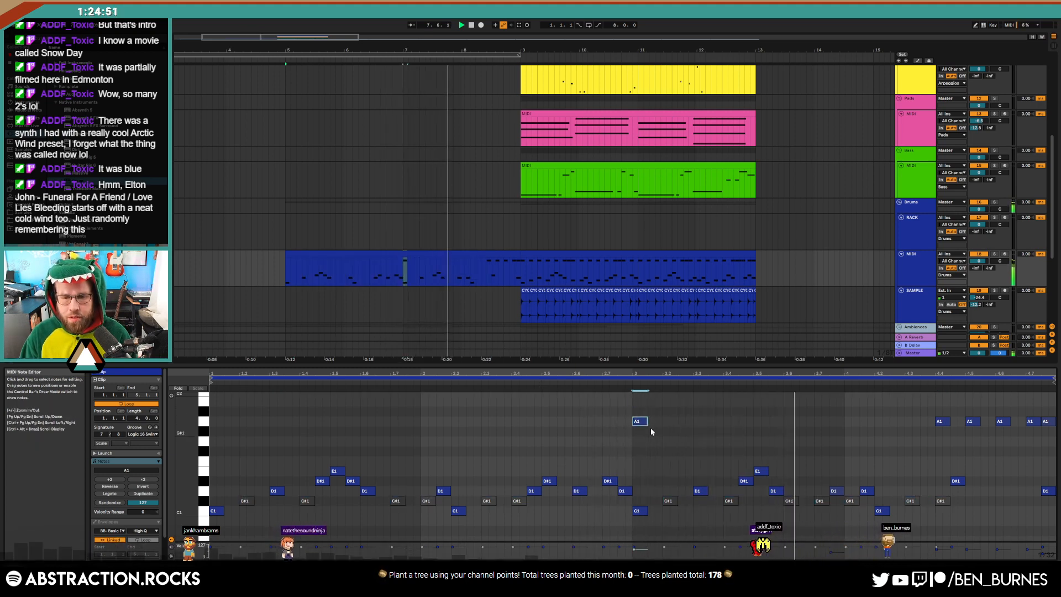
{"action": "key", "text": "Delete"}
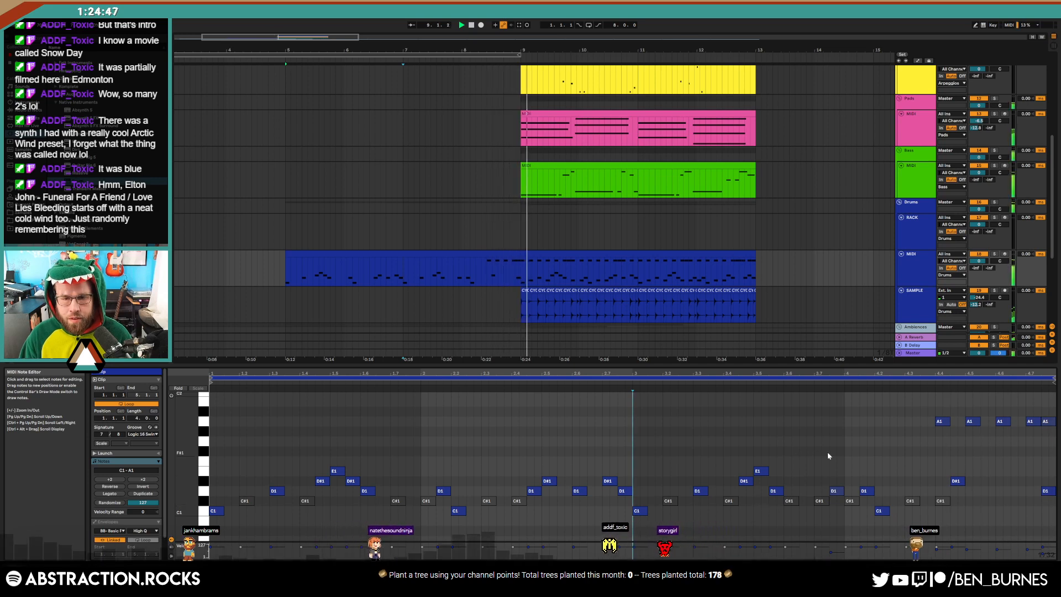
Stop playback and move the end of the drum MIDI track's High Cut sweep earlier, from bar 9 to about the middle of bar 8
{"action": "key", "text": "shift+Tab"}
{"action": "key", "text": "space"}
{"action": "left_click", "coordinate": [460, 510]}
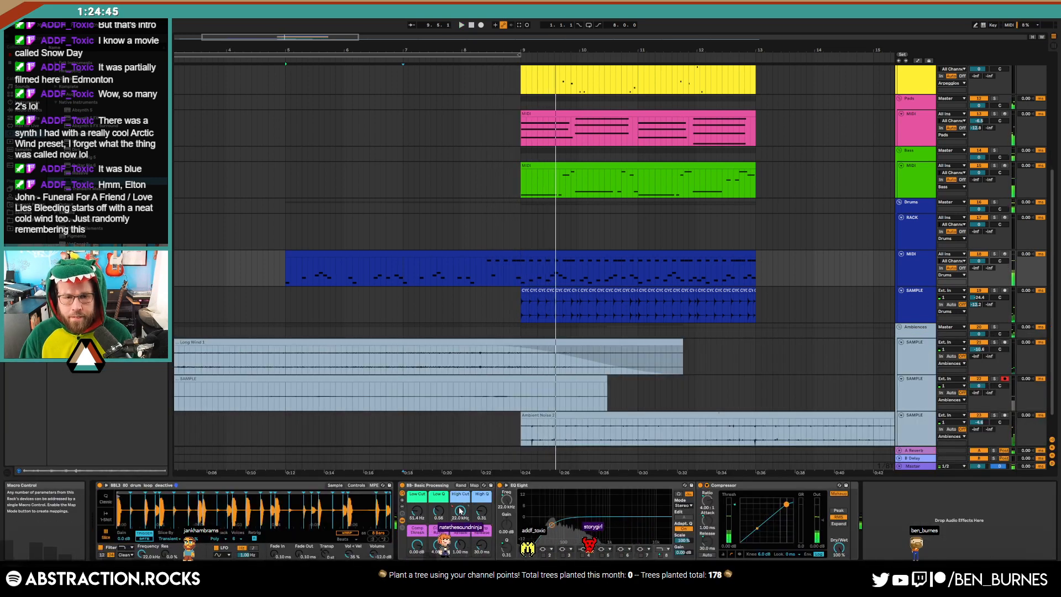
{"action": "key", "text": "a"}
{"action": "left_click", "coordinate": [498, 269]}
{"action": "left_click_drag", "start_coordinate": [520, 259], "coordinate": [482, 258]}
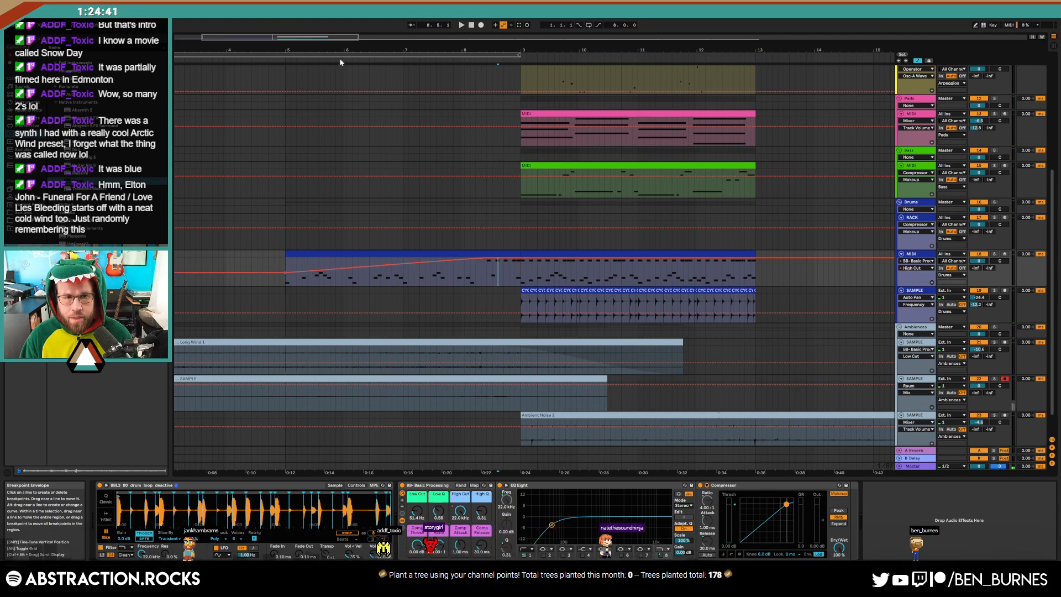
Extend the start of the drum MIDI clip back to bar 3, and split it at bar 5
{"action": "scroll", "coordinate": [396, 264], "scroll_direction": "left", "scroll_amount": 3}
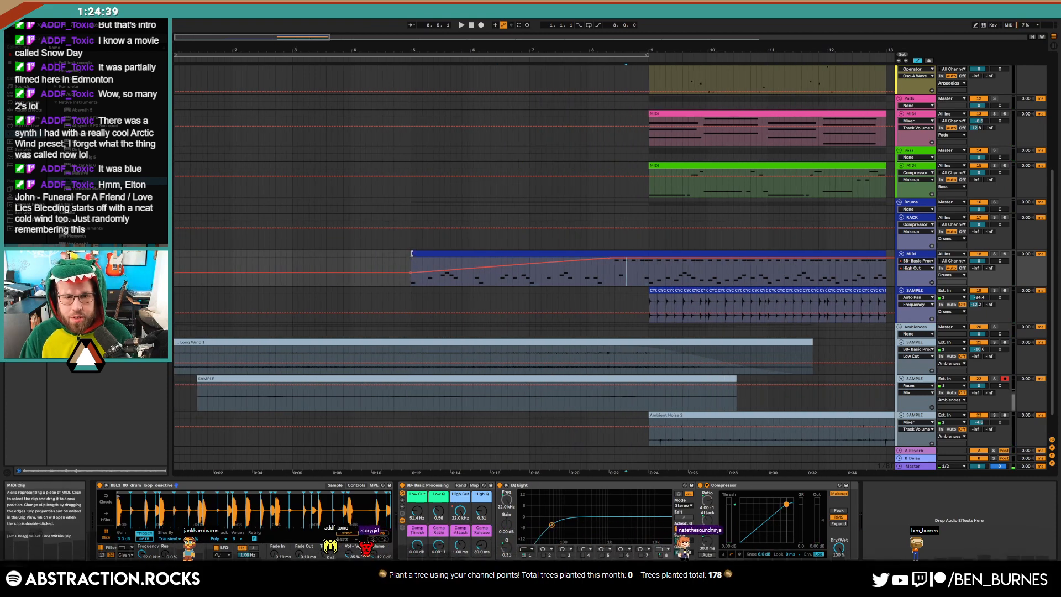
{"action": "left_click_drag", "start_coordinate": [412, 254], "coordinate": [293, 272]}
{"action": "key", "text": "a"}
{"action": "left_click", "coordinate": [411, 276], "text": "shift"}
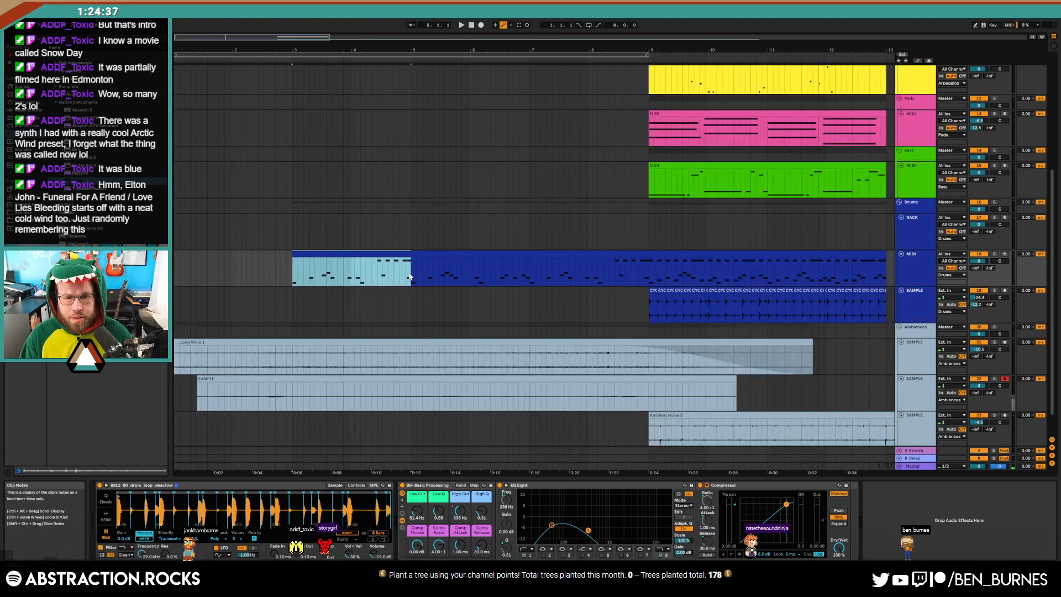
In the new drum clip from bar 3 to 5, delete the A1 hits near the end and add a C1 hit at 4.6
{"action": "double_click", "coordinate": [403, 264]}
{"action": "left_click", "coordinate": [747, 416]}
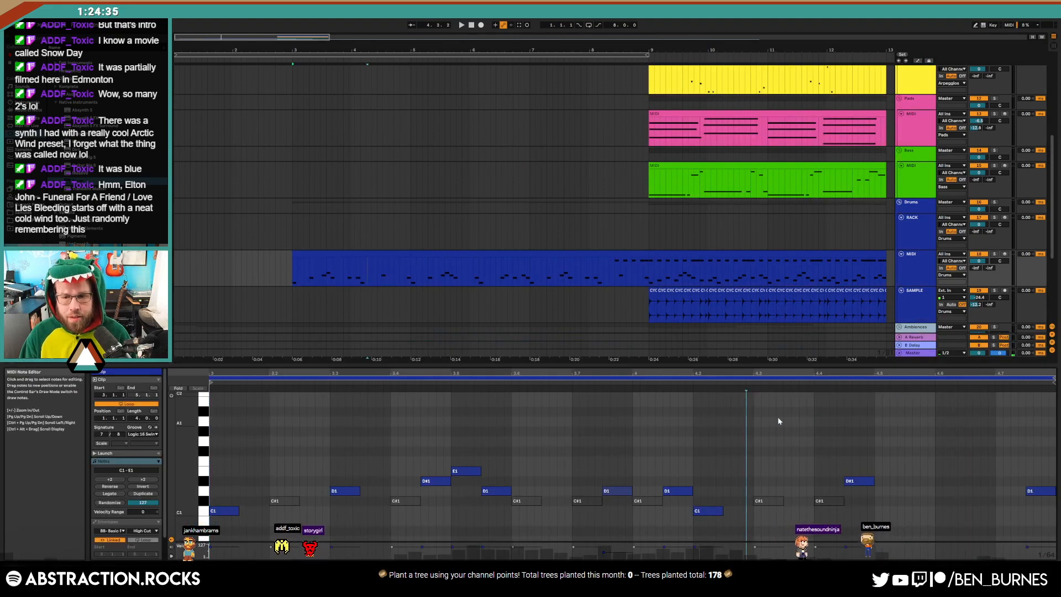
{"action": "left_click", "coordinate": [414, 264]}
{"action": "left_click", "coordinate": [502, 270], "text": "shift"}
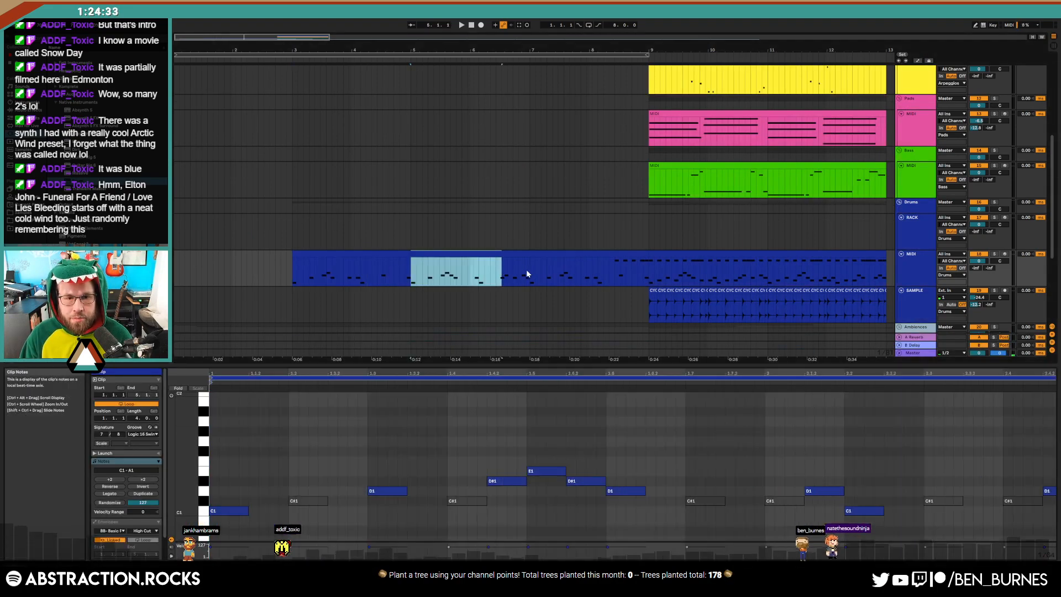
{"action": "left_click", "coordinate": [394, 255]}
{"action": "double_click", "coordinate": [919, 511]}
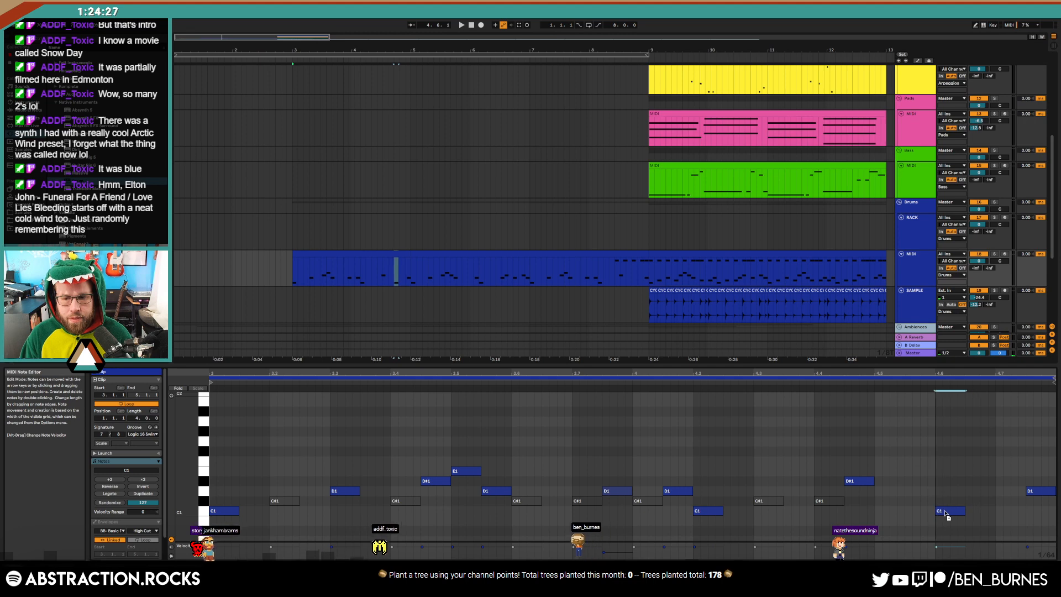
{"action": "key", "text": "shift+Tab"}
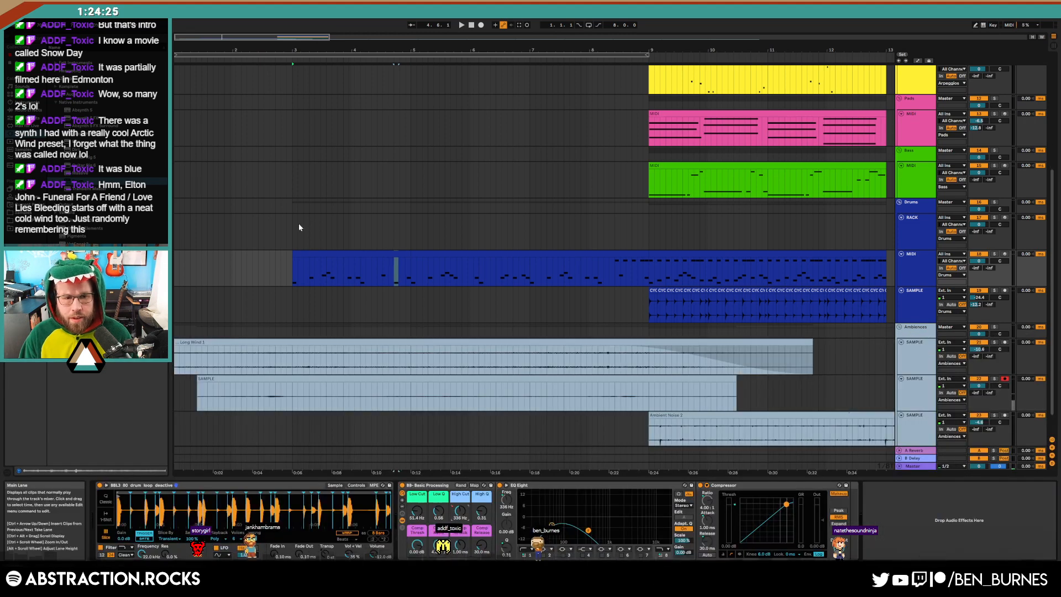
Stretch the High Cut sweep so it rises in one straight line from 108 Hz at bar 3, without the bar 5 breakpoint
{"action": "left_click", "coordinate": [288, 262]}
{"action": "key", "text": "a"}
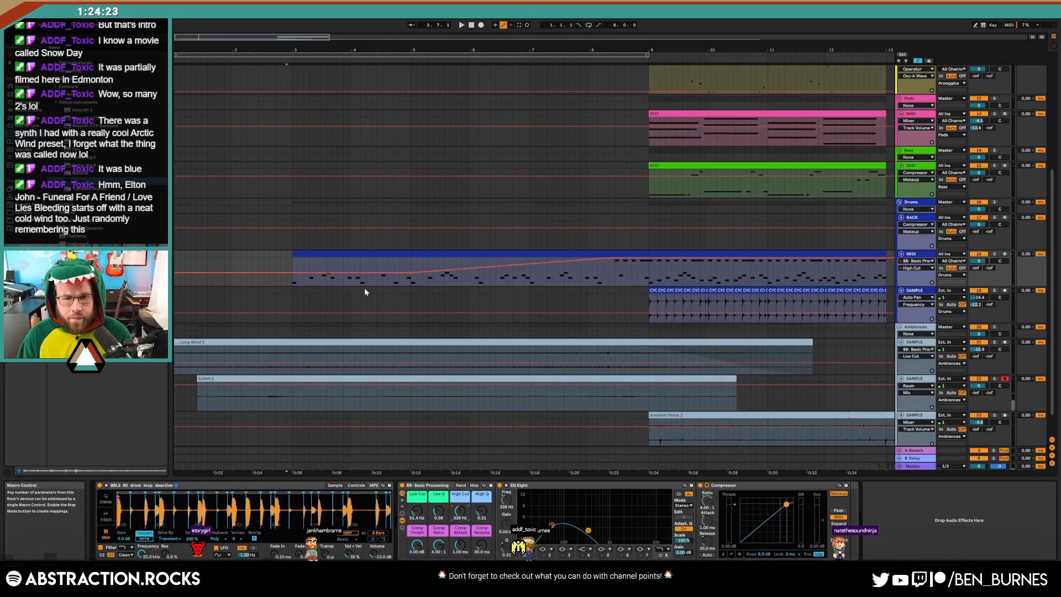
{"action": "left_click_drag", "start_coordinate": [292, 271], "coordinate": [293, 276]}
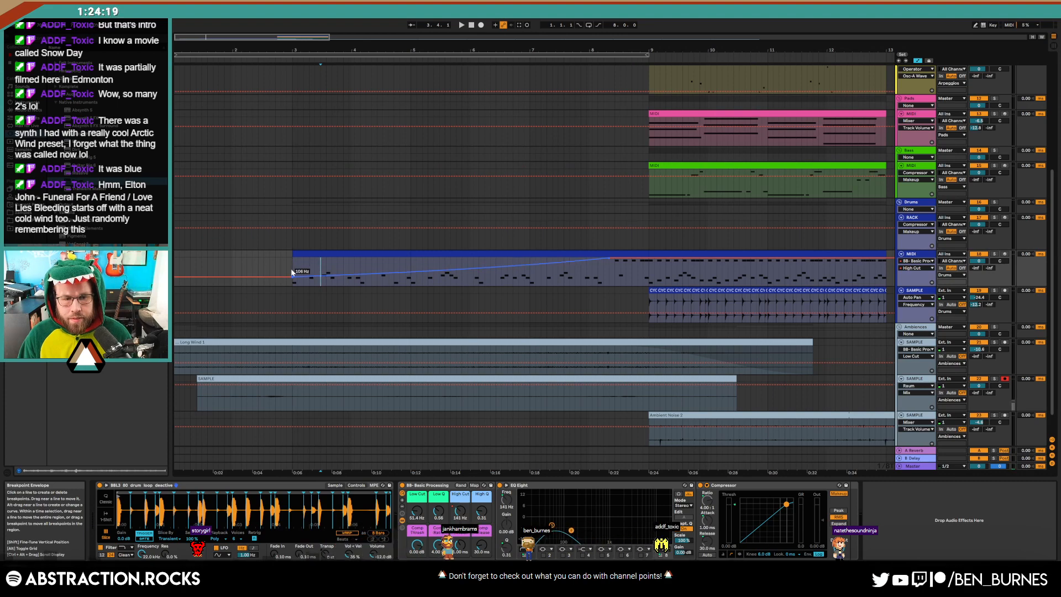
Play the arrangement from the beginning to listen to the wind ambience and the longer filtered drum intro
{"action": "left_click", "coordinate": [472, 24]}
{"action": "key", "text": "space"}
{"action": "left_click_drag", "start_coordinate": [315, 41], "coordinate": [316, 38]}
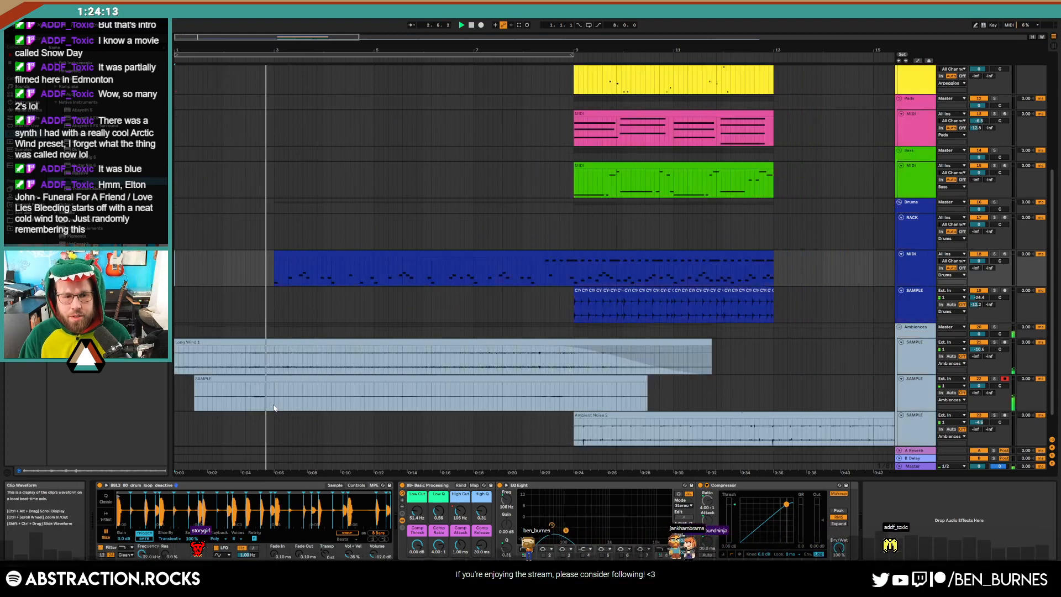
In the drum clip from bar 5 to 9, add more A1 hits from the start of the clip's fourth bar
{"action": "key", "text": "a"}
{"action": "left_click", "coordinate": [274, 403]}
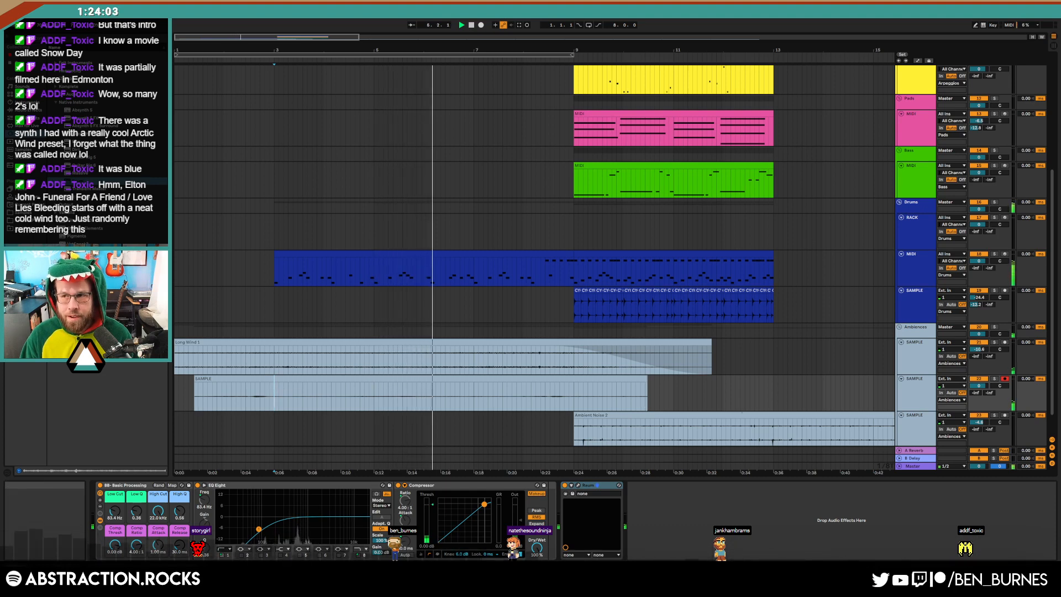
{"action": "left_click", "coordinate": [806, 350]}
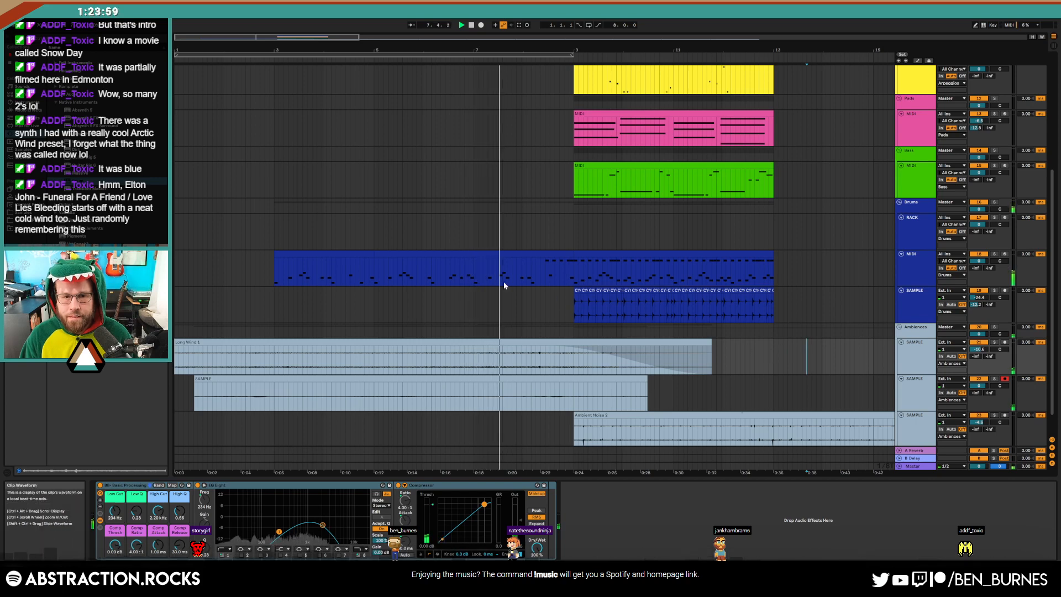
{"action": "left_click", "coordinate": [477, 266]}
{"action": "double_click", "coordinate": [475, 261]}
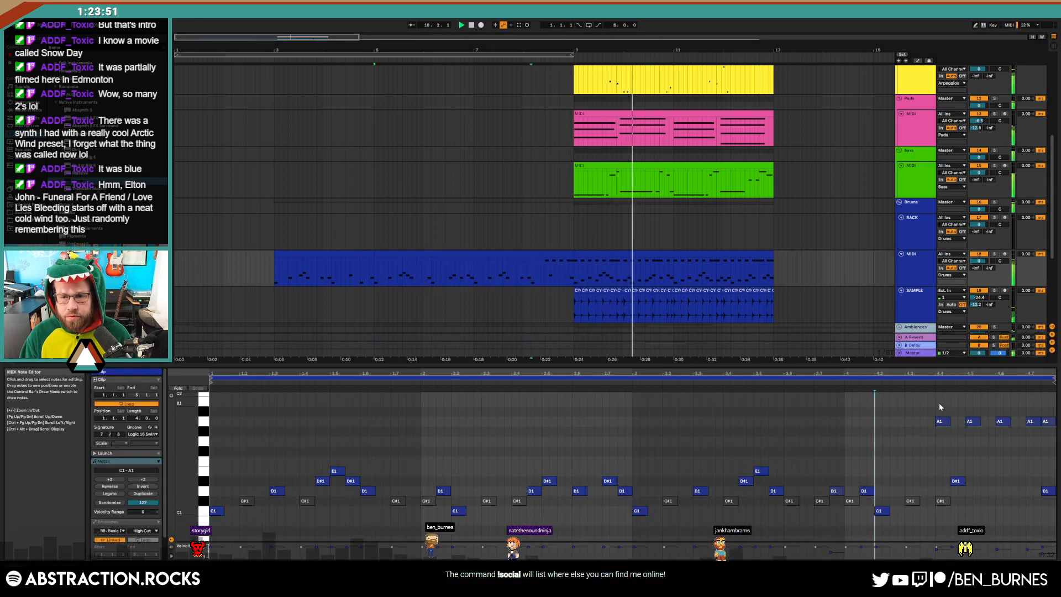
{"action": "left_click", "coordinate": [844, 423]}
{"action": "key", "text": "ctrl+v"}
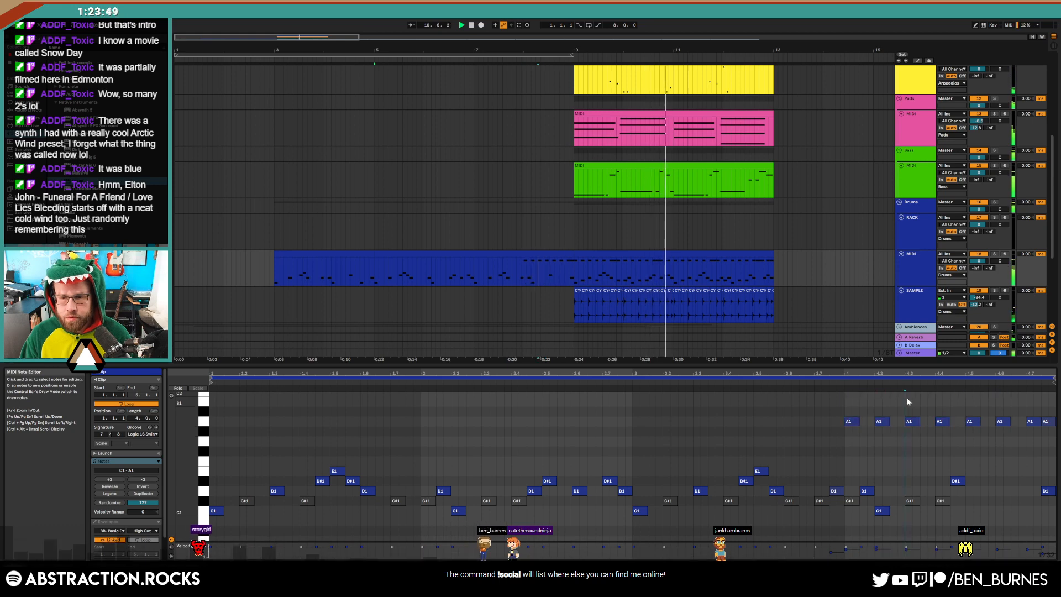
{"action": "key", "text": "shift+Tab"}
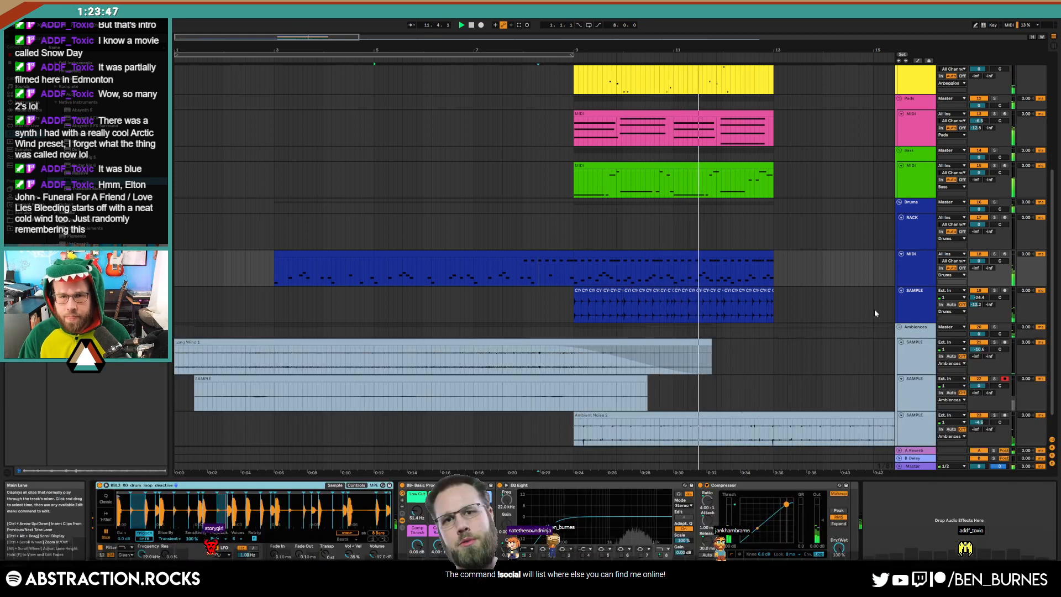
Loop the full section from bar 9 to 13
{"action": "left_click", "coordinate": [609, 166]}
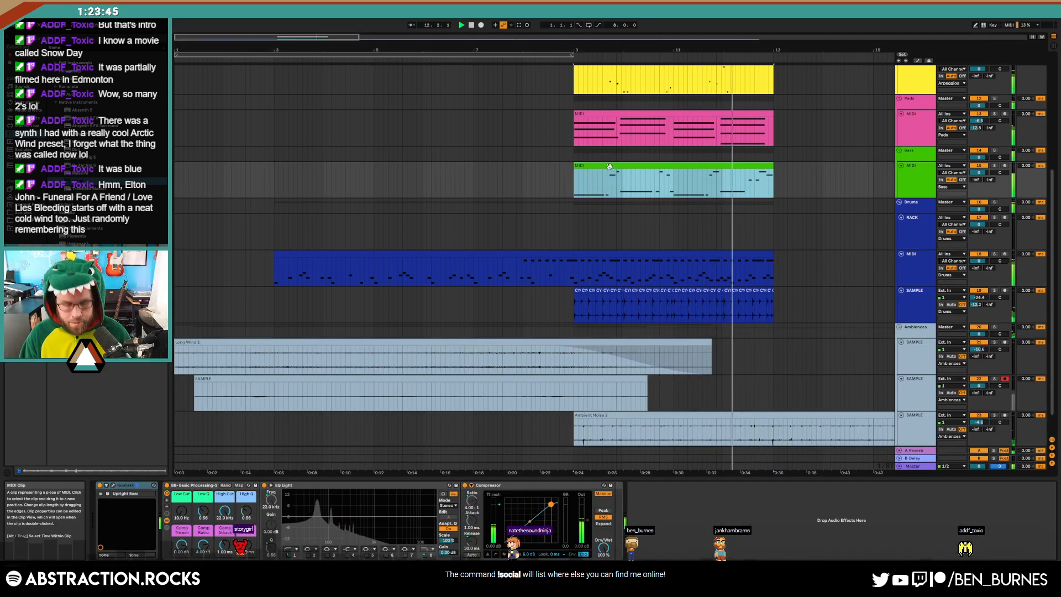
{"action": "double_click", "coordinate": [610, 166]}
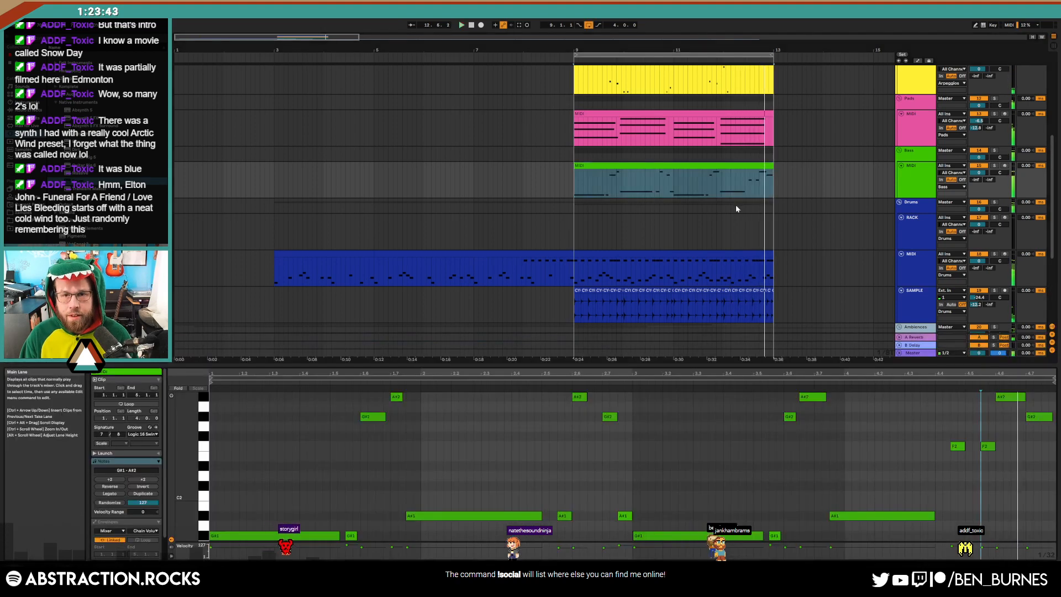
{"action": "key", "text": "shift+Tab"}
{"action": "scroll", "coordinate": [733, 220], "scroll_direction": "up", "scroll_amount": 5}
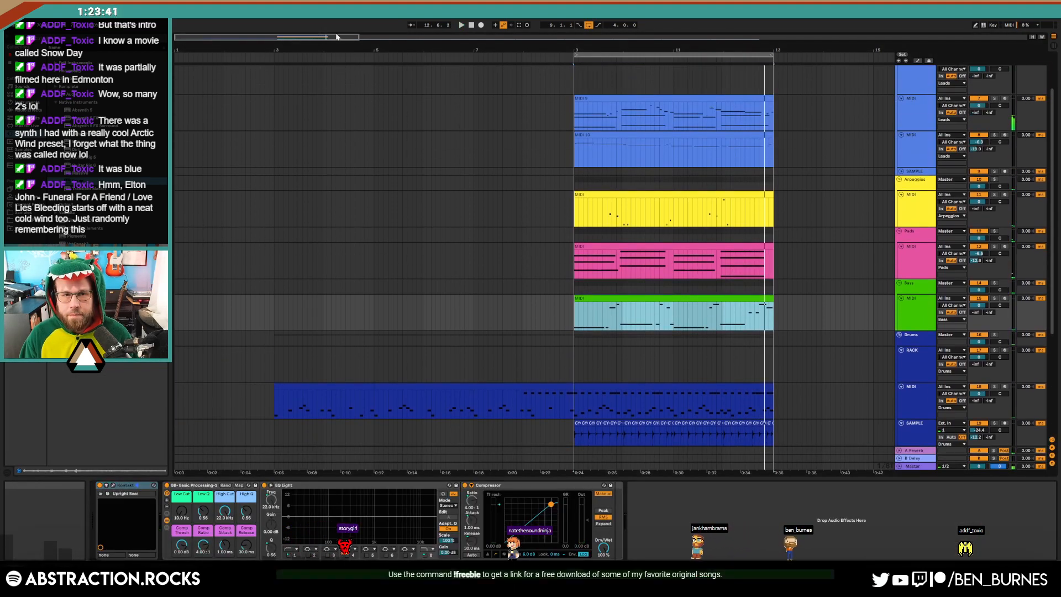
{"action": "left_click_drag", "start_coordinate": [339, 40], "coordinate": [396, 40]}
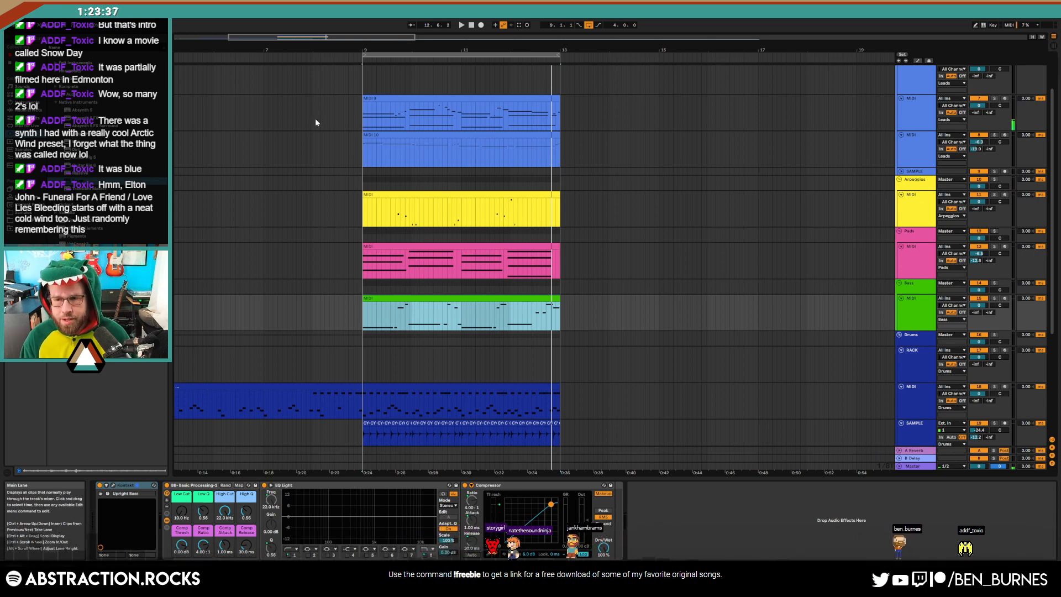
In the pads clip, raise the third chord's G#2 an octave to G#3 and play the loop
{"action": "left_click", "coordinate": [461, 267]}
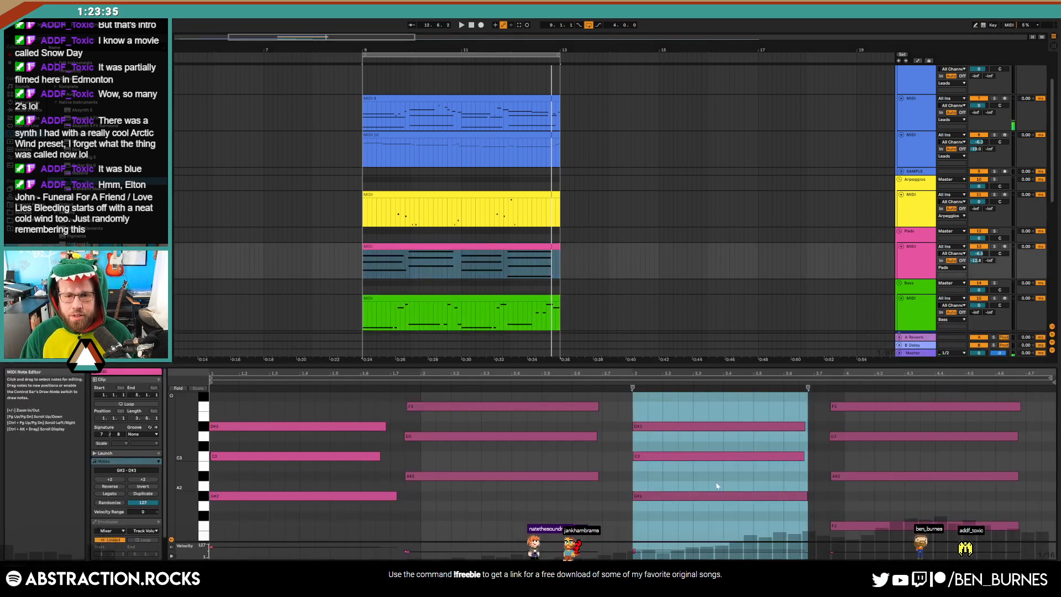
{"action": "left_click", "coordinate": [682, 515]}
{"action": "key", "text": "Down"}
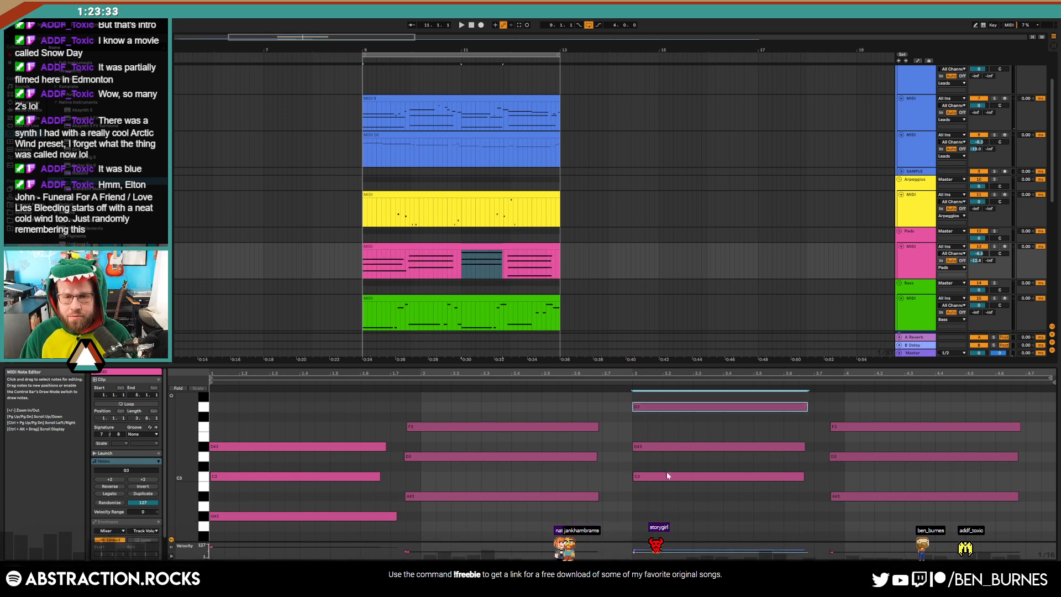
{"action": "key", "text": "Up"}
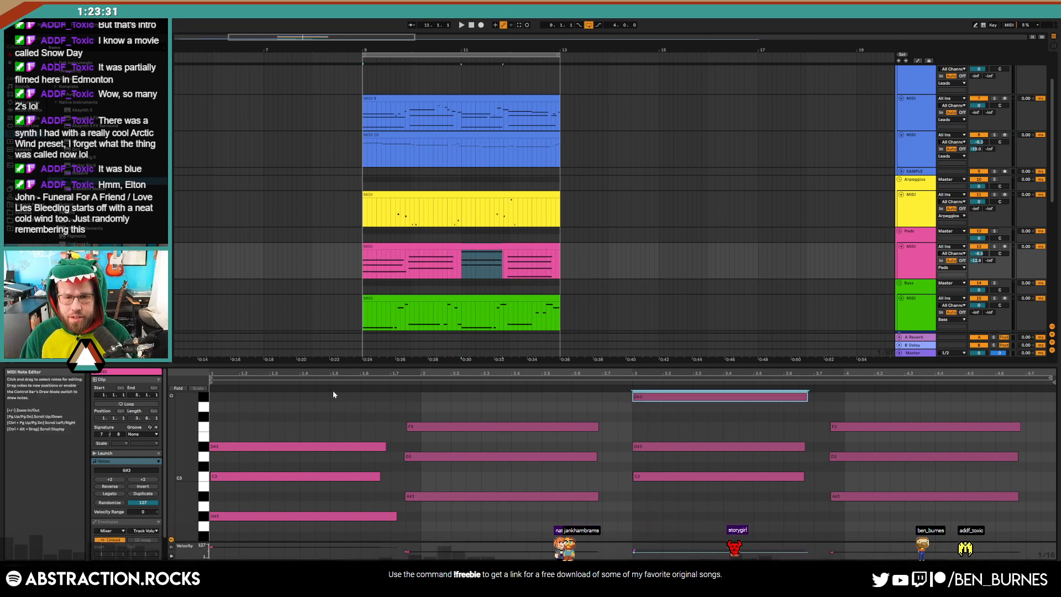
{"action": "key", "text": "space"}
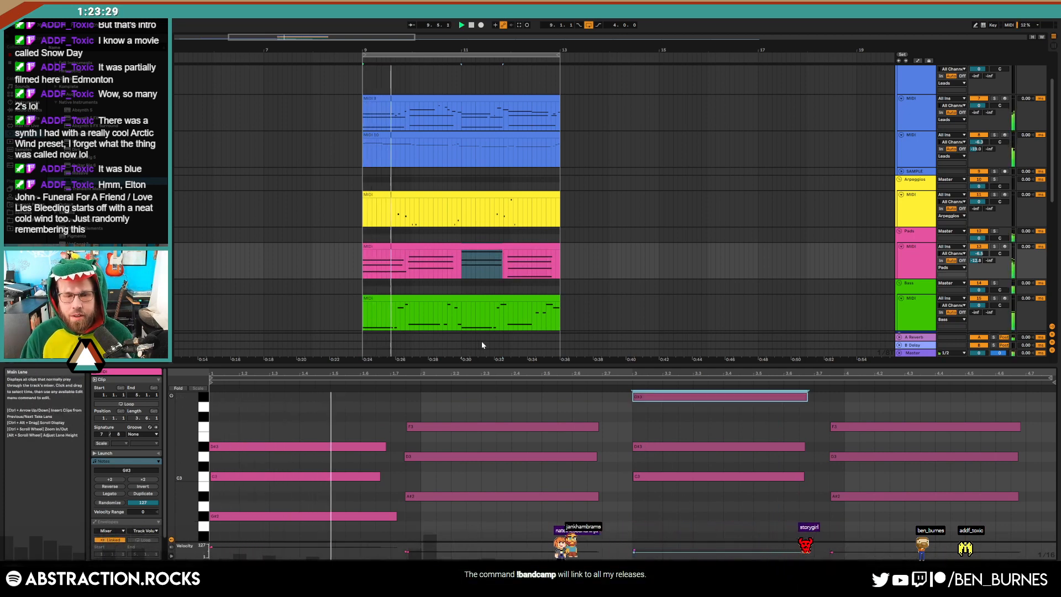
Adjust the velocities of the second and fourth pad chords and of the third chord's G#3
{"action": "left_click_drag", "start_coordinate": [521, 528], "coordinate": [531, 423]}
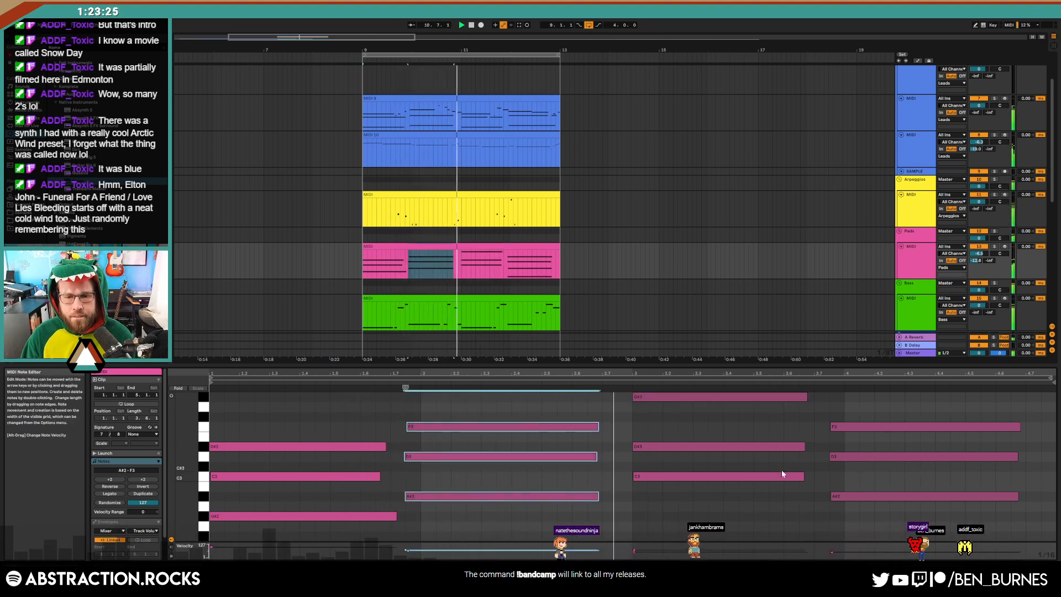
{"action": "left_click_drag", "start_coordinate": [863, 518], "coordinate": [855, 418]}
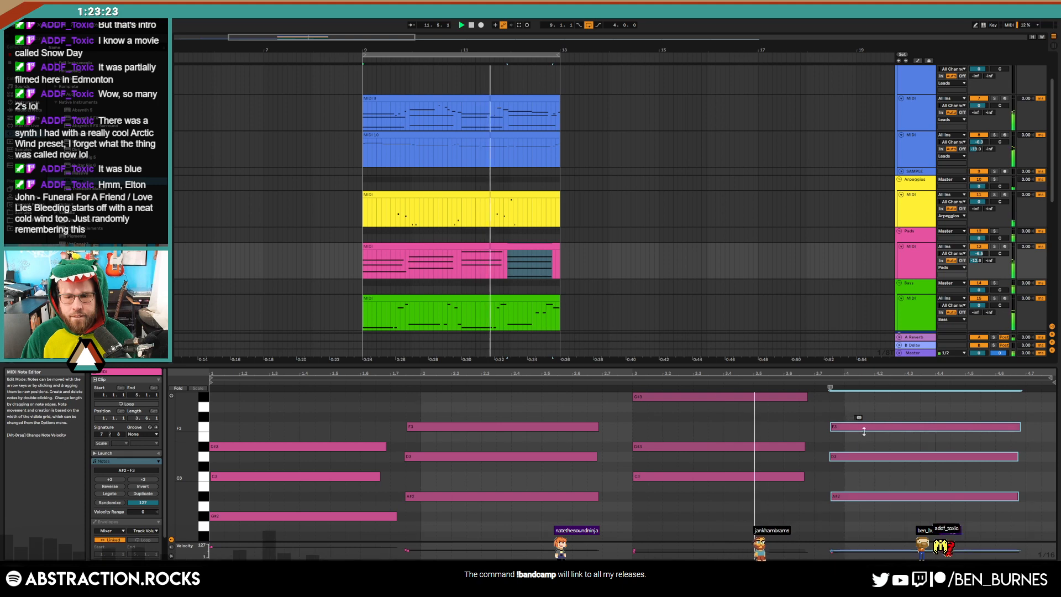
{"action": "left_click", "coordinate": [733, 423]}
{"action": "left_click", "coordinate": [721, 397]}
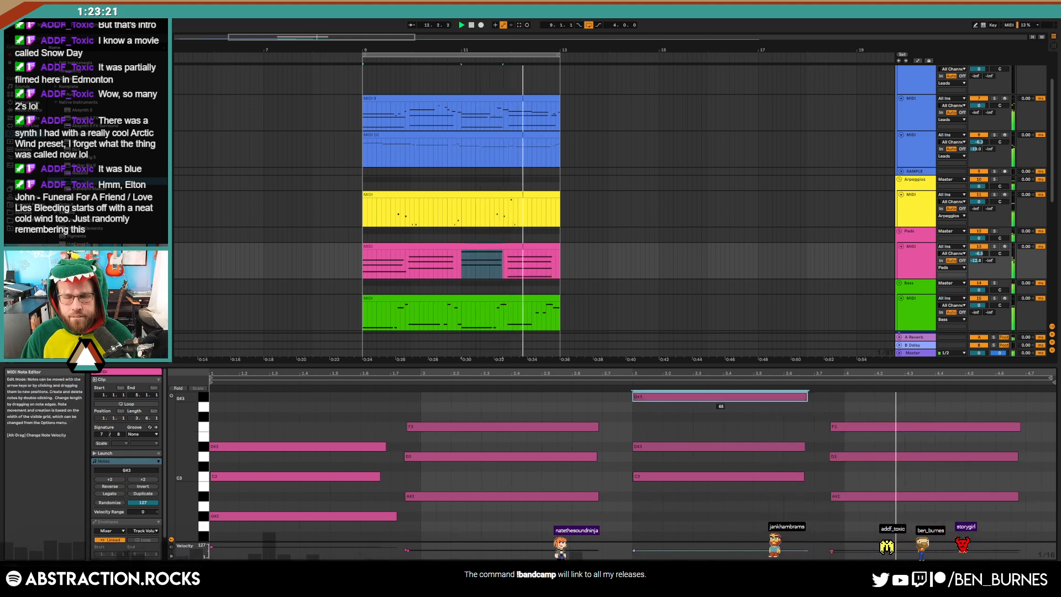
{"action": "key", "text": "shift+Tab"}
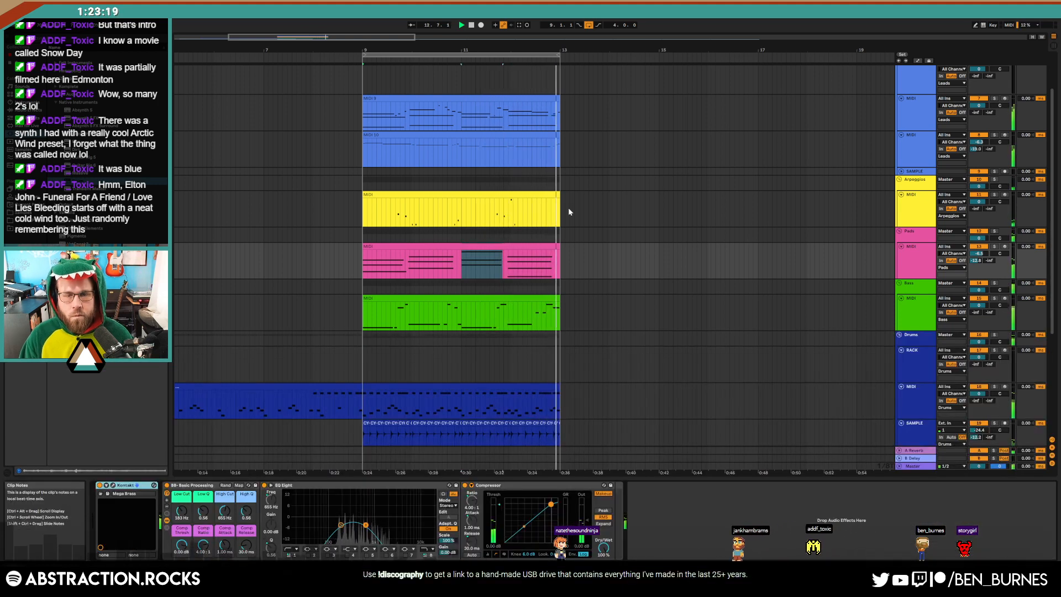
Move the two lead MIDI clips from bar 9 to bar 13
{"action": "left_click", "coordinate": [374, 97]}
{"action": "key", "text": "space"}
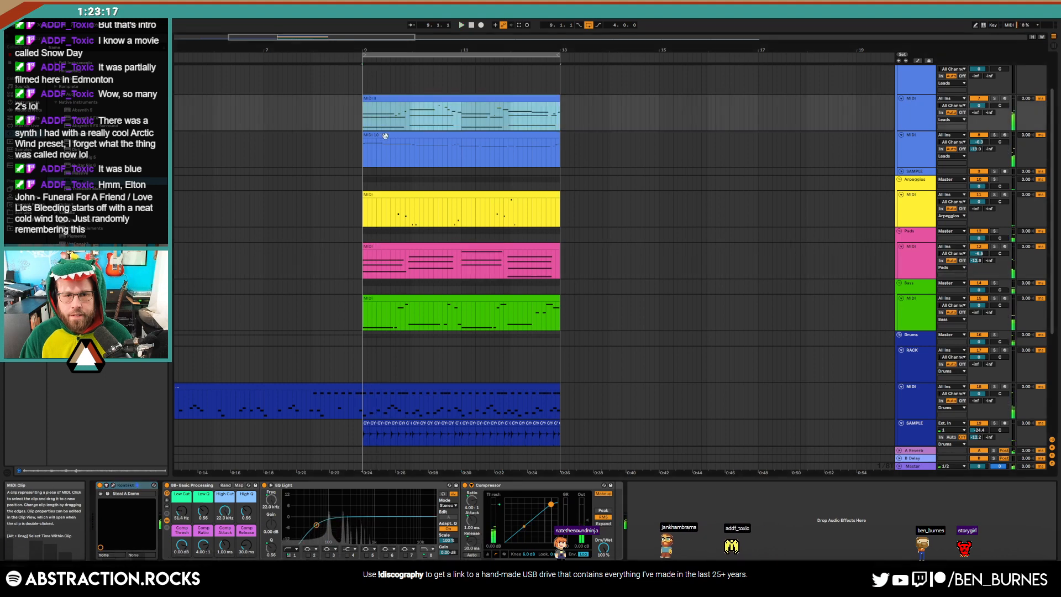
{"action": "left_click", "coordinate": [386, 136], "text": "shift"}
{"action": "left_click_drag", "start_coordinate": [381, 102], "coordinate": [571, 102]}
Turn off looping, shift the loop range to bars 13 to 17, and play the section without the leads
{"action": "left_click", "coordinate": [434, 197]}
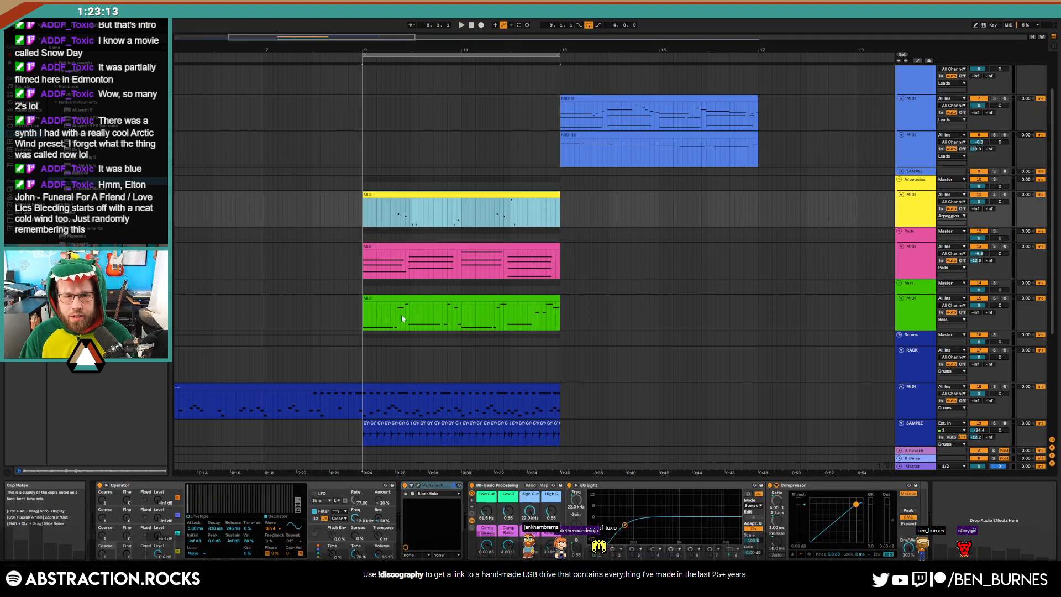
{"action": "left_click", "coordinate": [589, 25]}
{"action": "left_click_drag", "start_coordinate": [461, 56], "coordinate": [659, 56]}
{"action": "left_click", "coordinate": [668, 260]}
{"action": "scroll", "coordinate": [601, 299], "scroll_direction": "down", "scroll_amount": 3}
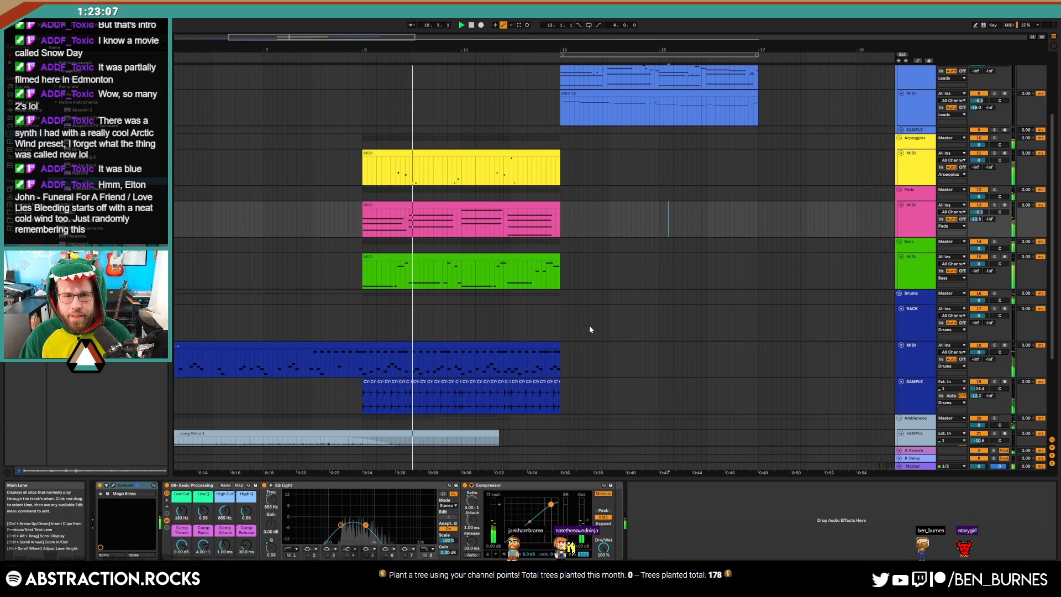
Duplicate the arpeggio clip to bar 13 and loop bars 9 to 13
{"action": "mouse_move", "coordinate": [450, 161]}
{"action": "left_mouse_down"}
{"action": "mouse_move", "coordinate": [660, 163]}
{"action": "mouse_move", "coordinate": [439, 153]}
{"action": "left_mouse_up"}
{"action": "key", "text": "ctrl+l"}
Thin out the arpeggio clip at bar 9 by deleting its first and last groups of notes
{"action": "double_click", "coordinate": [439, 153]}
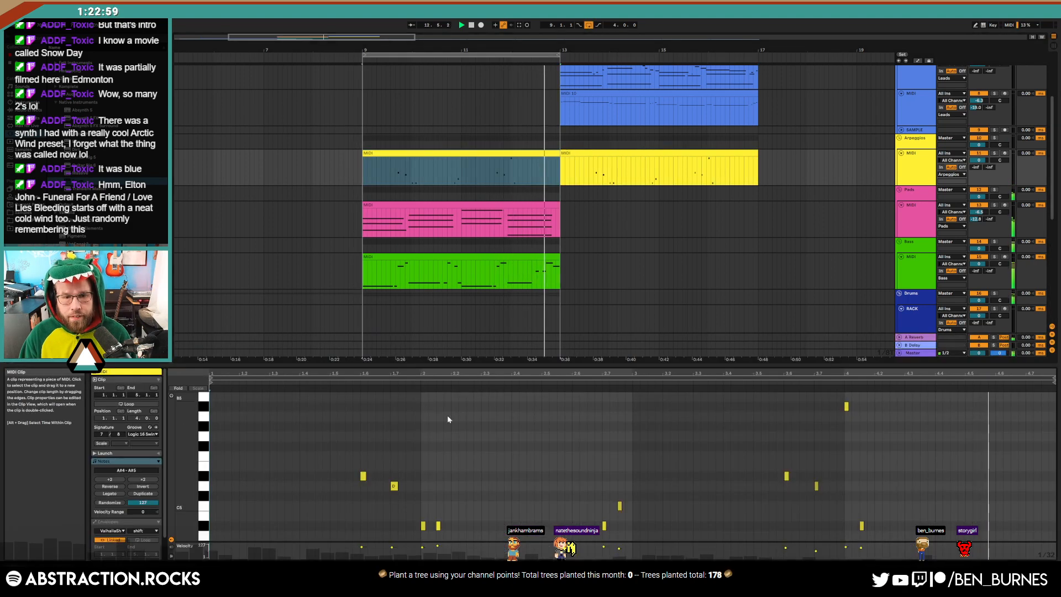
{"action": "left_click_drag", "start_coordinate": [490, 447], "coordinate": [330, 535]}
{"action": "key", "text": "Delete"}
{"action": "left_click_drag", "start_coordinate": [751, 396], "coordinate": [913, 539]}
{"action": "key", "text": "Delete"}
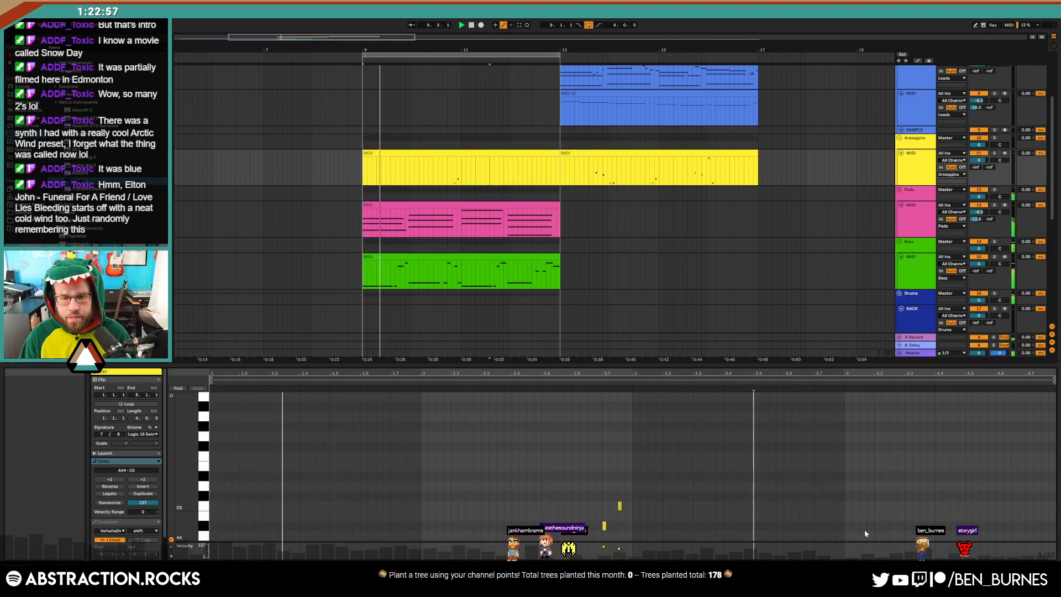
{"action": "key", "text": "shift+Tab"}
Delete the arpeggio clip at bar 9 and duplicate the pads clip to bar 13
{"action": "left_click", "coordinate": [529, 154]}
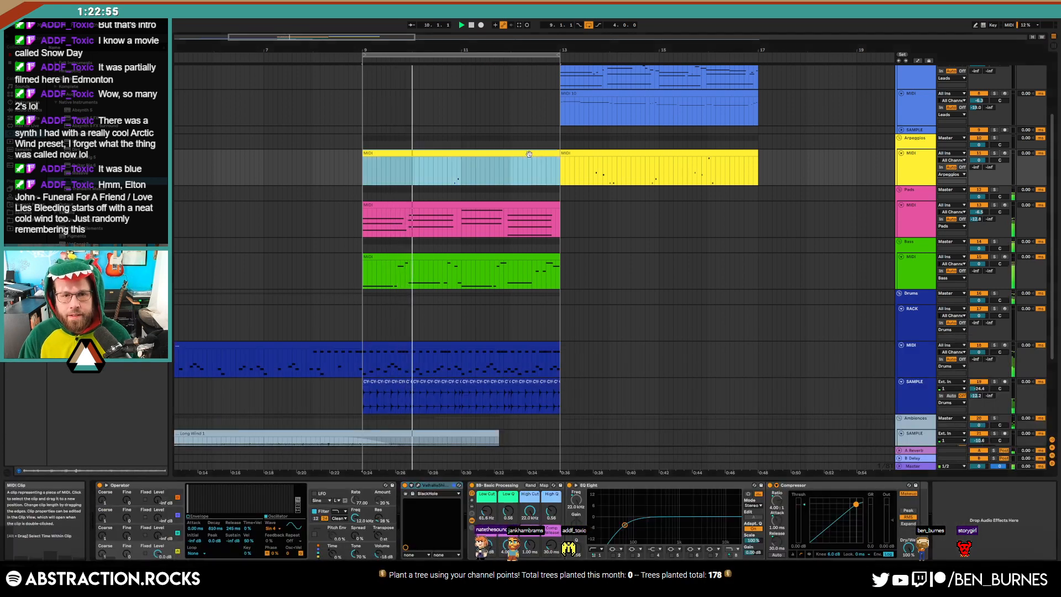
{"action": "key", "text": "Delete"}
{"action": "left_click", "coordinate": [494, 205]}
{"action": "key", "text": "ctrl+d"}
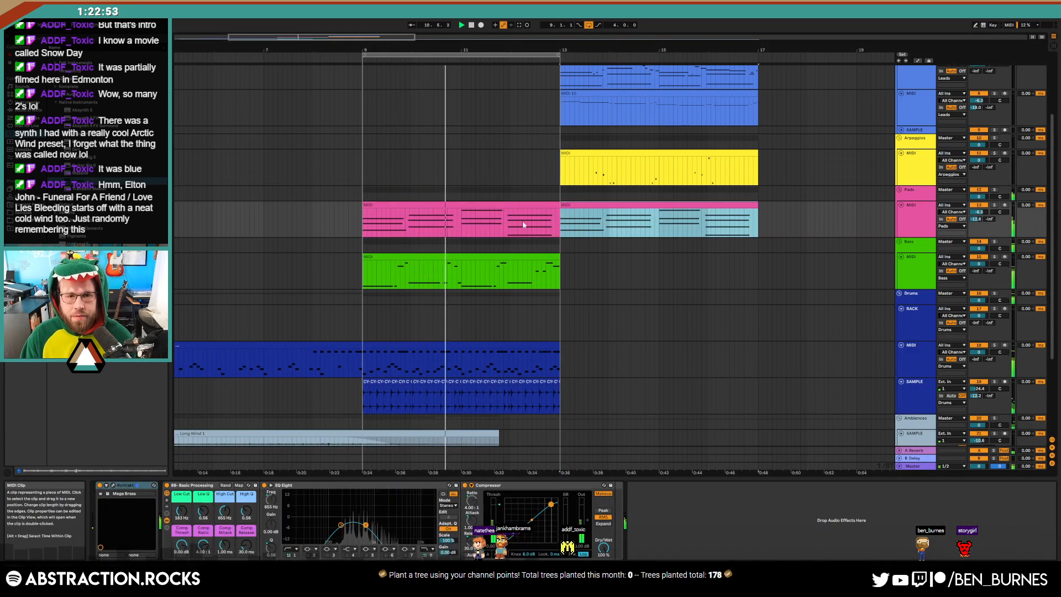
Give the ambient noise clip at bar 9 a fade-in about three bars long
{"action": "left_click", "coordinate": [541, 257]}
{"action": "scroll", "coordinate": [535, 301], "scroll_direction": "down", "scroll_amount": 3}
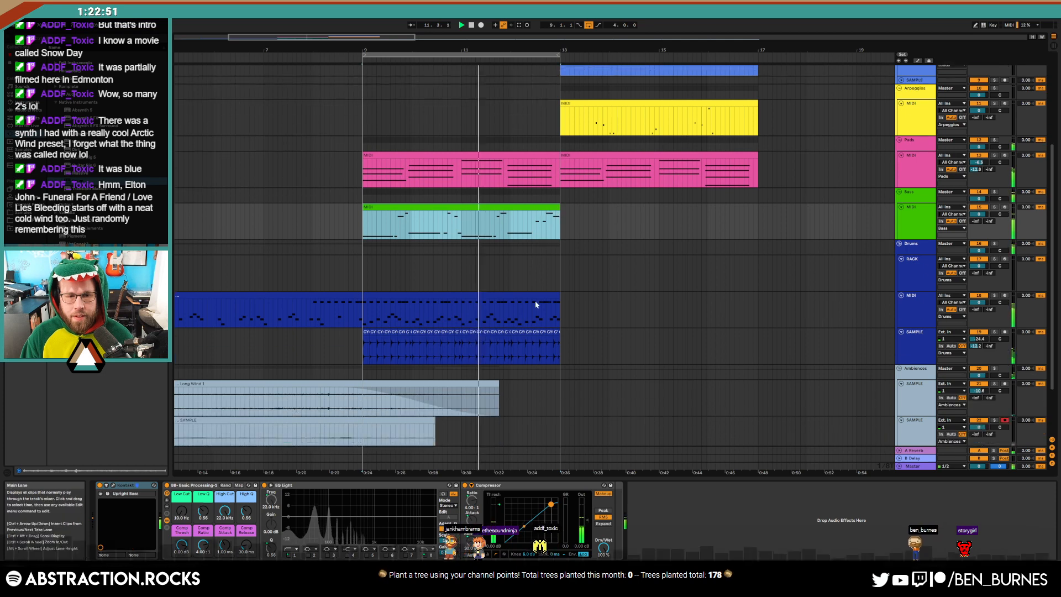
{"action": "scroll", "coordinate": [540, 309], "scroll_direction": "down", "scroll_amount": 1}
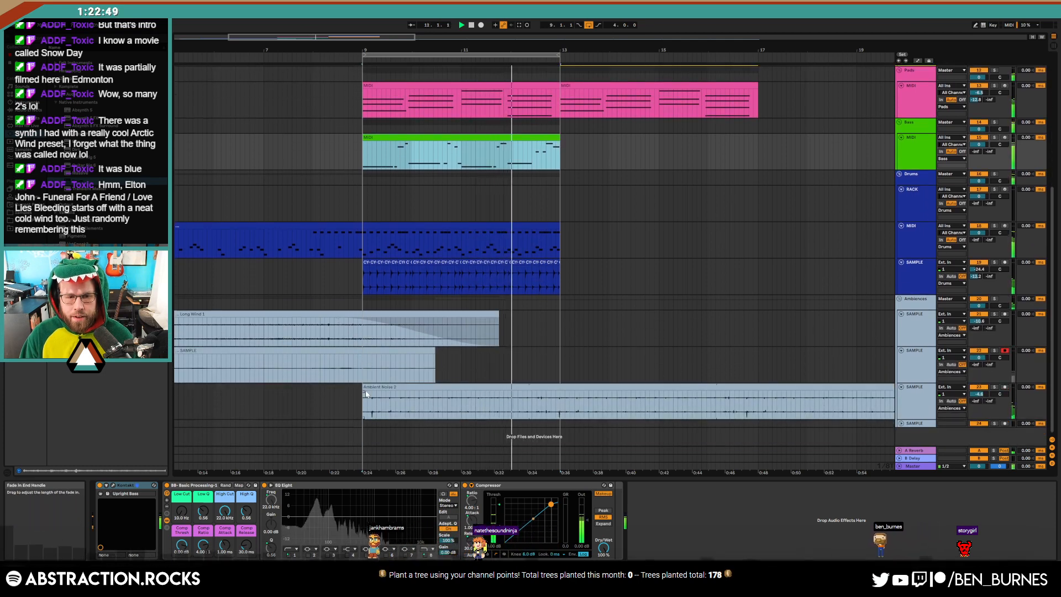
{"action": "left_click_drag", "start_coordinate": [366, 394], "coordinate": [525, 403]}
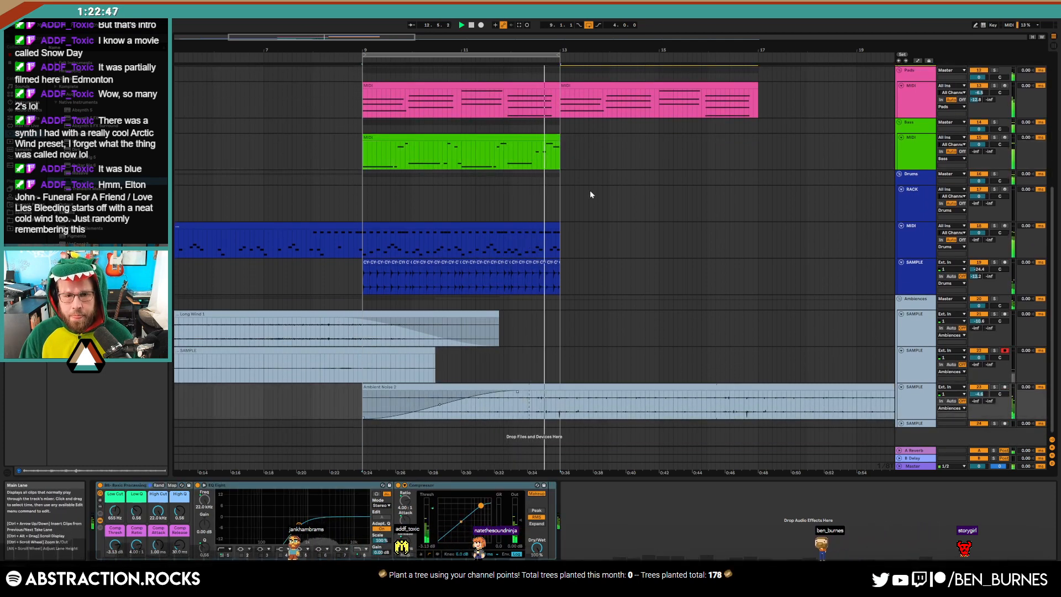
Duplicate the bass clip to bar 13
{"action": "scroll", "coordinate": [572, 233], "scroll_direction": "up", "scroll_amount": 3}
{"action": "left_click", "coordinate": [544, 211]}
{"action": "key", "text": "ctrl+d"}
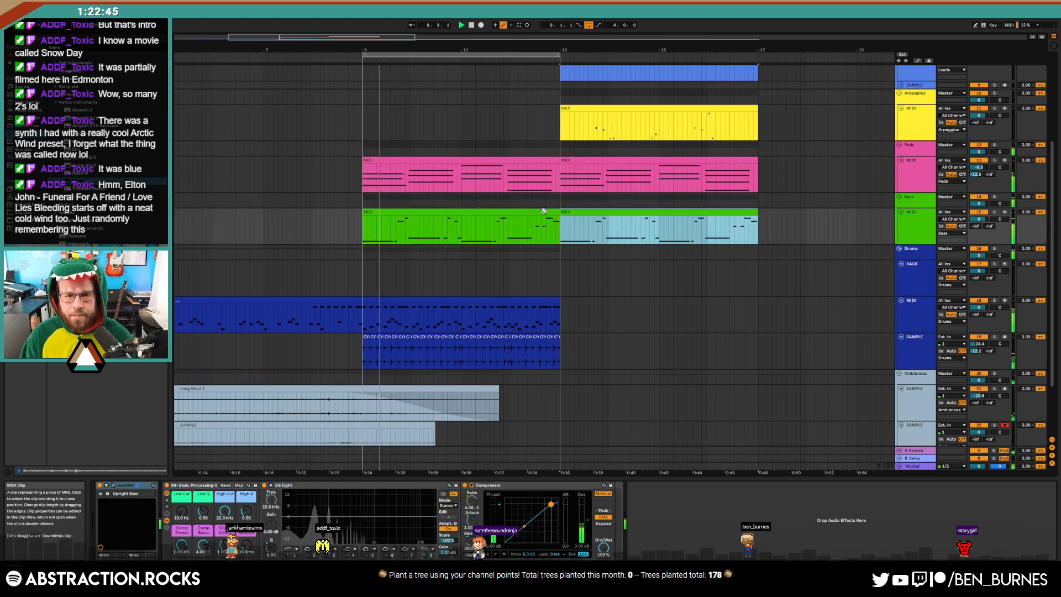
In the bass clip at bar 9, shorten the A#2 at 4.6, add a short A2 after it, and start the G#2 right behind them
{"action": "double_click", "coordinate": [544, 211]}
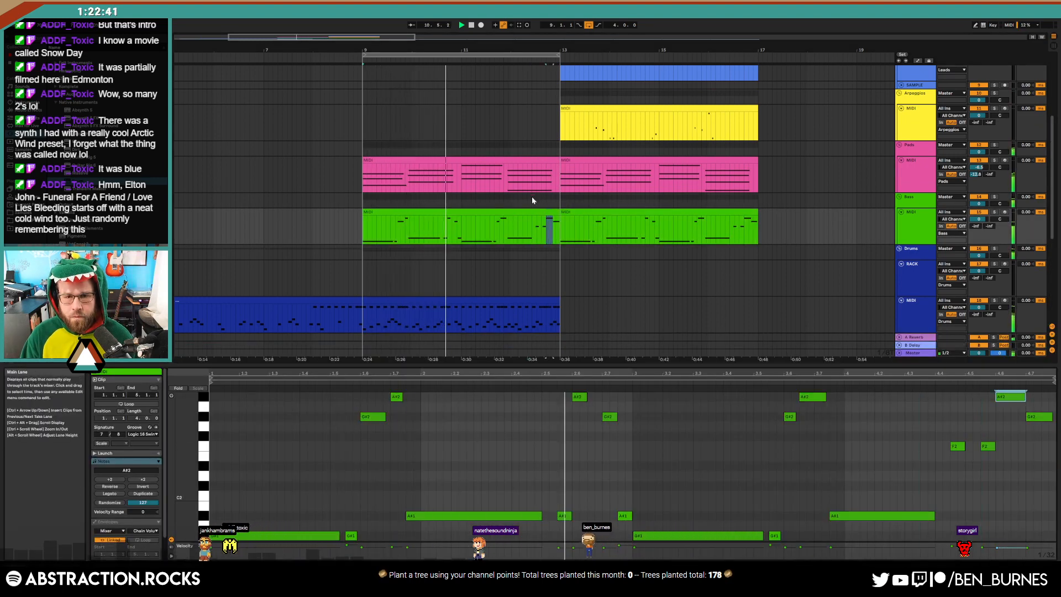
{"action": "left_click", "coordinate": [547, 212]}
{"action": "key", "text": "ctrl+d"}
{"action": "left_click", "coordinate": [547, 212]}
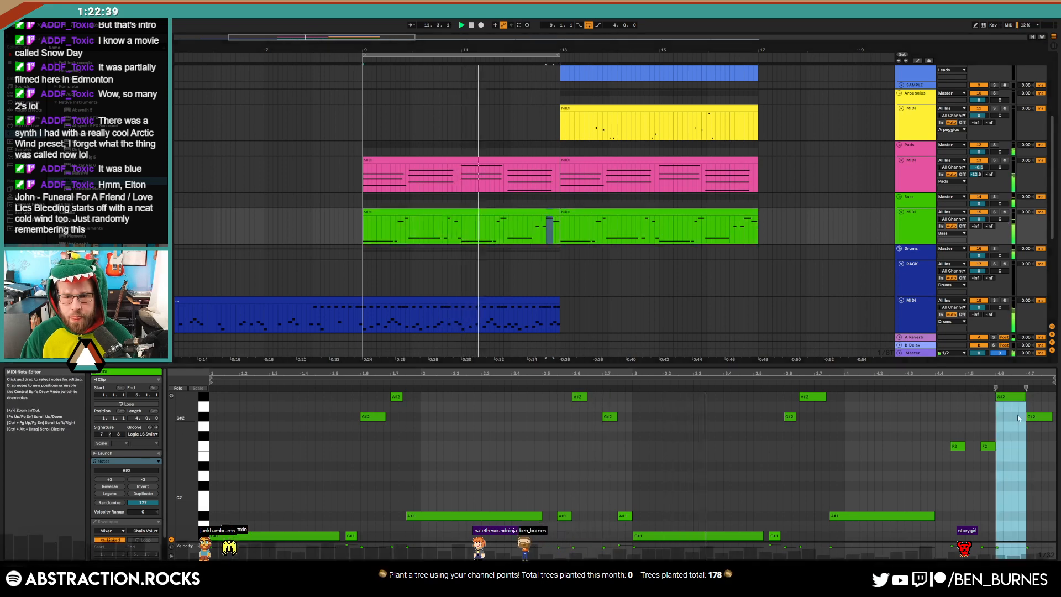
{"action": "left_click", "coordinate": [1011, 396]}
{"action": "left_click_drag", "start_coordinate": [1001, 394], "coordinate": [1020, 421]}
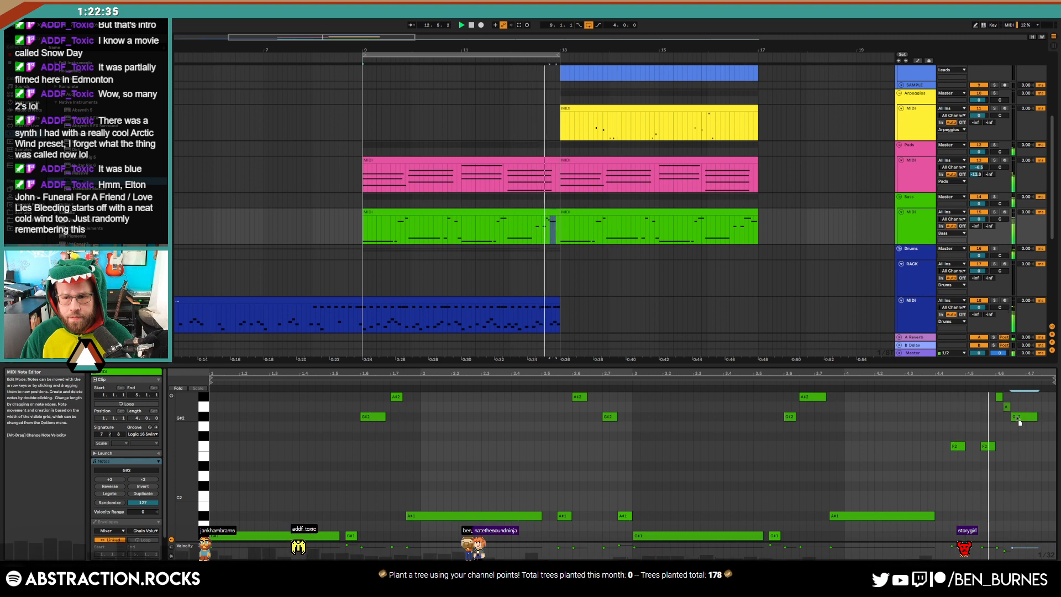
{"action": "key", "text": "space"}
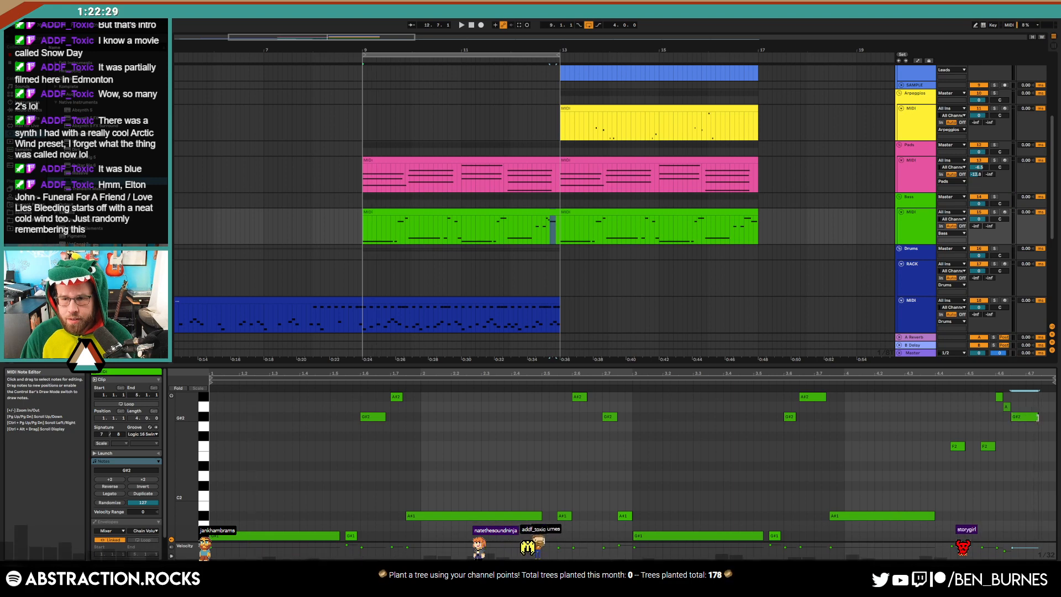
Finish the descending bass run with a short G2 and a closing F2, adjust the G2's velocity, and play the loop
{"action": "double_click", "coordinate": [1037, 428]}
{"action": "left_click", "coordinate": [1043, 446]}
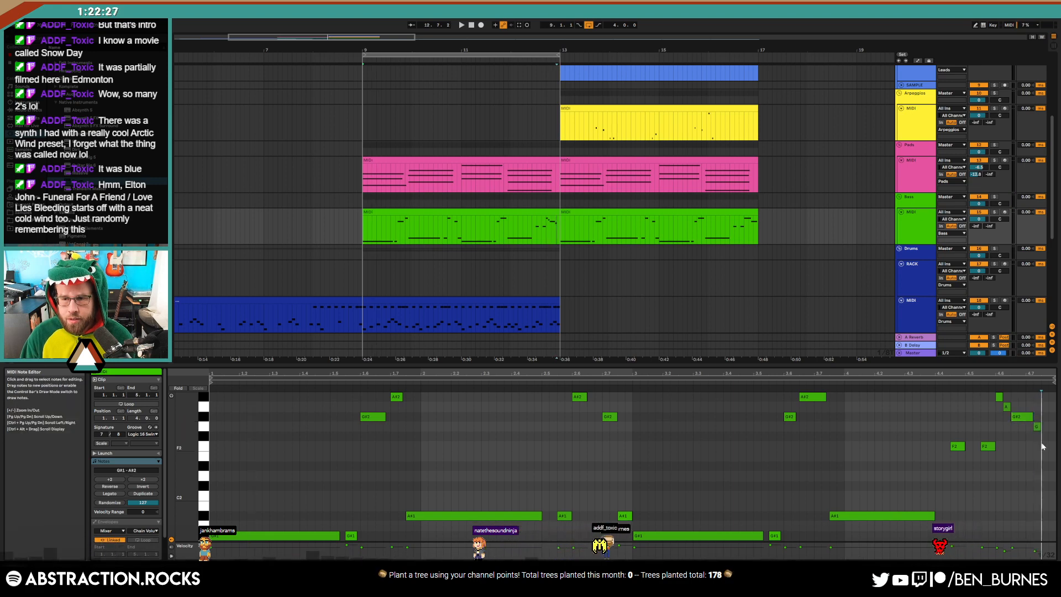
{"action": "left_click", "coordinate": [1037, 426]}
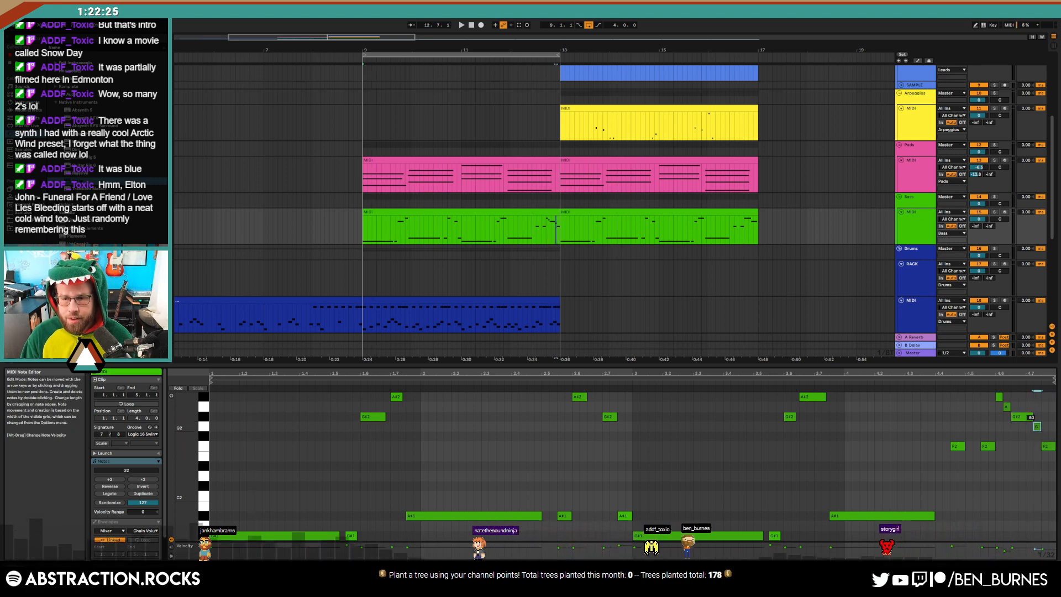
{"action": "left_click", "coordinate": [1007, 407]}
{"action": "left_click", "coordinate": [773, 373]}
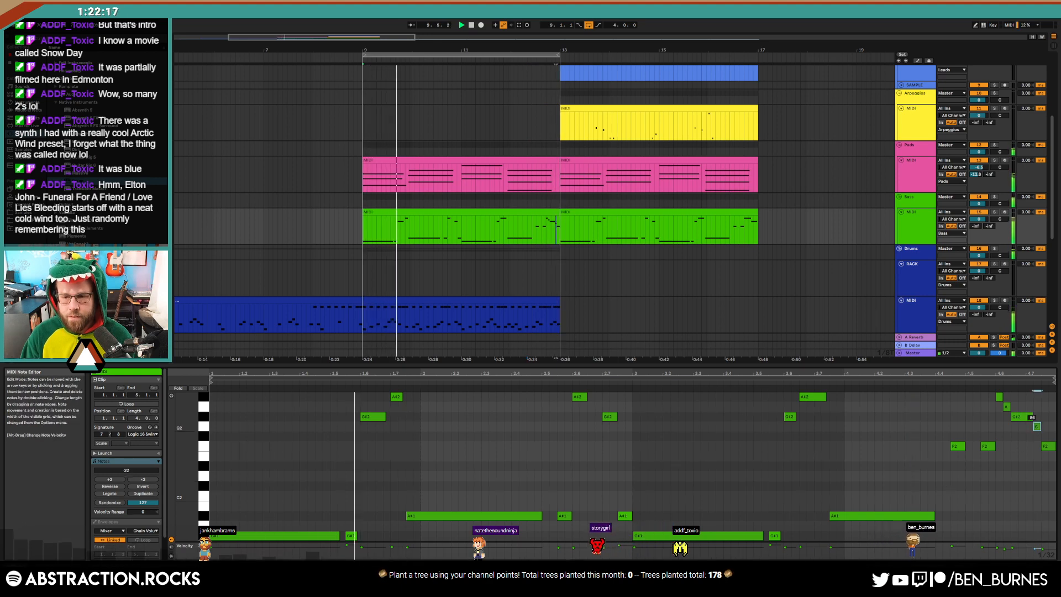
{"action": "left_click", "coordinate": [708, 461]}
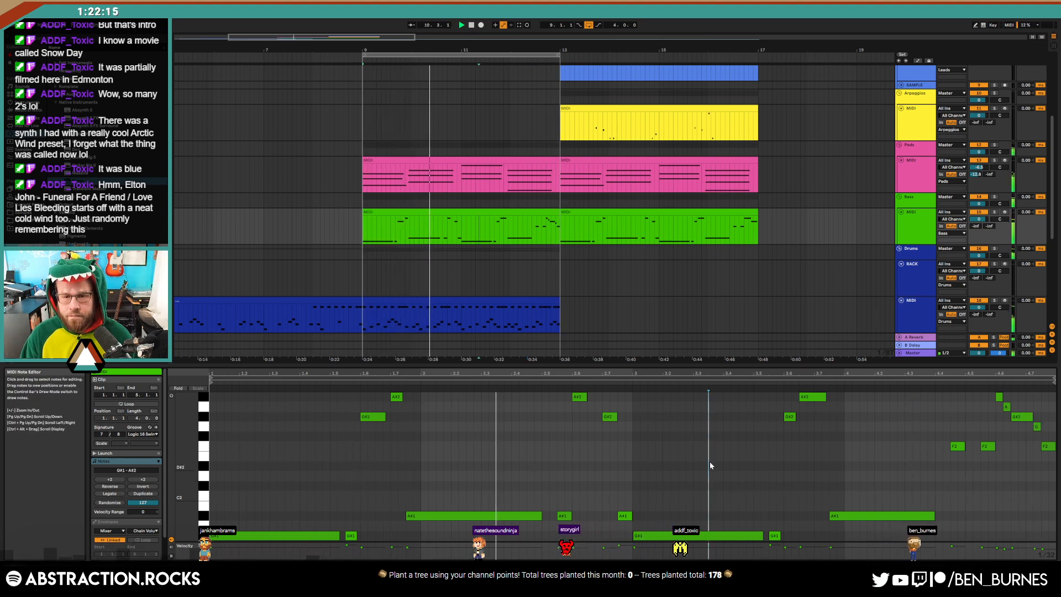
{"action": "left_click", "coordinate": [351, 536]}
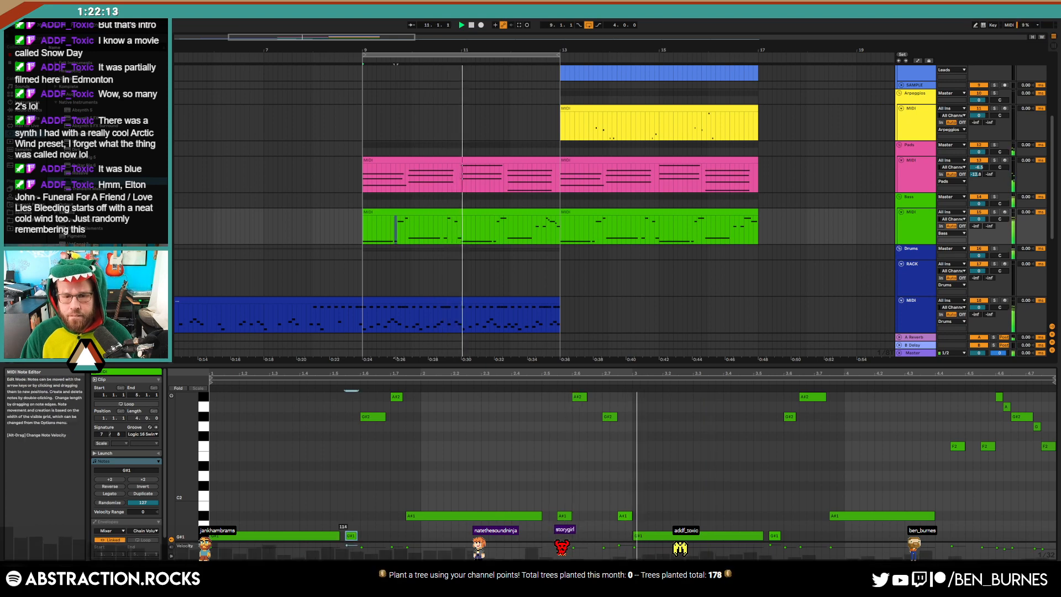
{"action": "left_click", "coordinate": [459, 482]}
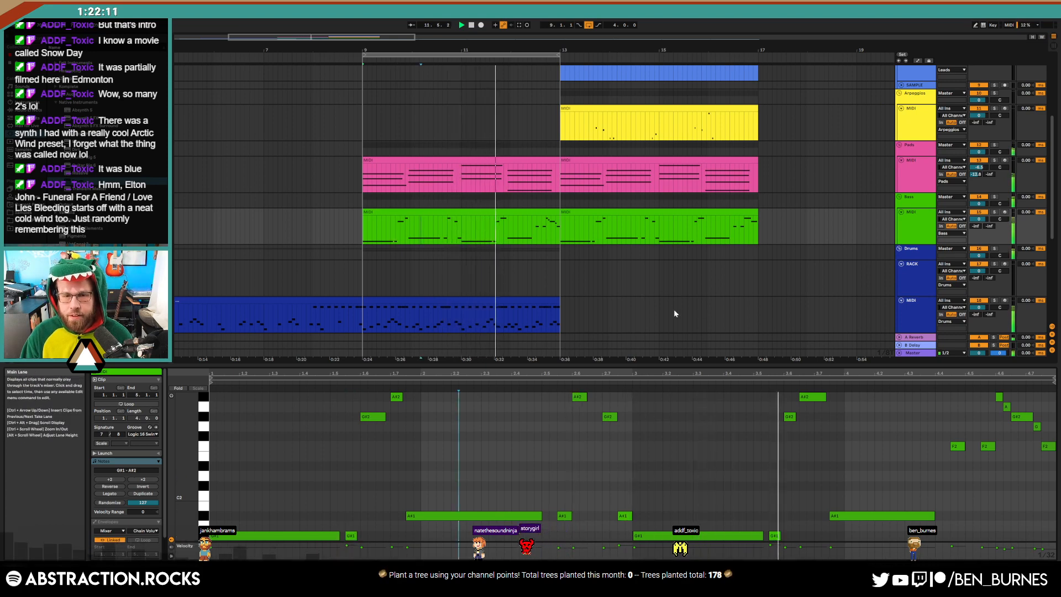
Duplicate the drum MIDI clip and the drum sample clips below it to fill bars 13 to 17
{"action": "key", "text": "shift+Tab"}
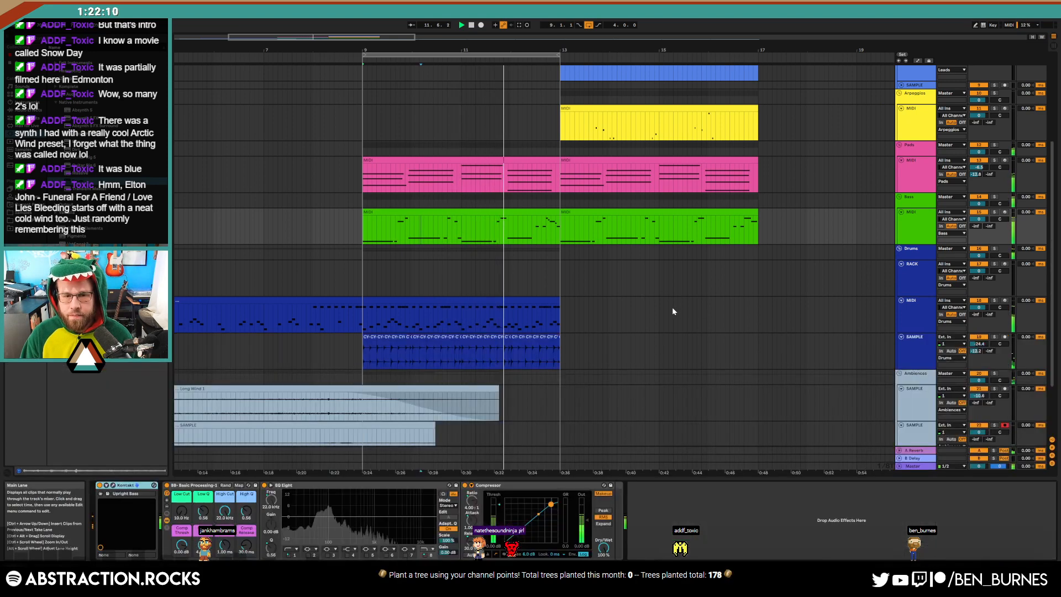
{"action": "left_click", "coordinate": [526, 303]}
{"action": "key", "text": "ctrl+d"}
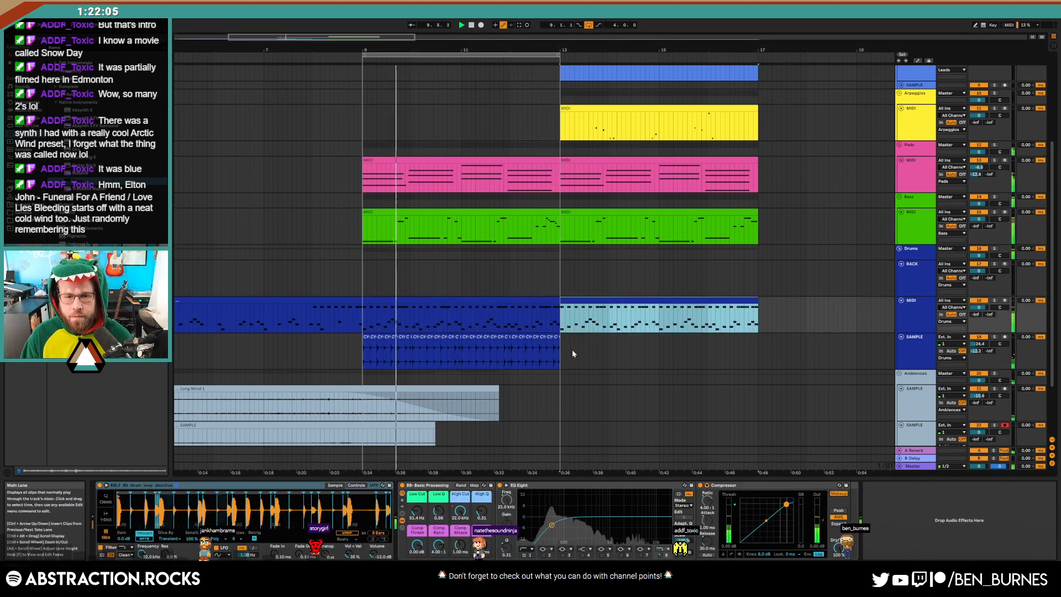
{"action": "left_click", "coordinate": [557, 348]}
{"action": "key", "text": "ctrl+d"}
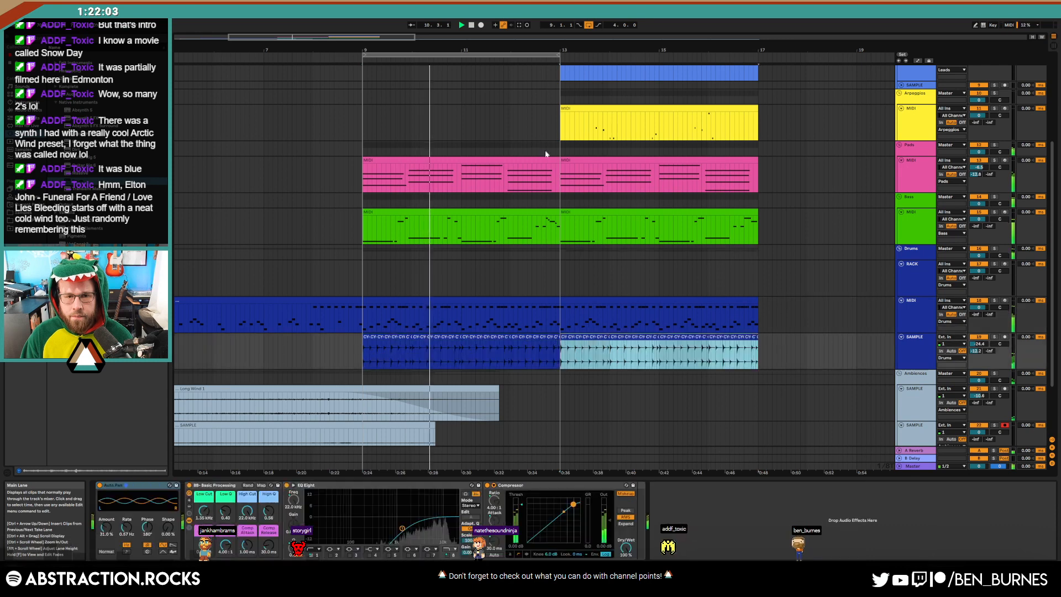
Move the arrangement loop to bars 13 to 17, deactivate the upper lead clip there, and switch looping on
{"action": "left_click_drag", "start_coordinate": [529, 56], "coordinate": [727, 60]}
{"action": "scroll", "coordinate": [768, 283], "scroll_direction": "up", "scroll_amount": 5}
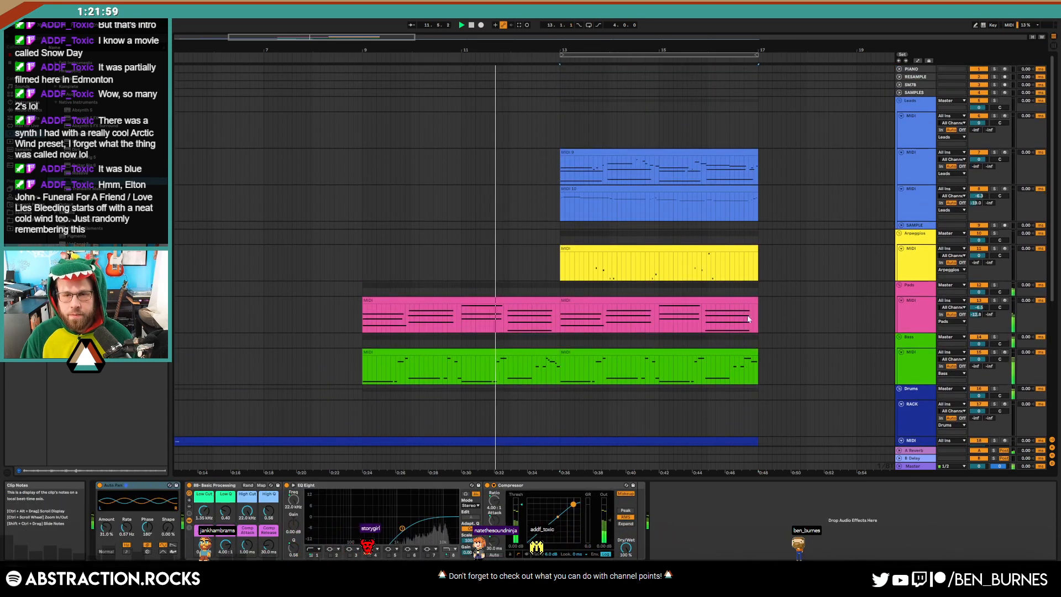
{"action": "left_click", "coordinate": [602, 150]}
{"action": "key", "text": "0"}
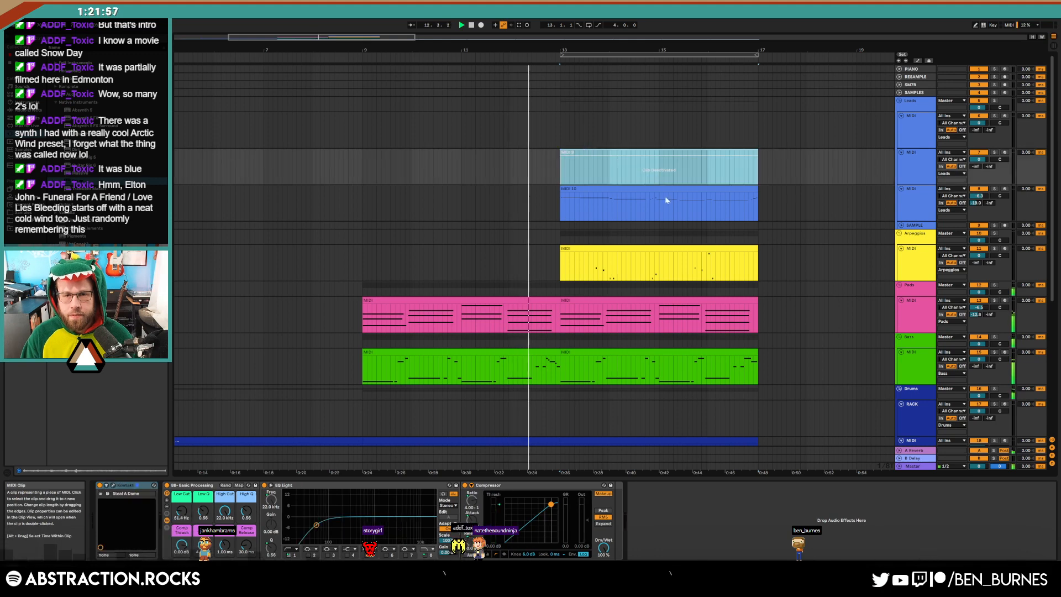
{"action": "left_click", "coordinate": [589, 26]}
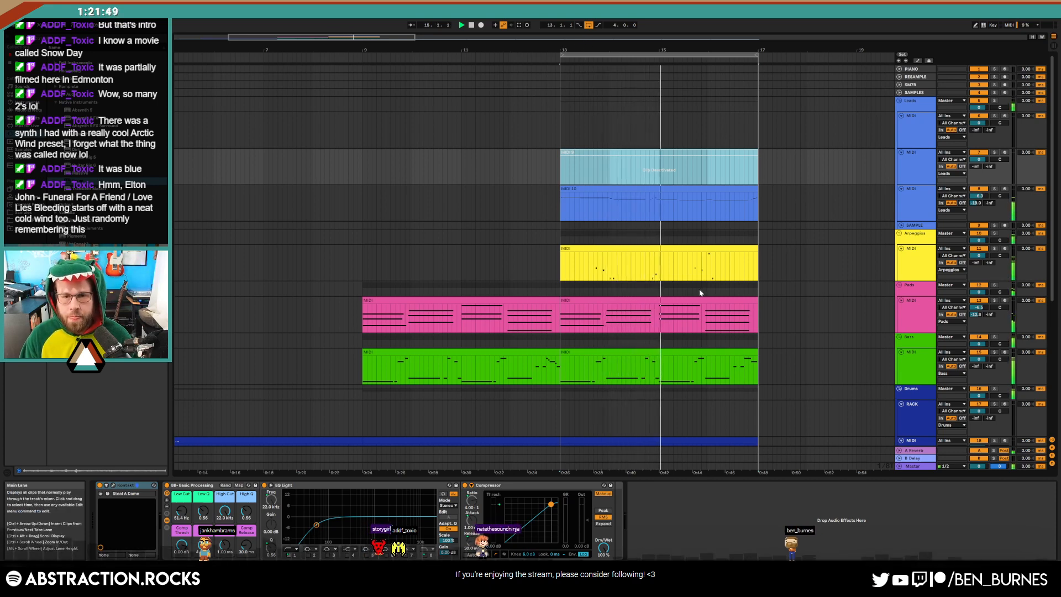
In the lower lead clip, shift the short D5 and D#5 notes before 2.7 earlier and lengthen the D#5
{"action": "double_click", "coordinate": [648, 194]}
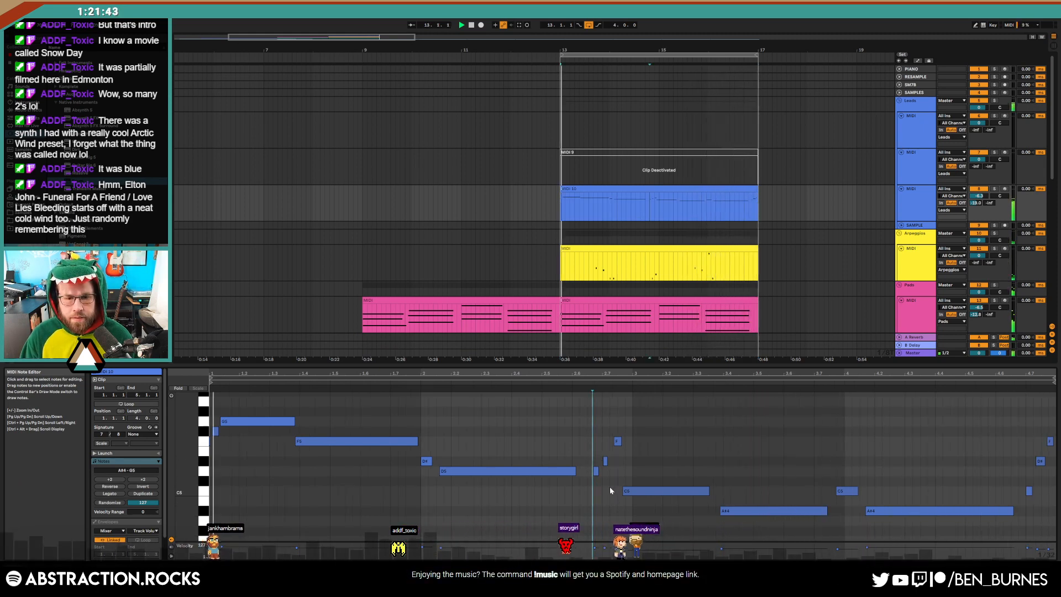
{"action": "left_click", "coordinate": [580, 437]}
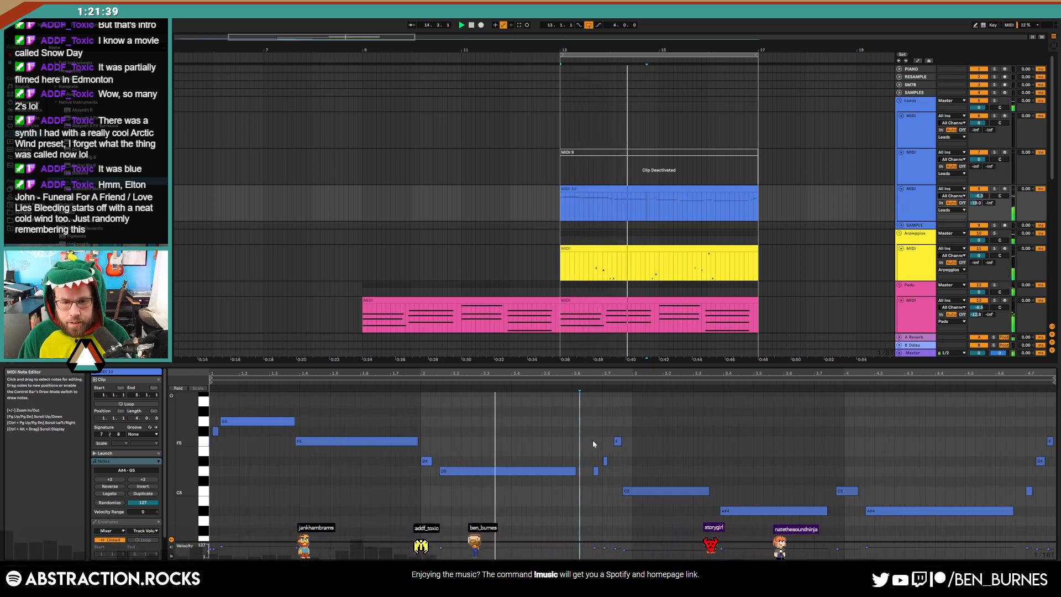
{"action": "key", "text": "space"}
{"action": "mouse_move", "coordinate": [594, 441]}
{"action": "left_mouse_down"}
{"action": "mouse_move", "coordinate": [605, 473]}
{"action": "mouse_move", "coordinate": [606, 464]}
{"action": "left_mouse_up"}
{"action": "key", "text": "Left"}
{"action": "left_click", "coordinate": [601, 472]}
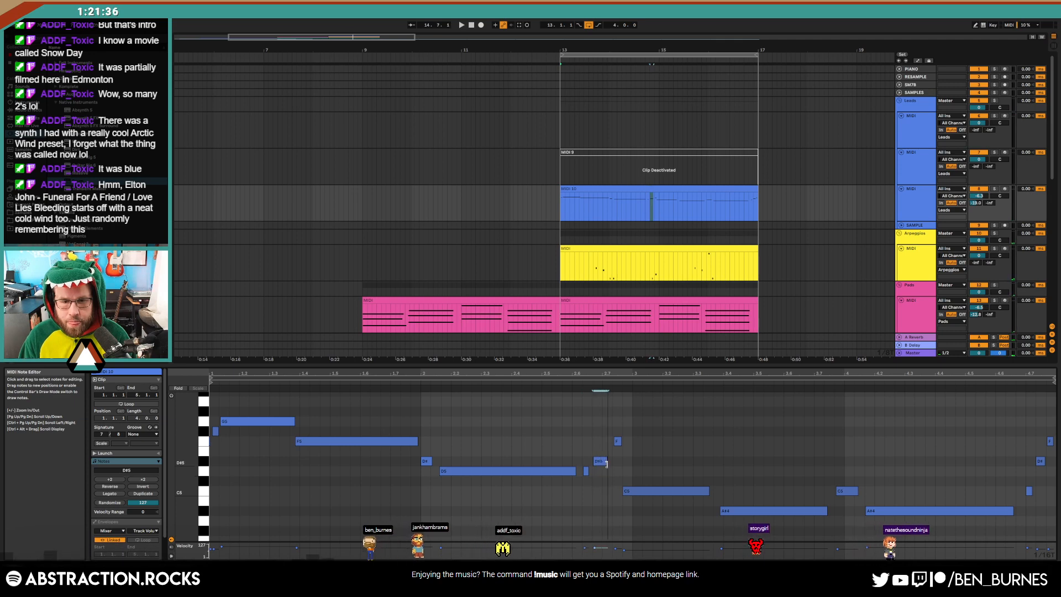
{"action": "left_click", "coordinate": [522, 384]}
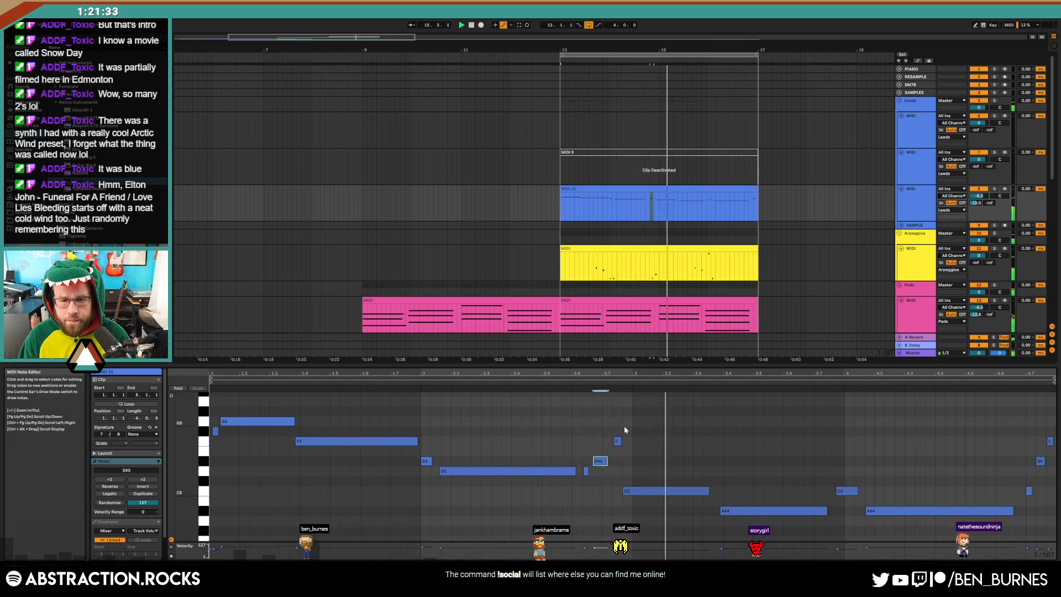
Lengthen the F5 pickup near 2.7 by starting it earlier, and shift the short D5 and D#5 before it to match
{"action": "left_click", "coordinate": [617, 441]}
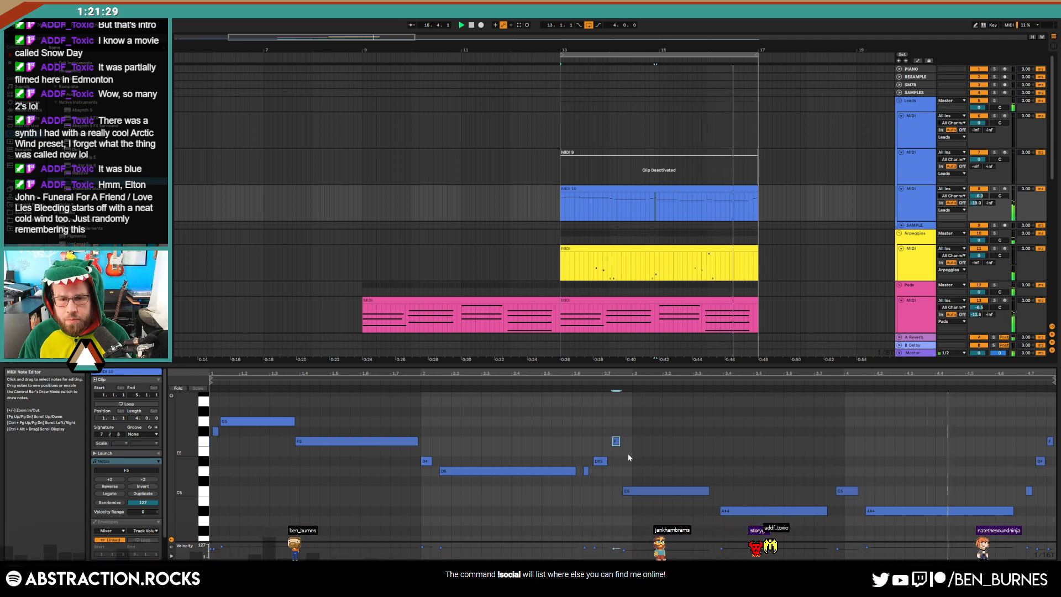
{"action": "key", "text": "Left"}
{"action": "left_click_drag", "start_coordinate": [608, 459], "coordinate": [619, 442]}
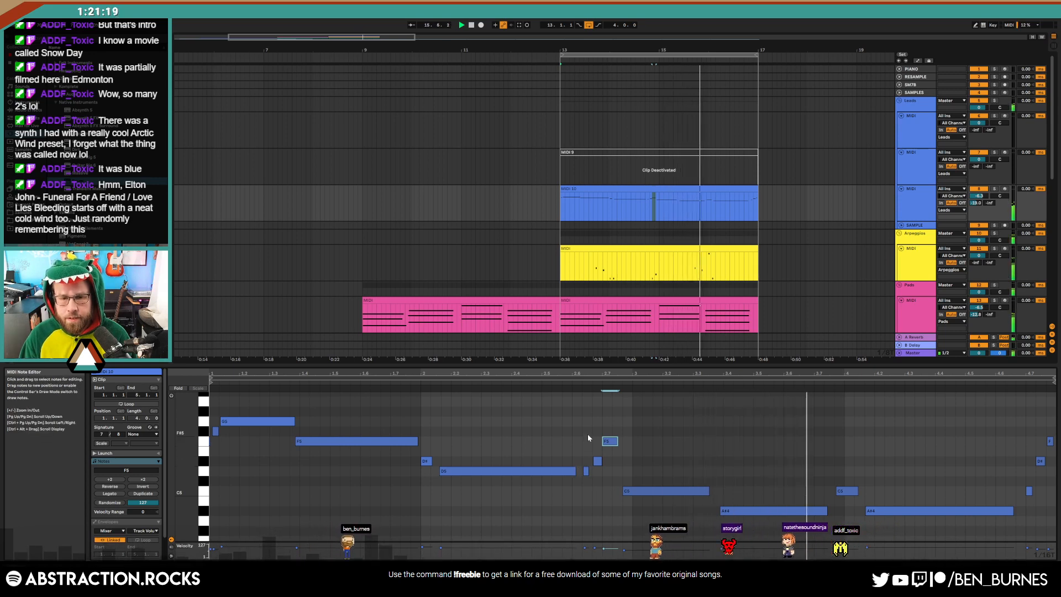
{"action": "left_click_drag", "start_coordinate": [588, 434], "coordinate": [617, 443]}
{"action": "key", "text": "Left"}
{"action": "left_click", "coordinate": [525, 383]}
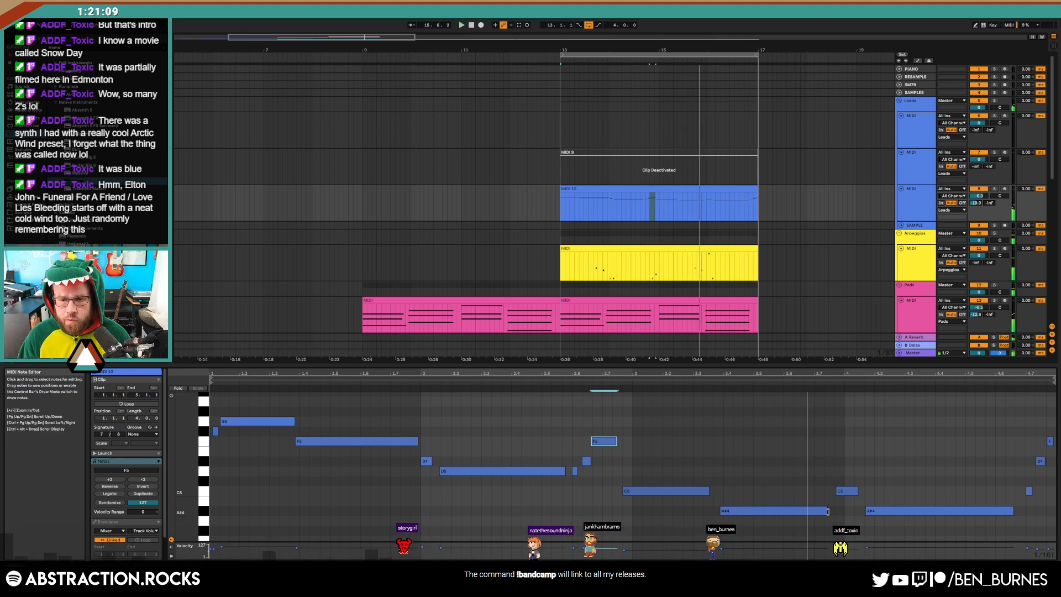
{"action": "key", "text": "space"}
{"action": "double_click", "coordinate": [829, 510]}
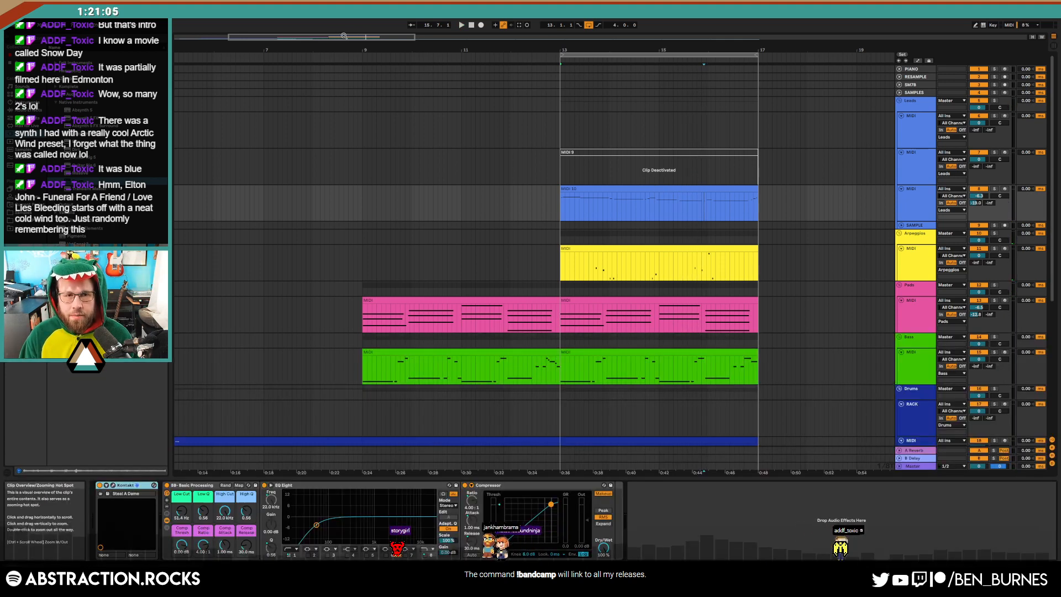
Move the upper lead clip to bar 21, reactivate it, and loop it out to bar 29
{"action": "left_click_drag", "start_coordinate": [365, 36], "coordinate": [365, 22]}
{"action": "left_click_drag", "start_coordinate": [545, 36], "coordinate": [545, 25]}
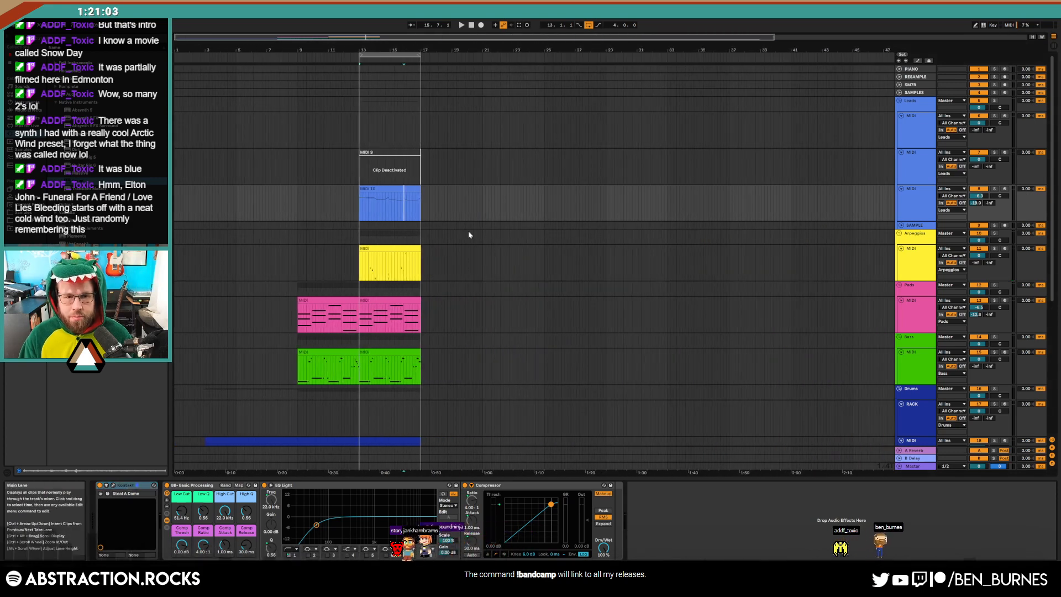
{"action": "left_click_drag", "start_coordinate": [363, 202], "coordinate": [606, 222]}
{"action": "left_click_drag", "start_coordinate": [398, 169], "coordinate": [519, 168]}
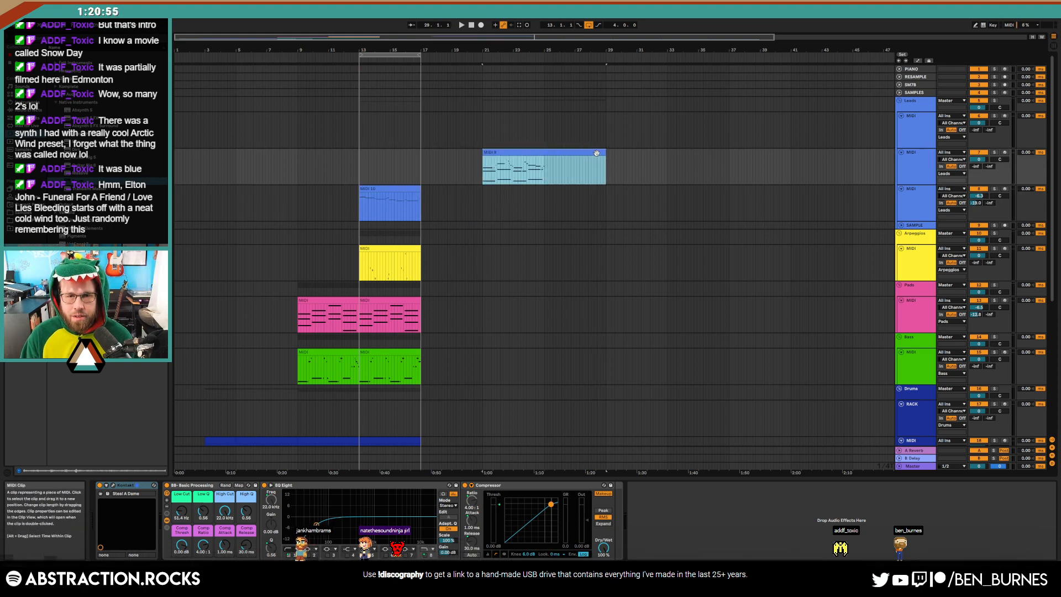
{"action": "double_click", "coordinate": [596, 154]}
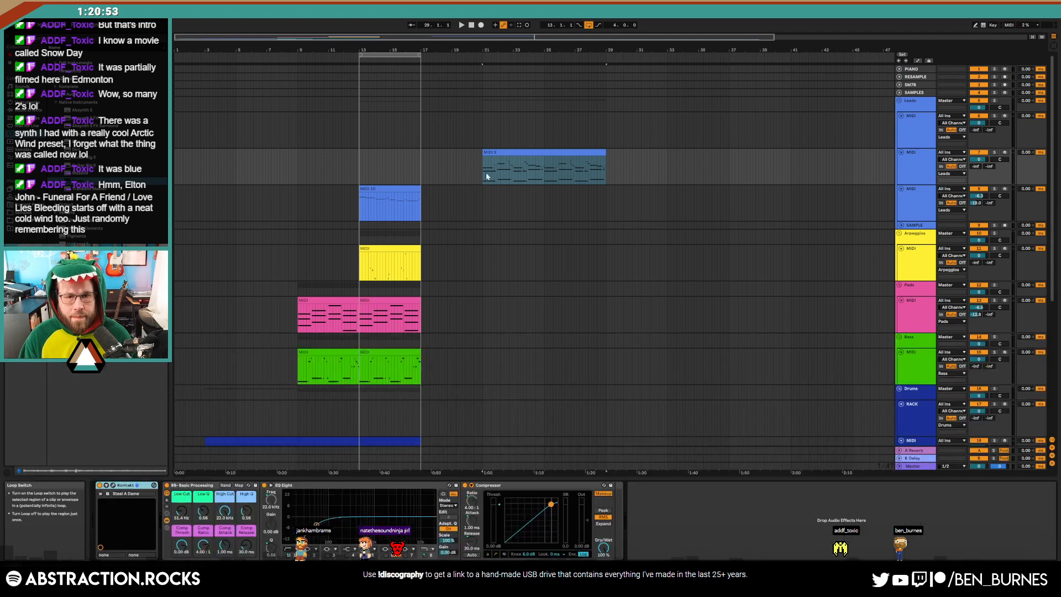
Turn on looping for the arpeggio clip at bar 13 and extend it to bar 29
{"action": "scroll", "coordinate": [469, 273], "scroll_direction": "down", "scroll_amount": 3}
{"action": "left_click", "coordinate": [399, 216]}
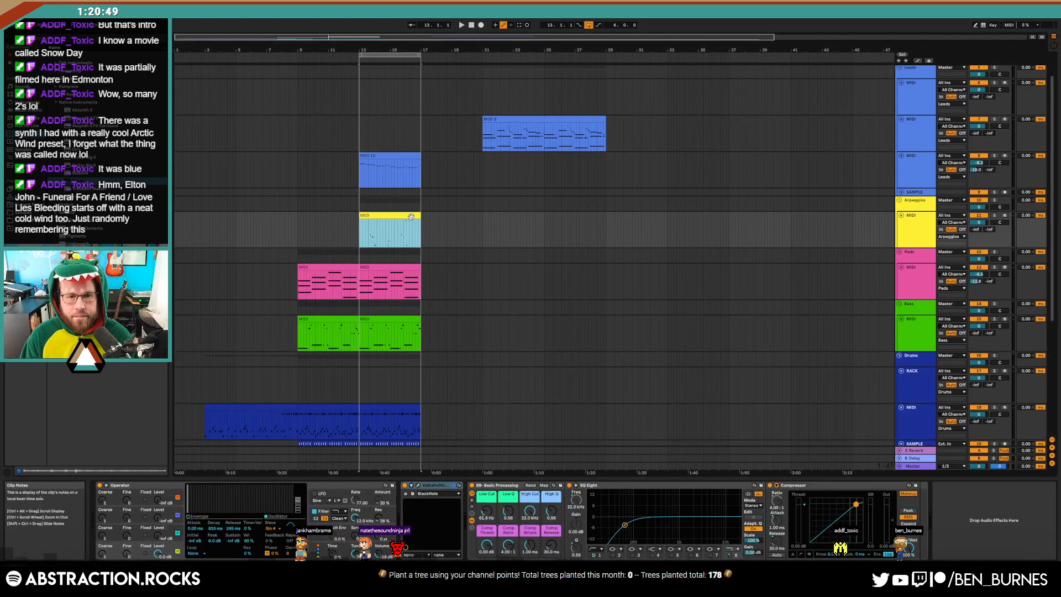
{"action": "double_click", "coordinate": [366, 246]}
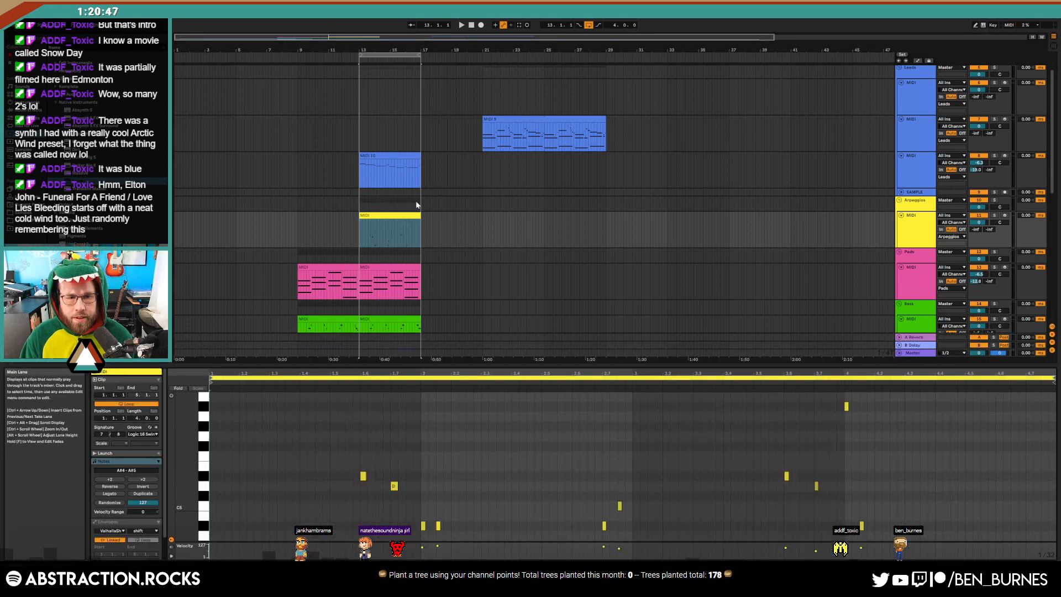
{"action": "left_click_drag", "start_coordinate": [421, 232], "coordinate": [607, 235]}
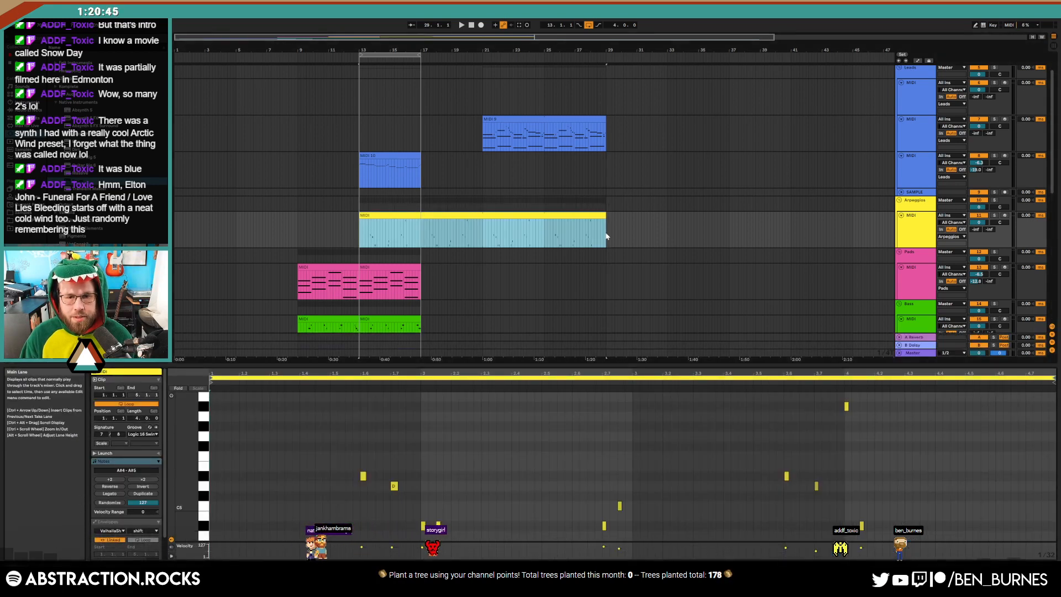
{"action": "key", "text": "shift+Tab"}
Open the second pads clip and consolidate it over bars 13 to 17
{"action": "left_click", "coordinate": [413, 269]}
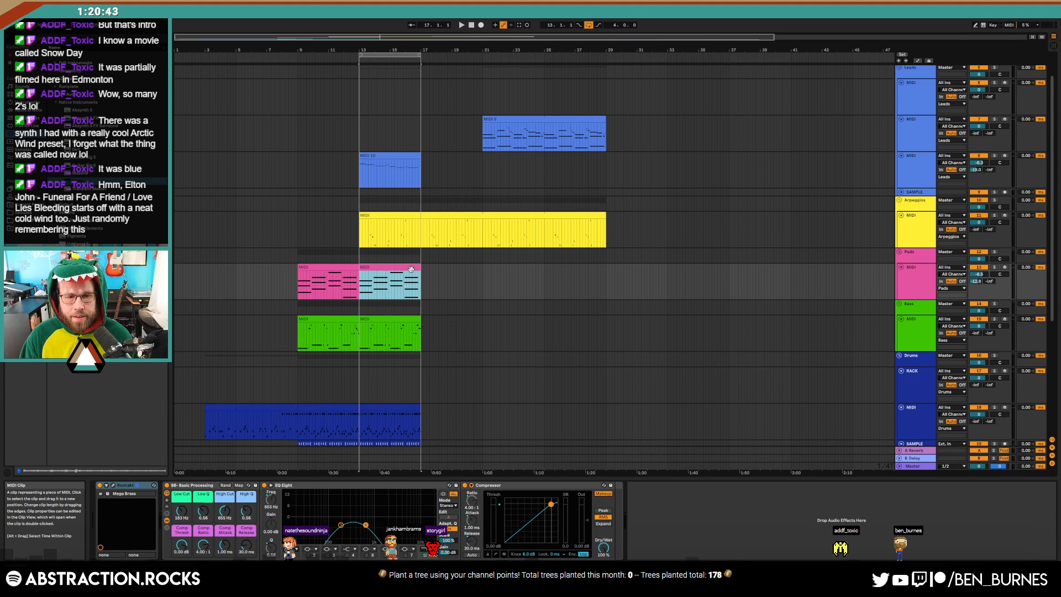
{"action": "double_click", "coordinate": [411, 269]}
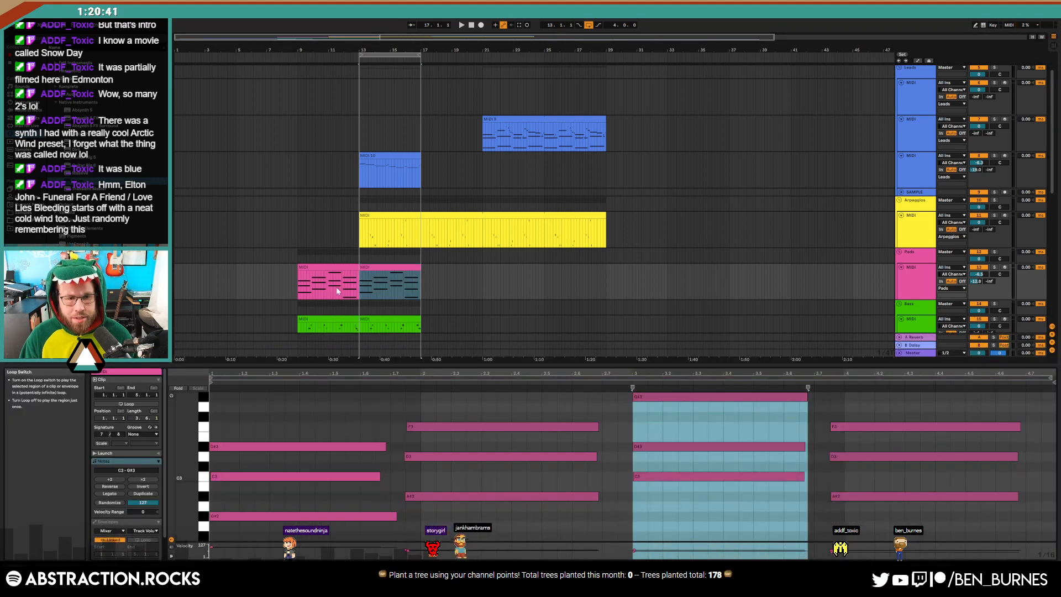
{"action": "left_click_drag", "start_coordinate": [360, 285], "coordinate": [421, 284]}
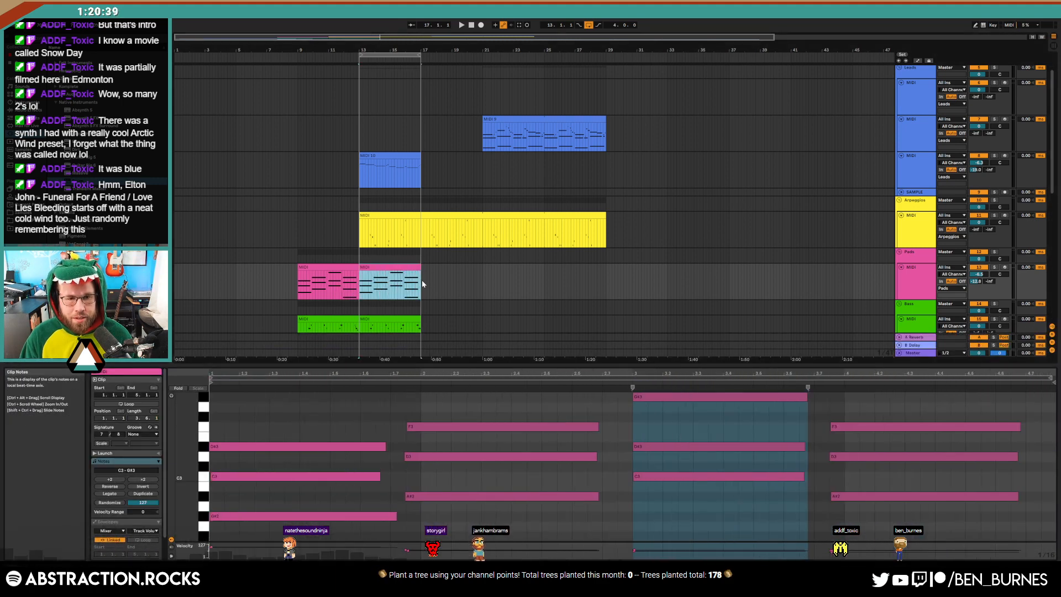
{"action": "key", "text": "ctrl+j"}
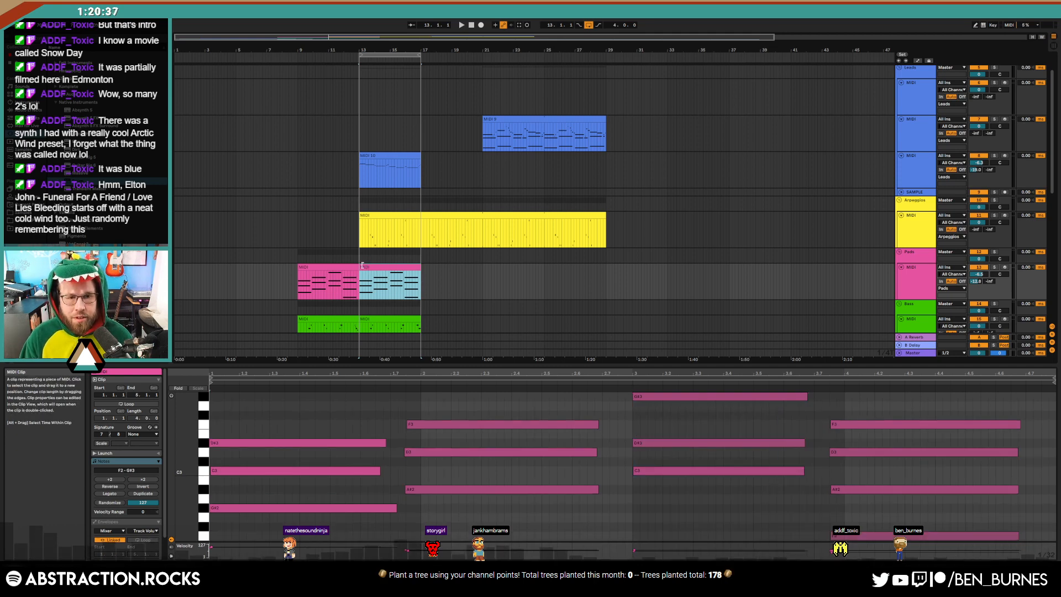
Turn on looping for the consolidated pads clip, extend its beginning back to bar 9, and move its start marker to 1.1.1
{"action": "left_click_drag", "start_coordinate": [362, 266], "coordinate": [352, 266]}
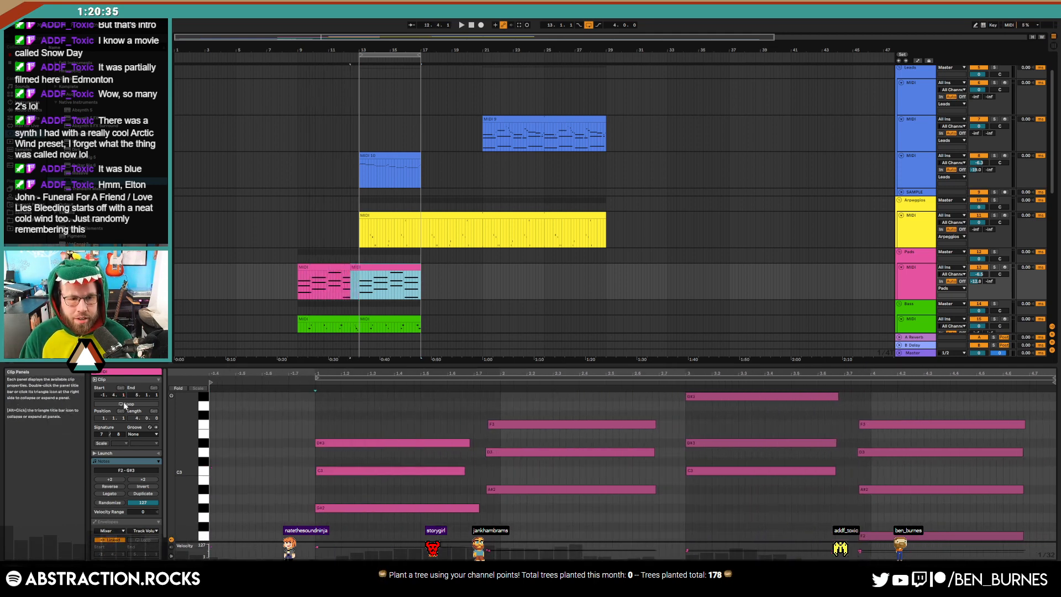
{"action": "left_click", "coordinate": [126, 404]}
{"action": "left_click_drag", "start_coordinate": [351, 267], "coordinate": [297, 267]}
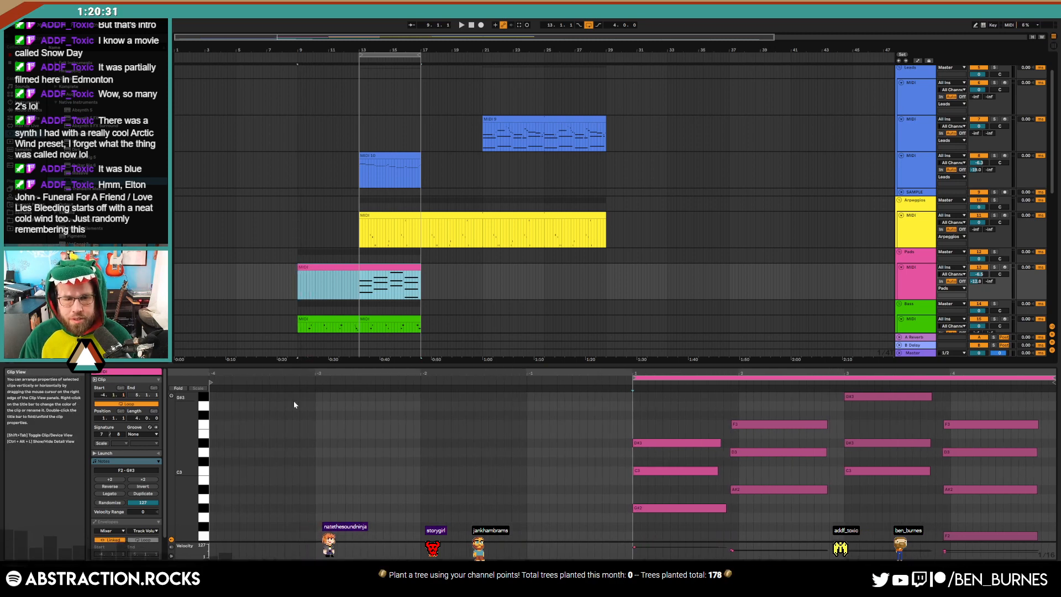
{"action": "left_click_drag", "start_coordinate": [210, 382], "coordinate": [633, 399]}
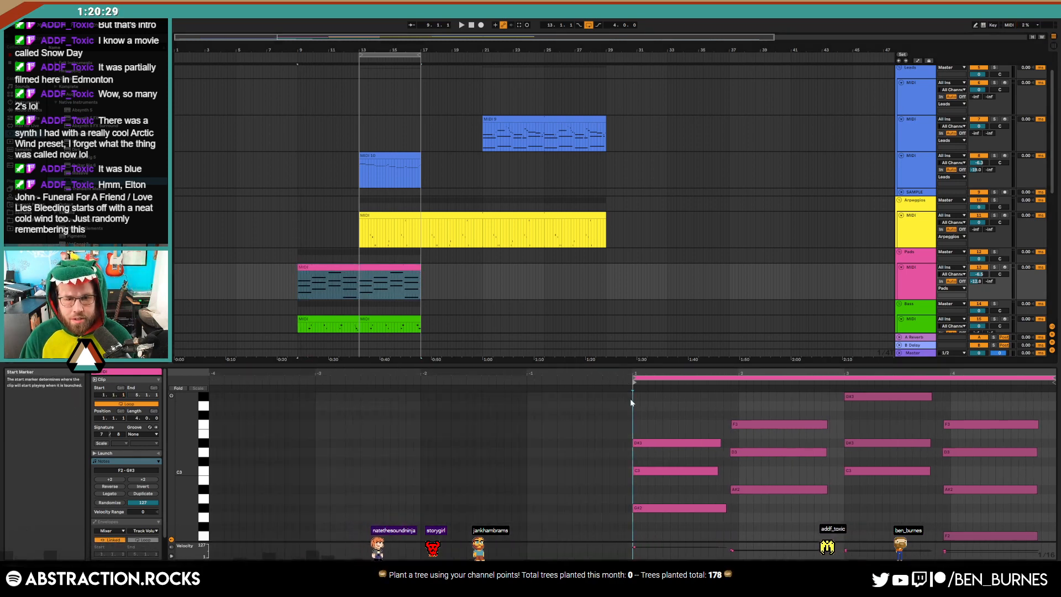
Extend the looped pads clip so that it ends at bar 21
{"action": "left_click_drag", "start_coordinate": [418, 269], "coordinate": [622, 282]}
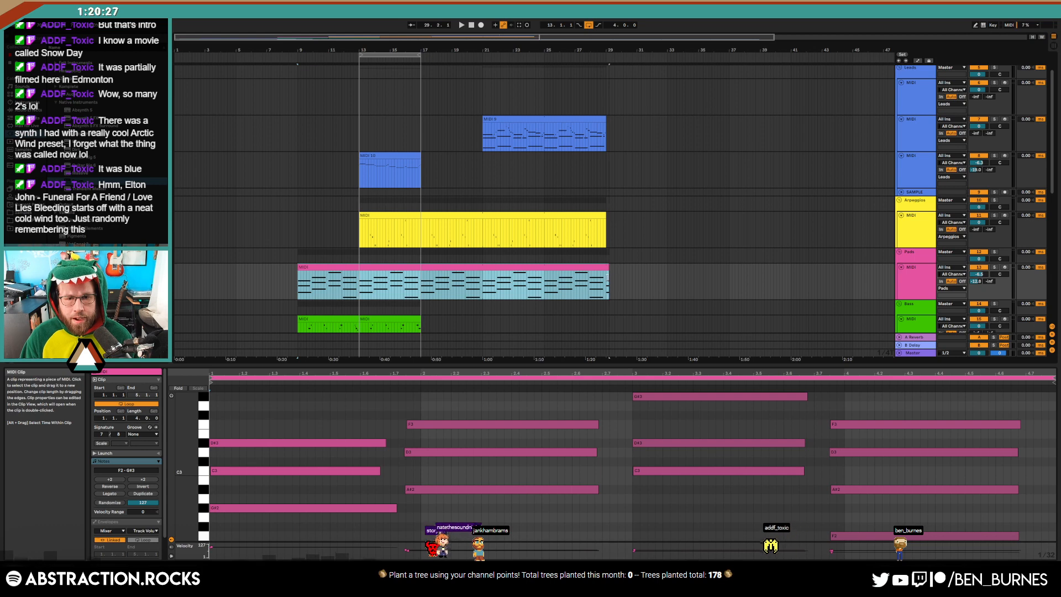
{"action": "key", "text": "shift+Tab"}
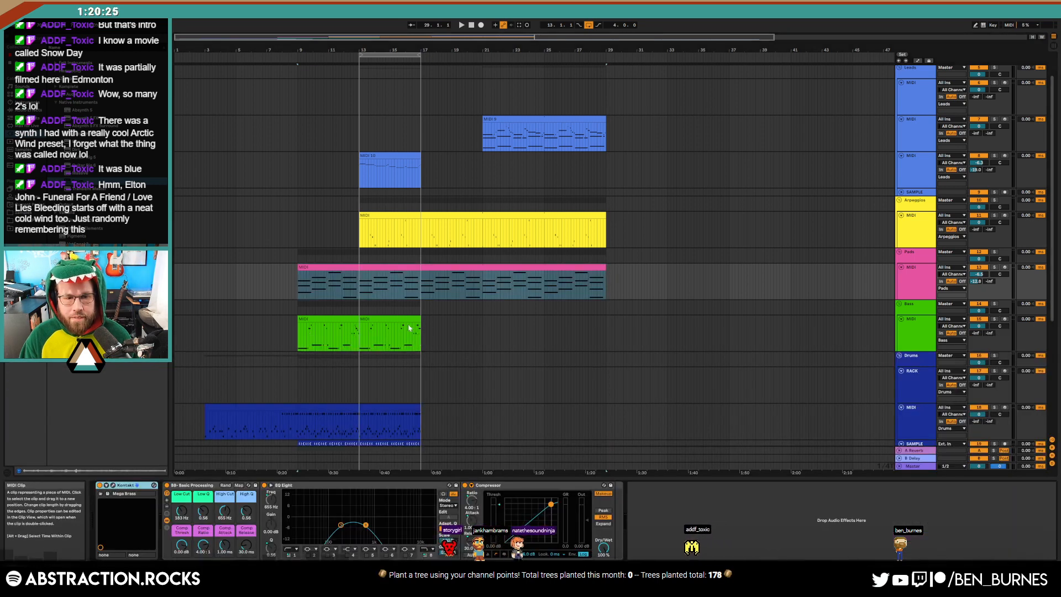
{"action": "left_click_drag", "start_coordinate": [605, 269], "coordinate": [483, 271]}
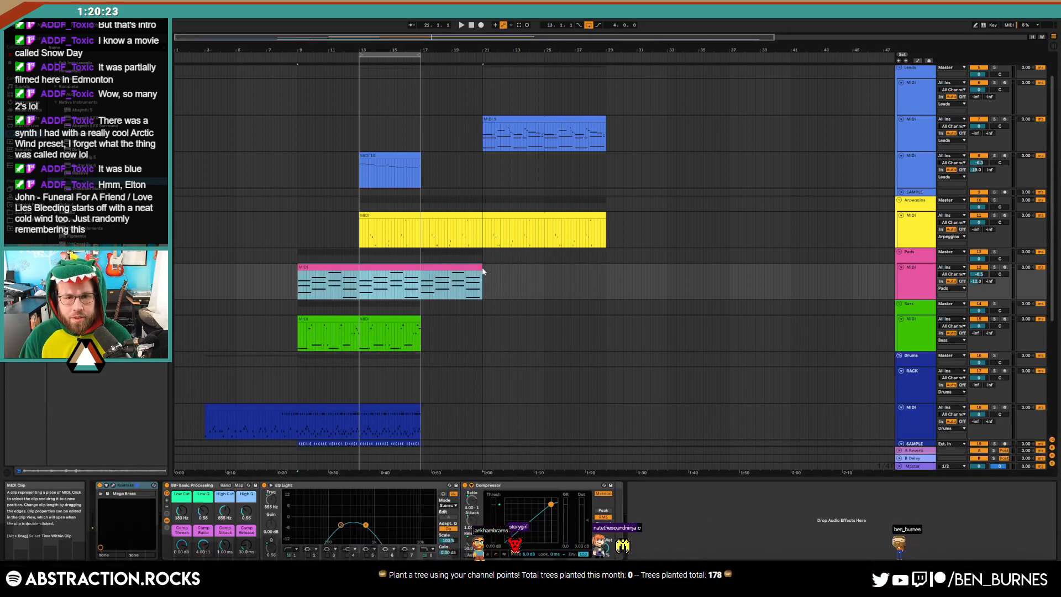
Trim the upper lead clip to four bars and place it at bar 17, and shorten the arpeggio clip to end at bar 21
{"action": "mouse_move", "coordinate": [556, 121]}
{"action": "left_mouse_down"}
{"action": "mouse_move", "coordinate": [480, 139]}
{"action": "mouse_move", "coordinate": [548, 134]}
{"action": "mouse_move", "coordinate": [582, 146]}
{"action": "left_mouse_up"}
{"action": "key", "text": "Delete"}
{"action": "left_click", "coordinate": [600, 168]}
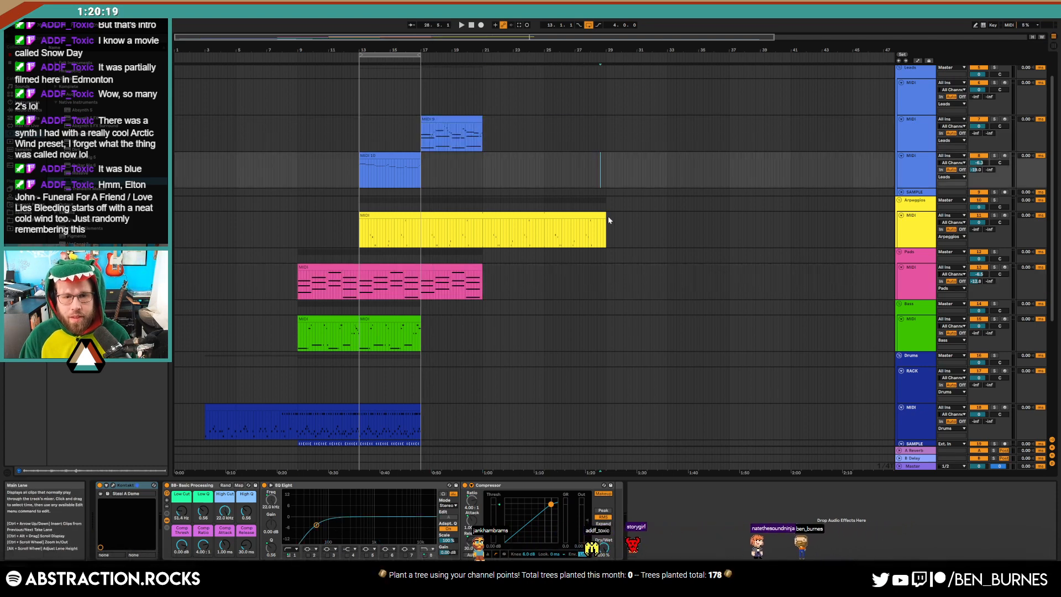
{"action": "left_click_drag", "start_coordinate": [606, 218], "coordinate": [481, 216]}
{"action": "scroll", "coordinate": [514, 308], "scroll_direction": "down", "scroll_amount": 3}
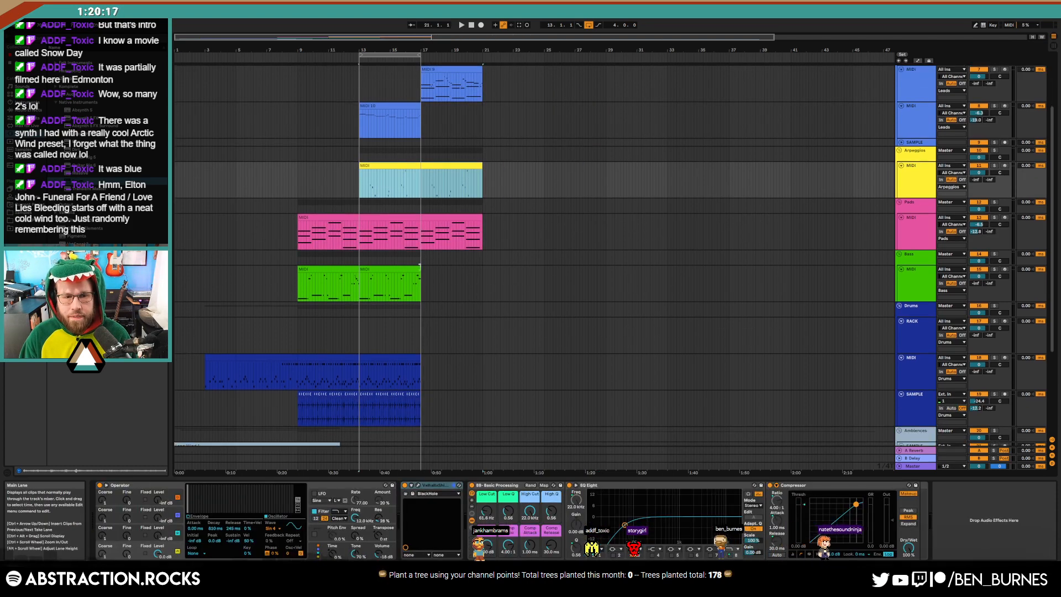
Copy the first bass clip to bar 17 and duplicate the four-bar drum loop MIDI clip into bars 17 to 21
{"action": "left_click", "coordinate": [387, 283]}
{"action": "left_click", "coordinate": [308, 269]}
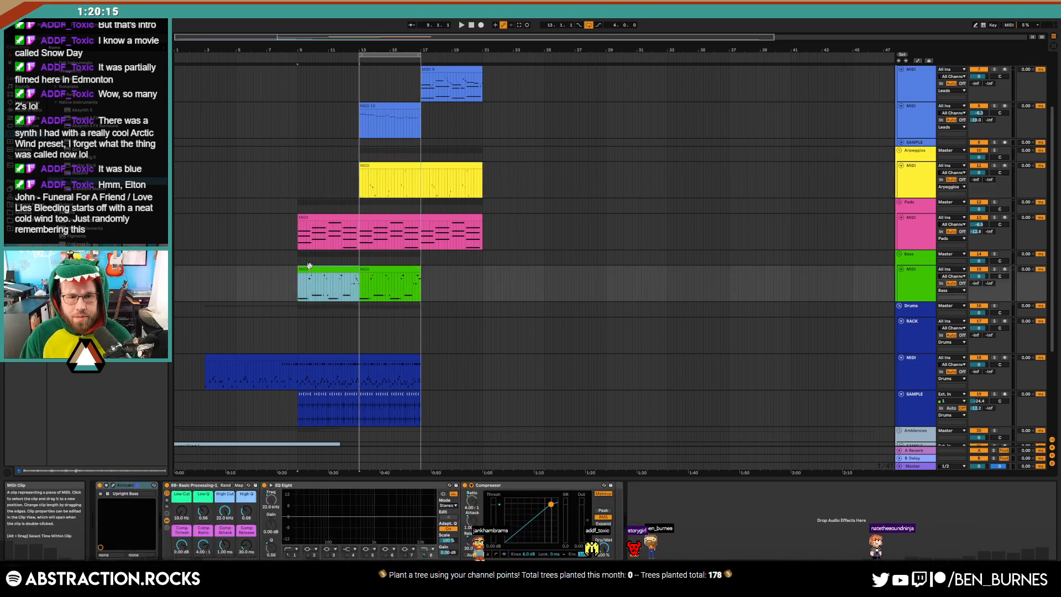
{"action": "left_click", "coordinate": [422, 277]}
{"action": "left_click", "coordinate": [415, 358]}
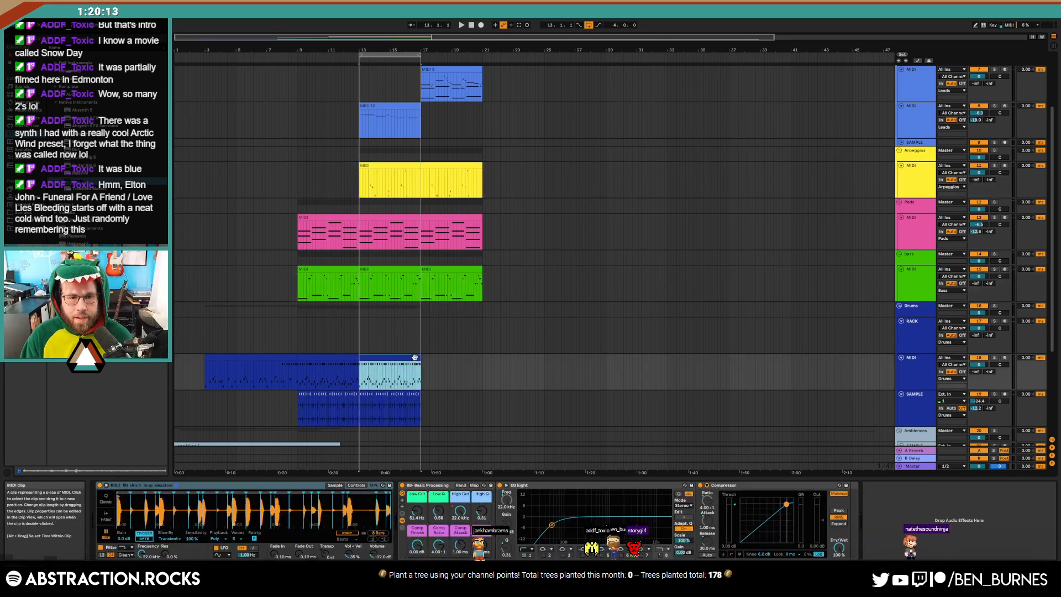
{"action": "key", "text": "ctrl+d"}
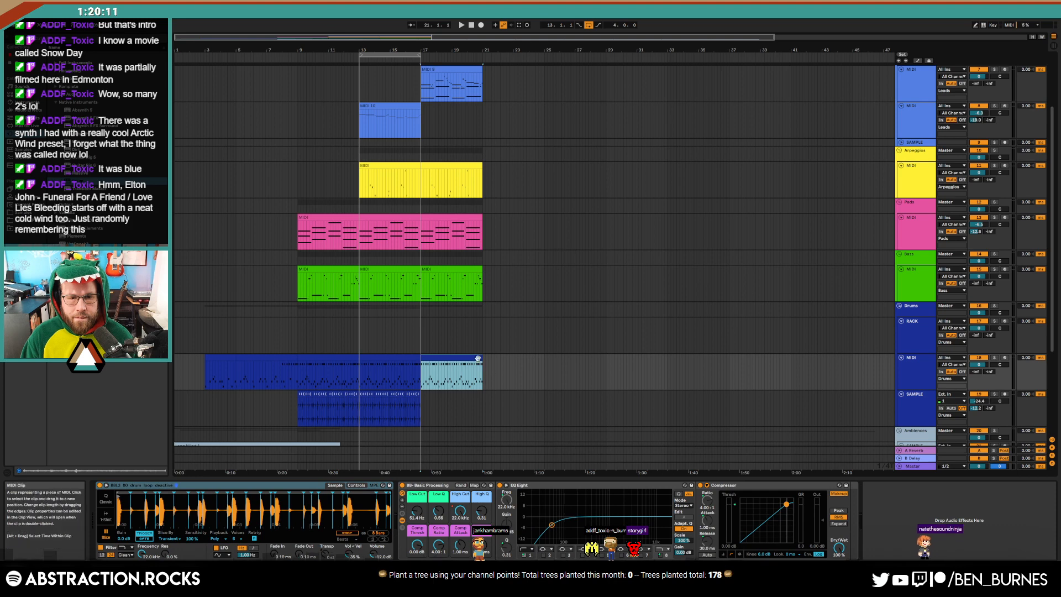
In the new drum loop clip's last bar, place evenly spaced D1 hits from 4.4 to 4.6 and delete the rapid A1 hits
{"action": "double_click", "coordinate": [478, 357]}
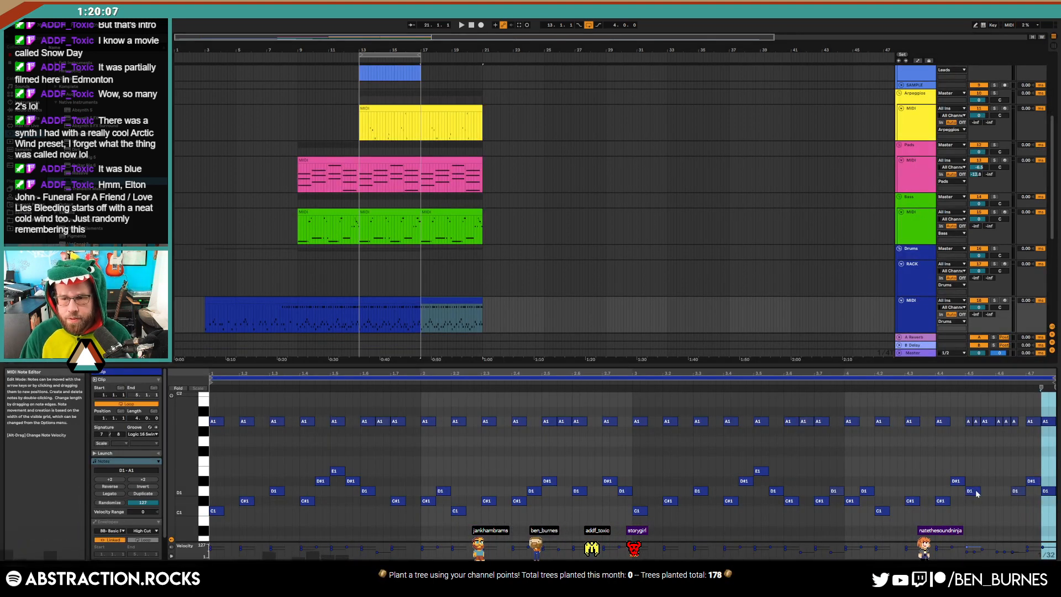
{"action": "left_click", "coordinate": [995, 495]}
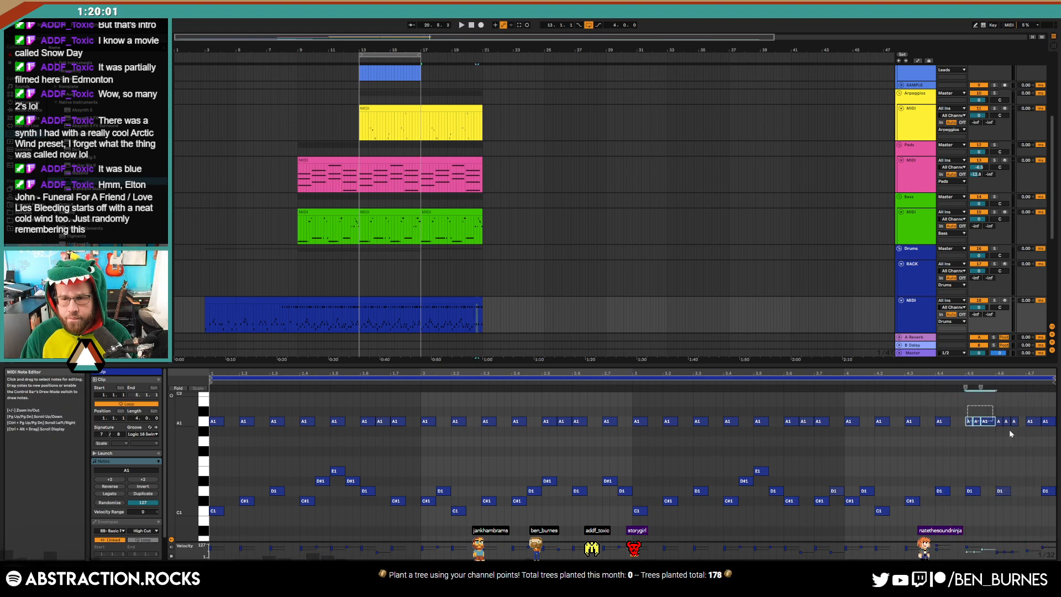
{"action": "left_click_drag", "start_coordinate": [1010, 431], "coordinate": [1020, 432]}
{"action": "key", "text": "Delete"}
Repeat the A1 hit at 4.4 twice at even spacing, delete the A1 hits at the clip's end, and audition the section
{"action": "left_click_drag", "start_coordinate": [941, 404], "coordinate": [963, 430]}
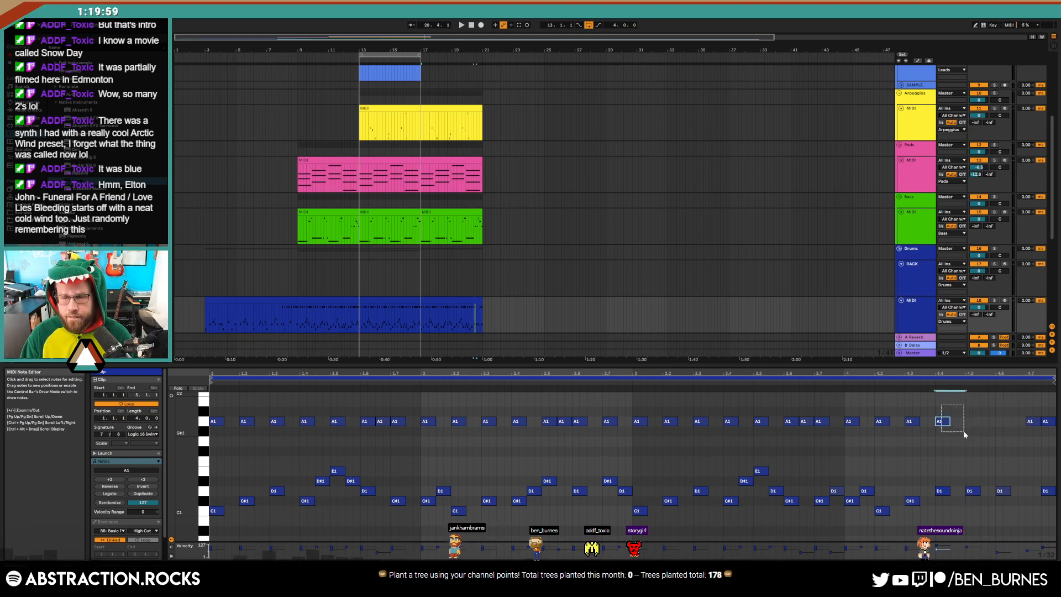
{"action": "key", "text": "ctrl+d"}
{"action": "key", "text": "ctrl+d"}
{"action": "double_click", "coordinate": [1034, 422]}
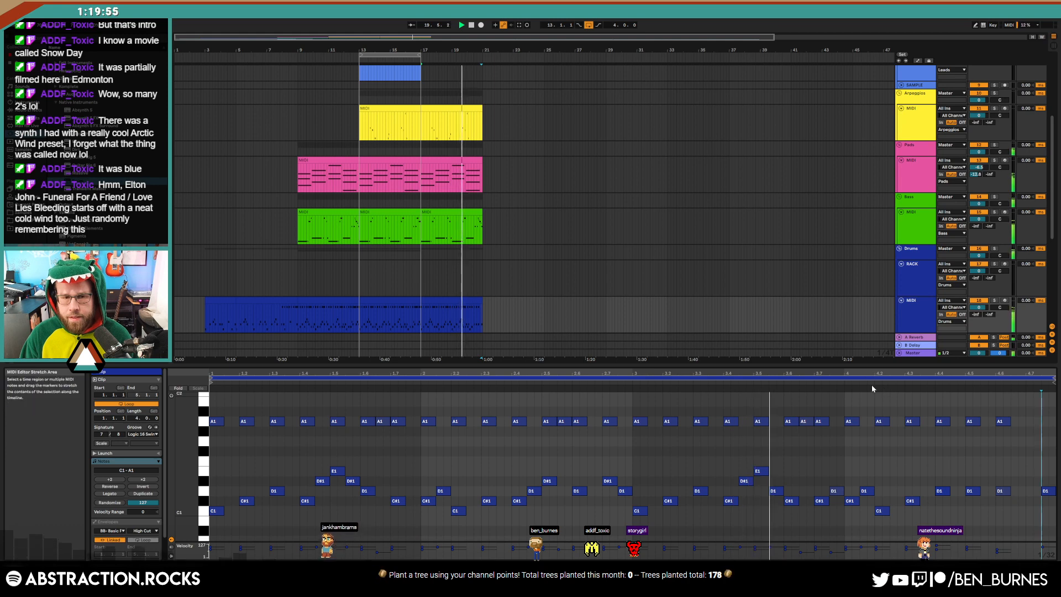
{"action": "scroll", "coordinate": [514, 226], "scroll_direction": "down", "scroll_amount": 3}
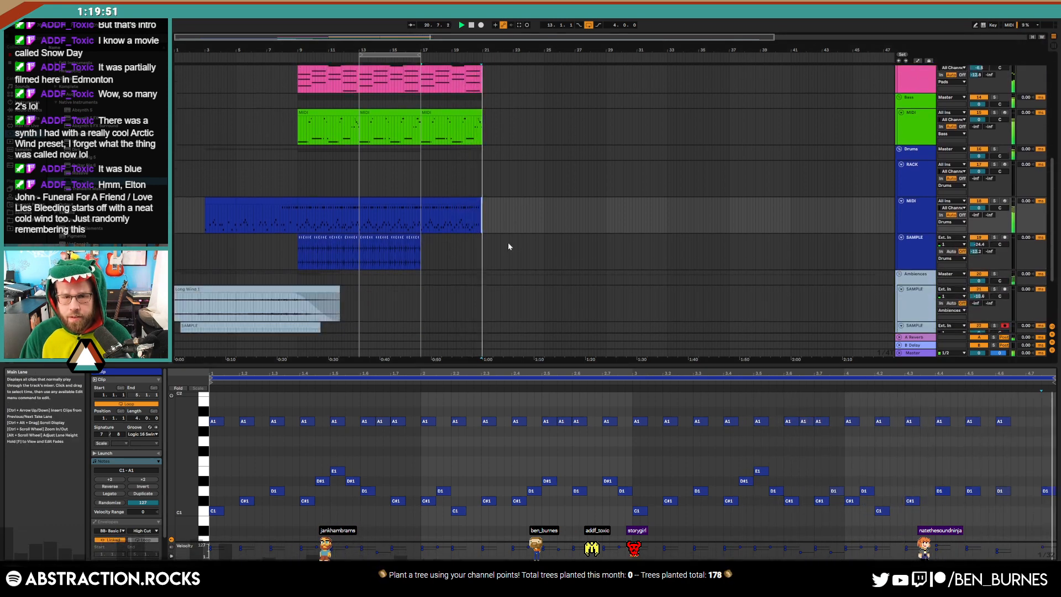
{"action": "scroll", "coordinate": [498, 246], "scroll_direction": "up", "scroll_amount": 3}
{"action": "key", "text": "space"}
{"action": "scroll", "coordinate": [496, 237], "scroll_direction": "up", "scroll_amount": 3}
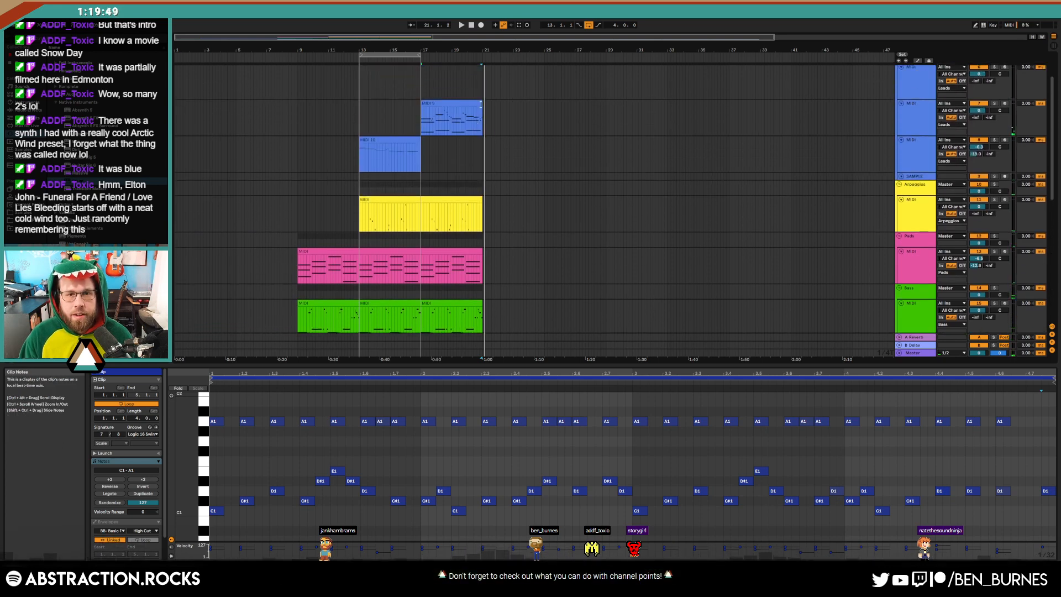
{"action": "left_click", "coordinate": [453, 104]}
{"action": "left_click", "coordinate": [1022, 466]}
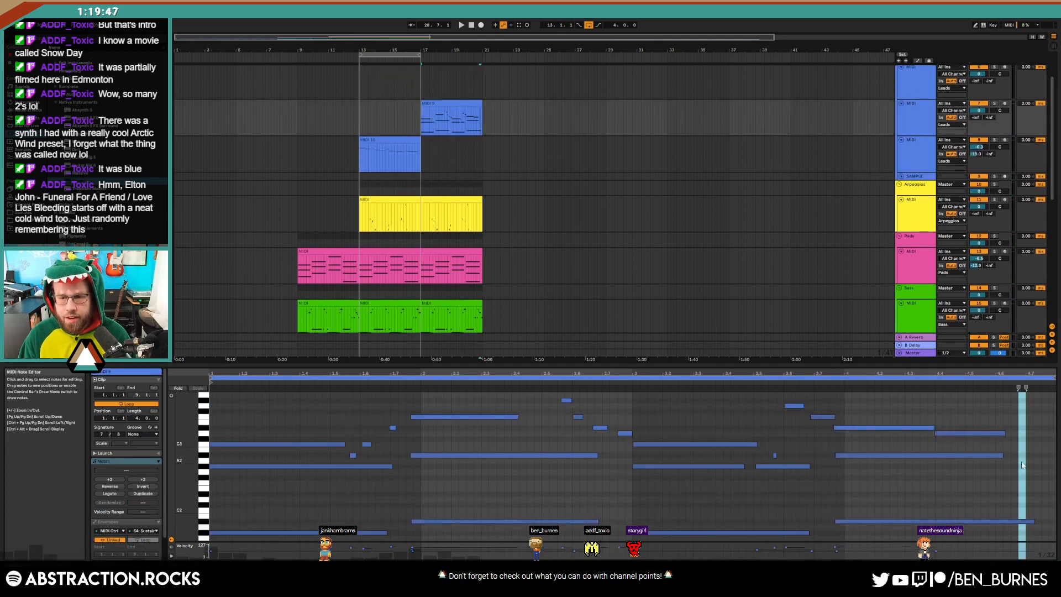
{"action": "key", "text": "shift+Tab"}
{"action": "scroll", "coordinate": [451, 248], "scroll_direction": "down", "scroll_amount": 2}
{"action": "scroll", "coordinate": [455, 245], "scroll_direction": "up", "scroll_amount": 2}
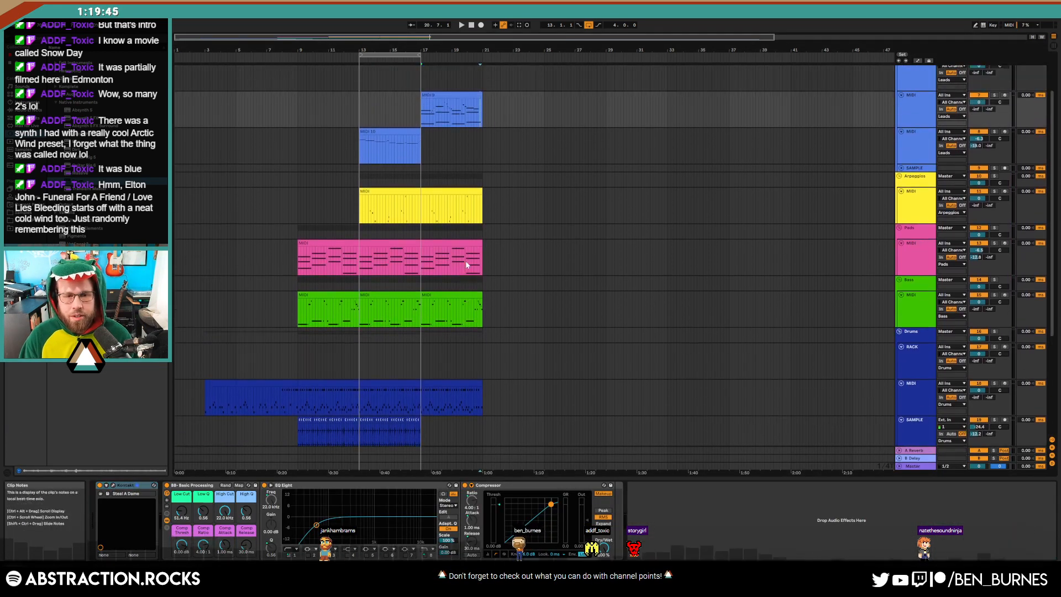
Duplicate the tambourine samples of bars 13 to 17 into bars 17 to 21
{"action": "scroll", "coordinate": [465, 276], "scroll_direction": "down", "scroll_amount": 4}
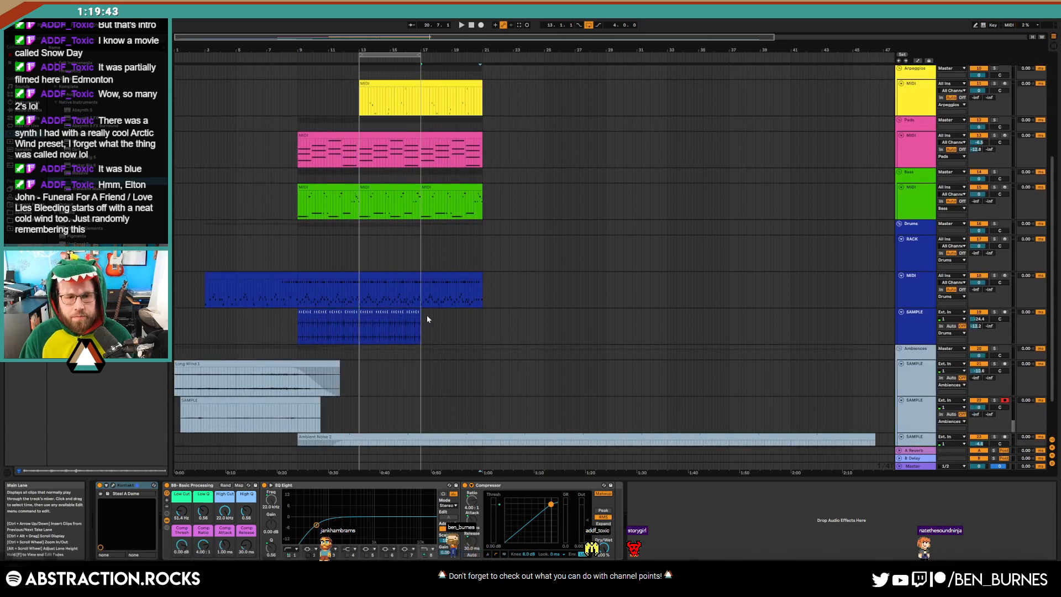
{"action": "left_click_drag", "start_coordinate": [422, 319], "coordinate": [360, 323]}
{"action": "key", "text": "ctrl+d"}
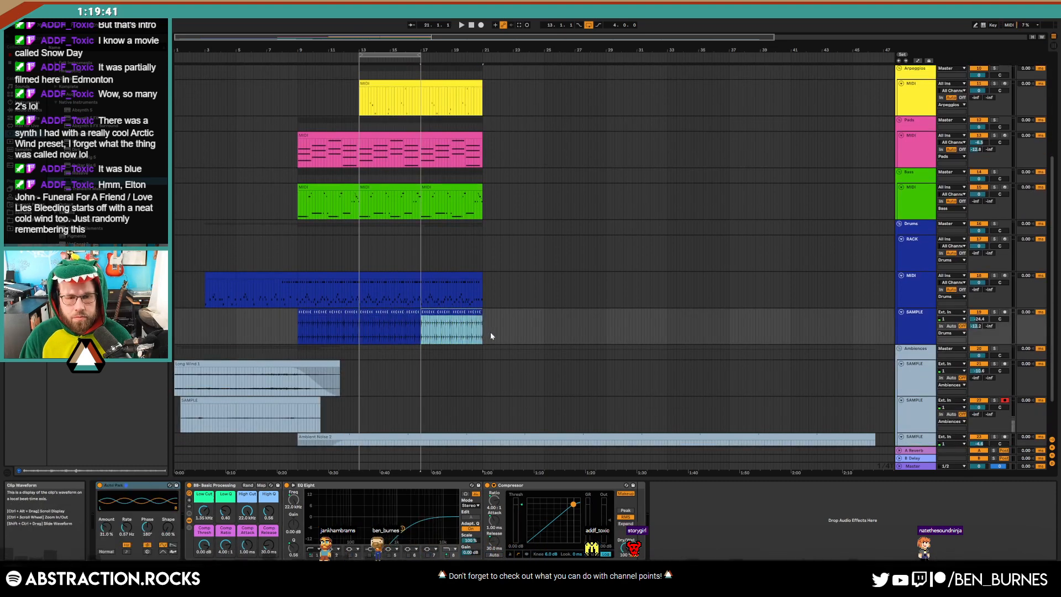
Delete the tambourine samples from 20.4 up to bar 21
{"action": "scroll", "coordinate": [485, 326], "scroll_direction": "up", "scroll_amount": 8}
{"action": "scroll", "coordinate": [341, 341], "scroll_direction": "up", "scroll_amount": 4}
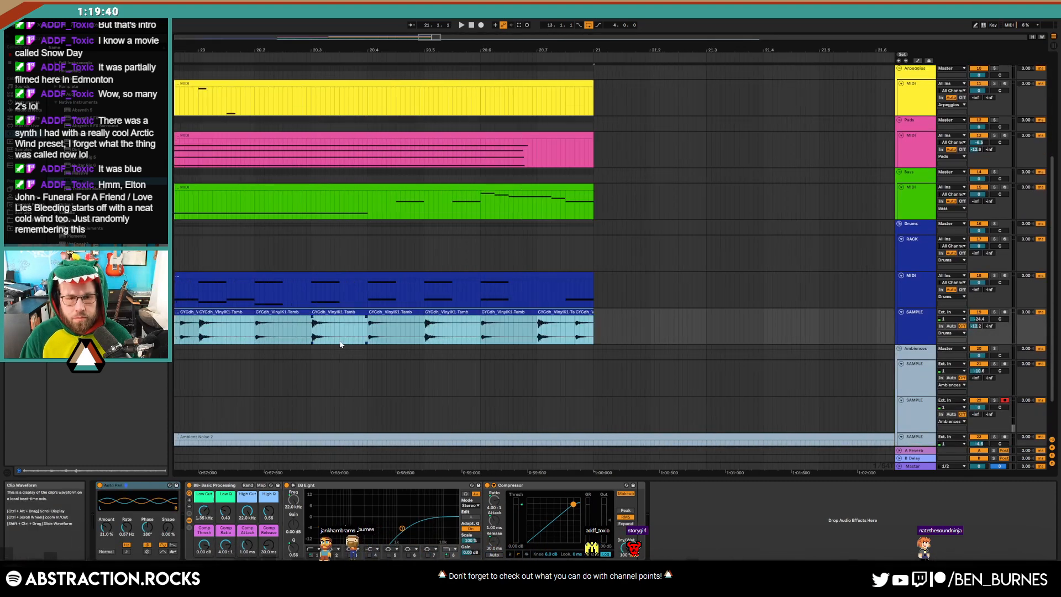
{"action": "left_click", "coordinate": [392, 312]}
{"action": "key", "text": "ctrl+d"}
{"action": "left_click", "coordinate": [590, 313], "text": "shift"}
{"action": "key", "text": "Delete"}
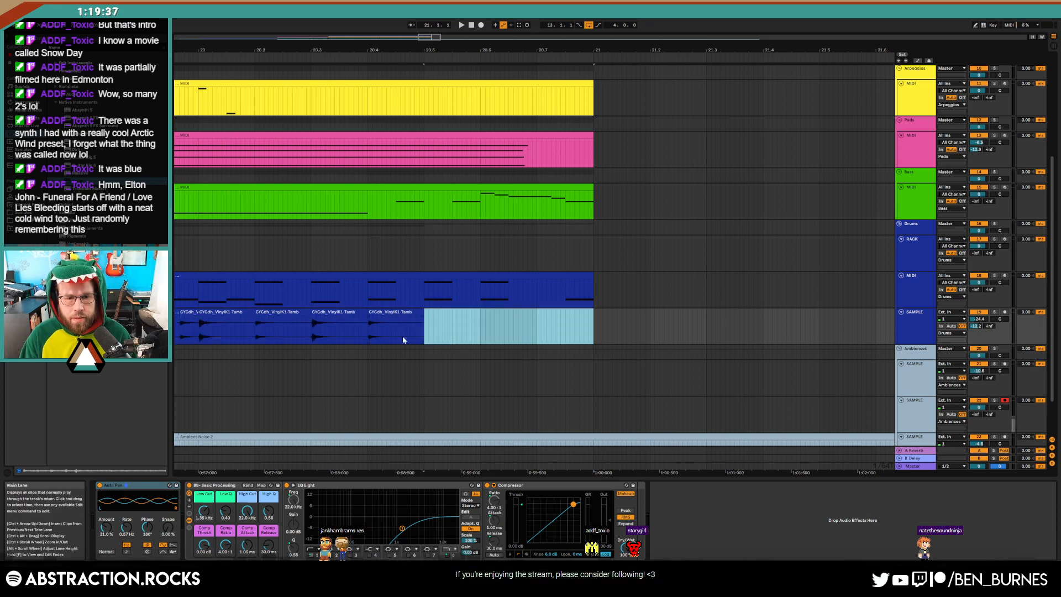
{"action": "left_click", "coordinate": [403, 315]}
{"action": "left_click", "coordinate": [381, 314]}
{"action": "key", "text": "Delete"}
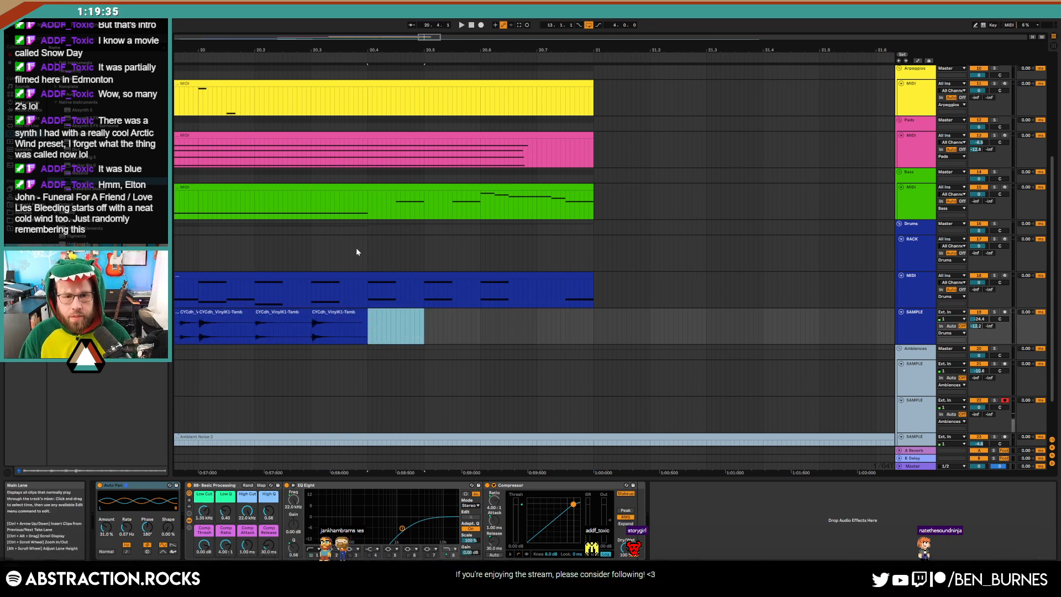
{"action": "scroll", "coordinate": [343, 235], "scroll_direction": "down", "scroll_amount": 5}
{"action": "scroll", "coordinate": [335, 312], "scroll_direction": "up", "scroll_amount": 5}
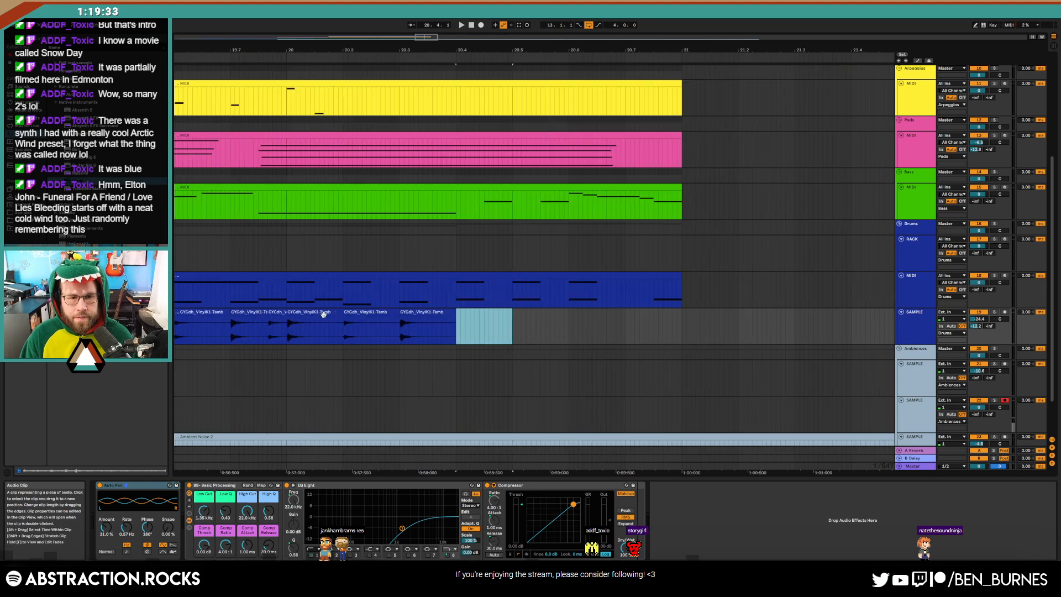
{"action": "double_click", "coordinate": [432, 276]}
{"action": "left_click", "coordinate": [920, 507]}
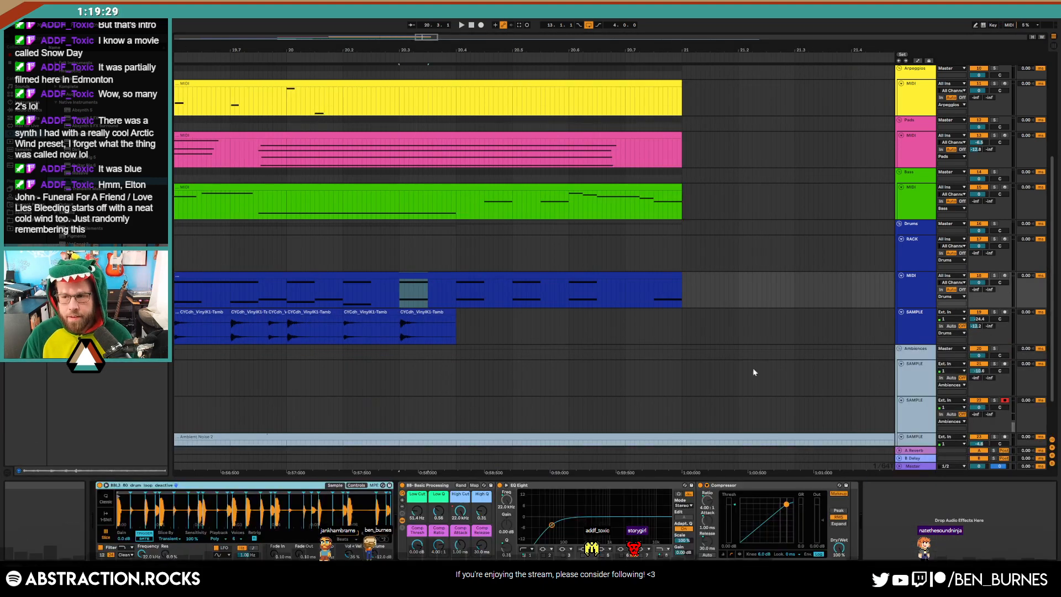
Play the whole arrangement from the beginning
{"action": "scroll", "coordinate": [333, 221], "scroll_direction": "down", "scroll_amount": 5}
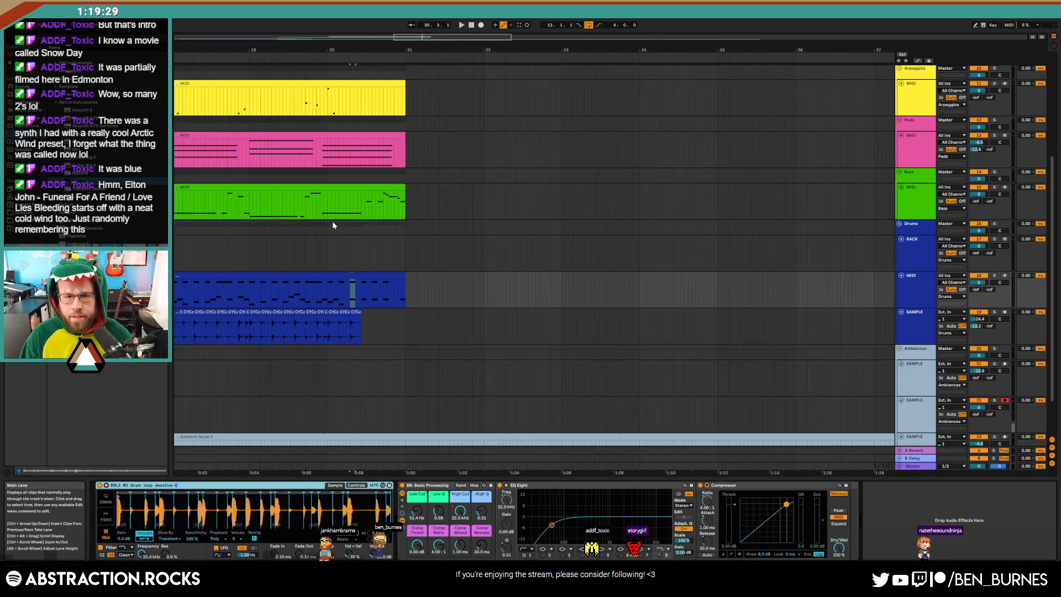
{"action": "scroll", "coordinate": [329, 223], "scroll_direction": "down", "scroll_amount": 1}
{"action": "left_click_drag", "start_coordinate": [440, 36], "coordinate": [287, 23]}
{"action": "scroll", "coordinate": [471, 228], "scroll_direction": "up", "scroll_amount": 4}
{"action": "double_click", "coordinate": [473, 27]}
{"action": "key", "text": "space"}
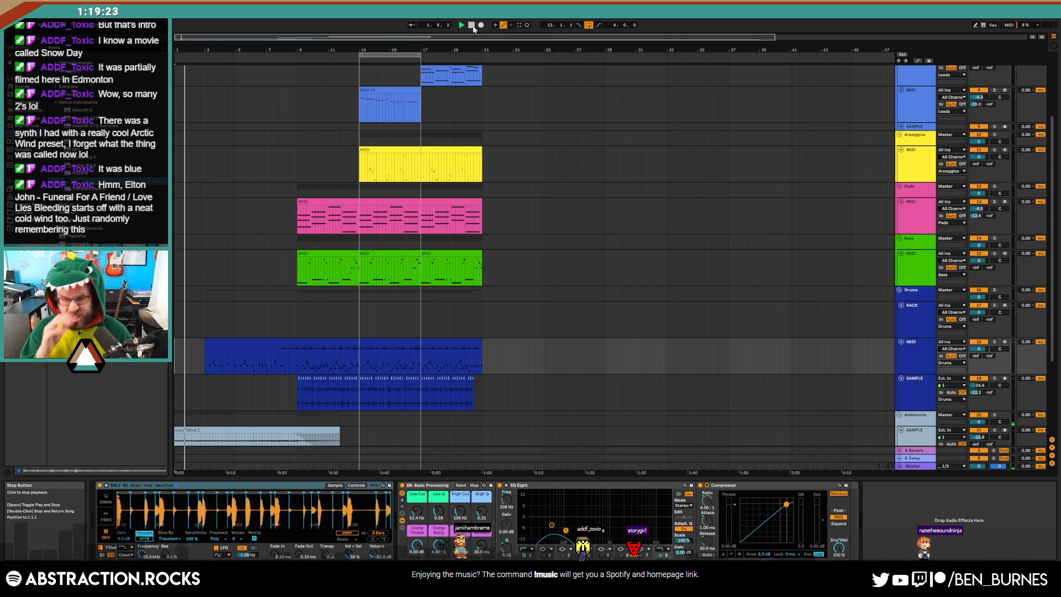
Move the loop region to bars 21 to 25 and raise the drum loop MIDI track's reverb send to -45.0 dB
{"action": "left_click_drag", "start_coordinate": [404, 55], "coordinate": [526, 62]}
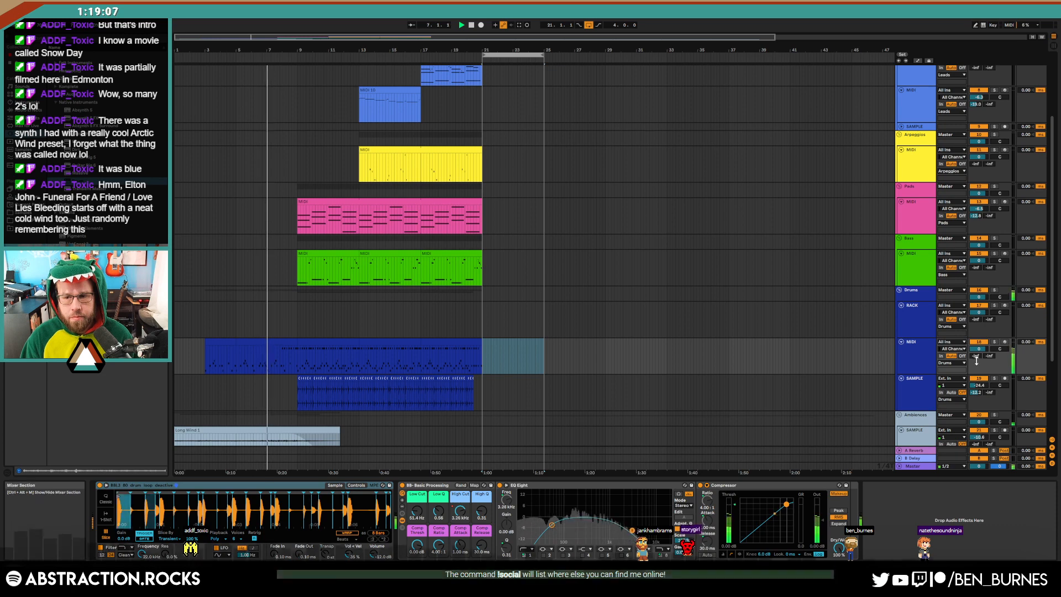
{"action": "mouse_move", "coordinate": [976, 356]}
{"action": "left_mouse_down"}
{"action": "mouse_move", "coordinate": [976, 343]}
{"action": "mouse_move", "coordinate": [976, 369]}
{"action": "left_mouse_up"}
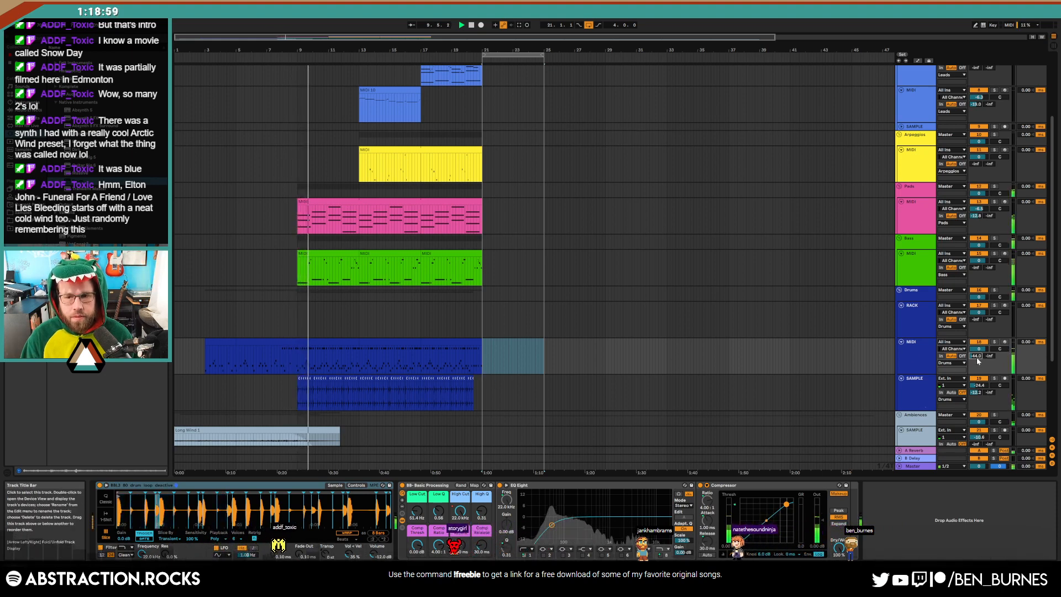
{"action": "scroll", "coordinate": [421, 376], "scroll_direction": "down", "scroll_amount": 3}
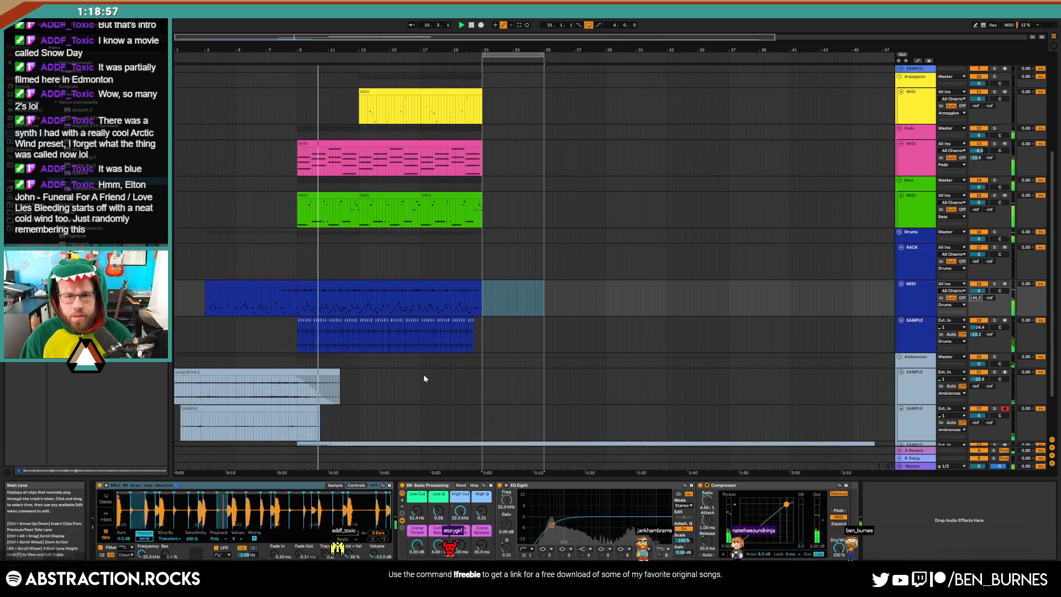
{"action": "scroll", "coordinate": [424, 374], "scroll_direction": "up", "scroll_amount": 5}
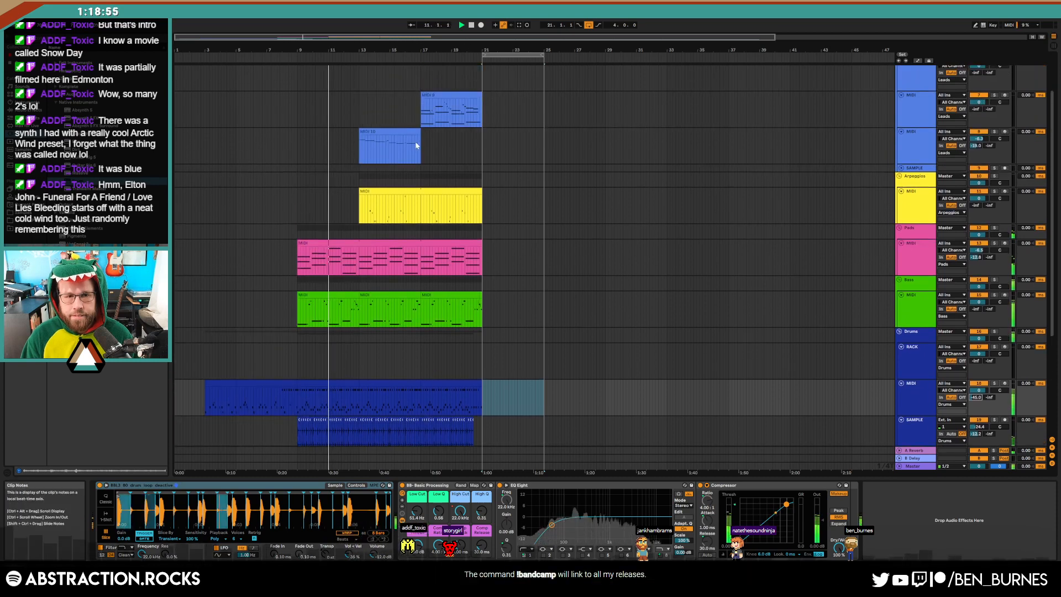
Arm the lower lead track and shorten the sustained last-bar notes of the upper lead clip at bar 17
{"action": "left_click", "coordinate": [420, 146]}
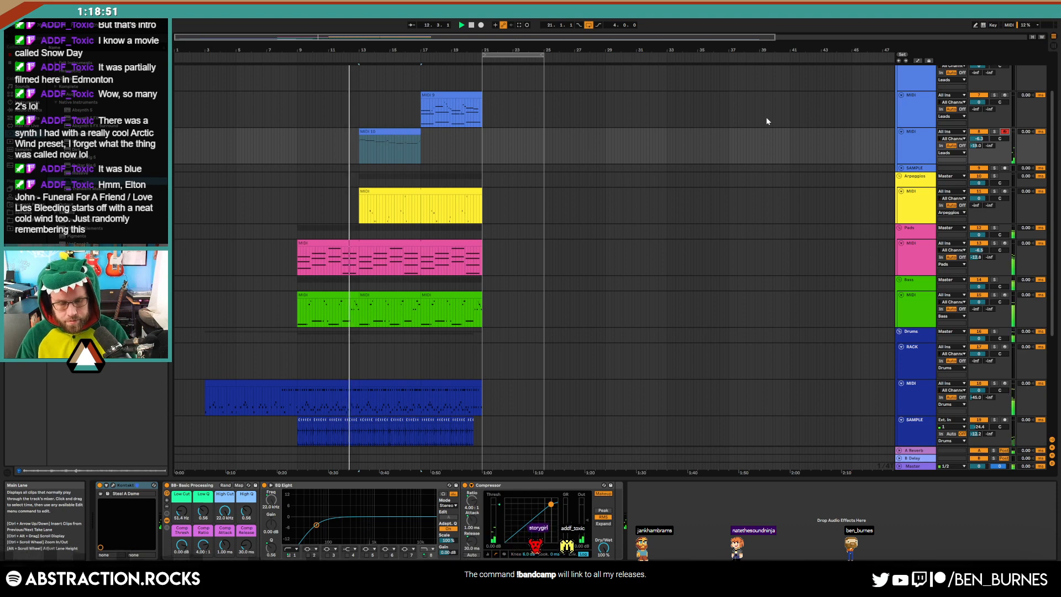
{"action": "double_click", "coordinate": [455, 92]}
{"action": "left_click_drag", "start_coordinate": [1025, 517], "coordinate": [1026, 534]}
{"action": "key", "text": "shift+Left"}
{"action": "key", "text": "shift+Left"}
{"action": "key", "text": "shift+Left"}
{"action": "key", "text": "shift+Left"}
{"action": "key", "text": "shift+Left"}
{"action": "key", "text": "shift+Left"}
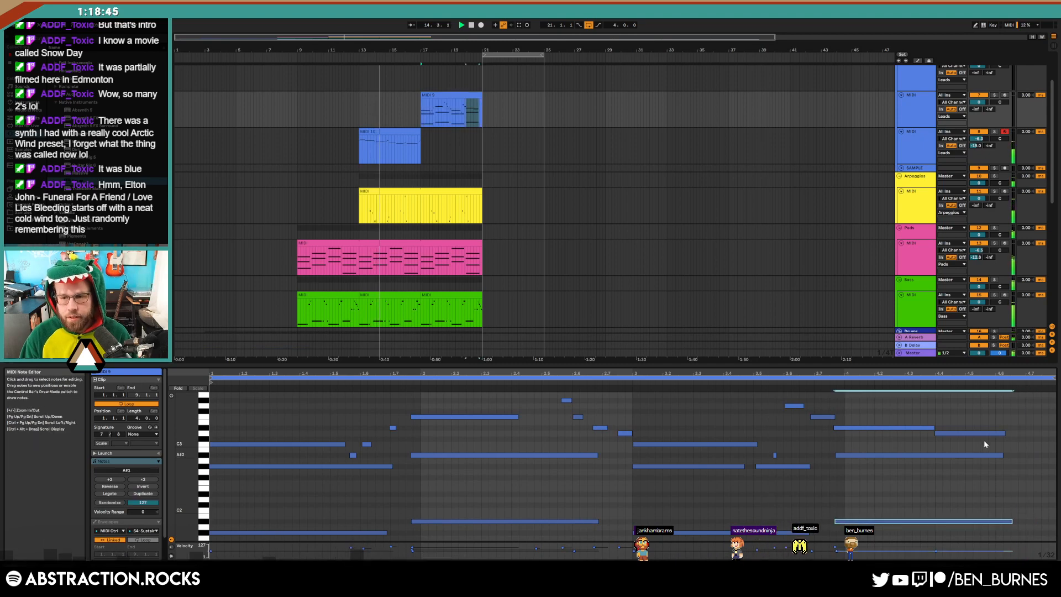
{"action": "left_click_drag", "start_coordinate": [990, 422], "coordinate": [996, 461]}
{"action": "key", "text": "shift+Left"}
{"action": "key", "text": "shift+Tab"}
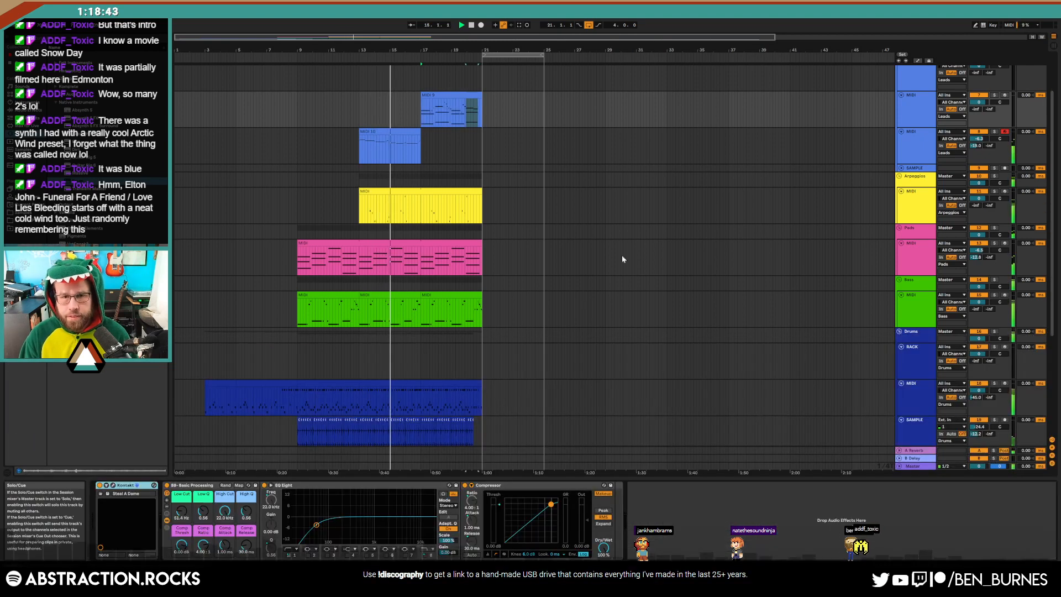
Record a new melody on the armed lower lead track across bars 17 to 21
{"action": "left_click_drag", "start_coordinate": [387, 37], "coordinate": [385, 38]}
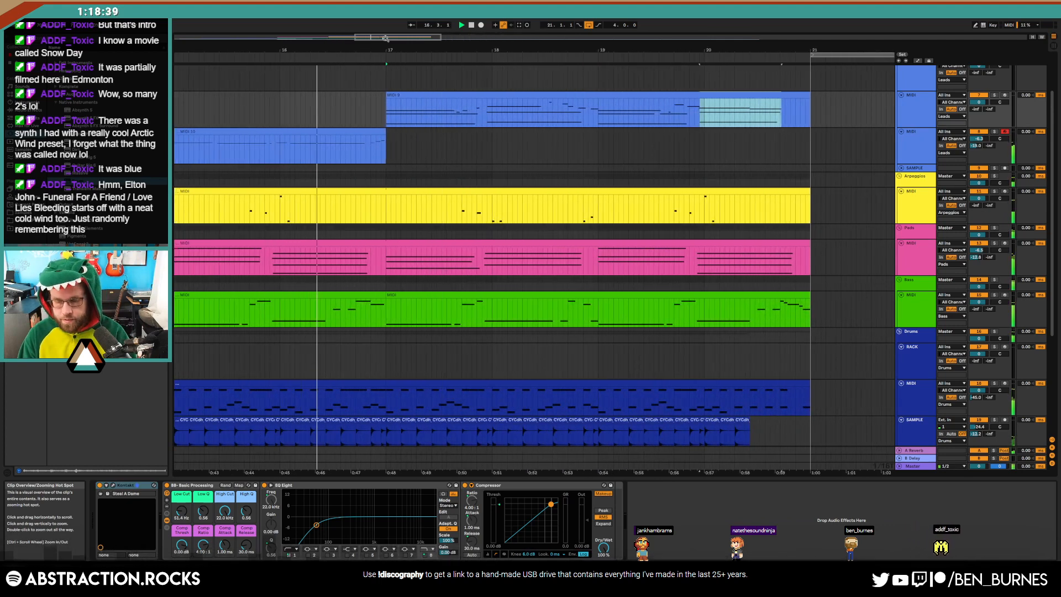
{"action": "key", "text": "F9"}
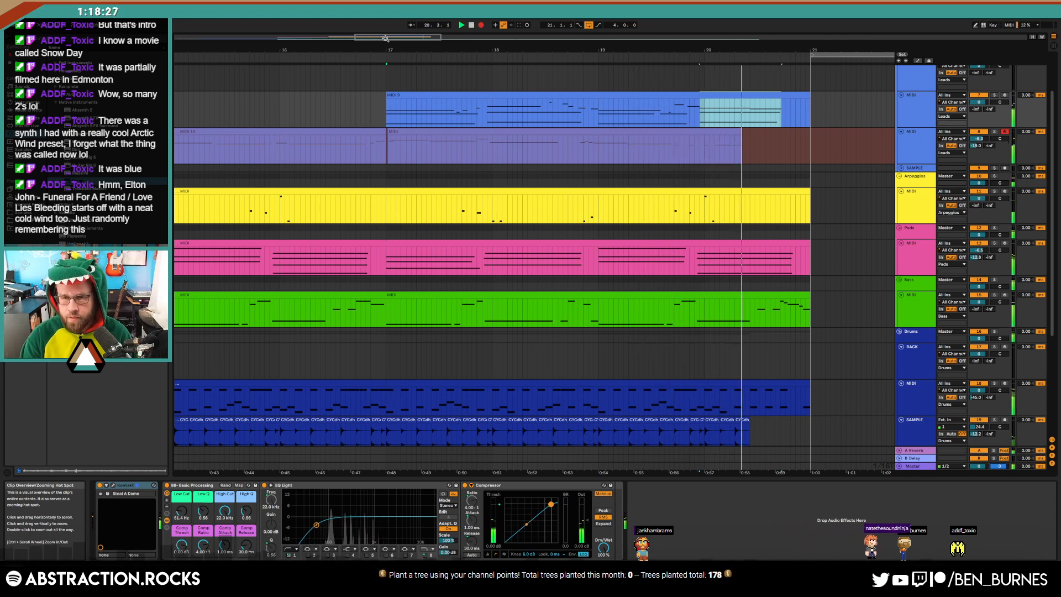
{"action": "key", "text": "F9"}
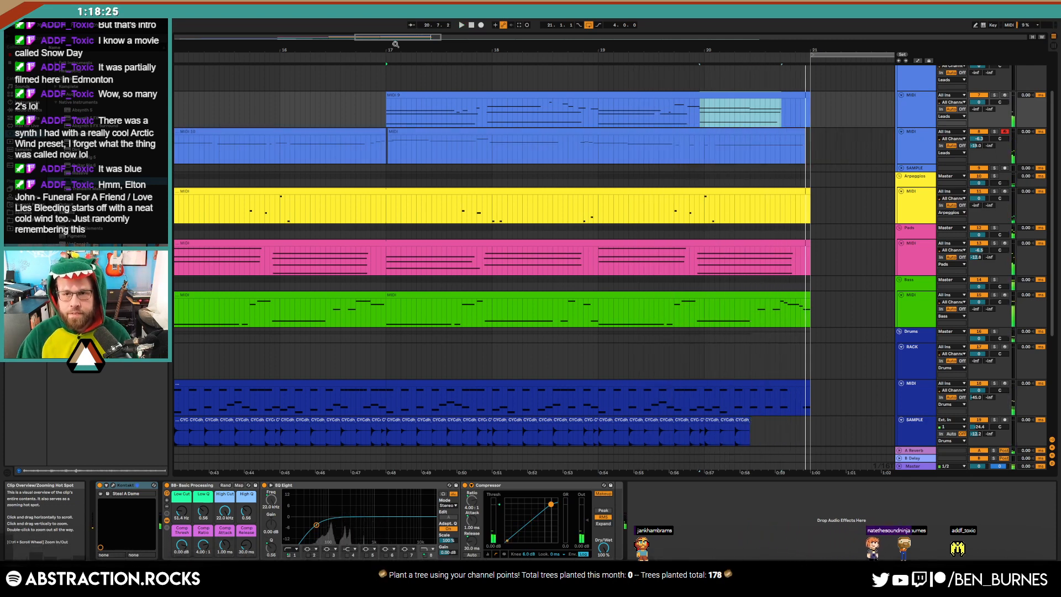
Split the pads clip at bar 17 and shorten the last chord of the new clip to end at about 4.5
{"action": "double_click", "coordinate": [772, 242]}
{"action": "scroll", "coordinate": [450, 263], "scroll_direction": "down", "scroll_amount": 2}
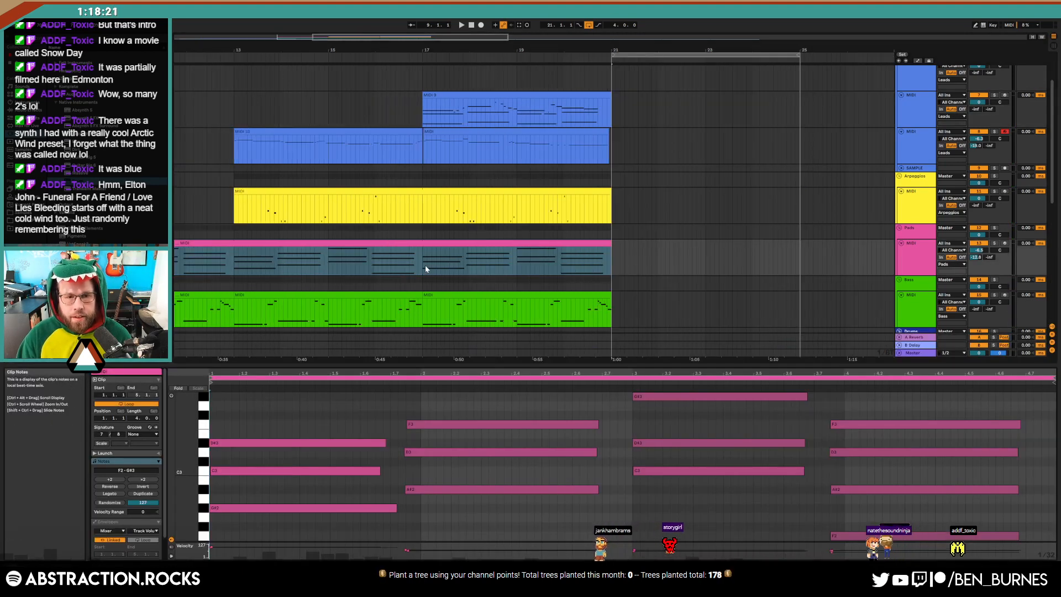
{"action": "left_click_drag", "start_coordinate": [425, 269], "coordinate": [613, 264]}
{"action": "left_click_drag", "start_coordinate": [923, 460], "coordinate": [932, 404]}
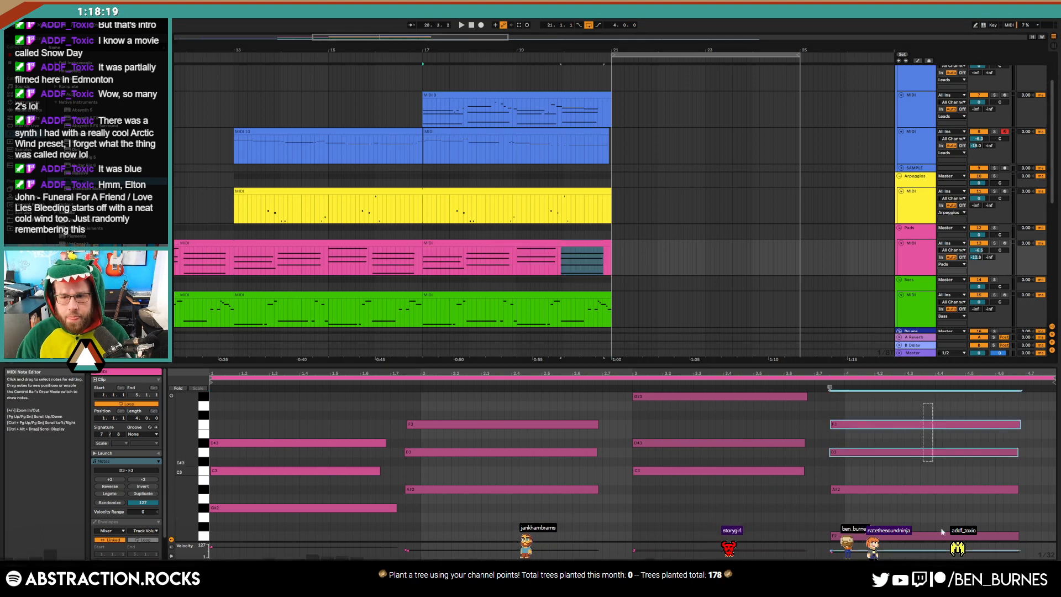
{"action": "left_click_drag", "start_coordinate": [943, 533], "coordinate": [944, 538]}
{"action": "key", "text": "shift+Left"}
{"action": "key", "text": "shift+Left"}
{"action": "key", "text": "shift+Left"}
{"action": "key", "text": "shift+Left"}
{"action": "key", "text": "shift+Left"}
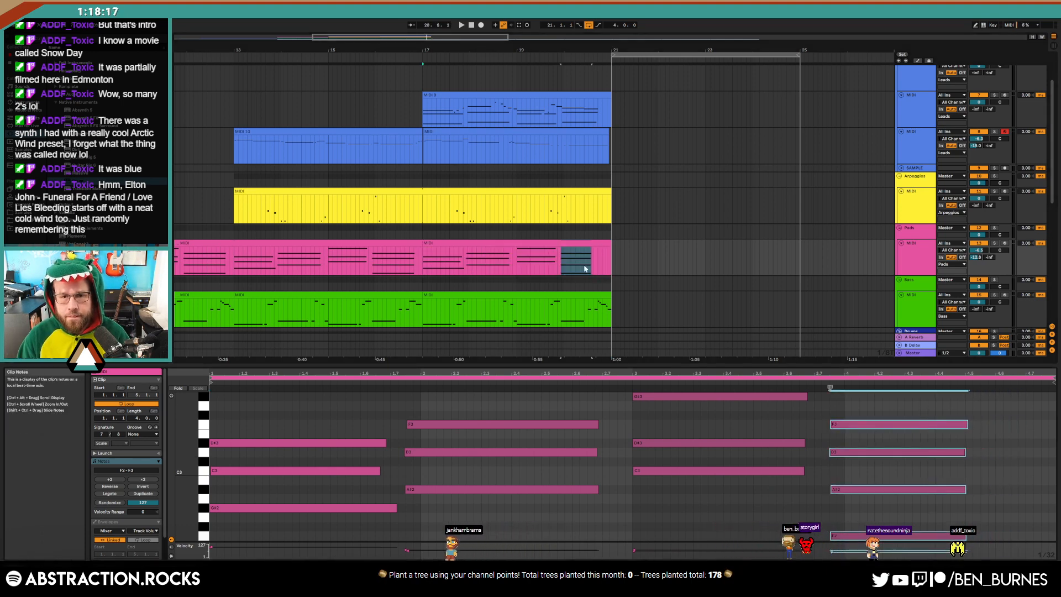
Open the lower lead clip at bar 17 and raise its final G4 notes one semitone to G#4
{"action": "scroll", "coordinate": [580, 189], "scroll_direction": "up", "scroll_amount": 1}
{"action": "left_click", "coordinate": [581, 148]}
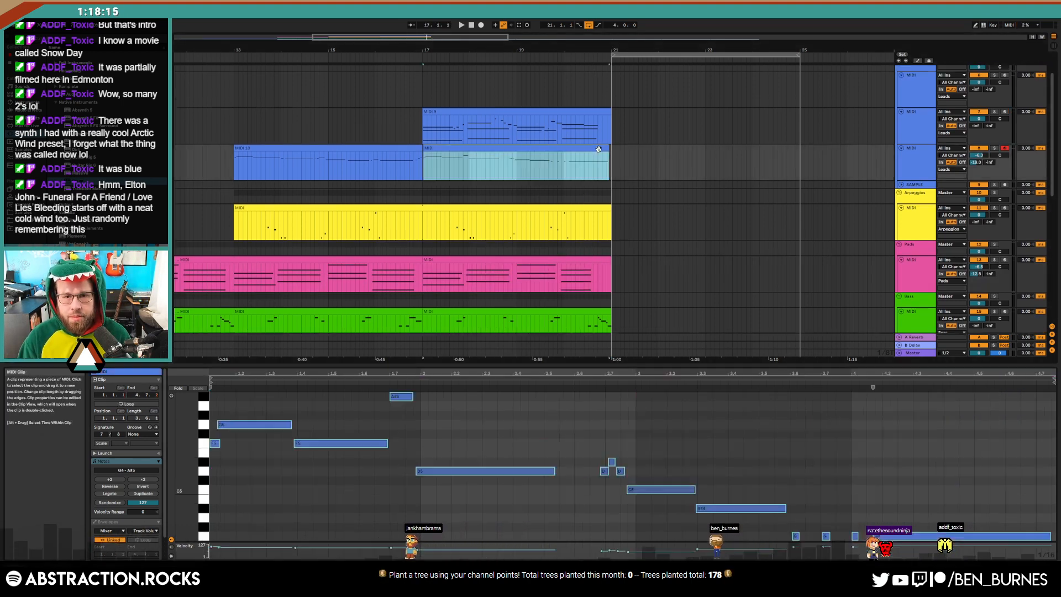
{"action": "left_click_drag", "start_coordinate": [794, 528], "coordinate": [1046, 540]}
{"action": "key", "text": "Up"}
{"action": "left_click", "coordinate": [911, 517]}
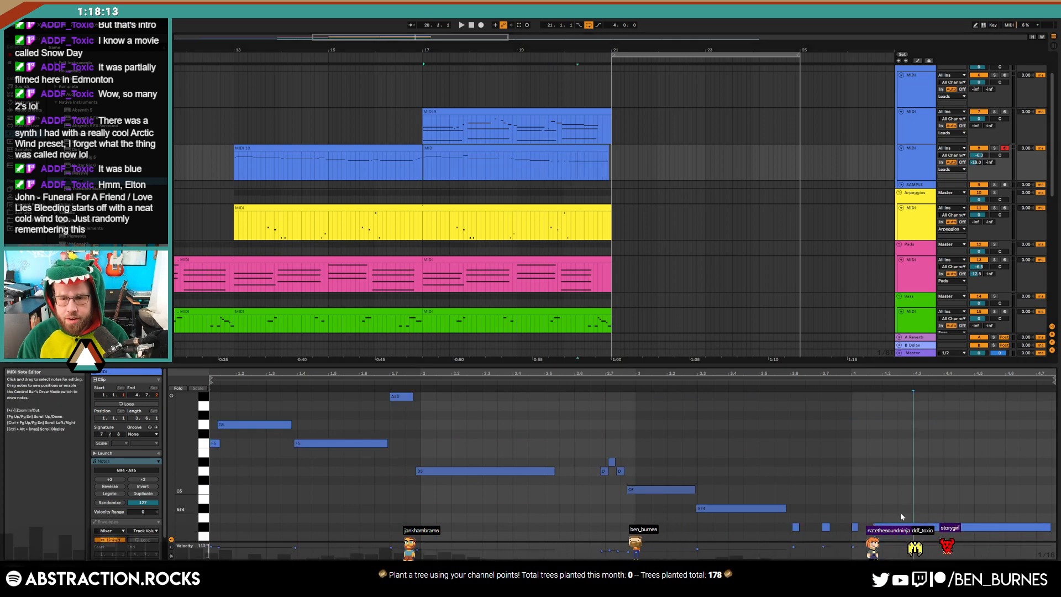
Consolidate the two lower lead clips into one clip spanning bars 13 to 21 and open it for note editing
{"action": "key", "text": "shift+Tab"}
{"action": "left_click", "coordinate": [427, 148]}
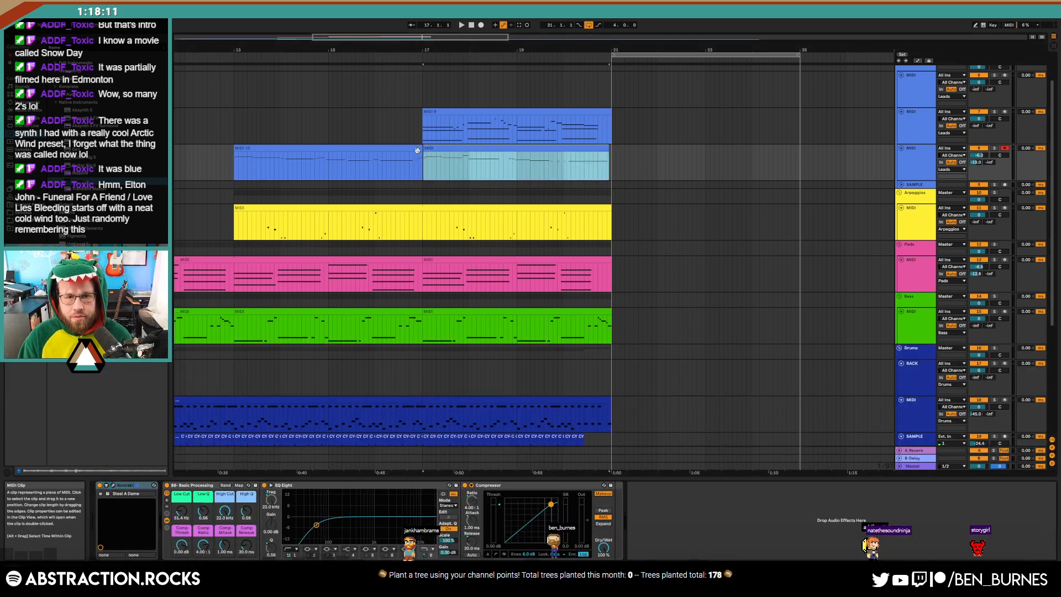
{"action": "left_click", "coordinate": [416, 149], "text": "shift"}
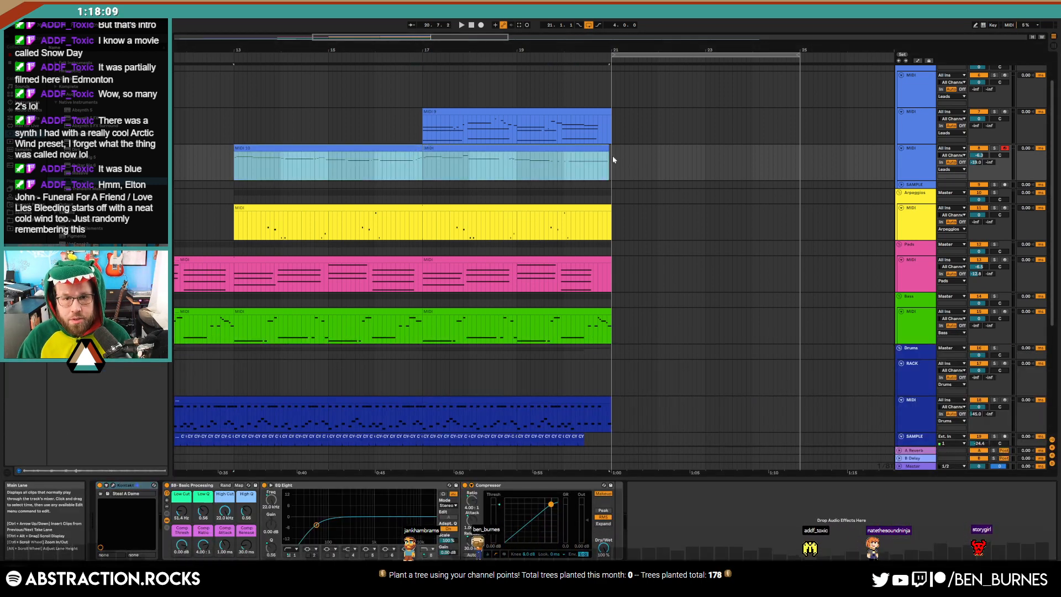
{"action": "left_click_drag", "start_coordinate": [613, 155], "coordinate": [302, 158]}
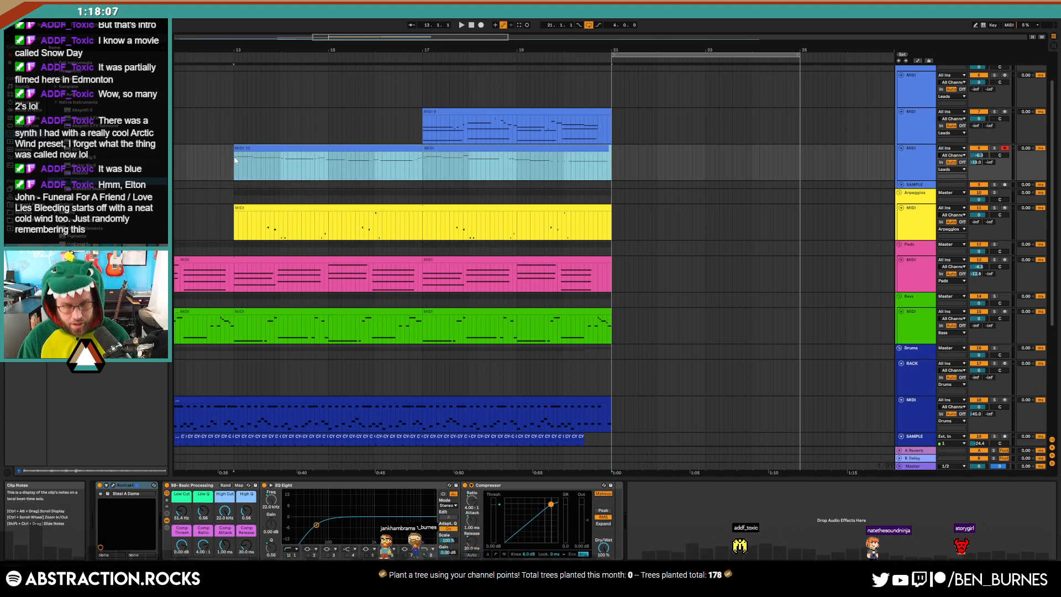
{"action": "double_click", "coordinate": [479, 147]}
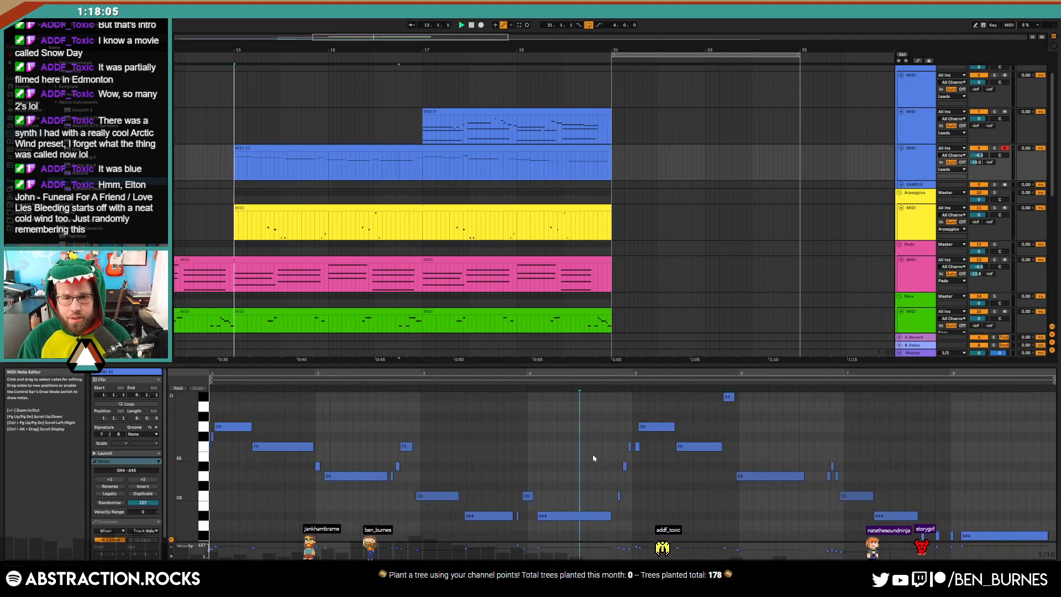
Play the consolidated lead clip and adjust the velocities of individual melody notes from bar 17 to bar 20
{"action": "left_click", "coordinate": [601, 383]}
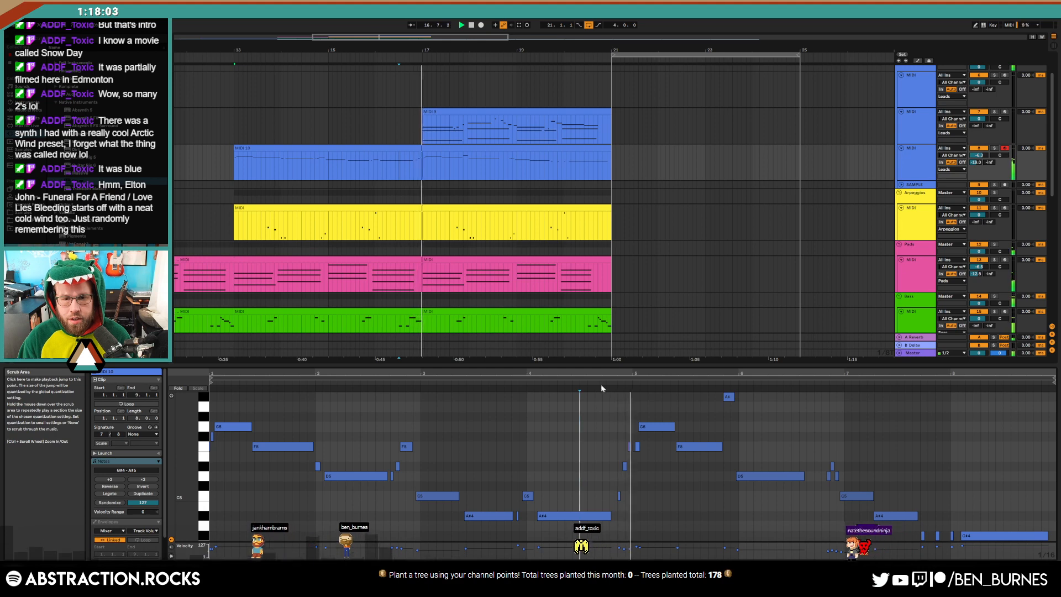
{"action": "left_click", "coordinate": [637, 447]}
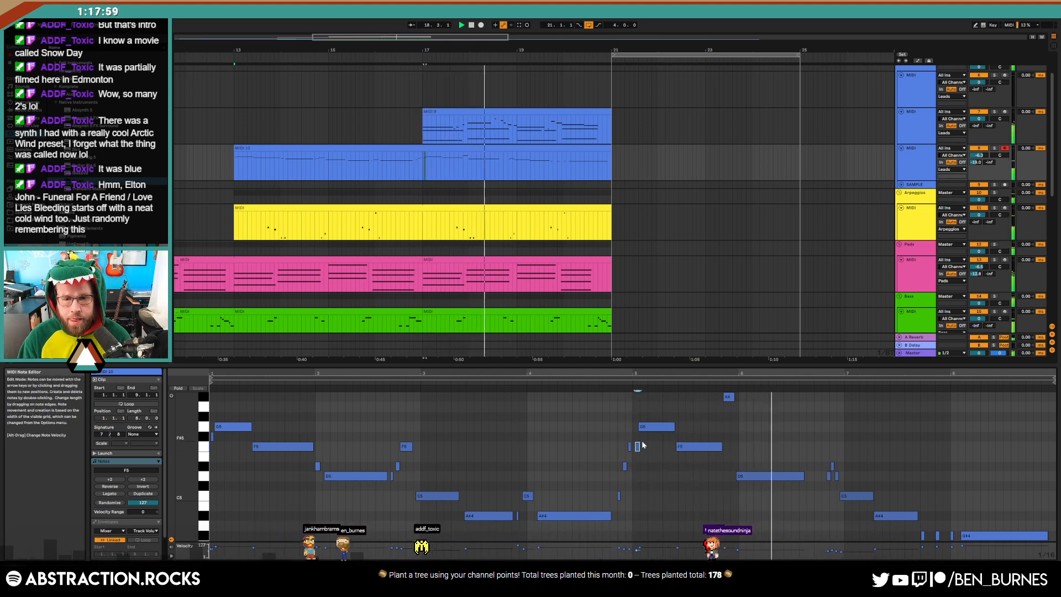
{"action": "scroll", "coordinate": [643, 445], "scroll_direction": "up", "scroll_amount": 3}
{"action": "key", "text": "space"}
{"action": "left_click_drag", "start_coordinate": [635, 447], "coordinate": [630, 448]}
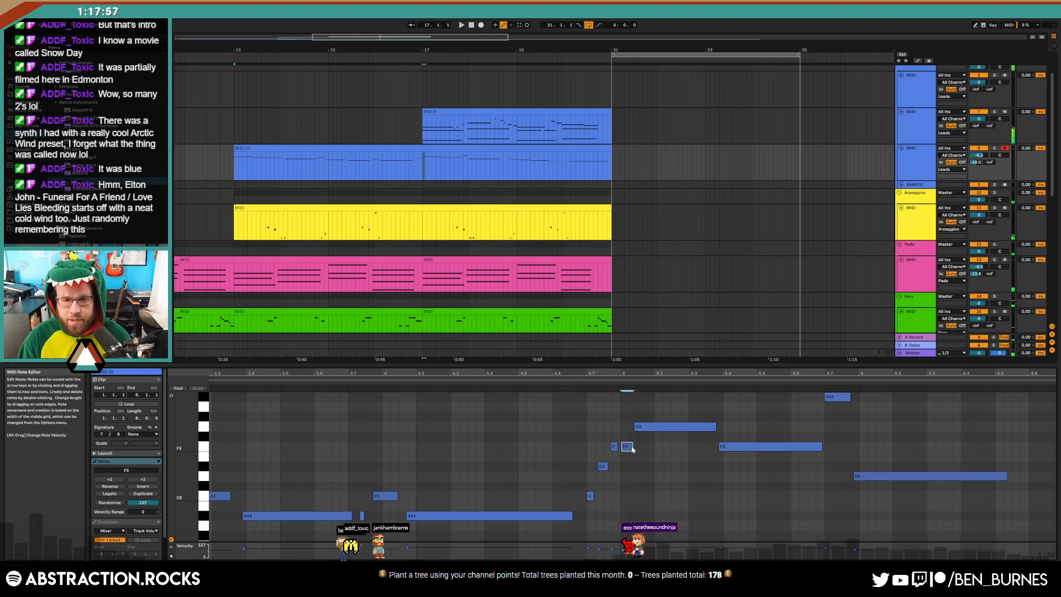
{"action": "left_click", "coordinate": [641, 426]}
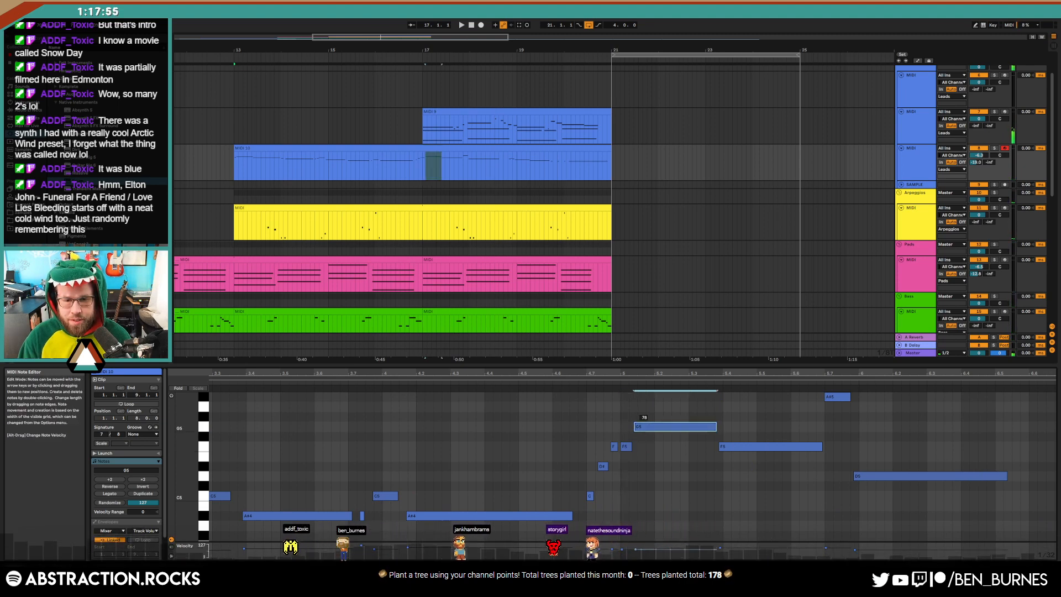
{"action": "left_click", "coordinate": [754, 446]}
{"action": "left_click", "coordinate": [831, 398]}
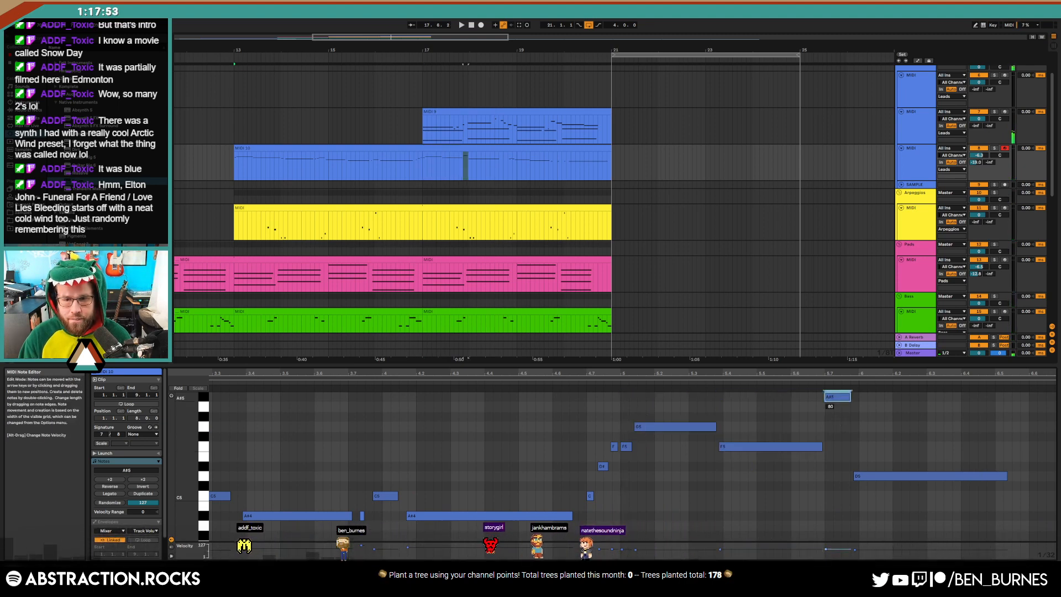
{"action": "left_click", "coordinate": [865, 476]}
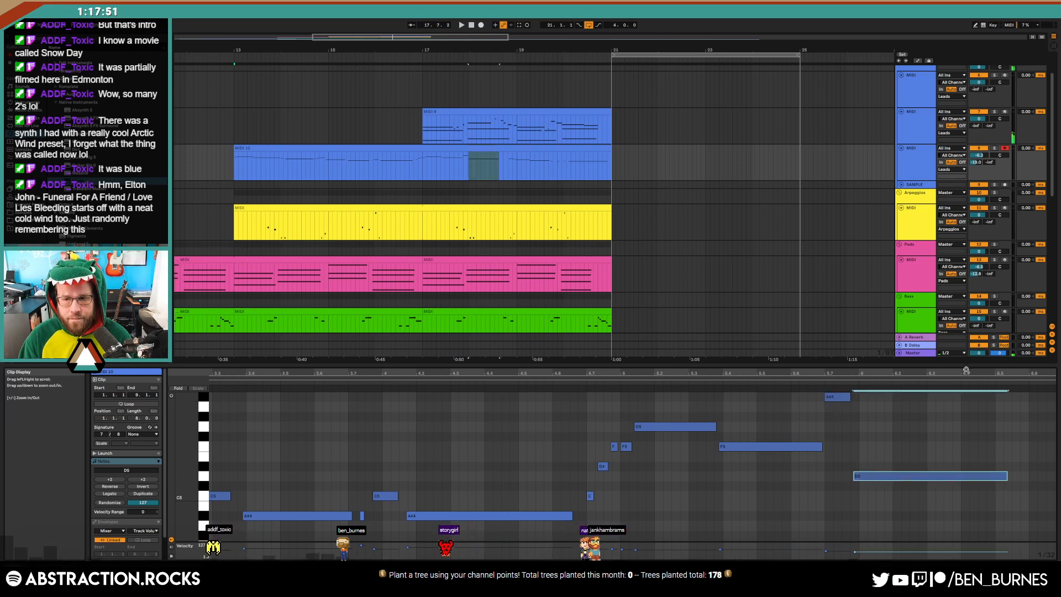
{"action": "left_click_drag", "start_coordinate": [957, 377], "coordinate": [502, 371]}
{"action": "key", "text": "space"}
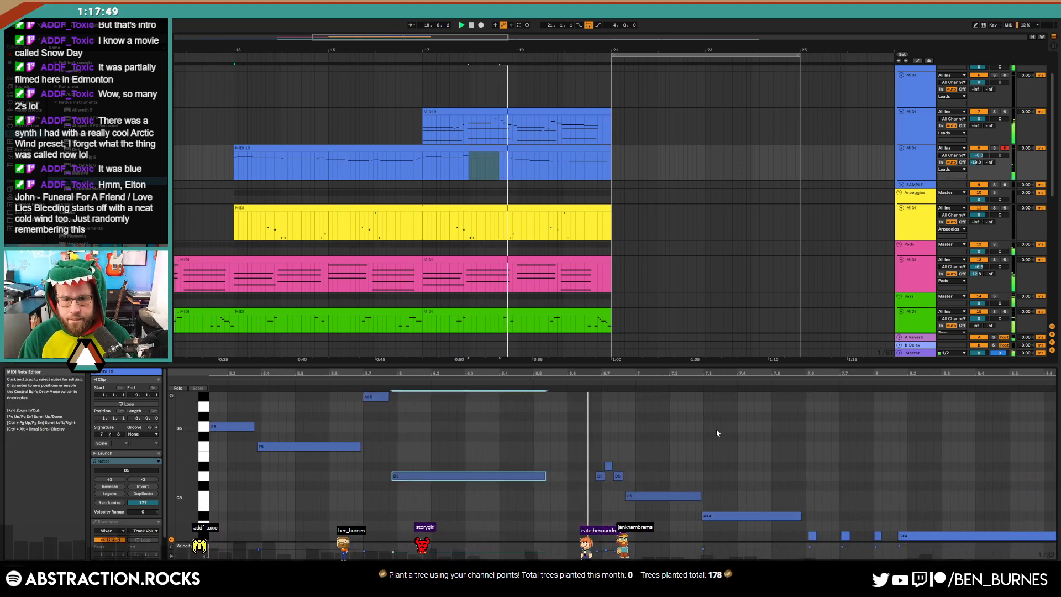
{"action": "left_click", "coordinate": [757, 516]}
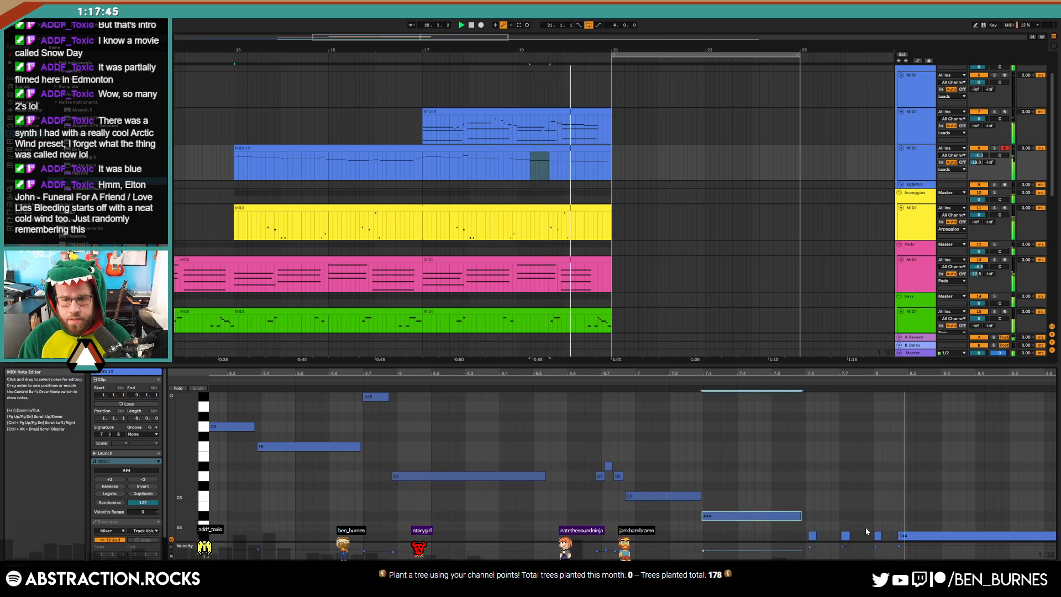
Raise the three short G#4 notes closing the lead clip to C5 and the final sustained note to A#4
{"action": "scroll", "coordinate": [843, 505], "scroll_direction": "down", "scroll_amount": 1}
{"action": "scroll", "coordinate": [834, 497], "scroll_direction": "down", "scroll_amount": 4}
{"action": "key", "text": "space"}
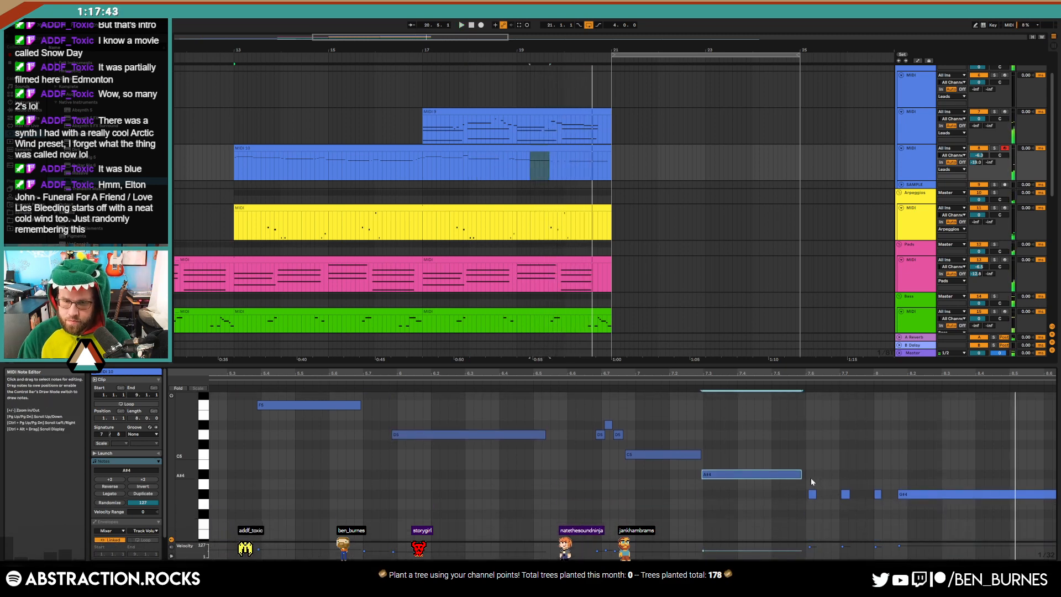
{"action": "left_click_drag", "start_coordinate": [811, 479], "coordinate": [939, 507]}
{"action": "key", "text": "Up"}
{"action": "key", "text": "Up"}
{"action": "key", "text": "Up"}
{"action": "key", "text": "Up"}
{"action": "left_click_drag", "start_coordinate": [872, 445], "coordinate": [934, 482]}
{"action": "key", "text": "Down"}
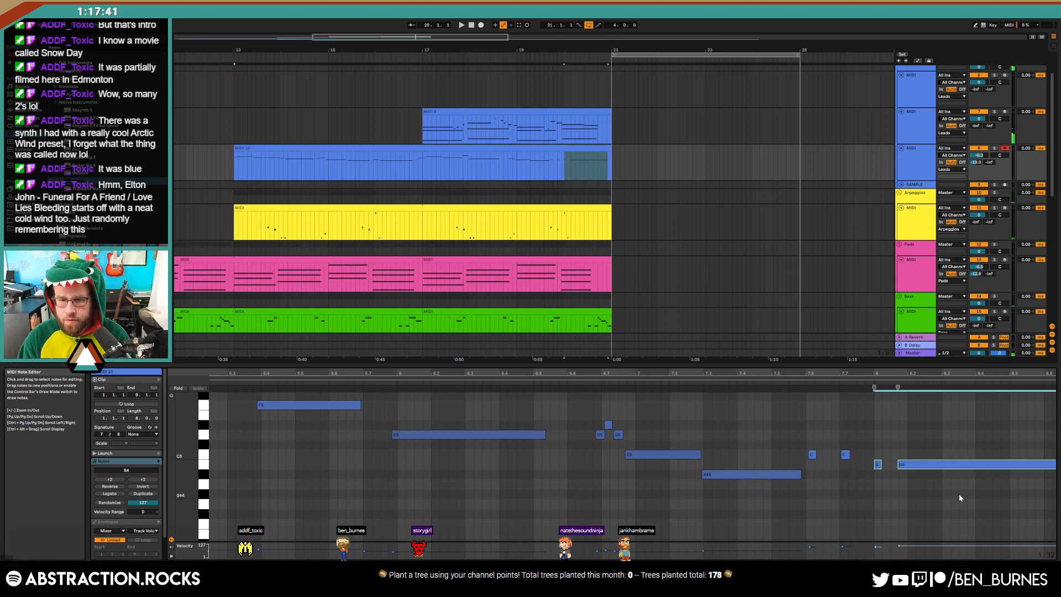
{"action": "key", "text": "Up"}
{"action": "left_click_drag", "start_coordinate": [908, 444], "coordinate": [931, 482]}
{"action": "key", "text": "Down"}
{"action": "key", "text": "Down"}
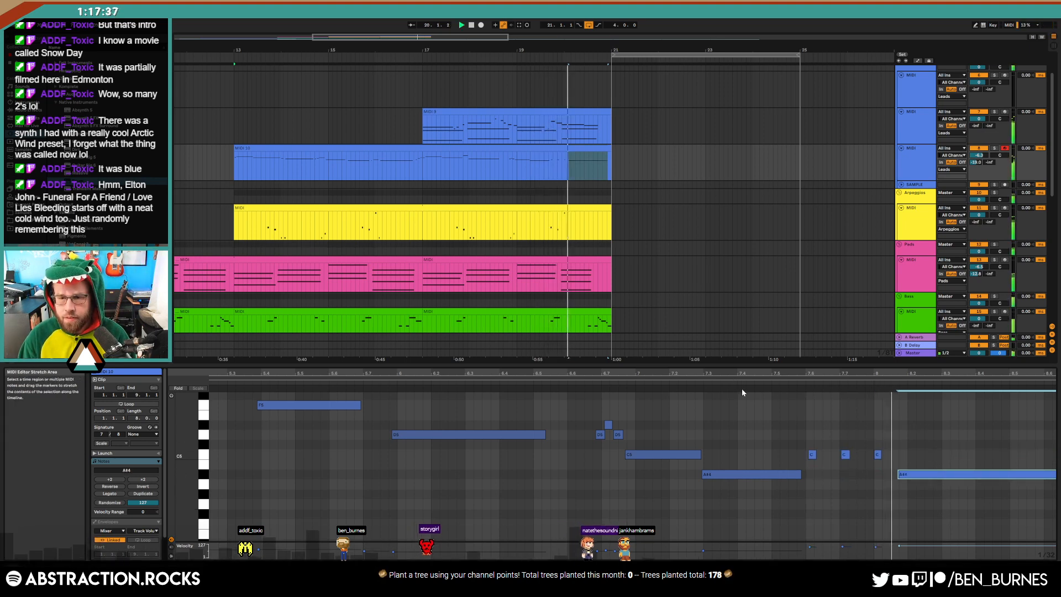
{"action": "key", "text": "shift+Tab"}
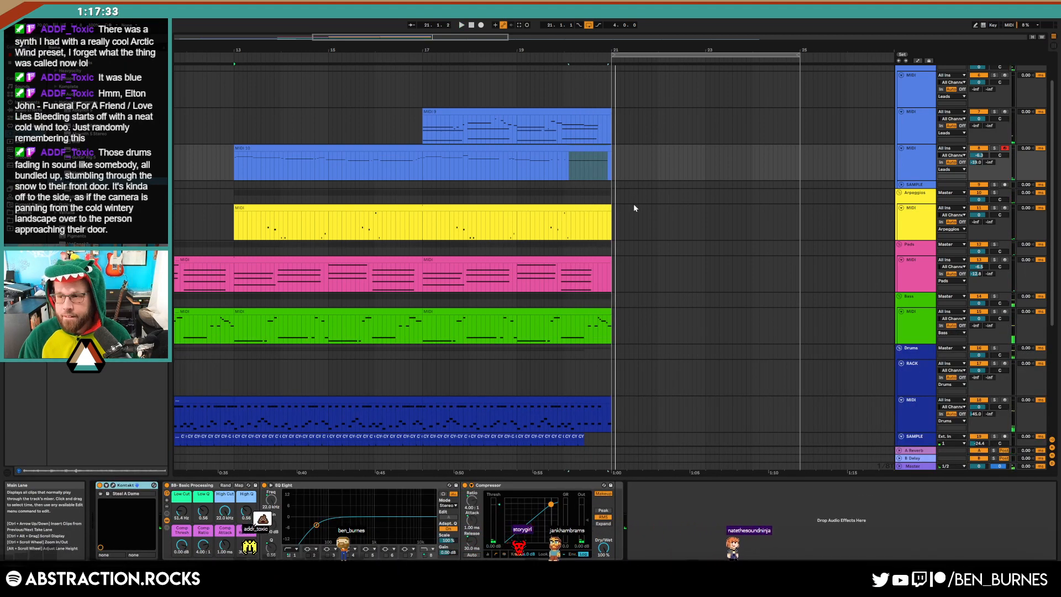
Play the arrangement from about bar 19 to check how the bass and drums lead up to bar 21
{"action": "scroll", "coordinate": [633, 204], "scroll_direction": "down", "scroll_amount": 2}
{"action": "scroll", "coordinate": [633, 204], "scroll_direction": "down", "scroll_amount": 2}
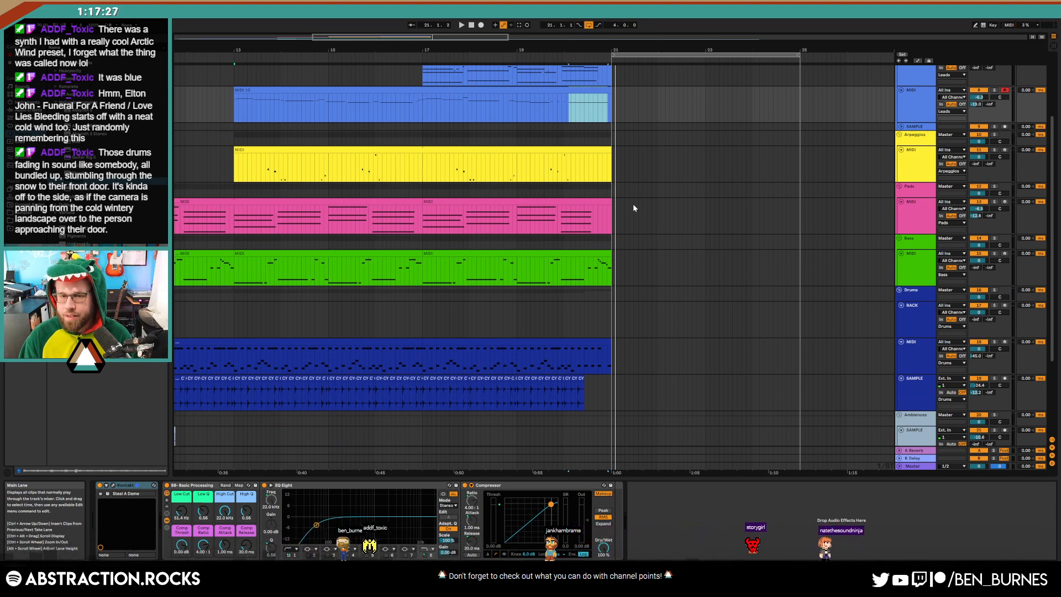
{"action": "scroll", "coordinate": [639, 222], "scroll_direction": "down", "scroll_amount": 2}
{"action": "scroll", "coordinate": [646, 237], "scroll_direction": "up", "scroll_amount": 3}
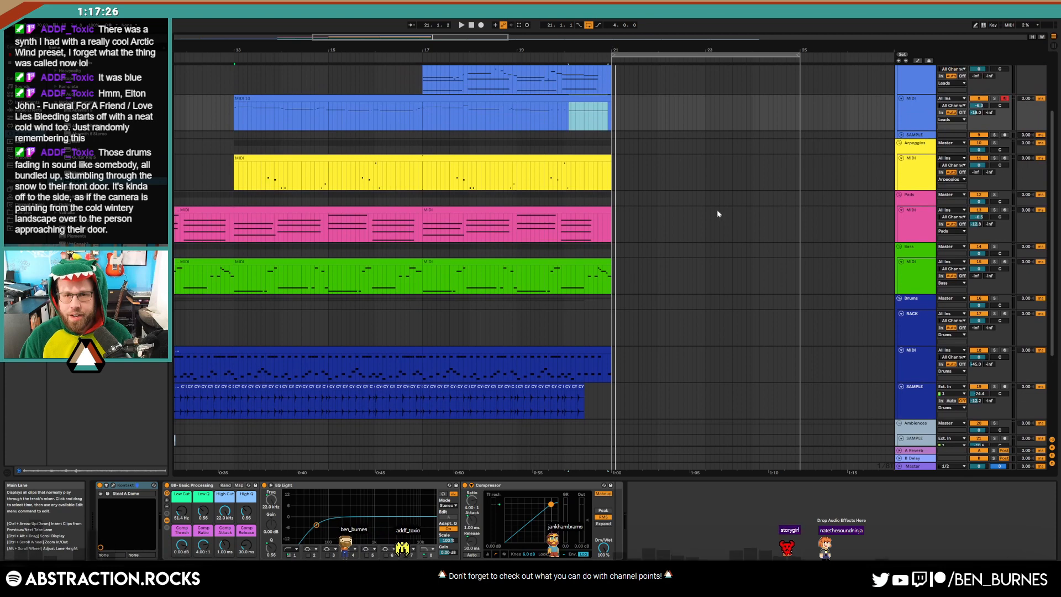
{"action": "left_click", "coordinate": [534, 54]}
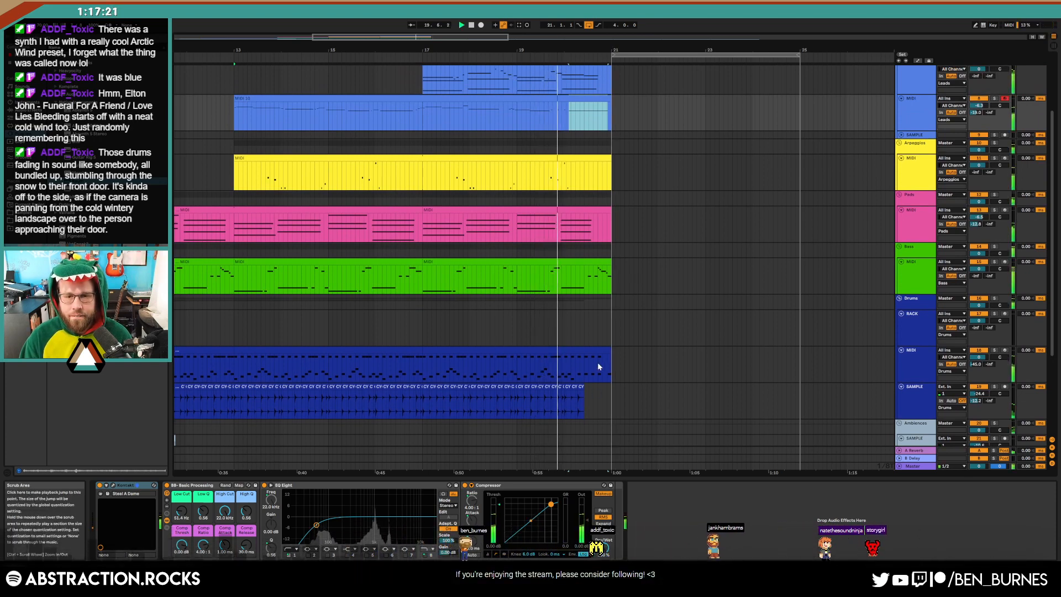
{"action": "left_click", "coordinate": [585, 346]}
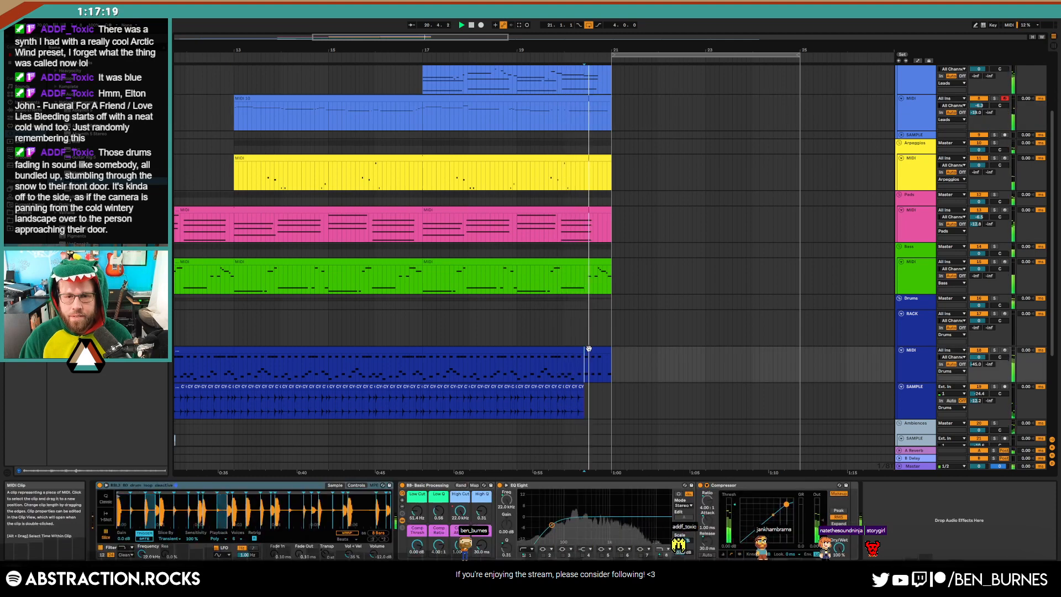
{"action": "key", "text": "space"}
Deactivate the bass notes following the last sustained A#1 in the clip at bar 17 and play back the ending
{"action": "double_click", "coordinate": [605, 263]}
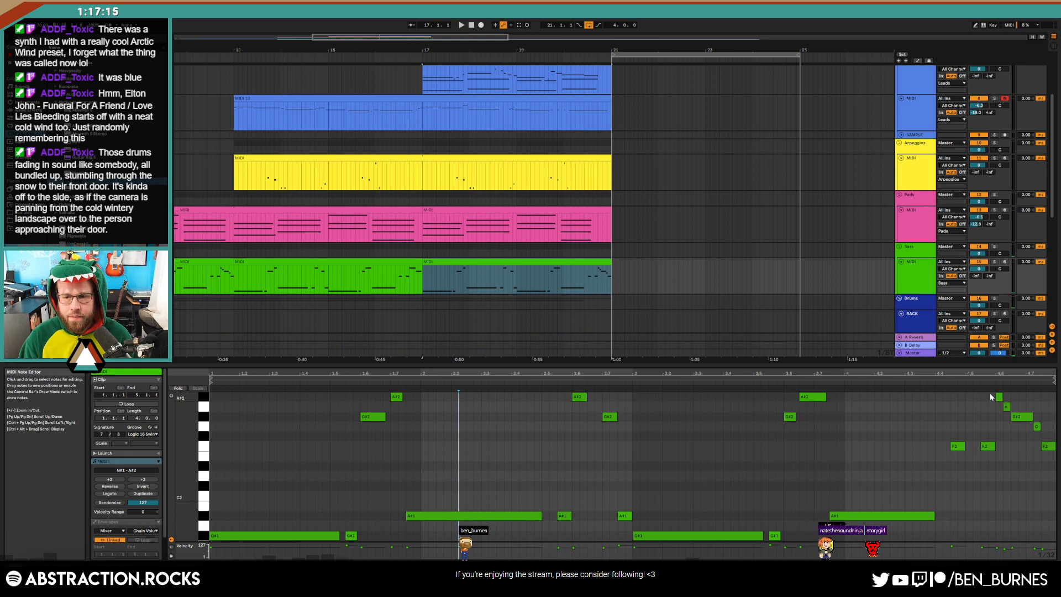
{"action": "left_click_drag", "start_coordinate": [990, 393], "coordinate": [1057, 425]}
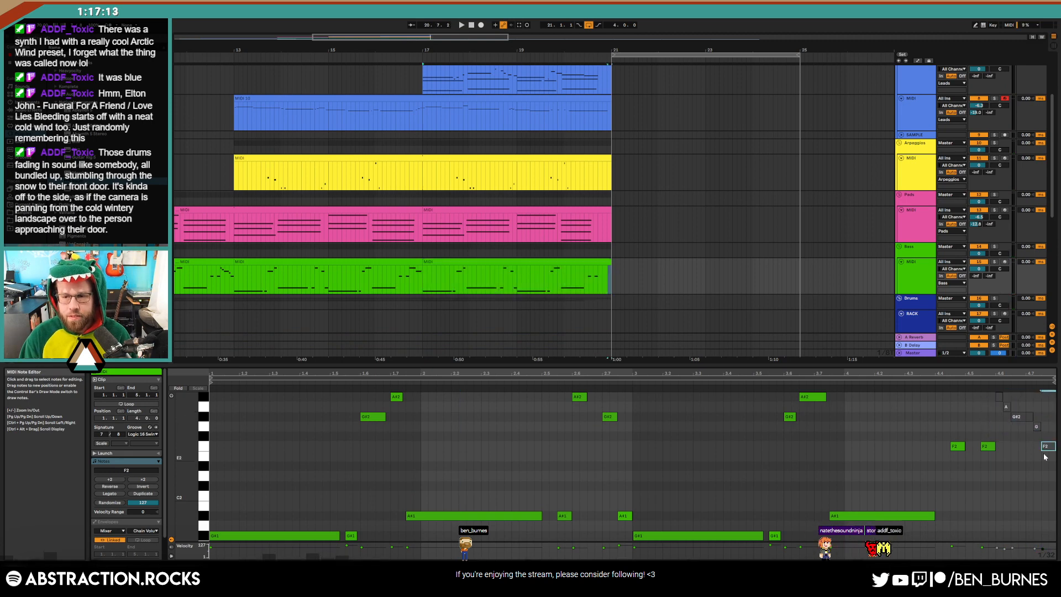
{"action": "key", "text": "space"}
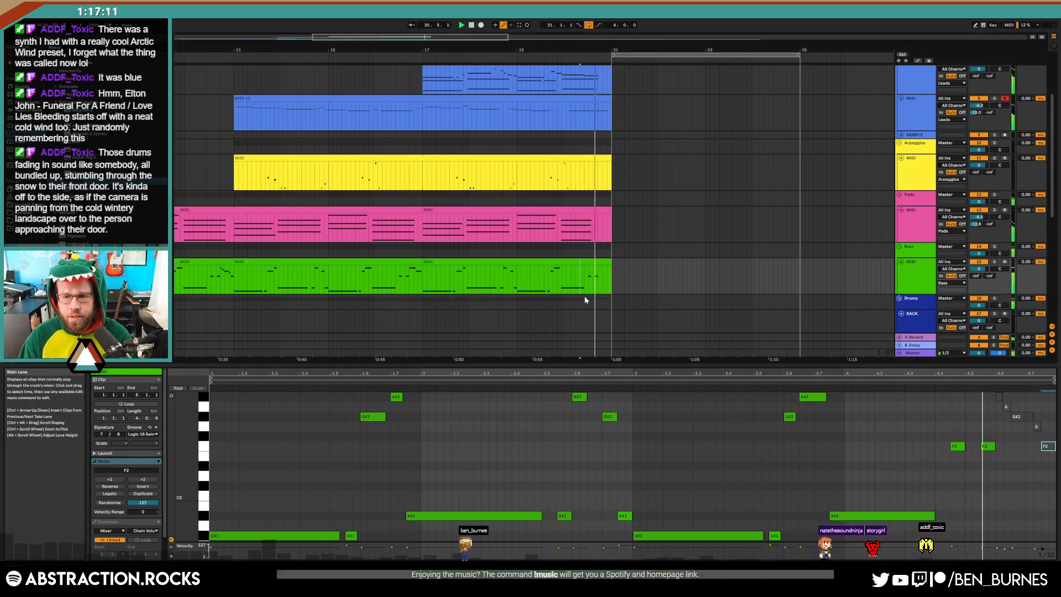
{"action": "left_click_drag", "start_coordinate": [946, 423], "coordinate": [1002, 474]}
{"action": "key", "text": "0"}
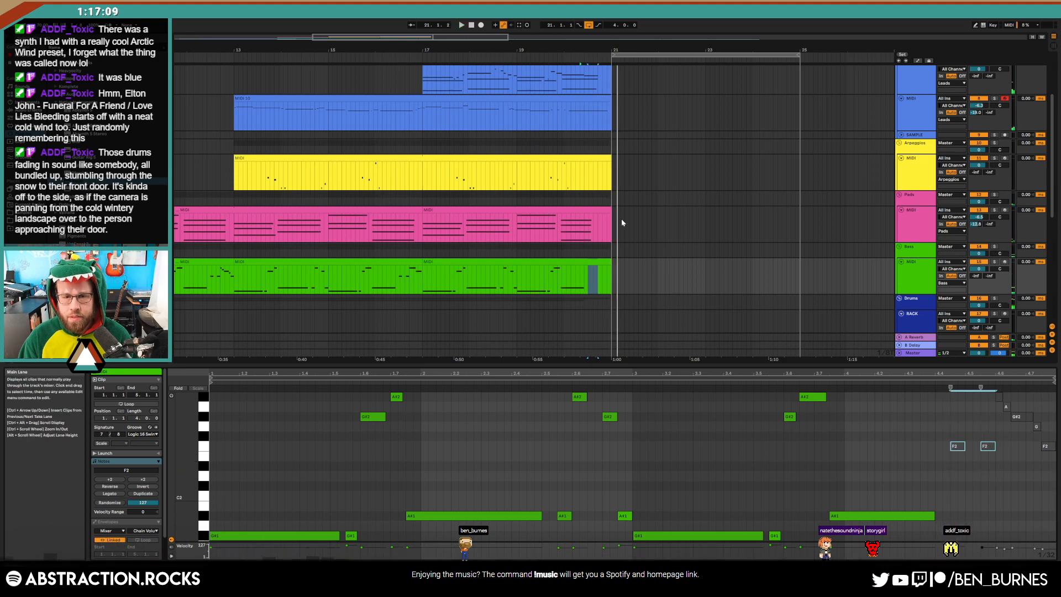
{"action": "scroll", "coordinate": [621, 221], "scroll_direction": "down", "scroll_amount": 1}
{"action": "left_click", "coordinate": [539, 259]}
{"action": "key", "text": "space"}
{"action": "key", "text": "shift+Tab"}
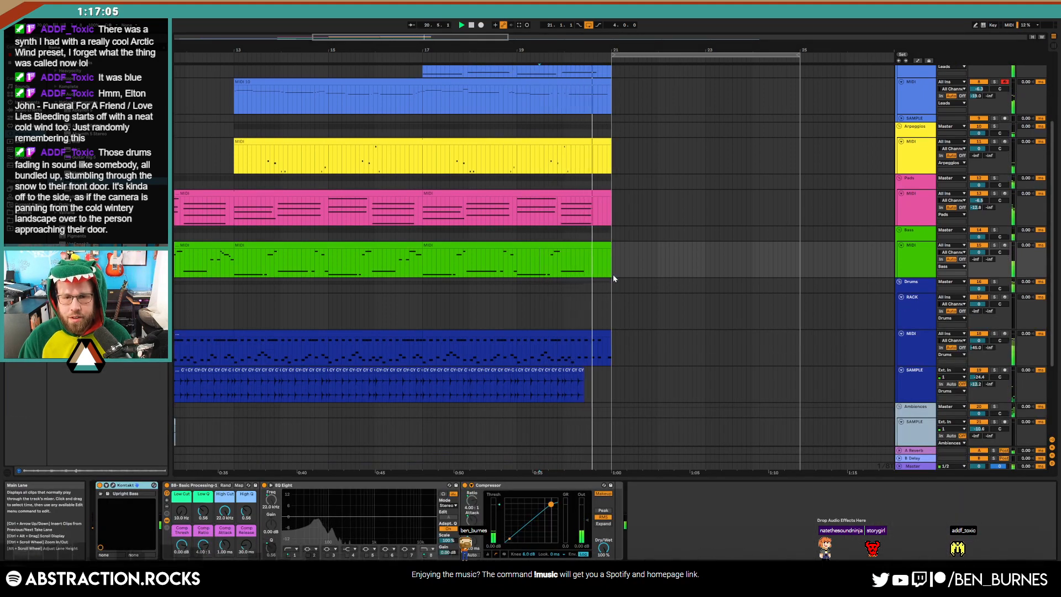
{"action": "key", "text": "space"}
Move the last paired A1 and D1 hits of the drum clip at bar 17 one sixteenth earlier and lower their velocities
{"action": "double_click", "coordinate": [609, 335]}
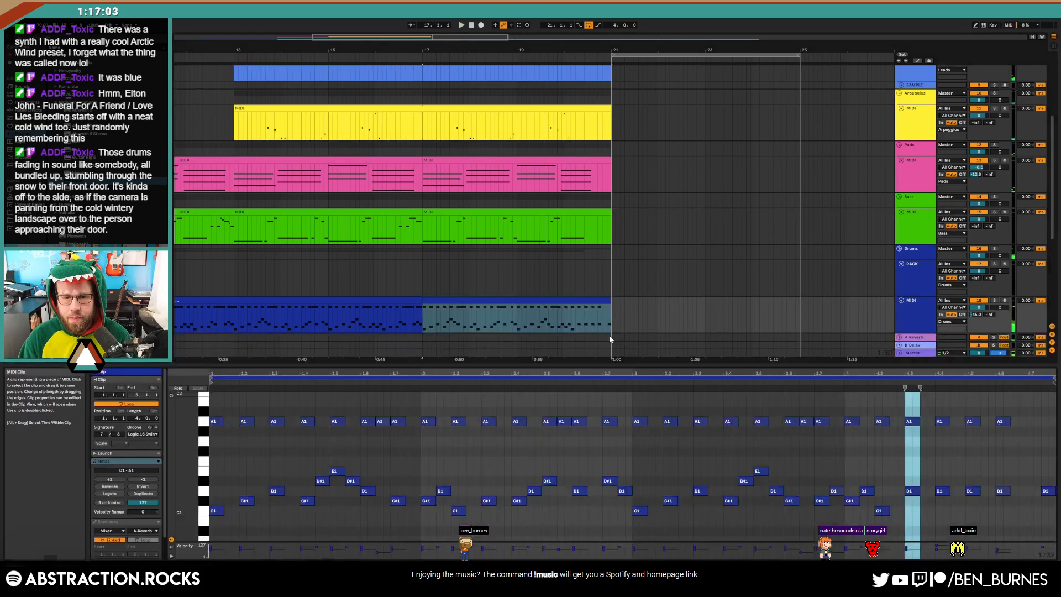
{"action": "left_click_drag", "start_coordinate": [995, 409], "coordinate": [1016, 457]}
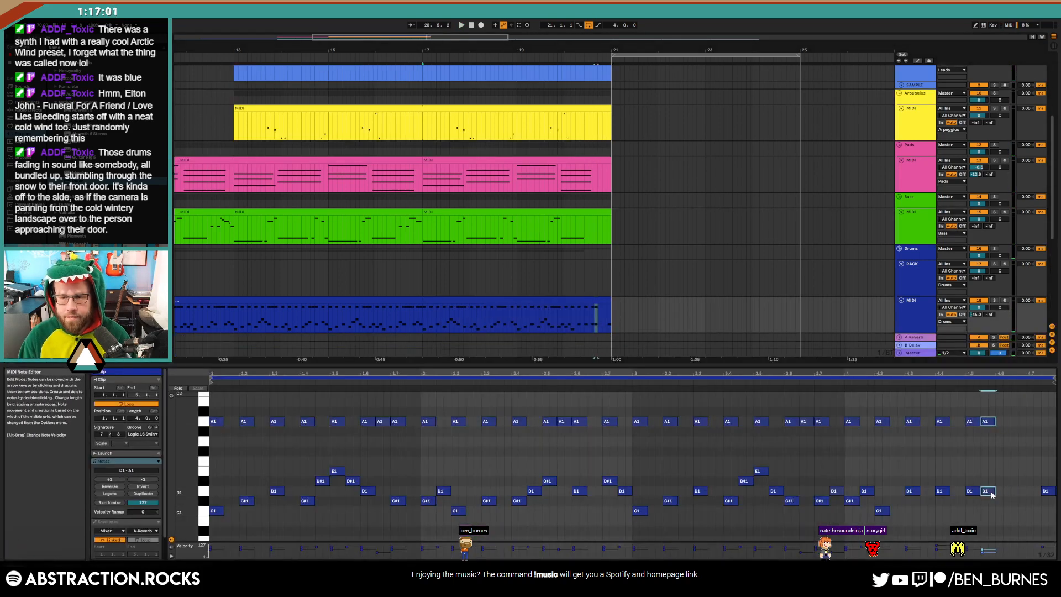
{"action": "left_click_drag", "start_coordinate": [990, 493], "coordinate": [990, 509]}
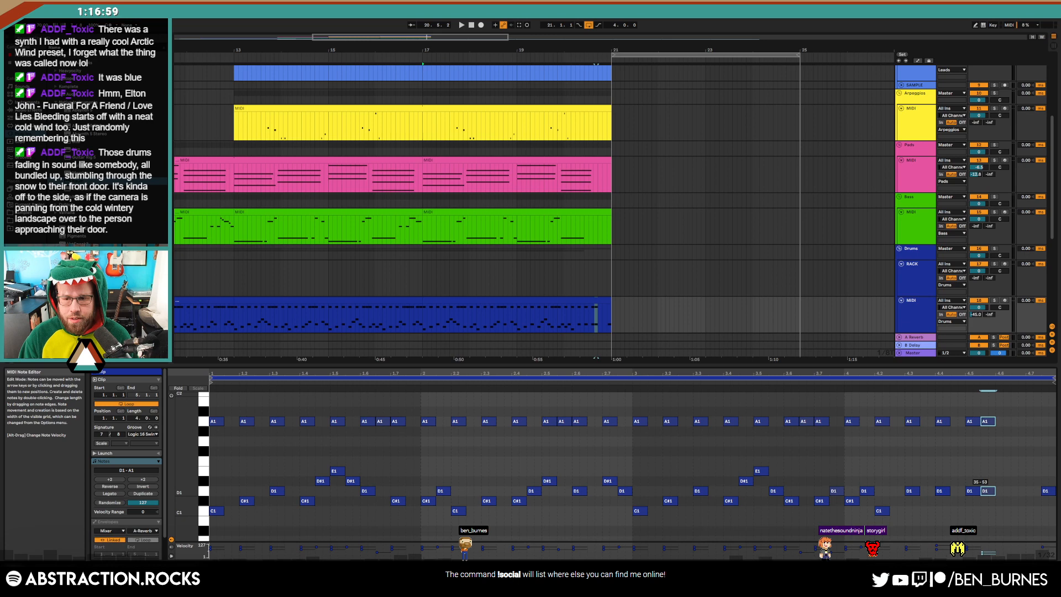
Replace the final D1 hit of the drum clip at bar 17 with a C#1 and play back the section
{"action": "left_click", "coordinate": [1034, 478]}
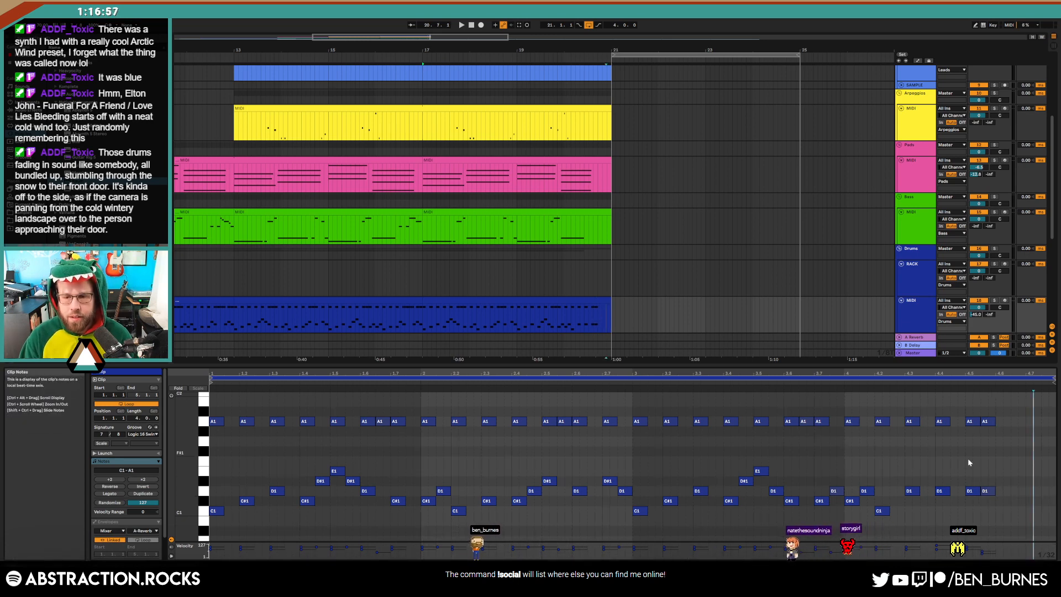
{"action": "double_click", "coordinate": [1039, 500]}
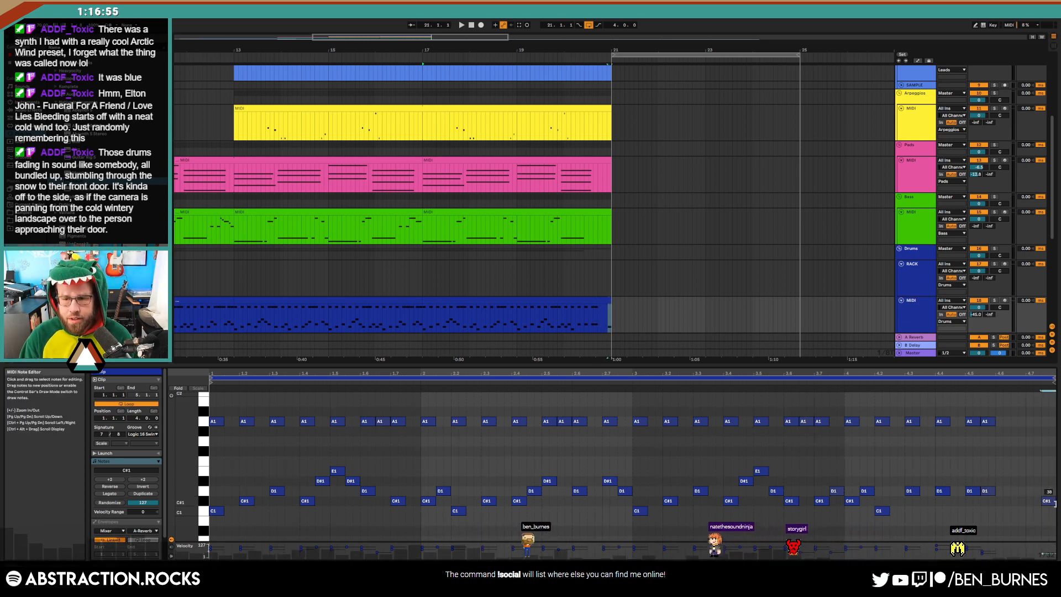
{"action": "left_click", "coordinate": [454, 316]}
{"action": "key", "text": "space"}
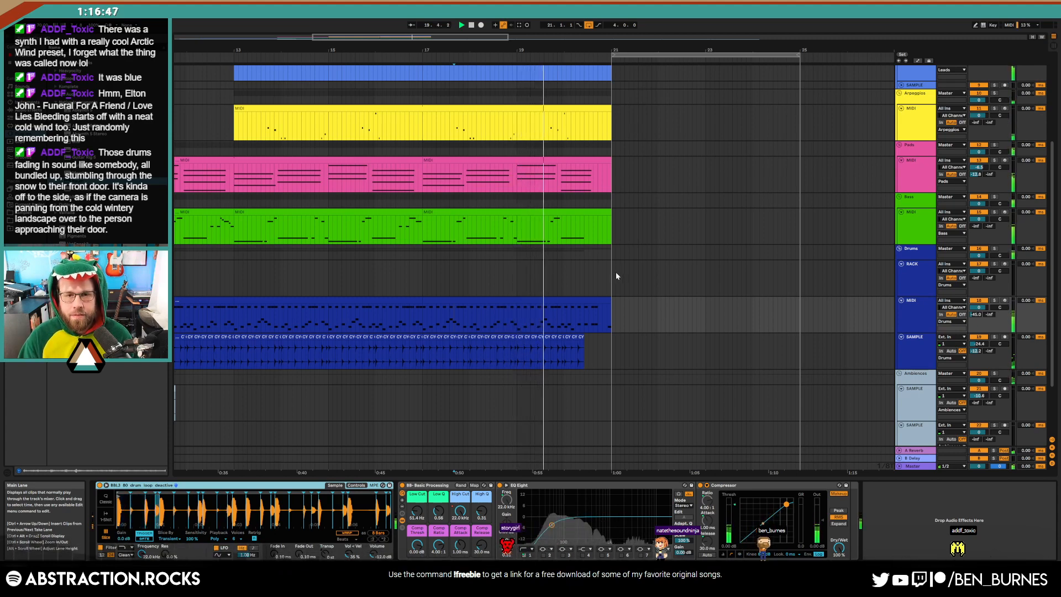
{"action": "scroll", "coordinate": [616, 272], "scroll_direction": "up", "scroll_amount": 5}
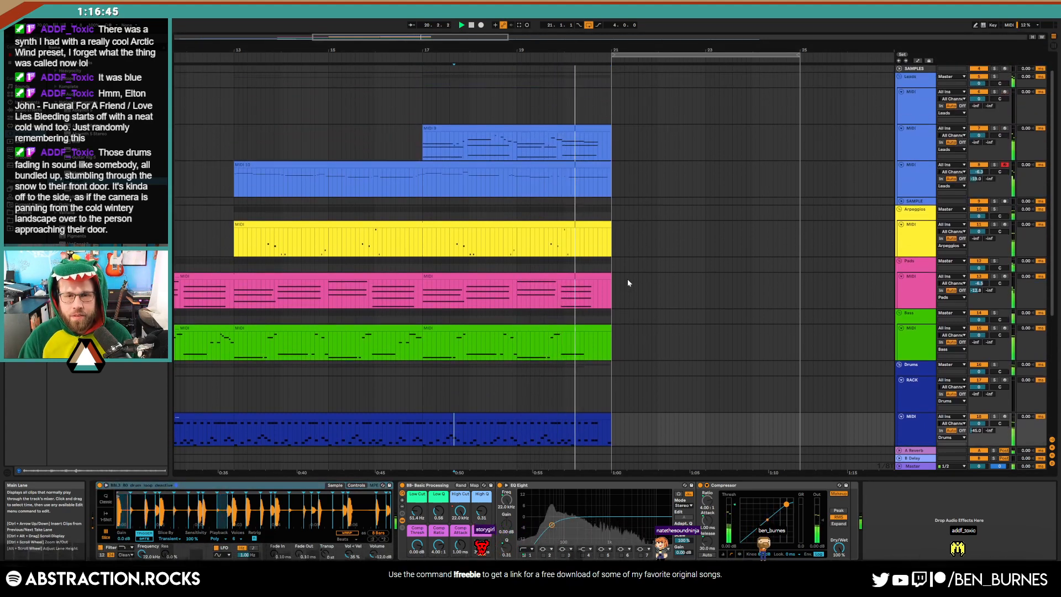
{"action": "key", "text": "space"}
Copy the four-bar drum MIDI clip from bar 9 to bar 21 and play the transition into it
{"action": "scroll", "coordinate": [628, 283], "scroll_direction": "down", "scroll_amount": 2}
{"action": "scroll", "coordinate": [628, 283], "scroll_direction": "left", "scroll_amount": 4}
{"action": "left_click", "coordinate": [270, 382]}
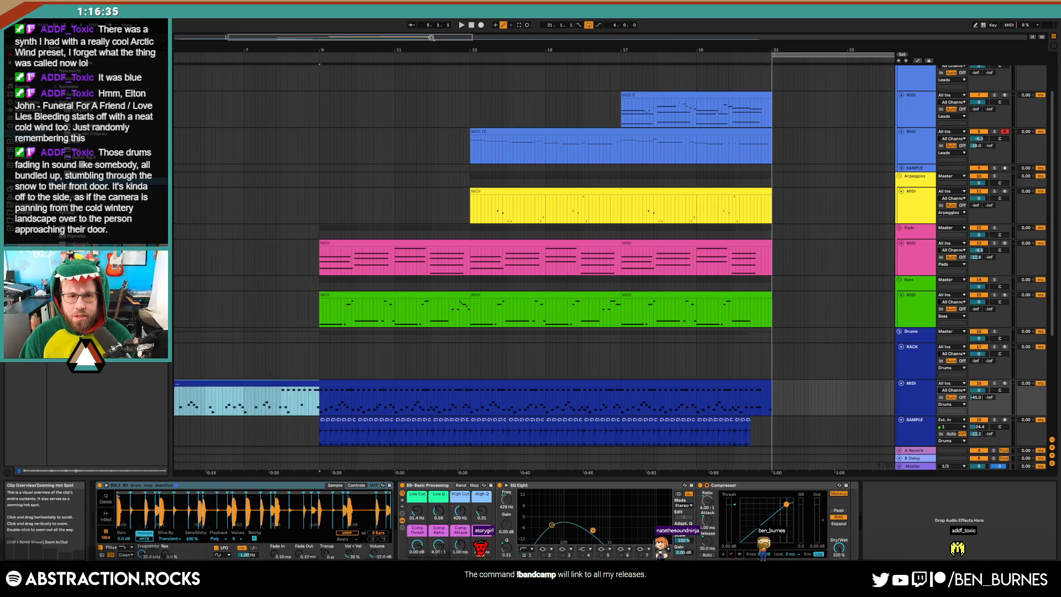
{"action": "left_click_drag", "start_coordinate": [432, 38], "coordinate": [432, 33]}
{"action": "left_click", "coordinate": [392, 382]}
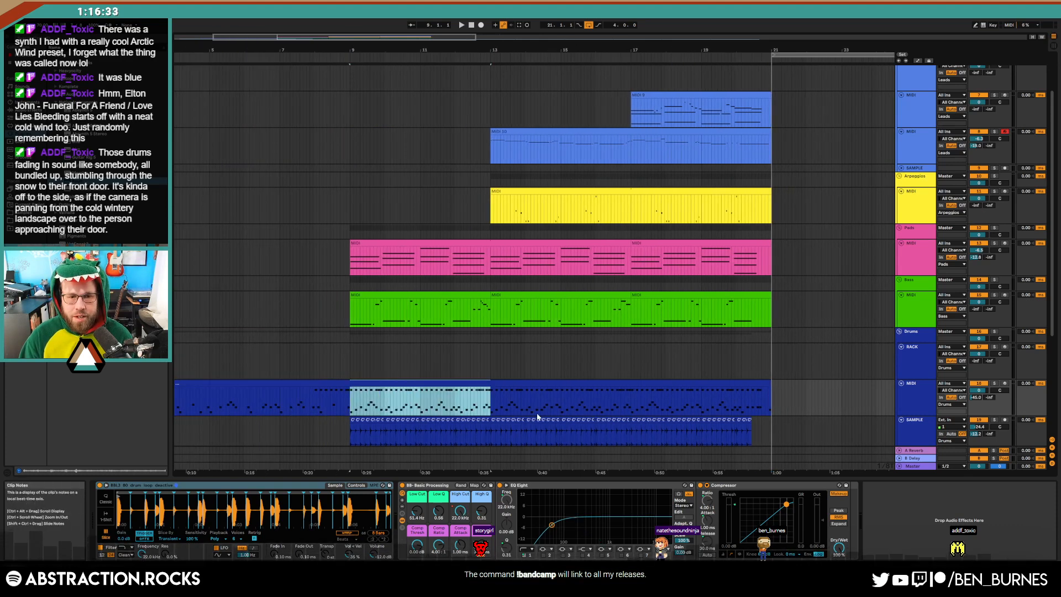
{"action": "key", "text": "ctrl+c"}
{"action": "left_click", "coordinate": [772, 392]}
{"action": "key", "text": "ctrl+v"}
{"action": "left_click", "coordinate": [736, 56]}
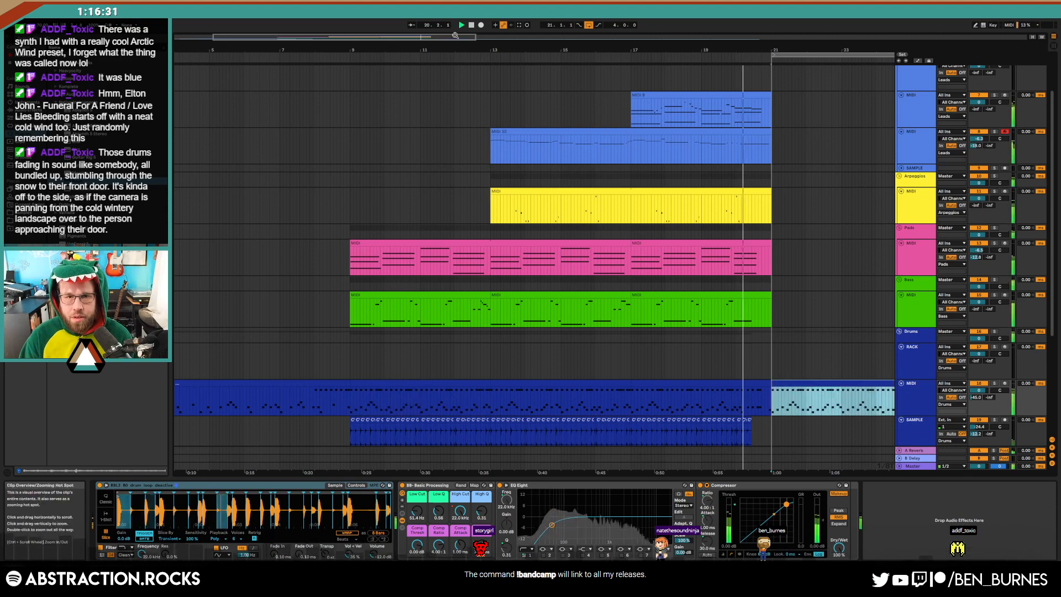
Copy the first four bars of drum sample clips from bar 9 to bar 21 on the same track
{"action": "scroll", "coordinate": [601, 337], "scroll_direction": "right", "scroll_amount": 5}
{"action": "scroll", "coordinate": [601, 336], "scroll_direction": "down", "scroll_amount": 4}
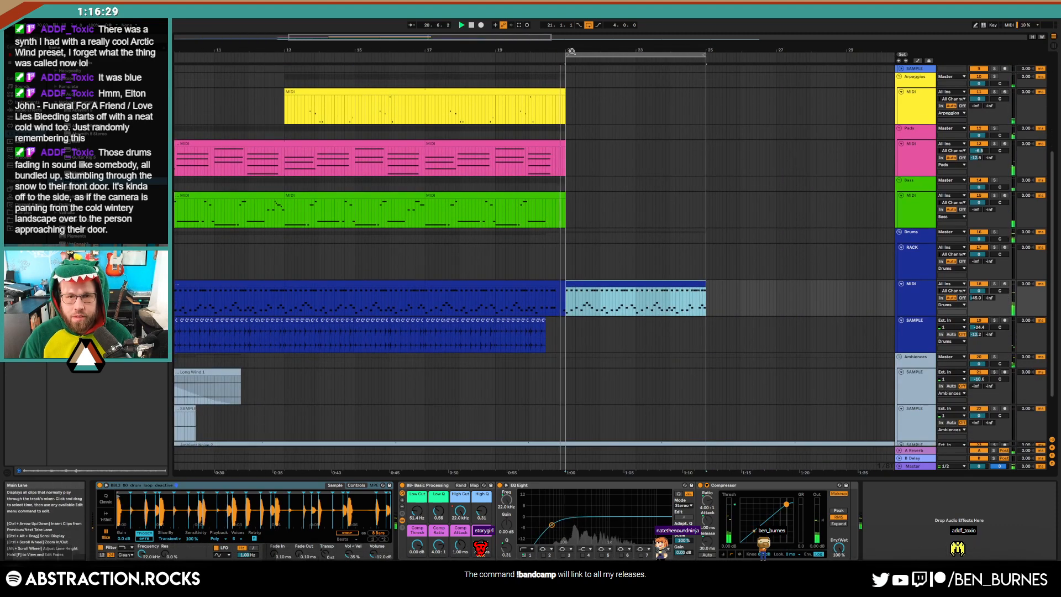
{"action": "left_click_drag", "start_coordinate": [504, 39], "coordinate": [580, 37]}
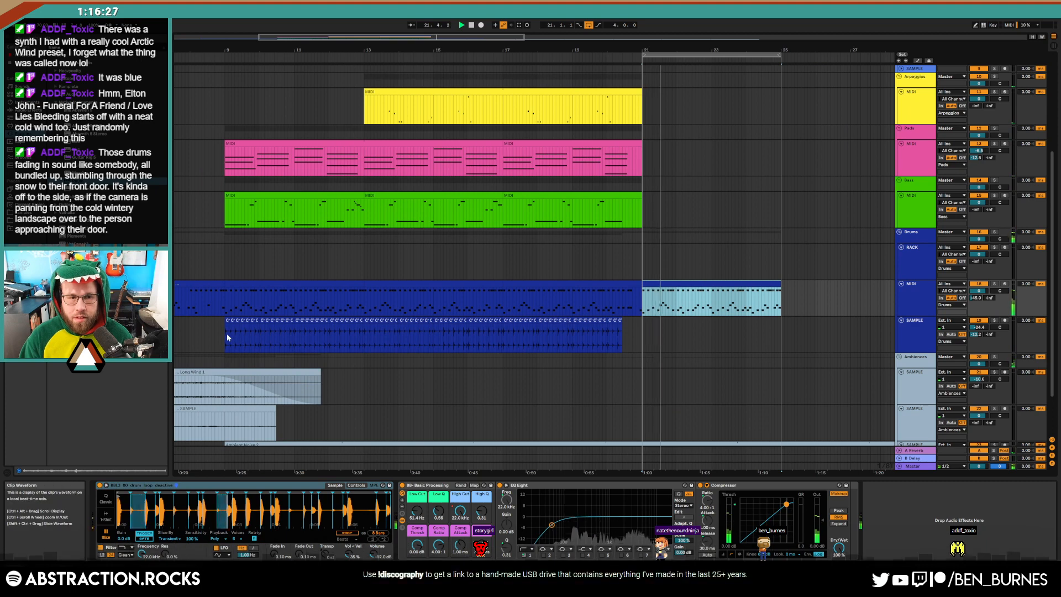
{"action": "left_click_drag", "start_coordinate": [226, 333], "coordinate": [366, 336]}
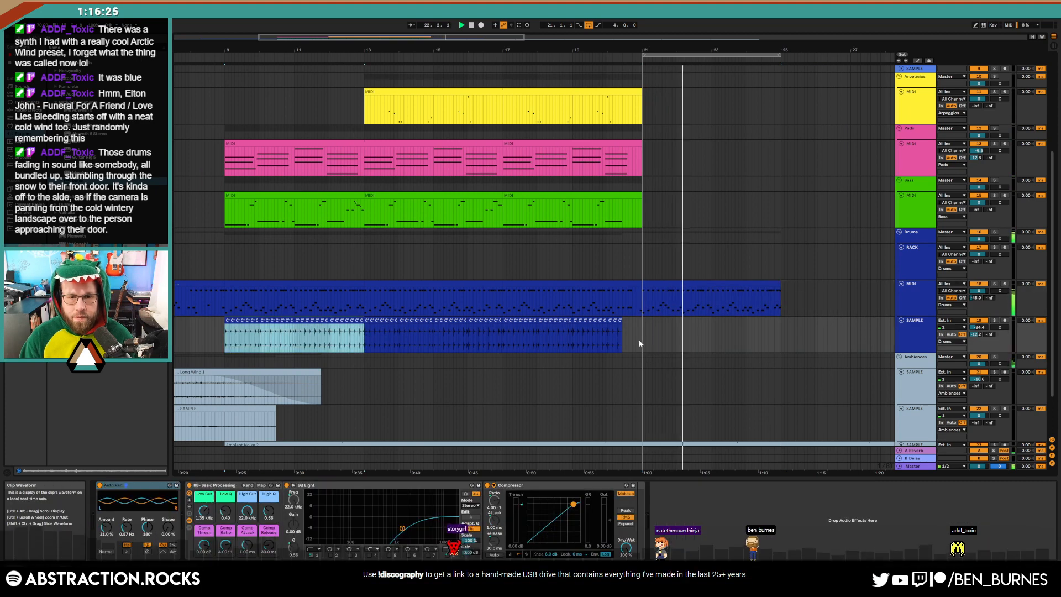
{"action": "left_click", "coordinate": [644, 326]}
{"action": "key", "text": "ctrl+v"}
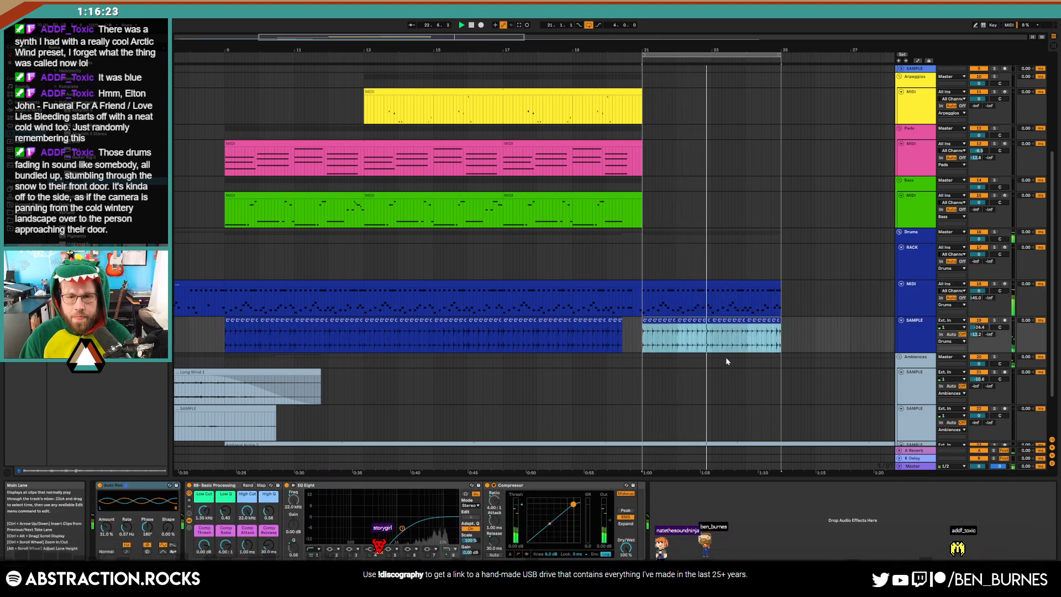
Arm the bass MIDI track and record a new four-bar bass part starting at bar 21
{"action": "scroll", "coordinate": [727, 362], "scroll_direction": "up", "scroll_amount": 3}
{"action": "scroll", "coordinate": [730, 370], "scroll_direction": "up", "scroll_amount": 5}
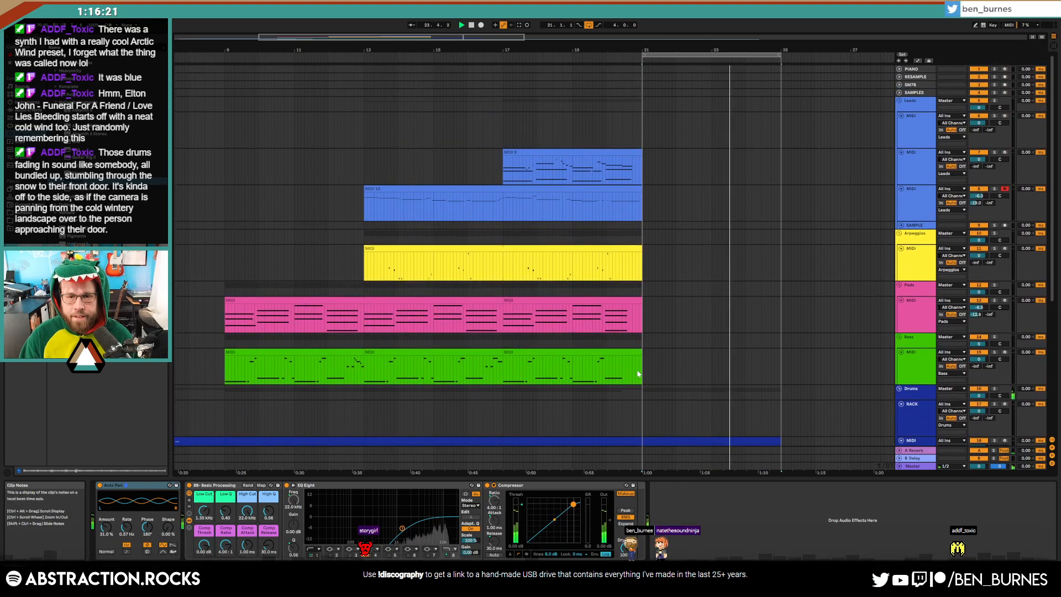
{"action": "left_click", "coordinate": [643, 363]}
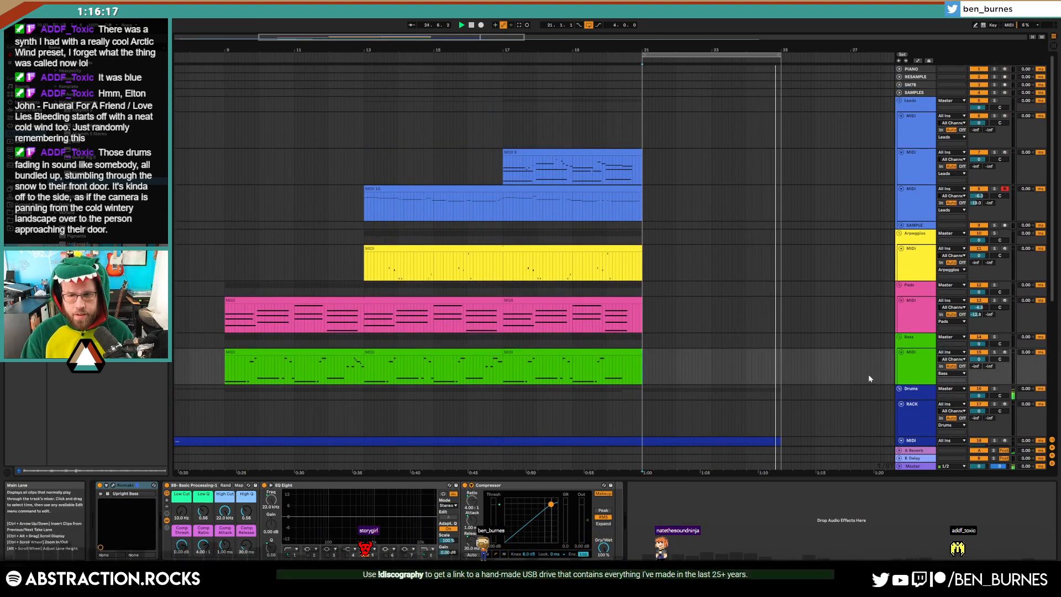
{"action": "left_click", "coordinate": [1005, 352]}
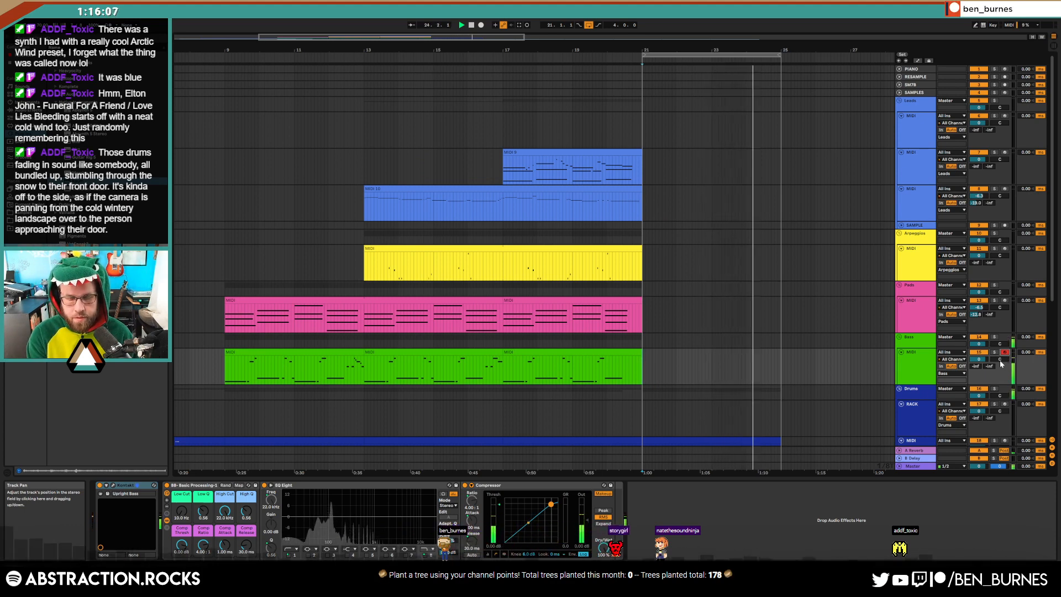
{"action": "key", "text": "F9"}
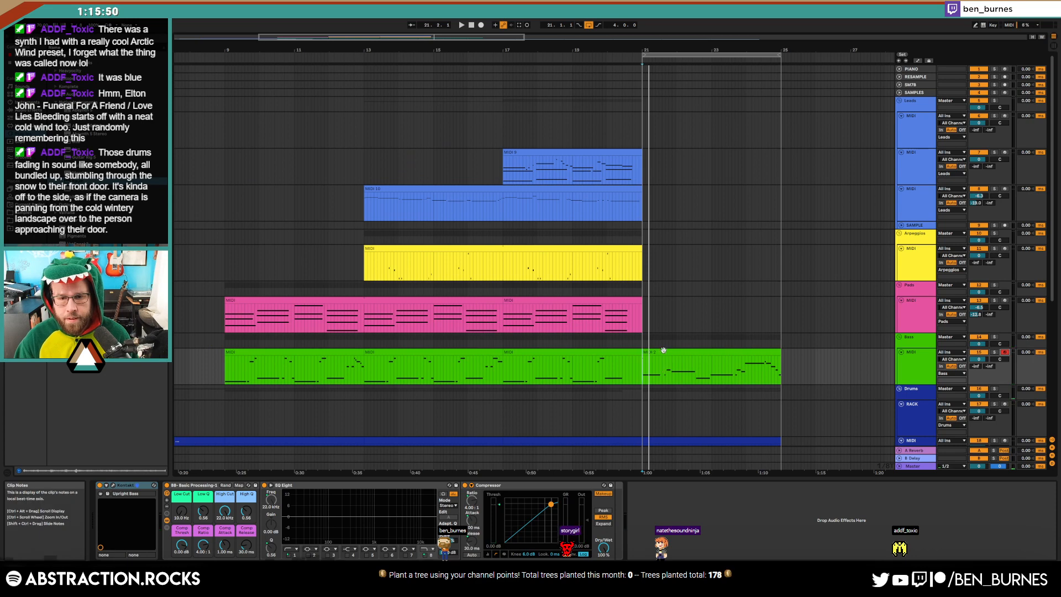
Delete the stray A#2 at the start of the new bass clip and align the first C2 with the clip start
{"action": "double_click", "coordinate": [663, 352]}
{"action": "left_click_drag", "start_coordinate": [266, 432], "coordinate": [213, 403]}
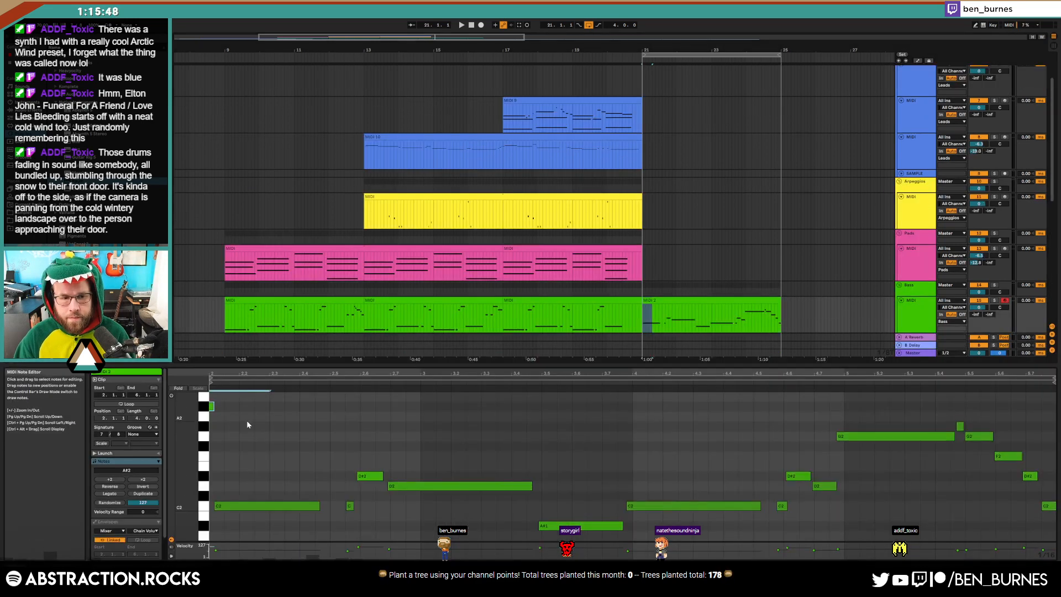
{"action": "key", "text": "Delete"}
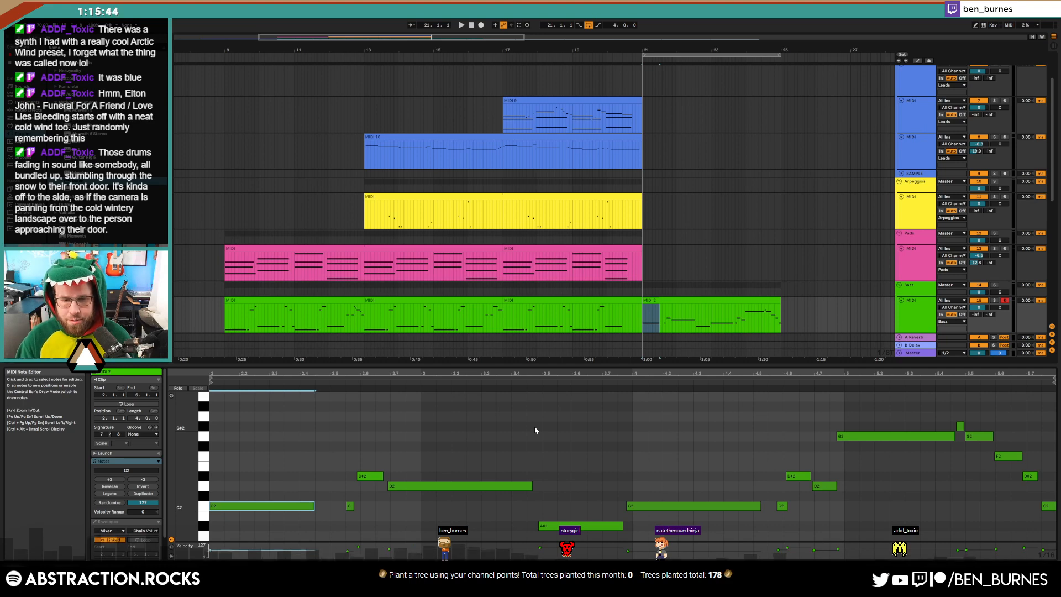
{"action": "key", "text": "shift+Tab"}
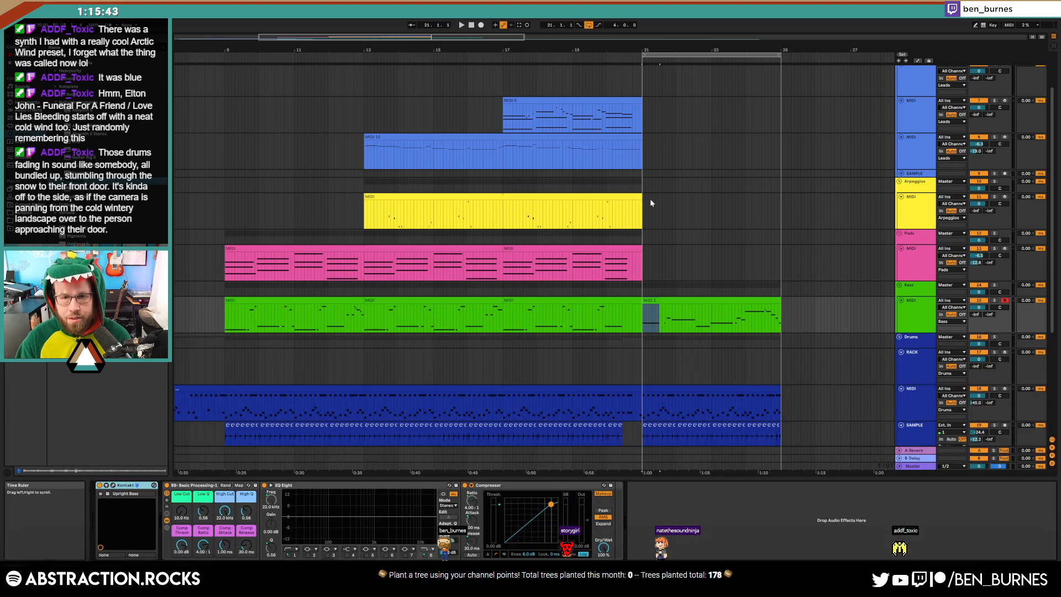
Arm the lead MIDI track that holds the clip at bar 17 for recording from bar 21
{"action": "left_click", "coordinate": [643, 279]}
{"action": "left_click", "coordinate": [716, 118]}
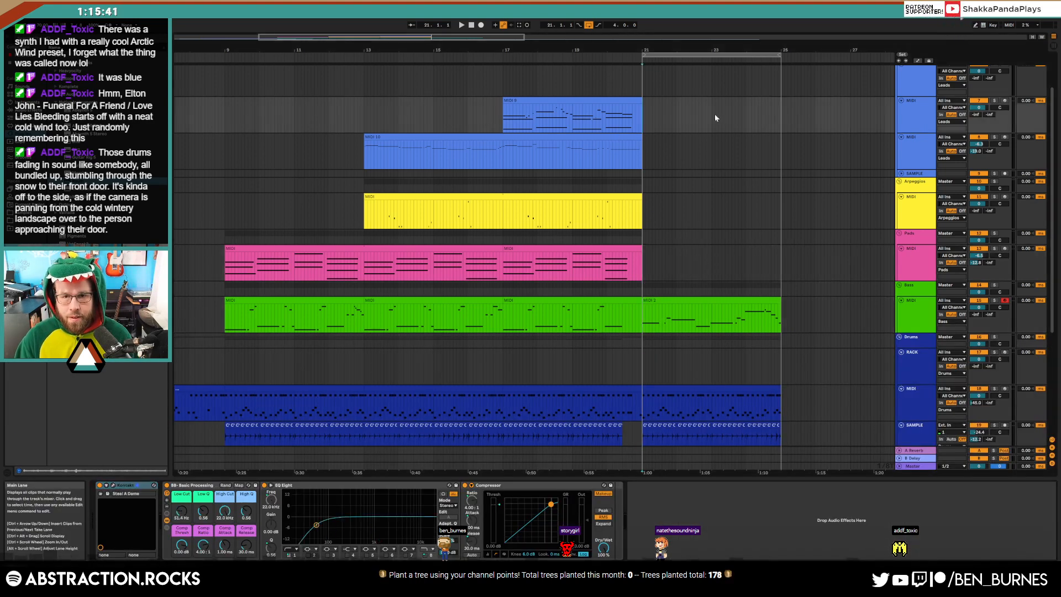
{"action": "left_click", "coordinate": [1005, 101]}
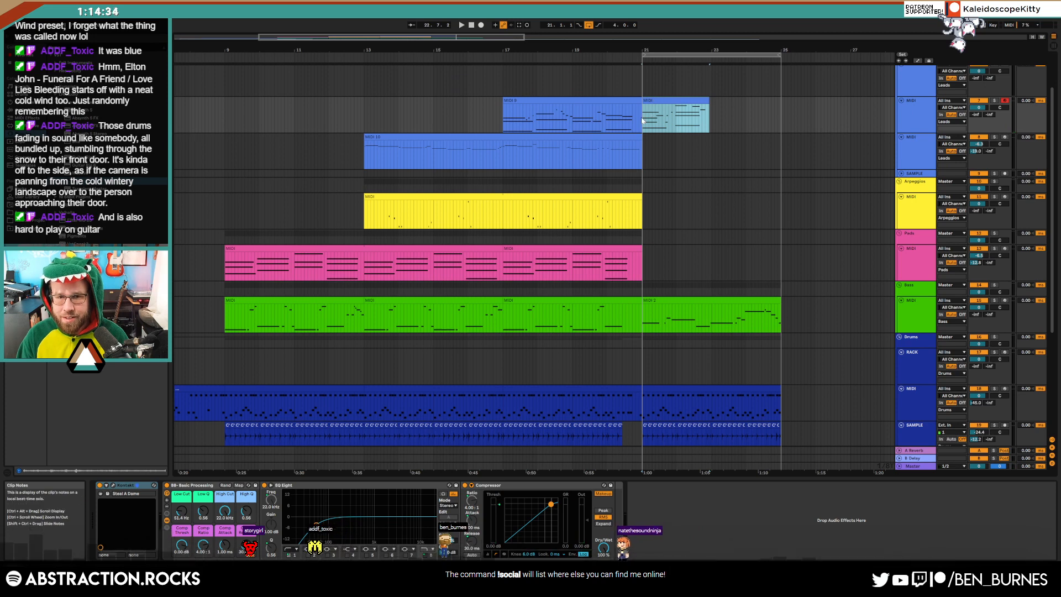
Delete the two-bar take at bar 21 on the armed lead track and play back the section
{"action": "key", "text": "ctrl+shift+c"}
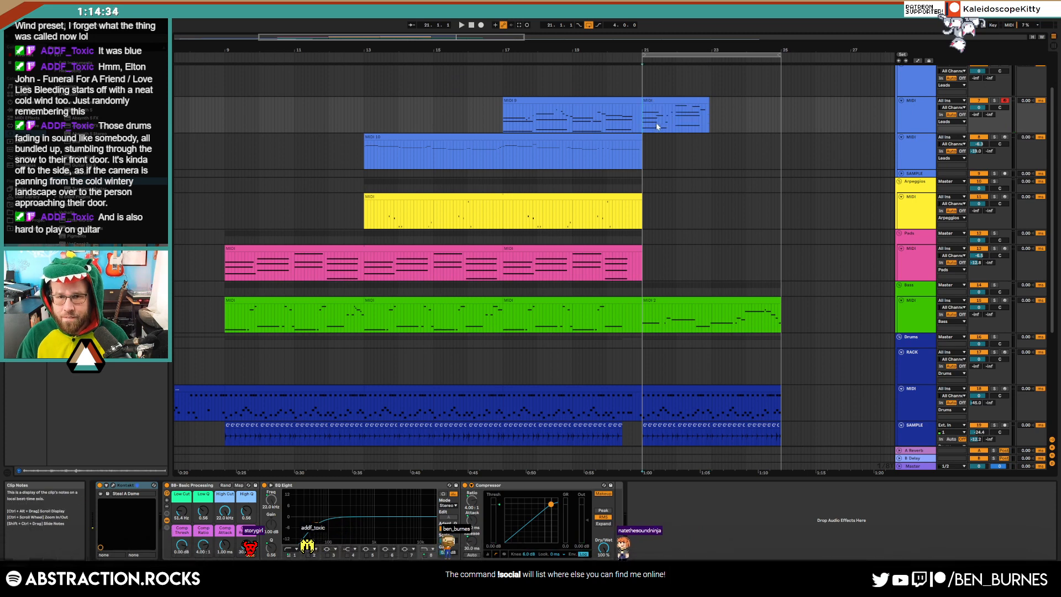
{"action": "left_click", "coordinate": [658, 99]}
{"action": "key", "text": "Delete"}
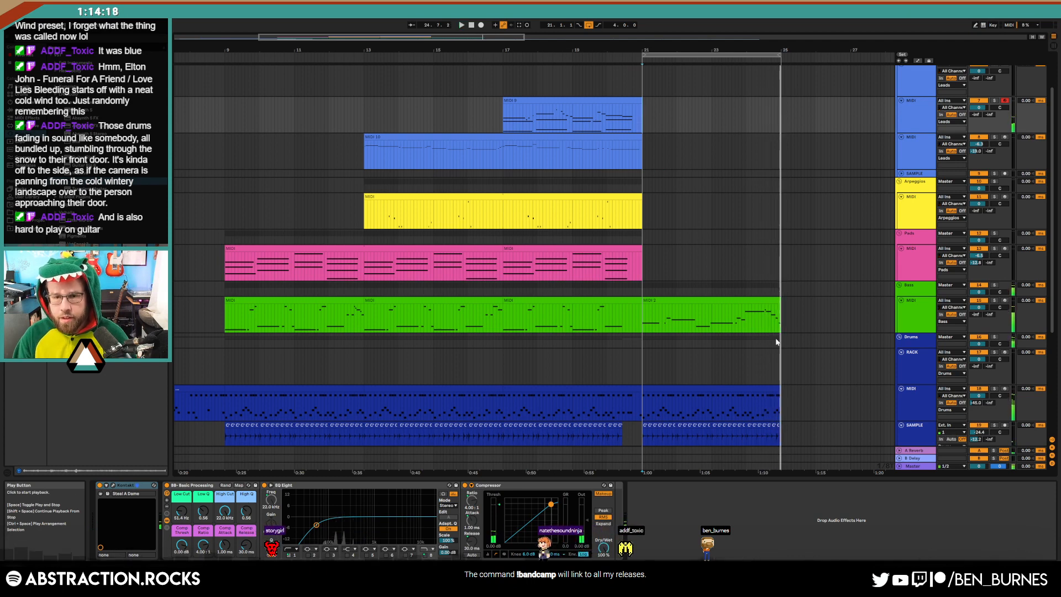
{"action": "left_click", "coordinate": [744, 300]}
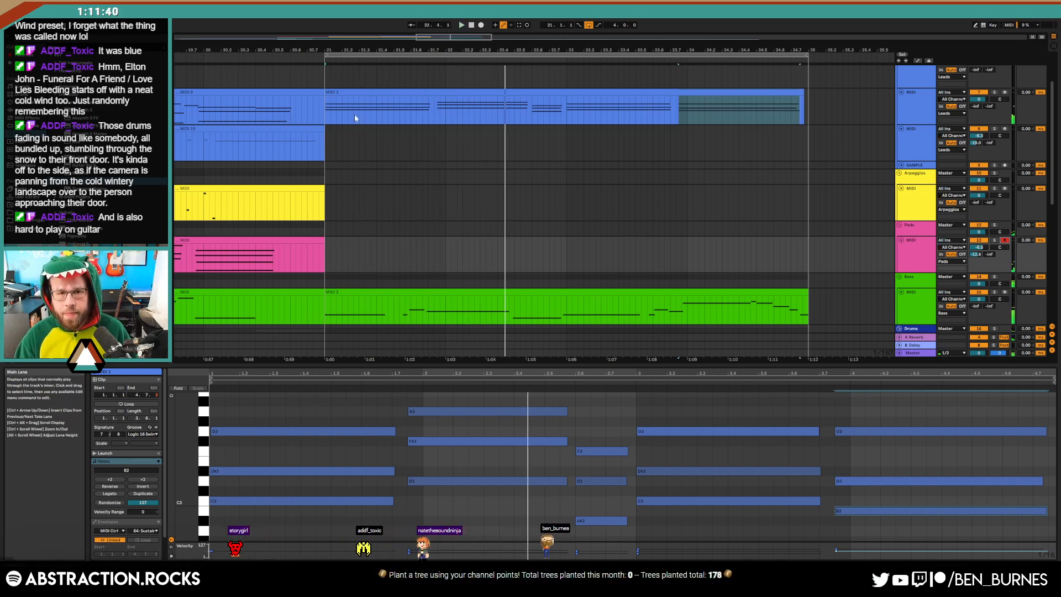
Arm the lead track below the bar 21 chord clip and play the section to try out a part
{"action": "key", "text": "space"}
{"action": "left_click", "coordinate": [334, 193]}
{"action": "left_click", "coordinate": [319, 148]}
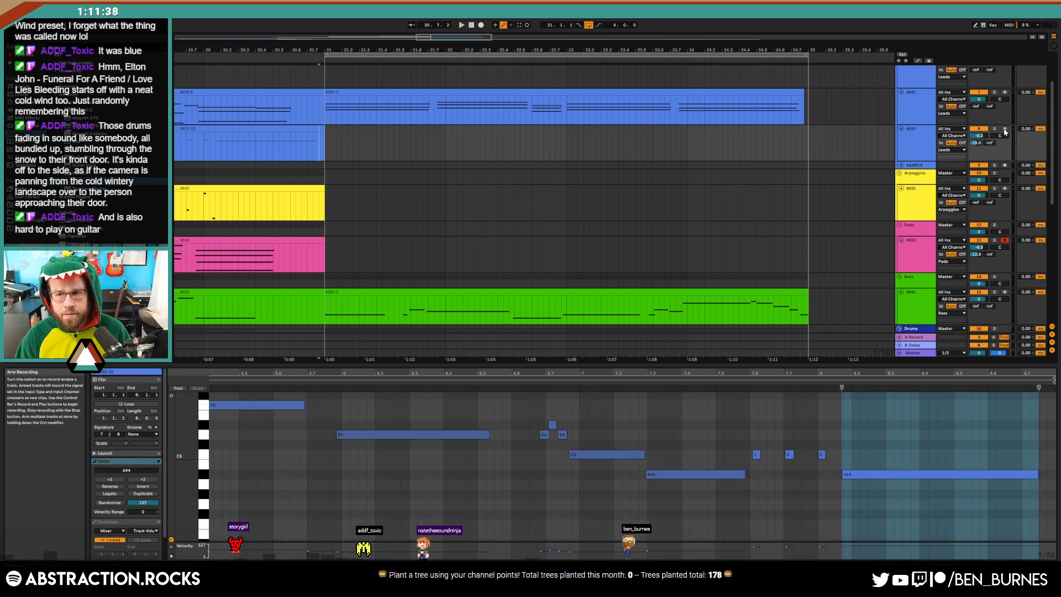
{"action": "key", "text": "space"}
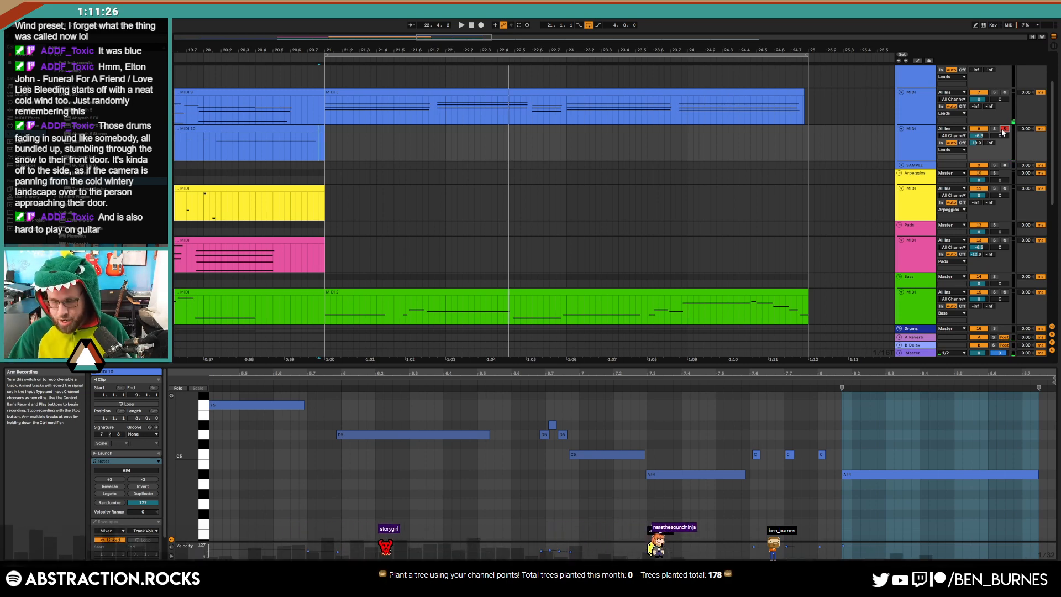
{"action": "key", "text": "space"}
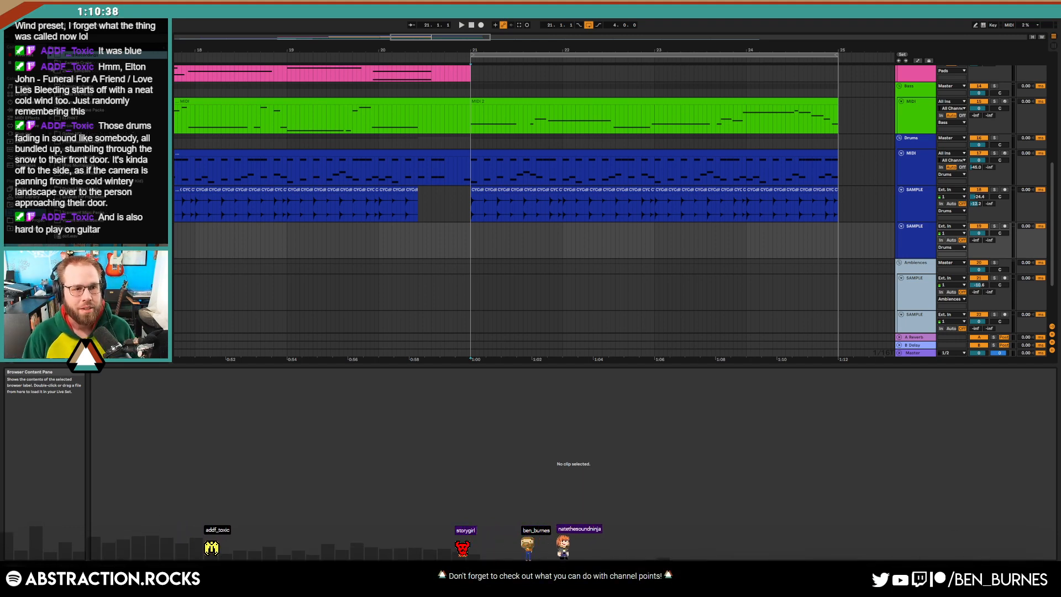
Find a ride2 overhead sample in the drum sample library and place it at bar 21 on the empty drum sample track
{"action": "left_click", "coordinate": [52, 95]}
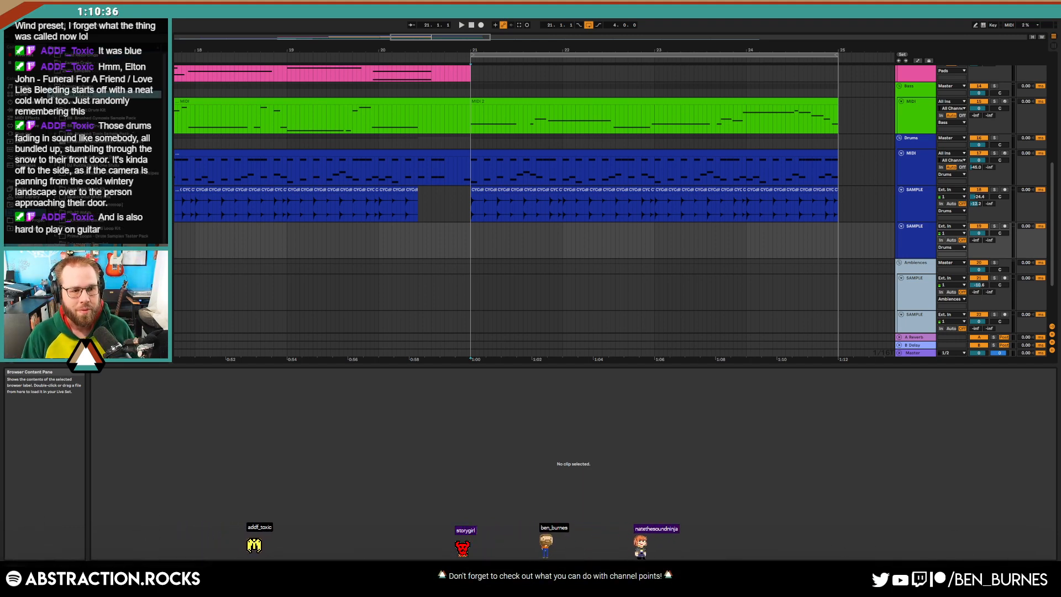
{"action": "left_click", "coordinate": [71, 244]}
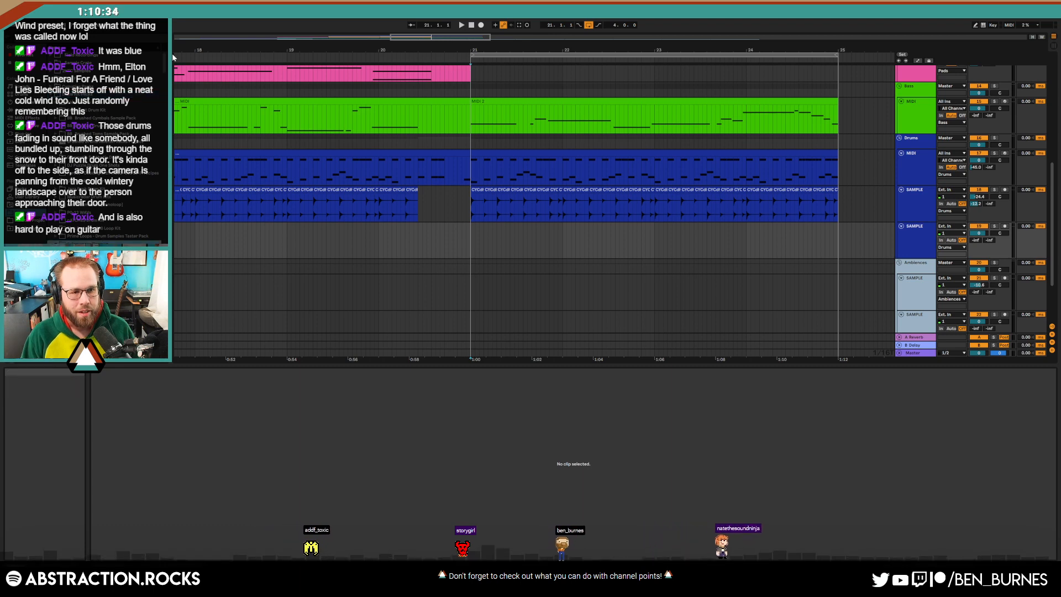
{"action": "scroll", "coordinate": [121, 166], "scroll_direction": "down", "scroll_amount": 10}
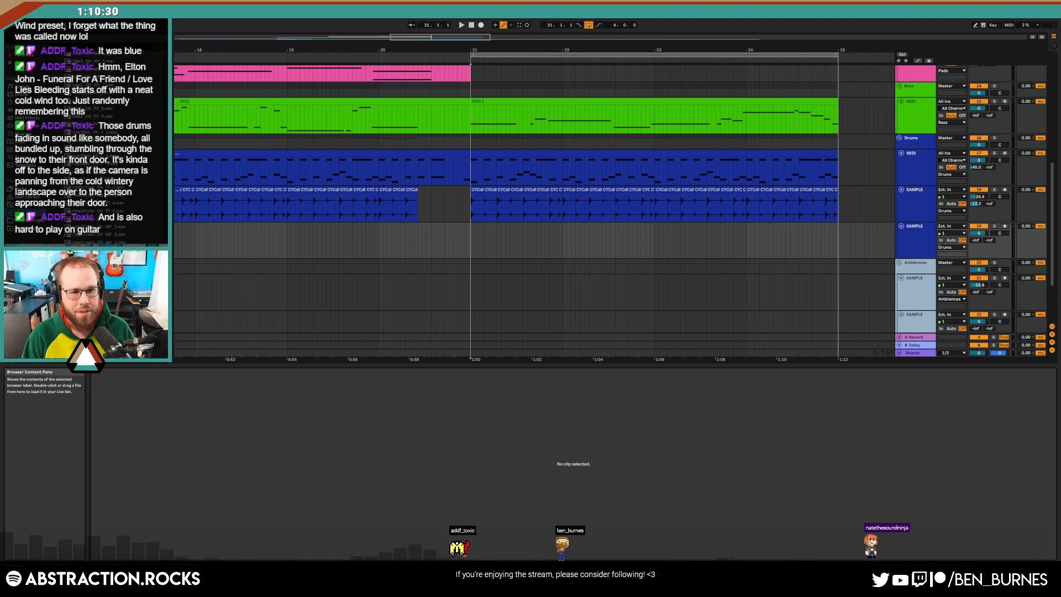
{"action": "left_click_drag", "start_coordinate": [99, 174], "coordinate": [477, 226]}
Trim the ride sample clip's start to the first transient of its waveform
{"action": "left_click_drag", "start_coordinate": [177, 446], "coordinate": [1016, 420]}
{"action": "left_click_drag", "start_coordinate": [262, 390], "coordinate": [387, 391]}
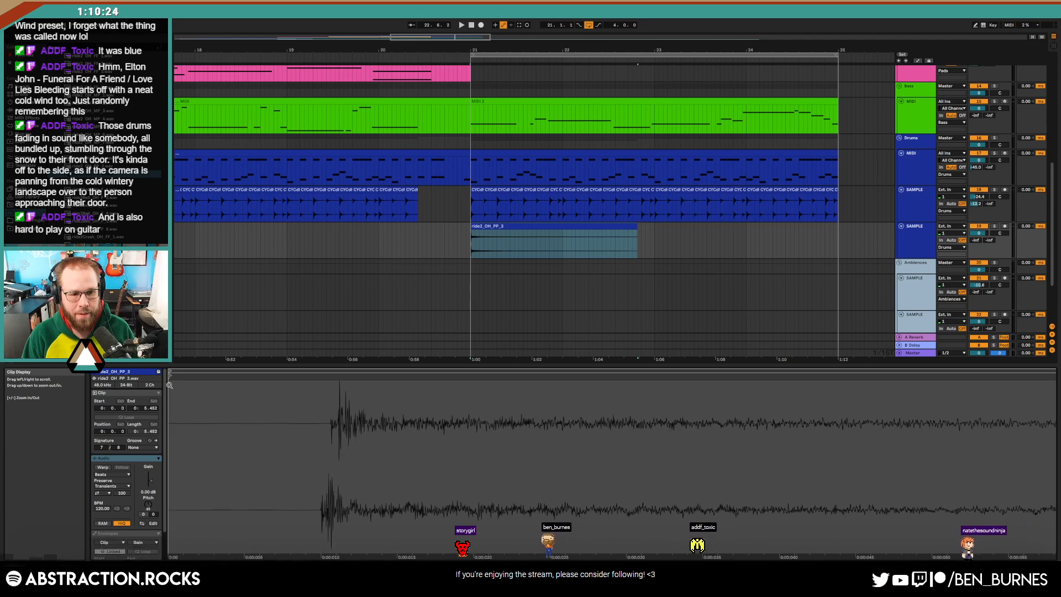
{"action": "left_click_drag", "start_coordinate": [170, 376], "coordinate": [314, 402]}
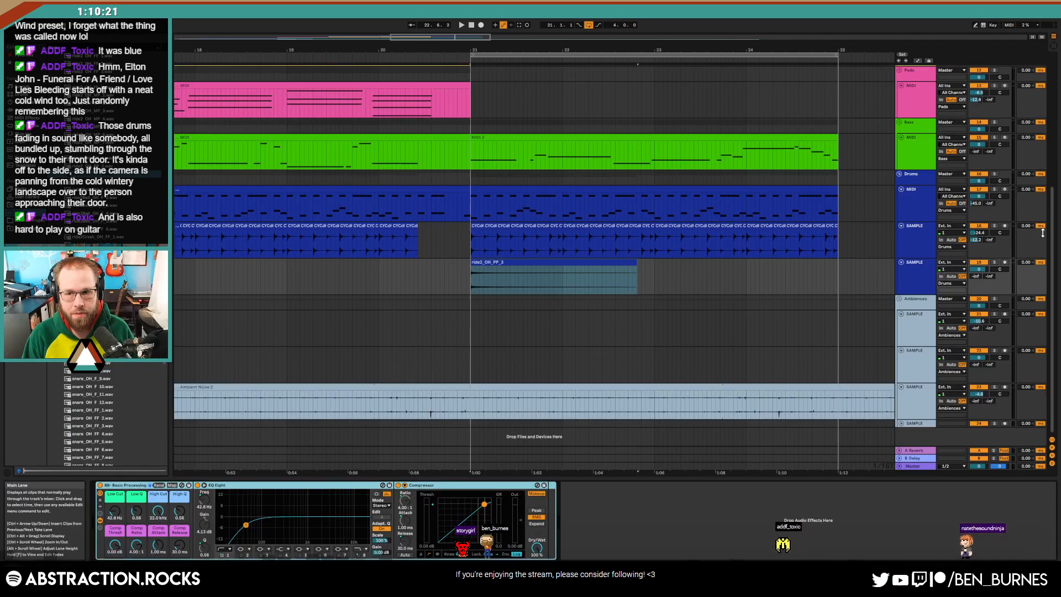
{"action": "left_click", "coordinate": [520, 295]}
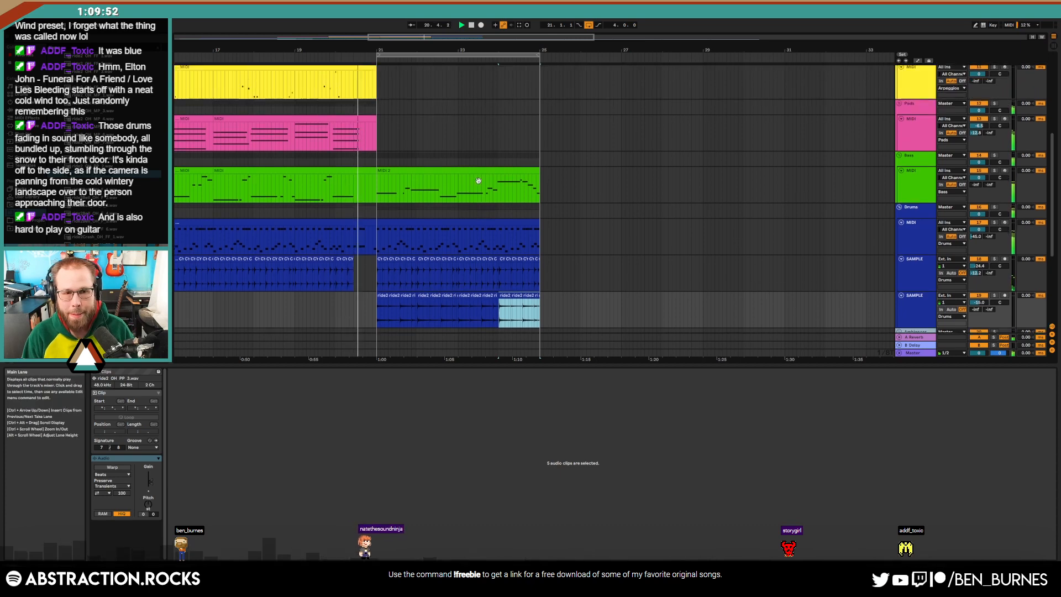
Lower the volume of the ride sample track while the section at bar 21 plays back
{"action": "scroll", "coordinate": [479, 181], "scroll_direction": "up", "scroll_amount": 2}
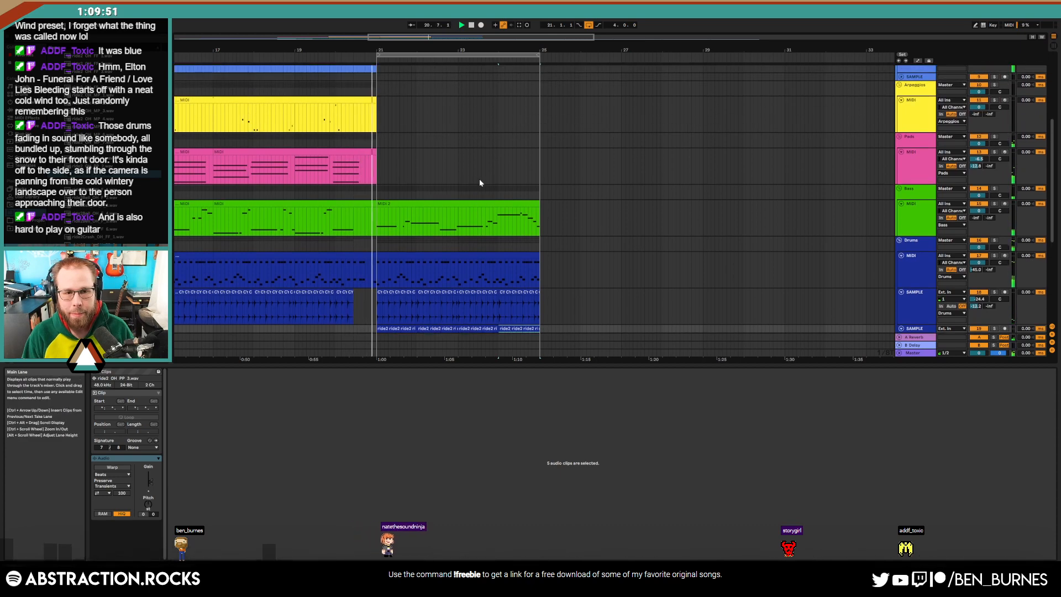
{"action": "scroll", "coordinate": [480, 182], "scroll_direction": "down", "scroll_amount": 3}
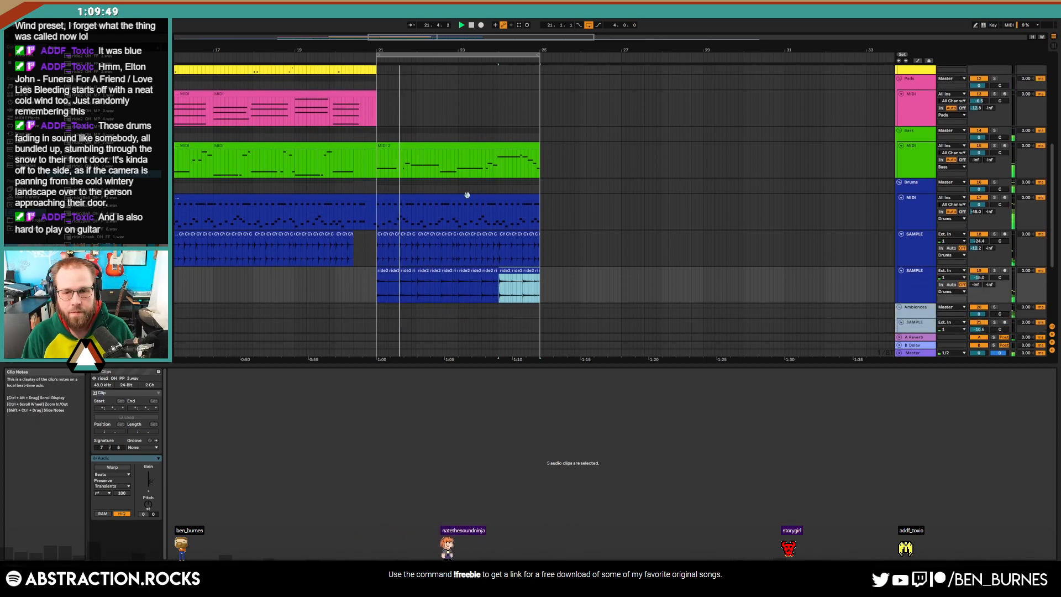
{"action": "left_click_drag", "start_coordinate": [978, 277], "coordinate": [979, 283]}
Arm the lead track holding the bar 21 chord clip, and switch recording arm back to the lead track below it
{"action": "scroll", "coordinate": [483, 126], "scroll_direction": "up", "scroll_amount": 7}
{"action": "left_click", "coordinate": [490, 108]}
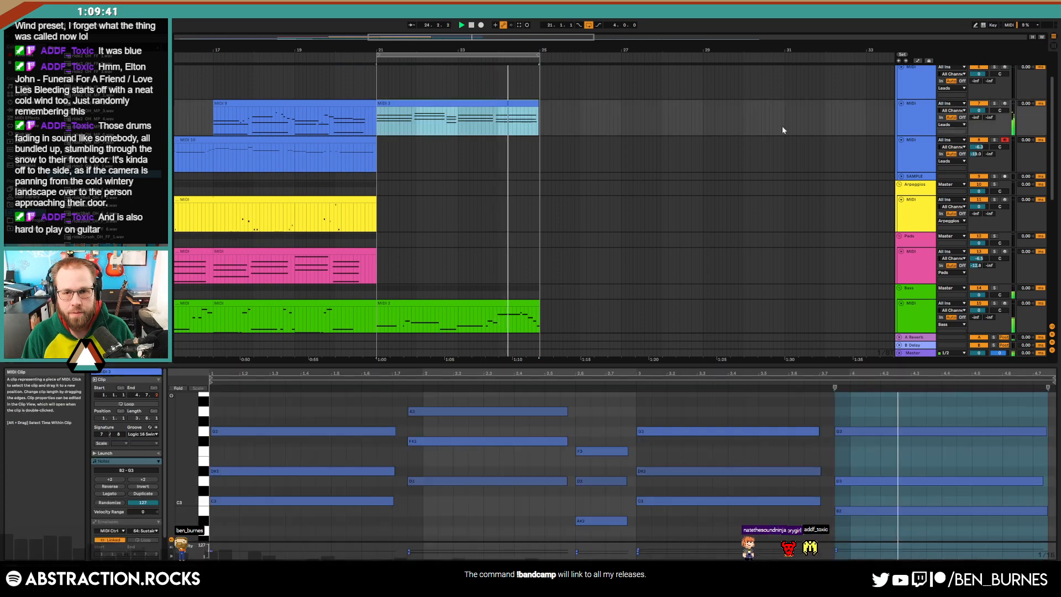
{"action": "left_click", "coordinate": [1005, 104]}
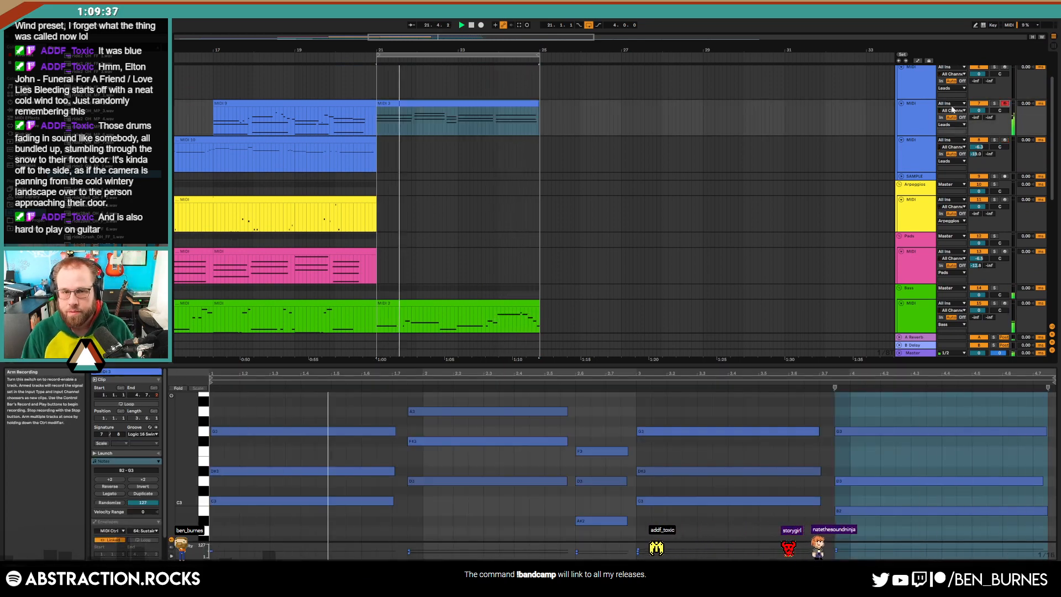
{"action": "left_click", "coordinate": [1005, 140]}
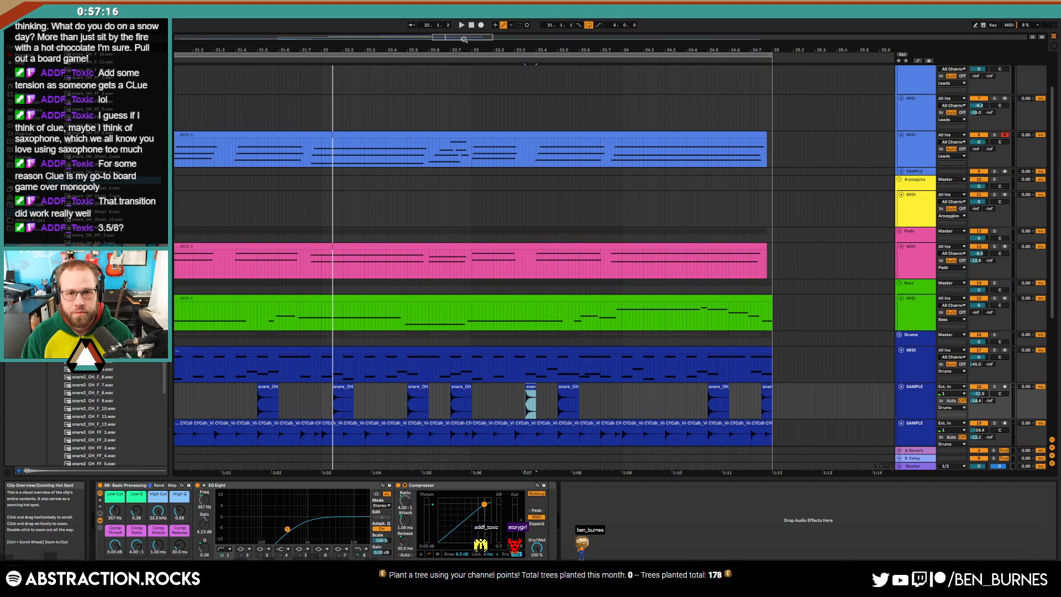
Find the SAX track inside Void.als in the Void Project and import it below the lead track holding the bar 21 chord clip
{"action": "left_click_drag", "start_coordinate": [465, 47], "coordinate": [464, 40]}
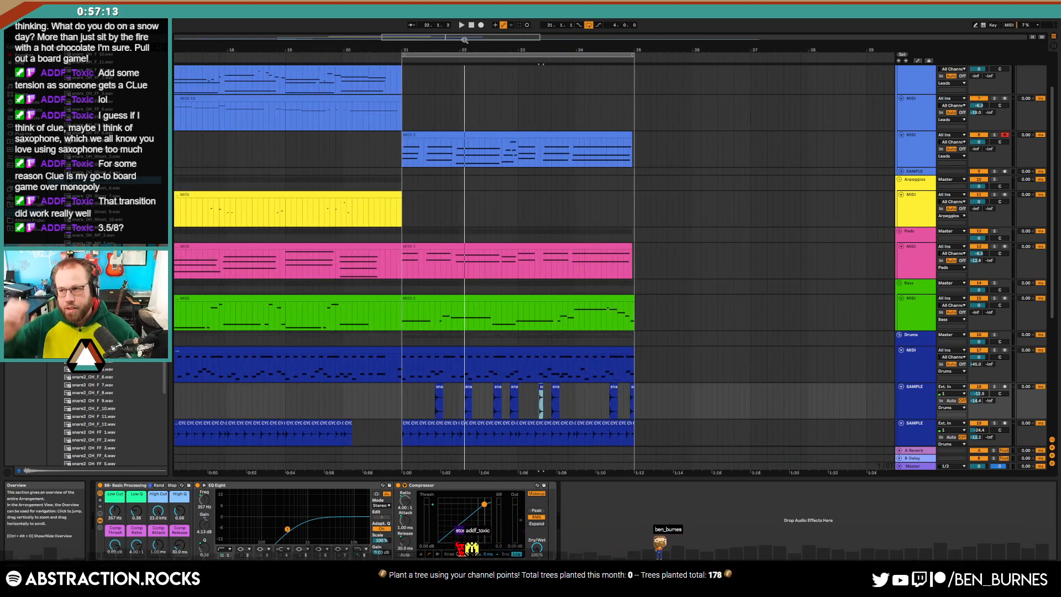
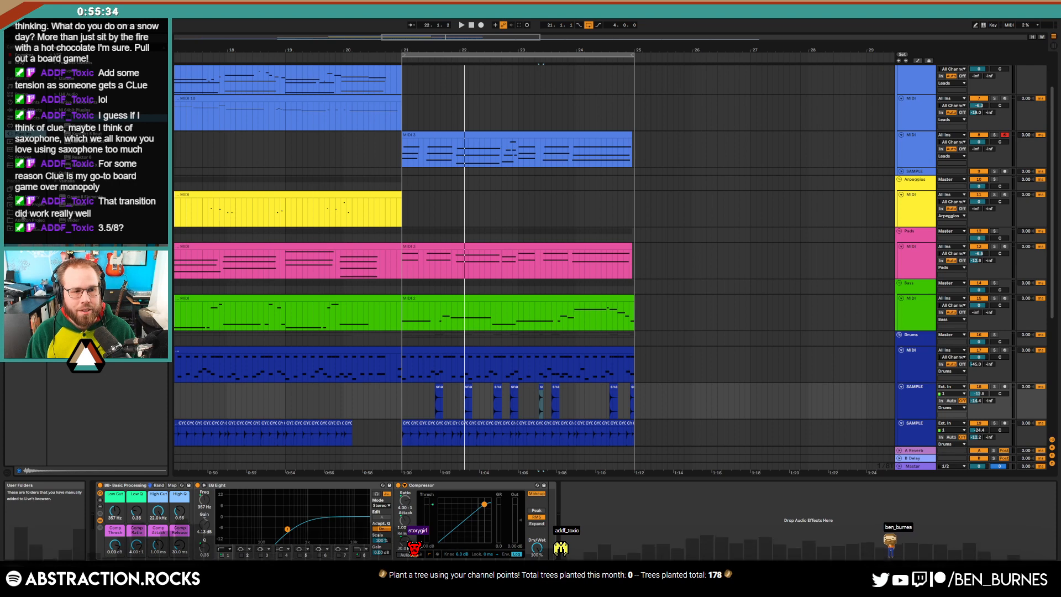
{"action": "scroll", "coordinate": [83, 276], "scroll_direction": "up", "scroll_amount": 5}
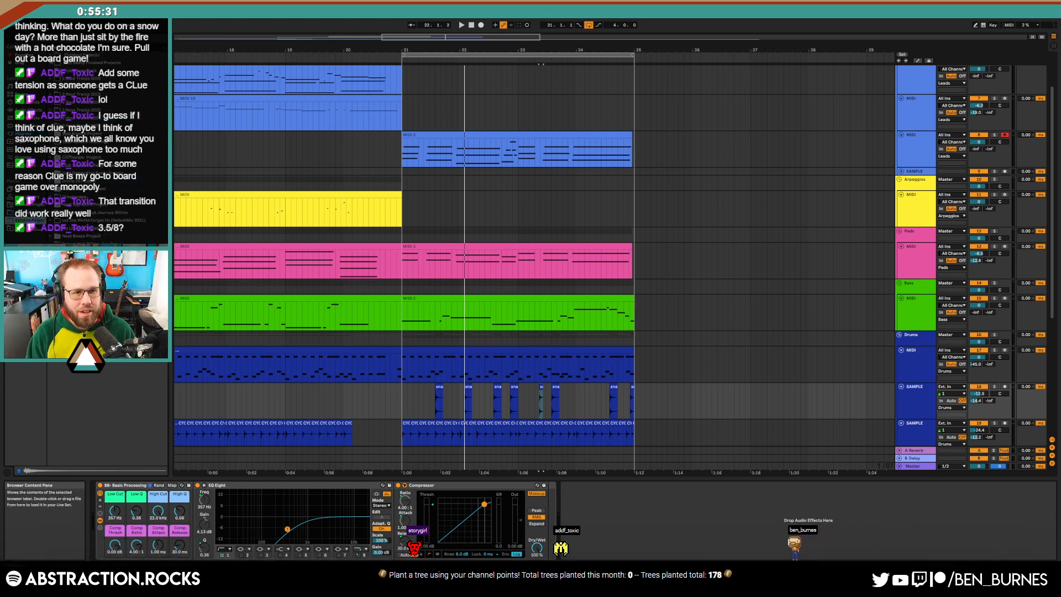
{"action": "left_click", "coordinate": [51, 55]}
{"action": "scroll", "coordinate": [83, 414], "scroll_direction": "down", "scroll_amount": 5}
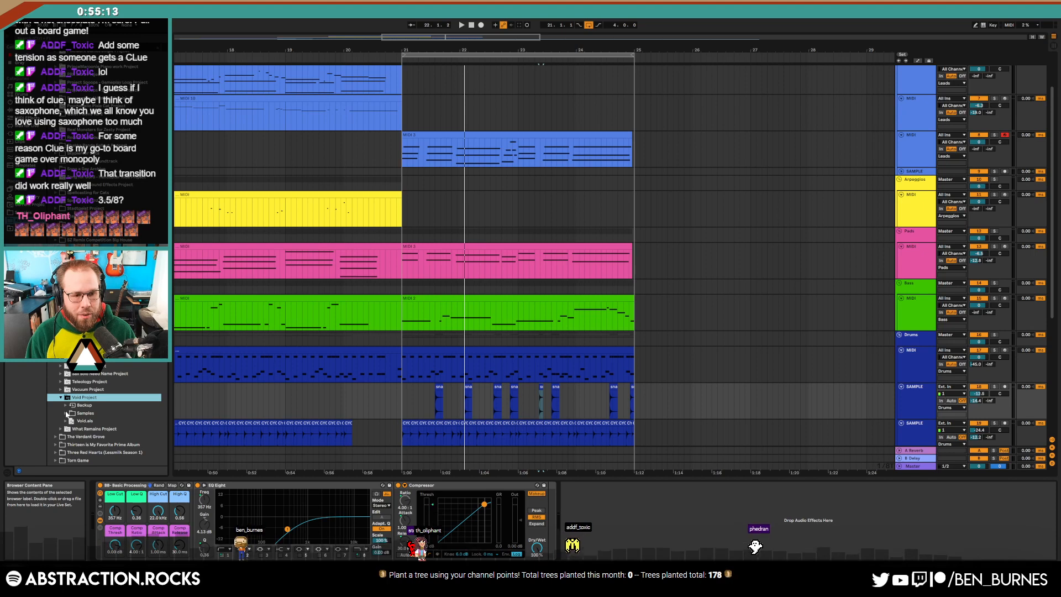
{"action": "left_click", "coordinate": [65, 421]}
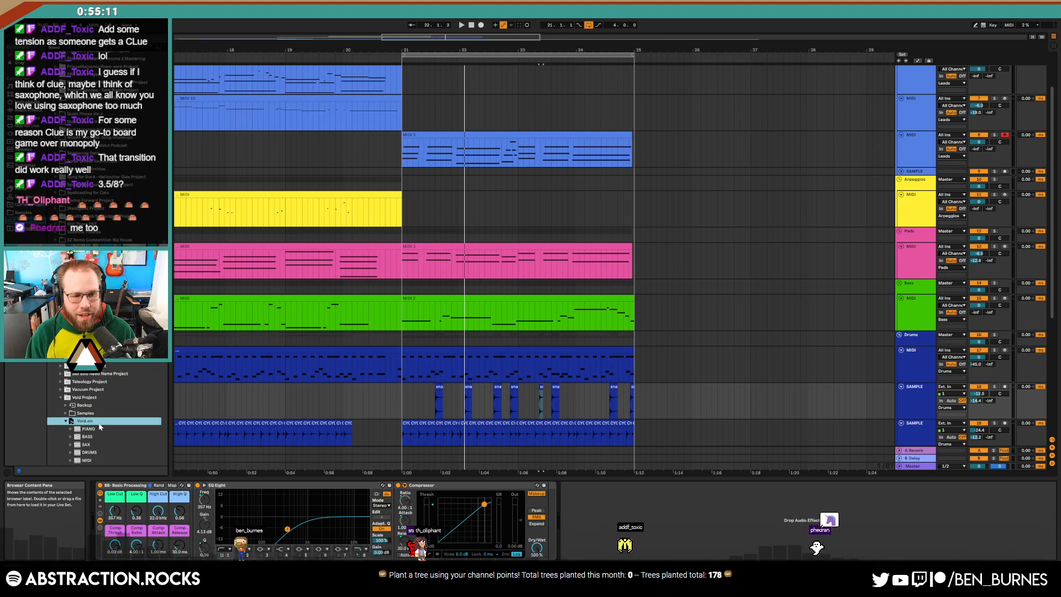
{"action": "scroll", "coordinate": [84, 421], "scroll_direction": "down", "scroll_amount": 1}
{"action": "left_click", "coordinate": [86, 411]}
{"action": "left_click_drag", "start_coordinate": [914, 210], "coordinate": [916, 184]}
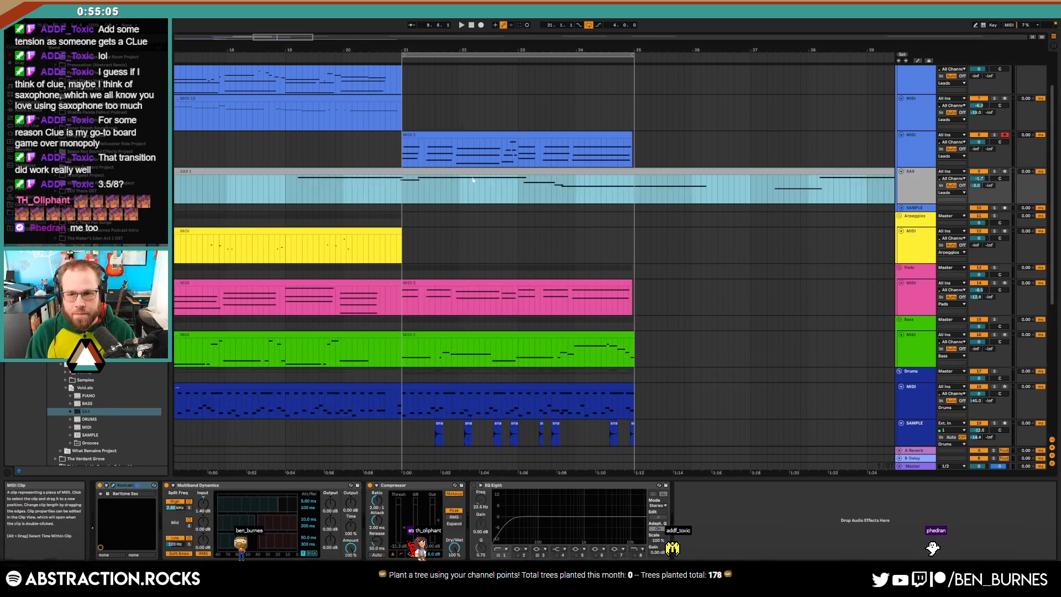
Clear the imported clip from the SAX track and arm that track for recording over the bar 21 section
{"action": "left_click", "coordinate": [1005, 172]}
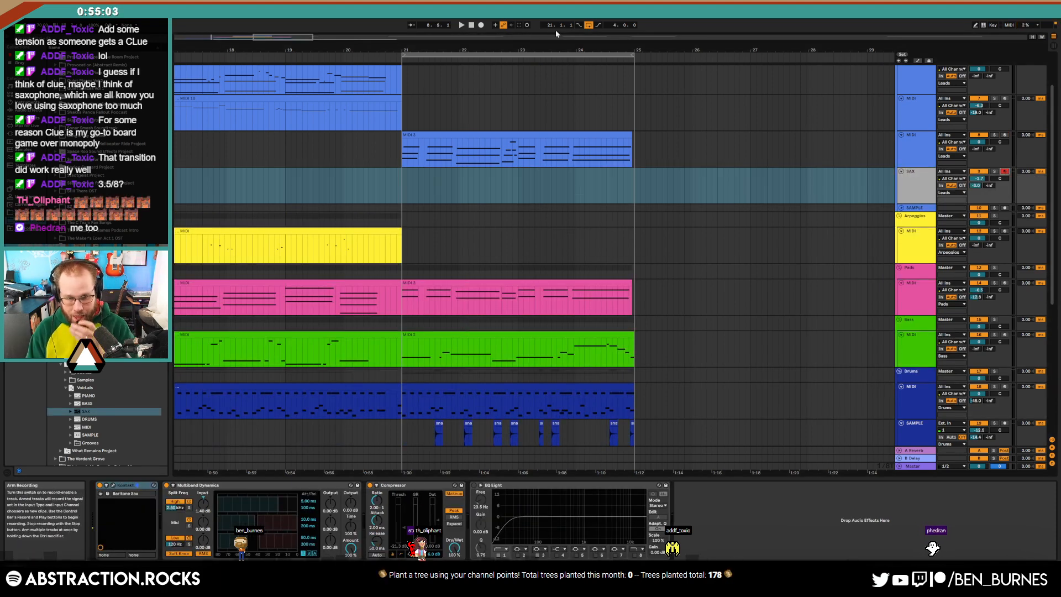
{"action": "left_click", "coordinate": [306, 56]}
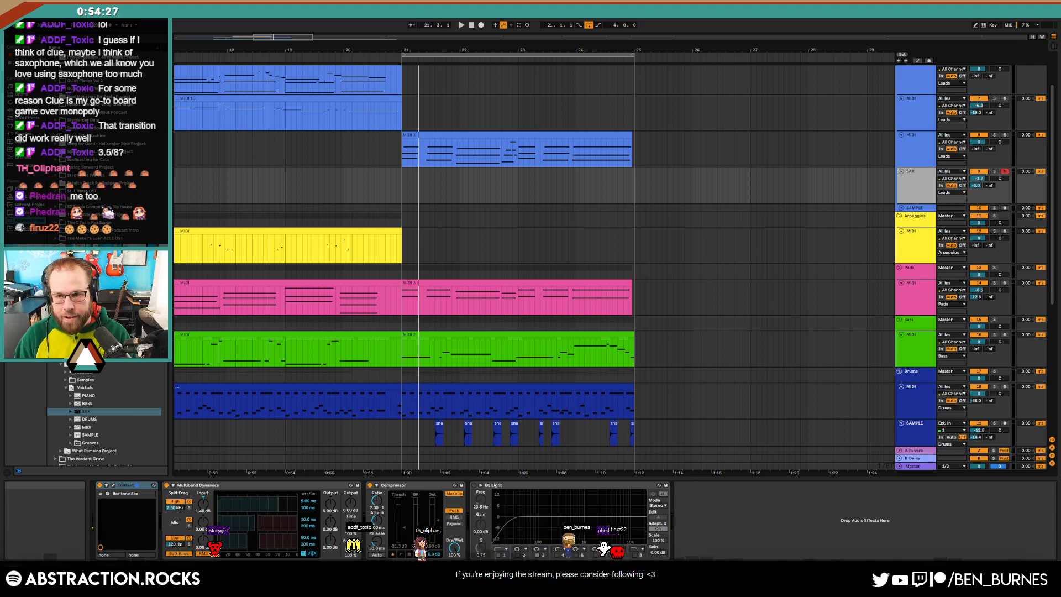
{"action": "left_click", "coordinate": [425, 190]}
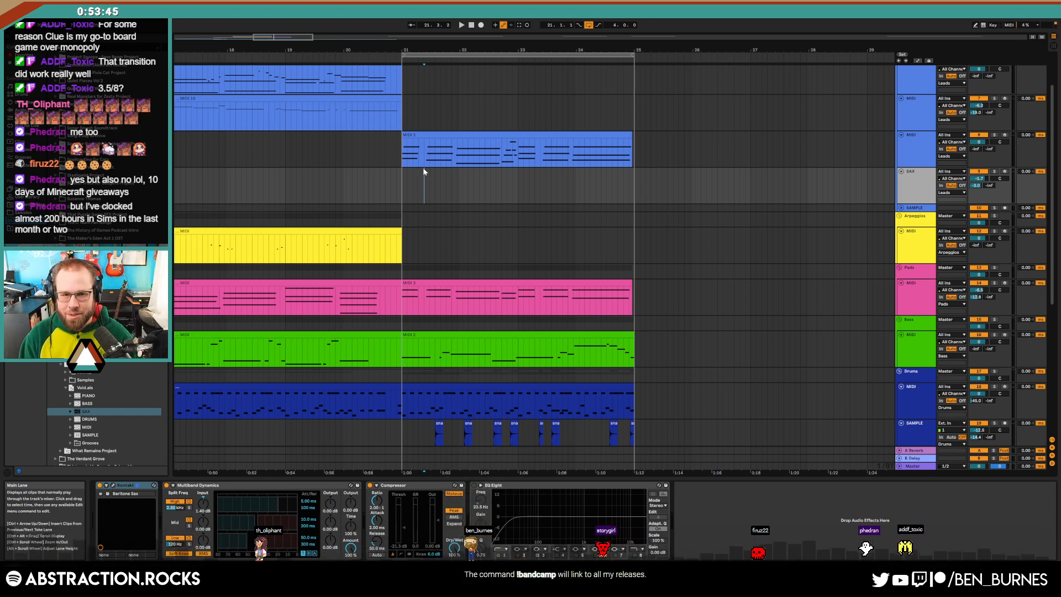
Play the arrangement from the beginning into the bar 21 section, inspect the bass clip's notes, and arm the SAX track
{"action": "scroll", "coordinate": [448, 243], "scroll_direction": "up", "scroll_amount": 3}
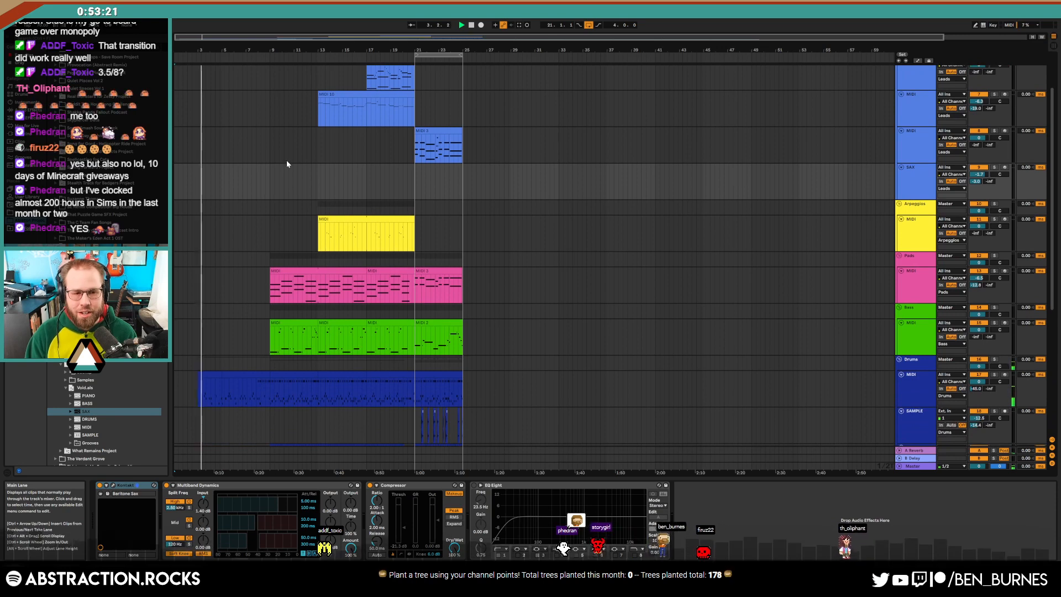
{"action": "scroll", "coordinate": [287, 161], "scroll_direction": "down", "scroll_amount": 3}
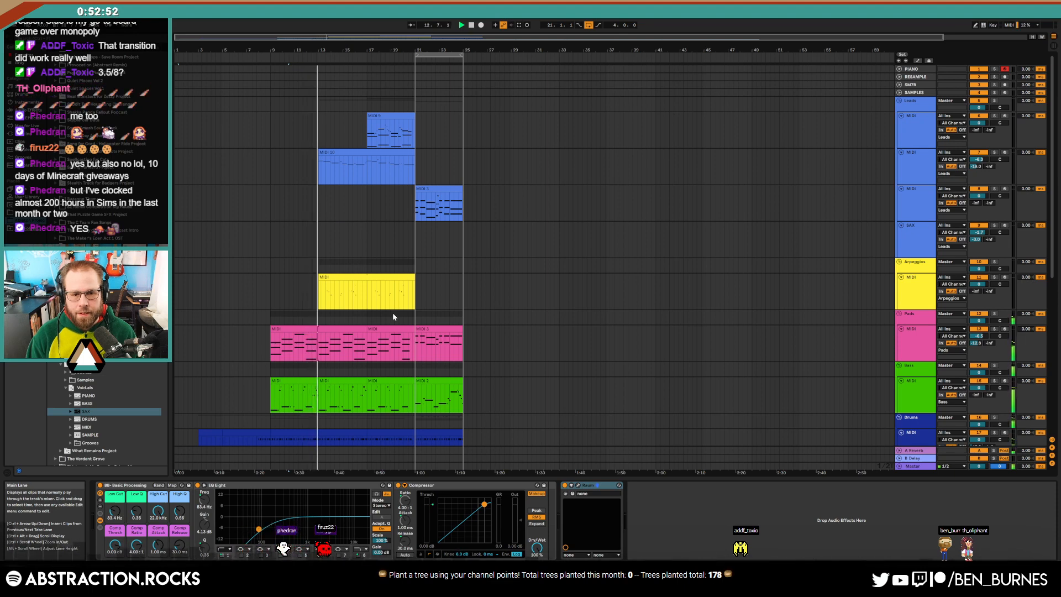
{"action": "double_click", "coordinate": [354, 153]}
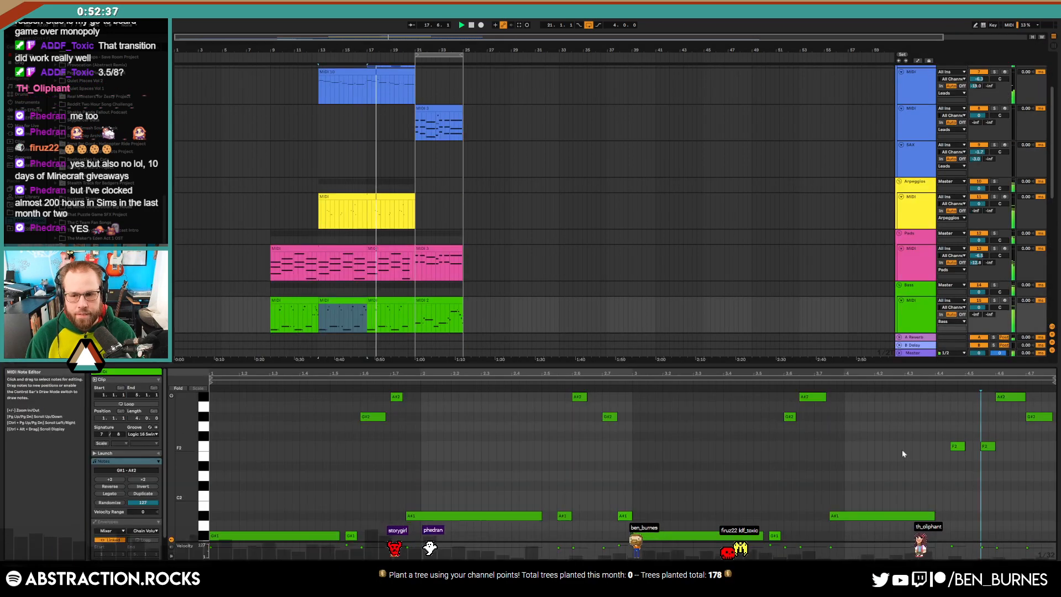
{"action": "key", "text": "shift+Tab"}
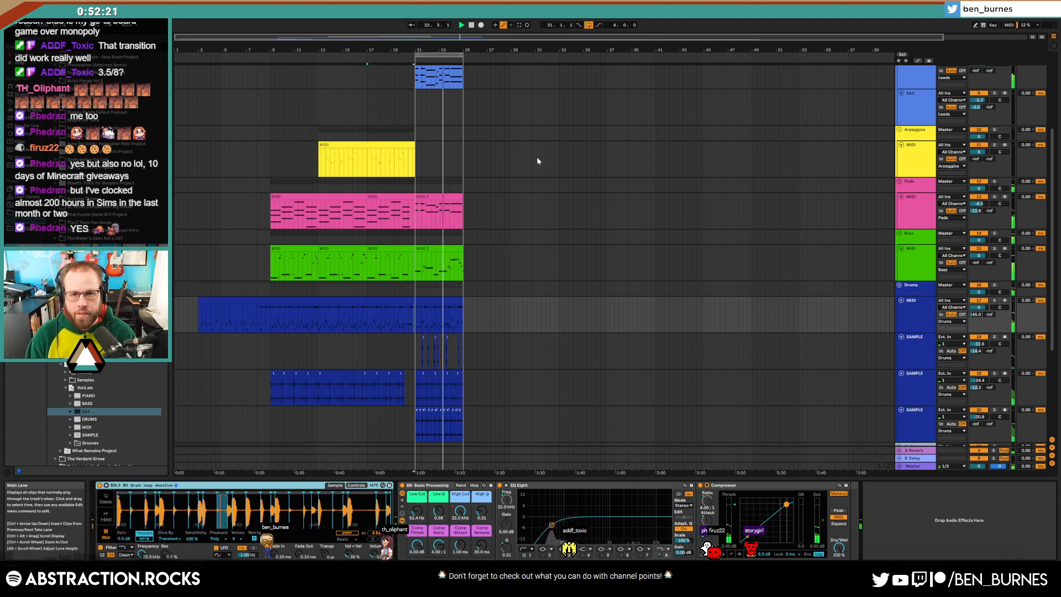
{"action": "left_click", "coordinate": [1005, 93]}
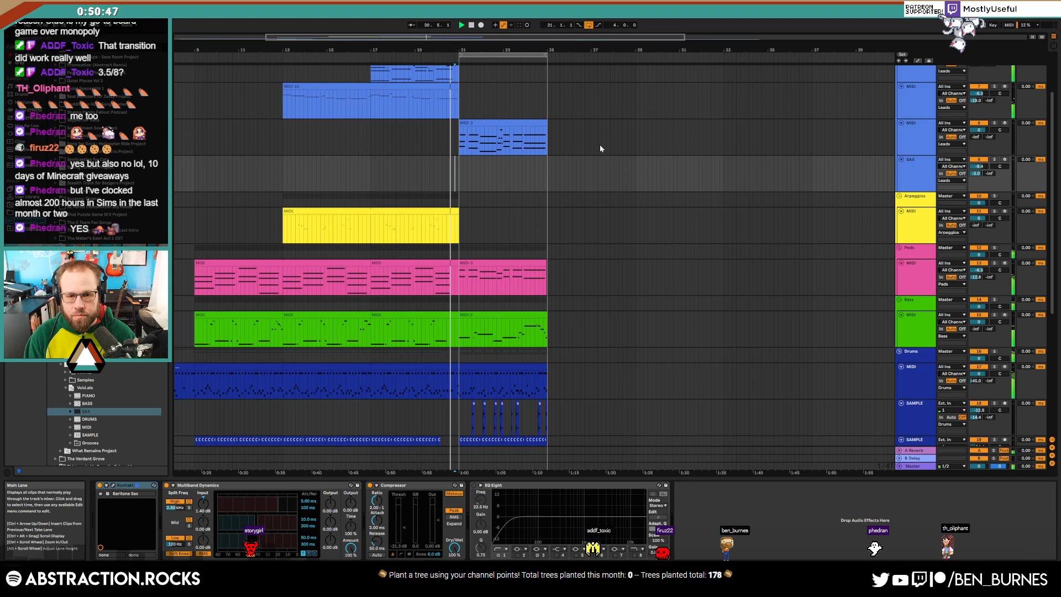
Stop playback and duplicate the chordal lead MIDI clip at bar 21 three times
{"action": "key", "text": "space"}
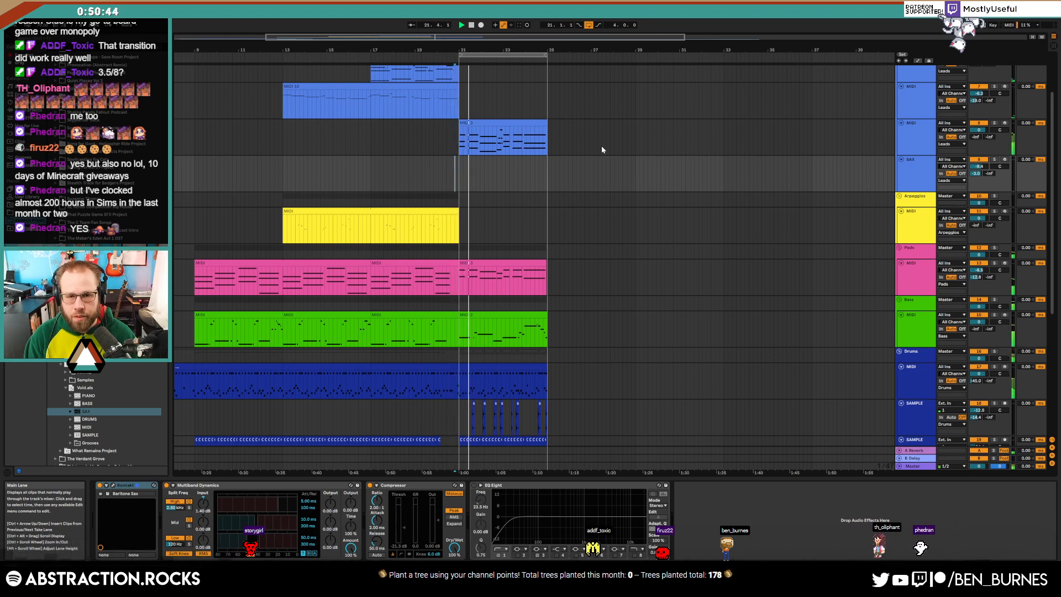
{"action": "left_click", "coordinate": [510, 131]}
{"action": "key", "text": "space"}
{"action": "key", "text": "ctrl+d"}
{"action": "key", "text": "ctrl+d"}
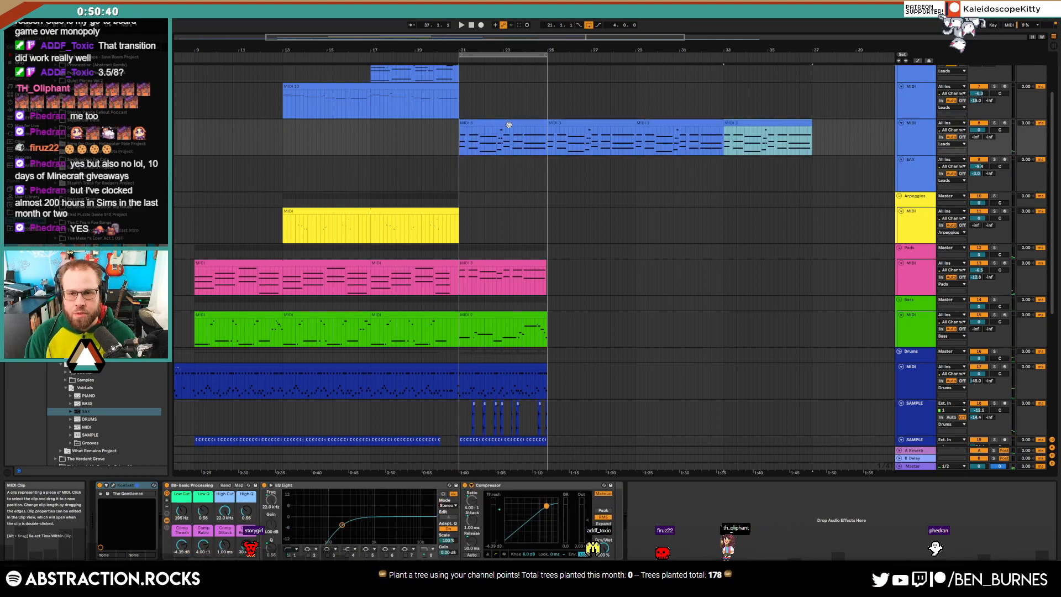
{"action": "key", "text": "ctrl+d"}
Try duplicating the pads clip at bar 21 twice and undo both copies
{"action": "left_click", "coordinate": [528, 270]}
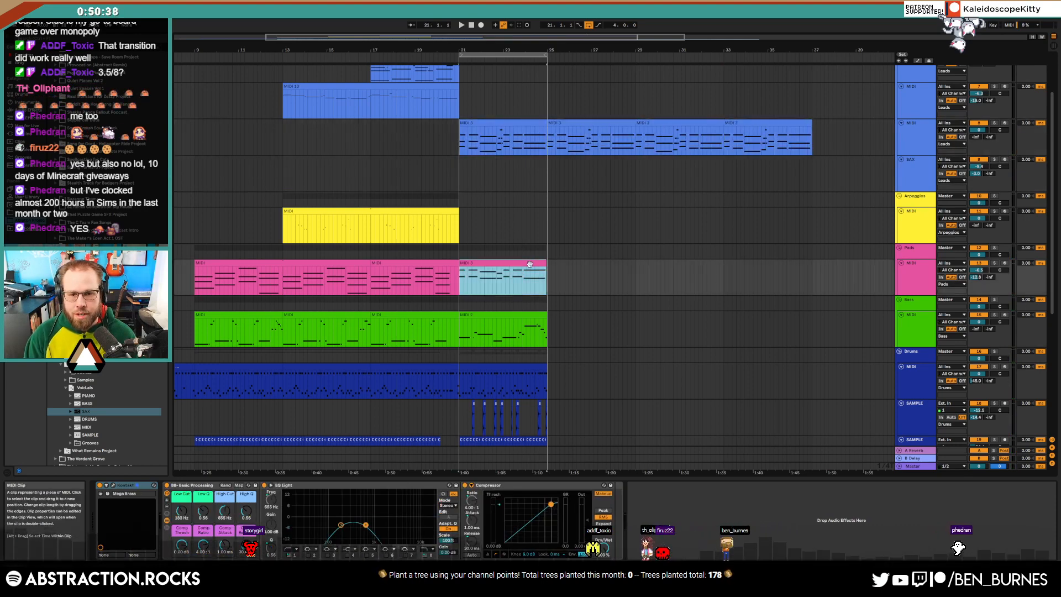
{"action": "key", "text": "ctrl+d"}
{"action": "key", "text": "ctrl+d"}
{"action": "key", "text": "ctrl+z"}
{"action": "key", "text": "ctrl+z"}
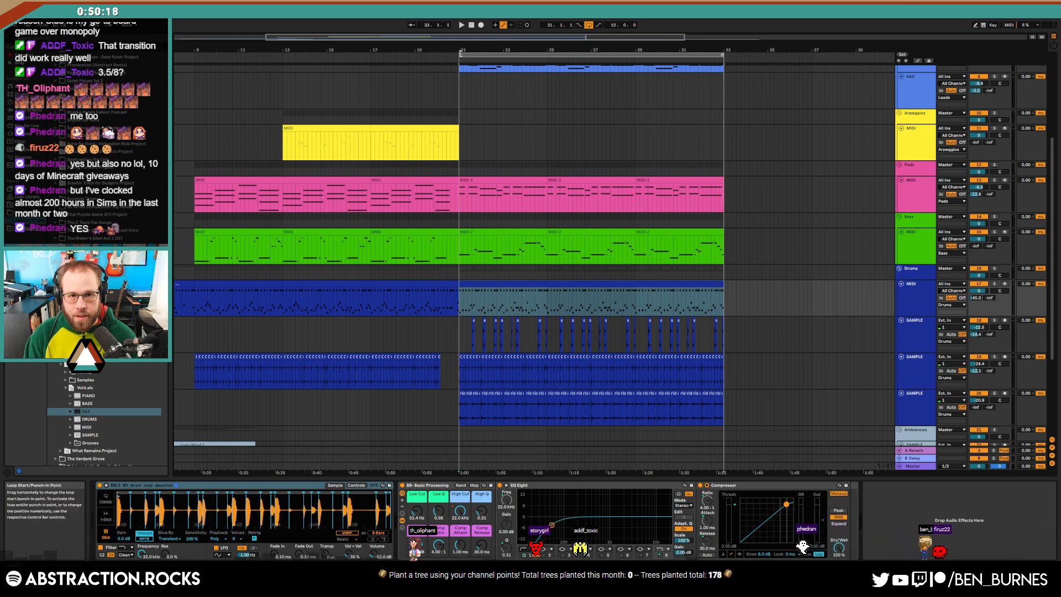
Extend the loop start back to bar 13 and start recording on the armed SAX track
{"action": "left_click_drag", "start_coordinate": [459, 54], "coordinate": [284, 79]}
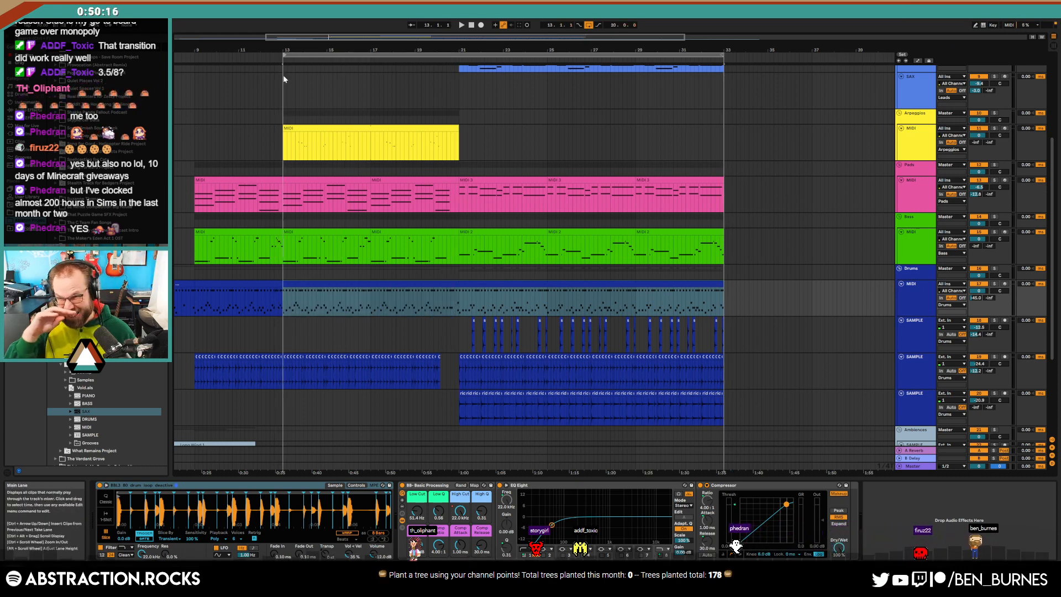
{"action": "scroll", "coordinate": [532, 352], "scroll_direction": "down", "scroll_amount": 6}
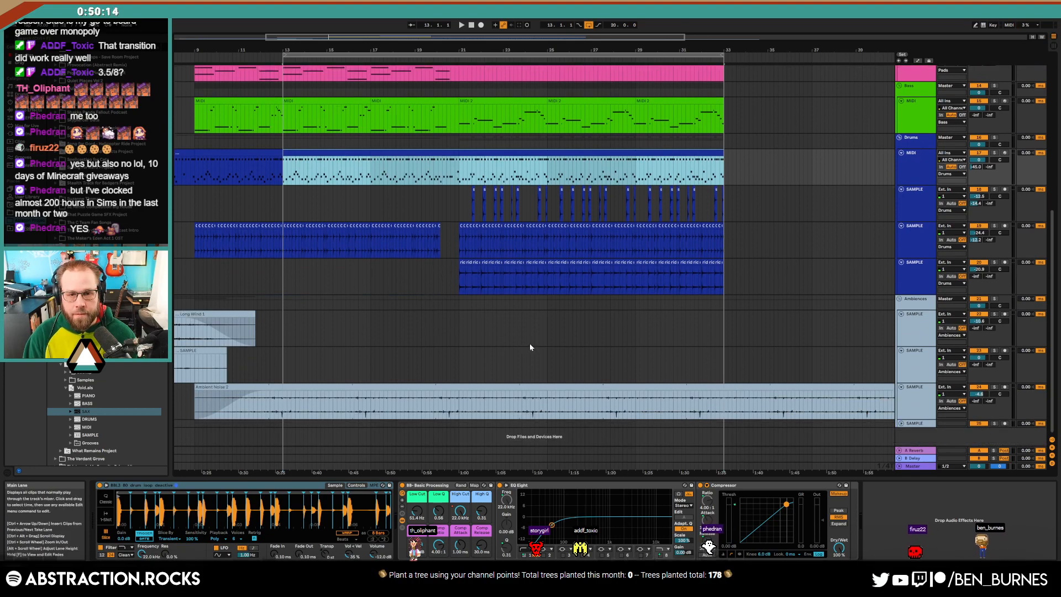
{"action": "scroll", "coordinate": [532, 351], "scroll_direction": "up", "scroll_amount": 5}
{"action": "scroll", "coordinate": [532, 351], "scroll_direction": "up", "scroll_amount": 5}
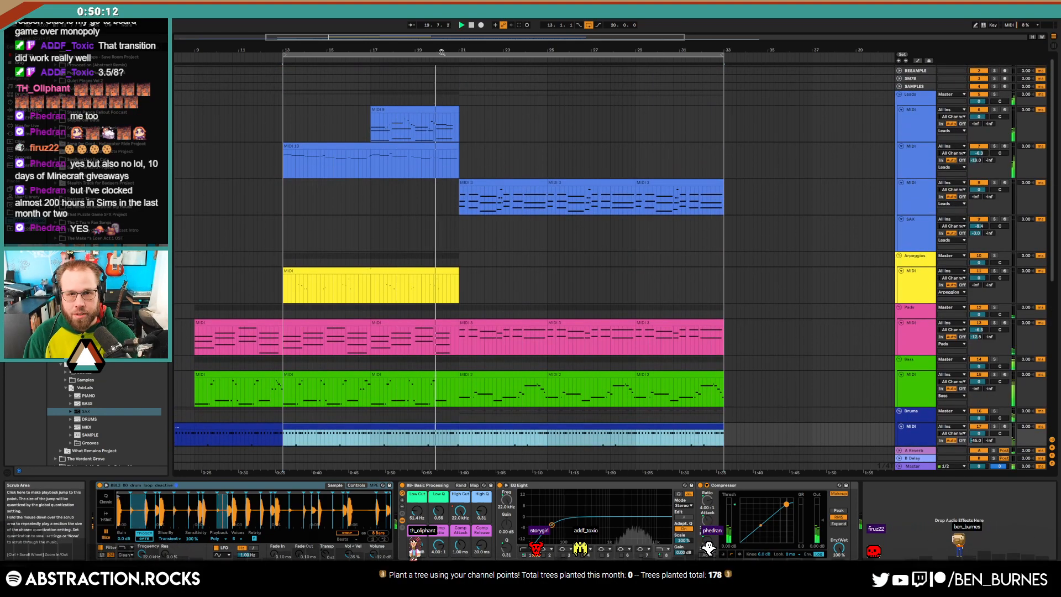
{"action": "left_click", "coordinate": [1005, 220]}
{"action": "left_click", "coordinate": [481, 24]}
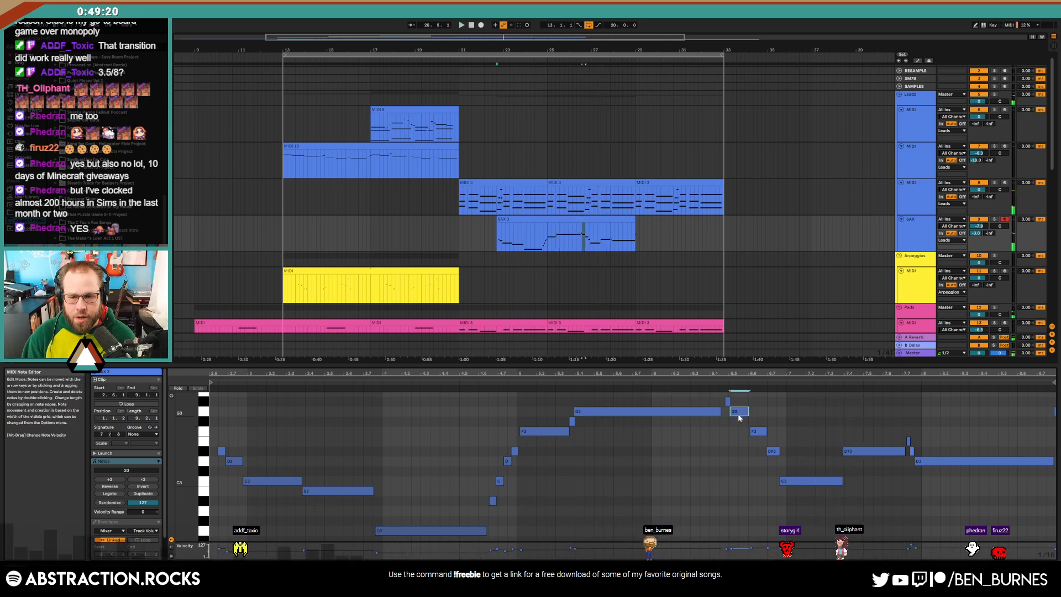
Inspect the individual notes around the melodic peak of the recorded SAX clip
{"action": "left_click", "coordinate": [756, 431]}
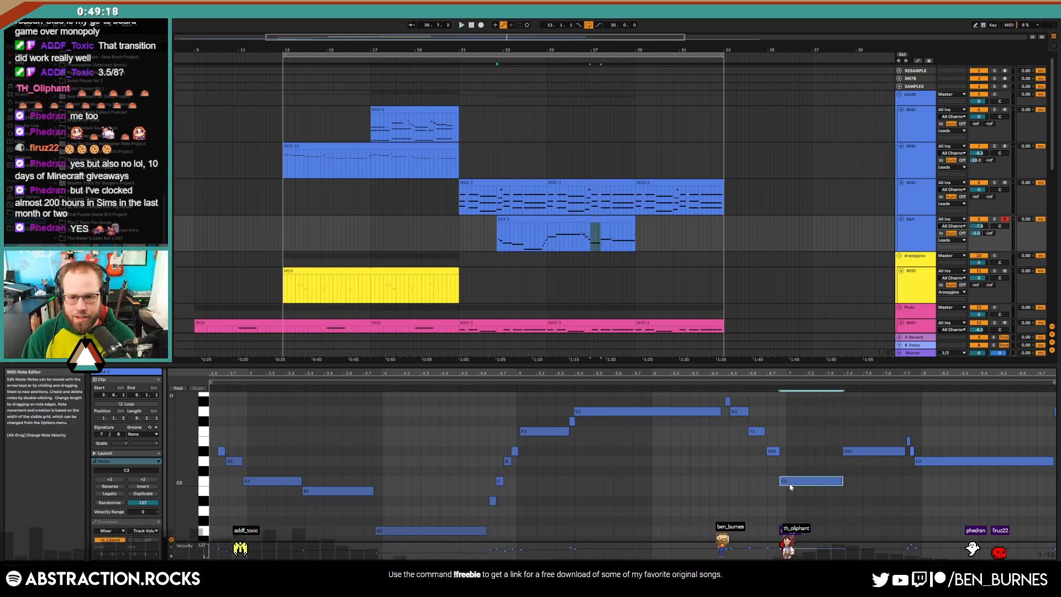
{"action": "left_click", "coordinate": [796, 447]}
{"action": "left_click", "coordinate": [728, 402]}
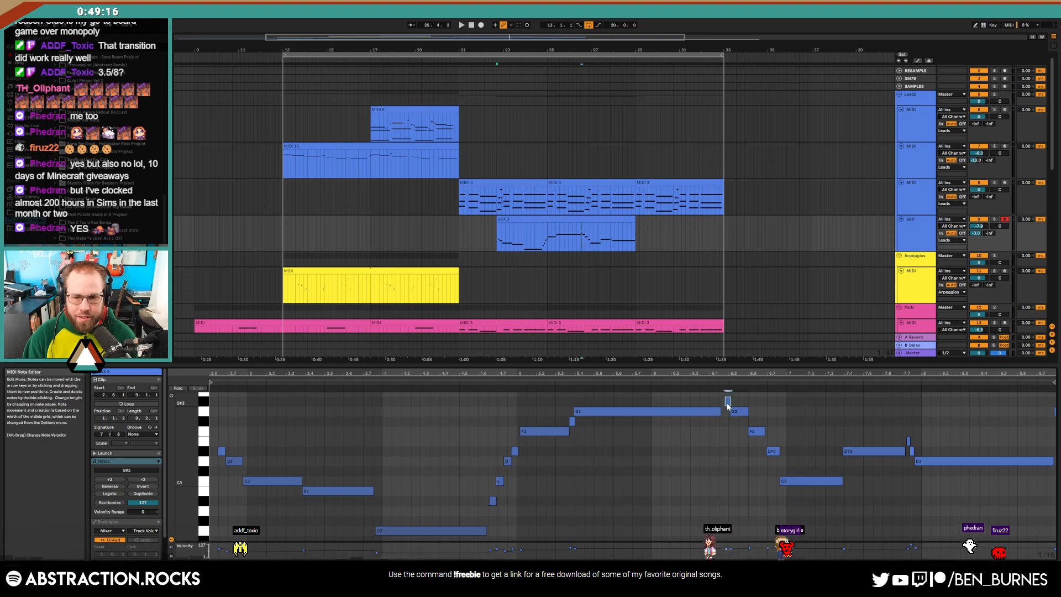
{"action": "left_click", "coordinate": [704, 384]}
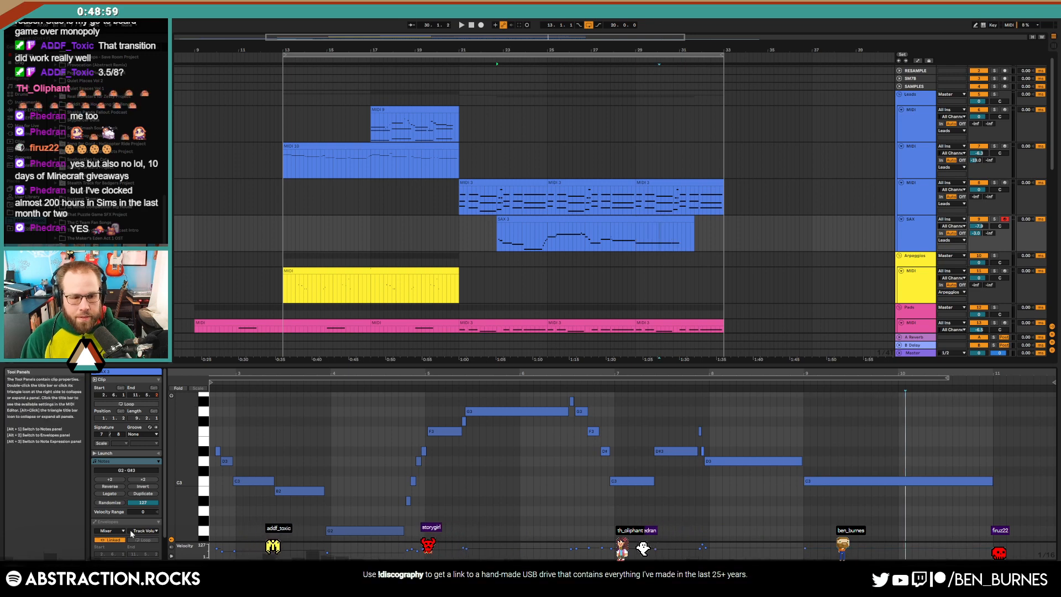
Switch the SAX clip's envelope to MIDI Ctrl and choose which controller it shows
{"action": "left_click", "coordinate": [124, 530]}
{"action": "left_click", "coordinate": [109, 537]}
{"action": "left_click", "coordinate": [145, 530]}
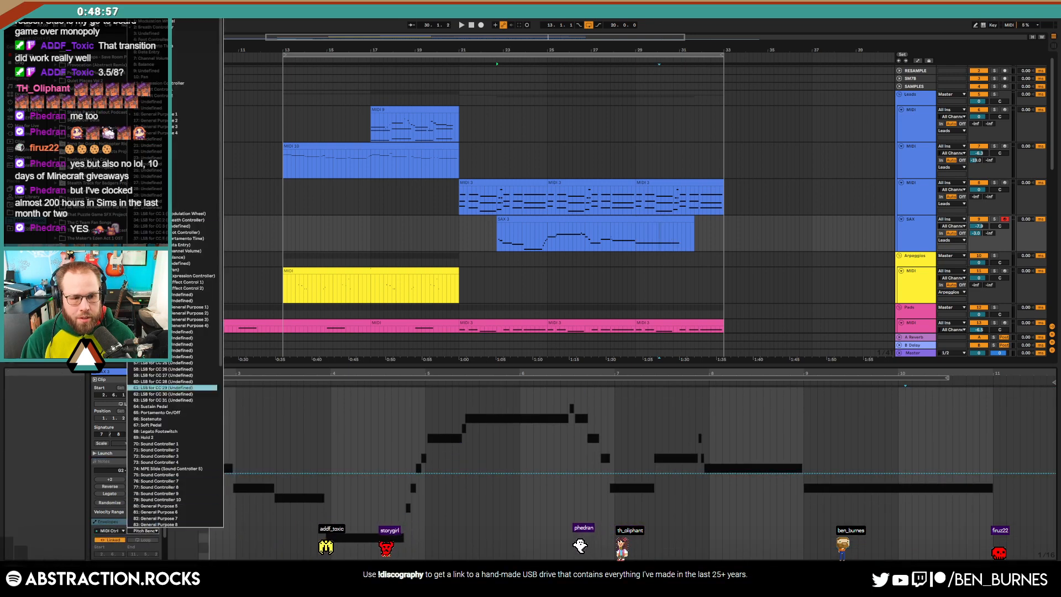
{"action": "left_click", "coordinate": [157, 26]}
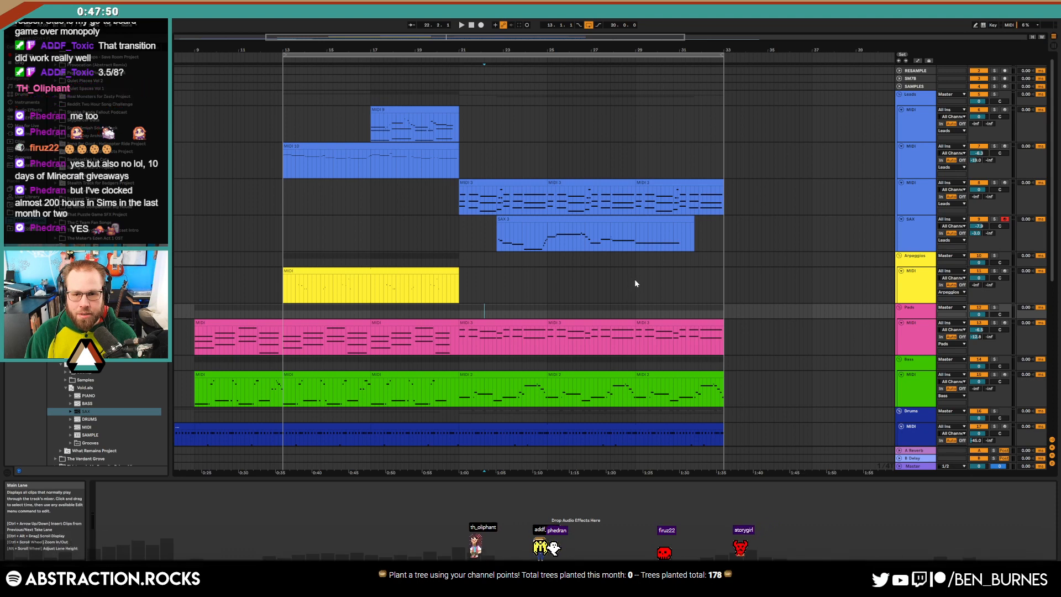
Insert an empty MIDI clip from bar 29 to 33 on the Arpeggios MIDI track and arm that track for recording
{"action": "left_click_drag", "start_coordinate": [635, 280], "coordinate": [724, 288]}
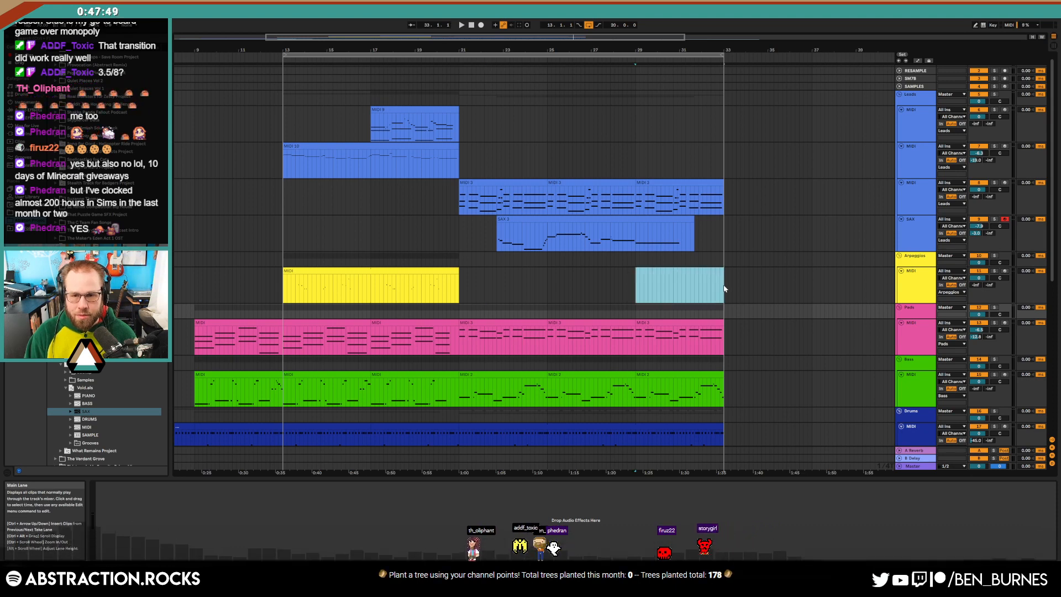
{"action": "key", "text": "ctrl+shift+m"}
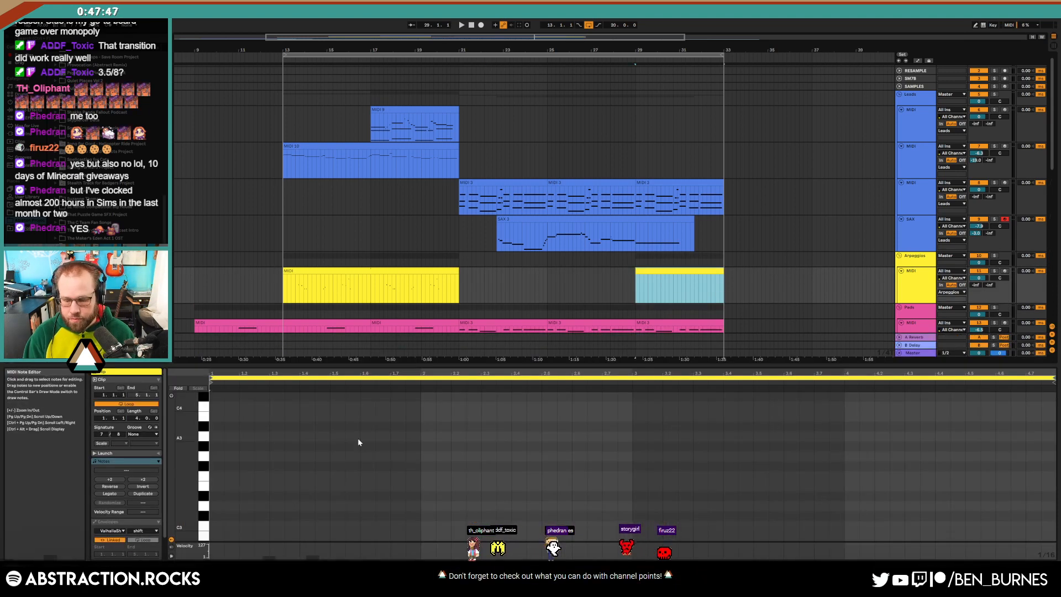
{"action": "left_click", "coordinate": [1005, 272]}
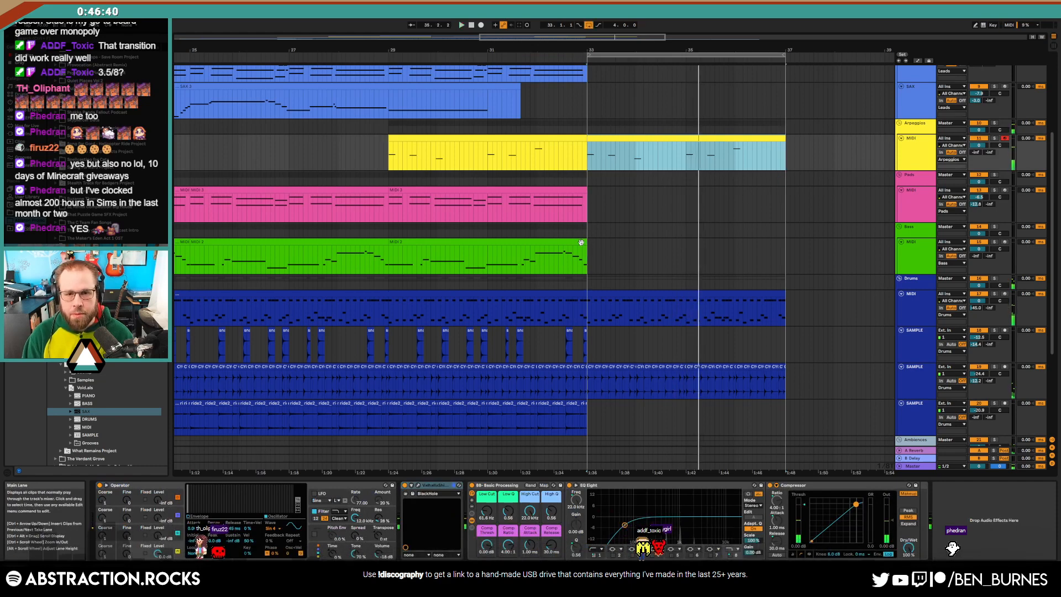
Copy the chordal lead clip at bar 25 to bar 33 on the same track
{"action": "scroll", "coordinate": [598, 216], "scroll_direction": "down", "scroll_amount": 3}
{"action": "scroll", "coordinate": [602, 237], "scroll_direction": "up", "scroll_amount": 2}
{"action": "scroll", "coordinate": [611, 252], "scroll_direction": "up", "scroll_amount": 1}
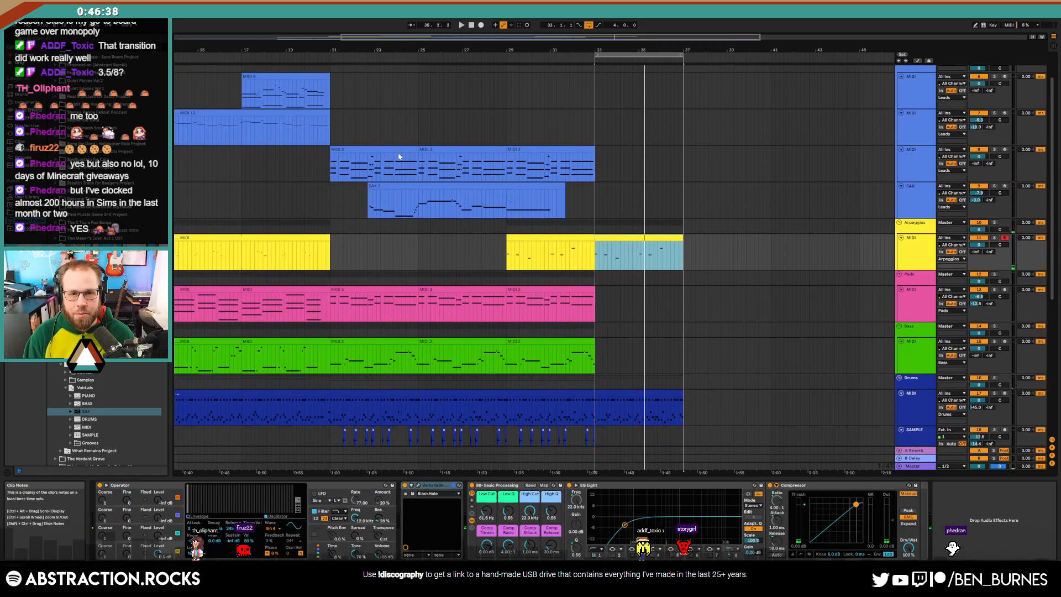
{"action": "left_click_drag", "start_coordinate": [400, 151], "coordinate": [655, 151]}
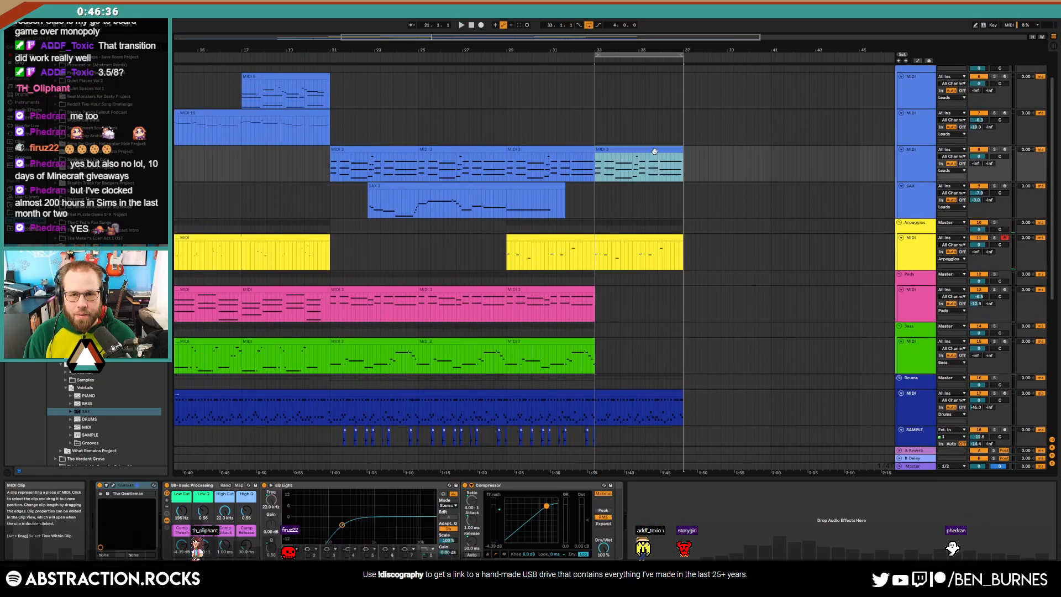
Open the copied lead clip at bar 33 and lengthen its A#2 note toward the end of the clip's second bar
{"action": "double_click", "coordinate": [654, 150]}
{"action": "left_click", "coordinate": [619, 526]}
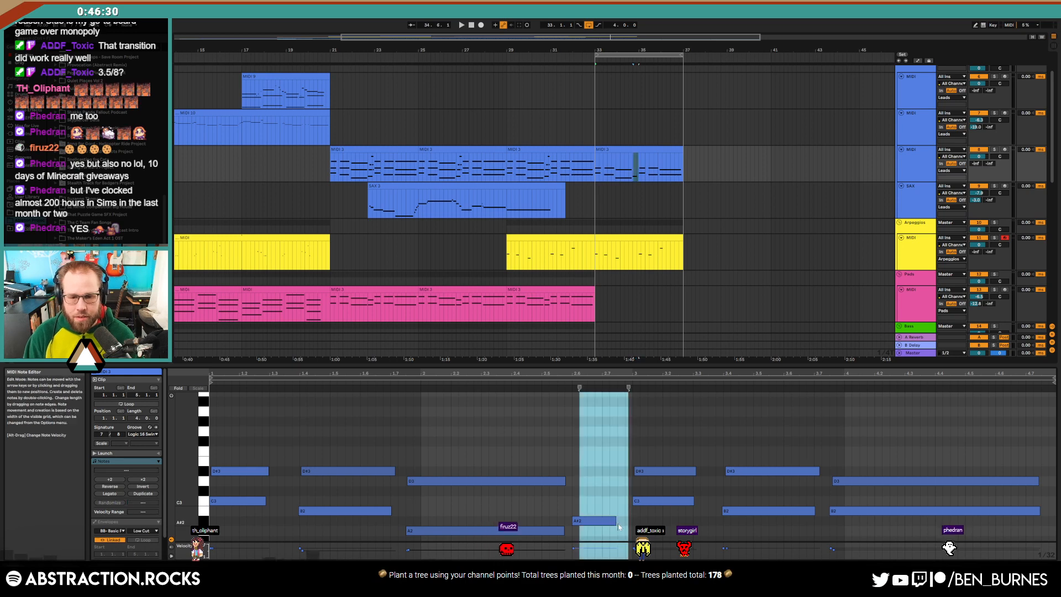
{"action": "key", "text": "ctrl+z"}
{"action": "left_click", "coordinate": [619, 525]}
{"action": "left_click_drag", "start_coordinate": [614, 522], "coordinate": [625, 521]}
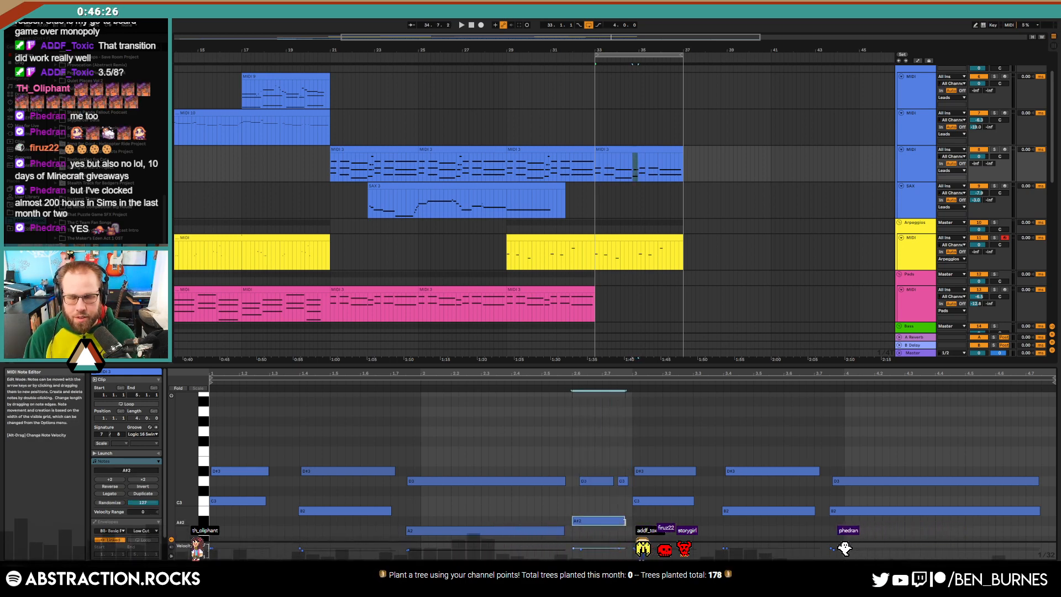
Reset the transport to the song start and place the insert marker at bar 33 on the upper lead track
{"action": "left_click", "coordinate": [472, 25]}
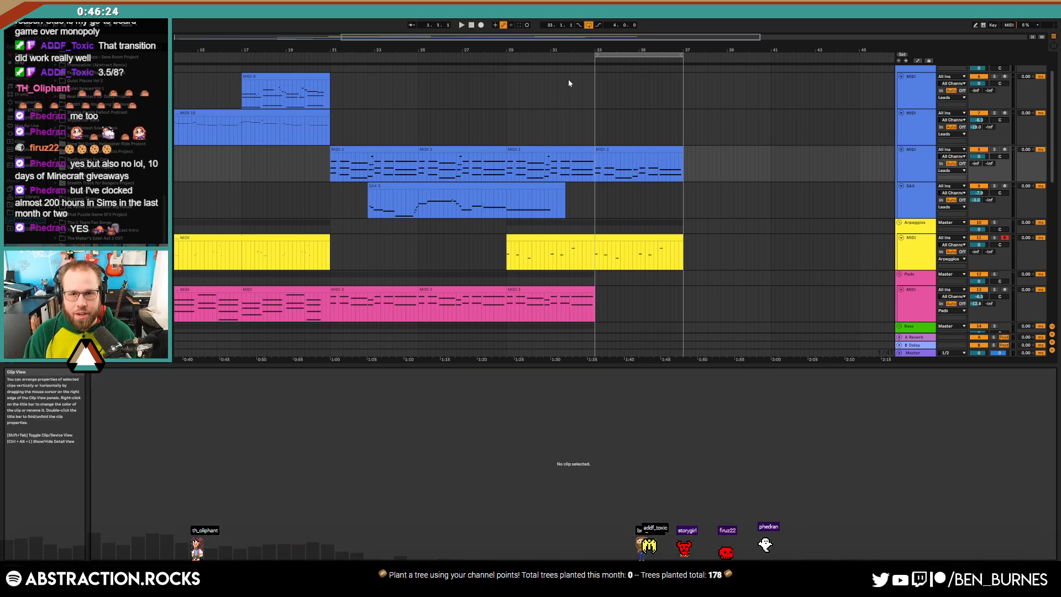
{"action": "left_click", "coordinate": [584, 57]}
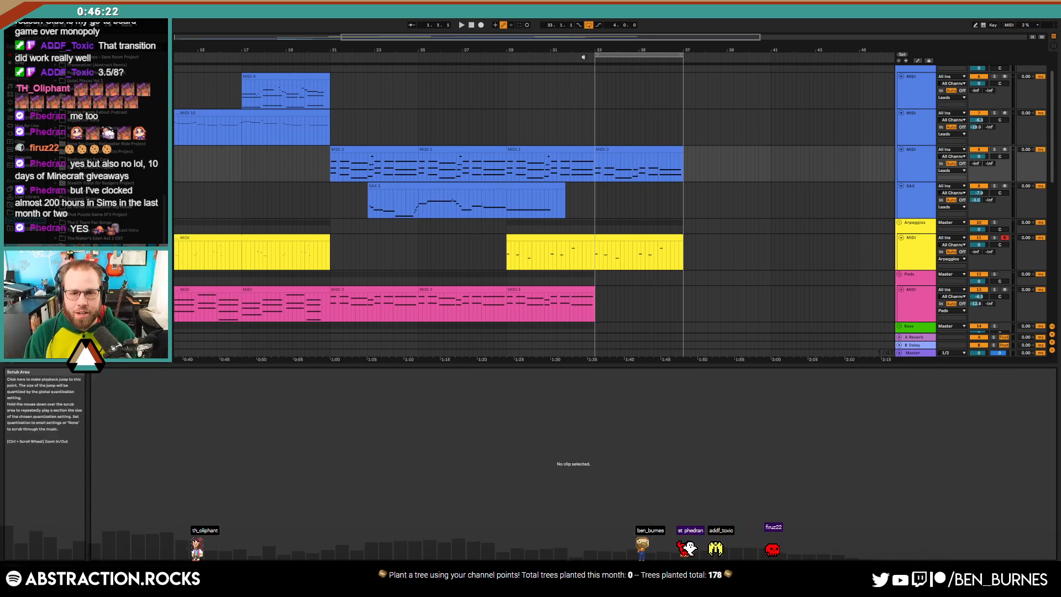
{"action": "left_click", "coordinate": [594, 92]}
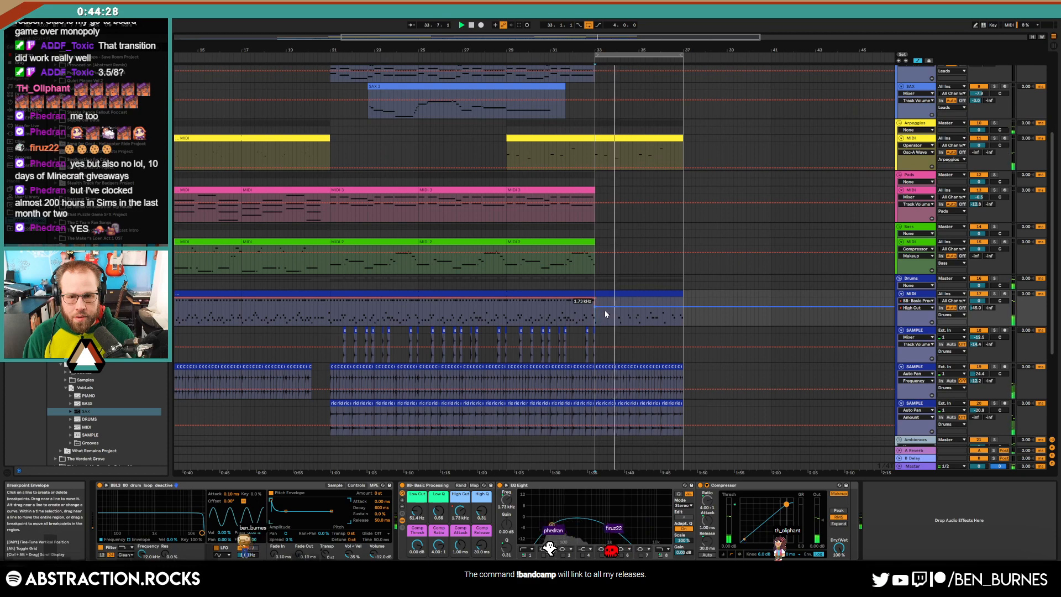
Lower the Drums MIDI track's High Cut automation from bar 33 onward to 1.30 kHz and stop playback
{"action": "left_click_drag", "start_coordinate": [605, 310], "coordinate": [605, 311]}
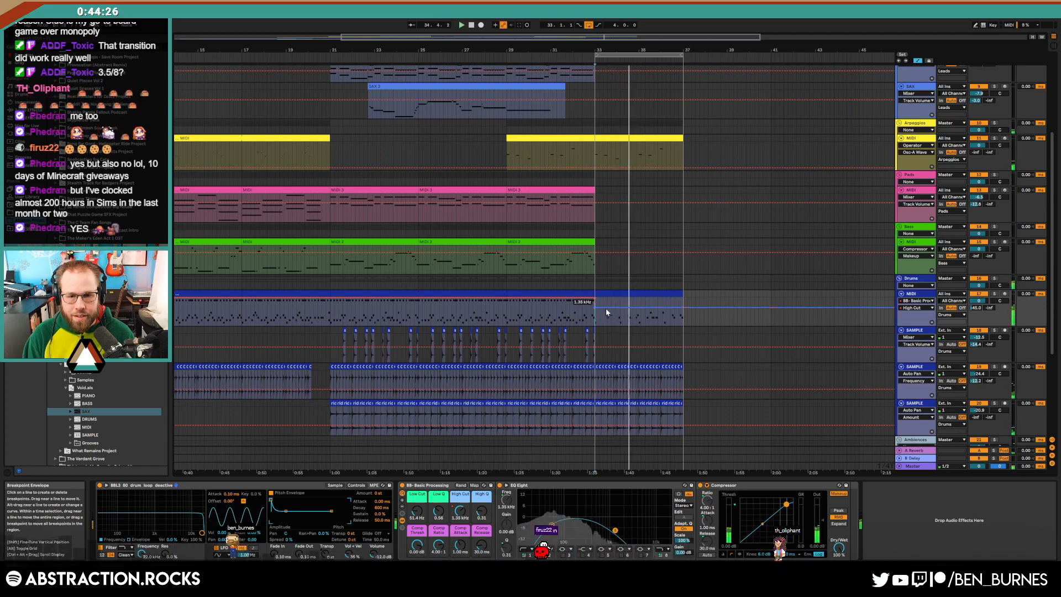
{"action": "left_click", "coordinate": [611, 315]}
{"action": "key", "text": "space"}
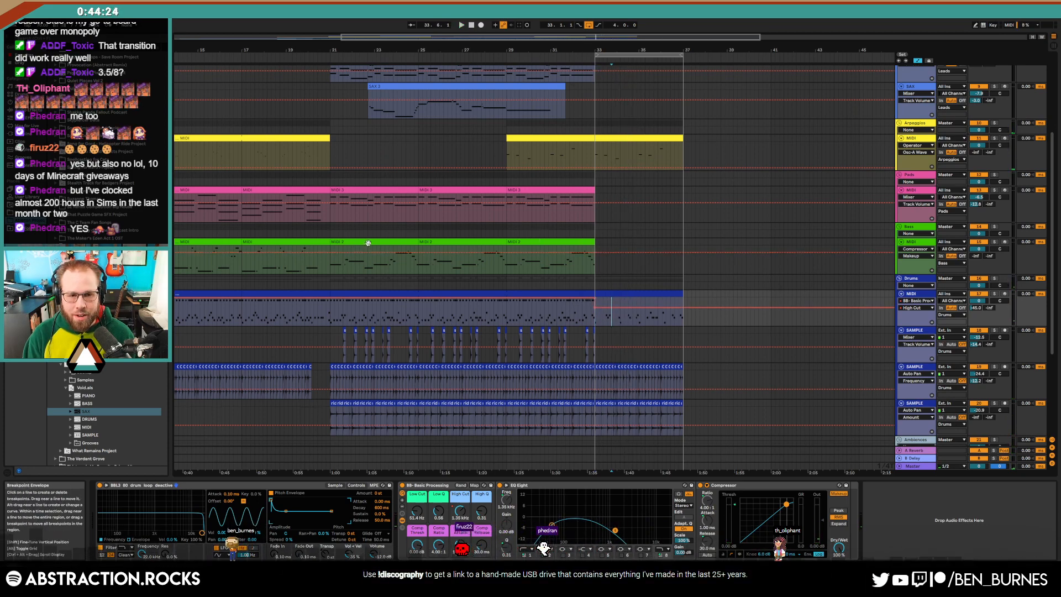
Copy the lead clip at bar 33 down to the Bass MIDI track and open the copy for note editing
{"action": "left_click", "coordinate": [605, 241]}
{"action": "scroll", "coordinate": [630, 248], "scroll_direction": "up", "scroll_amount": 5}
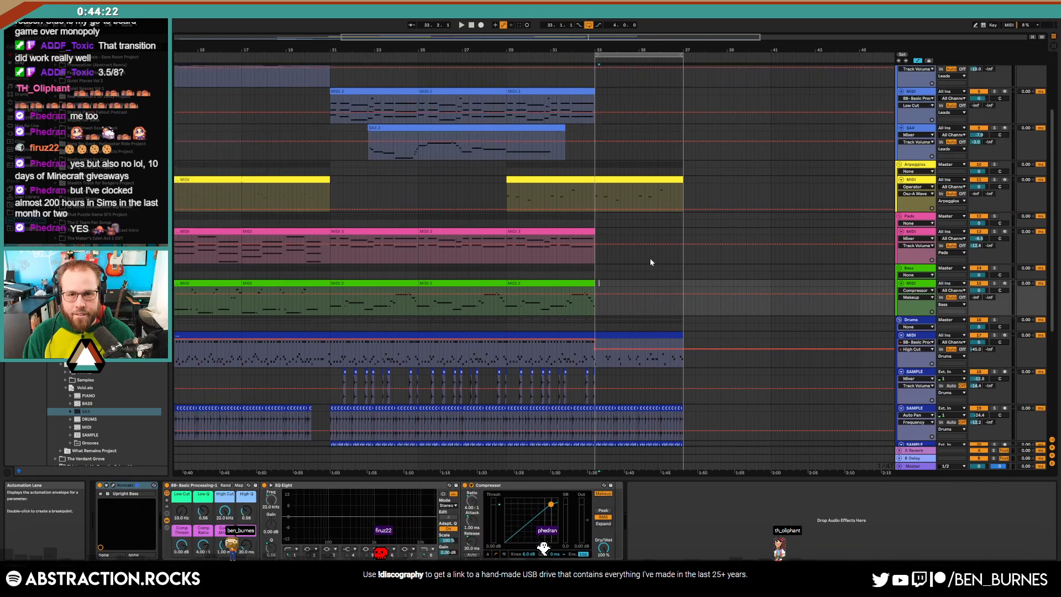
{"action": "scroll", "coordinate": [639, 90], "scroll_direction": "up", "scroll_amount": 1}
{"action": "left_click_drag", "start_coordinate": [639, 88], "coordinate": [639, 347]}
{"action": "double_click", "coordinate": [638, 348]}
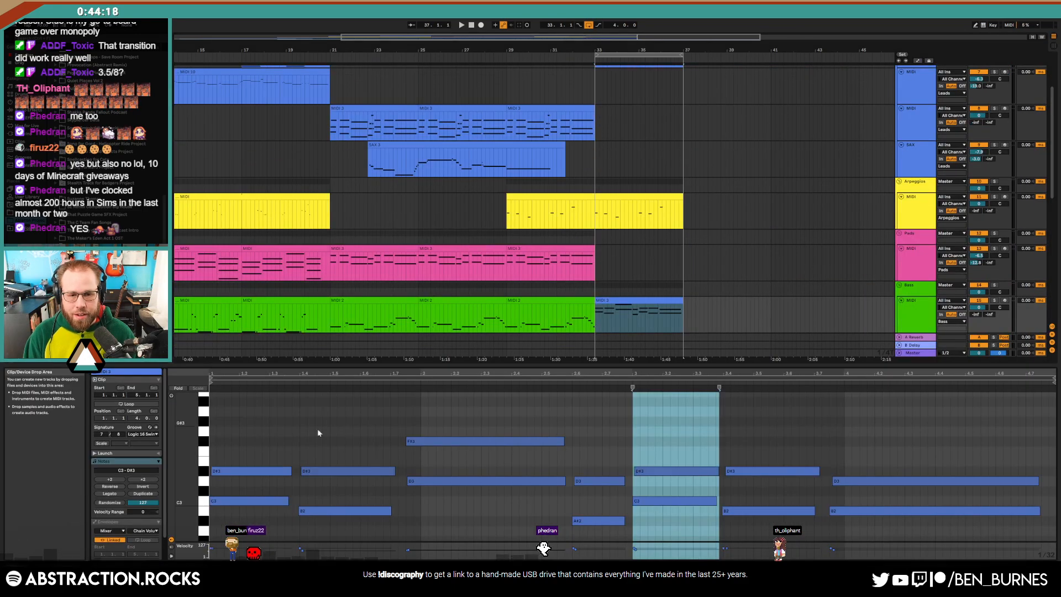
Delete the upper notes in the new bass clip and transpose the remaining notes down an octave
{"action": "left_click_drag", "start_coordinate": [239, 445], "coordinate": [862, 482]}
{"action": "left_click", "coordinate": [487, 482], "text": "shift"}
{"action": "key", "text": "Delete"}
{"action": "key", "text": "ctrl+a"}
{"action": "key", "text": "shift+Down"}
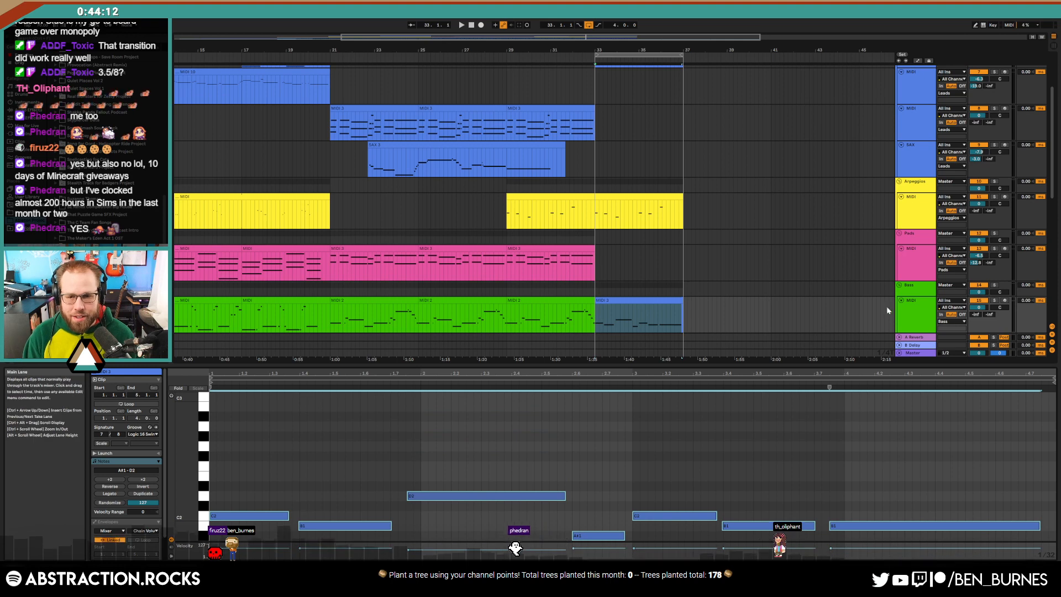
Assign the Bass MIDI track's color to its clips
{"action": "right_click", "coordinate": [920, 313]}
{"action": "left_click", "coordinate": [953, 471]}
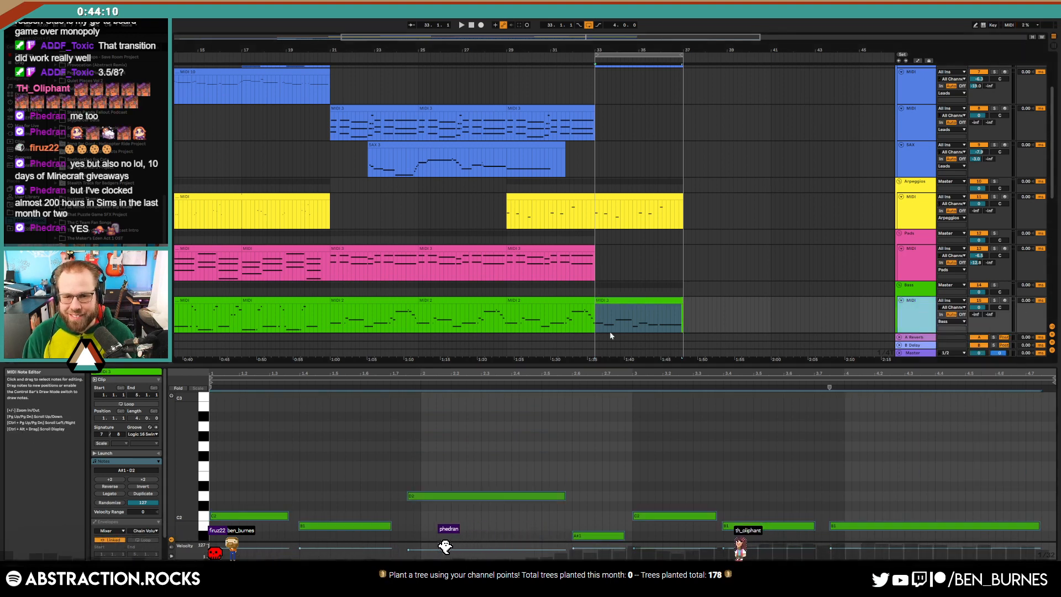
Play the transition into the new bass clip at bar 33 and stop playback
{"action": "left_click", "coordinate": [576, 326]}
{"action": "key", "text": "space"}
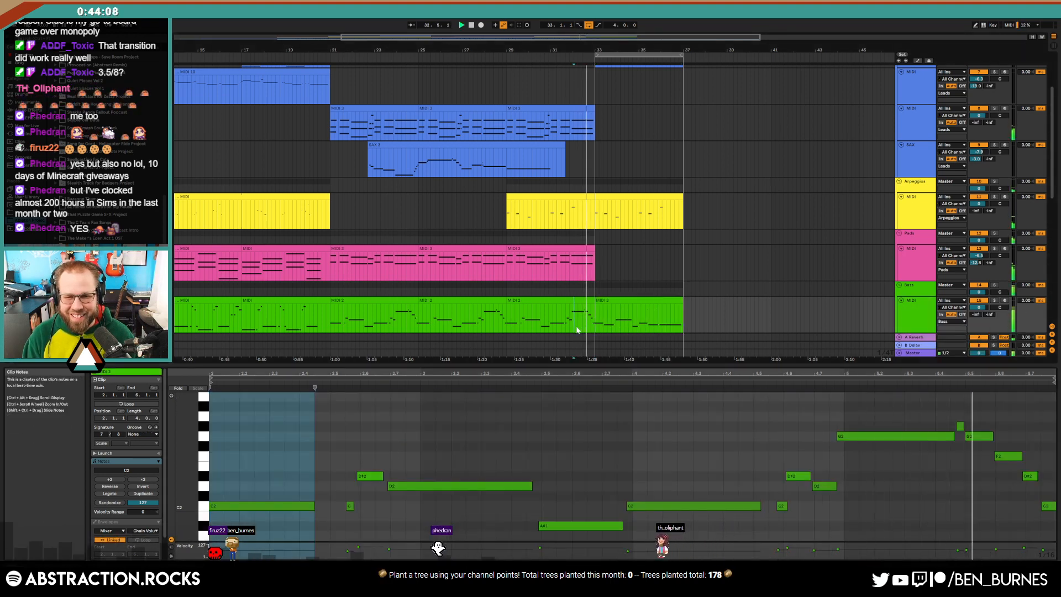
{"action": "left_click", "coordinate": [626, 317]}
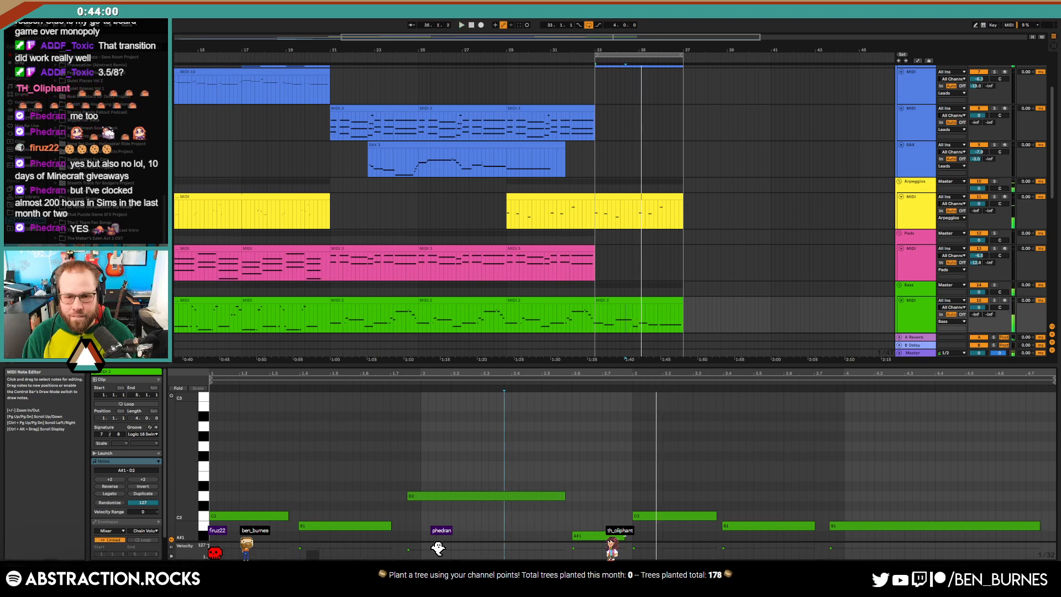
{"action": "key", "text": "space"}
Add a short B1 note at the end of the bass clip's second bar, leading into the C2
{"action": "mouse_move", "coordinate": [625, 535]}
{"action": "left_mouse_down"}
{"action": "mouse_move", "coordinate": [610, 536]}
{"action": "mouse_move", "coordinate": [632, 526]}
{"action": "left_mouse_up"}
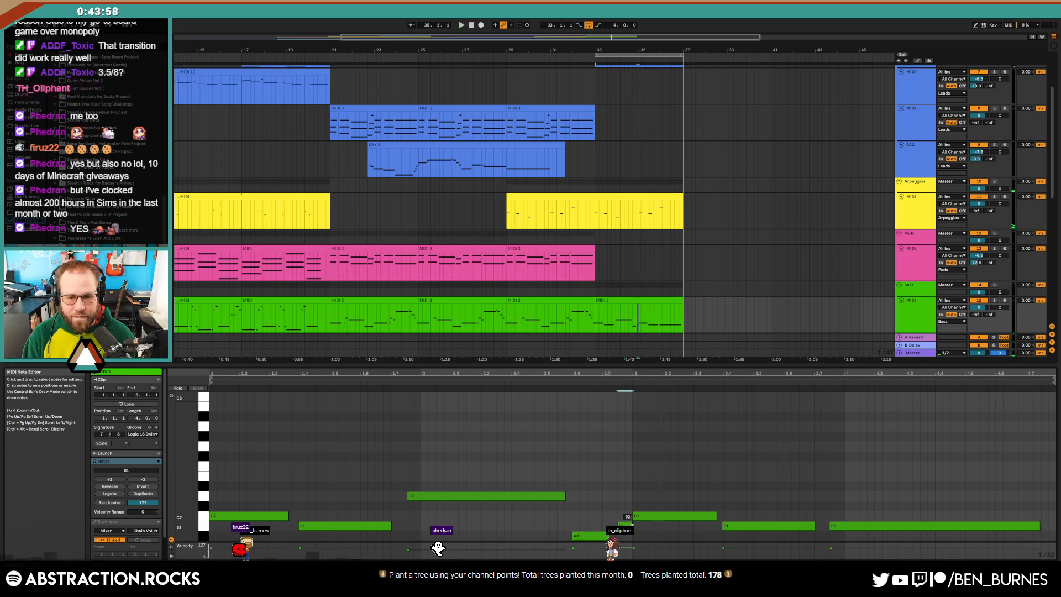
{"action": "left_click_drag", "start_coordinate": [463, 476], "coordinate": [474, 499]}
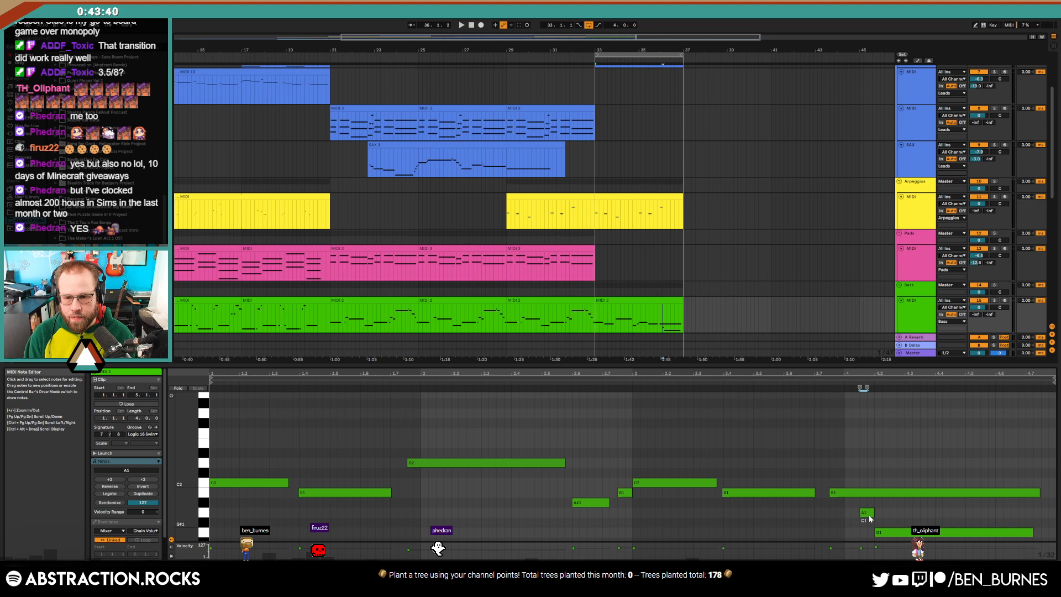
Move the short A1 note in the bass clip's fourth bar down to G#1 and shorten that bar's B1 note to end before it
{"action": "left_click_drag", "start_coordinate": [869, 514], "coordinate": [869, 523]}
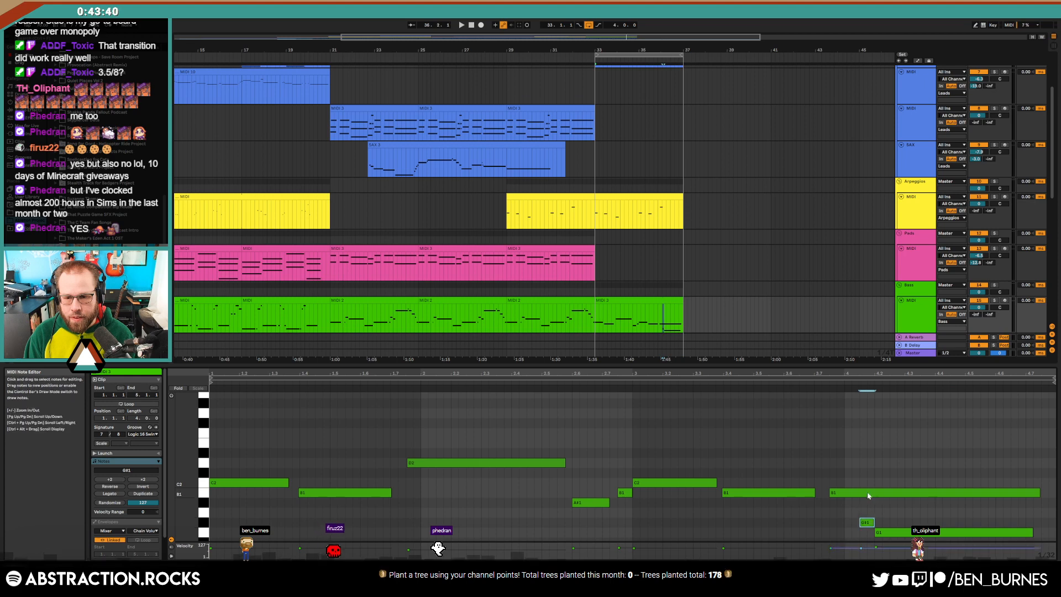
{"action": "left_click_drag", "start_coordinate": [1041, 492], "coordinate": [901, 505]}
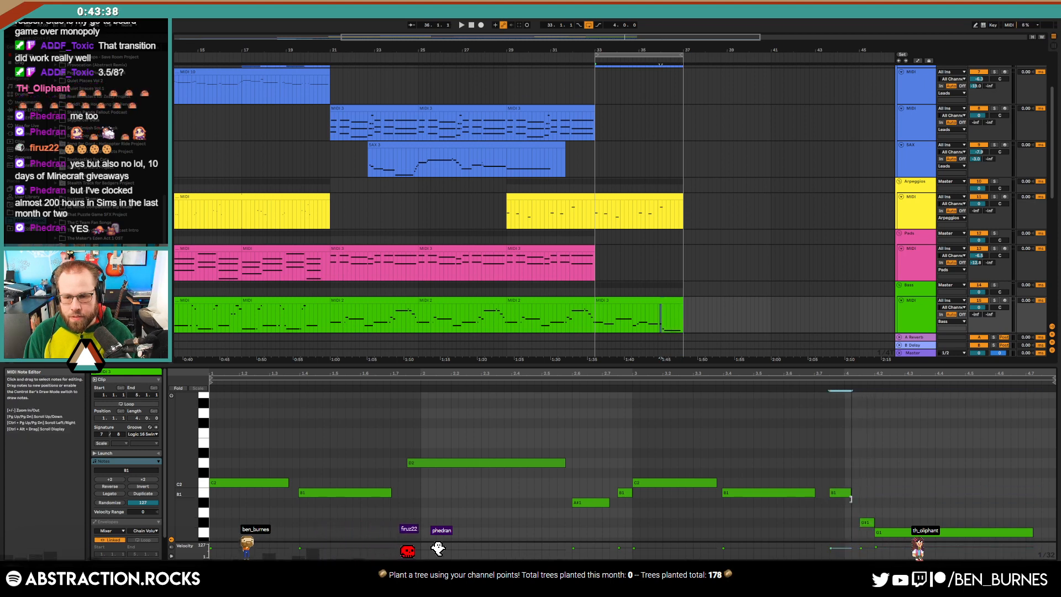
Start playback and insert a new MIDI track at the end of the Arpeggios group, unfolding it in the arrangement
{"action": "key", "text": "space"}
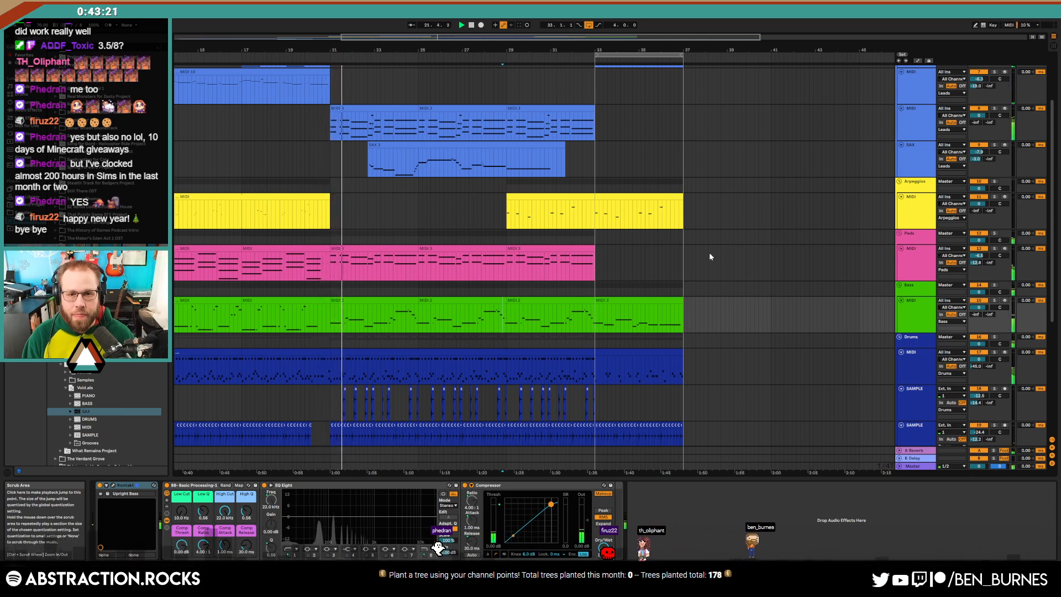
{"action": "scroll", "coordinate": [666, 277], "scroll_direction": "up", "scroll_amount": 5}
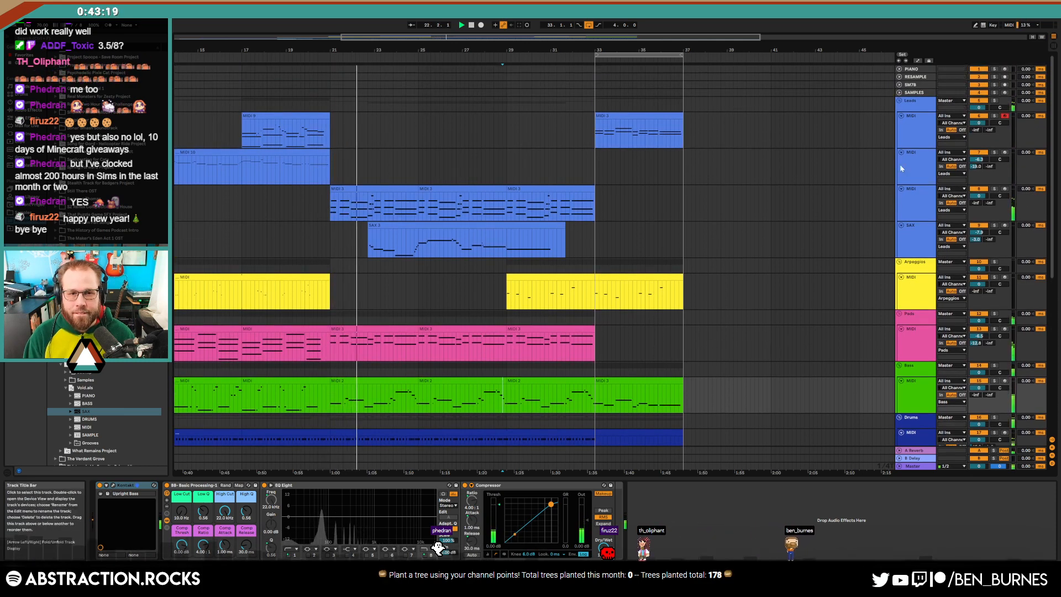
{"action": "left_click", "coordinate": [902, 168]}
{"action": "left_click", "coordinate": [904, 294]}
{"action": "key", "text": "ctrl+shift+t"}
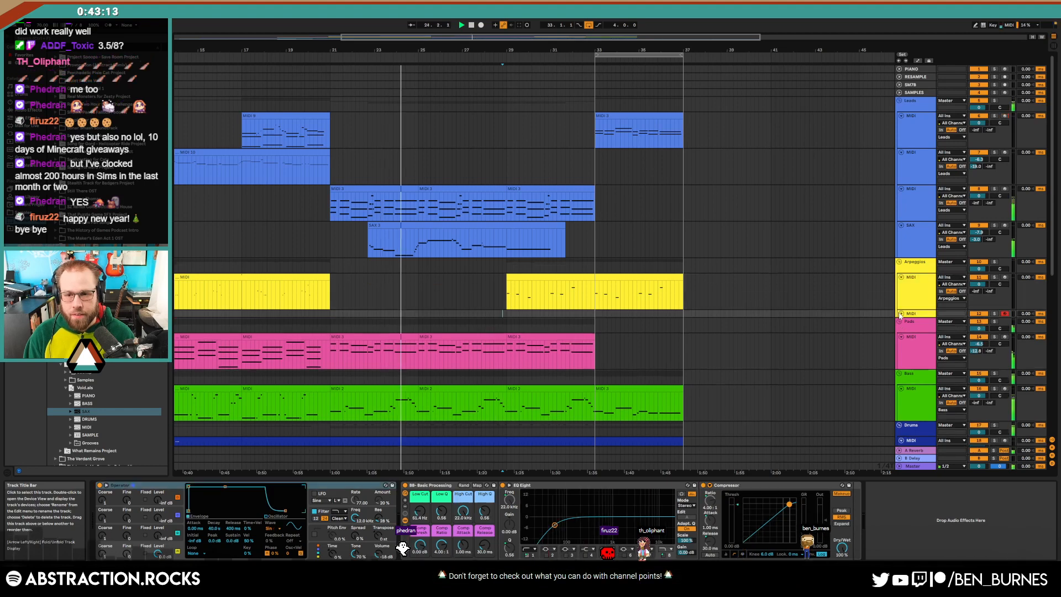
{"action": "left_click", "coordinate": [902, 313]}
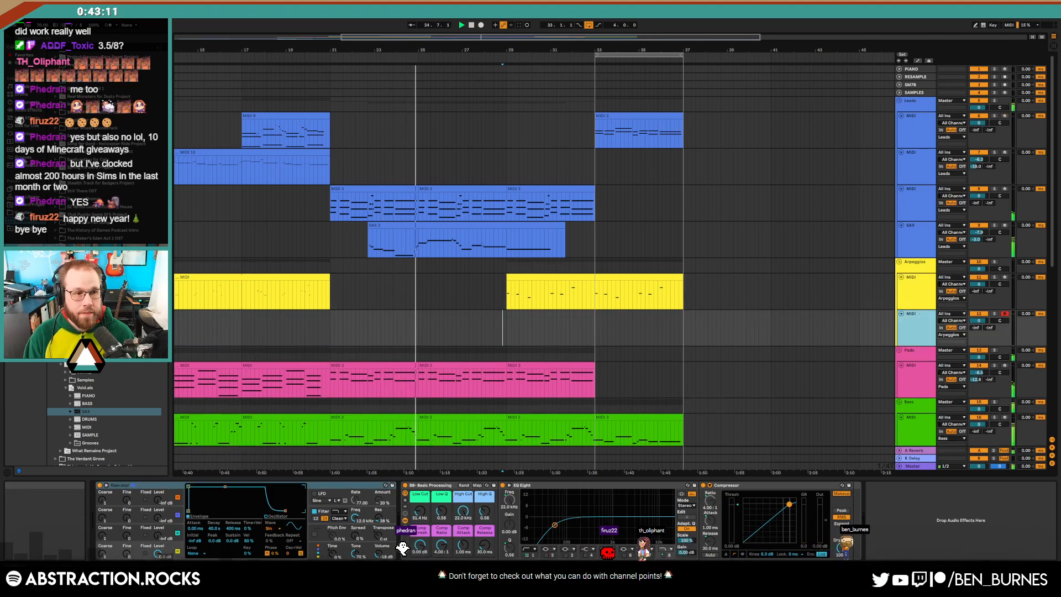
Add ValhallaDelay after Operator on the new arpeggio track and pull Operator's envelope into a faster decay with low sustain
{"action": "left_click", "coordinate": [31, 141]}
{"action": "left_click", "coordinate": [27, 134]}
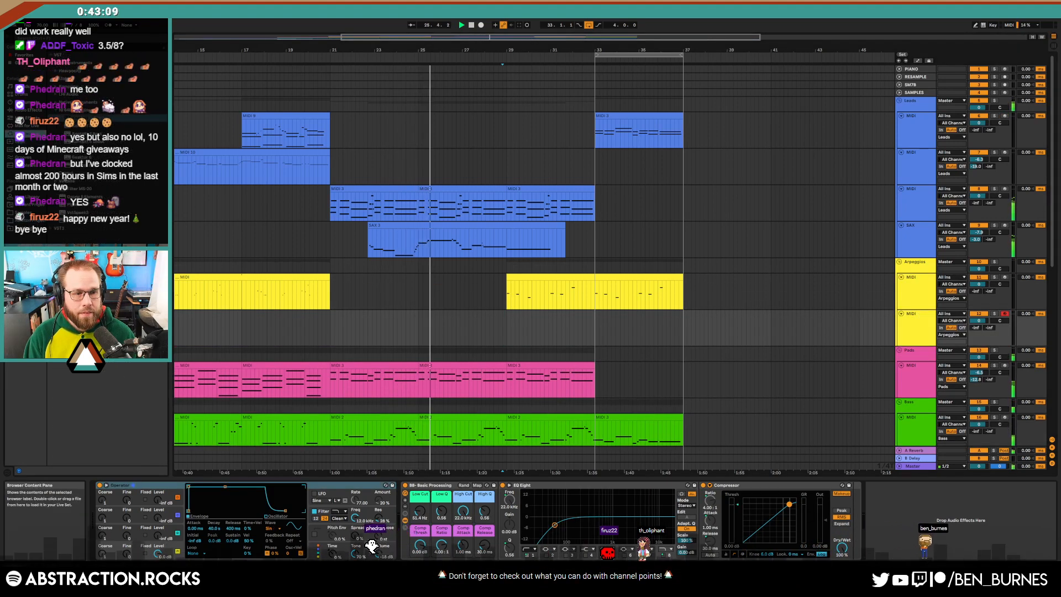
{"action": "left_click", "coordinate": [56, 126]}
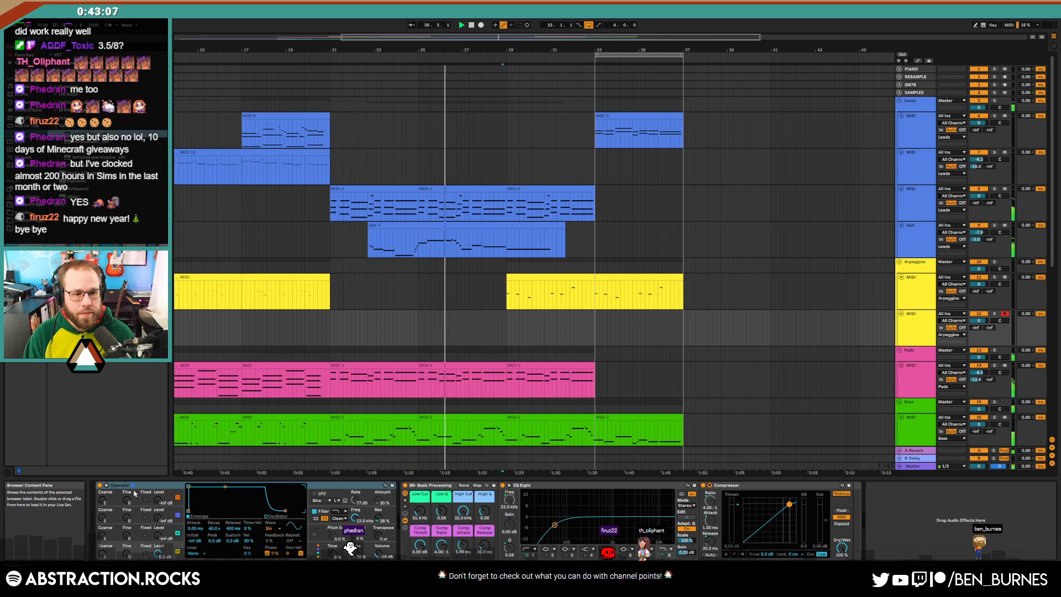
{"action": "left_click_drag", "start_coordinate": [341, 529], "coordinate": [341, 529]}
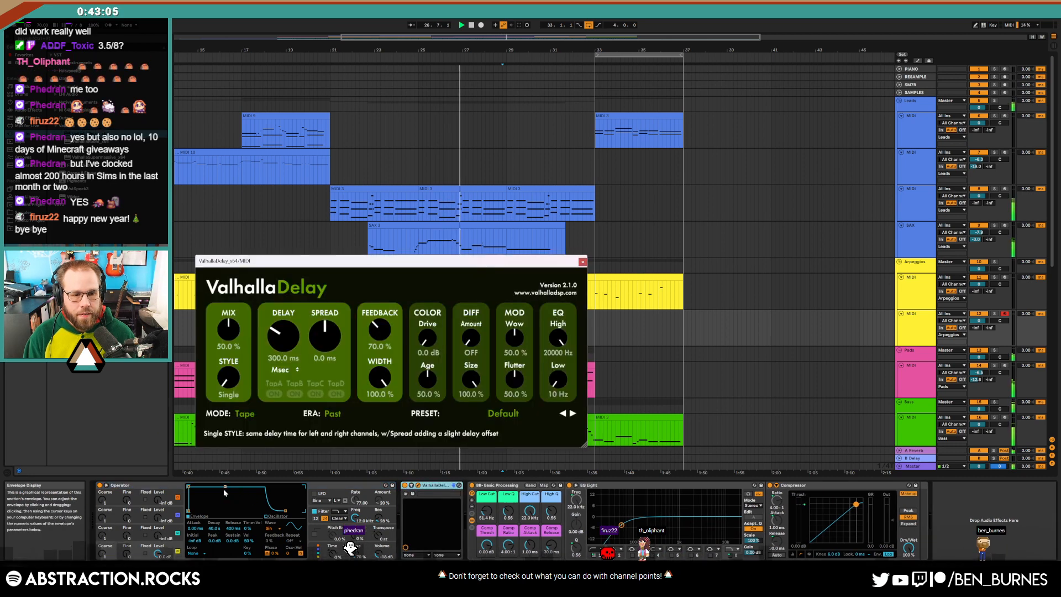
{"action": "left_click_drag", "start_coordinate": [225, 487], "coordinate": [211, 511]}
{"action": "left_click", "coordinate": [245, 414]}
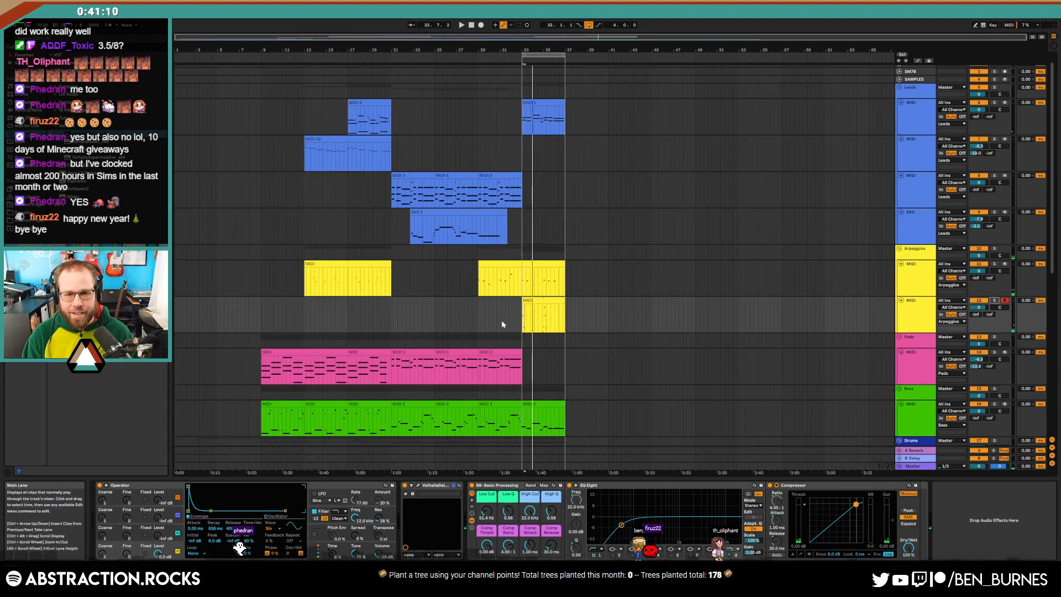
Play from about bar 31 into the new arpeggio clip at bar 33 and show that track's devices
{"action": "left_click", "coordinate": [501, 324]}
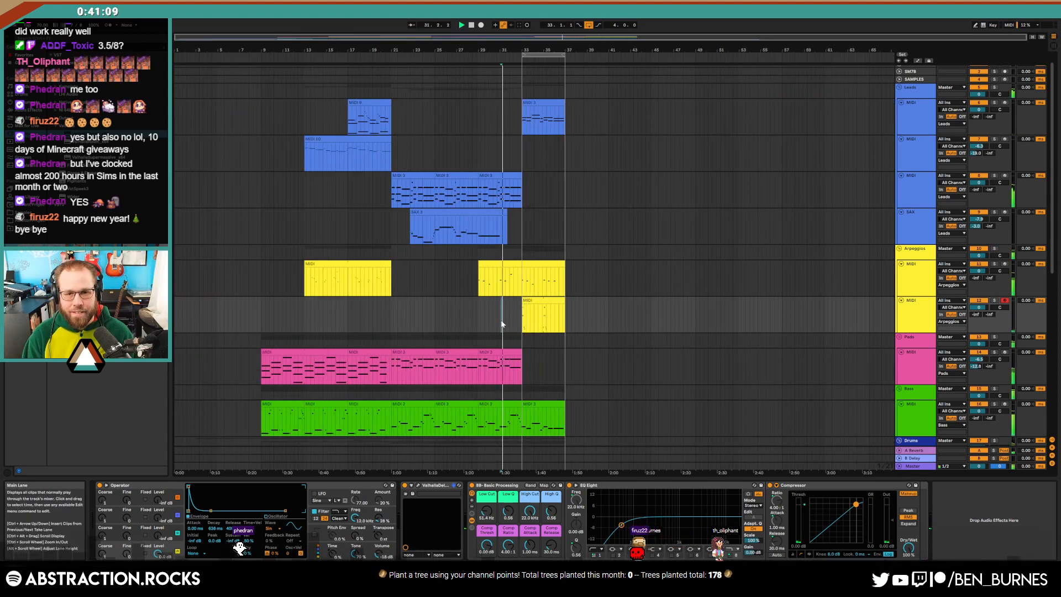
{"action": "key", "text": "space"}
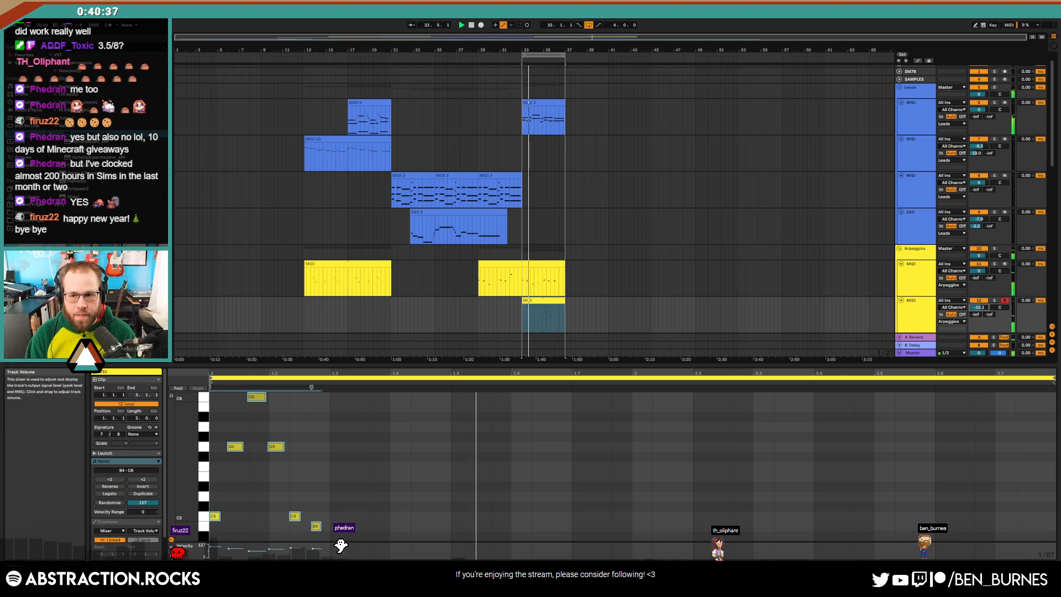
{"action": "left_click", "coordinate": [922, 313]}
{"action": "double_click", "coordinate": [922, 313]}
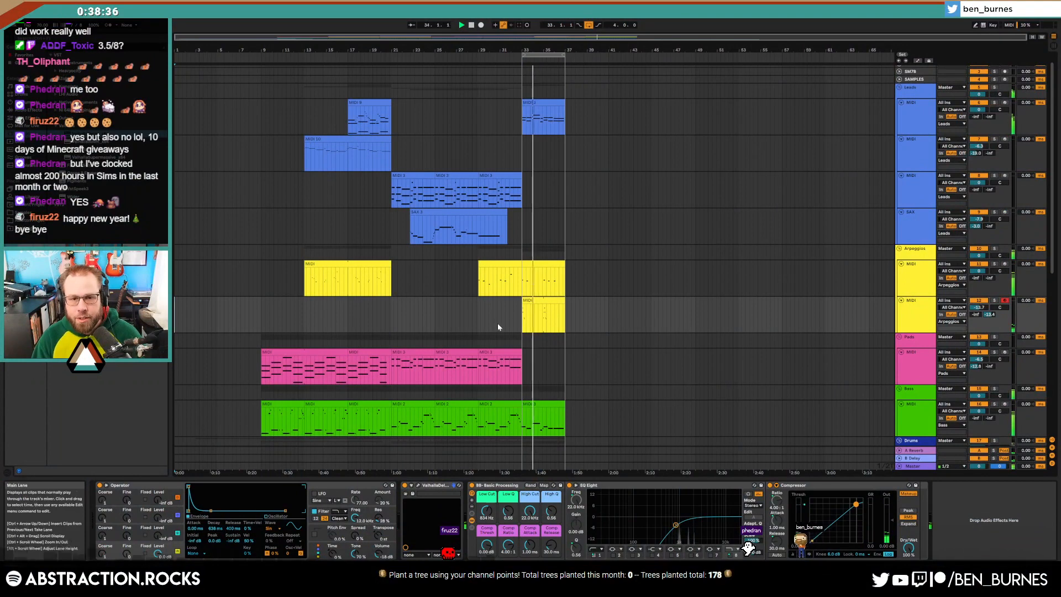
{"action": "left_click_drag", "start_coordinate": [519, 320], "coordinate": [572, 317]}
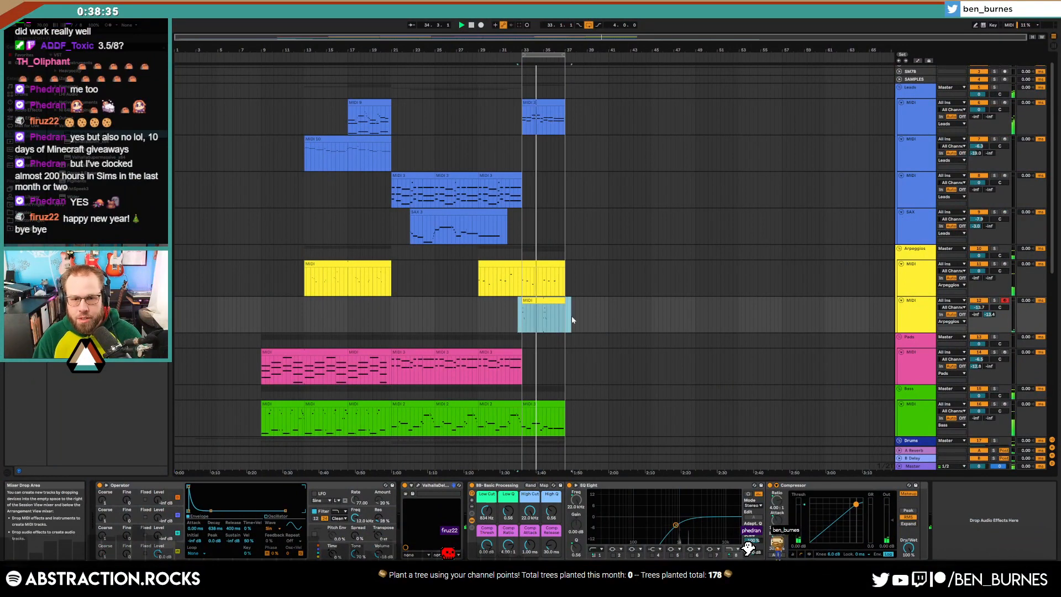
{"action": "left_click", "coordinate": [568, 319]}
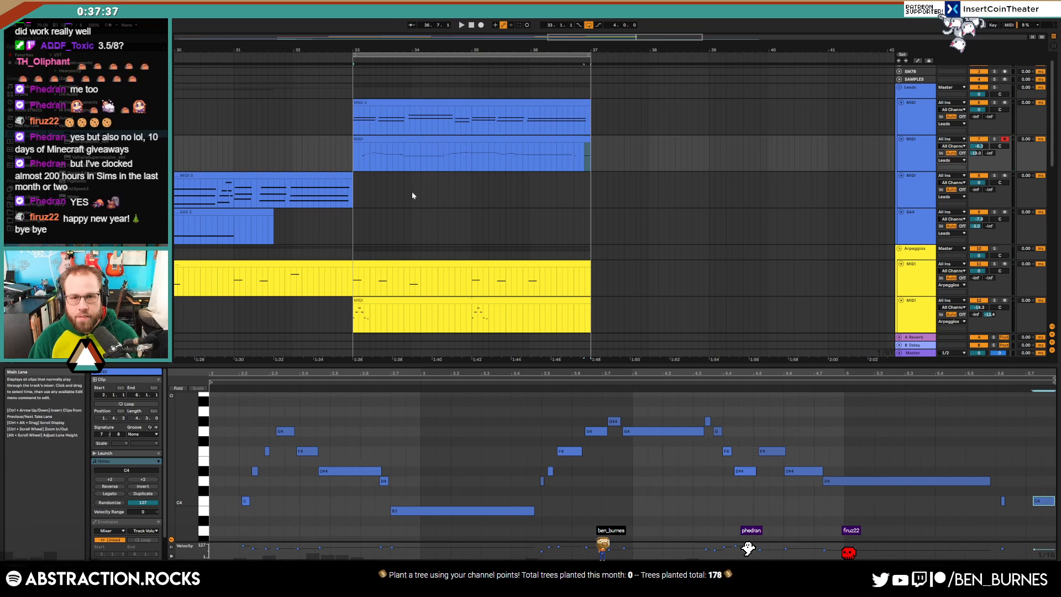
Copy the opening of the first lead track's bar 33 clip to bar 37 and delete the pasted notes after its first chord
{"action": "left_click_drag", "start_coordinate": [559, 51], "coordinate": [558, 32]}
{"action": "scroll", "coordinate": [660, 127], "scroll_direction": "down", "scroll_amount": 1}
{"action": "mouse_move", "coordinate": [440, 91]}
{"action": "left_mouse_down"}
{"action": "mouse_move", "coordinate": [409, 90]}
{"action": "mouse_move", "coordinate": [426, 91]}
{"action": "left_mouse_up"}
{"action": "key", "text": "ctrl+c"}
{"action": "left_click", "coordinate": [580, 92]}
{"action": "key", "text": "ctrl+v"}
{"action": "left_click_drag", "start_coordinate": [1046, 525], "coordinate": [575, 433]}
{"action": "key", "text": "Delete"}
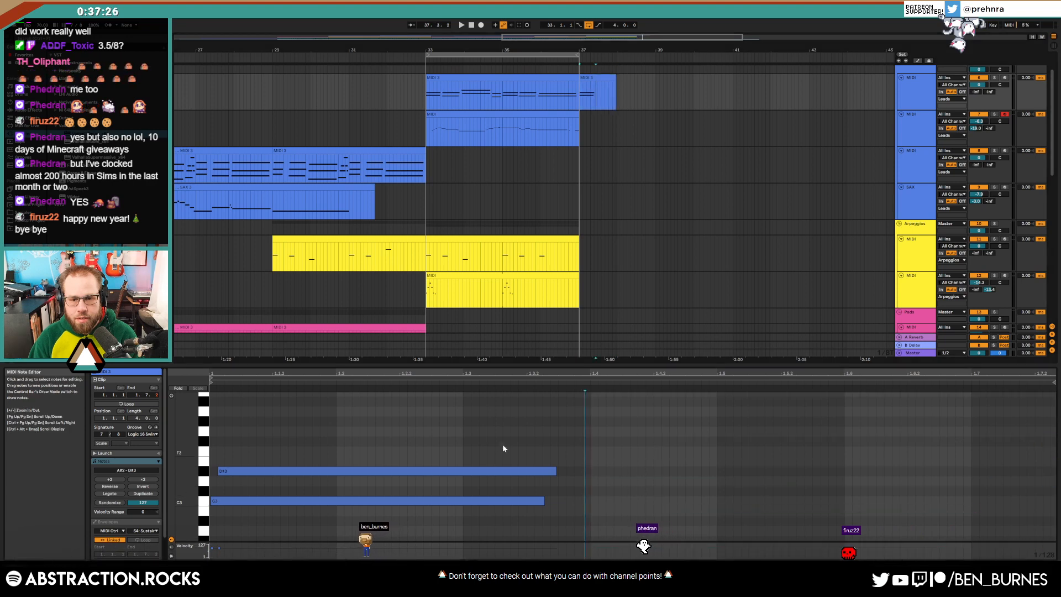
Lengthen both remaining chord notes in the pasted lead clip at bar 37 by several grid steps
{"action": "left_click_drag", "start_coordinate": [503, 444], "coordinate": [593, 557]}
{"action": "key", "text": "shift+Right"}
{"action": "key", "text": "shift+Right"}
{"action": "key", "text": "shift+Right"}
{"action": "key", "text": "shift+Right"}
{"action": "key", "text": "shift+Right"}
{"action": "key", "text": "shift+Right"}
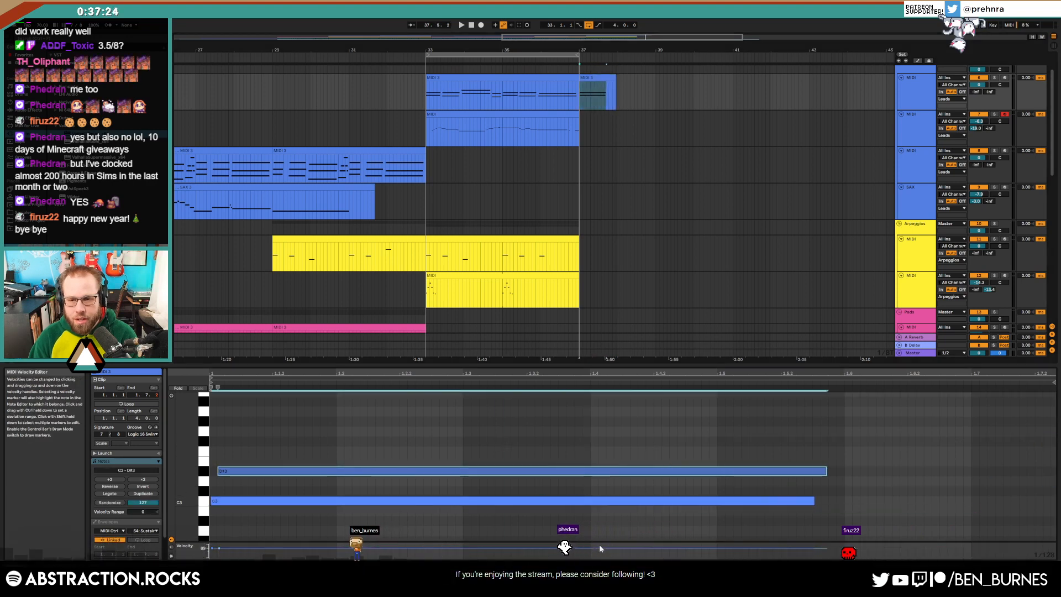
{"action": "key", "text": "shift+Right"}
{"action": "key", "text": "shift+Tab"}
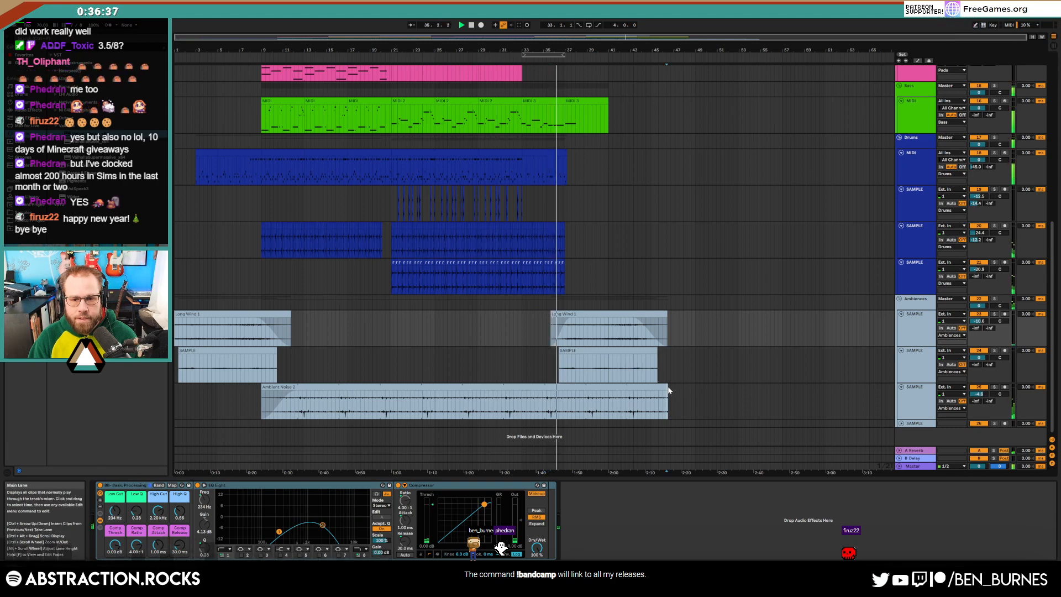
Shorten the Ambient Noise 2 clip to end at about bar 37 and play the drums around that bar
{"action": "left_click_drag", "start_coordinate": [669, 390], "coordinate": [563, 386]}
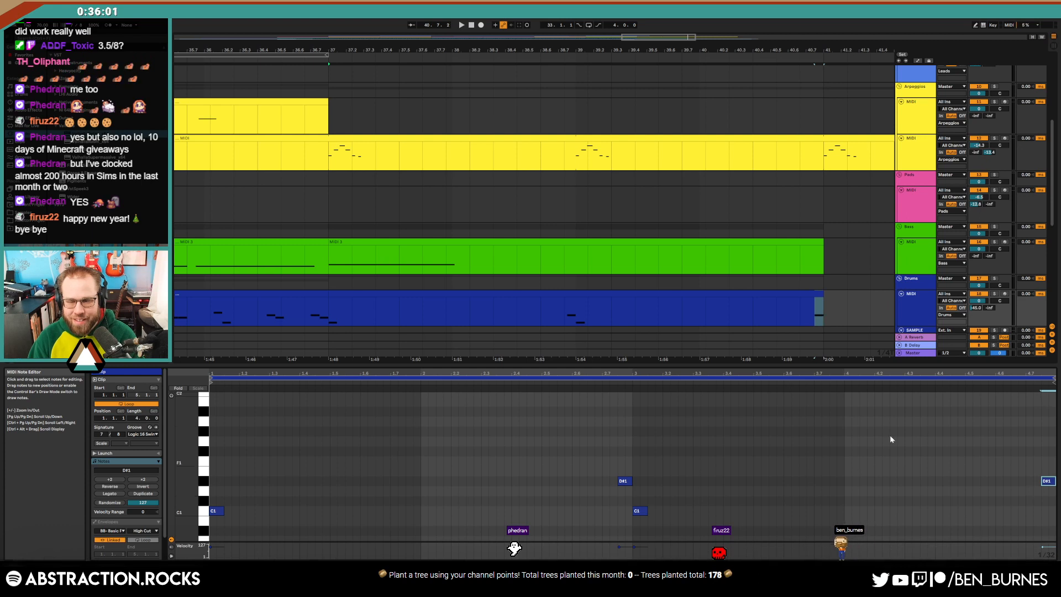
{"action": "left_click", "coordinate": [261, 311]}
{"action": "key", "text": "space"}
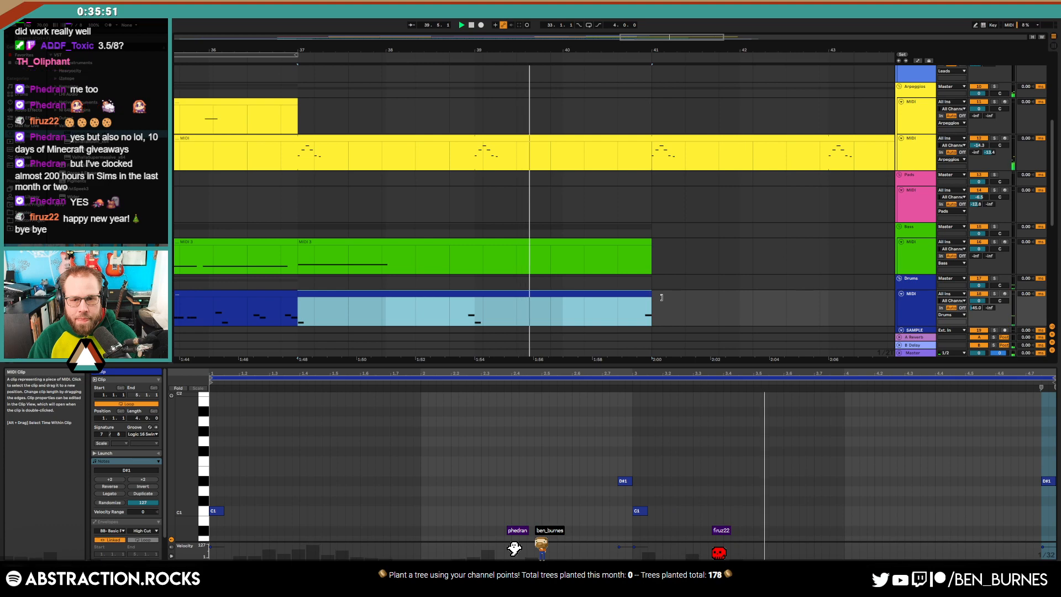
Extend the sparse drum, bass and second arpeggio clips to bar 45, adding a second C1 hit near the drum clip's start
{"action": "left_click_drag", "start_coordinate": [652, 293], "coordinate": [843, 293]}
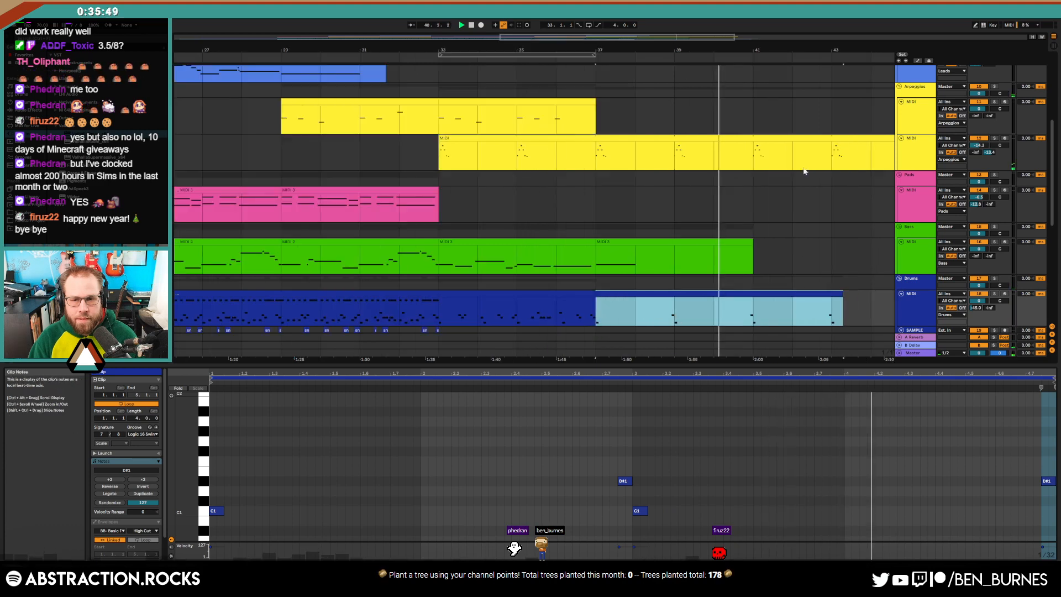
{"action": "scroll", "coordinate": [804, 172], "scroll_direction": "right", "scroll_amount": 5}
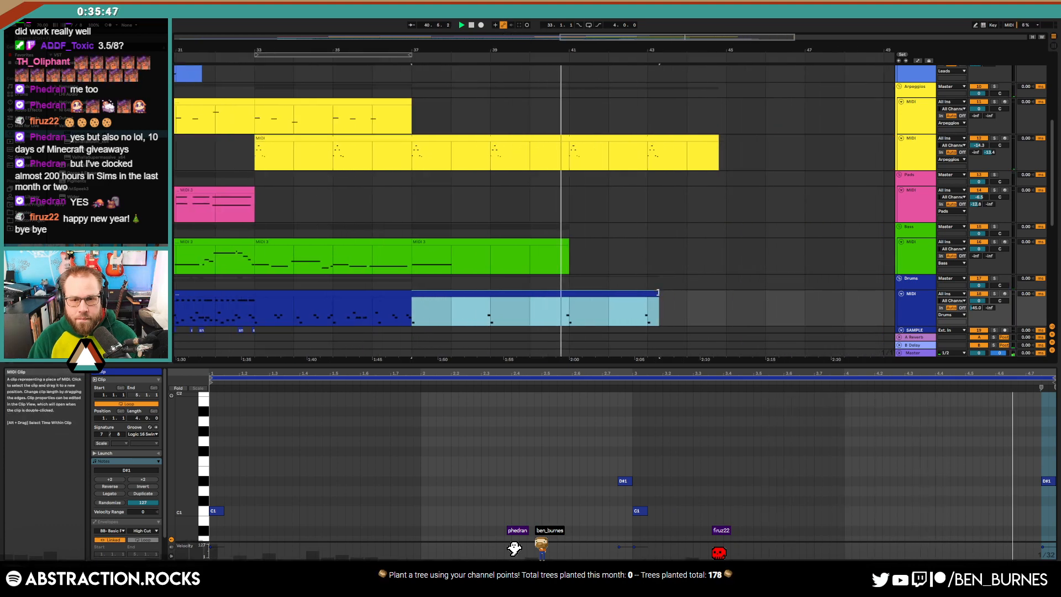
{"action": "left_click_drag", "start_coordinate": [658, 292], "coordinate": [725, 292]}
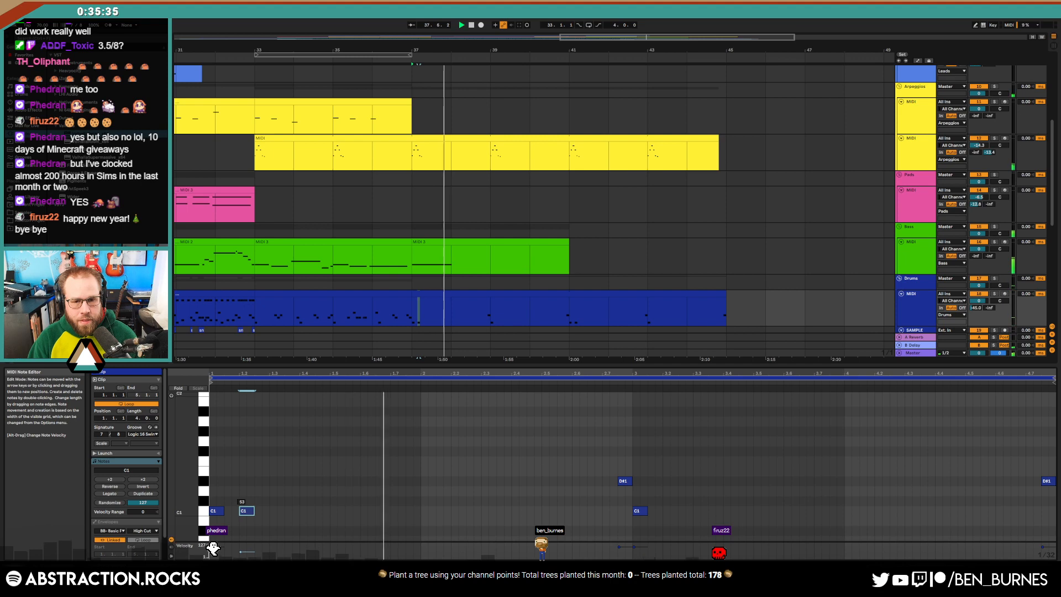
{"action": "key", "text": "shift+Tab"}
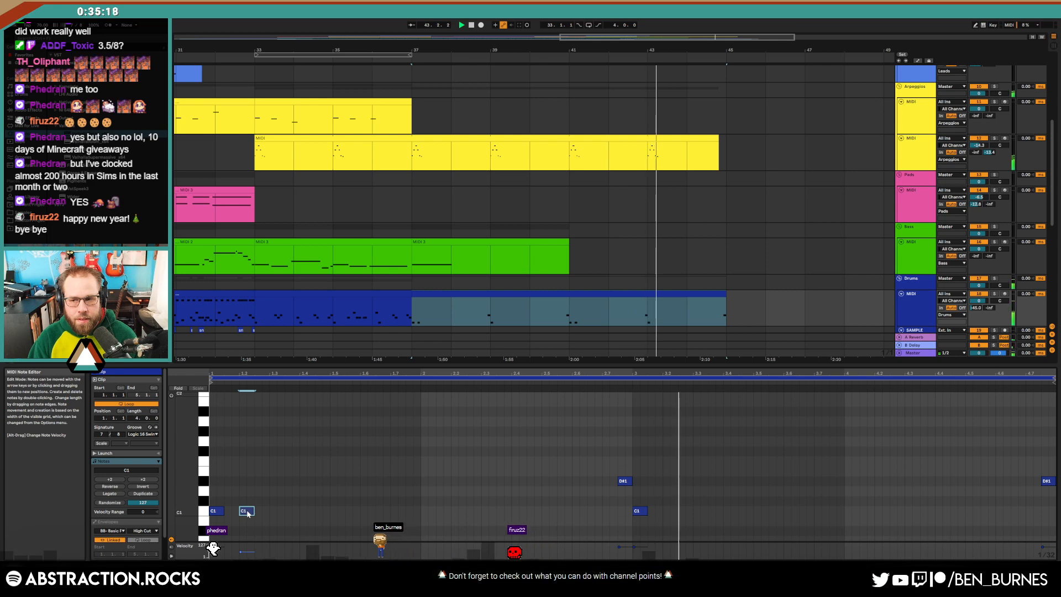
{"action": "key", "text": "shift+Tab"}
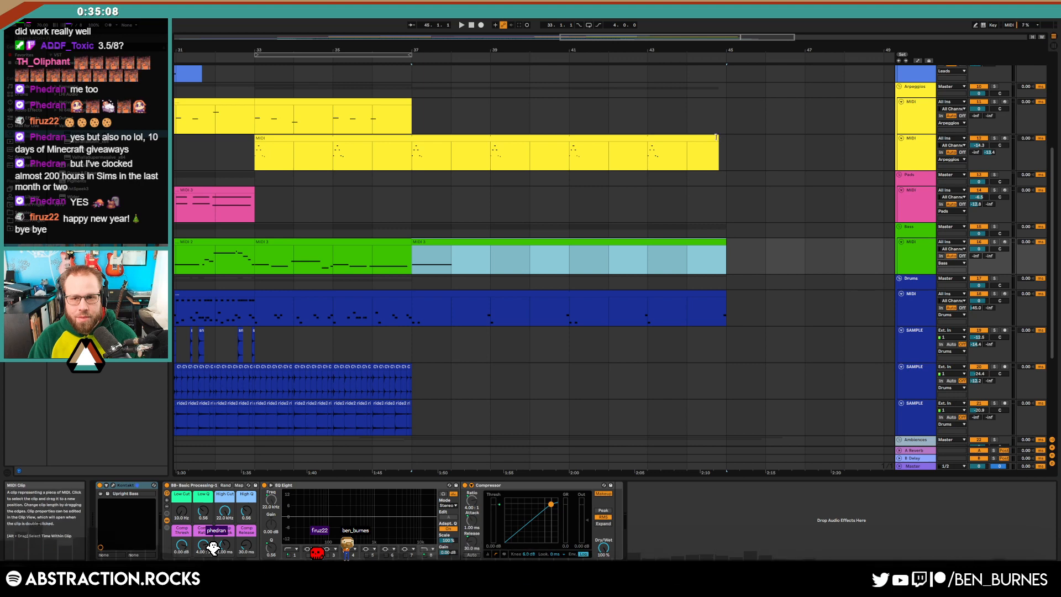
{"action": "left_click_drag", "start_coordinate": [719, 152], "coordinate": [725, 152]}
Copy the section from bar 13 to bar 21 across the lead, arpeggio, pad, bass and drum tracks
{"action": "scroll", "coordinate": [495, 230], "scroll_direction": "up", "scroll_amount": 1}
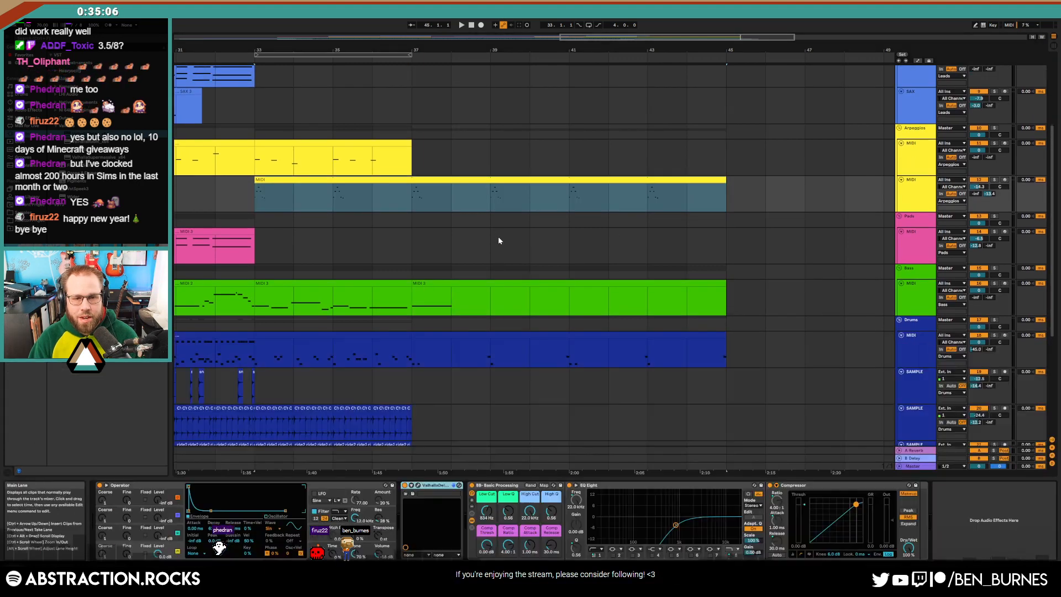
{"action": "scroll", "coordinate": [500, 235], "scroll_direction": "down", "scroll_amount": 3}
{"action": "left_click", "coordinate": [498, 261]}
{"action": "key", "text": "w"}
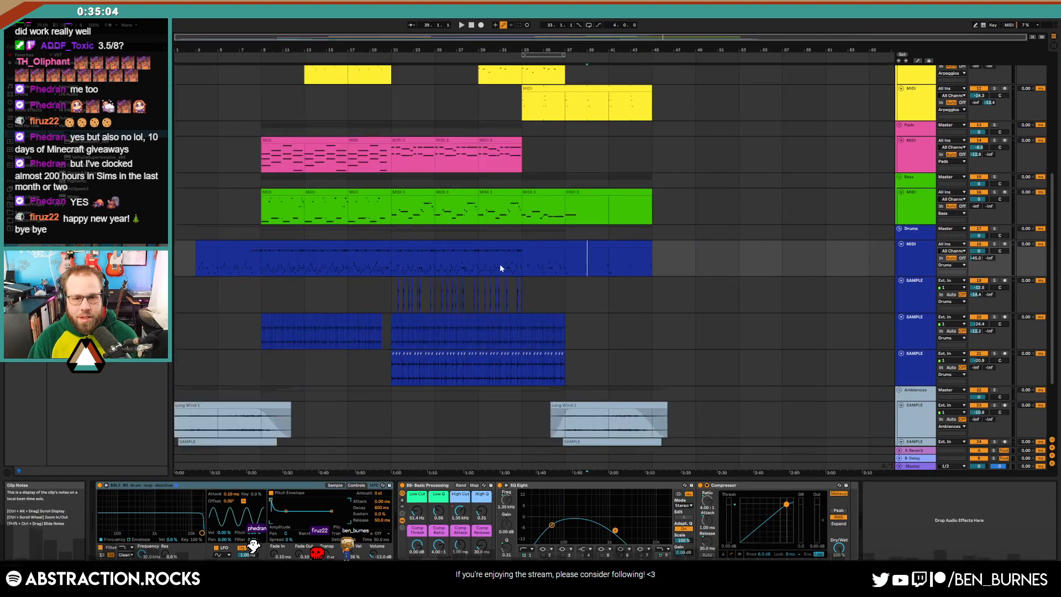
{"action": "scroll", "coordinate": [497, 266], "scroll_direction": "up", "scroll_amount": 5}
{"action": "scroll", "coordinate": [478, 270], "scroll_direction": "up", "scroll_amount": 6}
{"action": "left_click_drag", "start_coordinate": [305, 114], "coordinate": [390, 439]}
{"action": "key", "text": "ctrl+c"}
{"action": "scroll", "coordinate": [675, 110], "scroll_direction": "up", "scroll_amount": 5}
{"action": "left_click", "coordinate": [552, 110]}
{"action": "key", "text": "ctrl+v"}
{"action": "key", "text": "ctrl+z"}
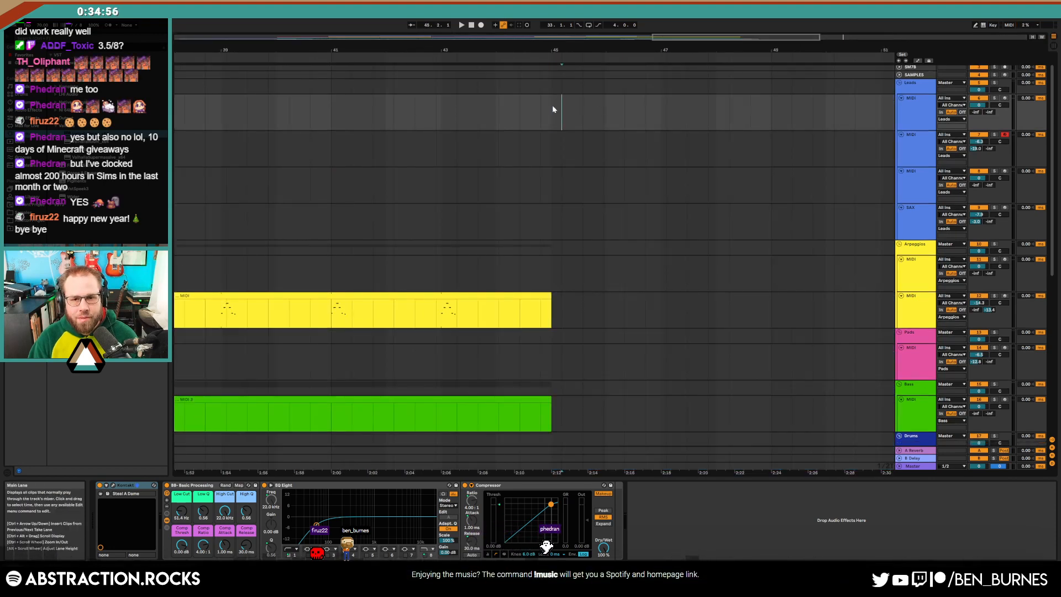
Place the copied bar 13 to 21 section at bar 45 across all its tracks
{"action": "left_click", "coordinate": [563, 121]}
{"action": "scroll", "coordinate": [564, 137], "scroll_direction": "up", "scroll_amount": 5}
{"action": "left_click", "coordinate": [510, 105]}
{"action": "left_click_drag", "start_coordinate": [509, 104], "coordinate": [891, 467]}
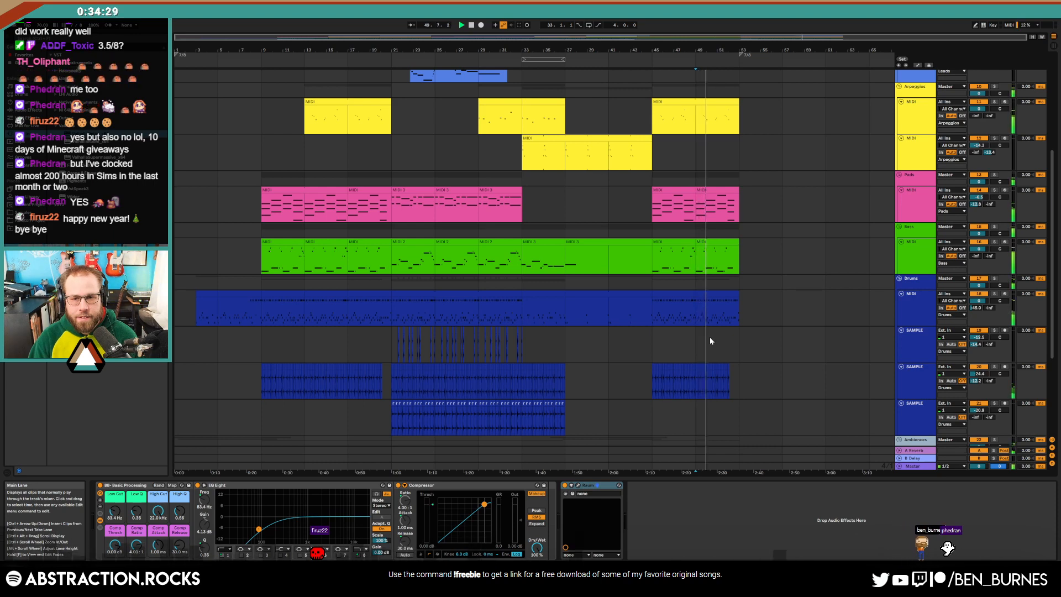
Add three C#1 hits at the end of the sparse drum clip's last bar, leading into bar 45
{"action": "scroll", "coordinate": [718, 337], "scroll_direction": "up", "scroll_amount": 5}
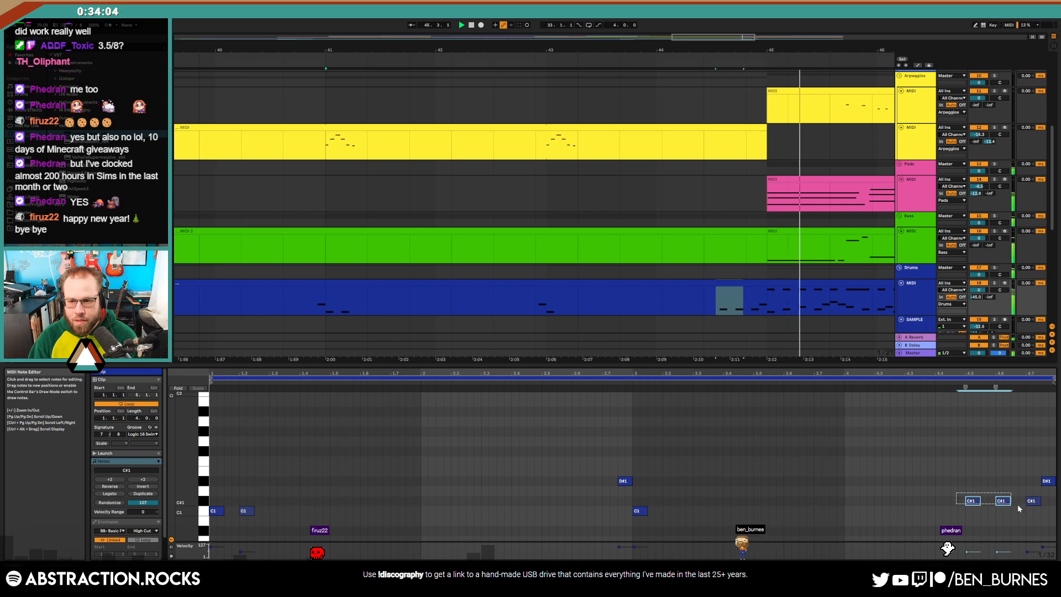
{"action": "left_click_drag", "start_coordinate": [1019, 507], "coordinate": [1042, 510]}
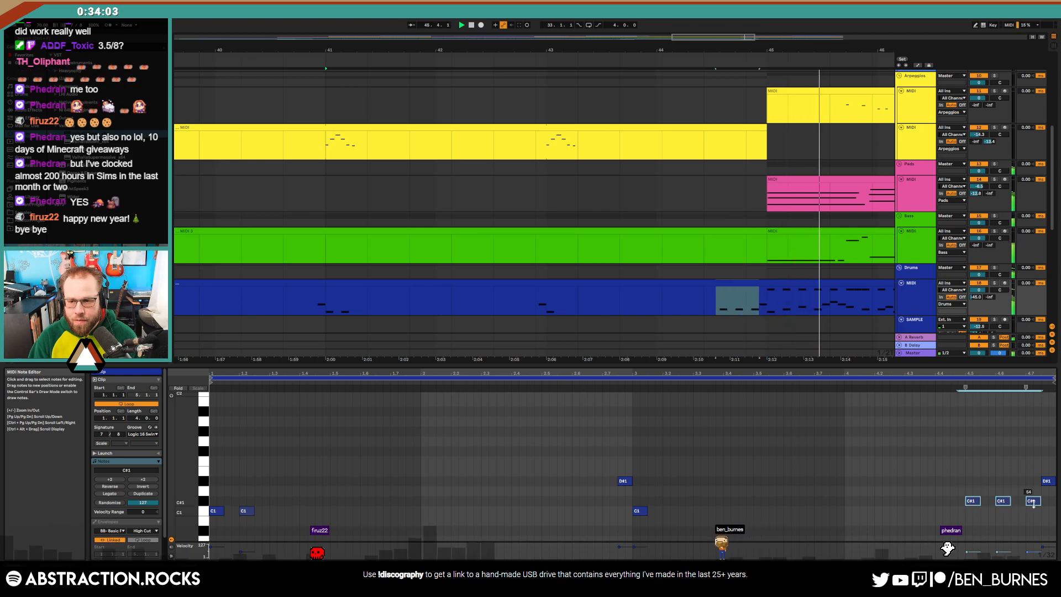
{"action": "left_click", "coordinate": [1025, 469]}
{"action": "key", "text": "shift+Tab"}
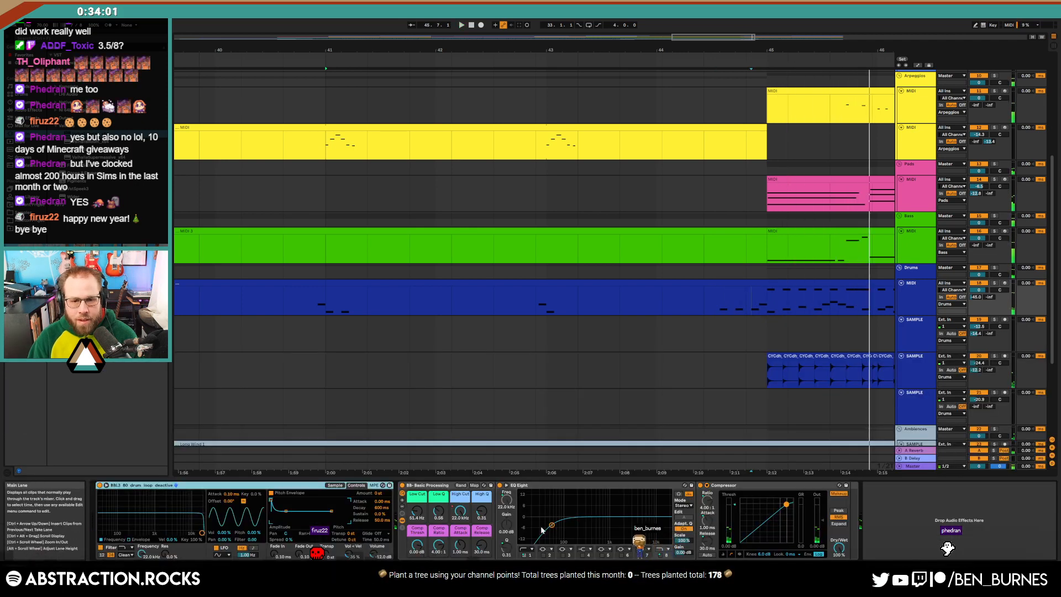
Stop playback and record a second part on the SAX track from about bar 35 to bar 53
{"action": "key", "text": "space"}
{"action": "left_click", "coordinate": [694, 377]}
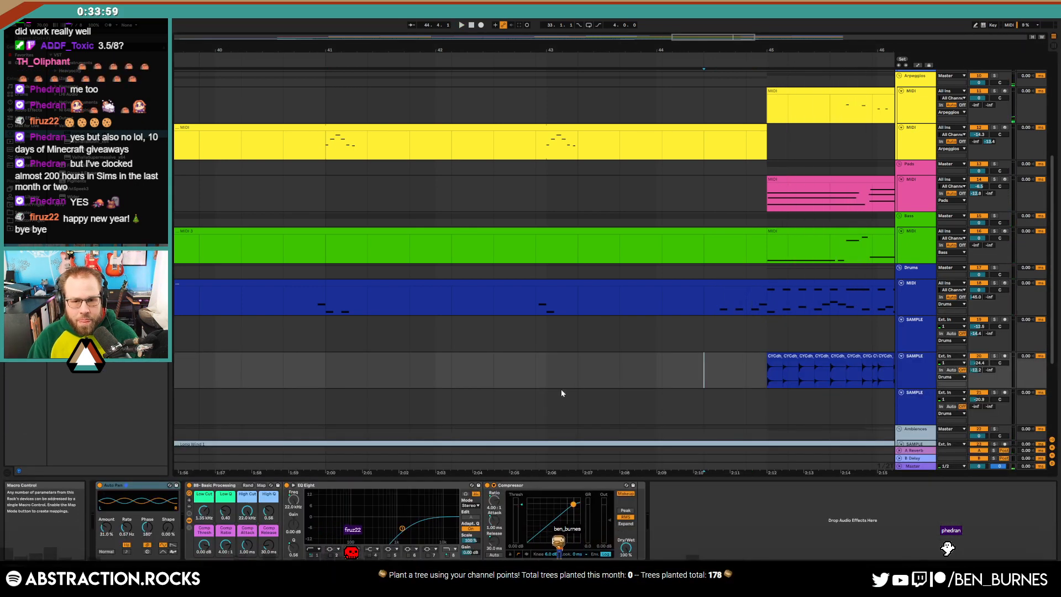
{"action": "scroll", "coordinate": [649, 375], "scroll_direction": "down", "scroll_amount": 5}
{"action": "left_click", "coordinate": [614, 306]}
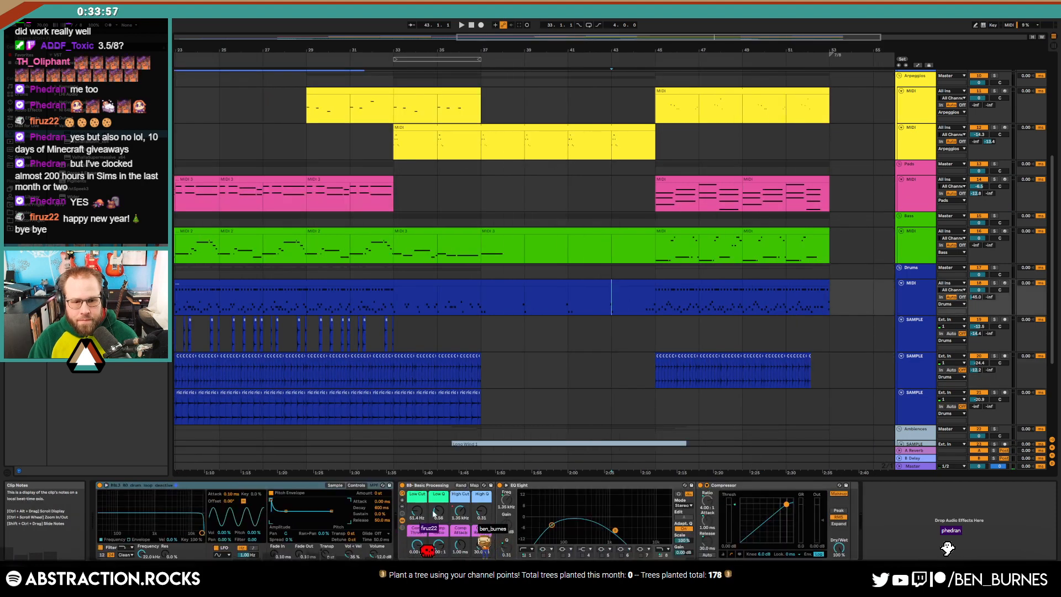
{"action": "left_click", "coordinate": [512, 309]}
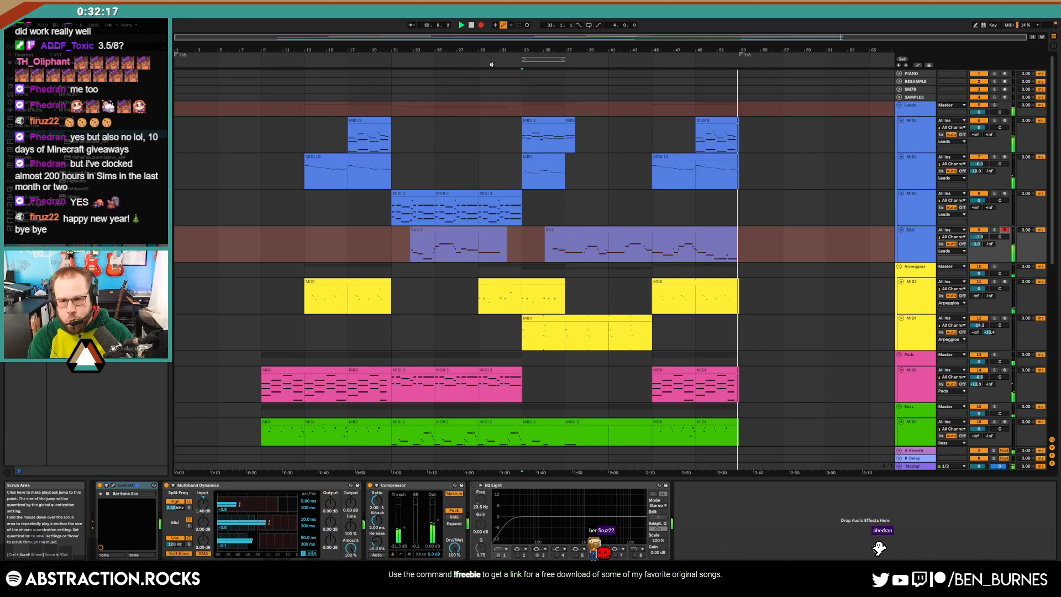
{"action": "key", "text": "F9"}
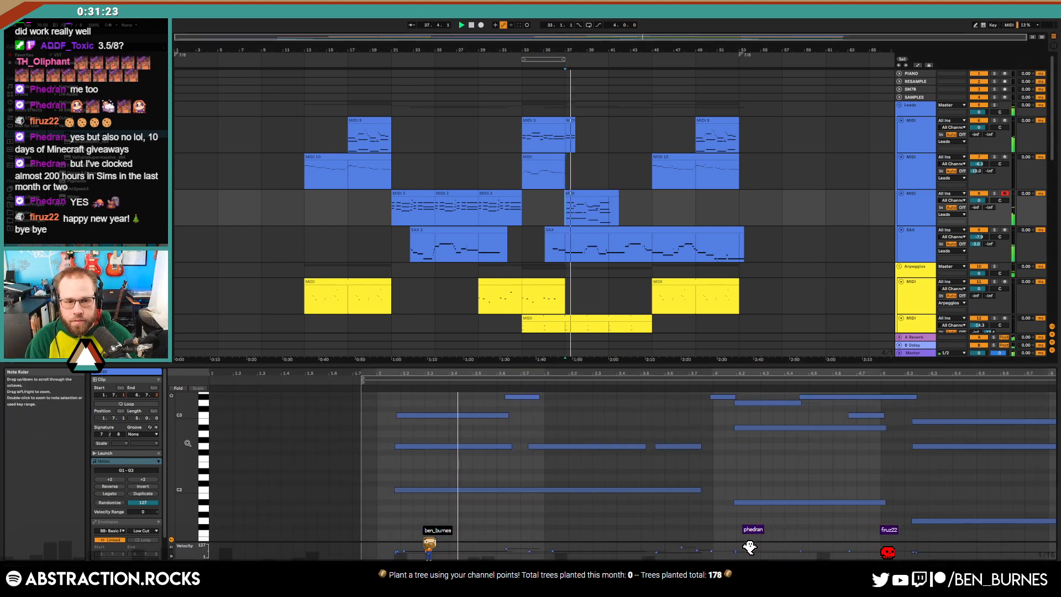
Lengthen all notes of the final chord in the recorded lead clip that starts at bar 37
{"action": "left_click_drag", "start_coordinate": [188, 444], "coordinate": [177, 449]}
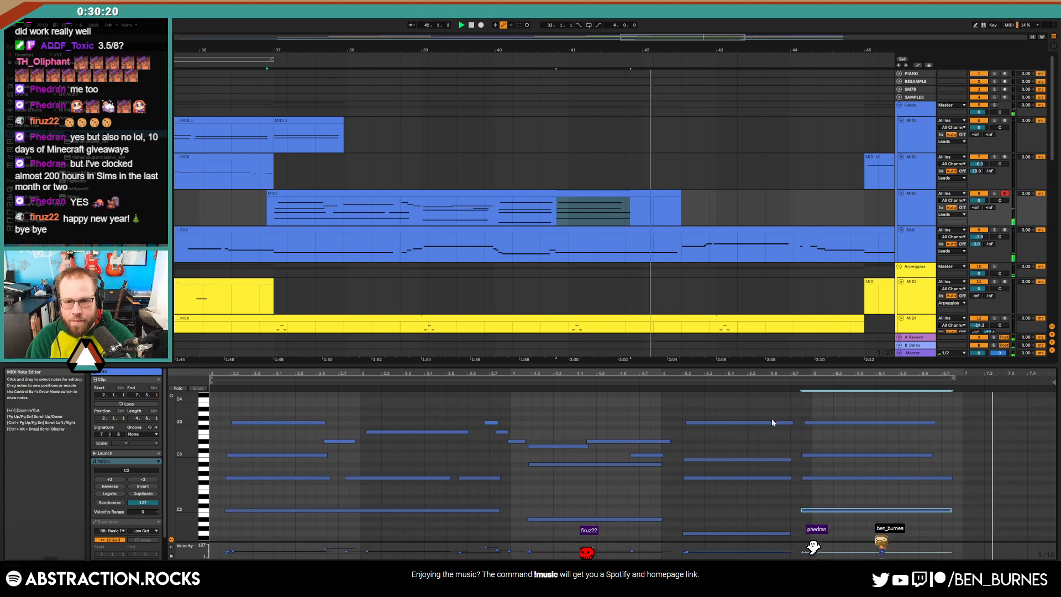
{"action": "left_click_drag", "start_coordinate": [869, 415], "coordinate": [854, 519]}
{"action": "key", "text": "shift+Right"}
{"action": "key", "text": "shift+Right"}
{"action": "key", "text": "shift+Right"}
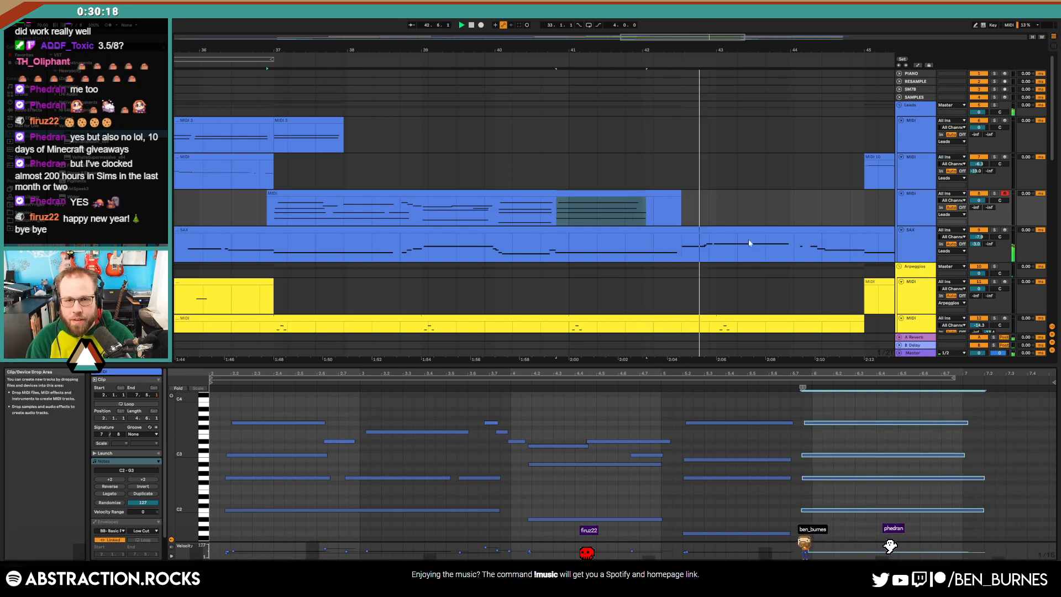
In the SAX clip, shorten the C3 note ending bar 11 of the clip and add a short D#3 before the following A#2
{"action": "left_click_drag", "start_coordinate": [676, 38], "coordinate": [676, 26]}
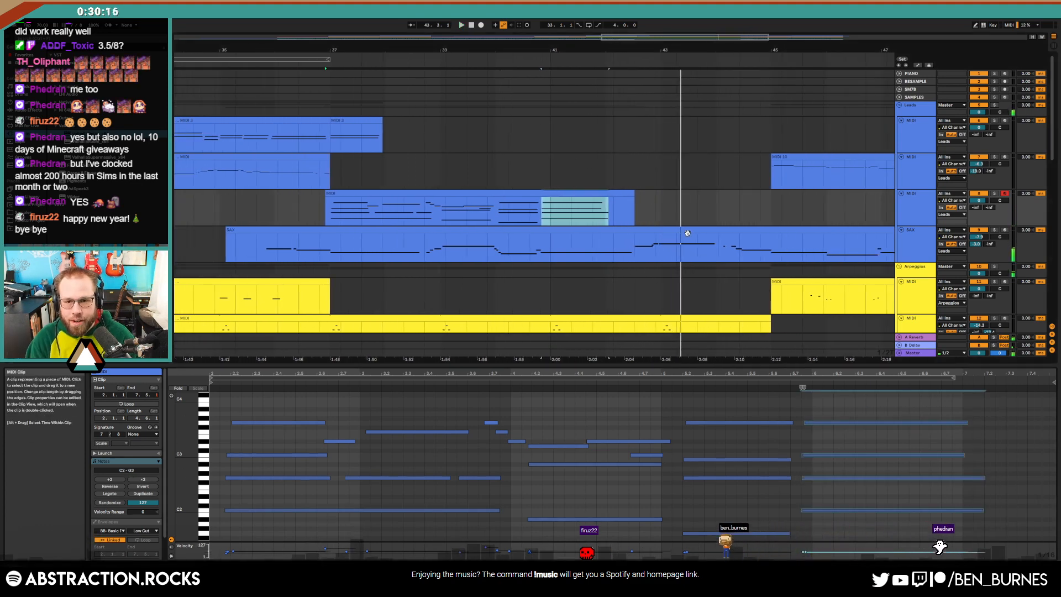
{"action": "left_click", "coordinate": [660, 243]}
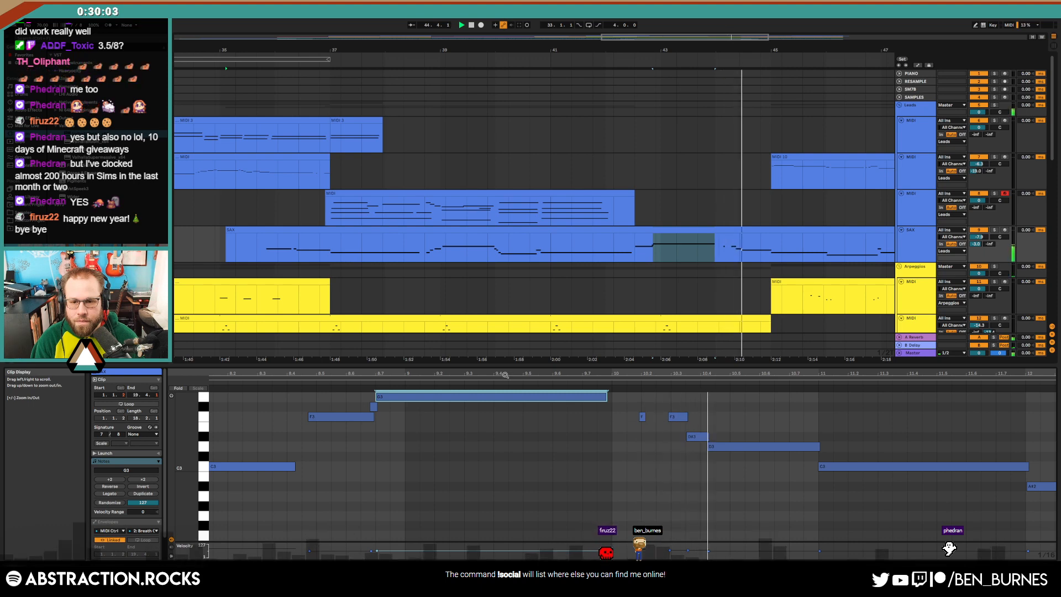
{"action": "left_click_drag", "start_coordinate": [504, 375], "coordinate": [396, 369]}
{"action": "left_click_drag", "start_coordinate": [631, 371], "coordinate": [605, 373]}
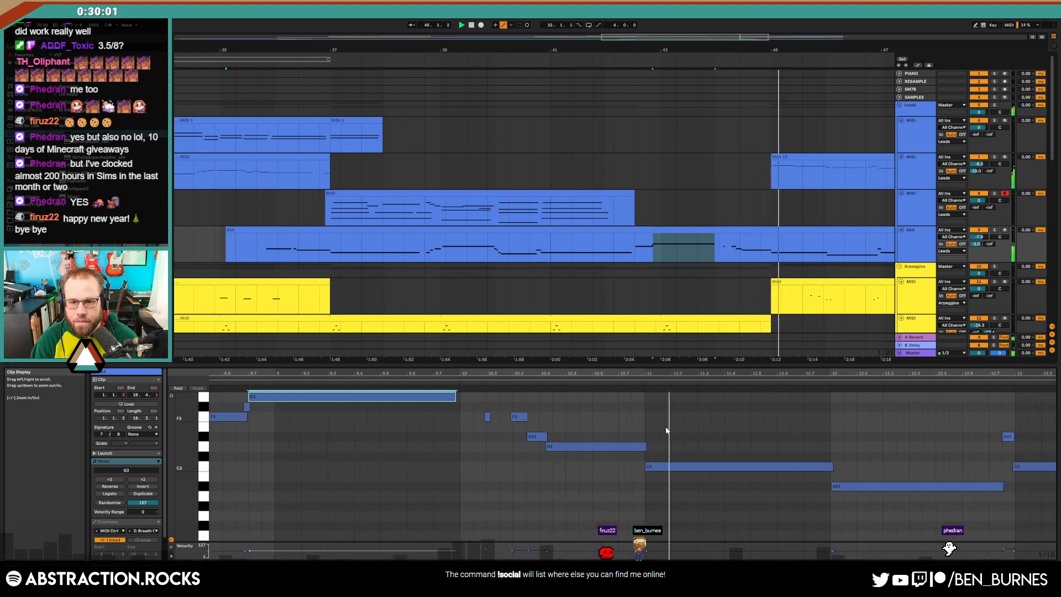
{"action": "left_click_drag", "start_coordinate": [774, 374], "coordinate": [492, 371]}
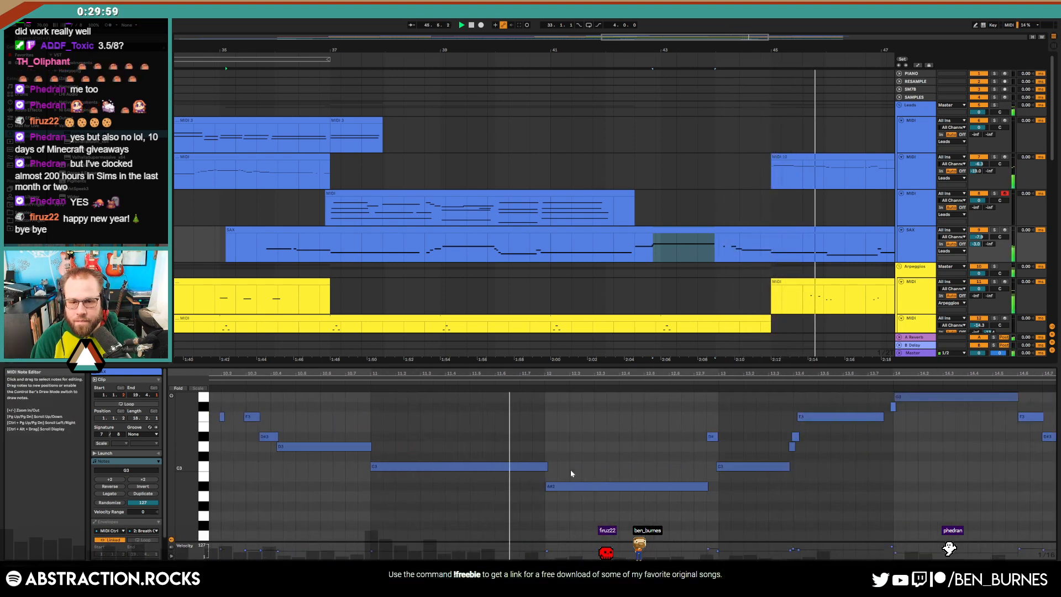
{"action": "left_click_drag", "start_coordinate": [547, 467], "coordinate": [545, 438]}
{"action": "double_click", "coordinate": [539, 437]}
{"action": "left_click", "coordinate": [517, 385]}
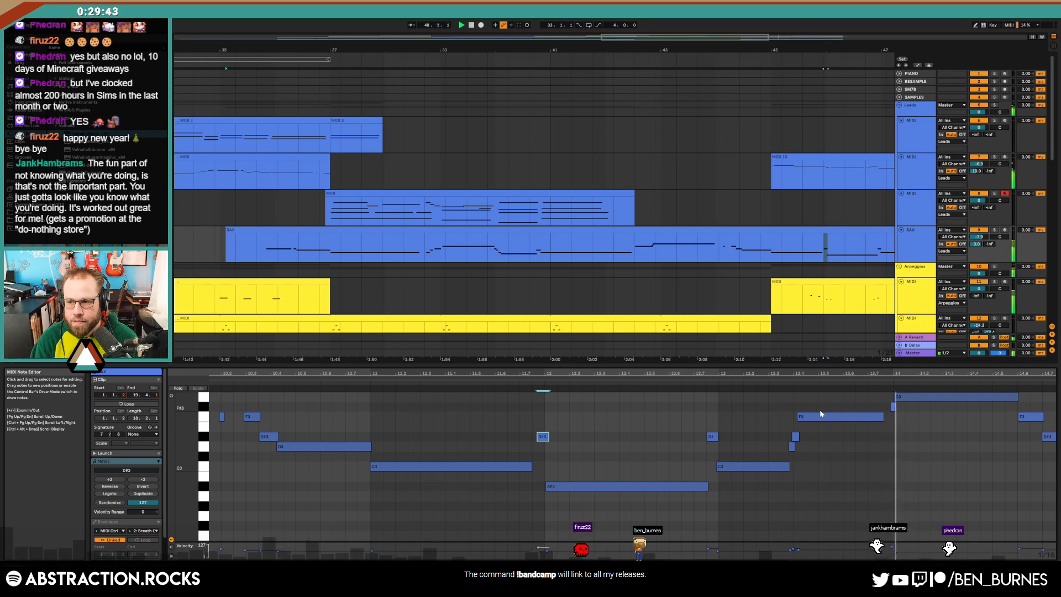
Raise the final sustained G2 note of the SAX clip to C3
{"action": "left_click_drag", "start_coordinate": [926, 372], "coordinate": [610, 365]}
{"action": "left_click", "coordinate": [623, 400]}
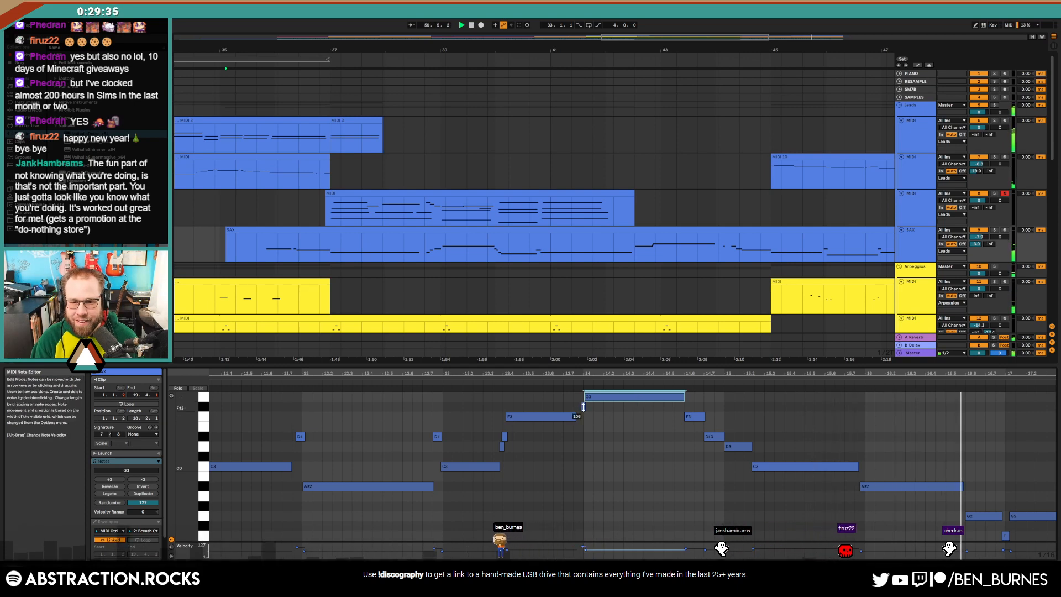
{"action": "left_click", "coordinate": [583, 407]}
{"action": "left_click", "coordinate": [633, 445]}
{"action": "left_click_drag", "start_coordinate": [928, 373], "coordinate": [766, 376]}
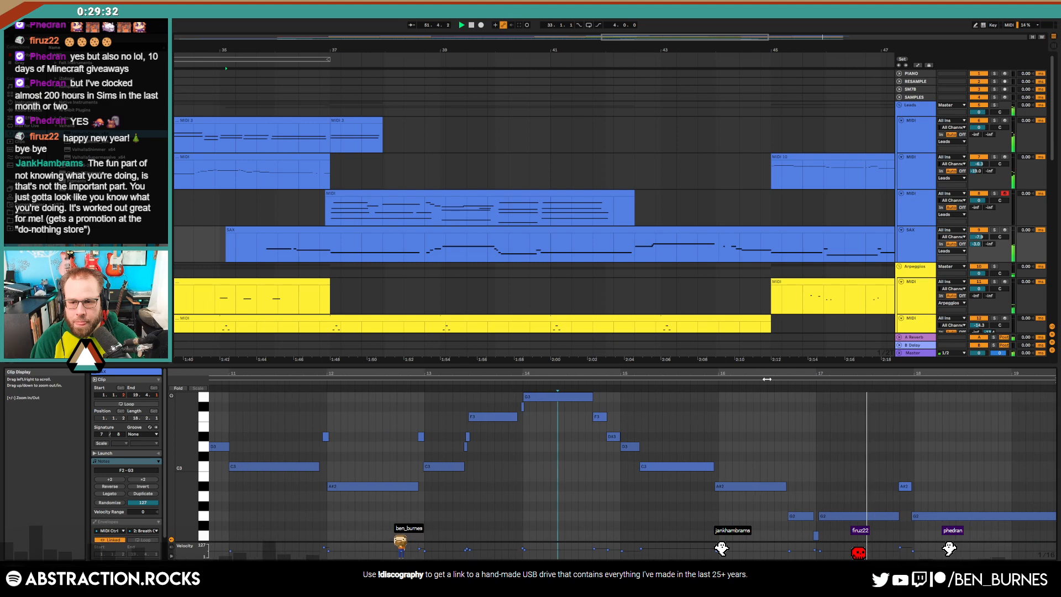
{"action": "left_click", "coordinate": [905, 485]}
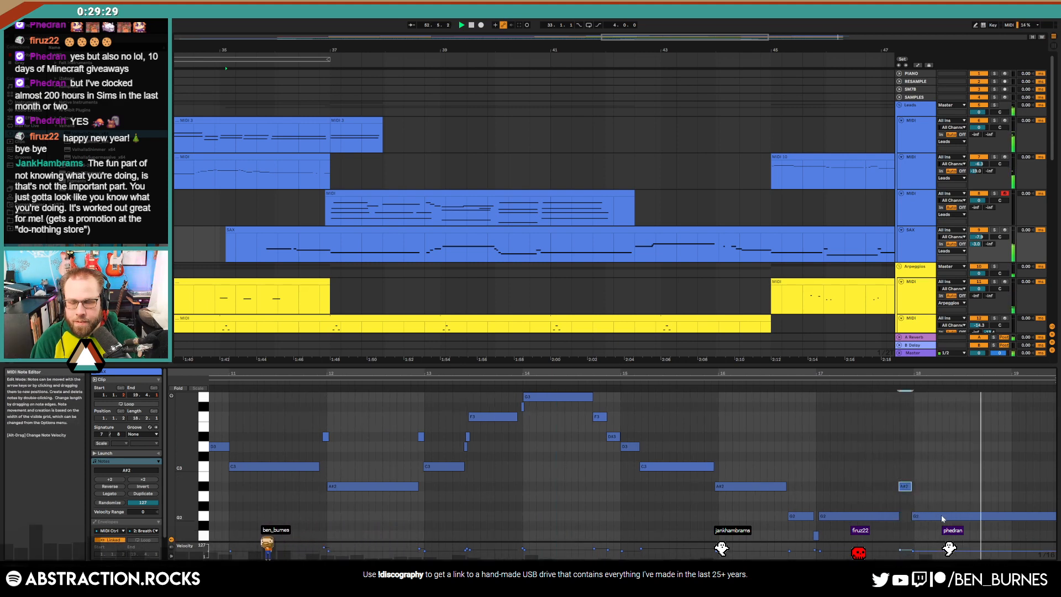
{"action": "left_click_drag", "start_coordinate": [942, 516], "coordinate": [941, 475]}
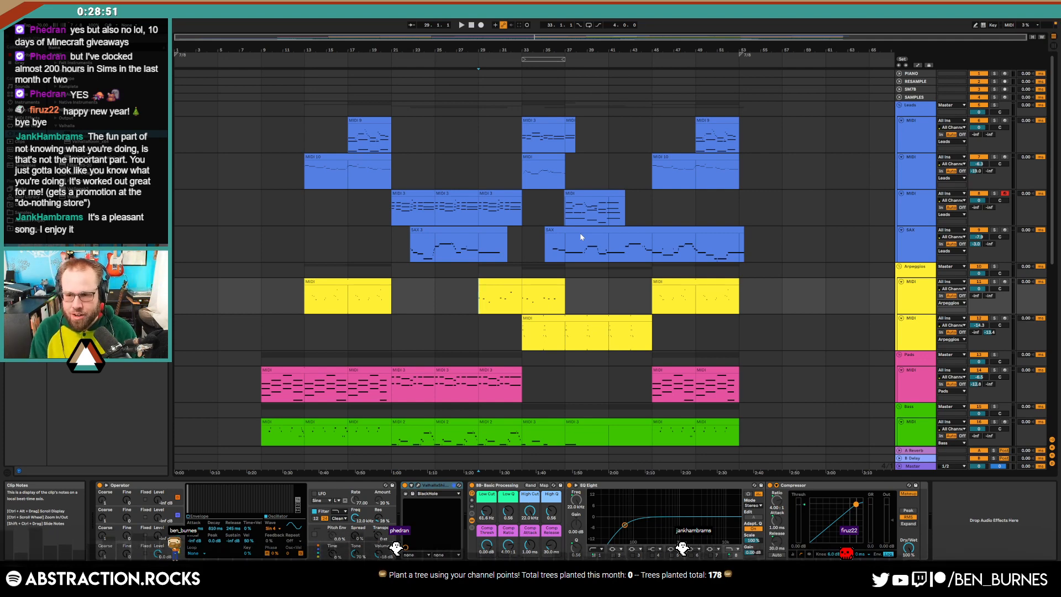
Play the arrangement from bar 33 and select the three lead tracks from there to the end of the recorded lead clip
{"action": "left_click", "coordinate": [581, 282]}
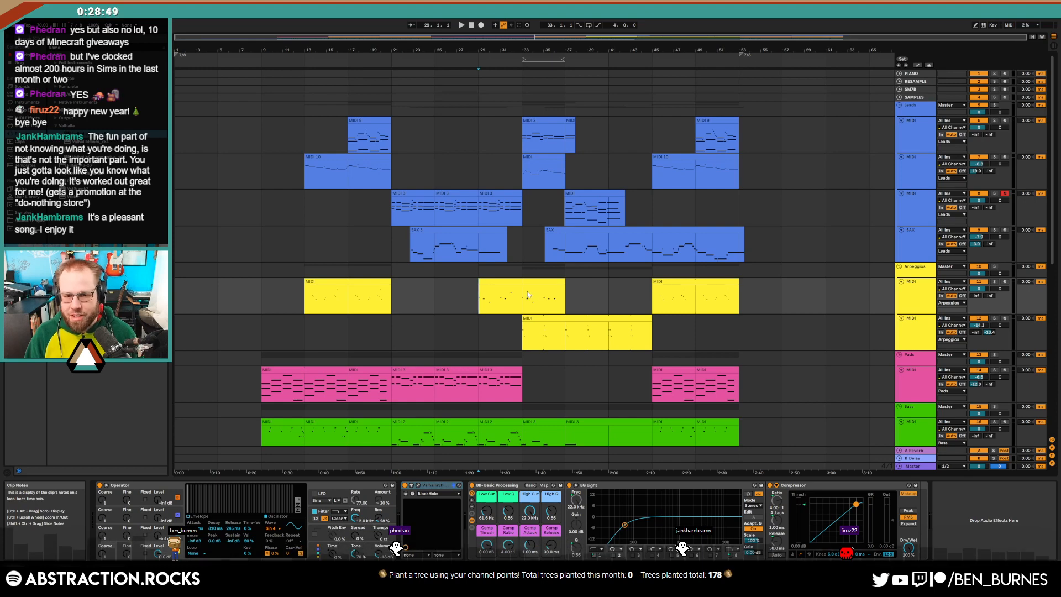
{"action": "left_click", "coordinate": [527, 308]}
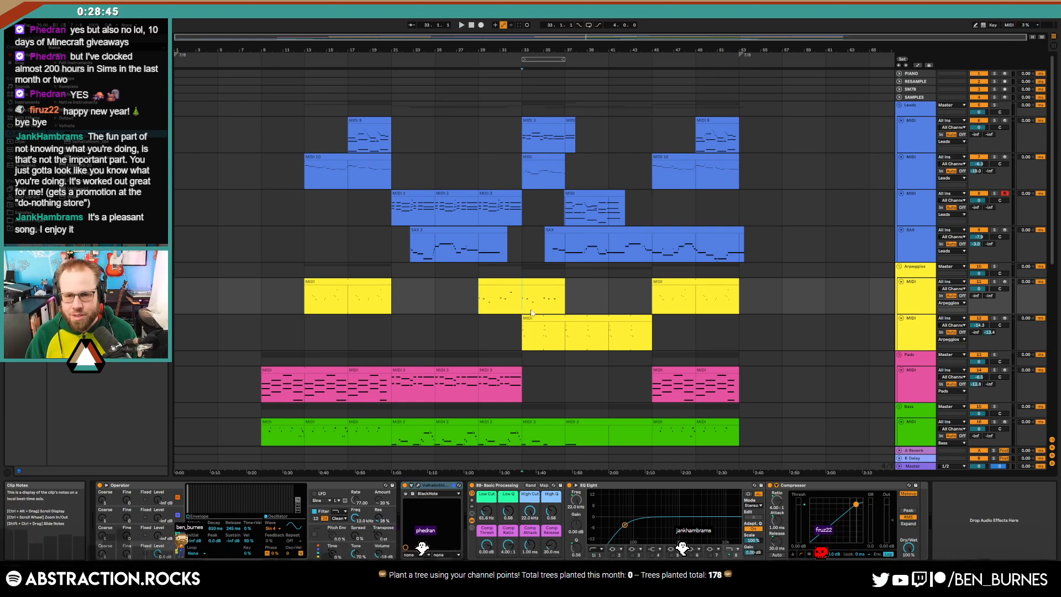
{"action": "key", "text": "space"}
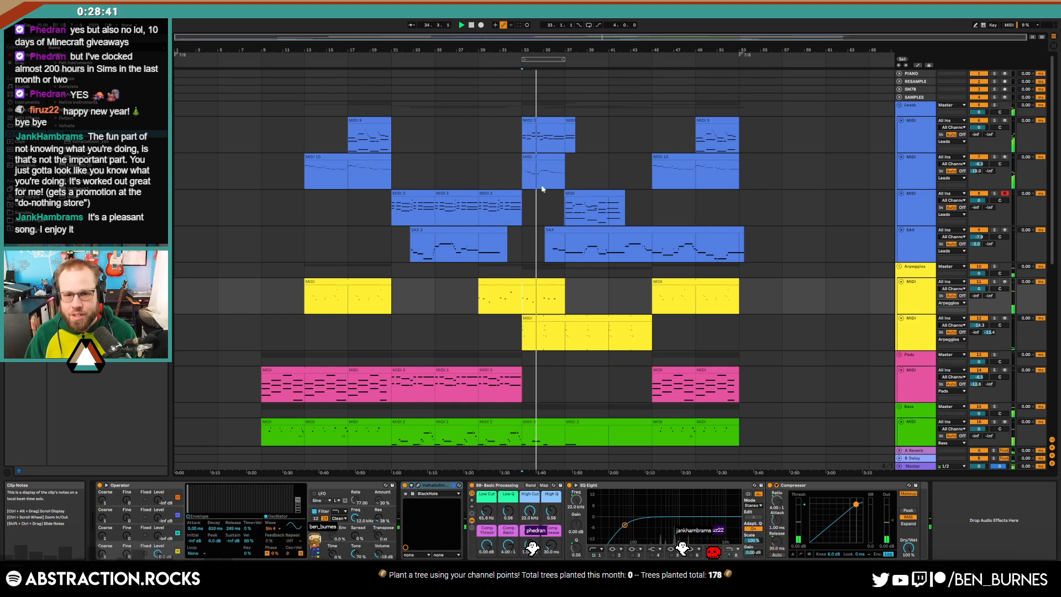
{"action": "left_click", "coordinate": [568, 213]}
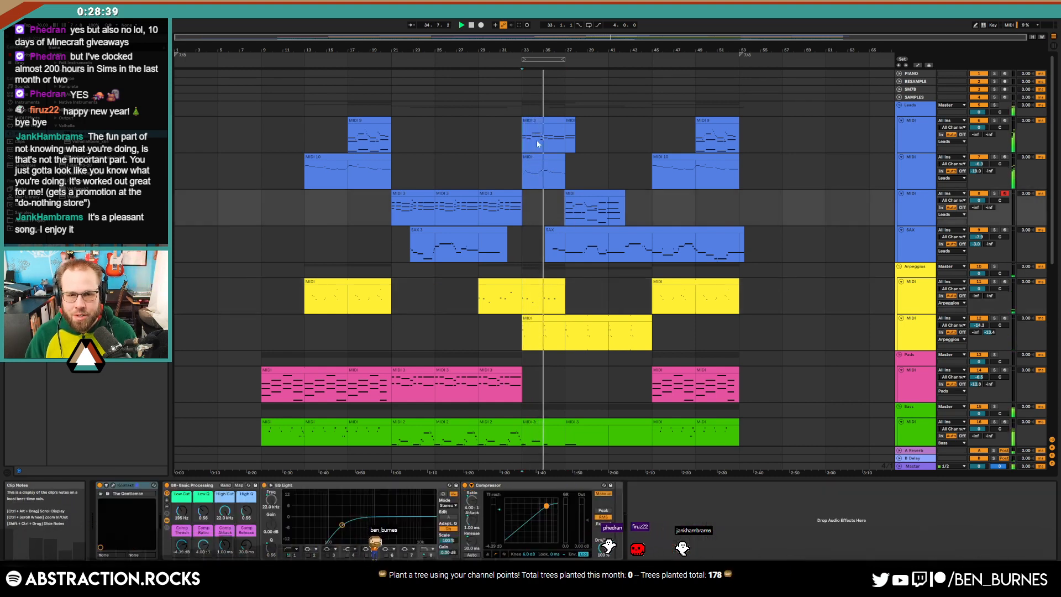
{"action": "left_click_drag", "start_coordinate": [538, 143], "coordinate": [635, 206]}
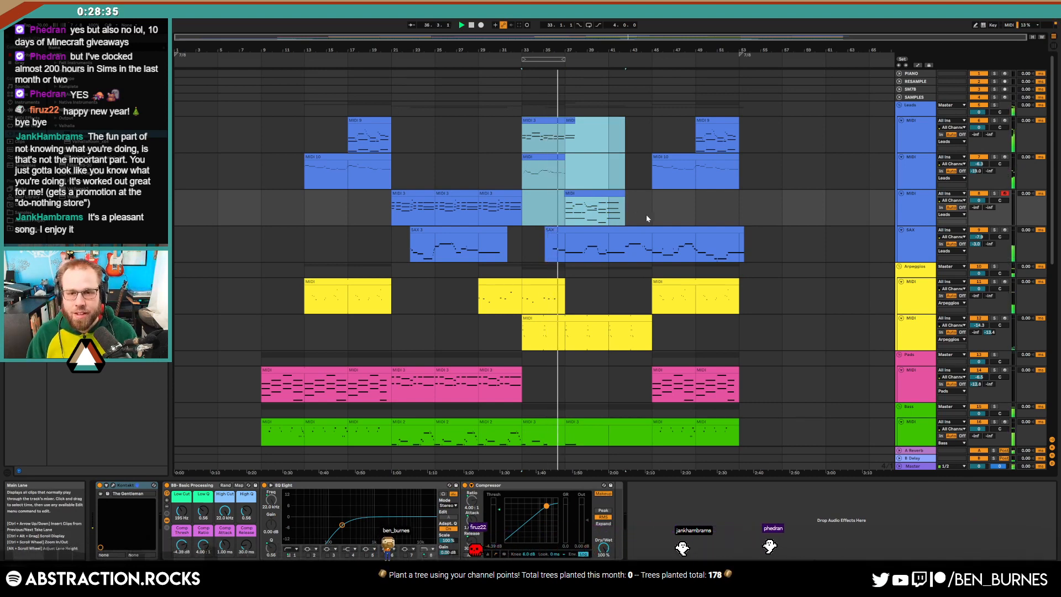
Open the second SAX clip for editing and raise its sustained A#2 note at bar 50 by four semitones
{"action": "double_click", "coordinate": [635, 243]}
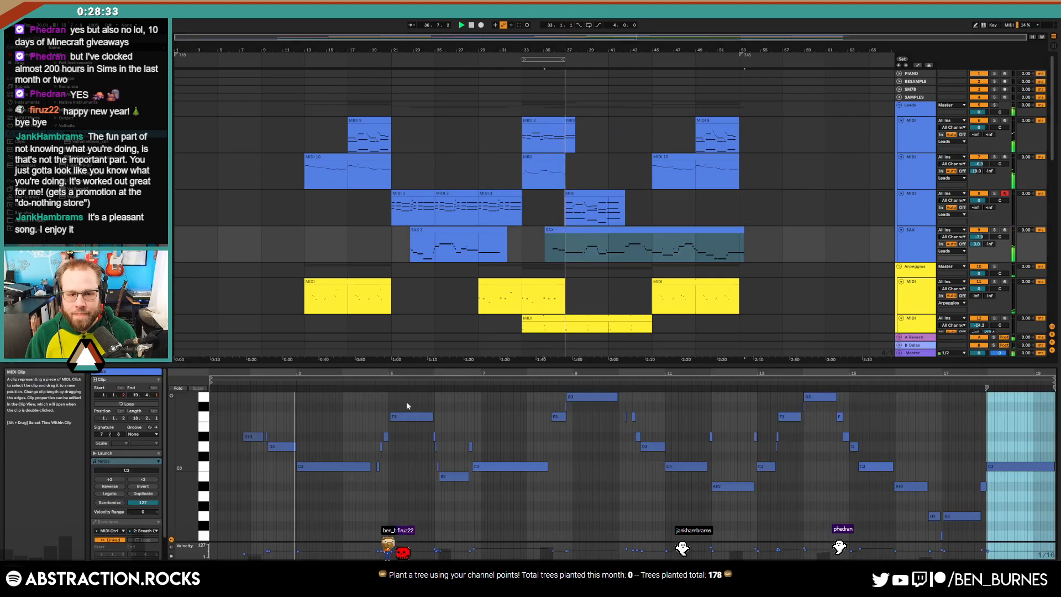
{"action": "left_click", "coordinate": [250, 436]}
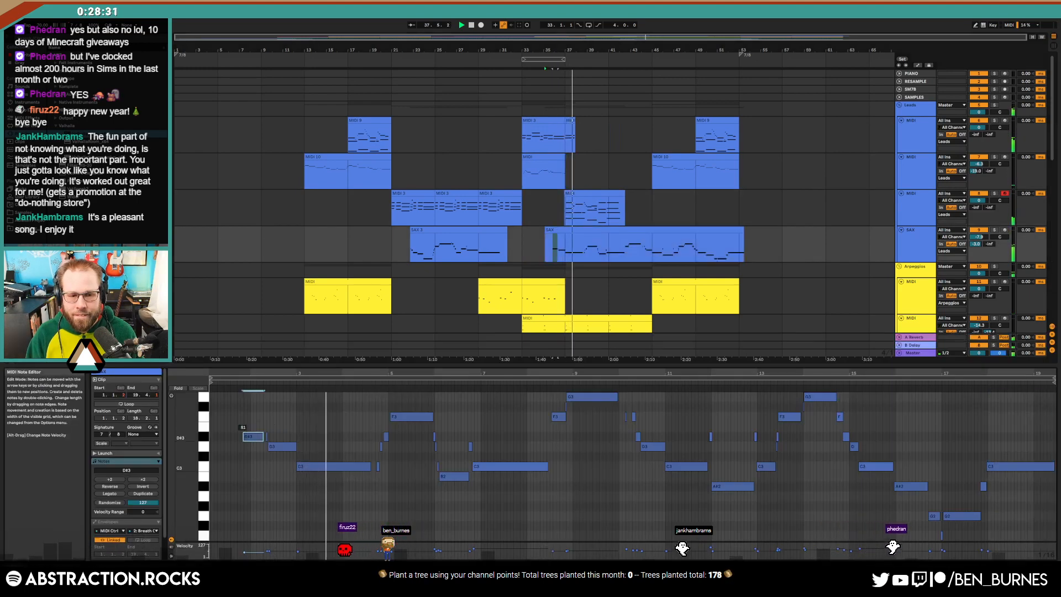
{"action": "left_click", "coordinate": [357, 422]}
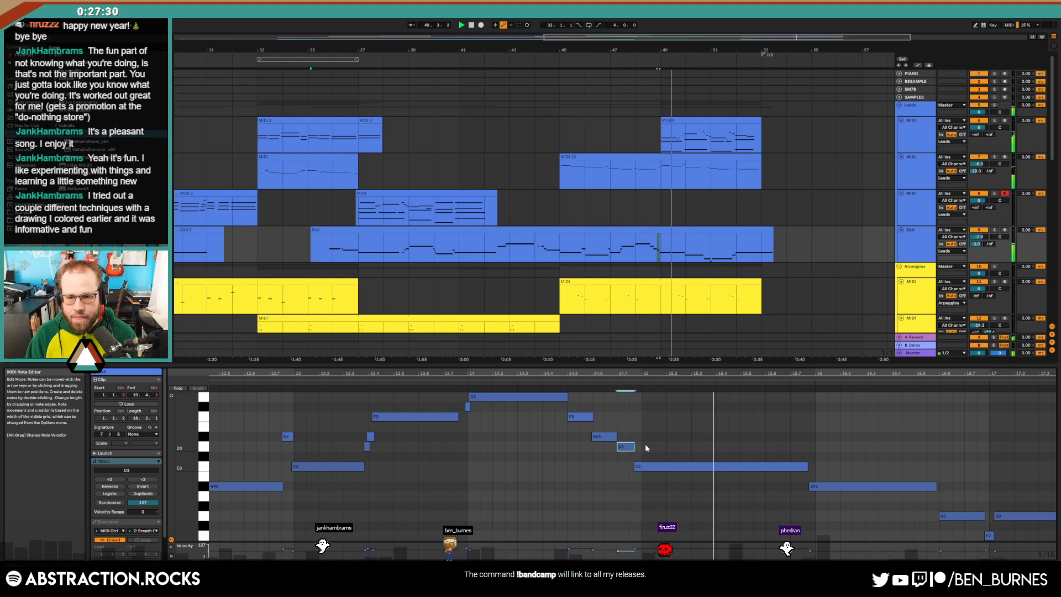
{"action": "left_click_drag", "start_coordinate": [844, 463], "coordinate": [883, 508]}
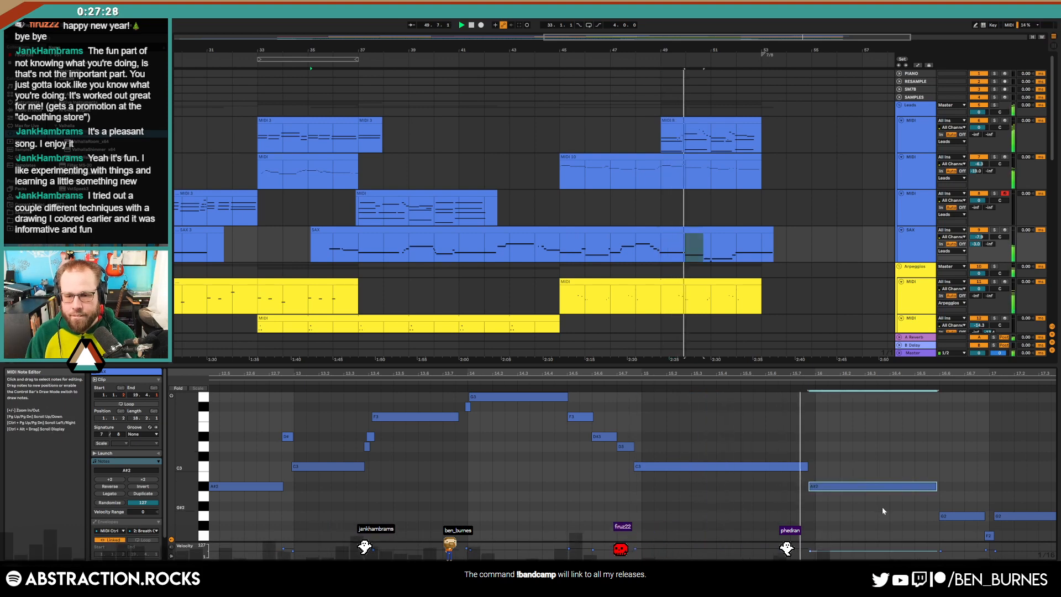
{"action": "key", "text": "Up"}
{"action": "key", "text": "Up"}
{"action": "key", "text": "Up"}
{"action": "key", "text": "Up"}
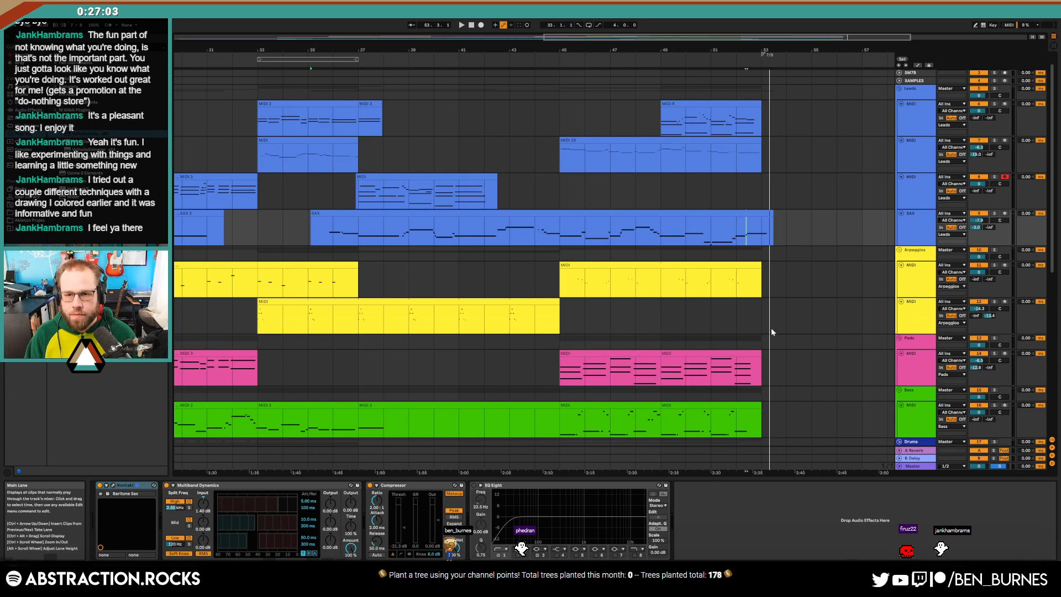
Extend the second SAX clip's end to bar 56 and delete the 7/8 time signature marker at bar 53
{"action": "left_click_drag", "start_coordinate": [770, 213], "coordinate": [837, 218]}
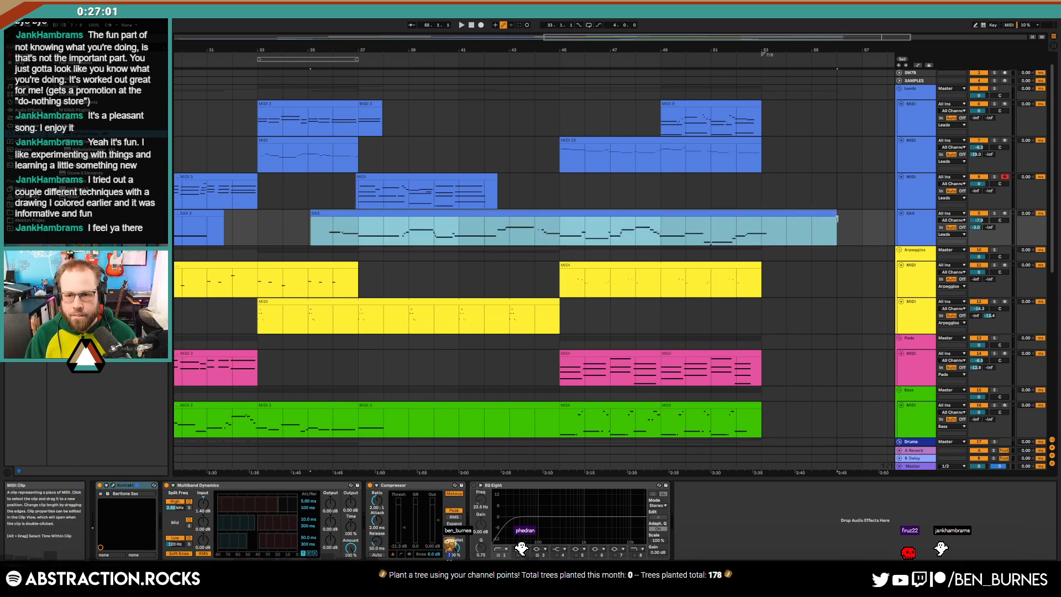
{"action": "left_click_drag", "start_coordinate": [941, 225], "coordinate": [824, 215]}
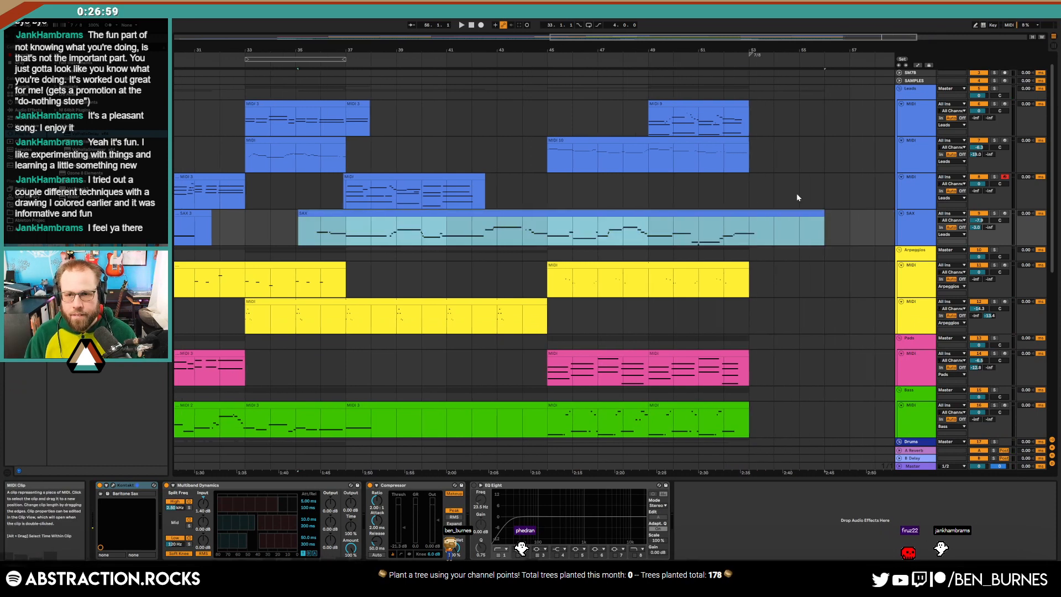
{"action": "left_click", "coordinate": [751, 55]}
{"action": "key", "text": "Delete"}
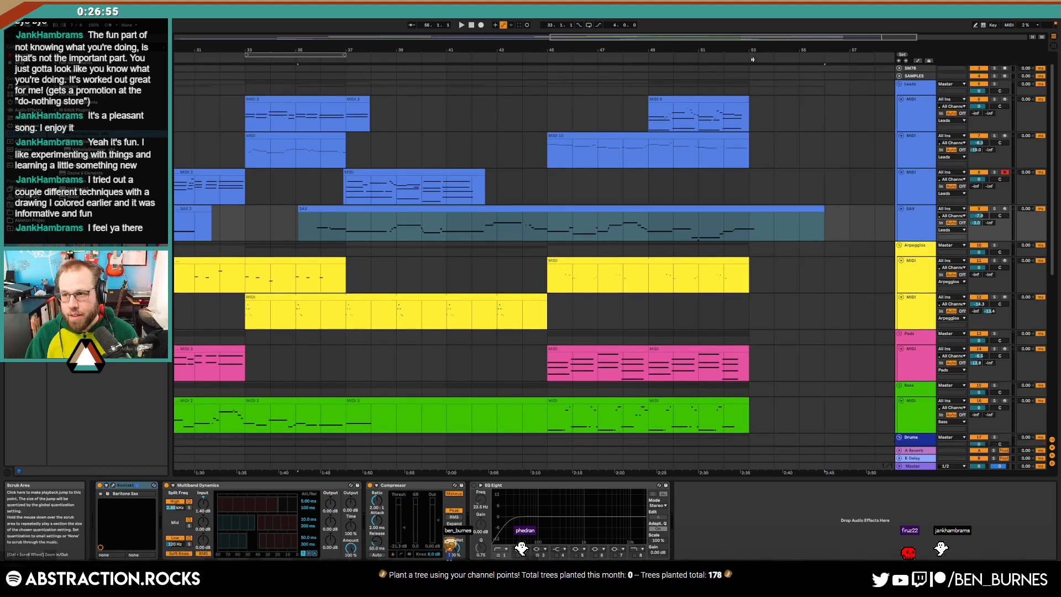
Try extending the reprise arpeggio clip that starts at bar 45 so that it runs to bar 61
{"action": "left_click", "coordinate": [701, 225]}
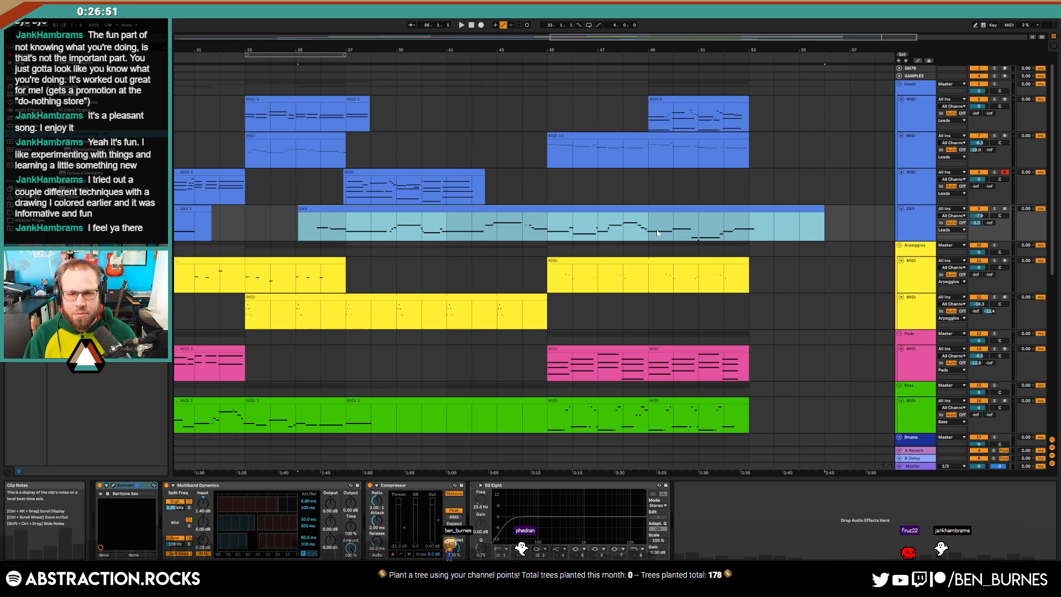
{"action": "left_click", "coordinate": [555, 226]}
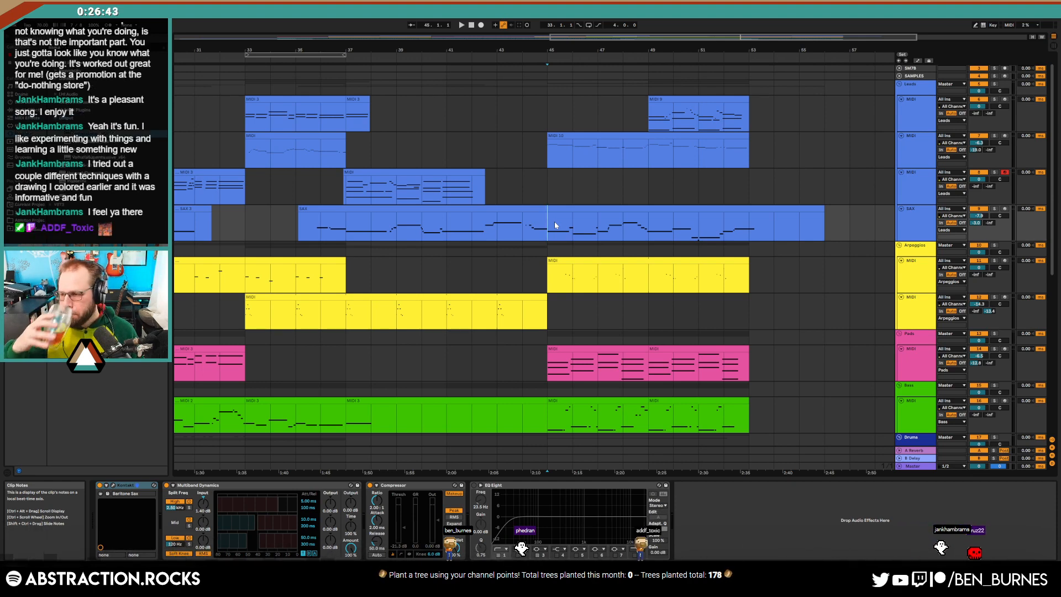
{"action": "scroll", "coordinate": [555, 225], "scroll_direction": "down", "scroll_amount": 5}
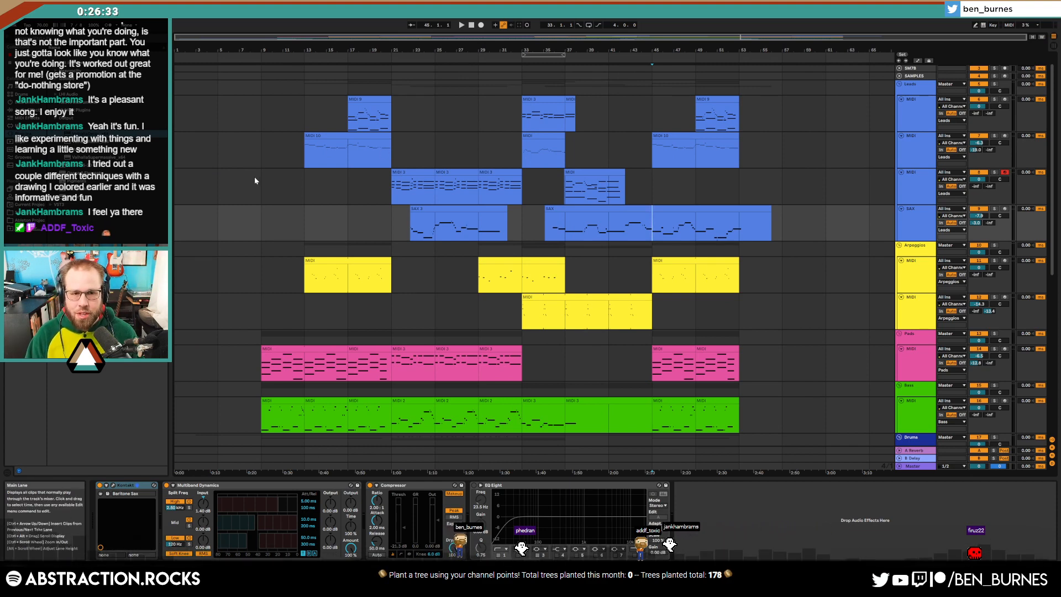
{"action": "left_click", "coordinate": [308, 216]}
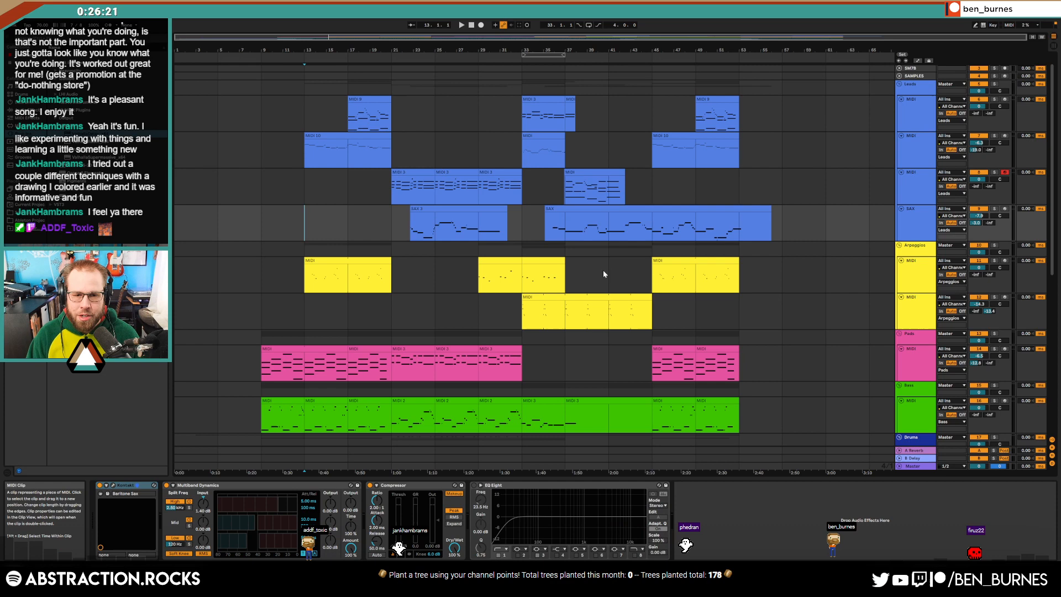
{"action": "left_click", "coordinate": [508, 261]}
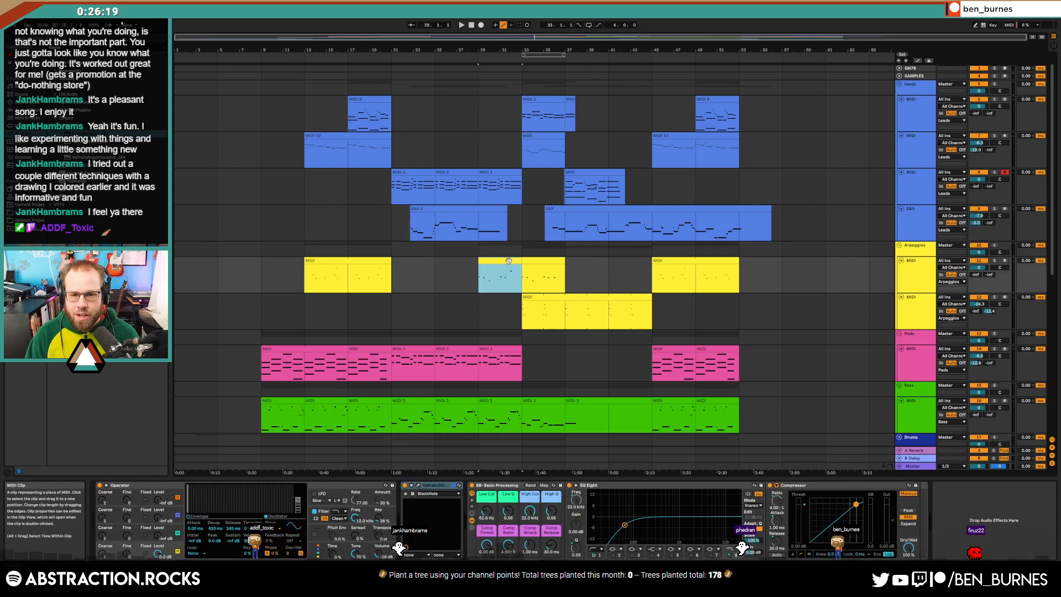
{"action": "left_click_drag", "start_coordinate": [739, 276], "coordinate": [836, 276]}
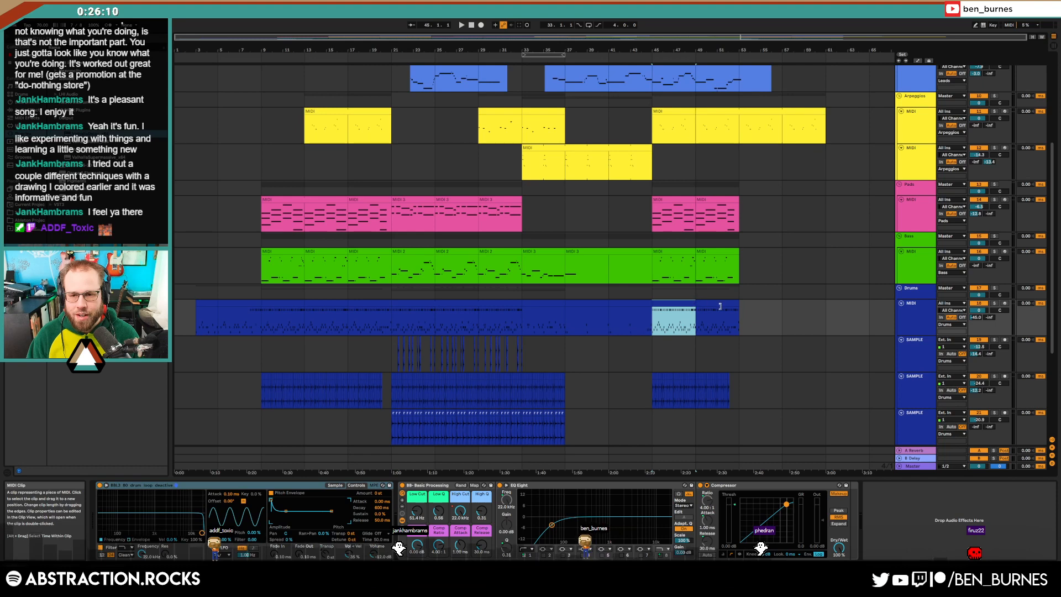
Extend the drum clip that starts at bar 45 so that it runs to bar 53
{"action": "left_click_drag", "start_coordinate": [695, 317], "coordinate": [739, 318]}
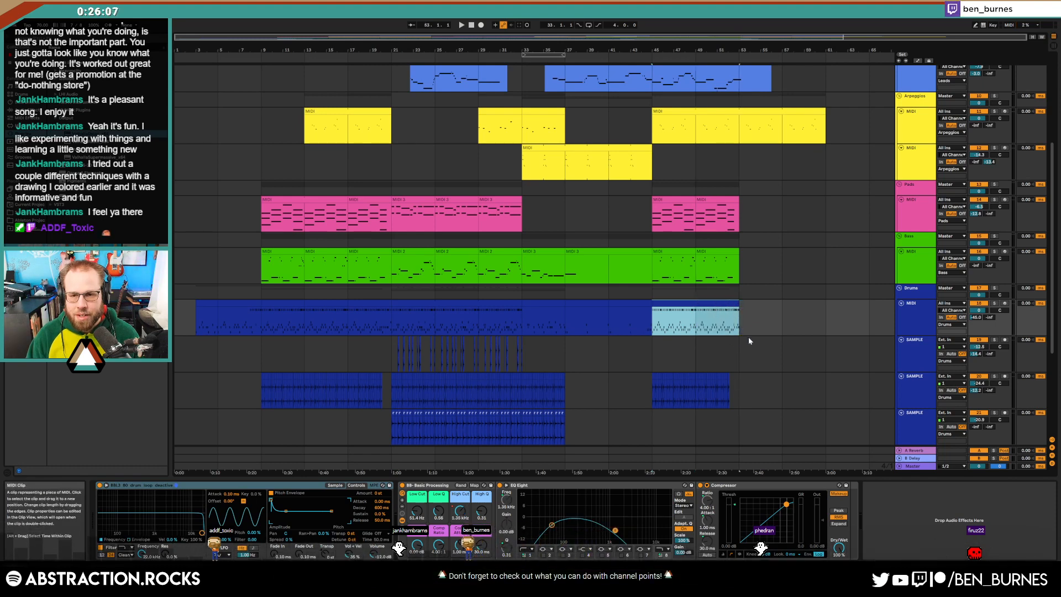
{"action": "scroll", "coordinate": [748, 334], "scroll_direction": "up", "scroll_amount": 2}
{"action": "scroll", "coordinate": [749, 336], "scroll_direction": "up", "scroll_amount": 2}
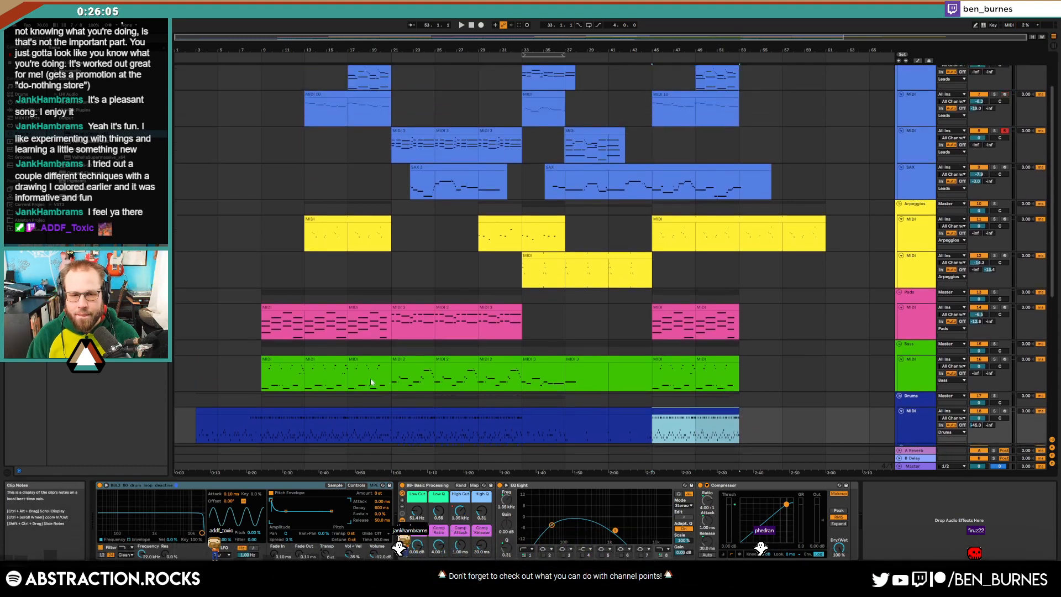
Copy the bass notes in bar 12 leading into bar 13, paste them over the end of bar 52 and play the result
{"action": "left_click", "coordinate": [430, 378]}
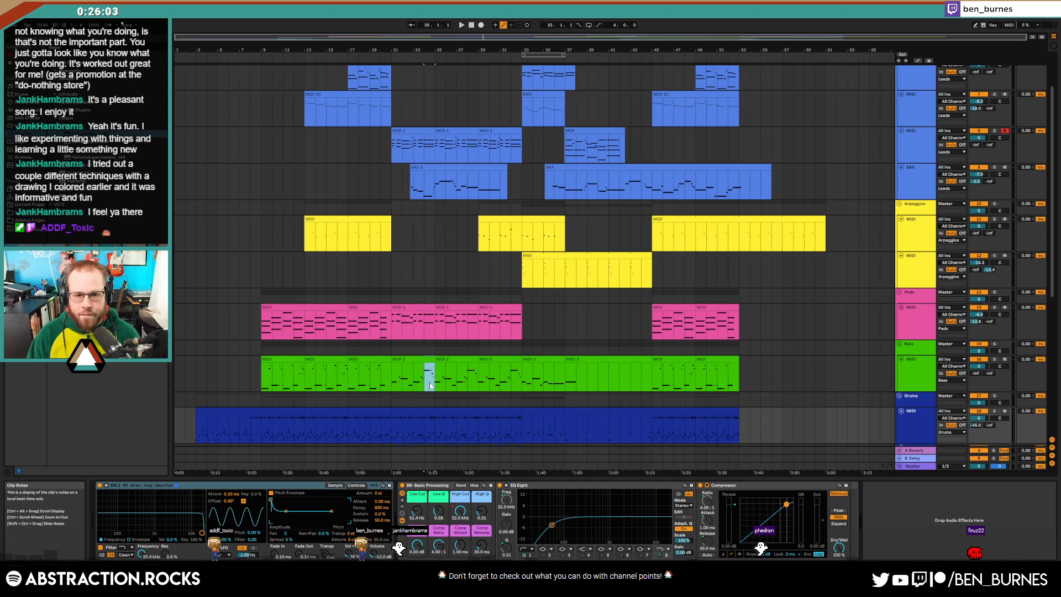
{"action": "left_click_drag", "start_coordinate": [295, 380], "coordinate": [304, 380]}
{"action": "key", "text": "ctrl+c"}
{"action": "left_click", "coordinate": [729, 379]}
{"action": "key", "text": "ctrl+v"}
{"action": "left_click", "coordinate": [708, 379]}
{"action": "key", "text": "space"}
Duplicate the bass and pad clips of bars 45 to 53 directly after themselves, through bar 61
{"action": "left_click_drag", "start_coordinate": [737, 379], "coordinate": [654, 379]}
{"action": "key", "text": "ctrl+d"}
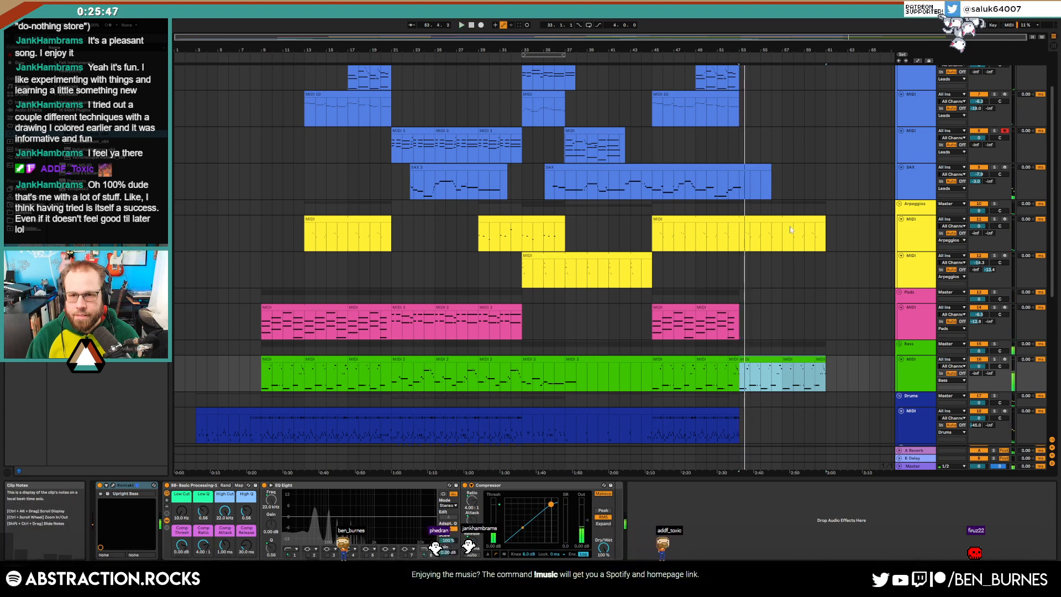
{"action": "left_click", "coordinate": [724, 308]}
{"action": "left_click", "coordinate": [675, 307], "text": "shift"}
{"action": "key", "text": "ctrl+d"}
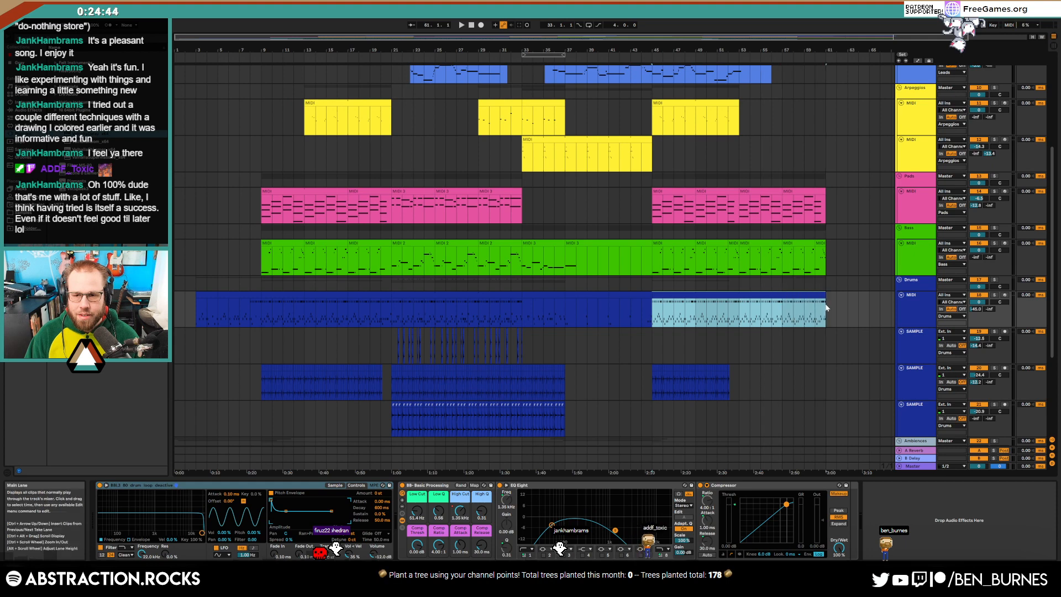
Delete every A1 and C#1 note from the drum clip covering bars 53 to 61, and play from bar 52
{"action": "left_click_drag", "start_coordinate": [826, 307], "coordinate": [754, 313]}
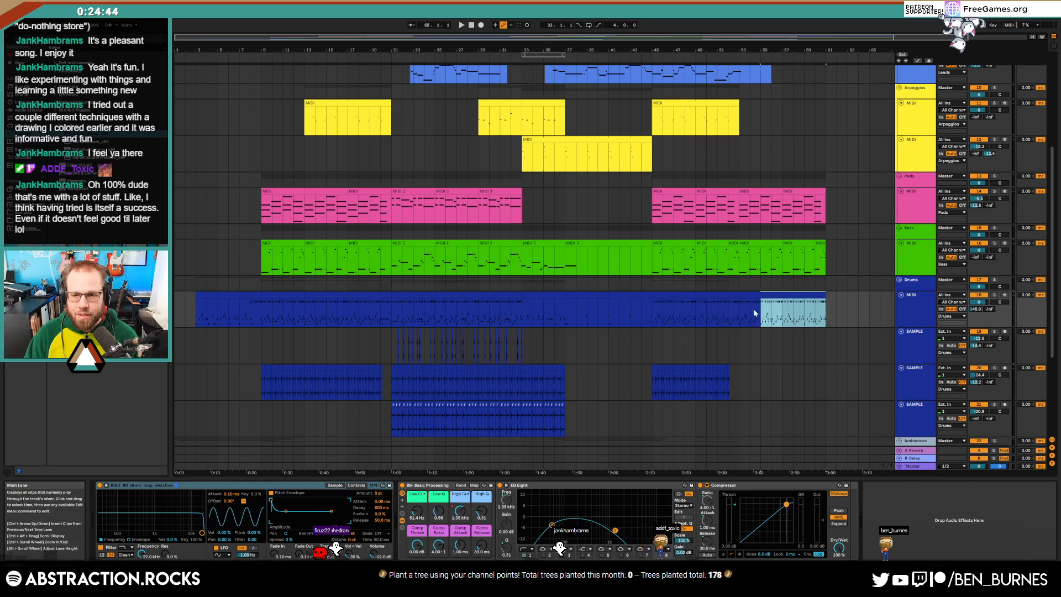
{"action": "double_click", "coordinate": [754, 294]}
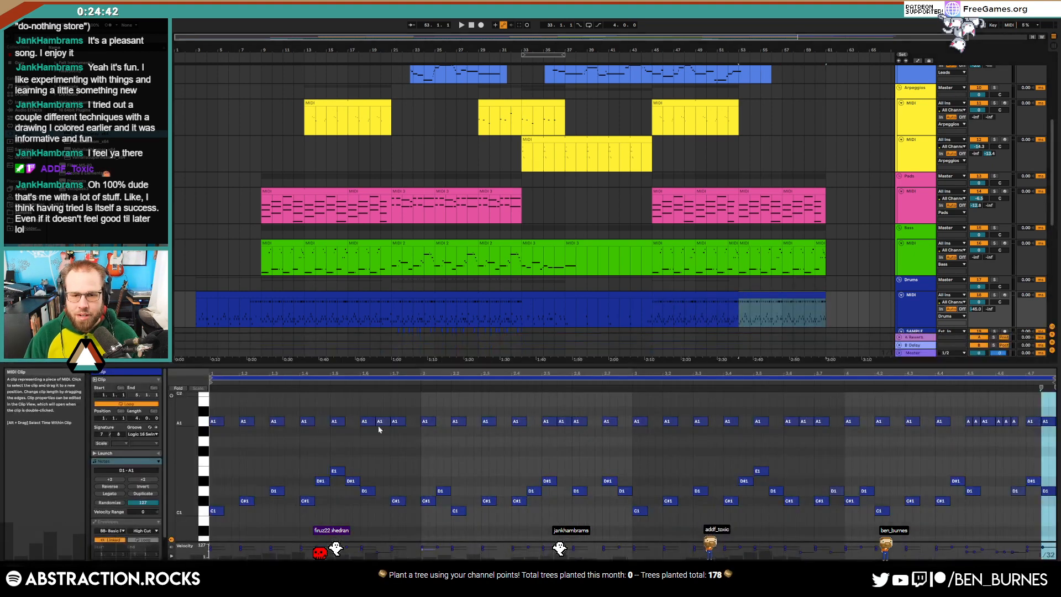
{"action": "left_click", "coordinate": [203, 422]}
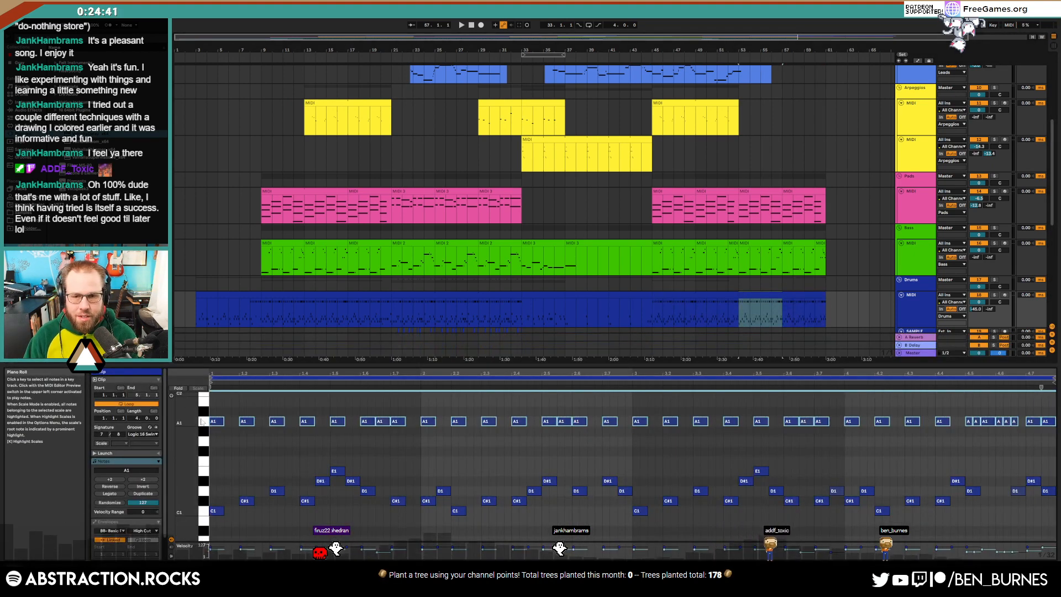
{"action": "key", "text": "Delete"}
{"action": "left_click", "coordinate": [202, 499]}
{"action": "key", "text": "Delete"}
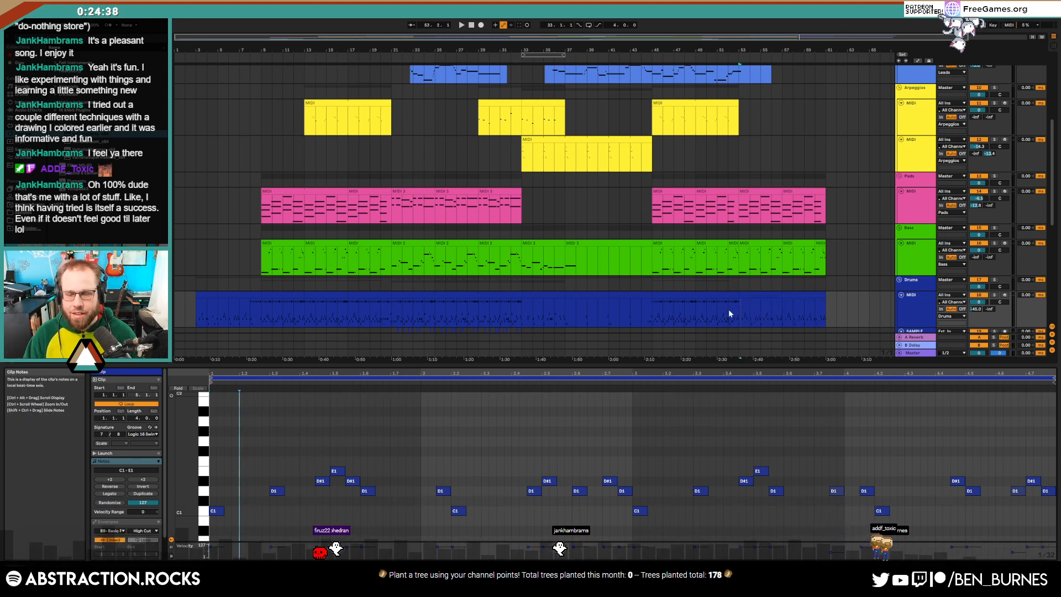
{"action": "key", "text": "ctrl+z"}
{"action": "key", "text": "ctrl+z"}
{"action": "key", "text": "space"}
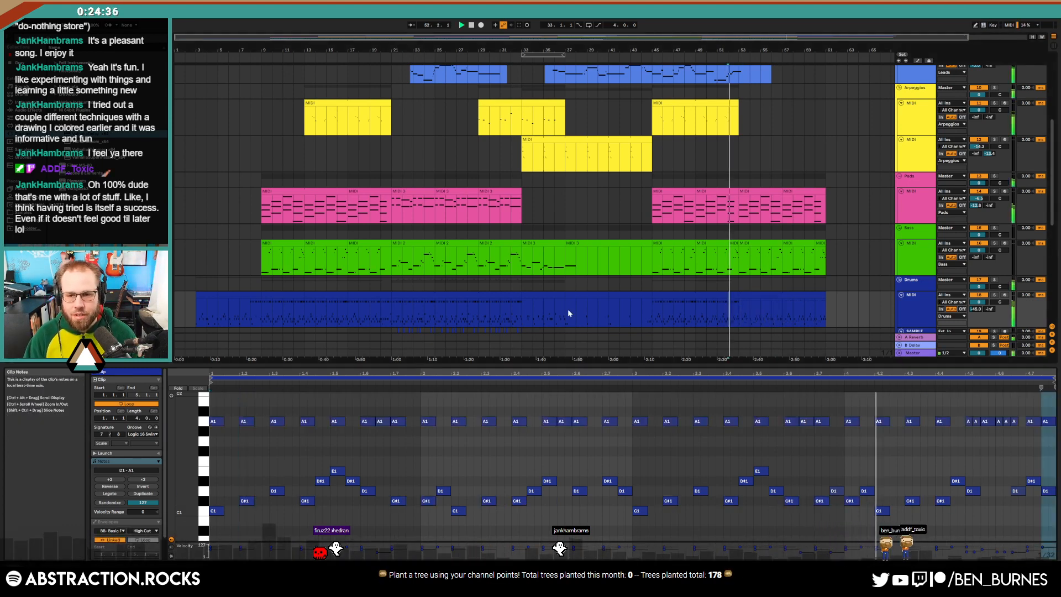
Copy bars 29 to 37 of the ride sample track and paste them on the same track at bar 53
{"action": "key", "text": "shift+Tab"}
{"action": "scroll", "coordinate": [685, 387], "scroll_direction": "down", "scroll_amount": 2}
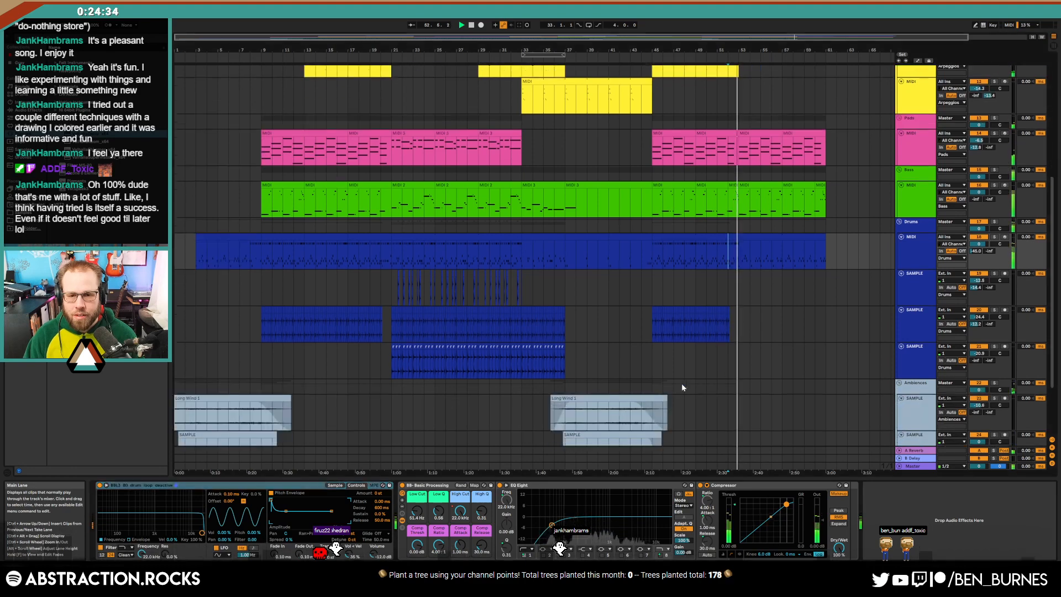
{"action": "left_click_drag", "start_coordinate": [565, 366], "coordinate": [480, 362]}
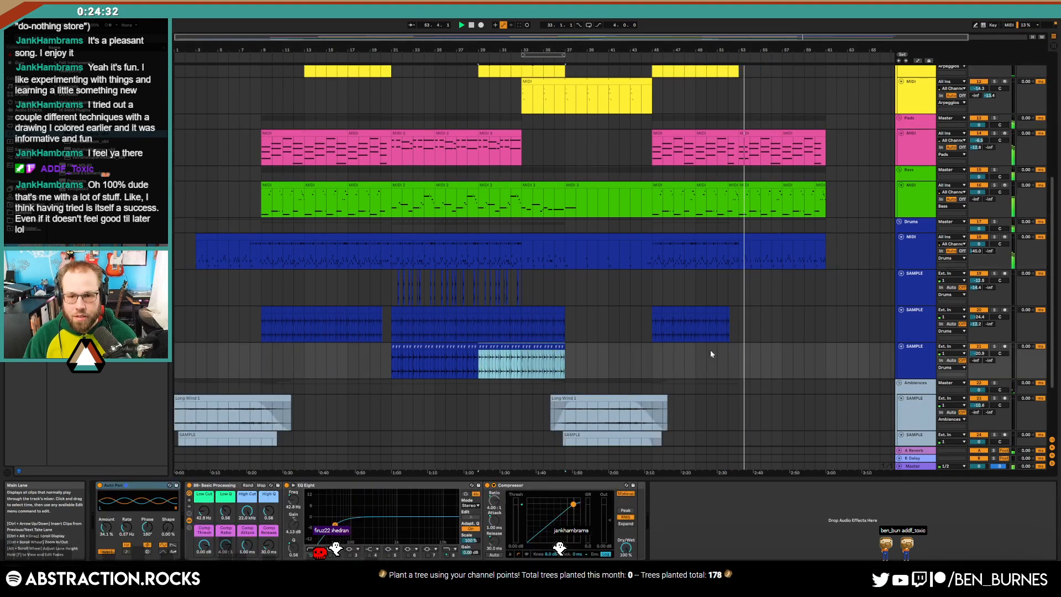
{"action": "left_click", "coordinate": [737, 358]}
{"action": "key", "text": "ctrl+v"}
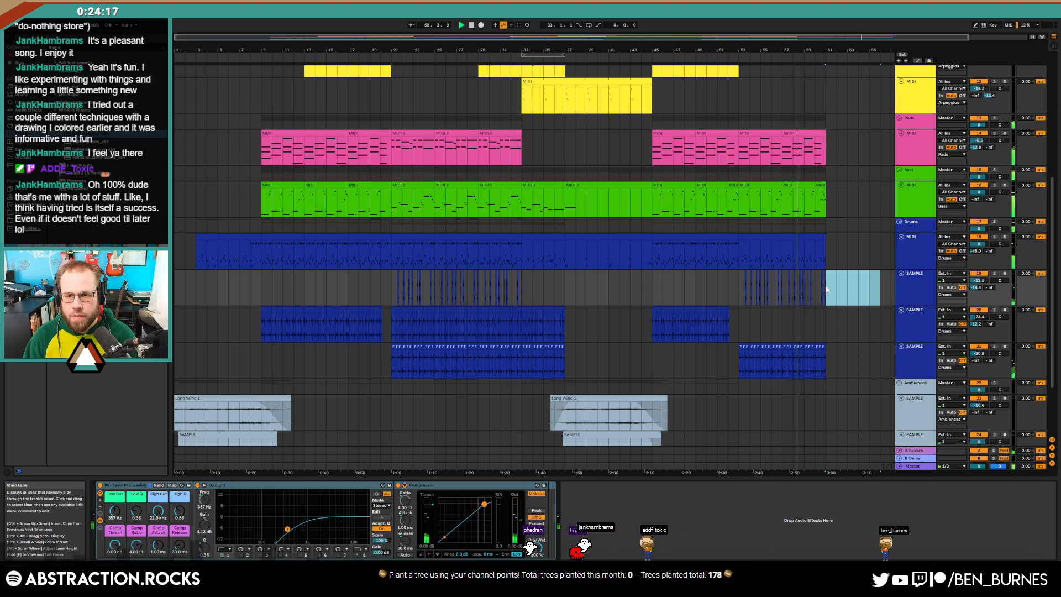
Delete the clips between bars 53 and 61 on the first drum sample track
{"action": "left_click_drag", "start_coordinate": [828, 288], "coordinate": [739, 286]}
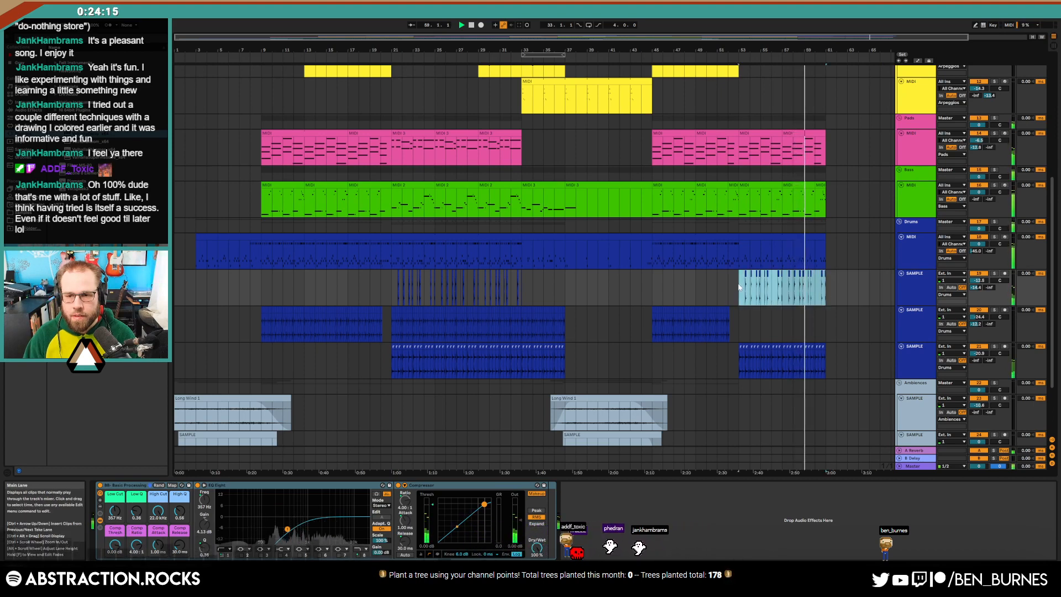
{"action": "key", "text": "Delete"}
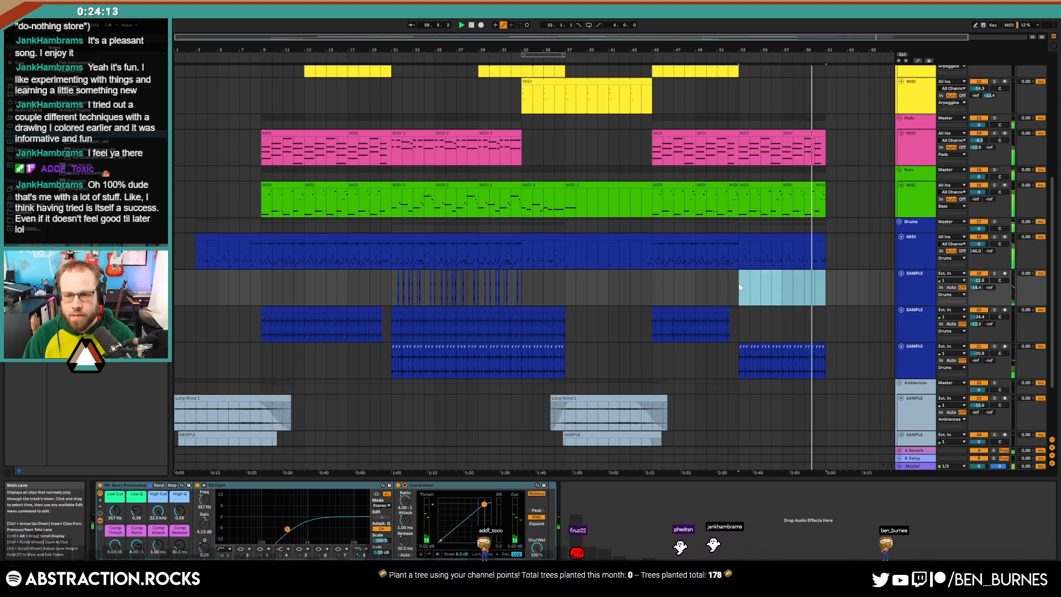
{"action": "left_click", "coordinate": [740, 287]}
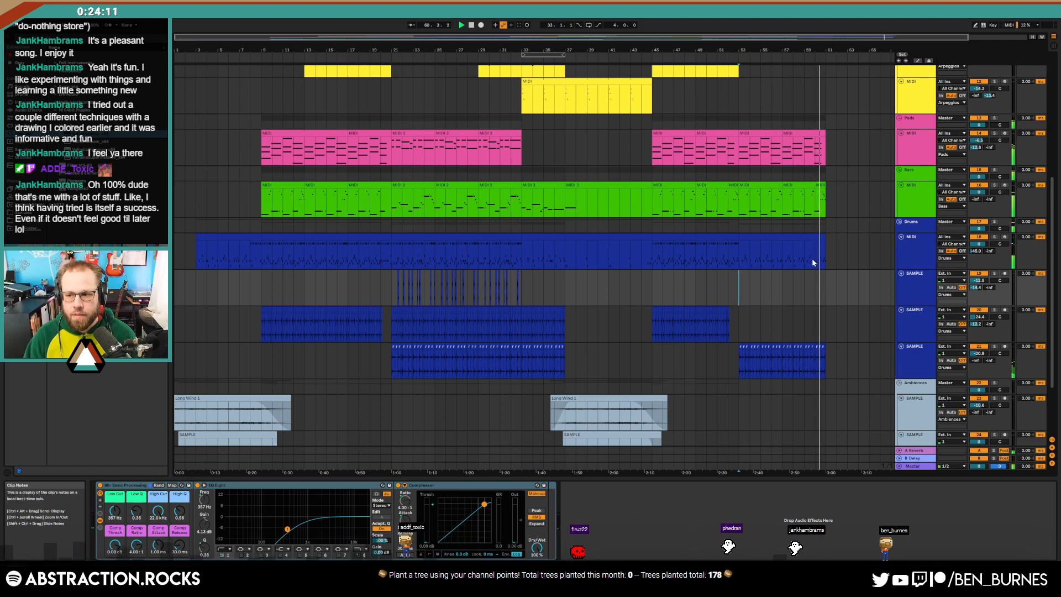
Extend the end of the chord lead clip that starts at bar 57 to just past bar 62
{"action": "scroll", "coordinate": [815, 262], "scroll_direction": "up", "scroll_amount": 1}
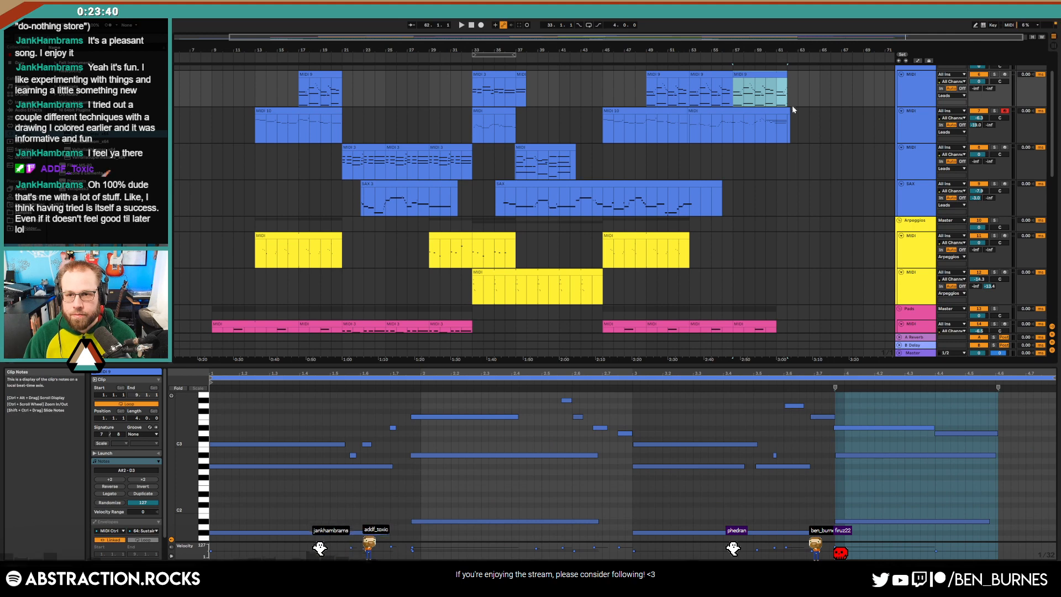
{"action": "scroll", "coordinate": [792, 109], "scroll_direction": "up", "scroll_amount": 5, "text": "ctrl"}
{"action": "left_click_drag", "start_coordinate": [733, 90], "coordinate": [807, 105]}
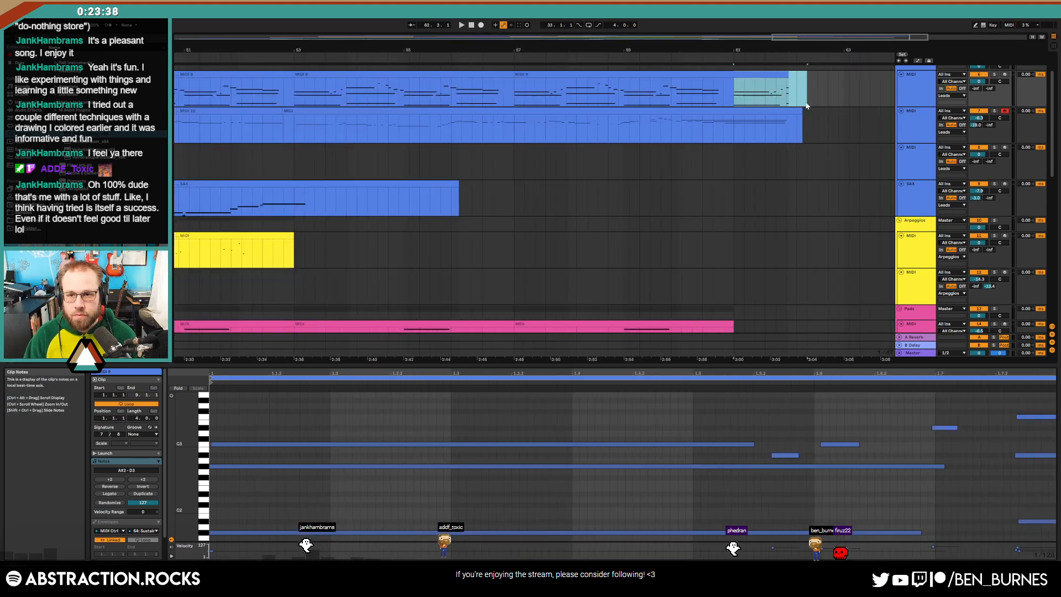
{"action": "left_click_drag", "start_coordinate": [515, 93], "coordinate": [807, 113]}
Automate the drum MIDI track's High Cut to fall along a curve from bar 57 to bar 61
{"action": "scroll", "coordinate": [779, 232], "scroll_direction": "down", "scroll_amount": 3}
{"action": "scroll", "coordinate": [768, 260], "scroll_direction": "down", "scroll_amount": 6}
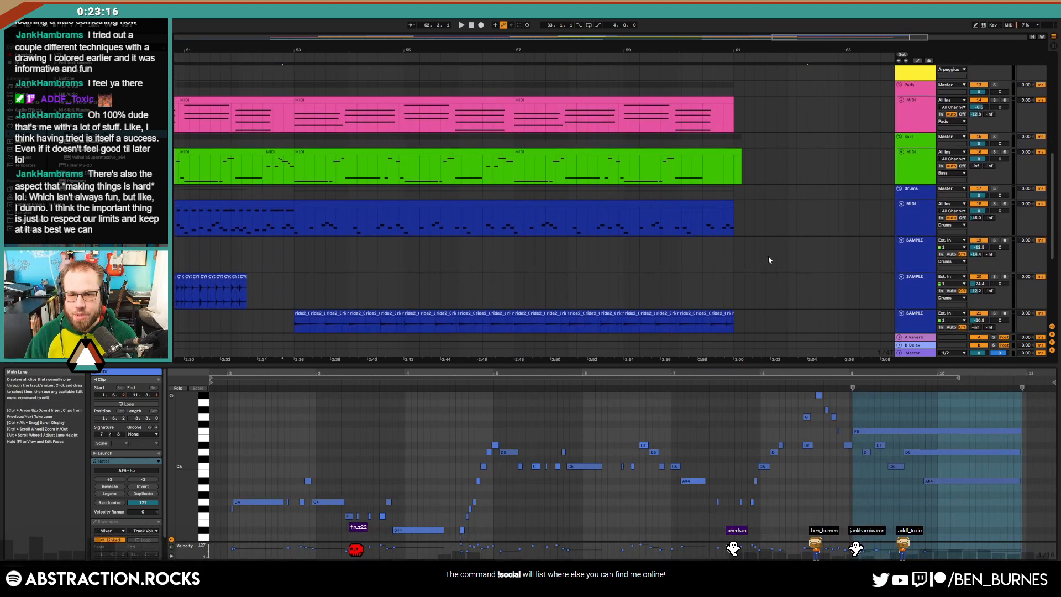
{"action": "left_click", "coordinate": [667, 145]}
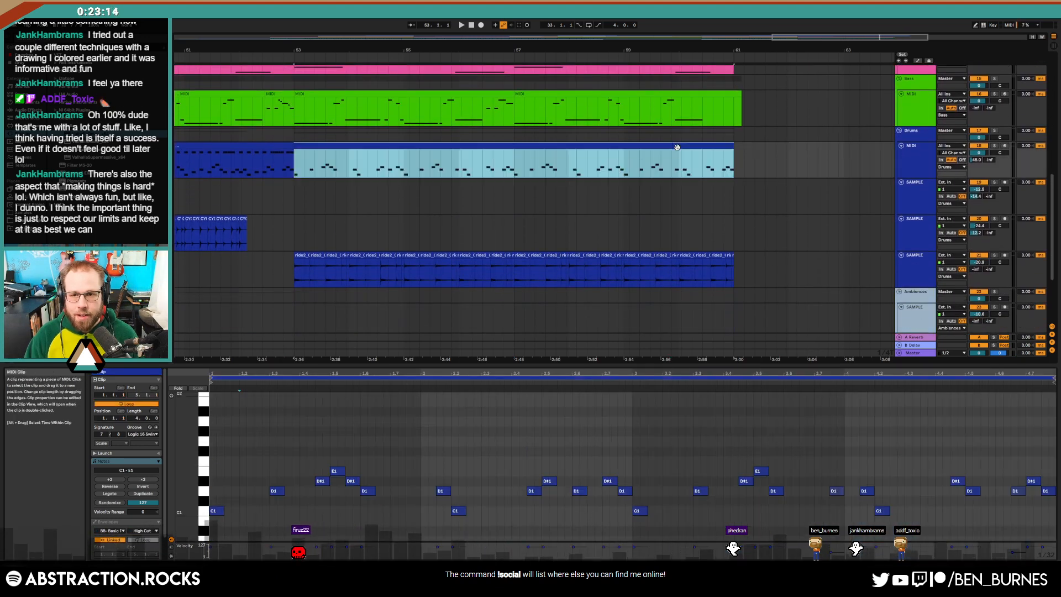
{"action": "key", "text": "a"}
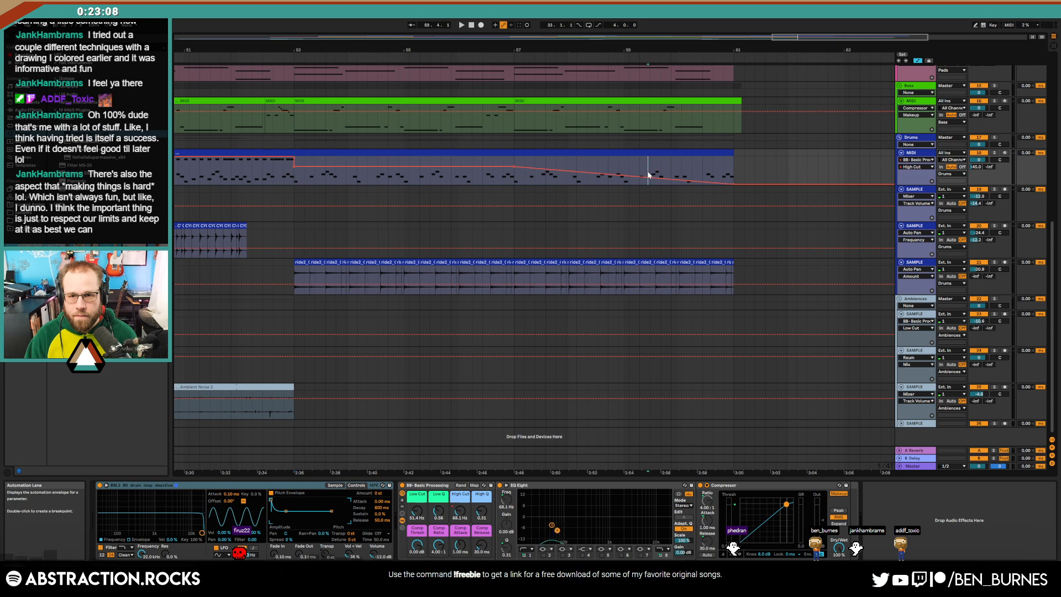
{"action": "left_click", "coordinate": [648, 170]}
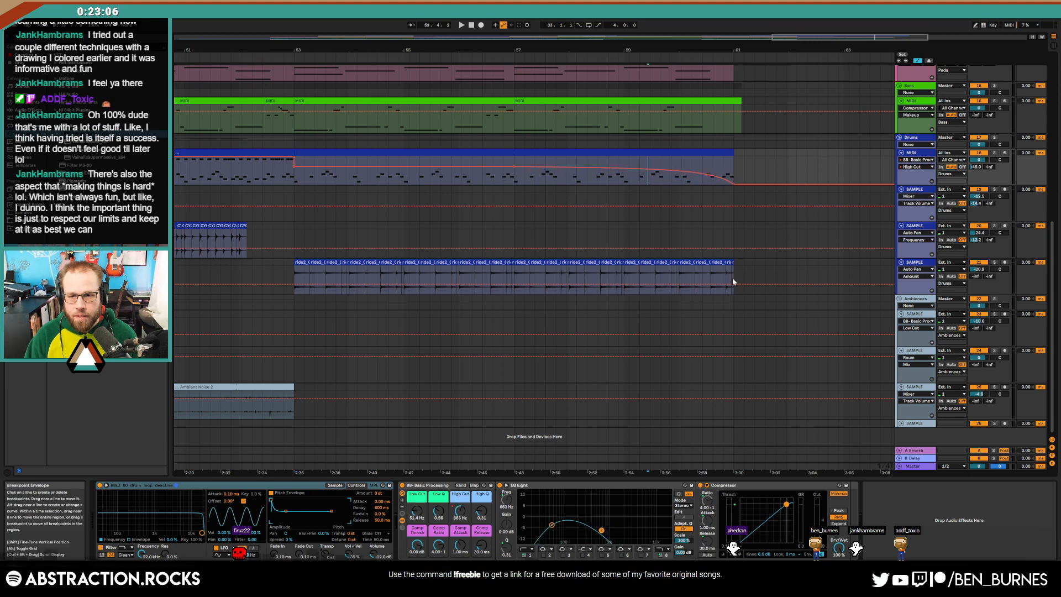
Add a Utility audio effect to the ride sample track
{"action": "left_click", "coordinate": [766, 278]}
{"action": "key", "text": "a"}
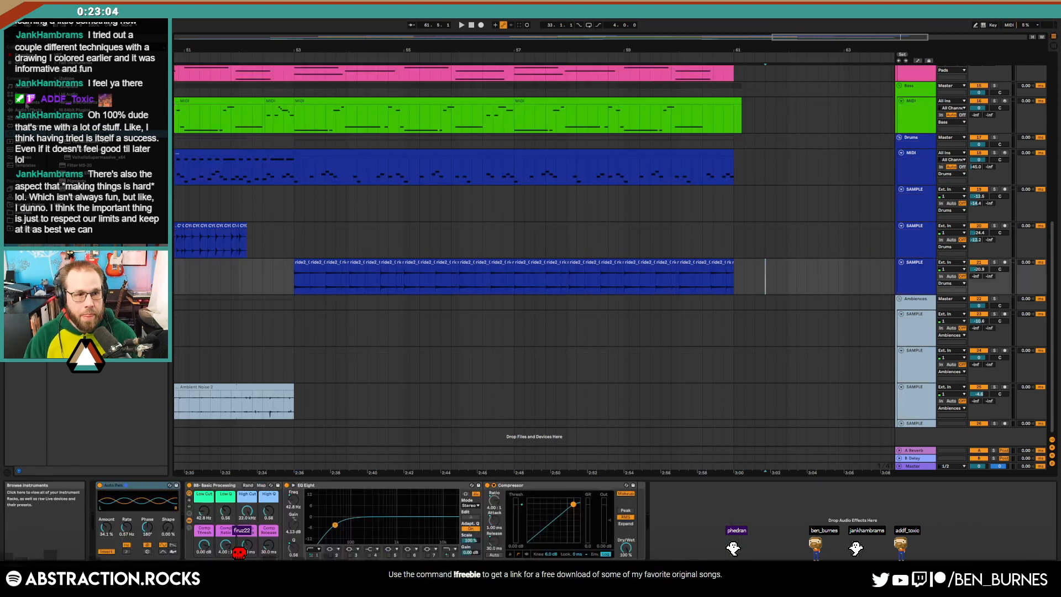
{"action": "left_click", "coordinate": [27, 104]}
{"action": "left_click", "coordinate": [27, 111]}
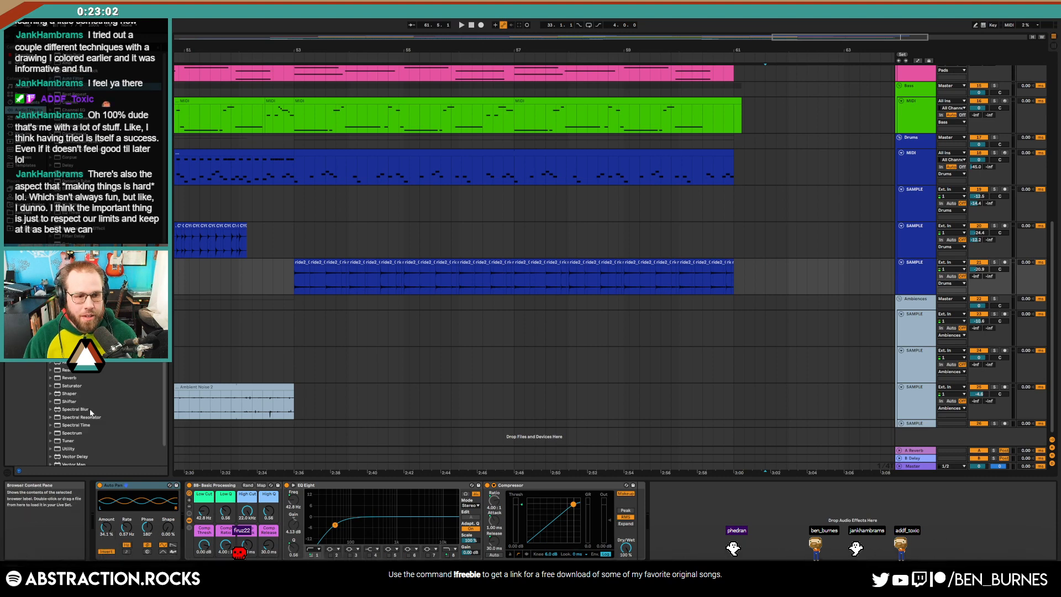
{"action": "scroll", "coordinate": [91, 412], "scroll_direction": "down", "scroll_amount": 2}
{"action": "double_click", "coordinate": [69, 429]}
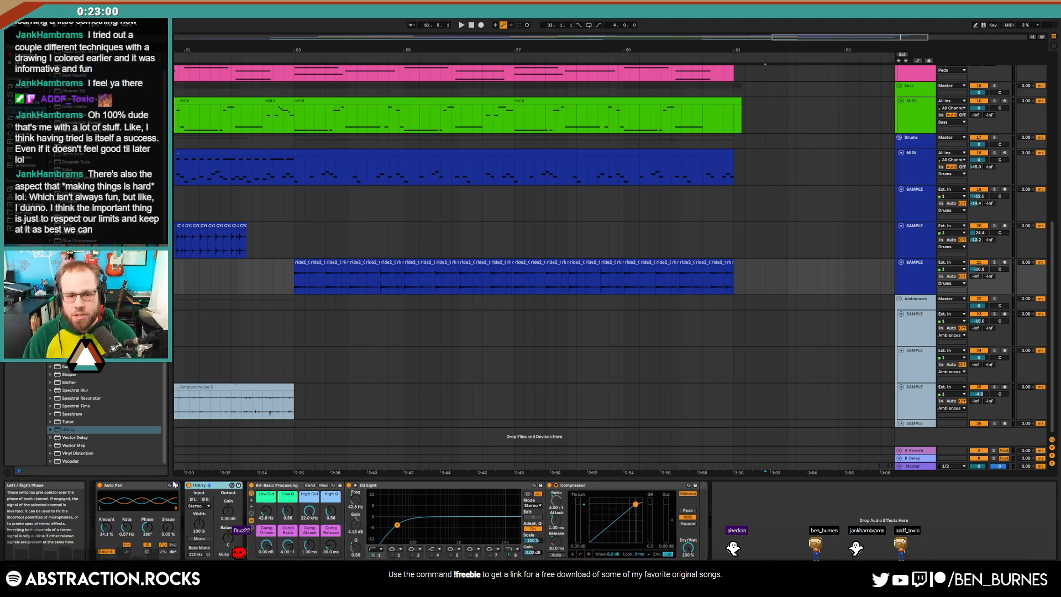
Automate the Utility gain on the ride track so that the rides fade out toward bar 61
{"action": "key", "text": "a"}
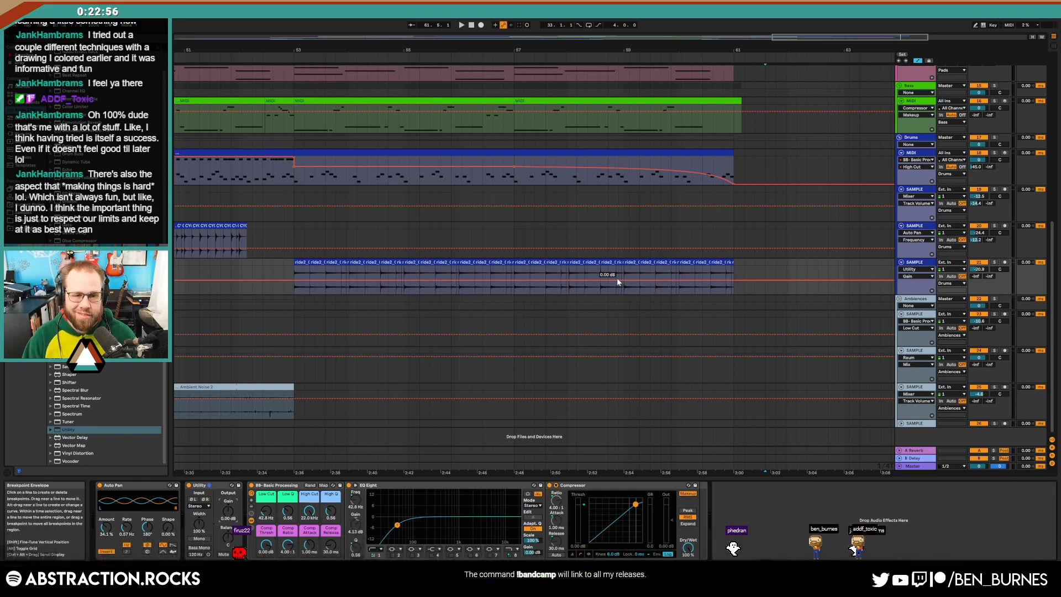
{"action": "left_click", "coordinate": [567, 281]}
{"action": "left_click_drag", "start_coordinate": [734, 281], "coordinate": [734, 295]}
{"action": "left_click", "coordinate": [525, 286]}
{"action": "key", "text": "a"}
Copy the Long Wind clip near bar 36 to bar 52 on the same ambience track
{"action": "scroll", "coordinate": [532, 290], "scroll_direction": "down", "scroll_amount": 6}
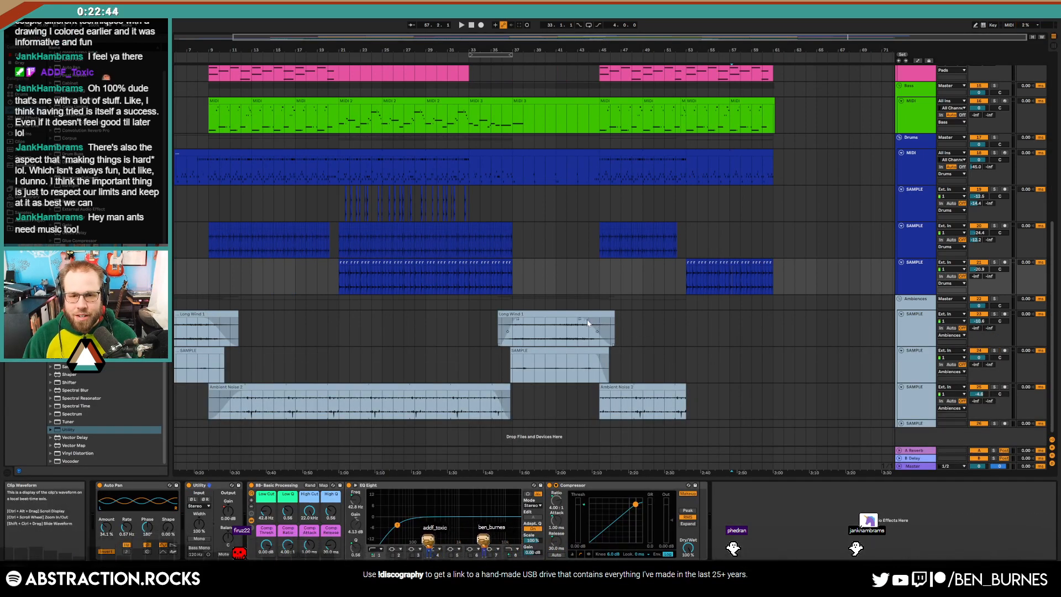
{"action": "left_click_drag", "start_coordinate": [553, 315], "coordinate": [740, 326]}
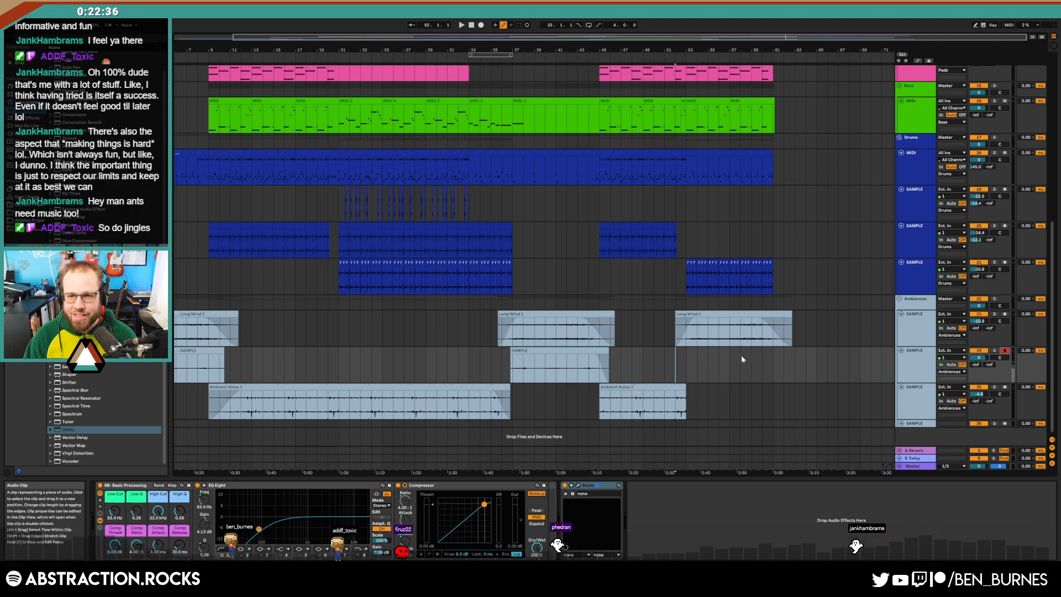
Extend the Ambient Noise 2 clip that starts at bar 45 to bar 54 and fade it out over the last bar
{"action": "scroll", "coordinate": [741, 355], "scroll_direction": "up", "scroll_amount": 5}
{"action": "scroll", "coordinate": [743, 366], "scroll_direction": "down", "scroll_amount": 3}
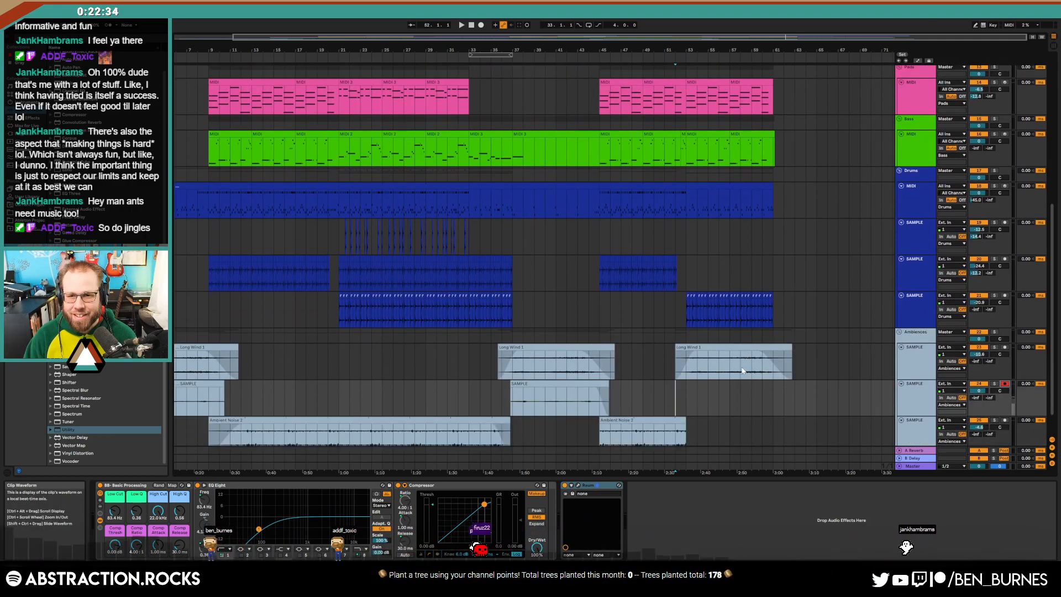
{"action": "scroll", "coordinate": [744, 374], "scroll_direction": "up", "scroll_amount": 5}
{"action": "scroll", "coordinate": [745, 382], "scroll_direction": "up", "scroll_amount": 3}
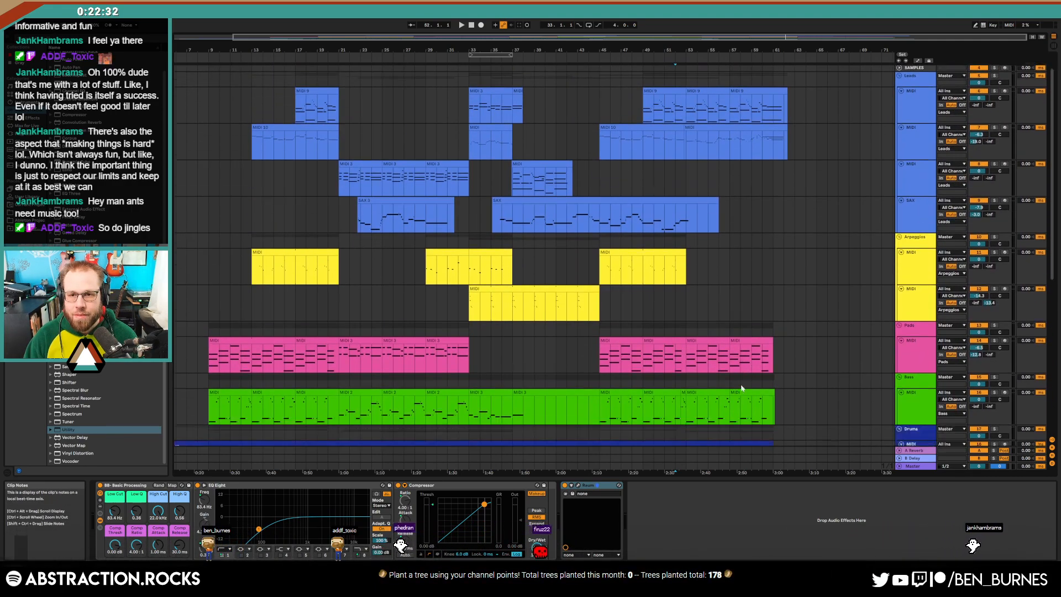
{"action": "scroll", "coordinate": [734, 395], "scroll_direction": "down", "scroll_amount": 5}
{"action": "scroll", "coordinate": [726, 400], "scroll_direction": "down", "scroll_amount": 4}
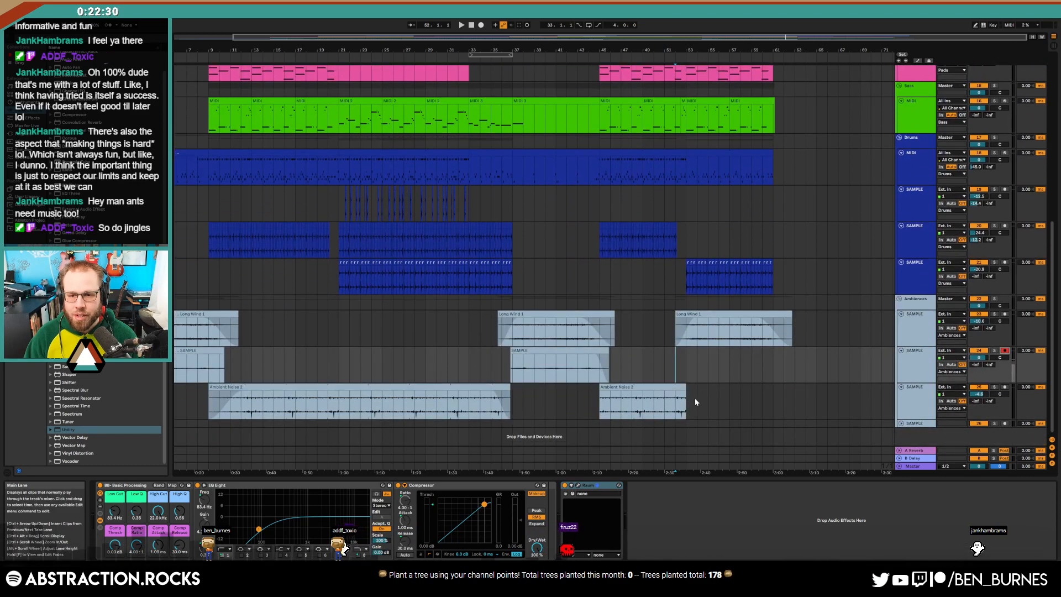
{"action": "left_click", "coordinate": [694, 398]}
{"action": "left_click_drag", "start_coordinate": [696, 393], "coordinate": [685, 393]}
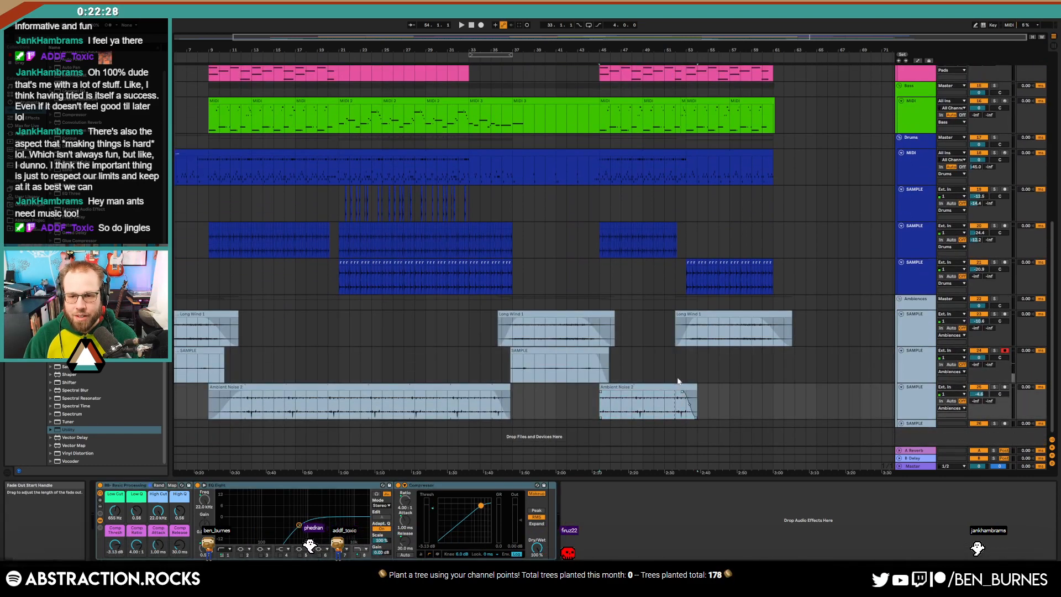
Play from bar 52 and record a new audio take on the armed second ambience track until about bar 63
{"action": "left_click", "coordinate": [678, 376]}
{"action": "key", "text": "space"}
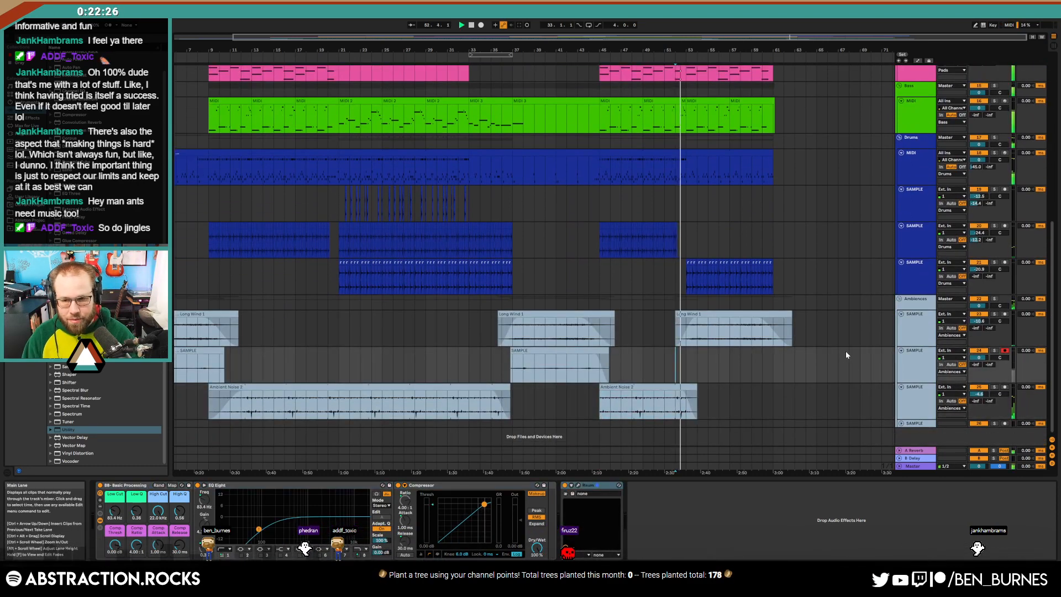
{"action": "key", "text": "F9"}
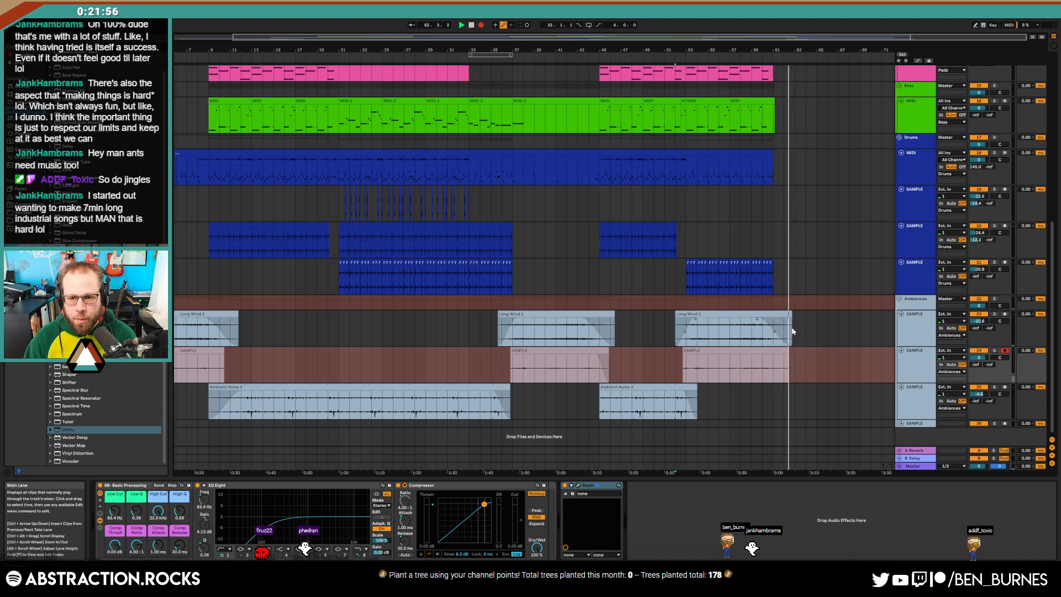
{"action": "key", "text": "space"}
Extend the Long Wind clip that starts at bar 52 to bar 65 and fade the newly recorded clip in and out
{"action": "left_click_drag", "start_coordinate": [791, 315], "coordinate": [817, 315]}
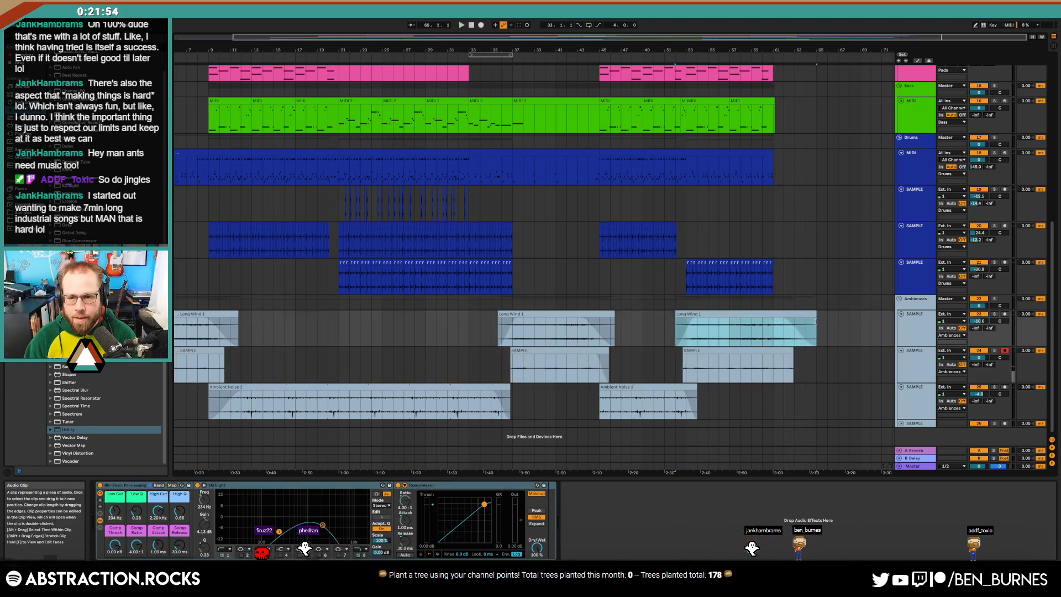
{"action": "left_click_drag", "start_coordinate": [794, 359], "coordinate": [804, 359]}
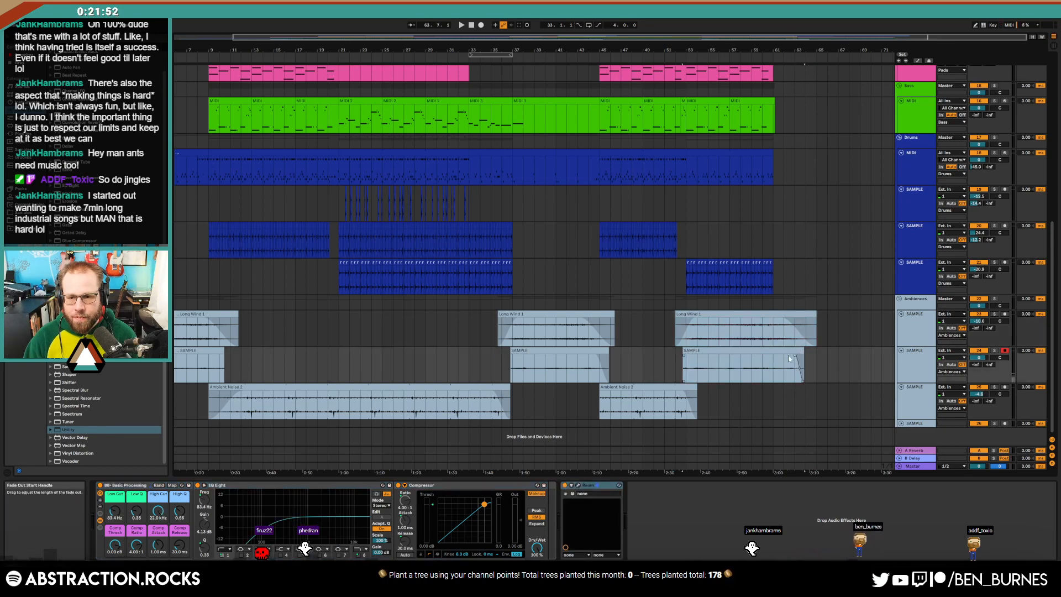
{"action": "key", "text": "ctrl+z"}
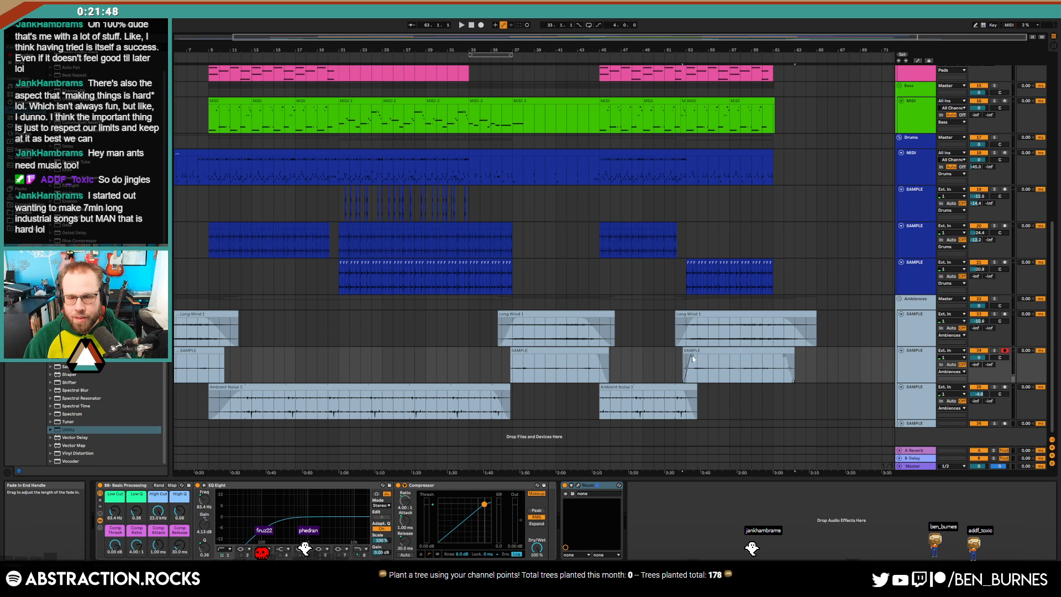
Play the ambience transition from bar 52, select the second ambience track and stop playback
{"action": "left_click", "coordinate": [678, 341]}
{"action": "key", "text": "space"}
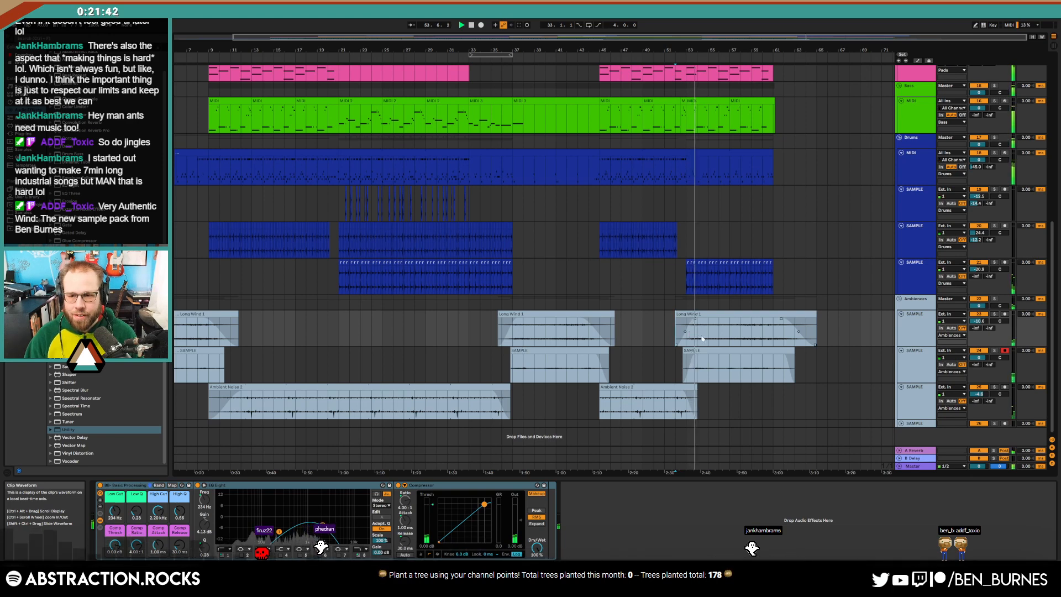
{"action": "left_click", "coordinate": [920, 367]}
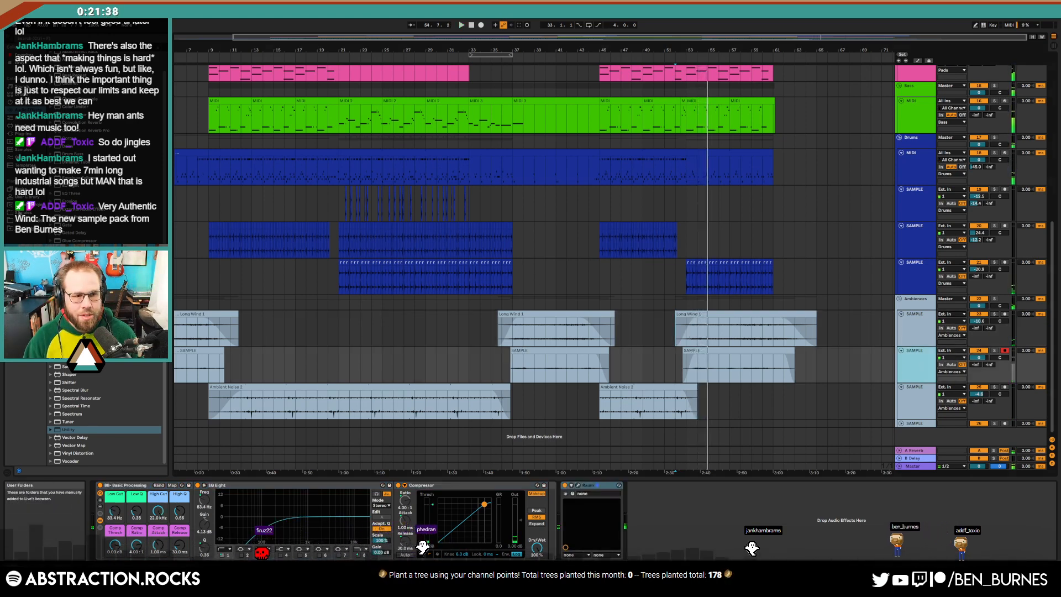
{"action": "key", "text": "space"}
Insert the Wider plug-in before Raum on the second ambience track and raise its width to 102%
{"action": "left_click", "coordinate": [20, 142]}
{"action": "left_click", "coordinate": [23, 133]}
{"action": "left_click", "coordinate": [73, 197]}
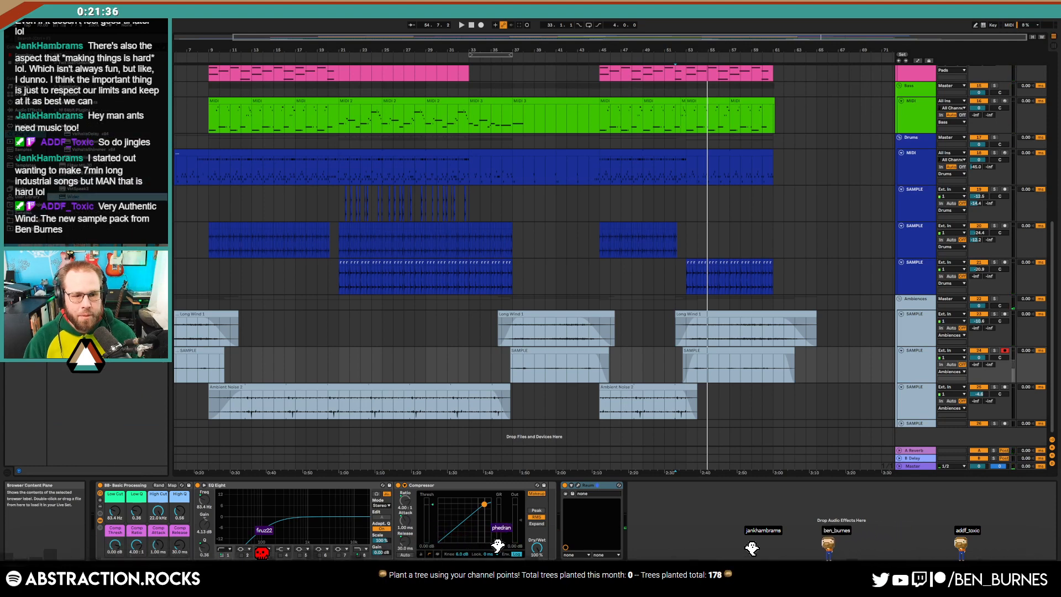
{"action": "left_click_drag", "start_coordinate": [74, 196], "coordinate": [561, 519]}
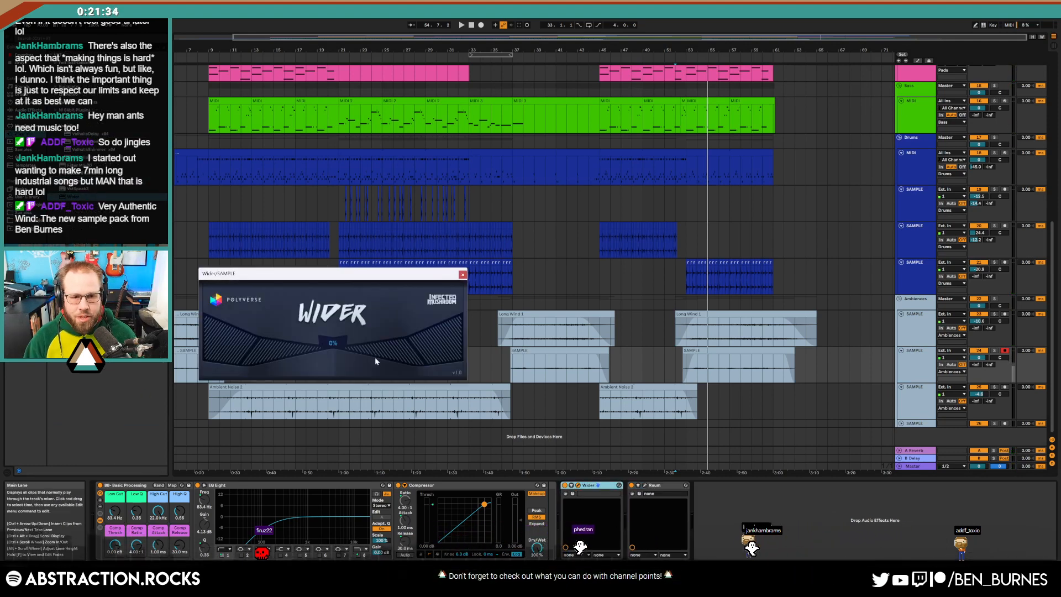
{"action": "left_click_drag", "start_coordinate": [375, 361], "coordinate": [443, 347]}
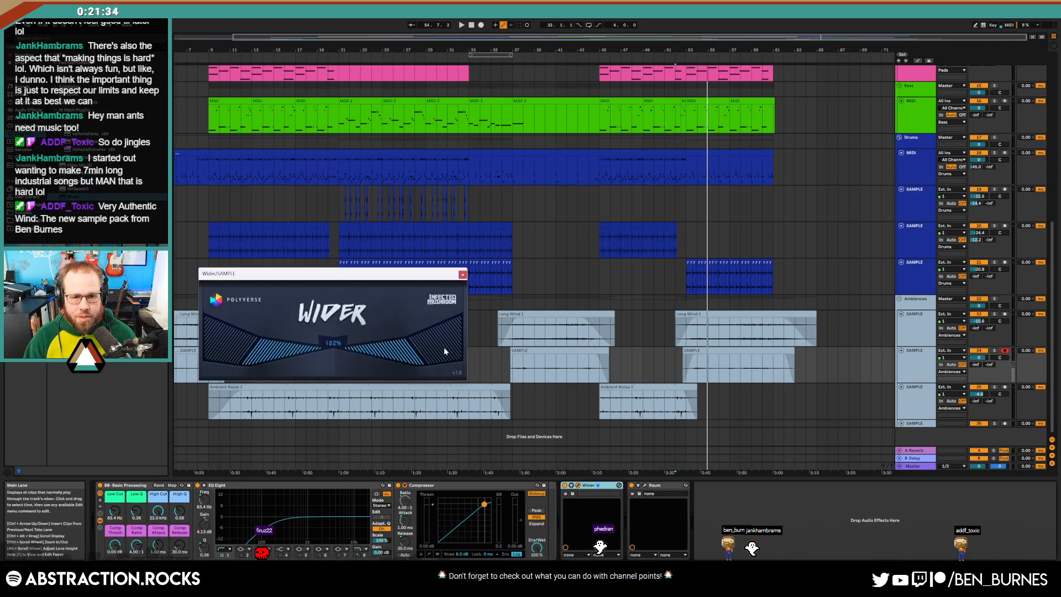
While playing from about bar 54, reduce Wider's width to about 78% and lower the track's Comp Thresh macro to about -6.91 dB
{"action": "left_click", "coordinate": [700, 373]}
{"action": "key", "text": "space"}
{"action": "left_click_drag", "start_coordinate": [396, 350], "coordinate": [394, 357]}
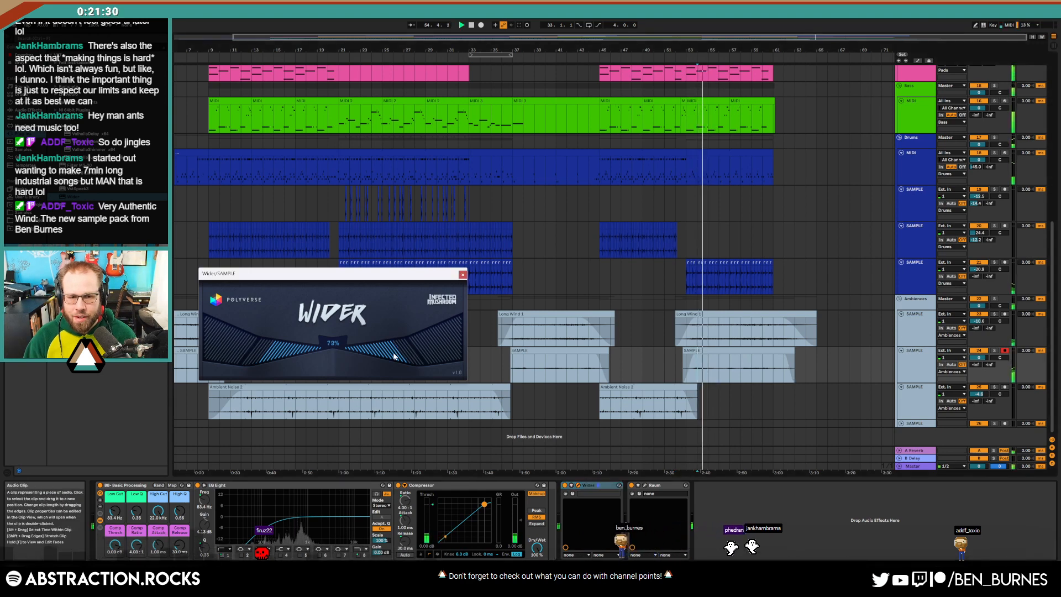
{"action": "left_click", "coordinate": [463, 275]}
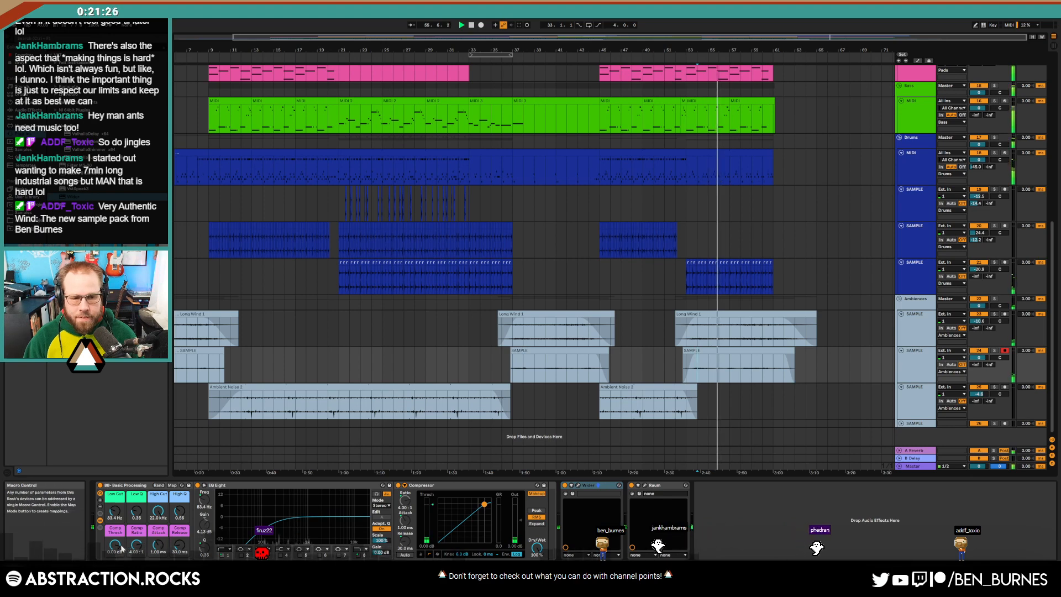
{"action": "left_click_drag", "start_coordinate": [122, 547], "coordinate": [118, 547]}
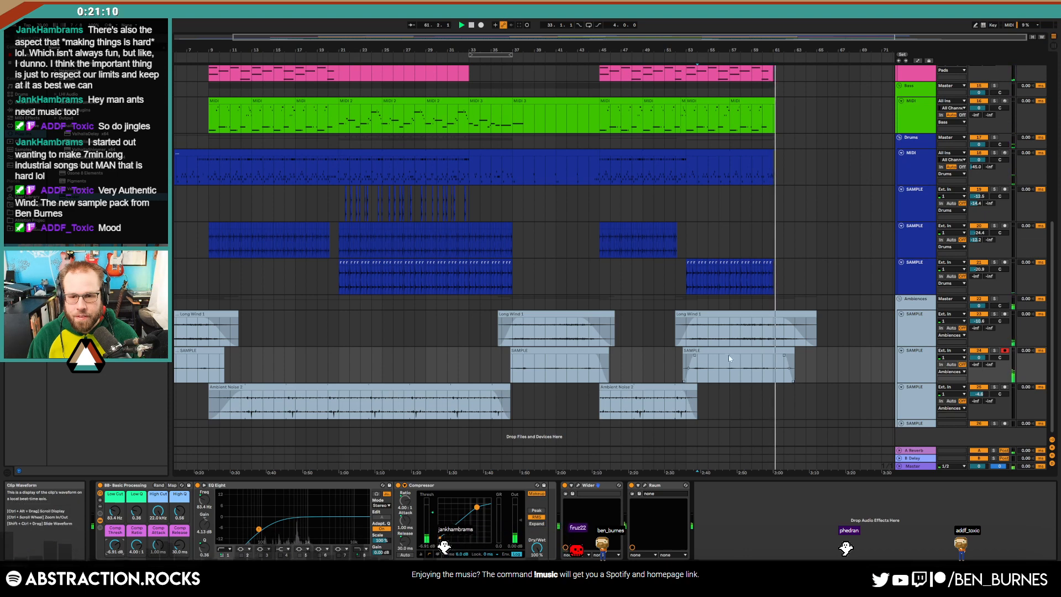
Shift the faded clip near bar 53 on the second ambience track about one bar later and stop playback
{"action": "left_click_drag", "start_coordinate": [730, 352], "coordinate": [744, 352]}
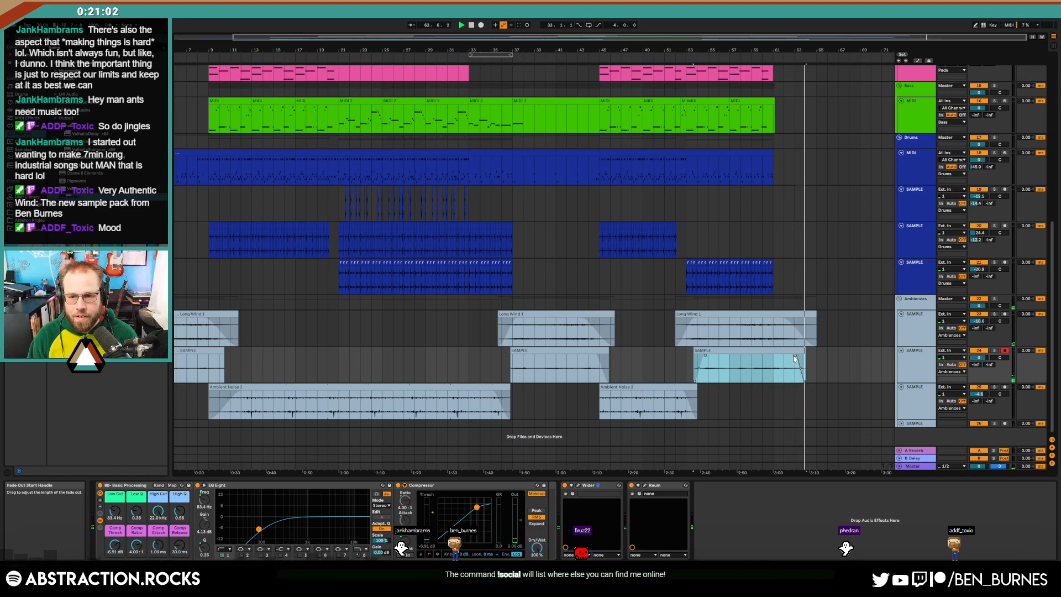
{"action": "left_click", "coordinate": [793, 322]}
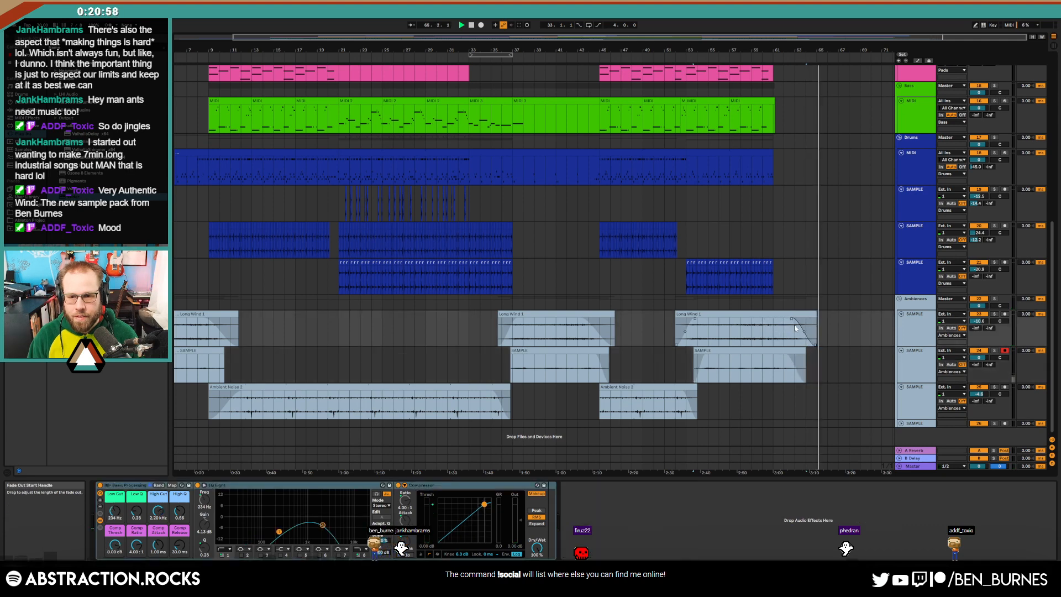
{"action": "left_click", "coordinate": [817, 382]}
Try a copy of the arpeggio clip from bar 29 at bar 57, listen to it, and delete the copy
{"action": "scroll", "coordinate": [811, 413], "scroll_direction": "up", "scroll_amount": 8}
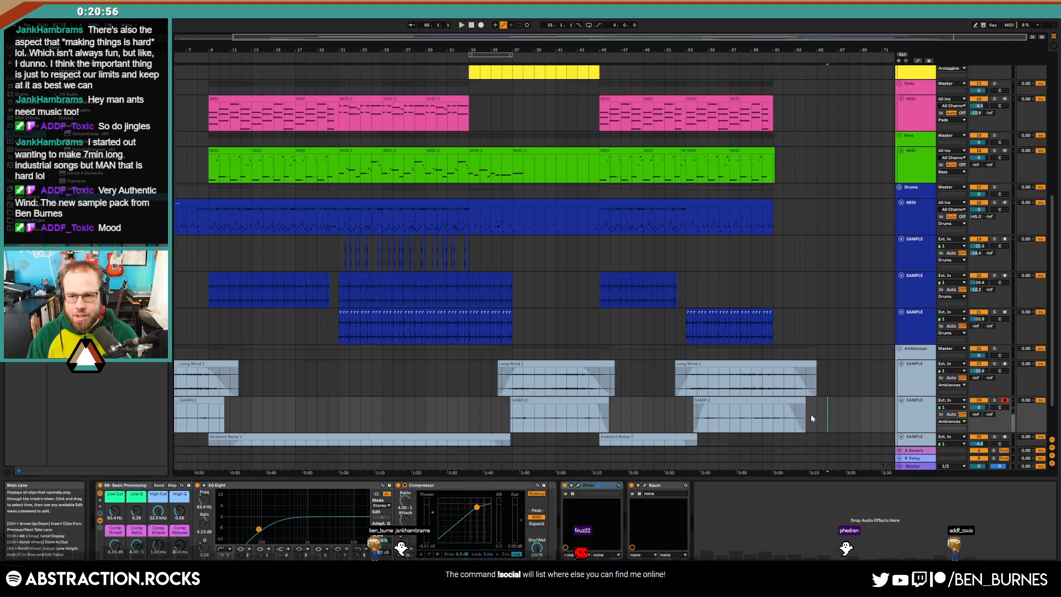
{"action": "scroll", "coordinate": [610, 315], "scroll_direction": "up", "scroll_amount": 4}
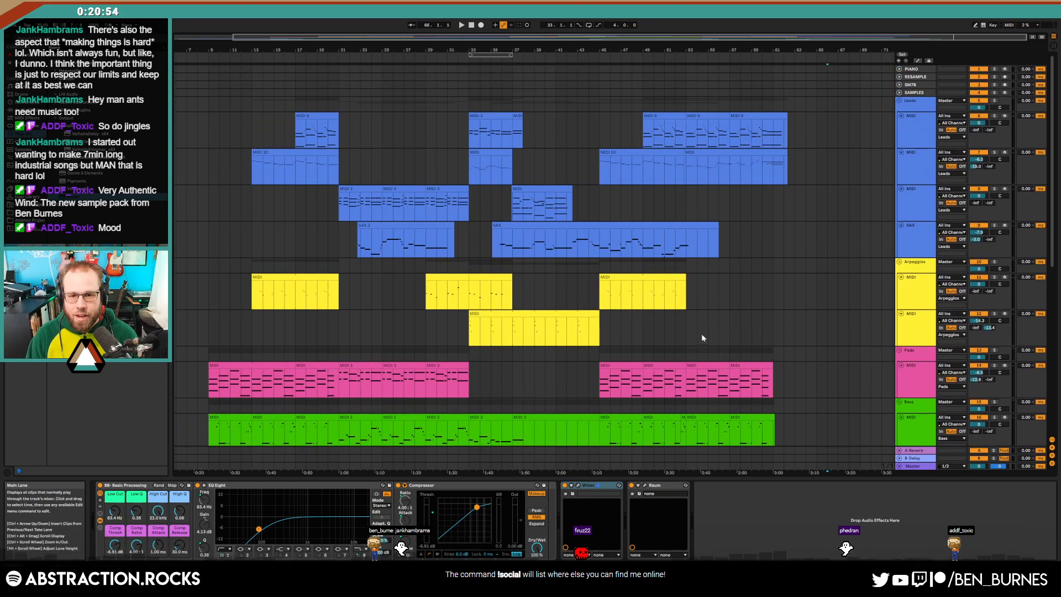
{"action": "left_click", "coordinate": [438, 281]}
{"action": "left_click", "coordinate": [735, 292]}
{"action": "key", "text": "ctrl+v"}
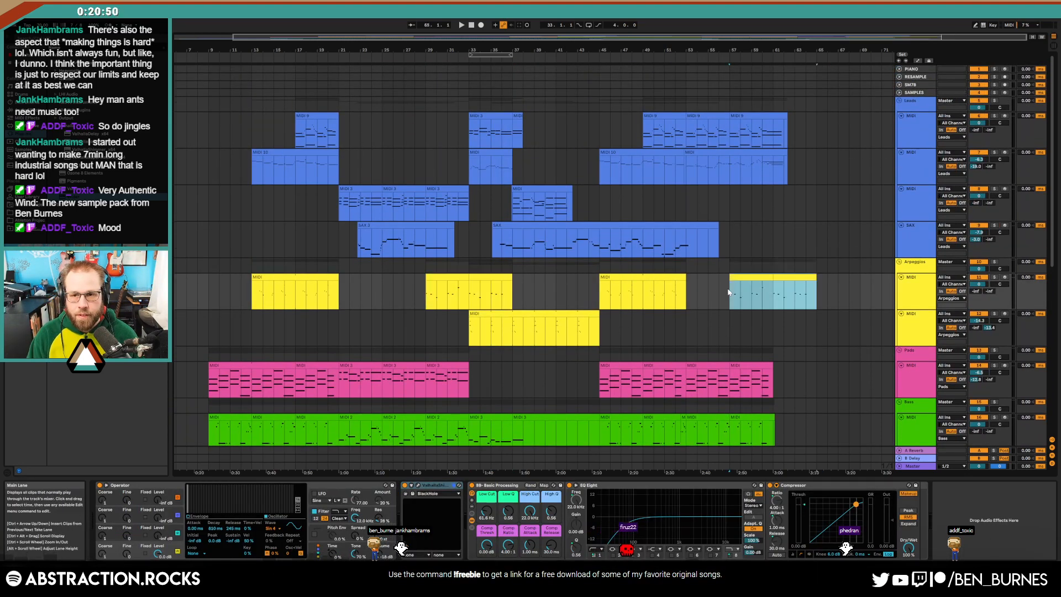
{"action": "key", "text": "space"}
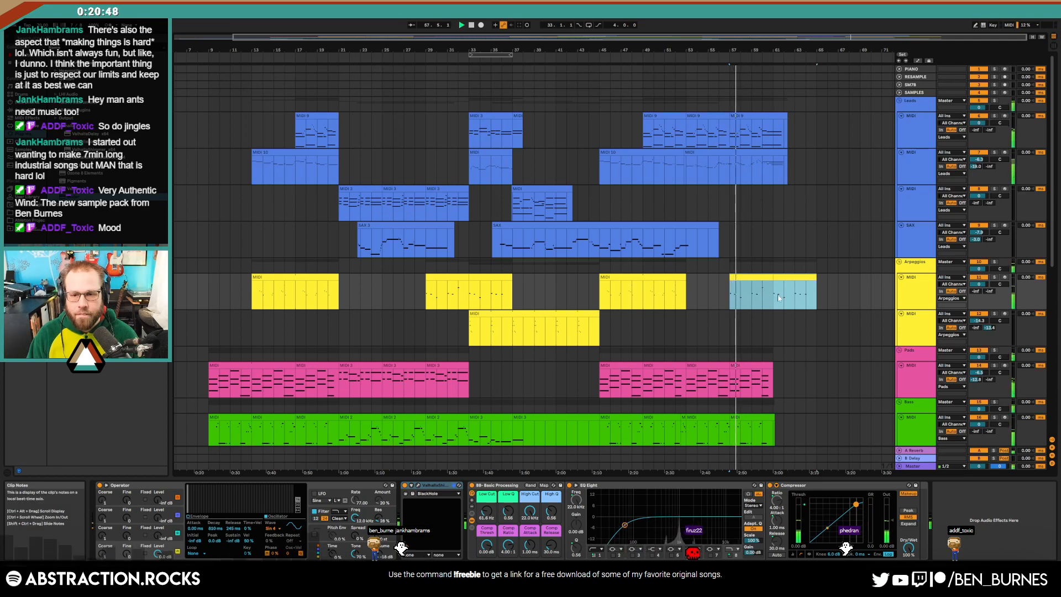
{"action": "key", "text": "space"}
{"action": "key", "text": "Delete"}
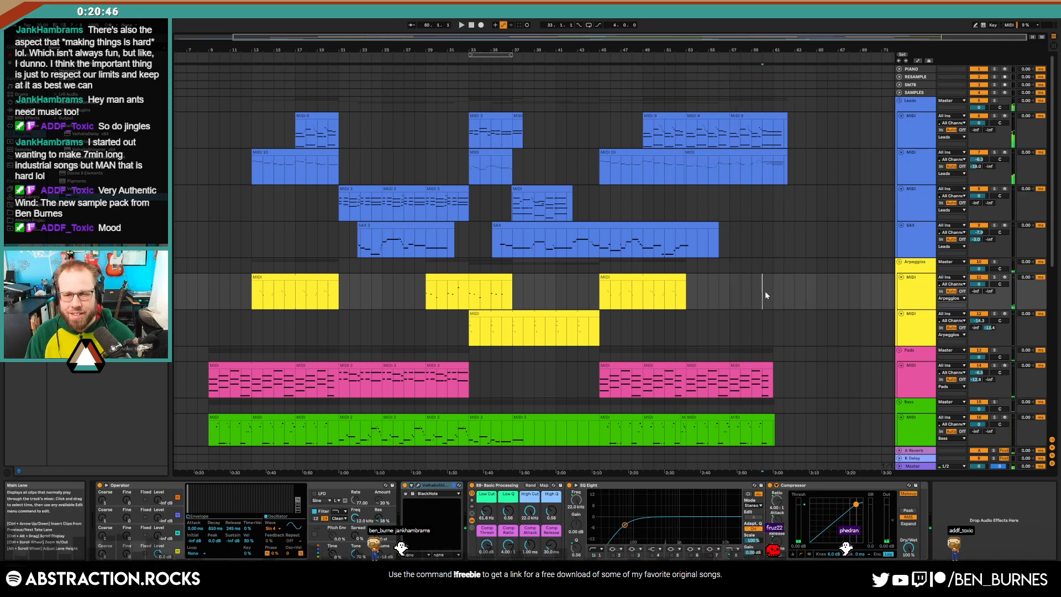
Create an empty MIDI clip spanning bars 1 to 63 in the lane at the head of the arrangement
{"action": "scroll", "coordinate": [629, 260], "scroll_direction": "down", "scroll_amount": 2}
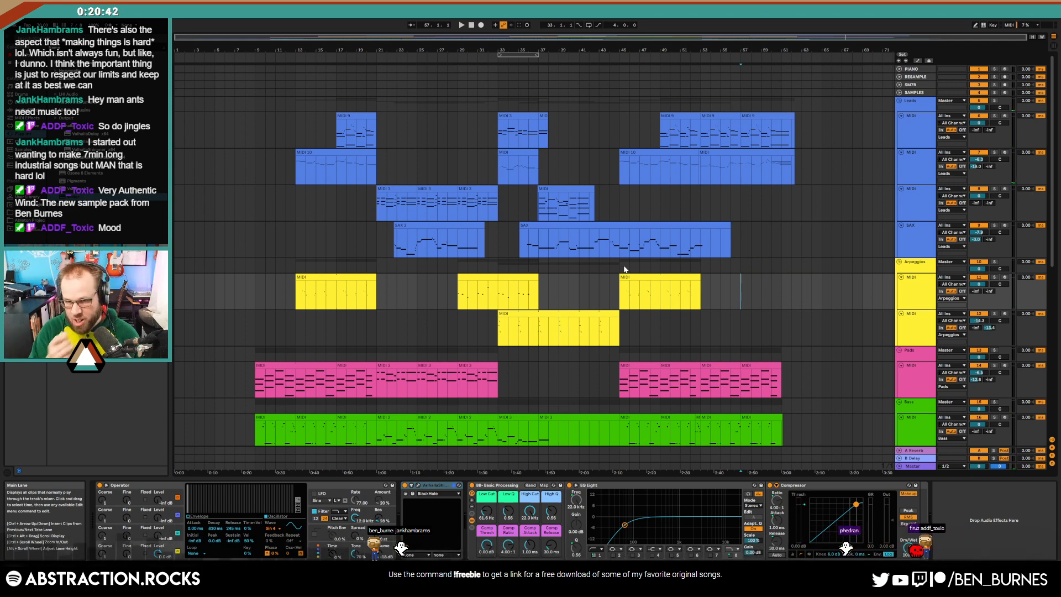
{"action": "left_click", "coordinate": [801, 70]}
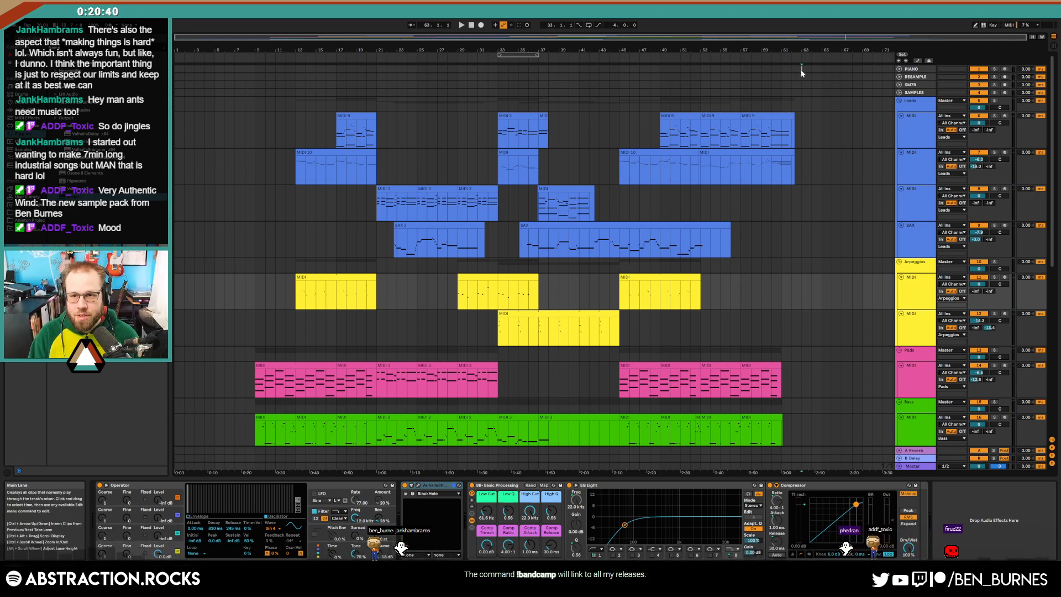
{"action": "key", "text": "shift+Home"}
{"action": "key", "text": "ctrl+shift+m"}
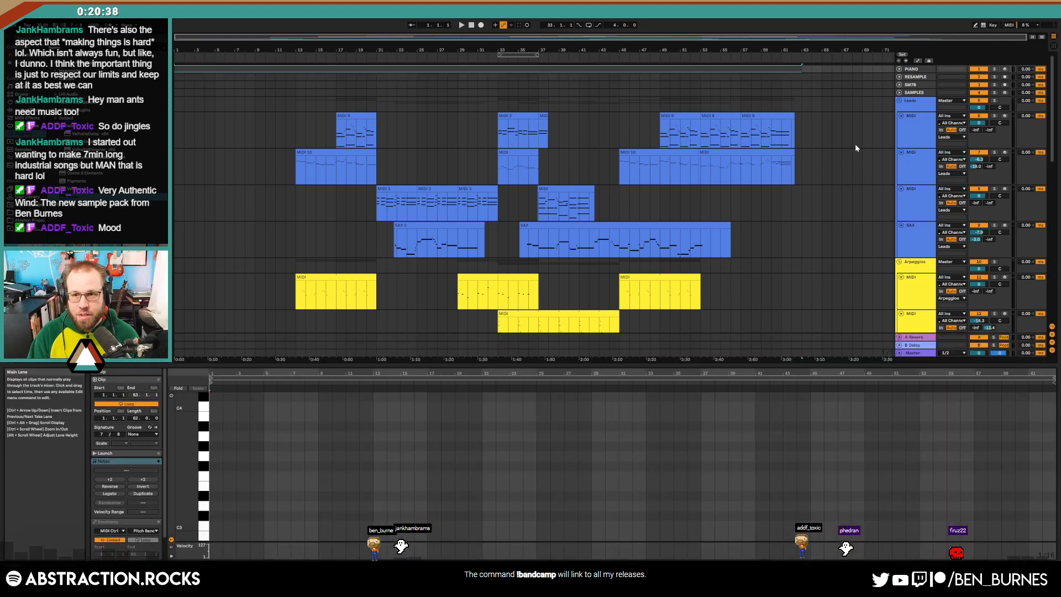
Fold the drum tracks and the bass track to compact height in the arrangement
{"action": "scroll", "coordinate": [790, 231], "scroll_direction": "down", "scroll_amount": 10}
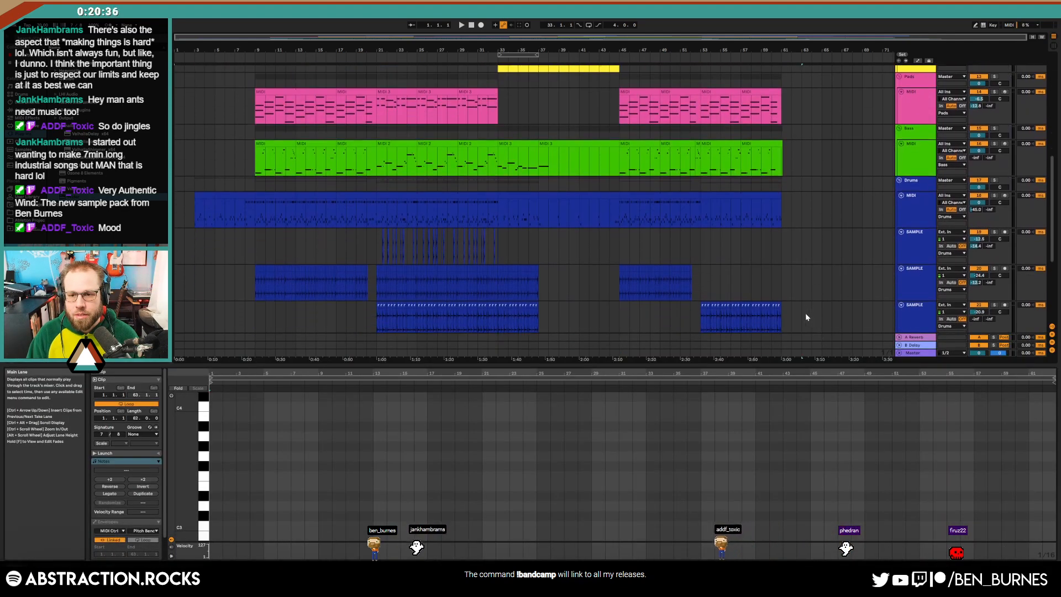
{"action": "scroll", "coordinate": [806, 317], "scroll_direction": "down", "scroll_amount": 5}
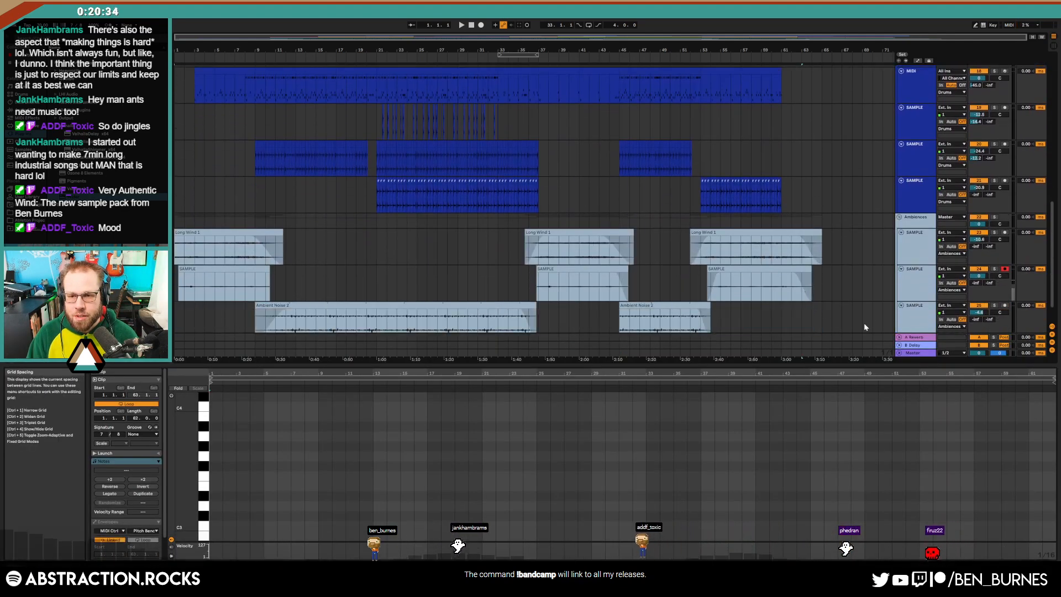
{"action": "scroll", "coordinate": [865, 326], "scroll_direction": "up", "scroll_amount": 3}
{"action": "left_click", "coordinate": [913, 278]}
{"action": "left_click", "coordinate": [915, 164], "text": "shift"}
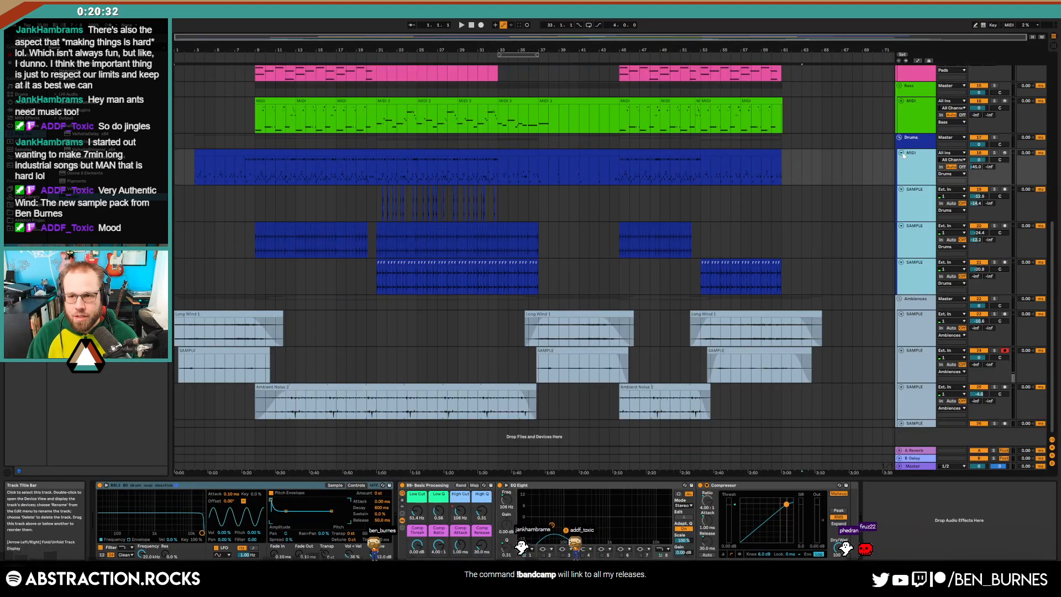
{"action": "left_click", "coordinate": [901, 152]}
{"action": "left_click", "coordinate": [908, 119]}
{"action": "left_click", "coordinate": [901, 101]}
{"action": "scroll", "coordinate": [834, 221], "scroll_direction": "up", "scroll_amount": 3}
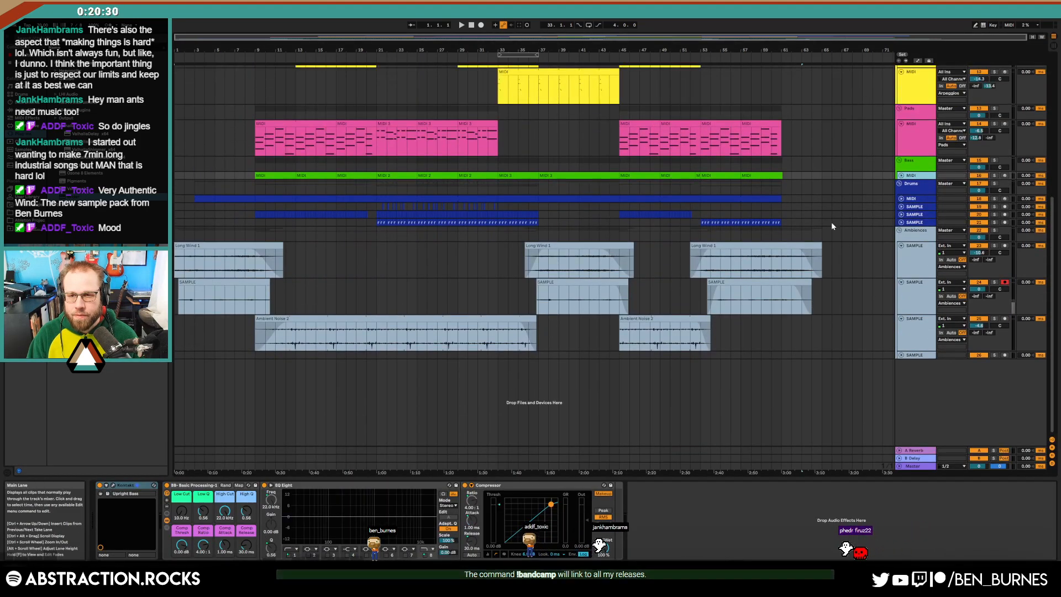
Fold the pad, arpeggio and lead tracks to compact height in the arrangement
{"action": "left_click", "coordinate": [901, 174]}
{"action": "scroll", "coordinate": [833, 224], "scroll_direction": "up", "scroll_amount": 1}
{"action": "scroll", "coordinate": [834, 226], "scroll_direction": "up", "scroll_amount": 1}
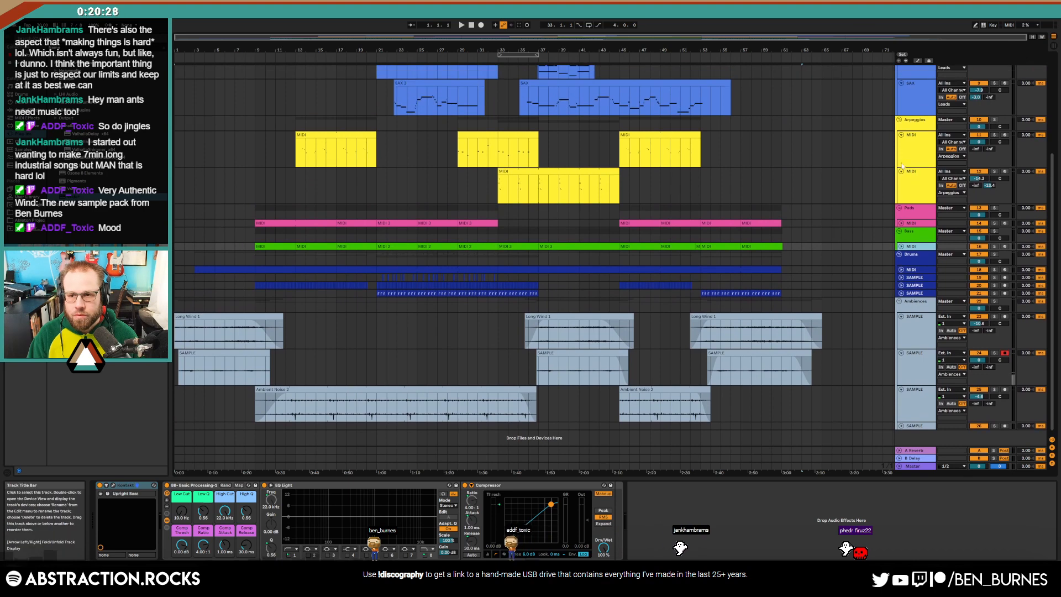
{"action": "left_click", "coordinate": [901, 171]}
{"action": "left_click", "coordinate": [901, 135]}
{"action": "scroll", "coordinate": [868, 238], "scroll_direction": "up", "scroll_amount": 3}
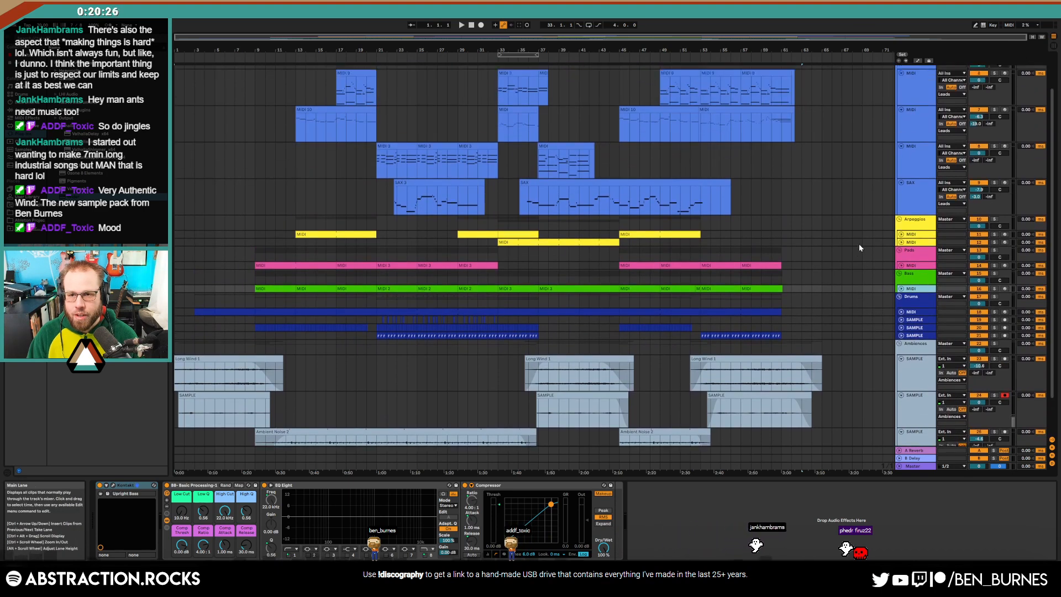
{"action": "left_click", "coordinate": [915, 232]}
{"action": "left_click", "coordinate": [908, 118]}
{"action": "key", "text": "Left"}
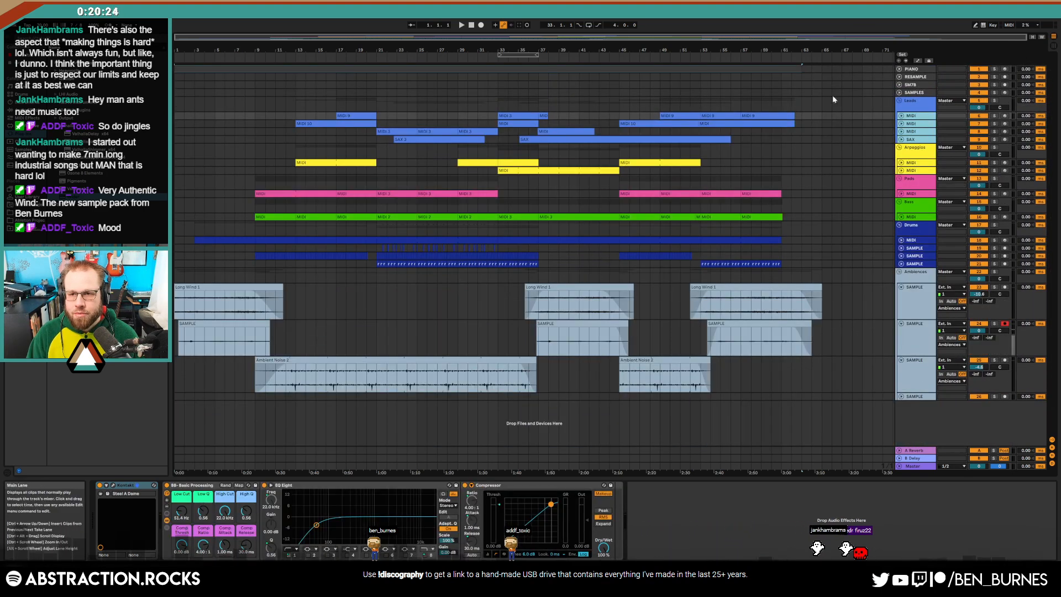
Extend the empty full-song MIDI clip past the last wind clip to just before bar 66
{"action": "left_click", "coordinate": [798, 75]}
{"action": "left_click_drag", "start_coordinate": [801, 70], "coordinate": [821, 73]}
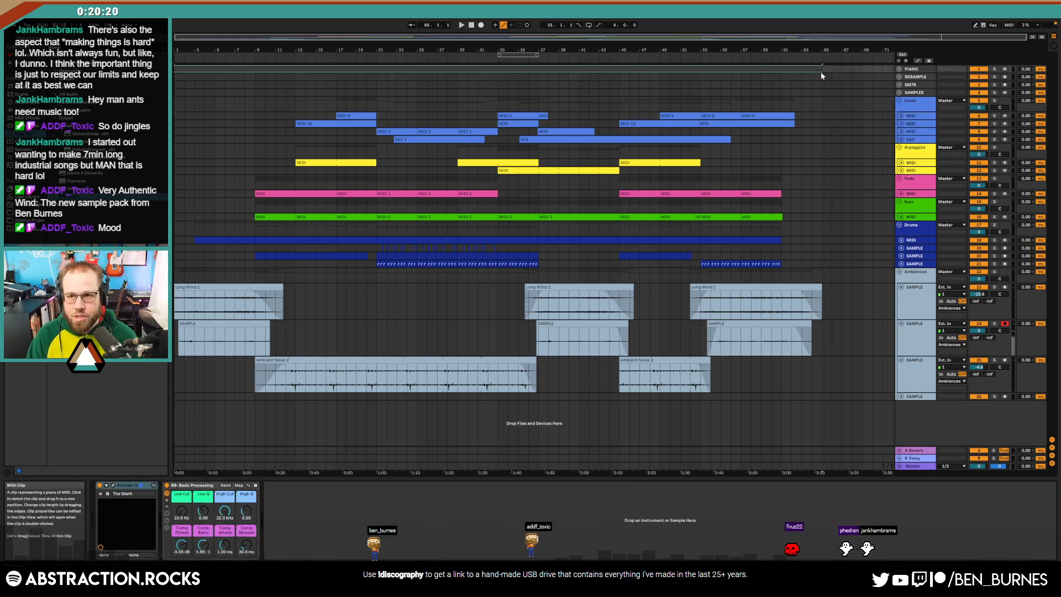
{"action": "scroll", "coordinate": [820, 72], "scroll_direction": "up", "scroll_amount": 3}
{"action": "left_click", "coordinate": [822, 68]}
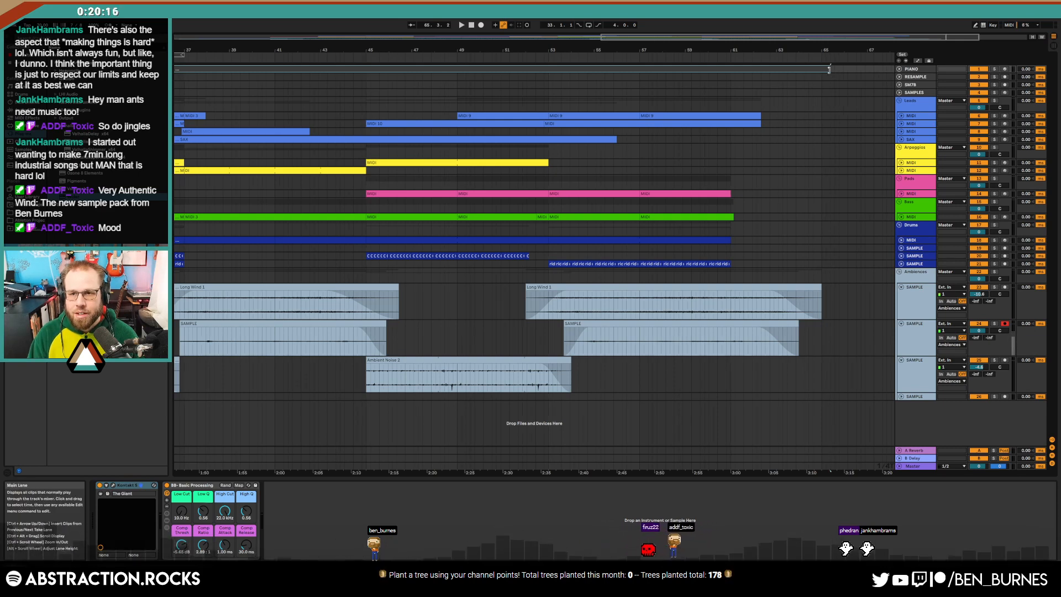
{"action": "left_click_drag", "start_coordinate": [830, 71], "coordinate": [835, 71]}
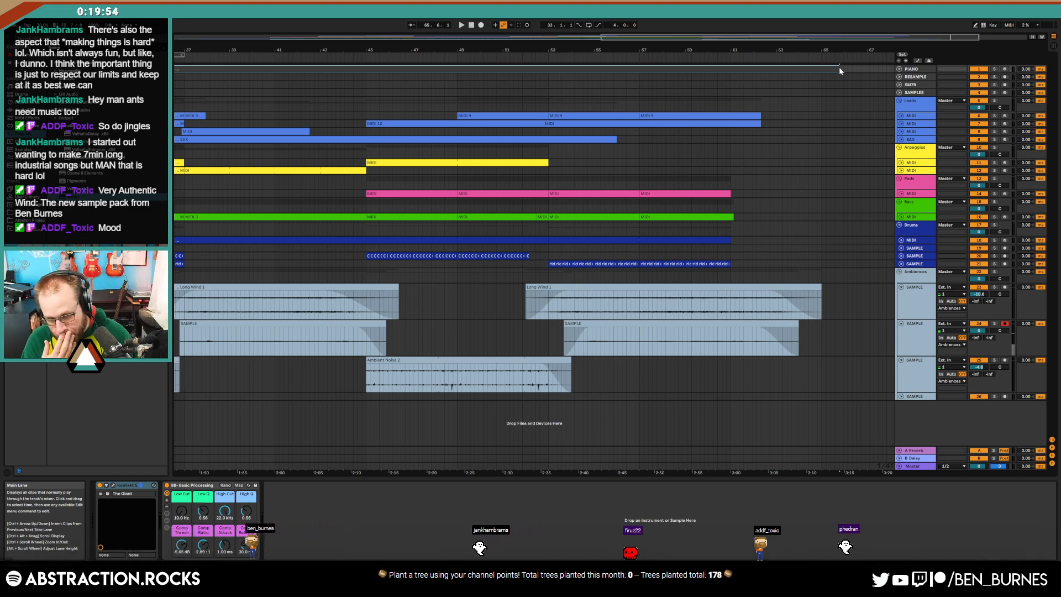
Extend the start of the second Ambient Noise 2 clip back to bar 44 with a fade-in, and fold the ambience tracks
{"action": "left_click", "coordinate": [363, 359]}
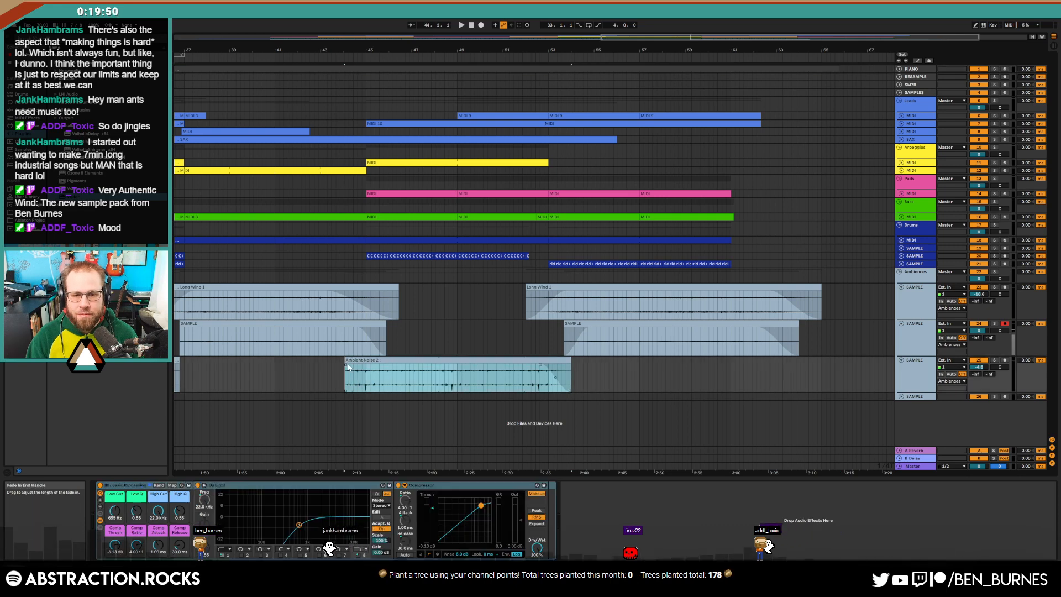
{"action": "left_click_drag", "start_coordinate": [349, 367], "coordinate": [385, 374]}
{"action": "key", "text": "w"}
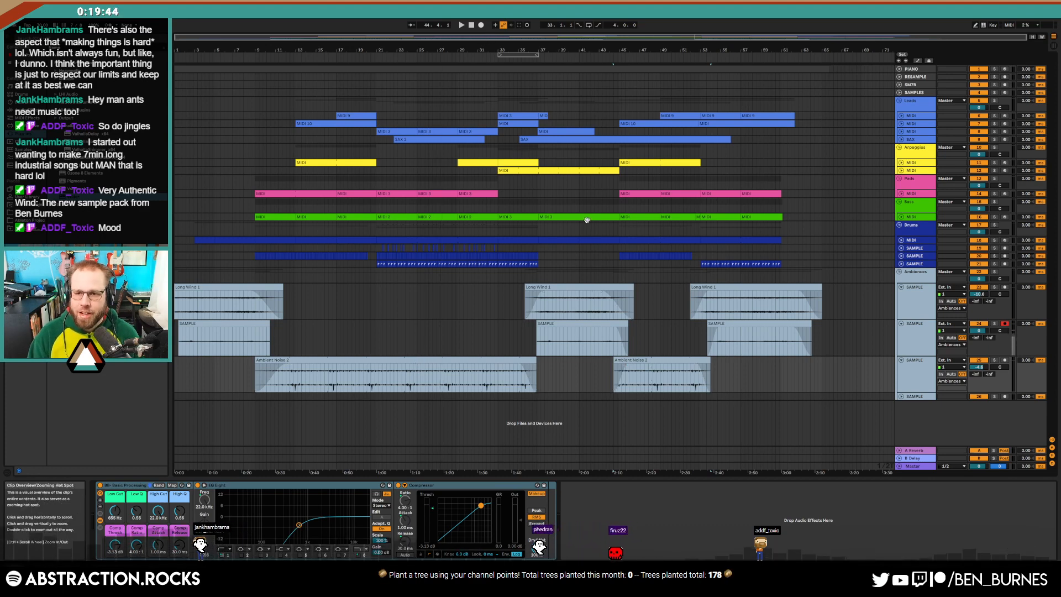
{"action": "left_click", "coordinate": [902, 288], "text": "alt"}
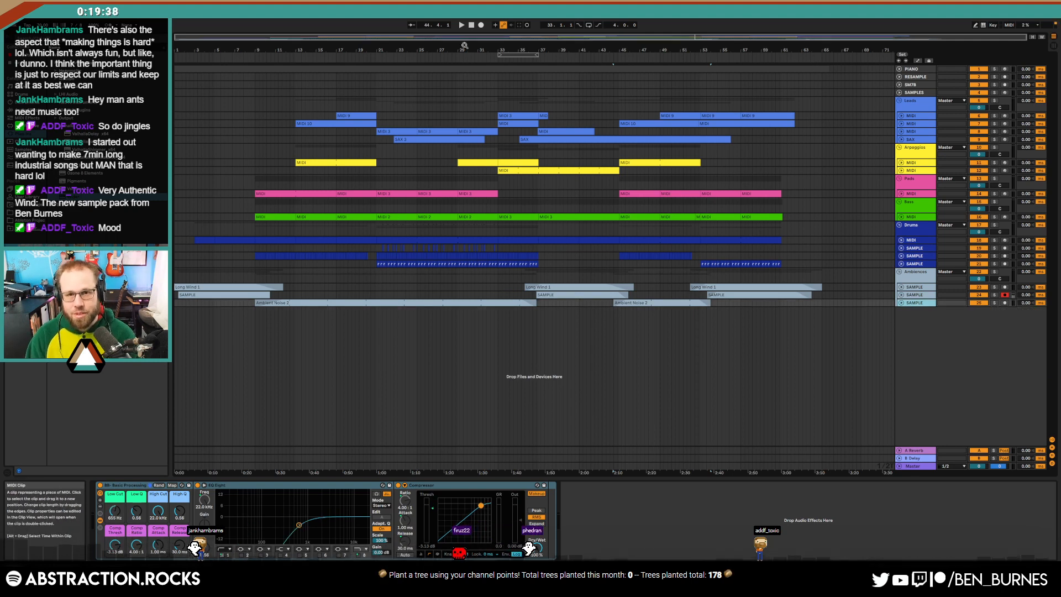
Select the Master track, play from about bar 6, and unfold the device rack between Global Effects and MASTER SAUCE
{"action": "left_click", "coordinate": [472, 26]}
{"action": "left_click", "coordinate": [918, 467]}
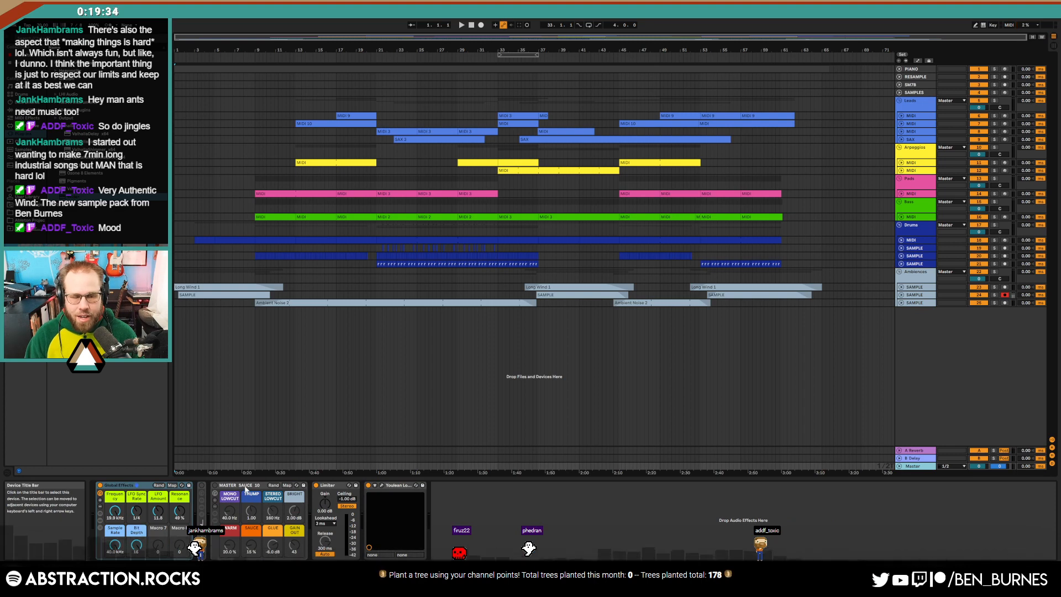
{"action": "left_click", "coordinate": [246, 486]}
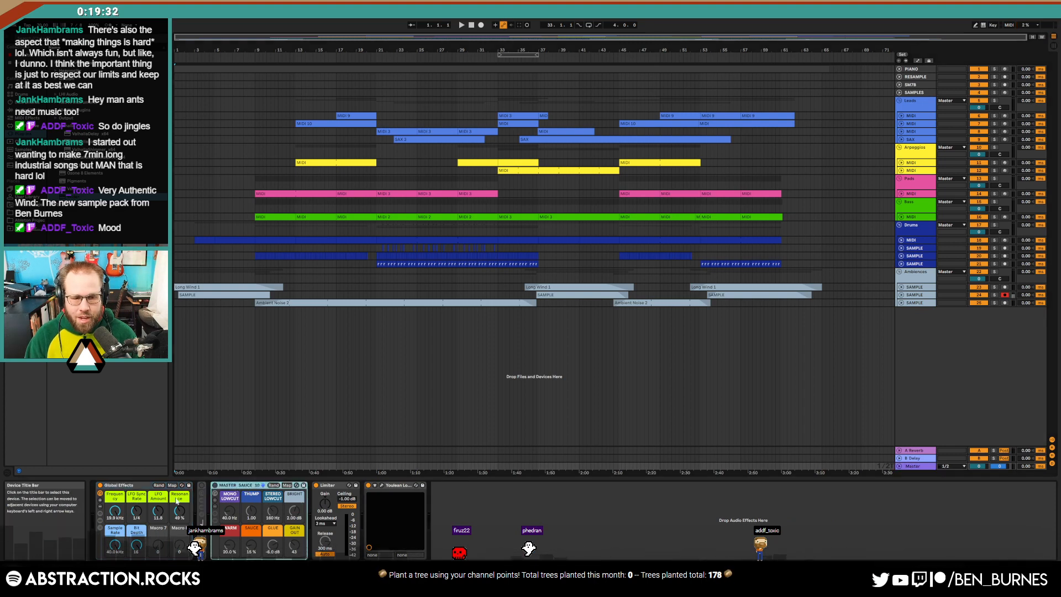
{"action": "left_click", "coordinate": [227, 58]}
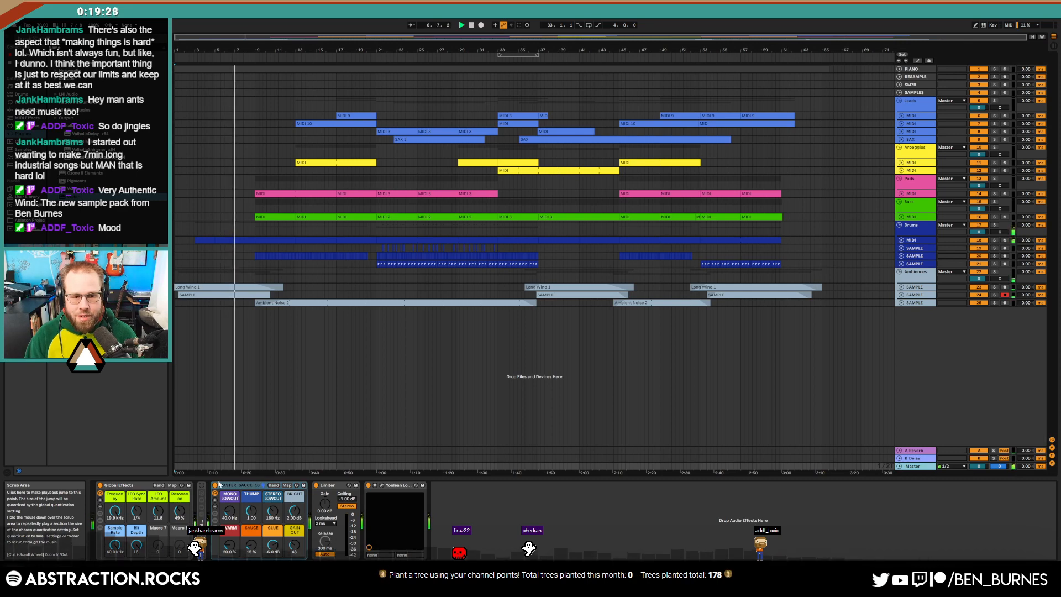
{"action": "left_click", "coordinate": [214, 496]}
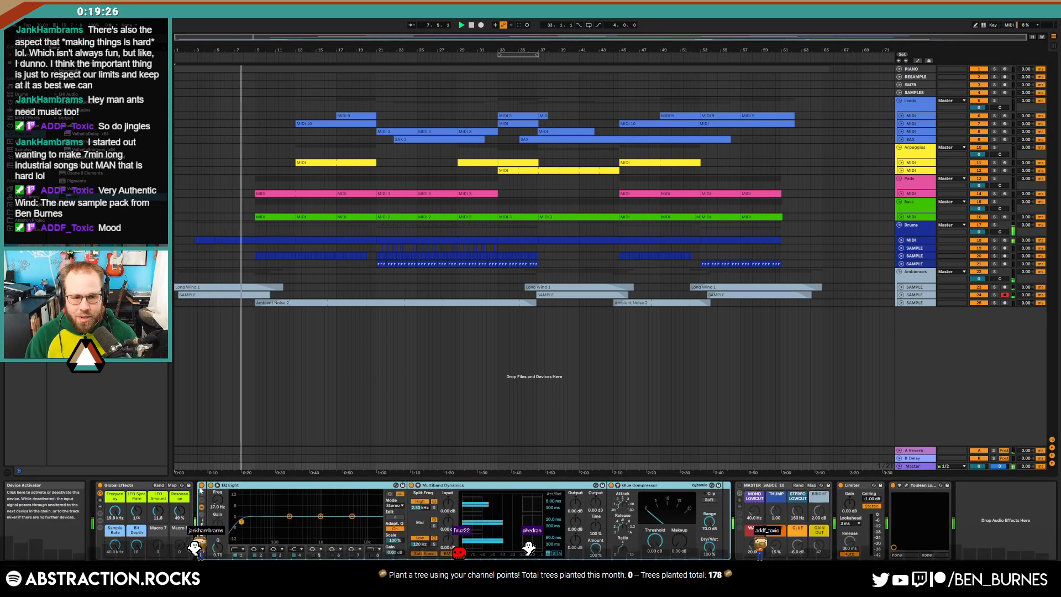
Shape the master EQ Eight with a slight low boost, a small mid cut and a gentle high boost
{"action": "left_click_drag", "start_coordinate": [284, 513], "coordinate": [280, 513]}
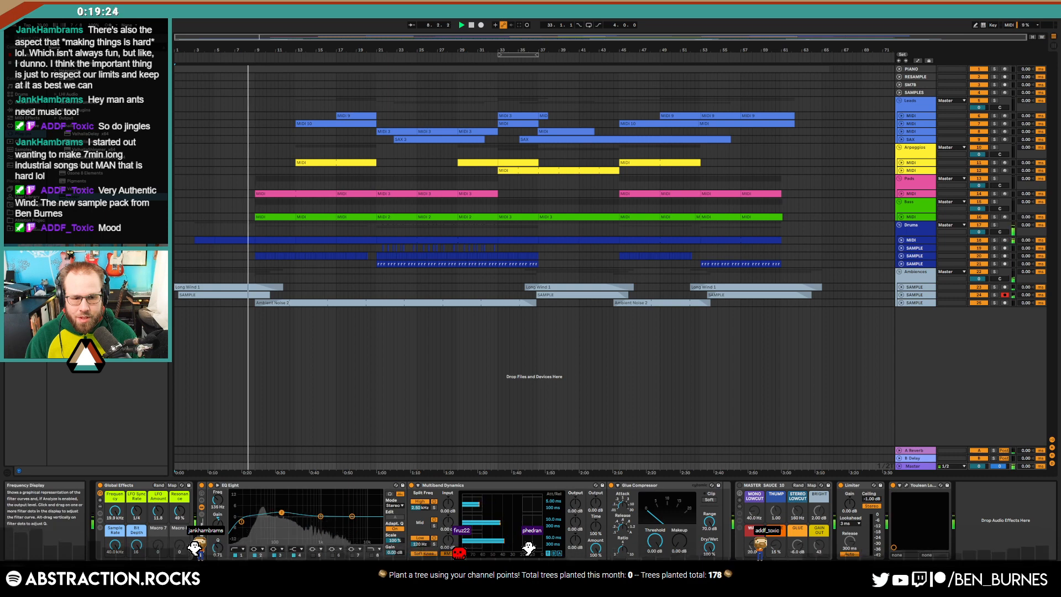
{"action": "left_click_drag", "start_coordinate": [352, 516], "coordinate": [316, 518]}
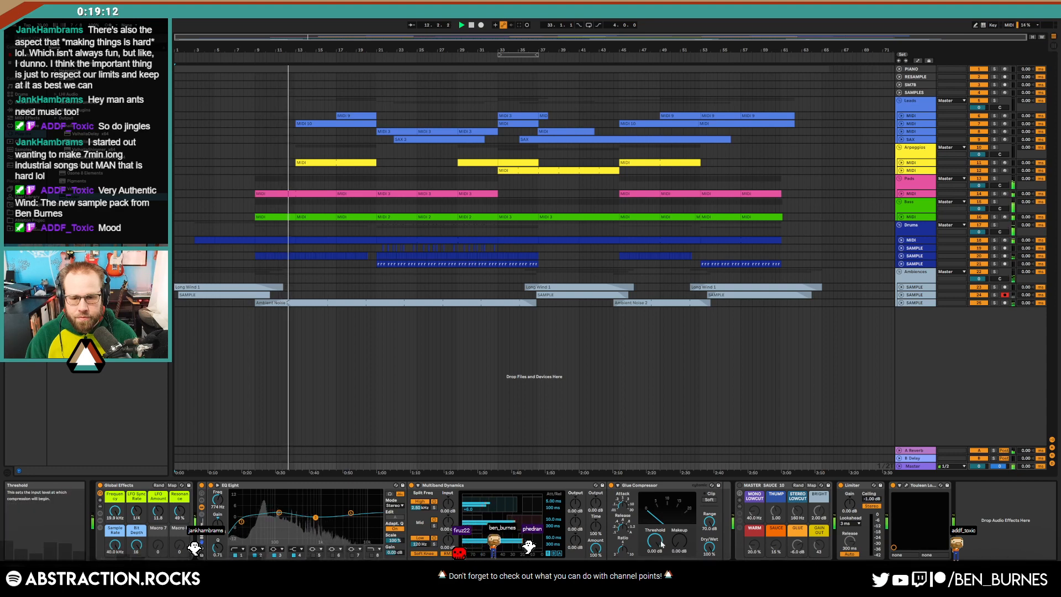
Raise the makeup gain of the master's Glue Compressor to about 4.44 dB
{"action": "left_click_drag", "start_coordinate": [679, 541], "coordinate": [679, 533]}
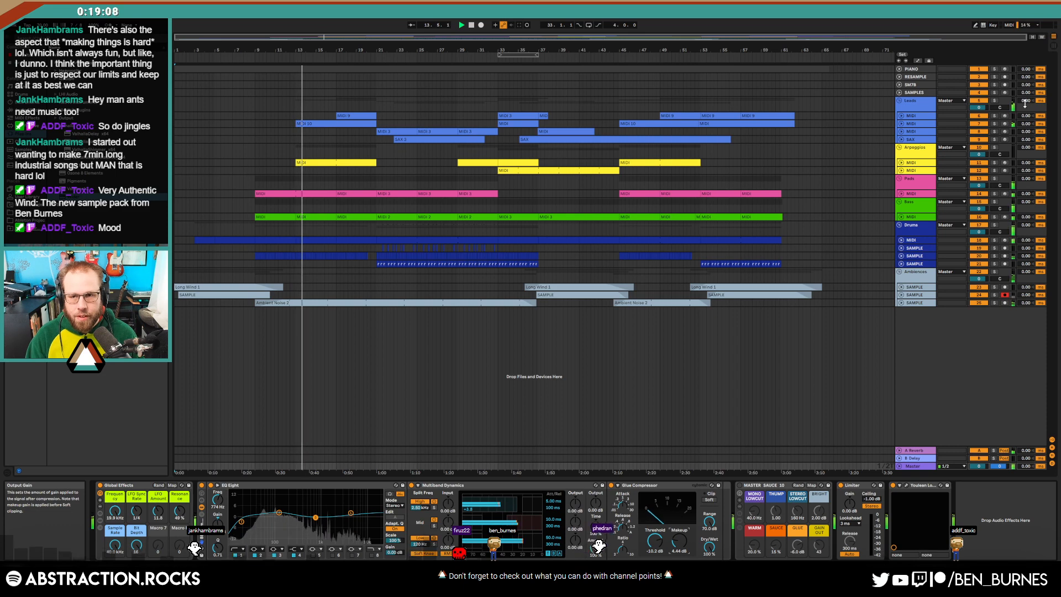
Unfold and arm the second MIDI track in the Leads group, and open its first clip
{"action": "left_click", "coordinate": [447, 123]}
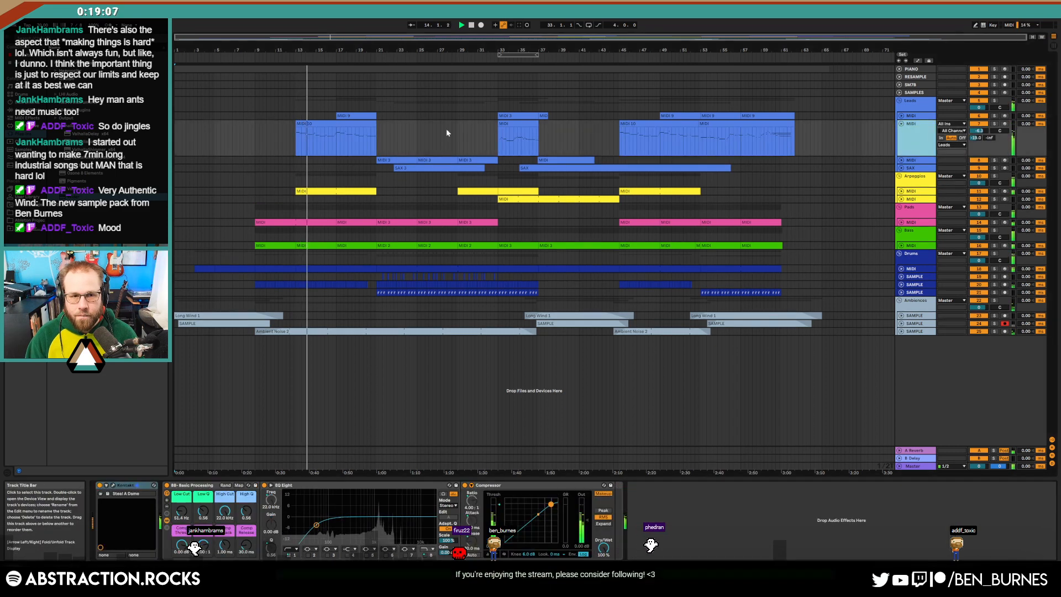
{"action": "double_click", "coordinate": [317, 125]}
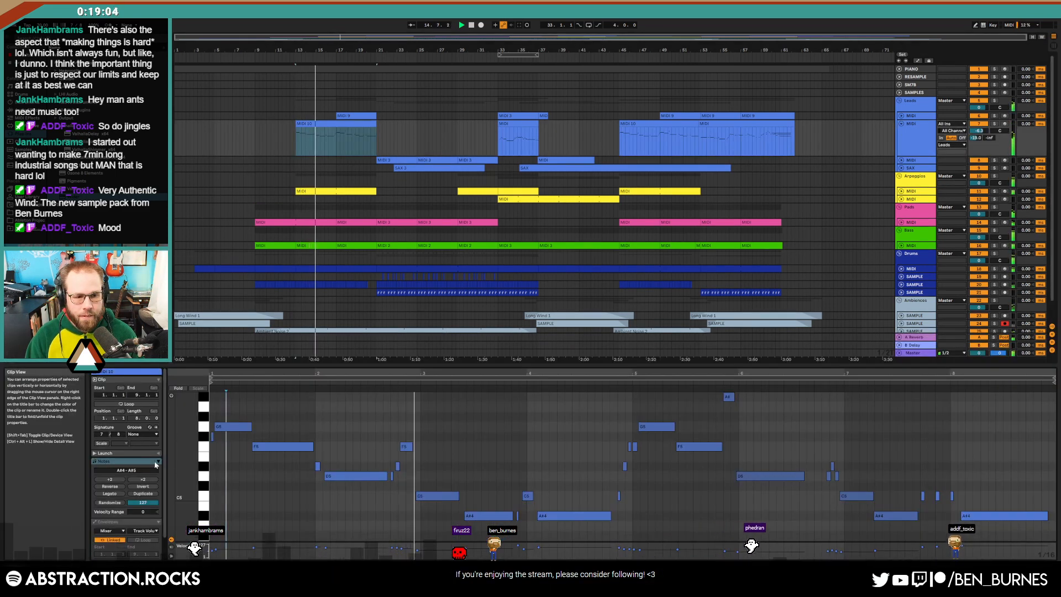
{"action": "left_click", "coordinate": [1005, 124]}
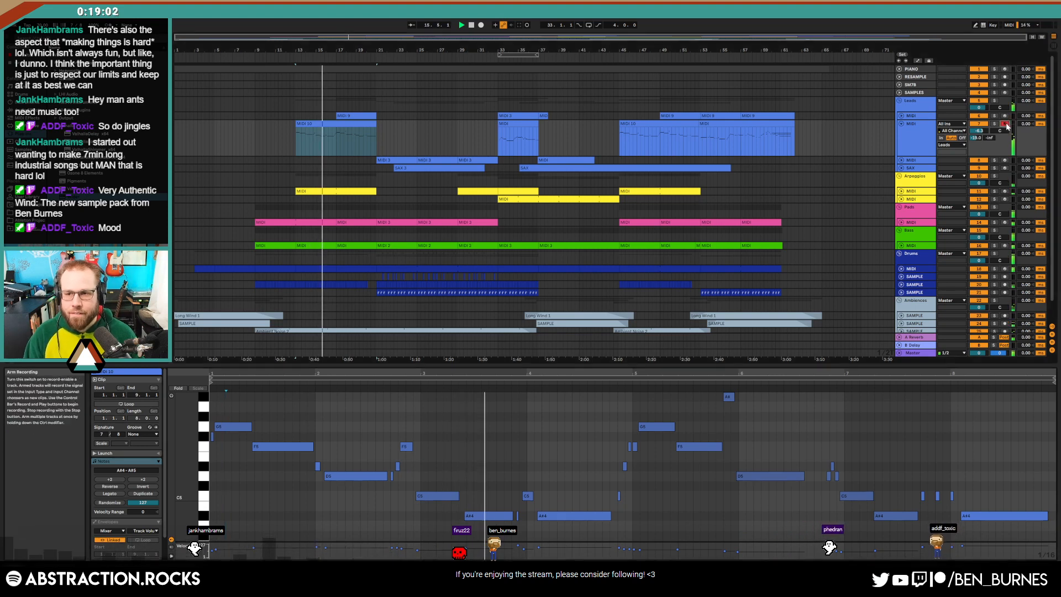
Open the lead track's last clip and display its MIDI Ctrl envelope for 64: Sustain Pedal, checking the end of the clip
{"action": "left_click", "coordinate": [778, 128]}
{"action": "left_click", "coordinate": [109, 521]}
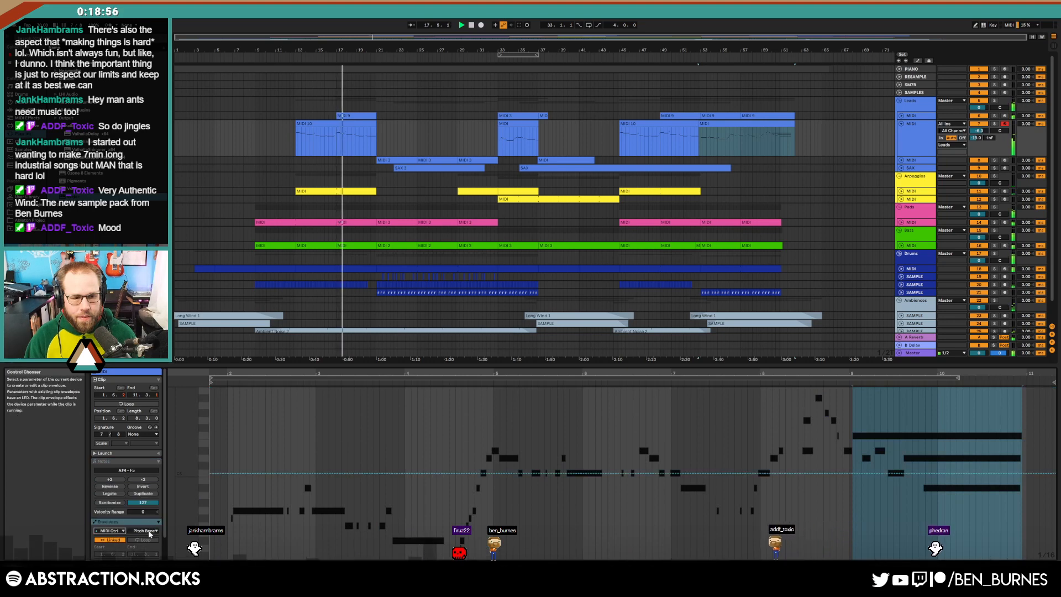
{"action": "left_click", "coordinate": [145, 530]}
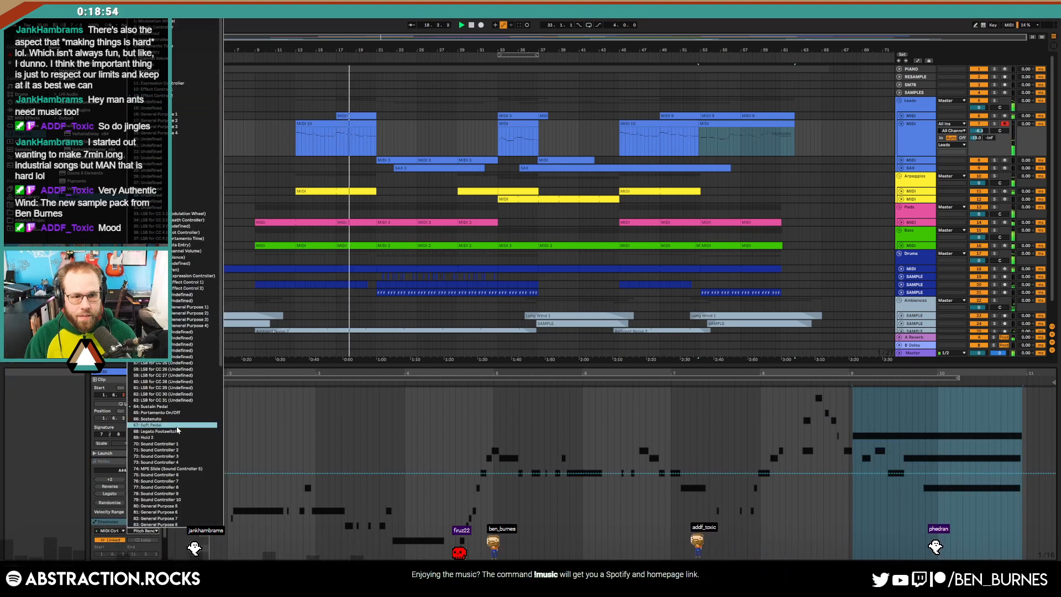
{"action": "left_click", "coordinate": [154, 406]}
{"action": "left_click", "coordinate": [1007, 521]}
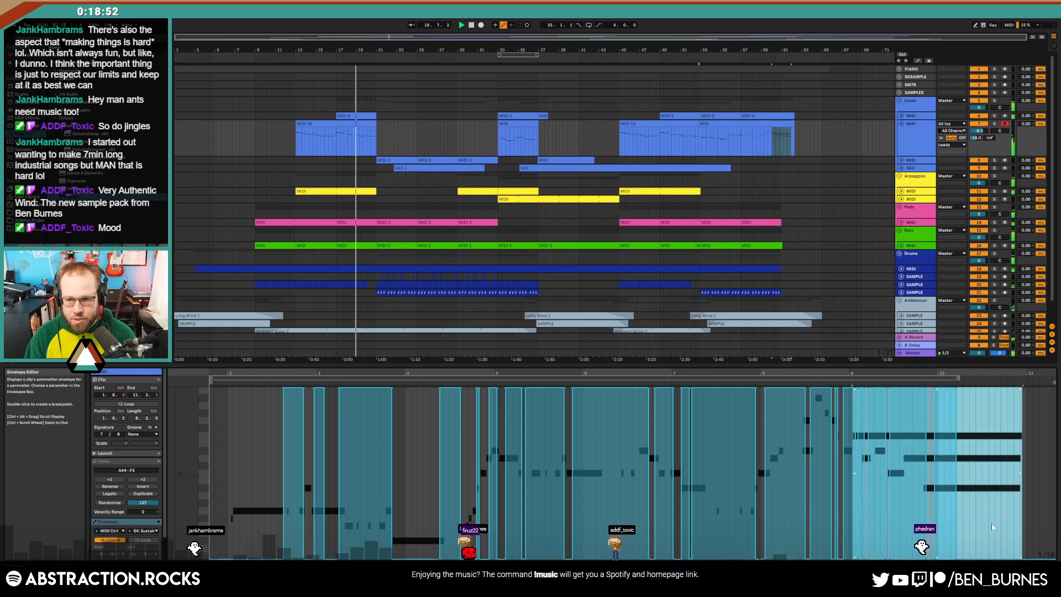
{"action": "left_click", "coordinate": [992, 523]}
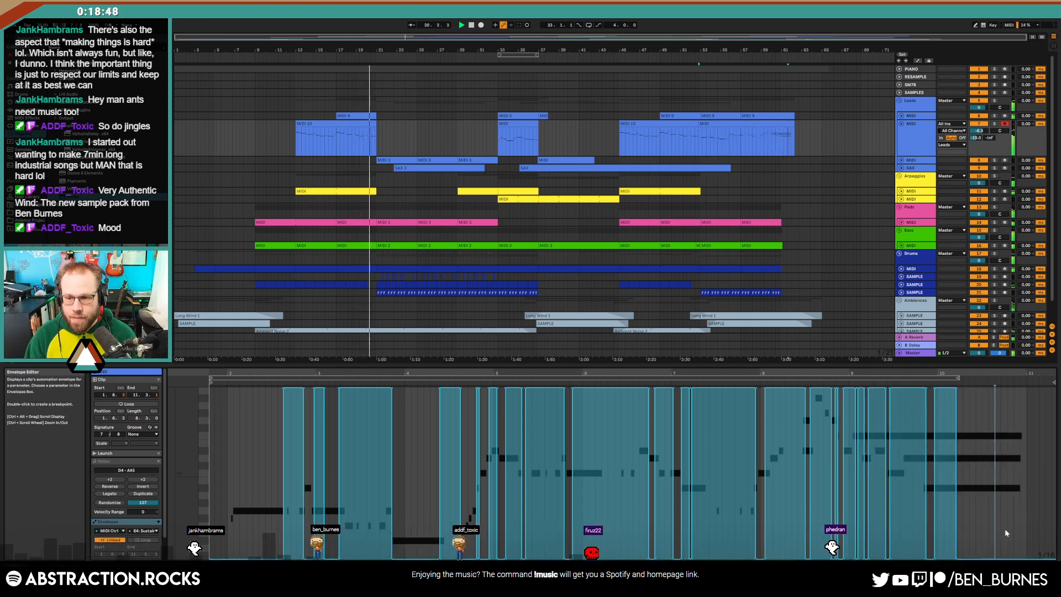
Add a zero-value Sustain Pedal breakpoint at the start of the lead track's first clip, and leave the clip view
{"action": "left_click", "coordinate": [320, 126]}
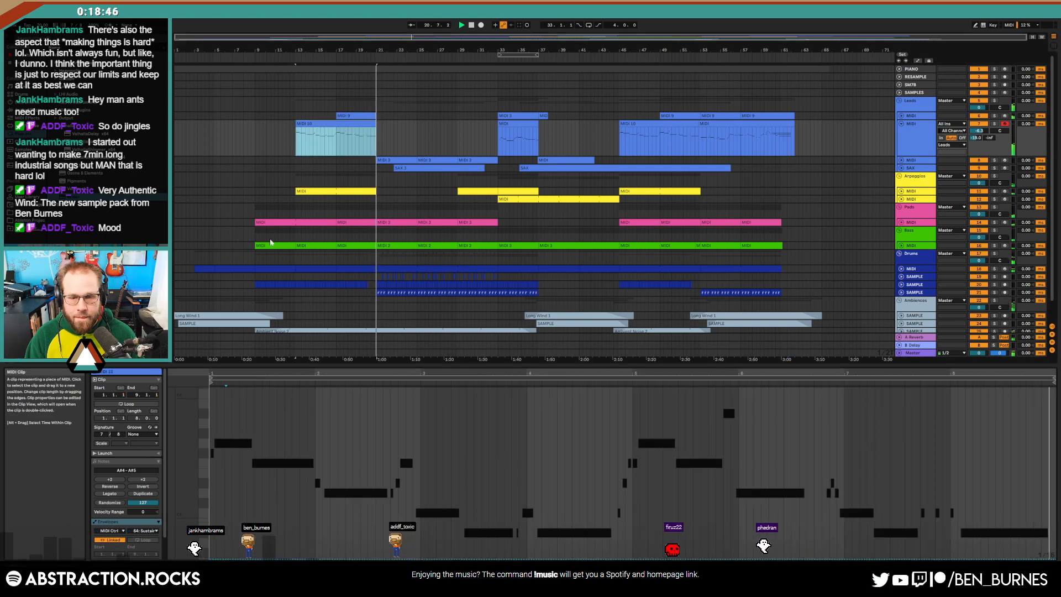
{"action": "left_click", "coordinate": [214, 559]}
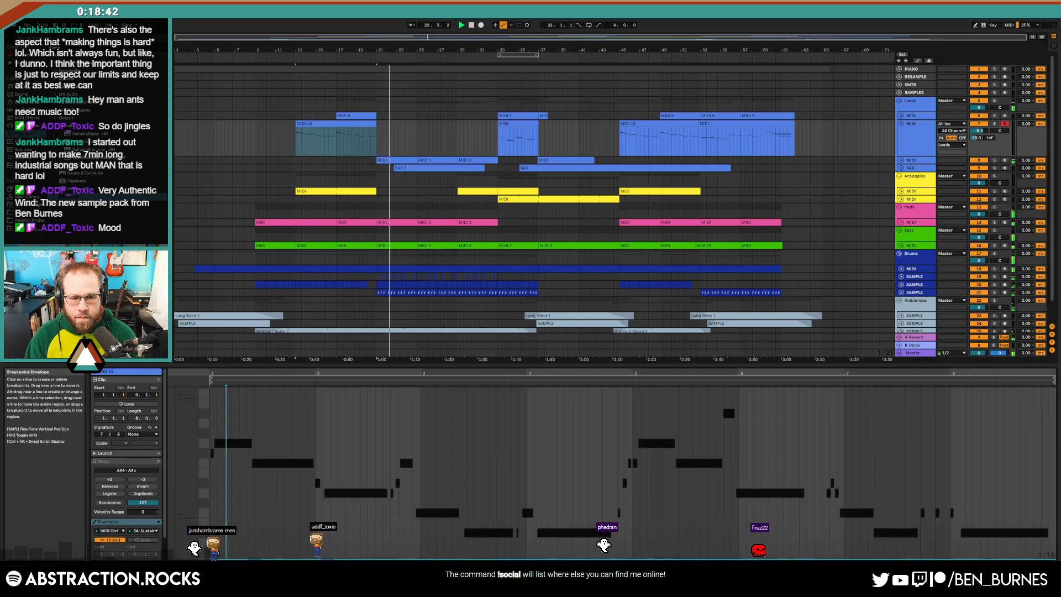
{"action": "left_click", "coordinate": [370, 284]}
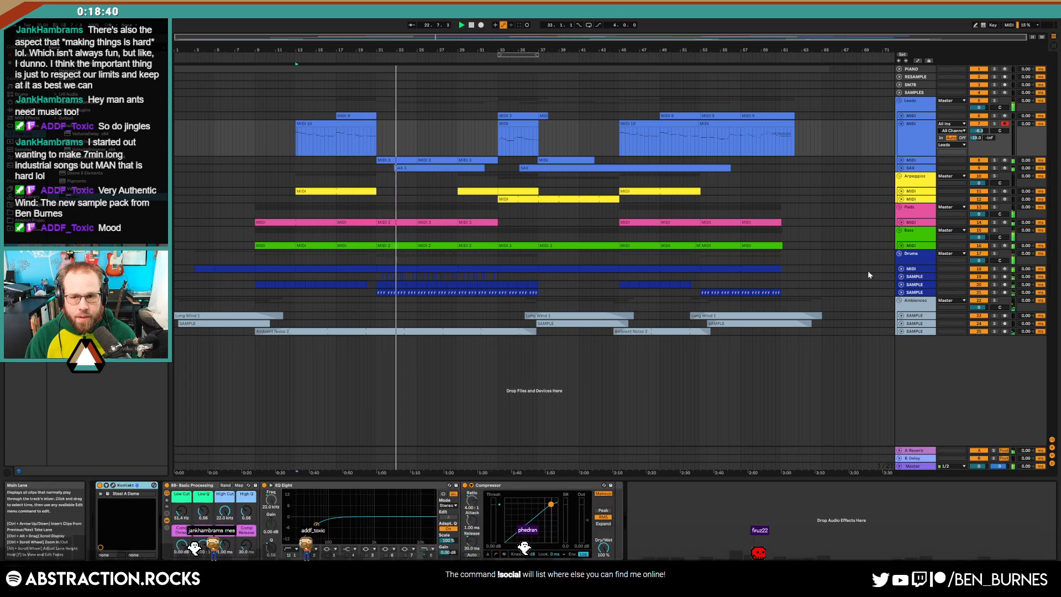
Check the master's loudness in the Youlean Loudness Meter and close its window
{"action": "left_click", "coordinate": [919, 269]}
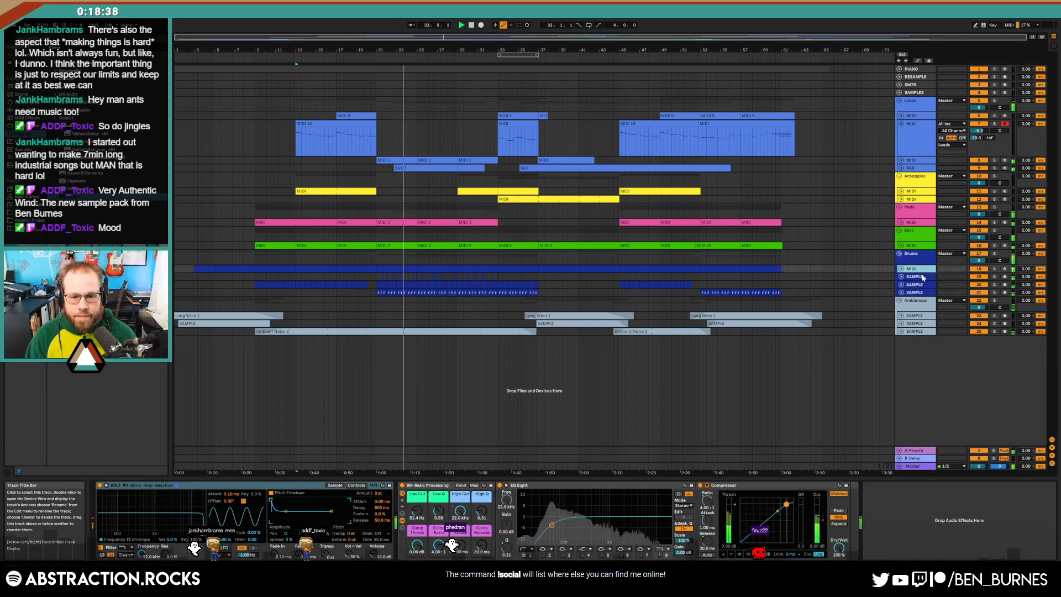
{"action": "left_click", "coordinate": [927, 468]}
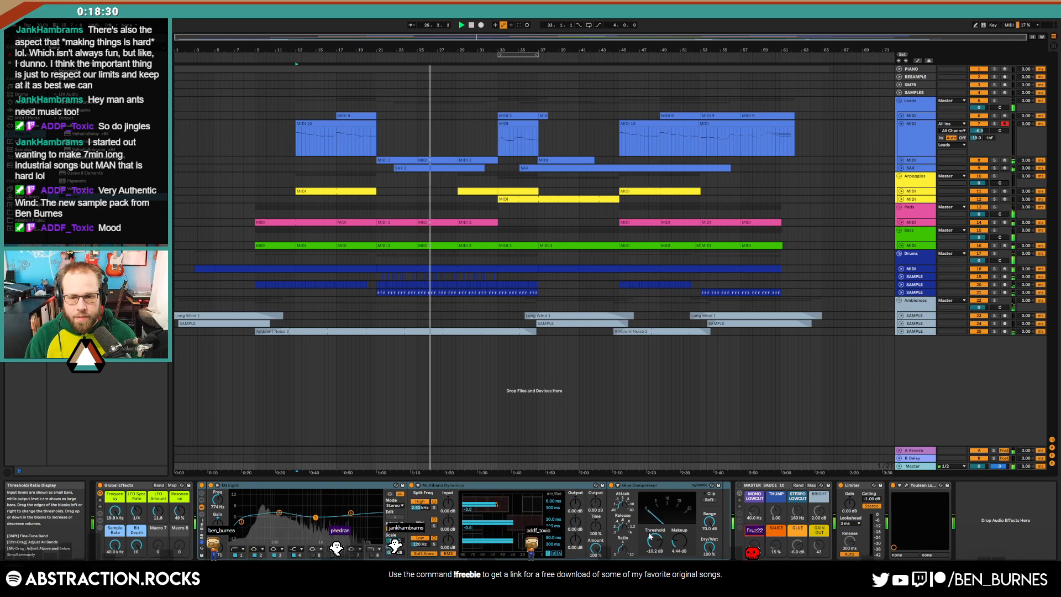
{"action": "left_click", "coordinate": [907, 485]}
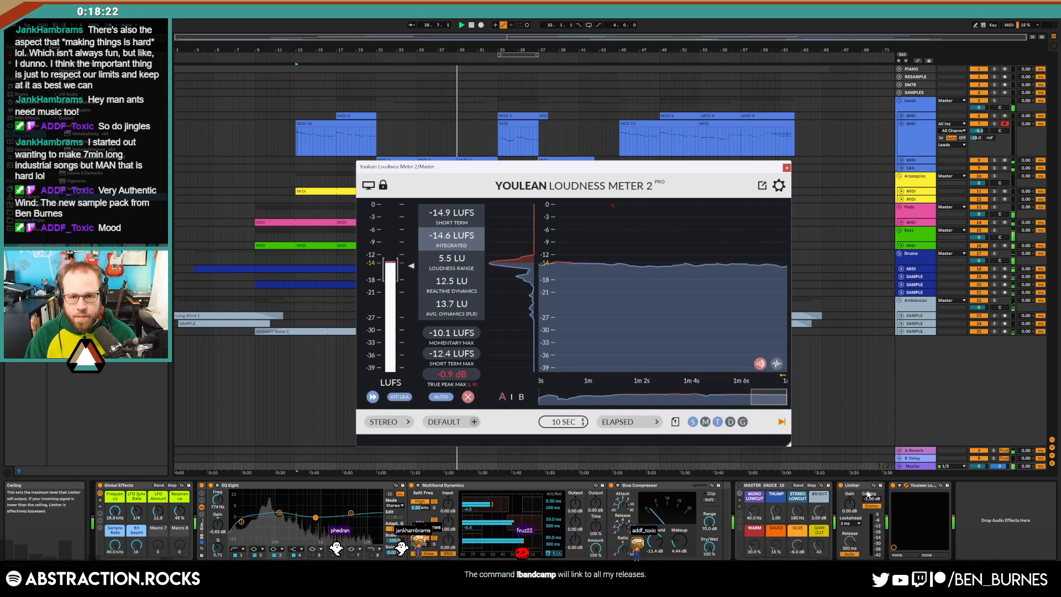
{"action": "left_click", "coordinate": [787, 167]}
Adjust the Ambient Noise track's volume, and fold it along with the second lead and first arpeggio tracks
{"action": "left_click", "coordinate": [917, 193]}
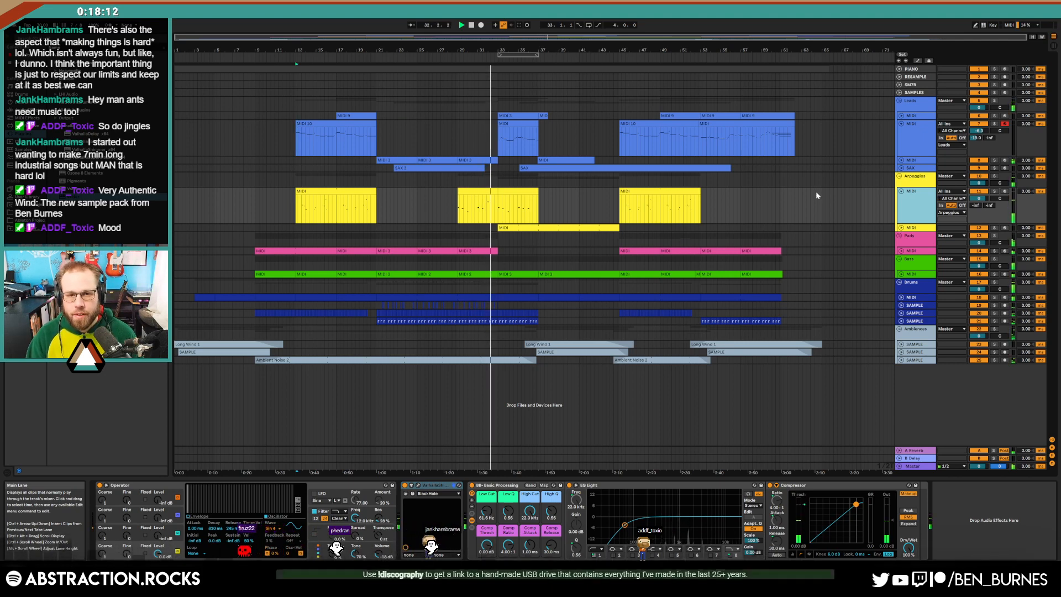
{"action": "left_click", "coordinate": [899, 360]}
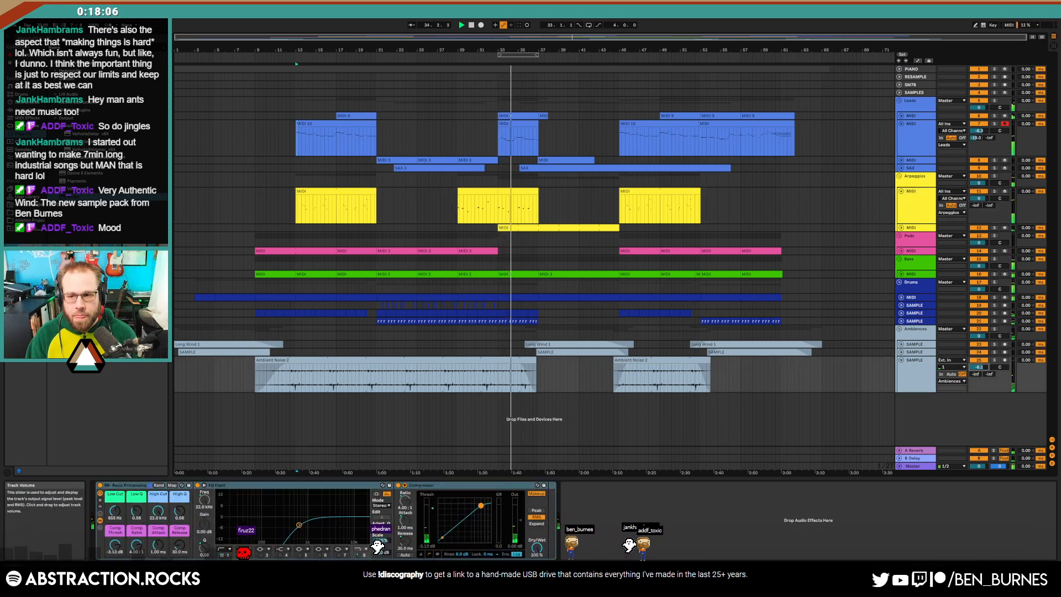
{"action": "left_click", "coordinate": [900, 359]}
{"action": "left_click", "coordinate": [901, 123]}
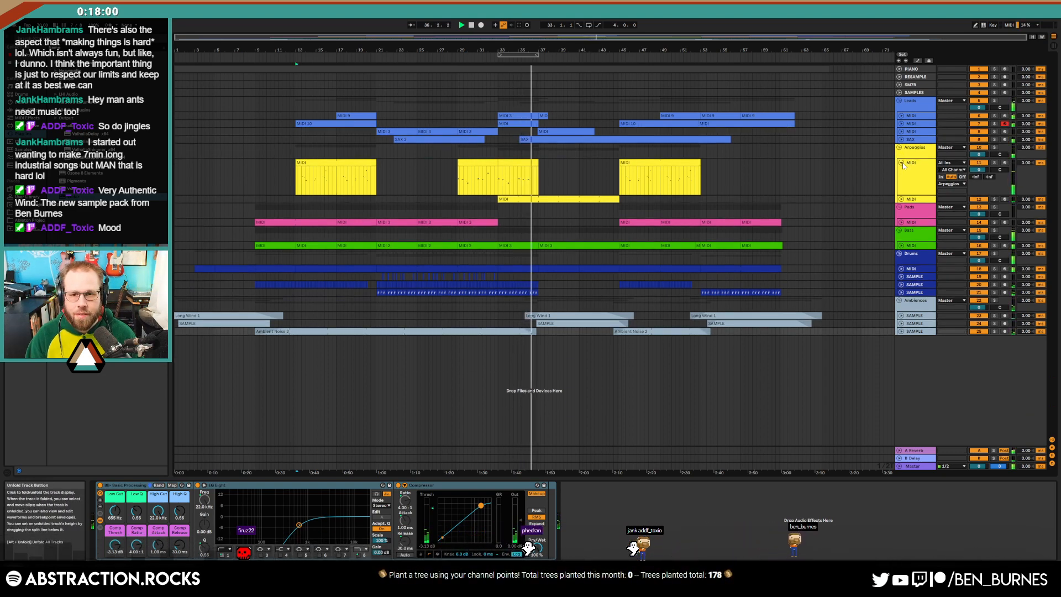
{"action": "left_click", "coordinate": [902, 163]}
Unfold the sax track and the lead track above it, arm that lead track, and record a MIDI passage from about bar 42 to 46
{"action": "left_click", "coordinate": [902, 139]}
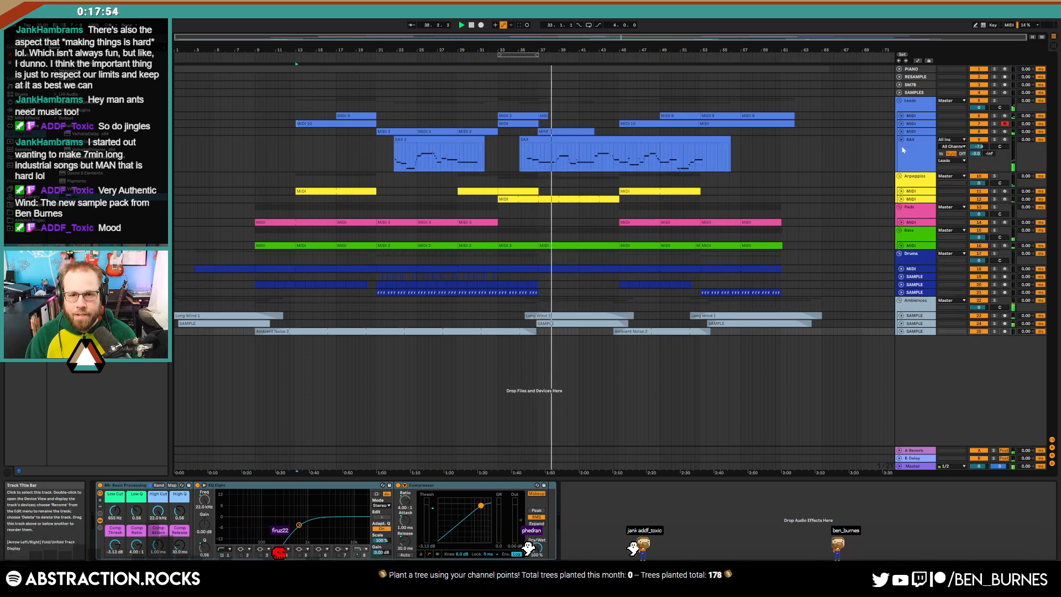
{"action": "left_click", "coordinate": [902, 132]}
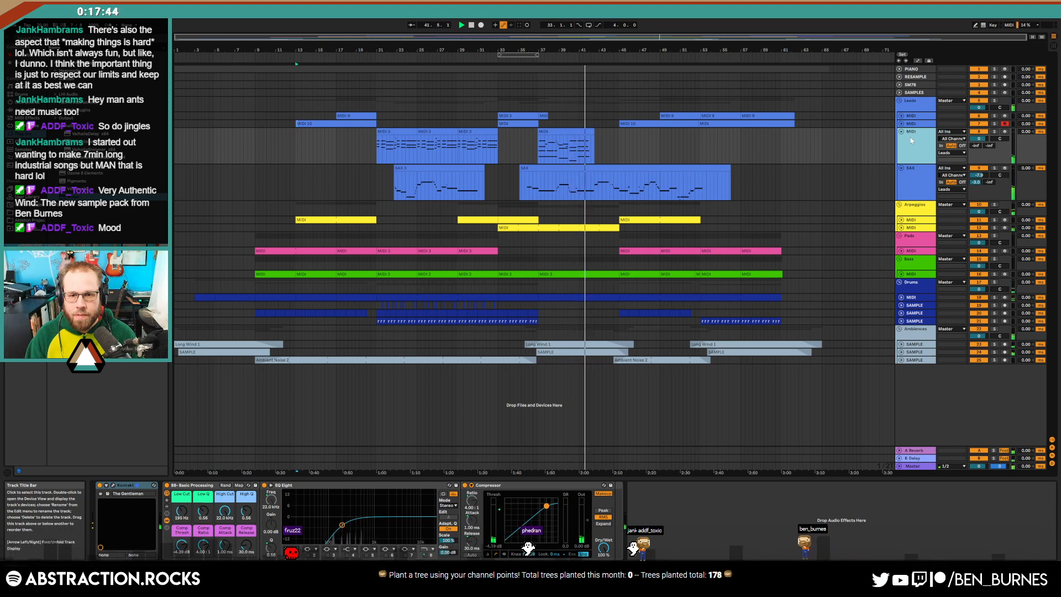
{"action": "left_click", "coordinate": [1005, 132]}
{"action": "key", "text": "F9"}
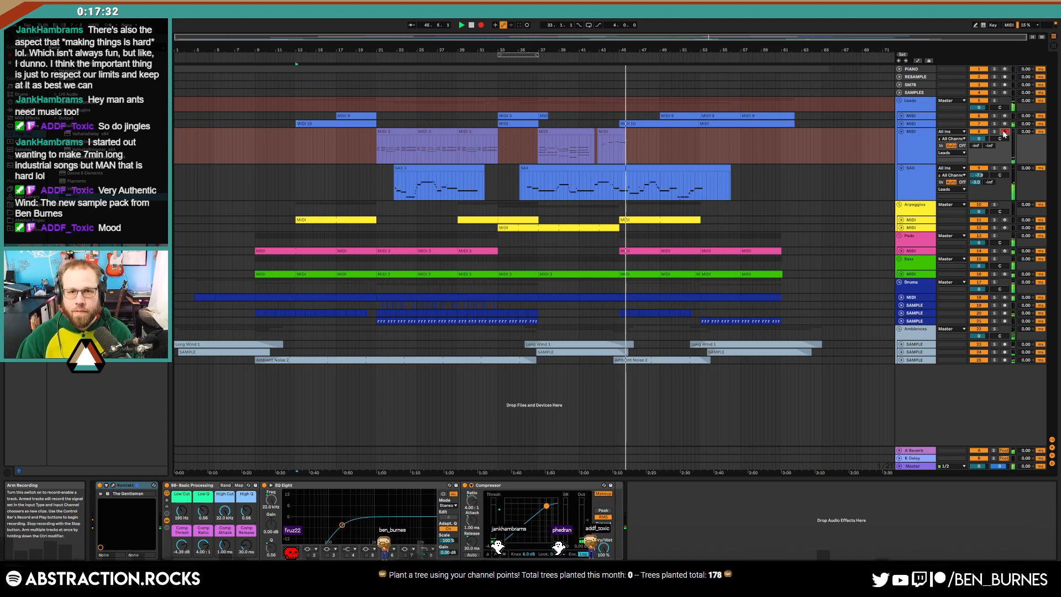
{"action": "left_click", "coordinate": [481, 25]}
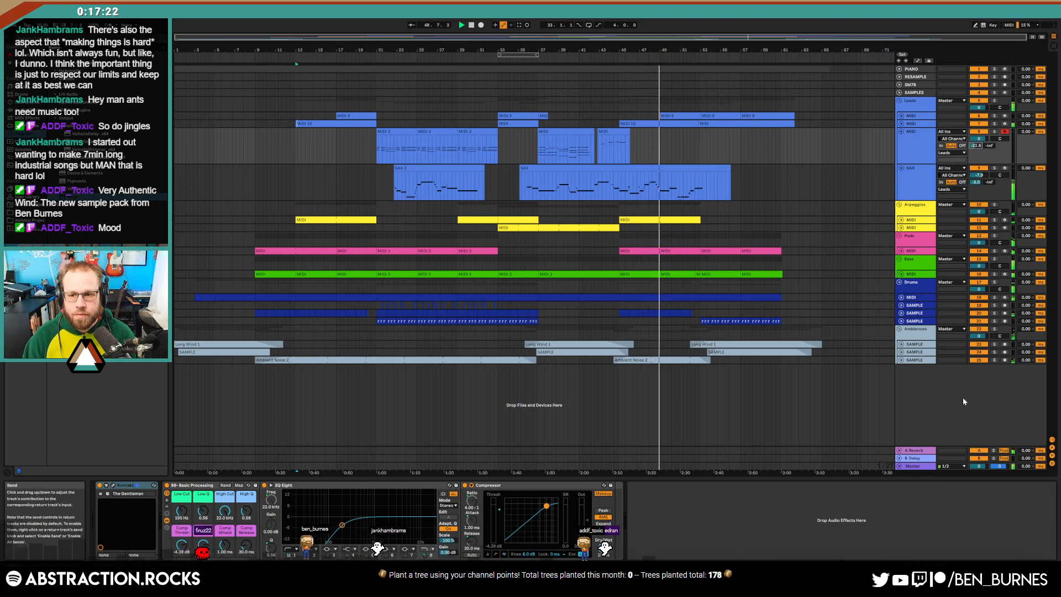
Unfold the Ambient Noise track and adjust its volume and reverb send
{"action": "left_click", "coordinate": [918, 363]}
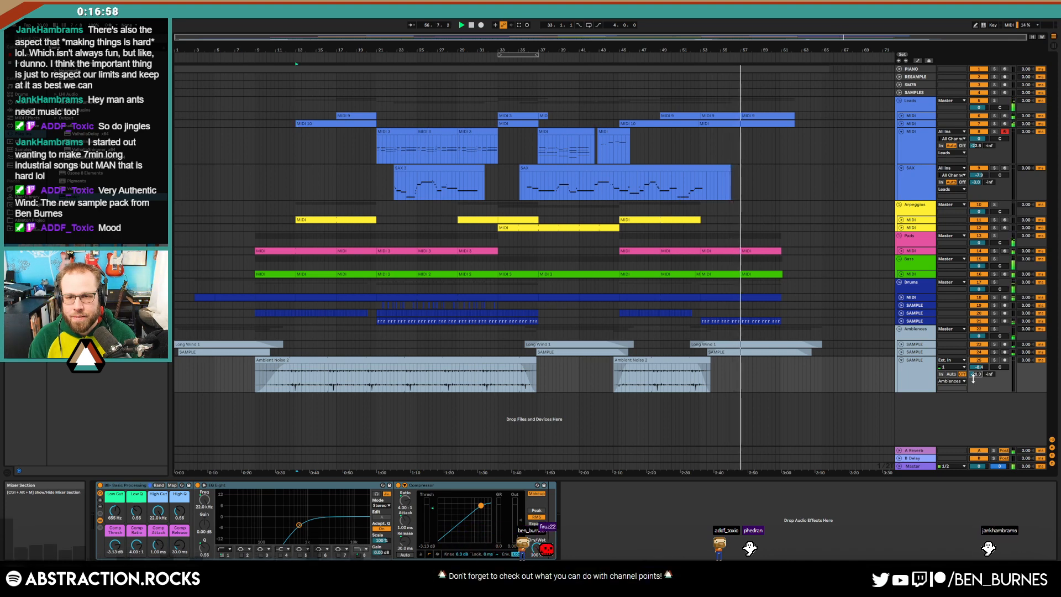
Show the pad track's High Cut automation, adjust it over the final section from about bar 55 to 60, and hide automation
{"action": "left_click", "coordinate": [902, 251]}
{"action": "key", "text": "a"}
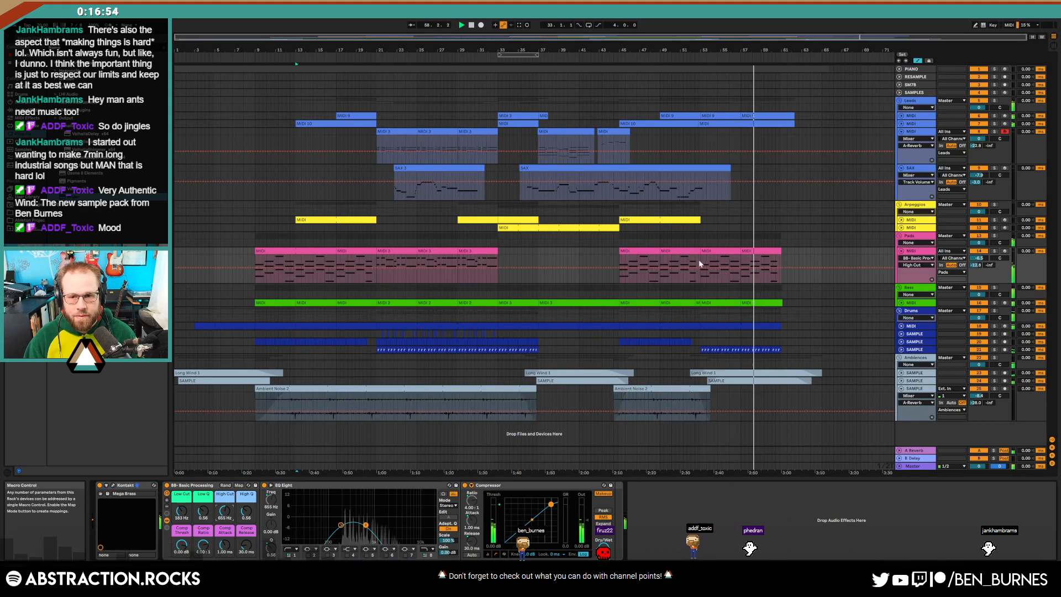
{"action": "left_click_drag", "start_coordinate": [772, 268], "coordinate": [776, 270]}
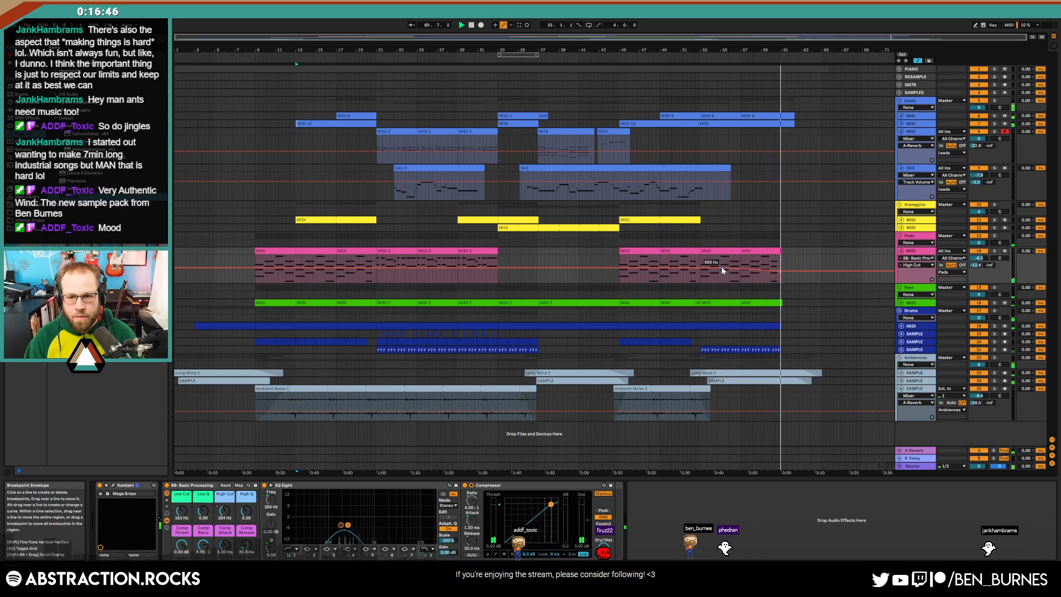
{"action": "left_click_drag", "start_coordinate": [722, 268], "coordinate": [752, 266]}
{"action": "key", "text": "a"}
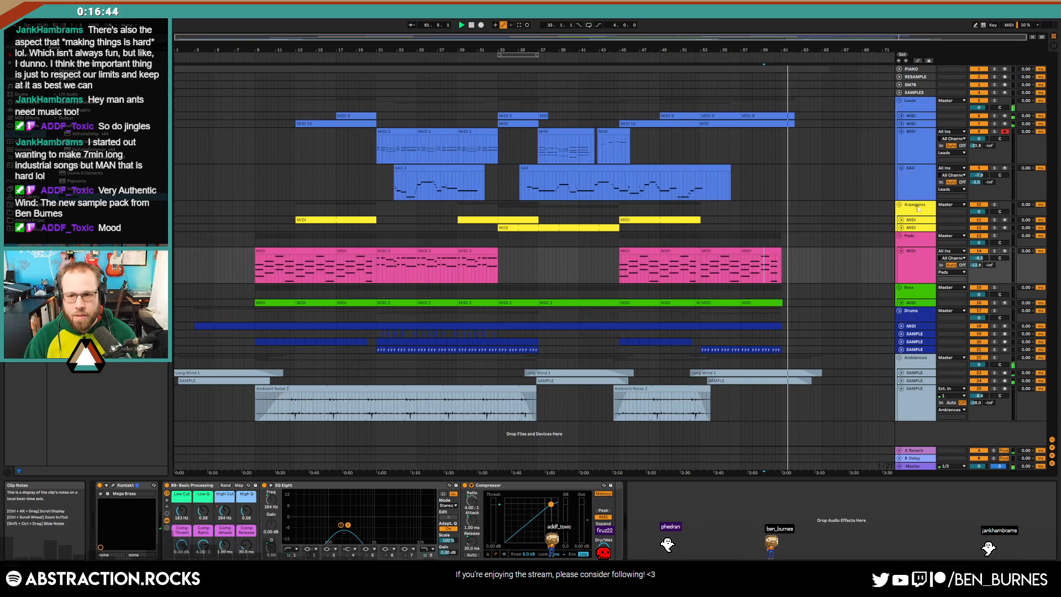
Unfold the second lead track and select the empty full-song clip on the Piano track
{"action": "left_click", "coordinate": [901, 122]}
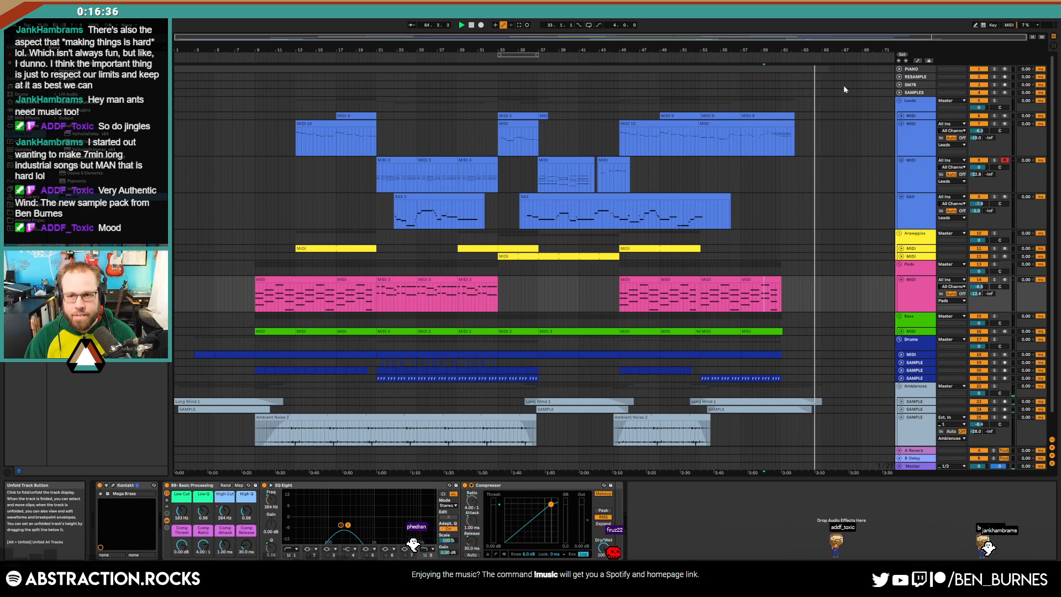
{"action": "scroll", "coordinate": [822, 83], "scroll_direction": "up", "scroll_amount": 5}
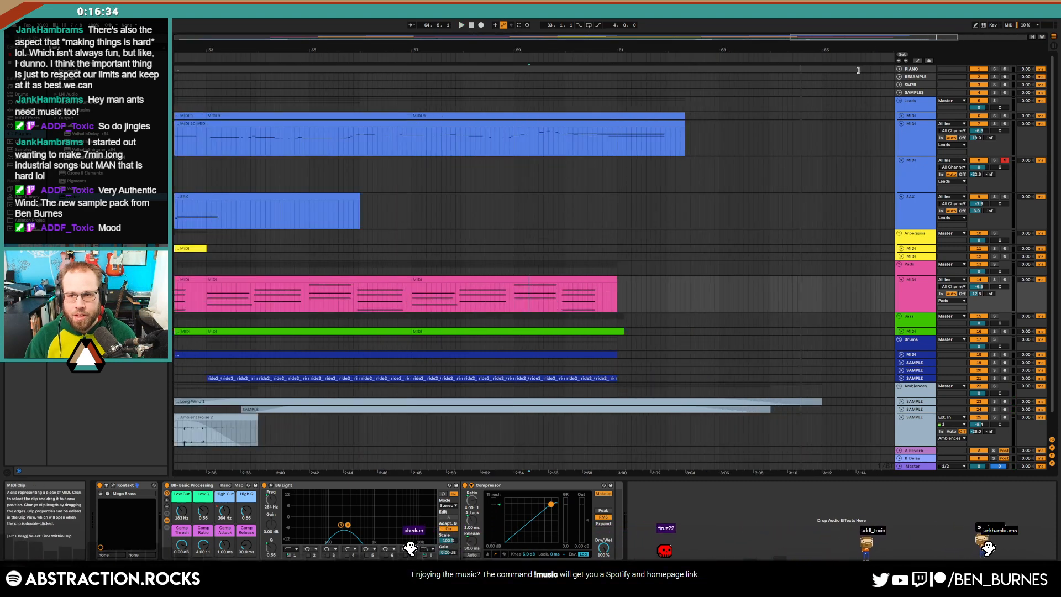
{"action": "left_click", "coordinate": [838, 70]}
{"action": "scroll", "coordinate": [719, 177], "scroll_direction": "down", "scroll_amount": 5}
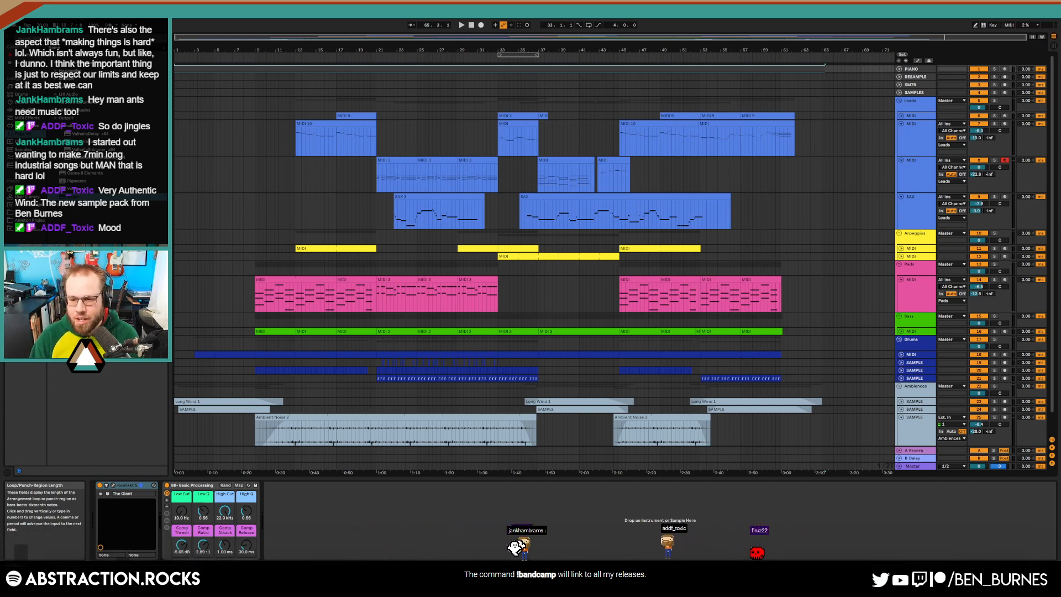
Dismiss the Snipping Tool notification in the system notification center, and close the notification panel
{"action": "left_click", "coordinate": [1056, 579]}
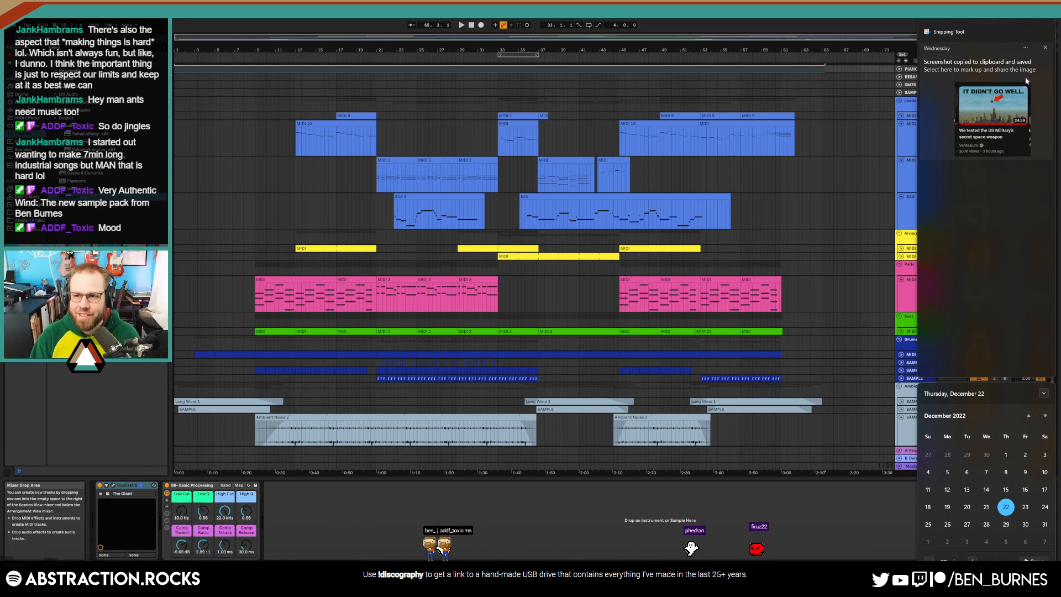
{"action": "left_click", "coordinate": [1045, 51]}
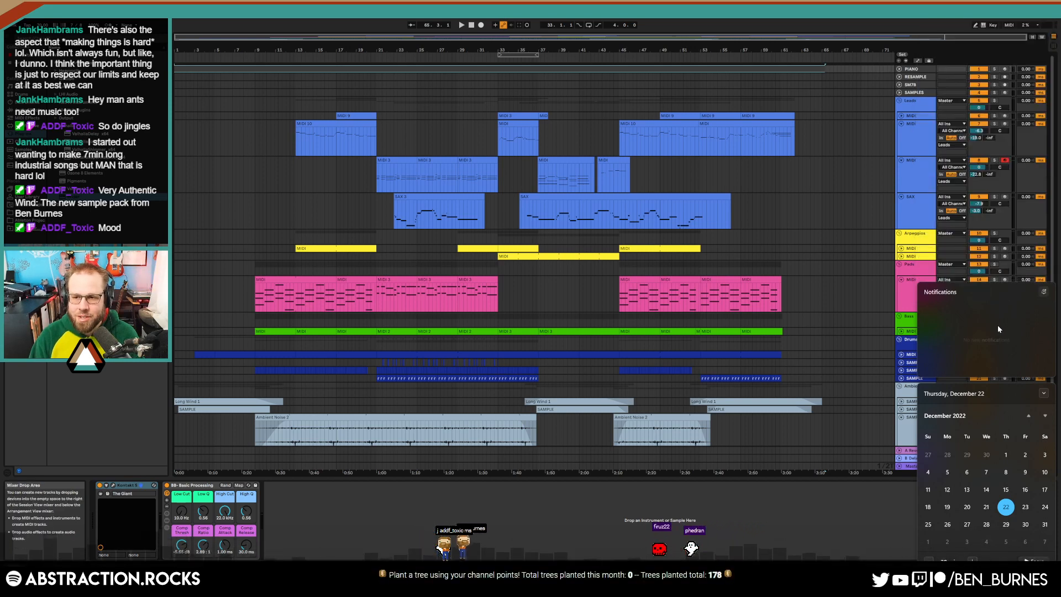
{"action": "left_click", "coordinate": [838, 533]}
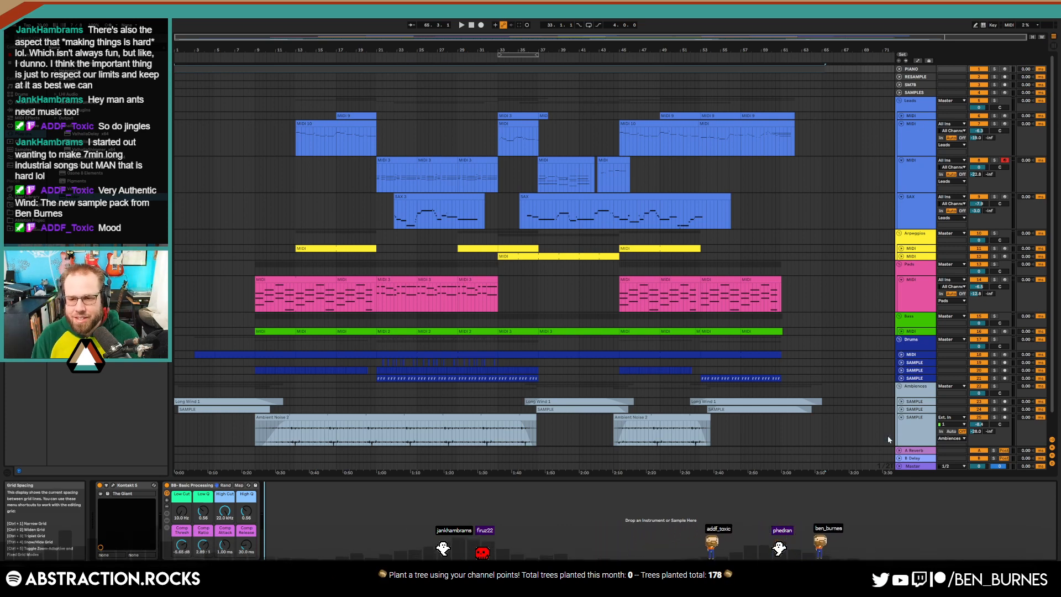
Extend the middle SAMPLE ambience clip's start slightly earlier, near bar 36, with a fade-in, and fold the ambience tracks
{"action": "left_click", "coordinate": [902, 409]}
{"action": "left_click", "coordinate": [534, 414]}
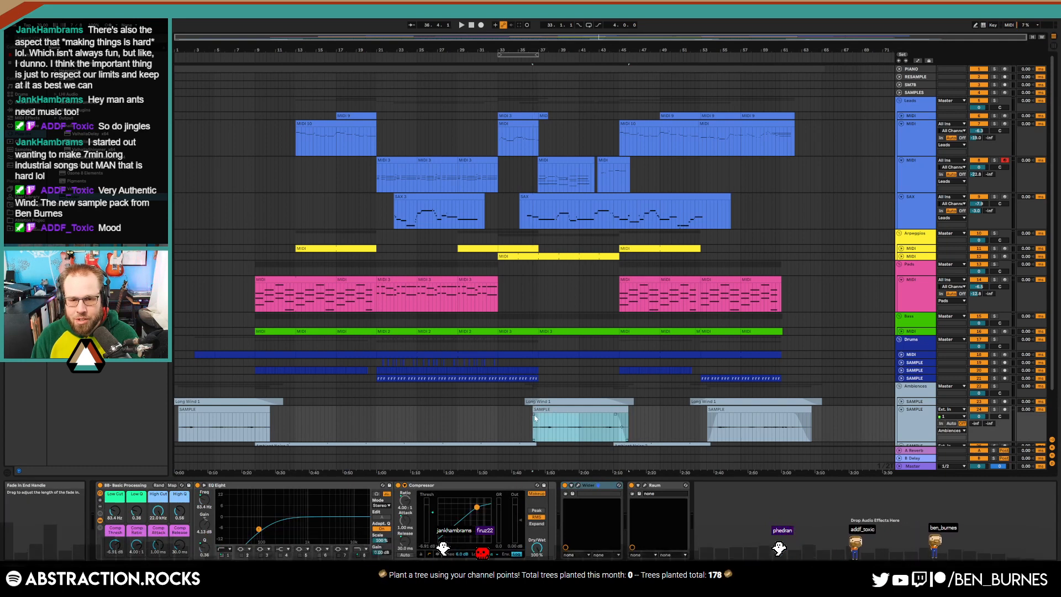
{"action": "left_click", "coordinate": [555, 423]}
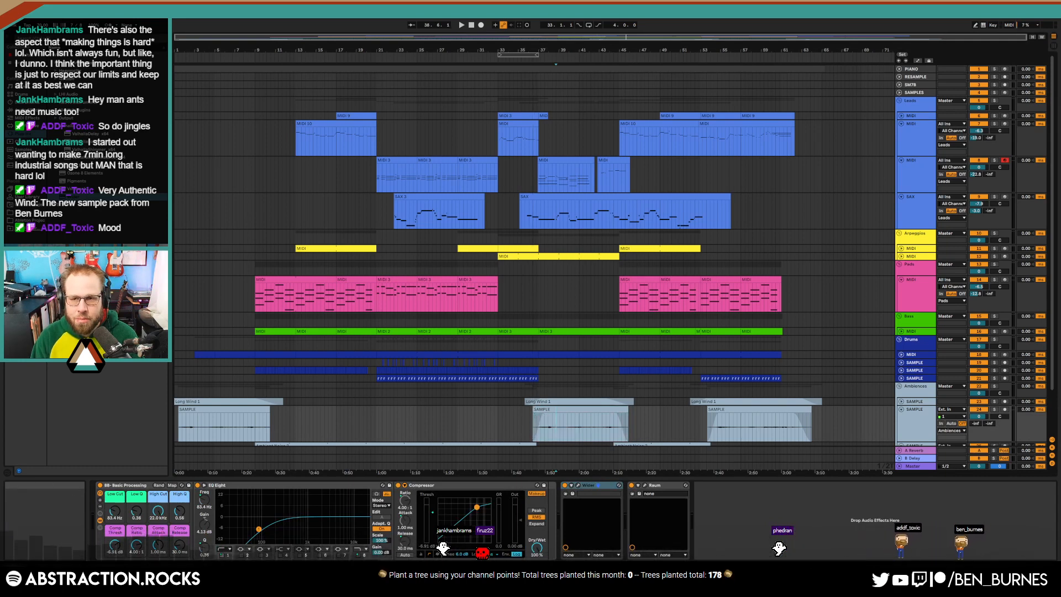
{"action": "left_click", "coordinate": [902, 409]}
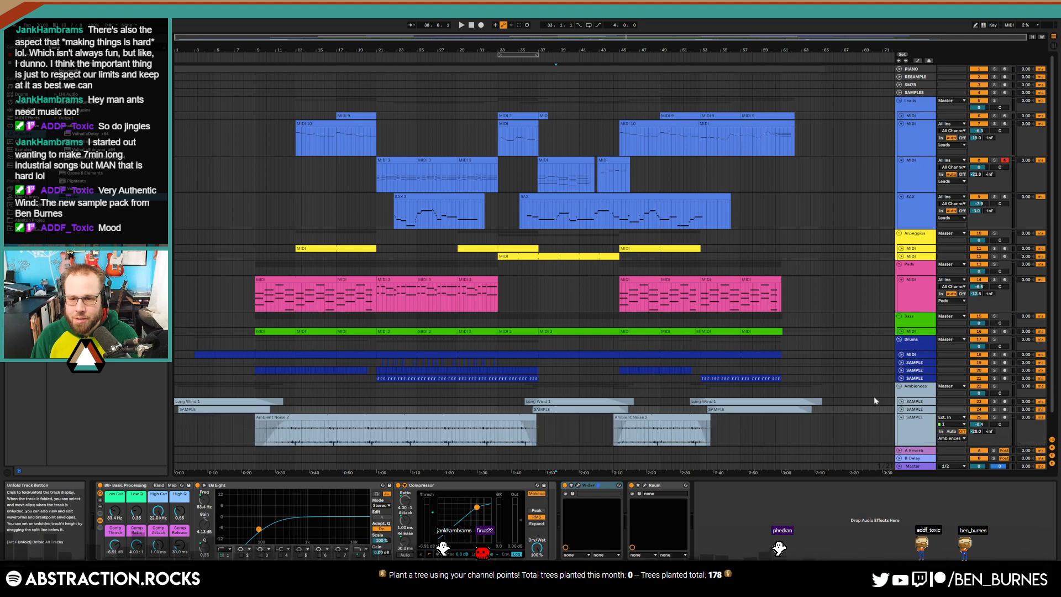
{"action": "scroll", "coordinate": [875, 398], "scroll_direction": "down", "scroll_amount": 2}
{"action": "left_click", "coordinate": [902, 395]}
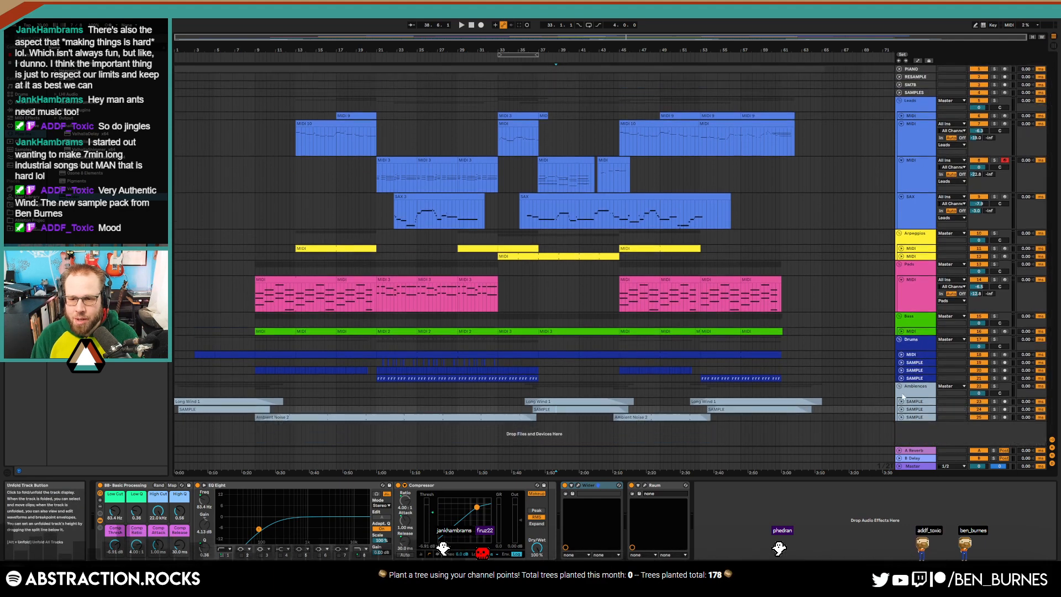
Fold the expanded pad, lead and sax tracks to compact the arrangement
{"action": "left_click", "coordinate": [901, 279]}
{"action": "left_click", "coordinate": [902, 126]}
{"action": "left_click", "coordinate": [901, 134]}
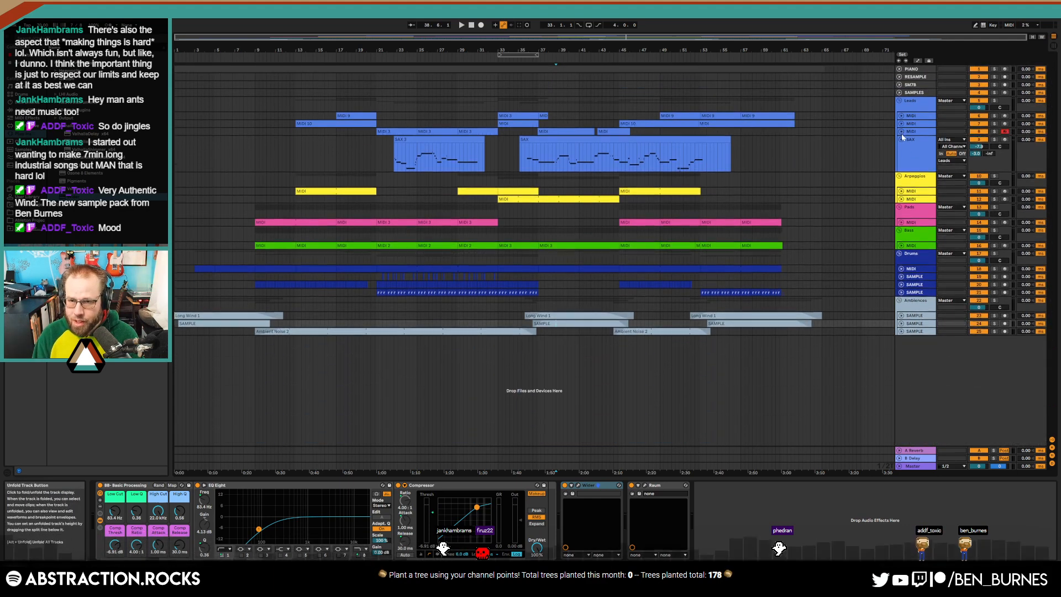
{"action": "left_click", "coordinate": [901, 141]}
{"action": "left_click", "coordinate": [261, 123]}
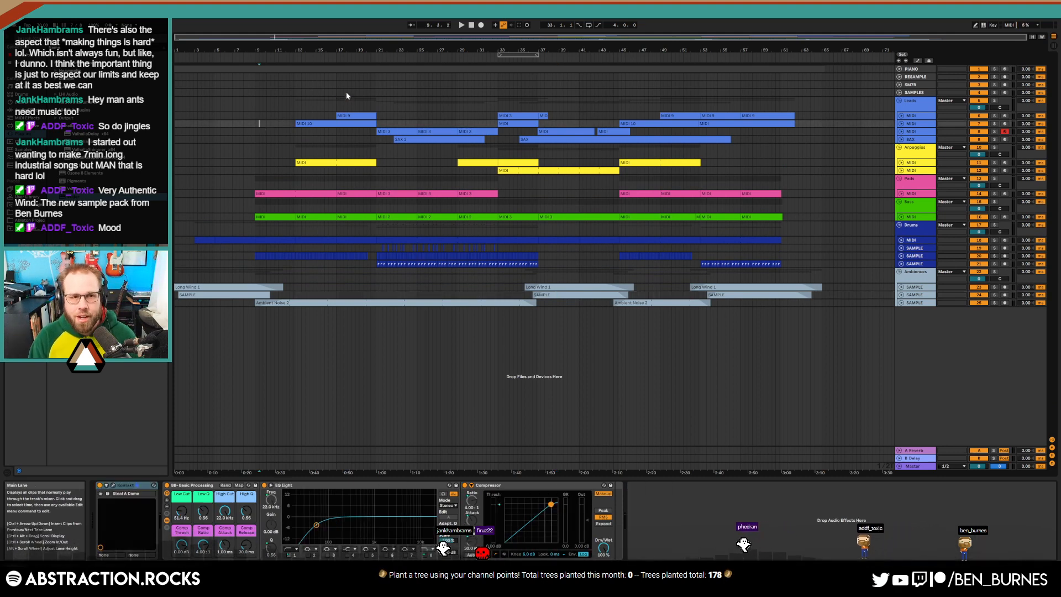
Export the full-song range of the Piano track's clip from the Master as "2022-12-22 Snow Day.wav" to the Desktop
{"action": "left_click", "coordinate": [354, 67]}
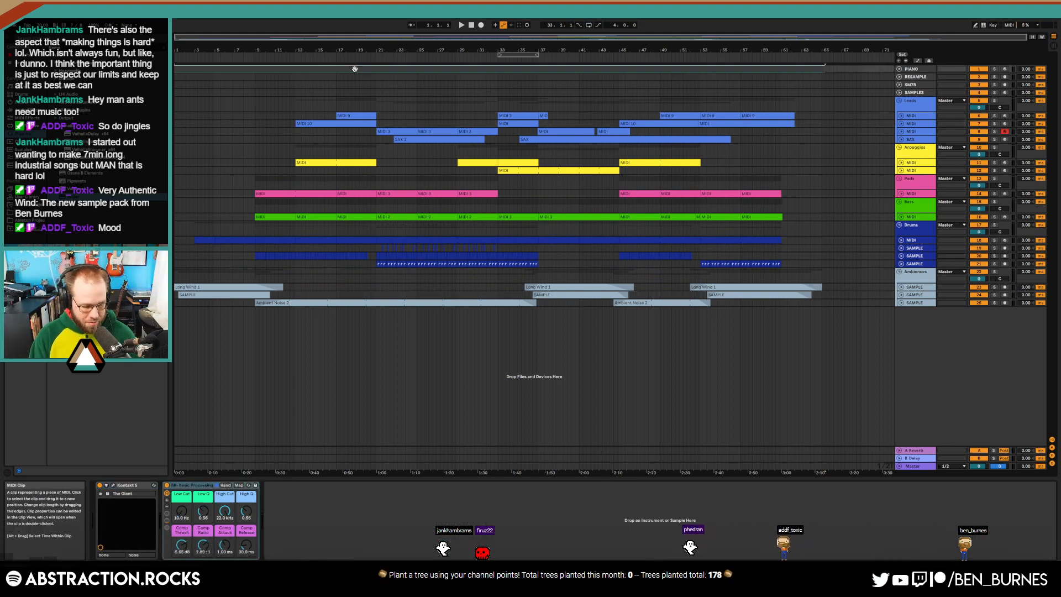
{"action": "key", "text": "ctrl+shift+r"}
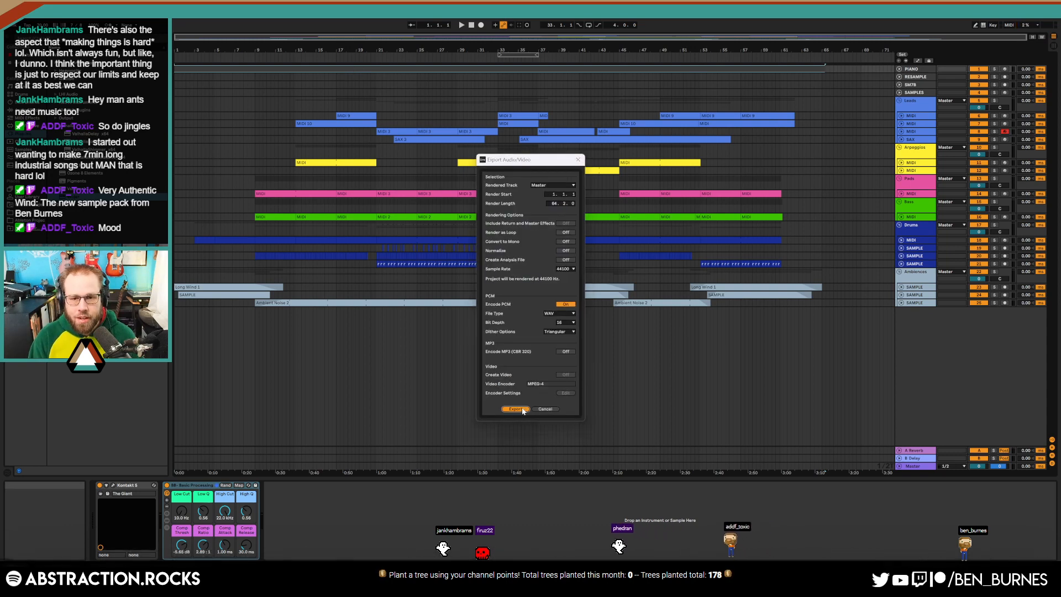
{"action": "left_click", "coordinate": [515, 409]}
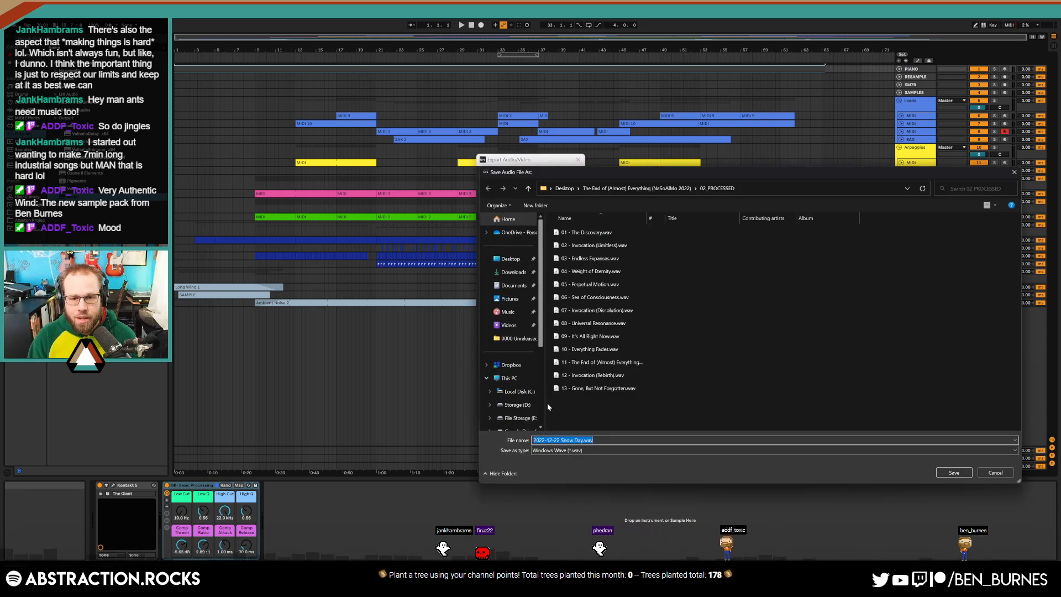
{"action": "left_click", "coordinate": [511, 258]}
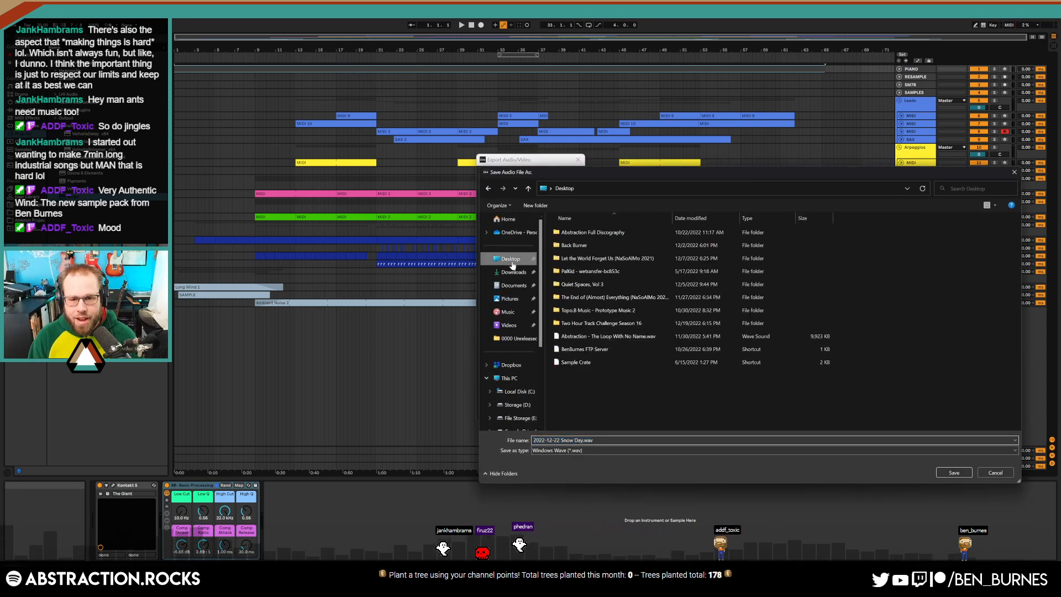
{"action": "left_click", "coordinate": [953, 473]}
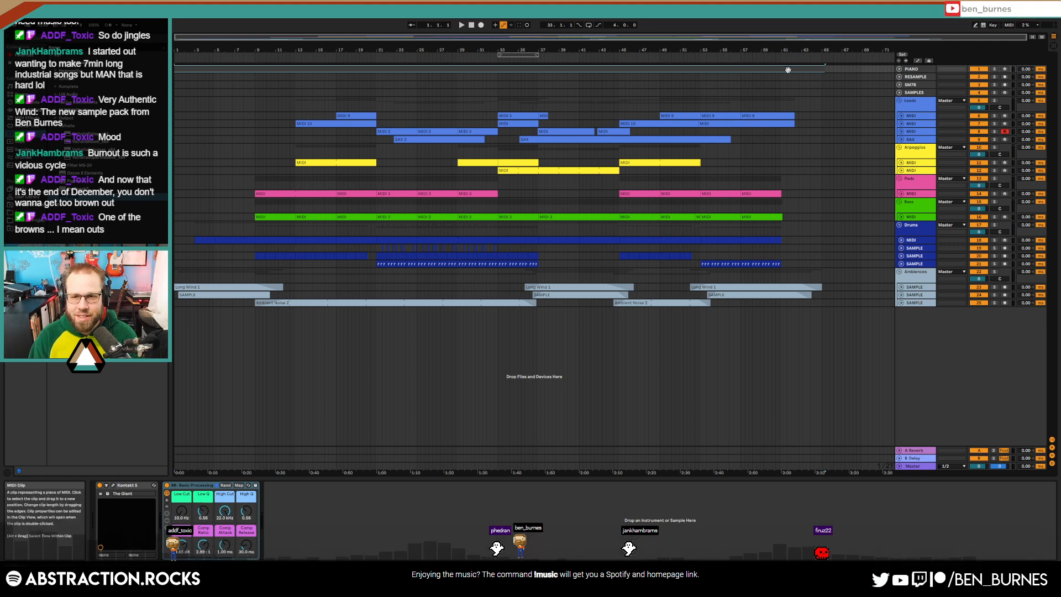
Set the arrangement loop region to run from bar 21 to bar 57
{"action": "mouse_move", "coordinate": [536, 55]}
{"action": "left_mouse_down"}
{"action": "mouse_move", "coordinate": [700, 58]}
{"action": "mouse_move", "coordinate": [631, 61]}
{"action": "mouse_move", "coordinate": [753, 73]}
{"action": "mouse_move", "coordinate": [741, 67]}
{"action": "left_mouse_up"}
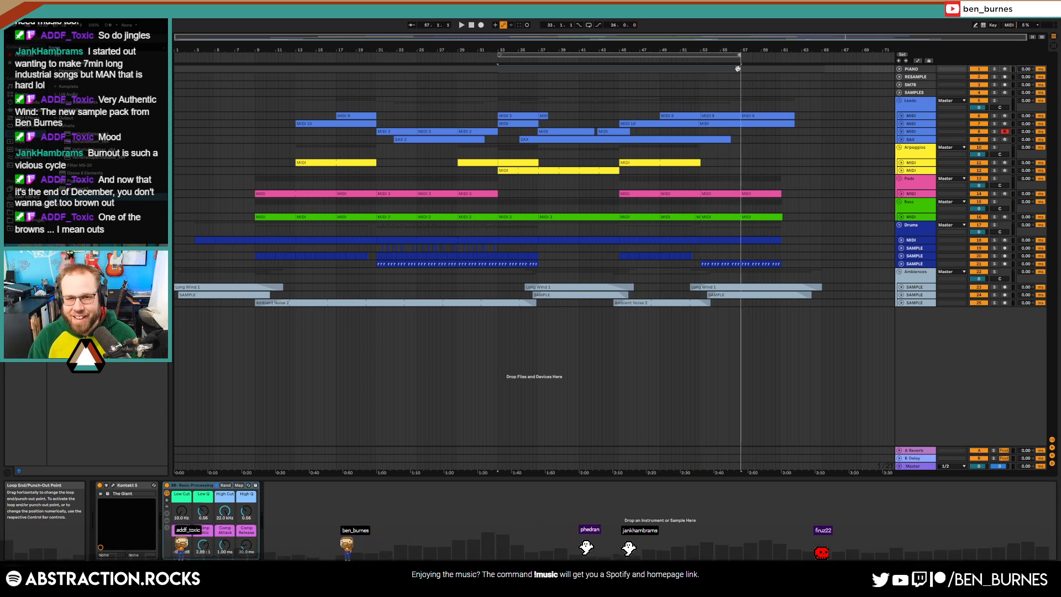
{"action": "mouse_move", "coordinate": [499, 56]}
{"action": "left_mouse_down"}
{"action": "mouse_move", "coordinate": [375, 66]}
{"action": "mouse_move", "coordinate": [438, 55]}
{"action": "mouse_move", "coordinate": [415, 9]}
{"action": "mouse_move", "coordinate": [463, 1]}
{"action": "left_mouse_up"}
{"action": "scroll", "coordinate": [373, 79], "scroll_direction": "up", "scroll_amount": 6}
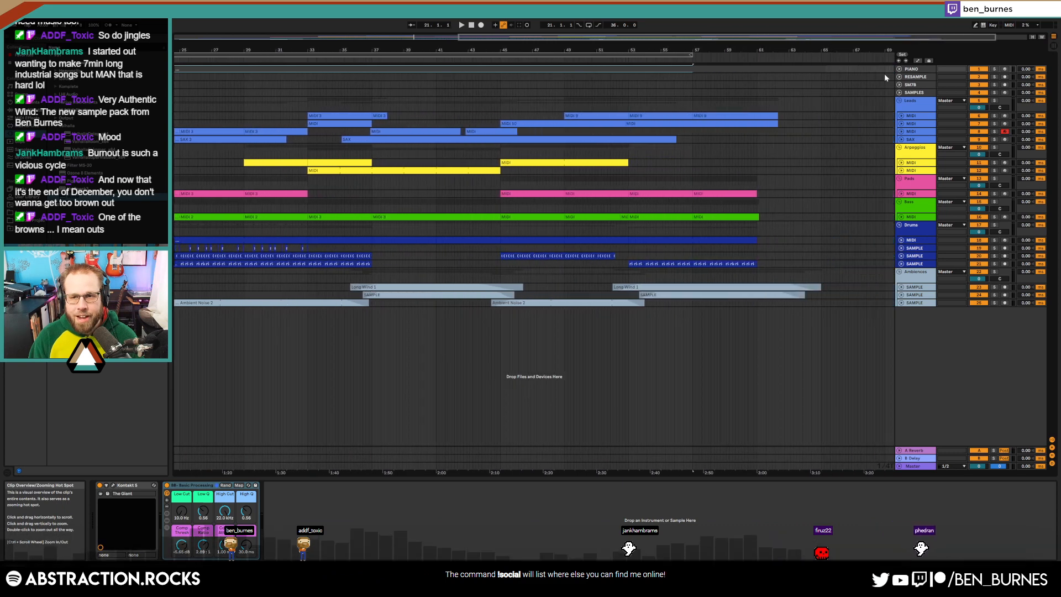
{"action": "left_click", "coordinate": [691, 57]}
{"action": "left_click_drag", "start_coordinate": [829, 40], "coordinate": [704, 36]}
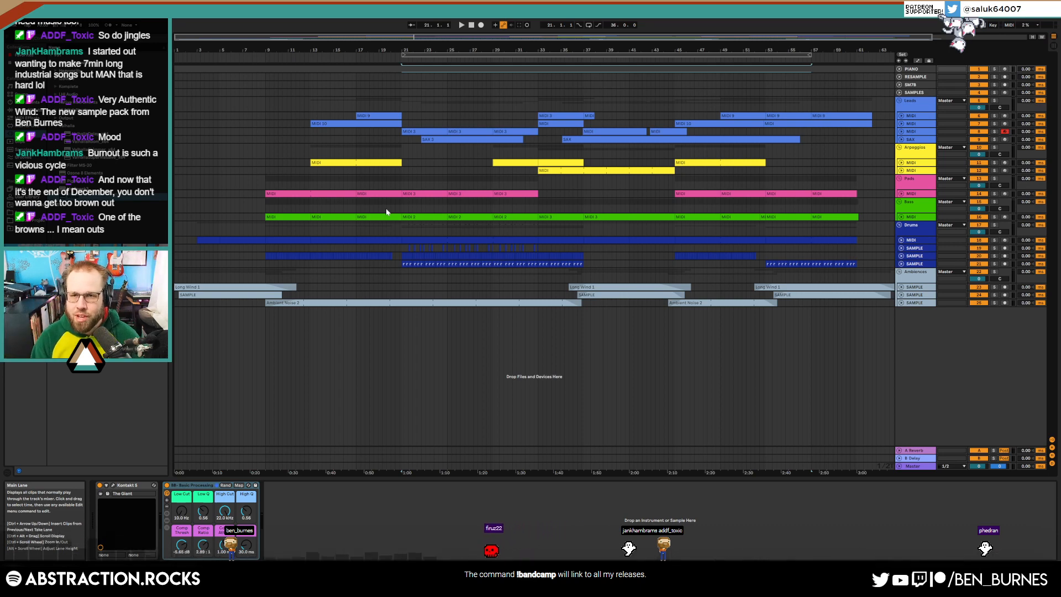
Turn on arrangement looping and audition the loop transition near bar 57, plus the section from about bar 47
{"action": "left_click", "coordinate": [589, 25]}
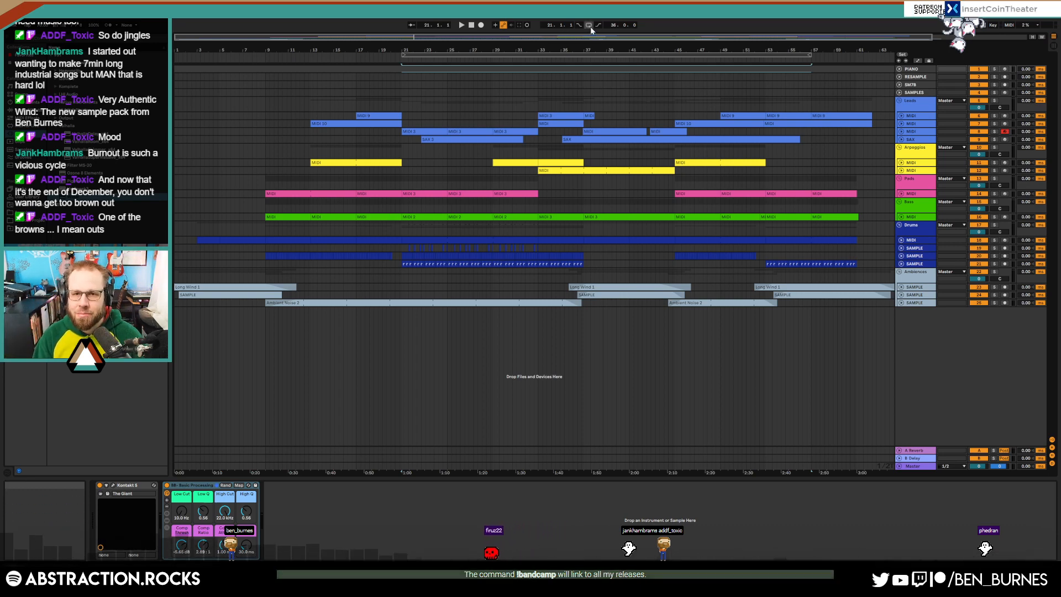
{"action": "left_click", "coordinate": [777, 60]}
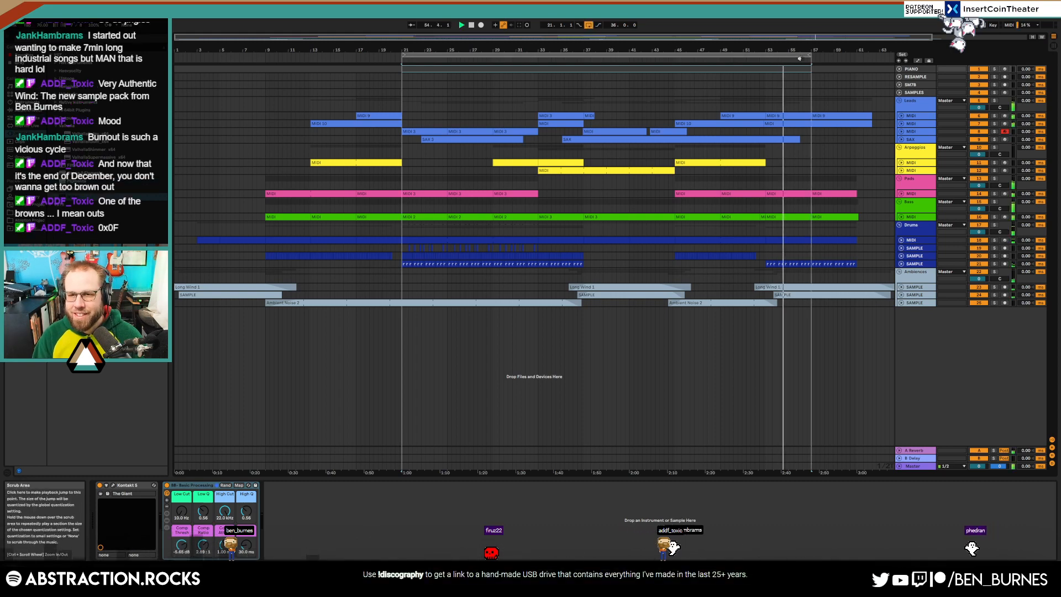
{"action": "left_click", "coordinate": [797, 60]}
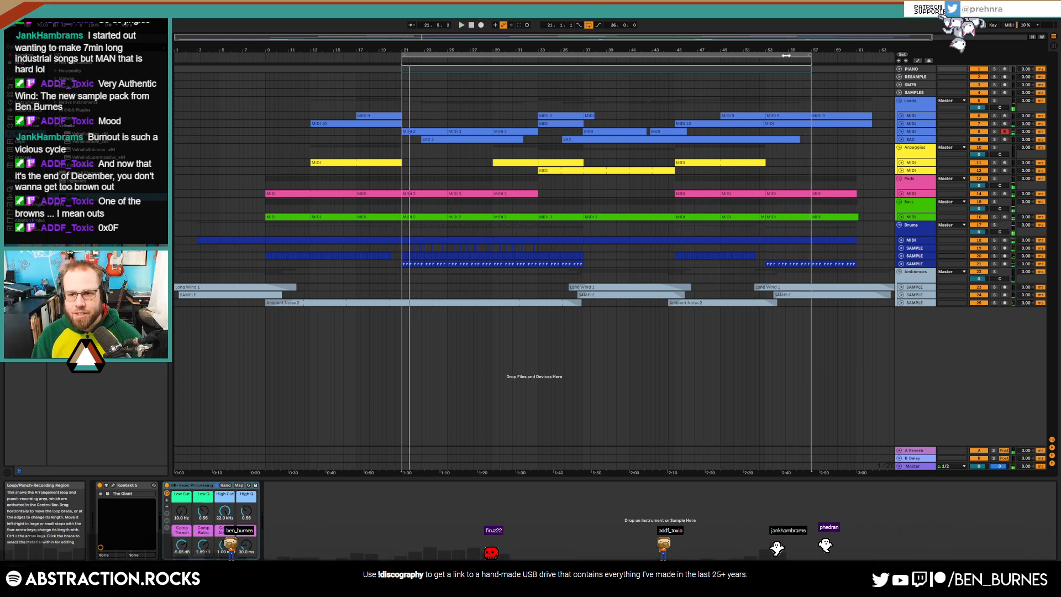
{"action": "left_click", "coordinate": [702, 63]}
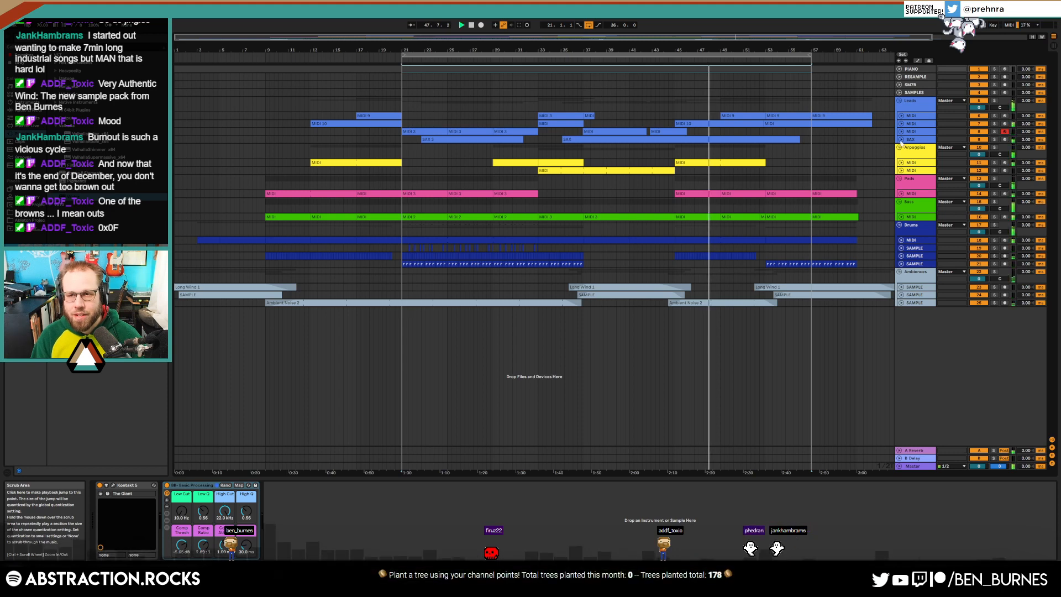
Unfold the sax track to check its closing phrase from about bar 49, and shorten the loop region to end at bar 53
{"action": "left_click", "coordinate": [901, 140]}
{"action": "left_click_drag", "start_coordinate": [719, 156], "coordinate": [792, 163]}
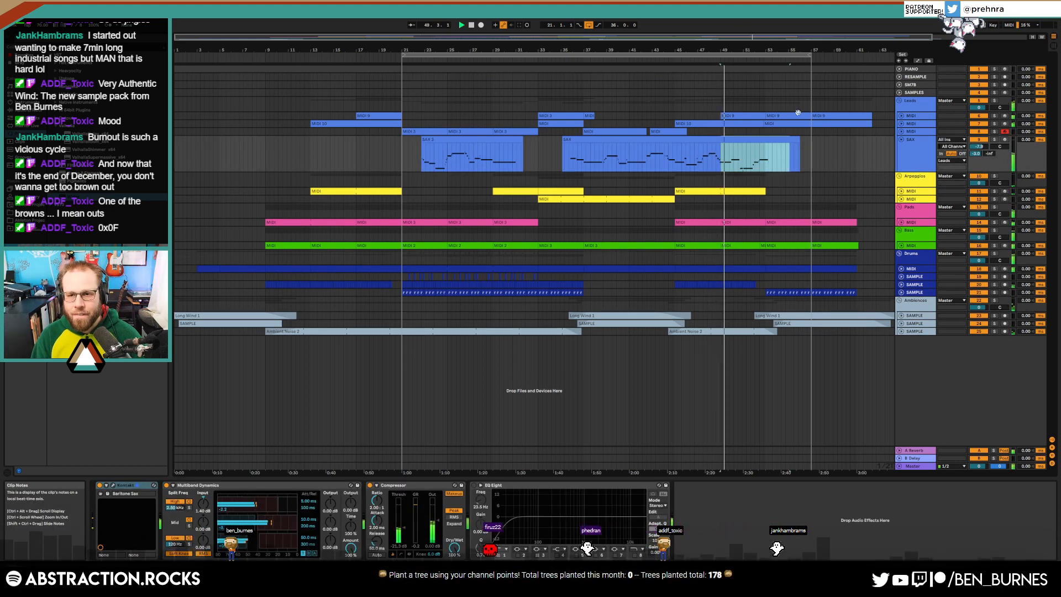
{"action": "left_click_drag", "start_coordinate": [810, 57], "coordinate": [757, 57]}
{"action": "scroll", "coordinate": [767, 57], "scroll_direction": "up", "scroll_amount": 5}
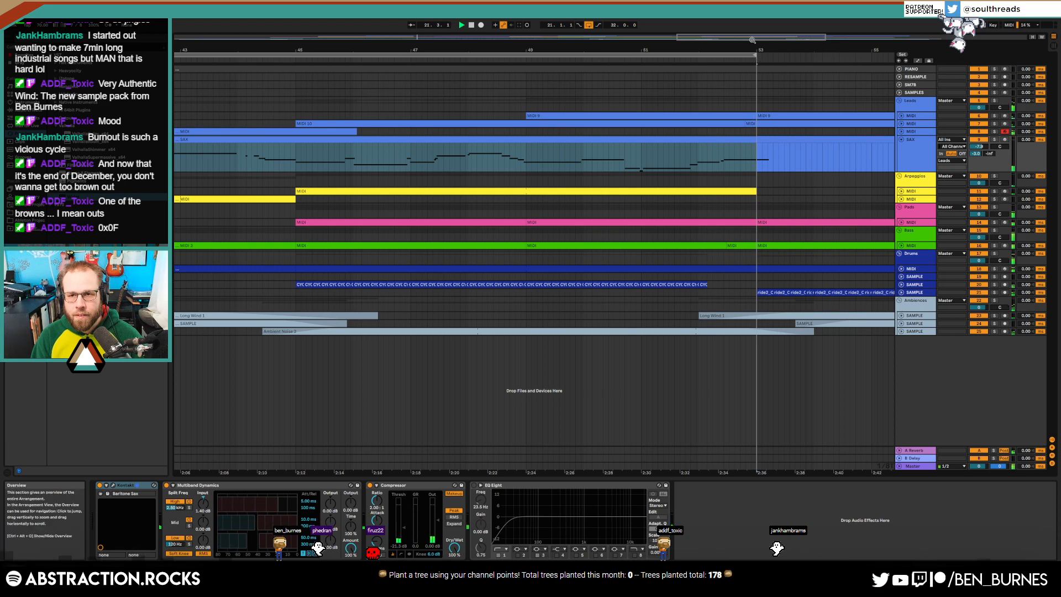
{"action": "left_click_drag", "start_coordinate": [753, 41], "coordinate": [746, 8]}
Stop playback and export the bar 21 to 53 loop with Render as Loop on, adding "LOOP" to the Snow Day WAV's name
{"action": "key", "text": "space"}
{"action": "left_click", "coordinate": [588, 57]}
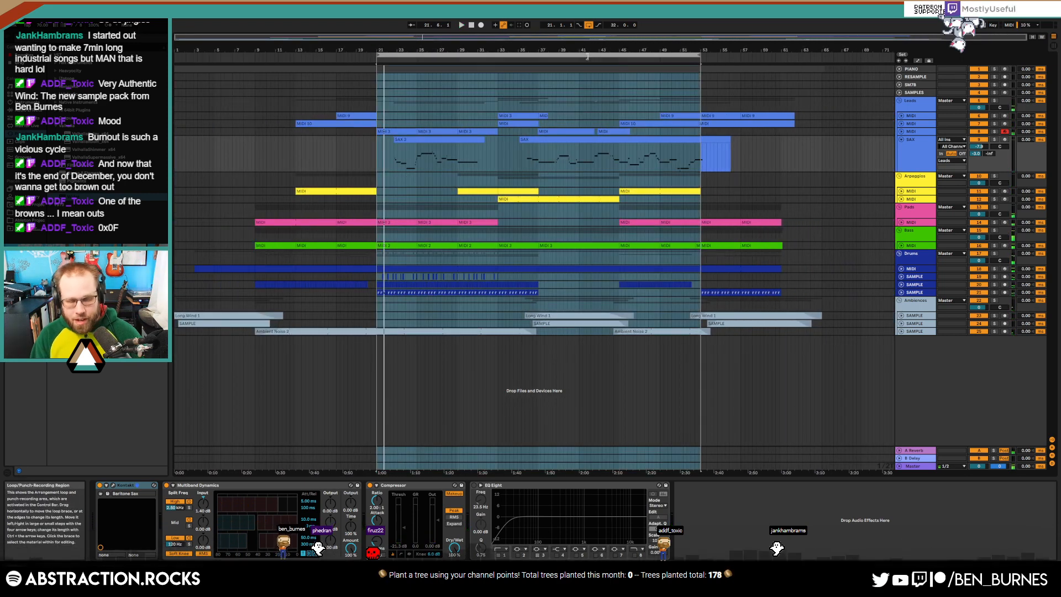
{"action": "key", "text": "ctrl+shift+r"}
{"action": "left_click", "coordinate": [565, 232]}
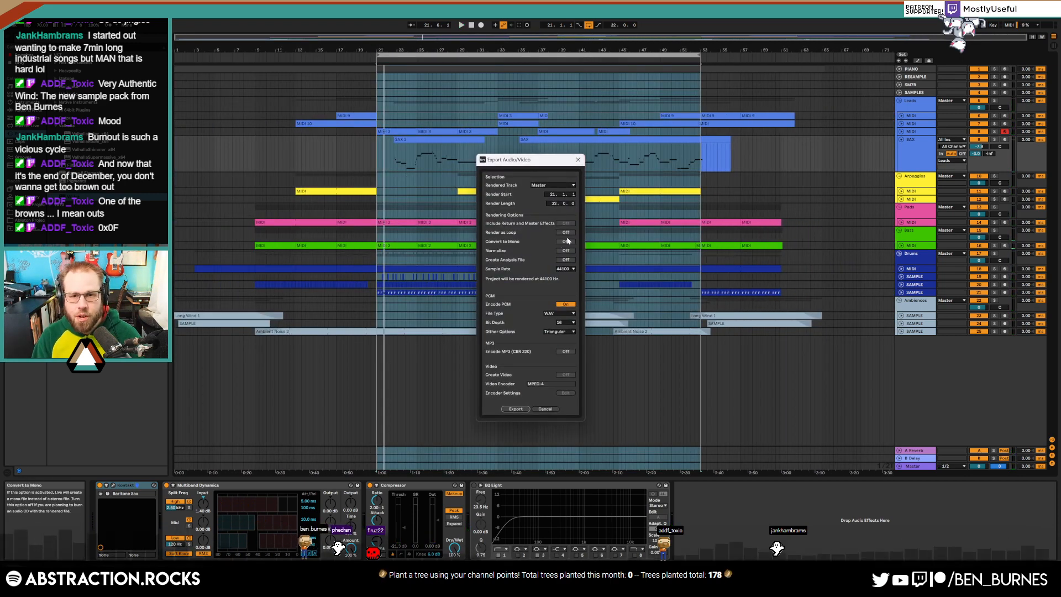
{"action": "left_click", "coordinate": [515, 409]}
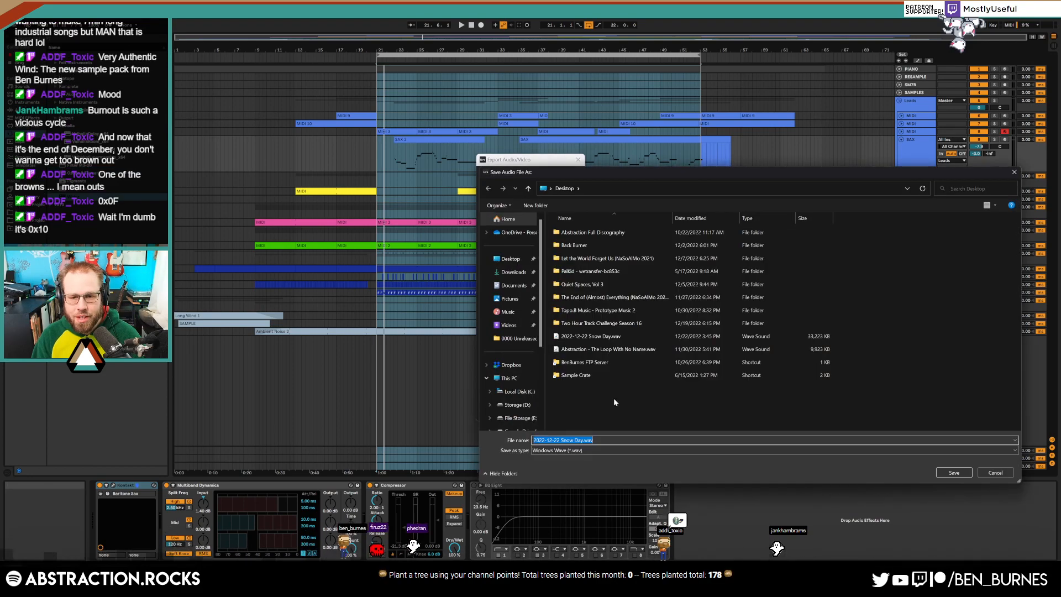
{"action": "left_click", "coordinate": [583, 440]}
{"action": "type", "text": "LOO"}
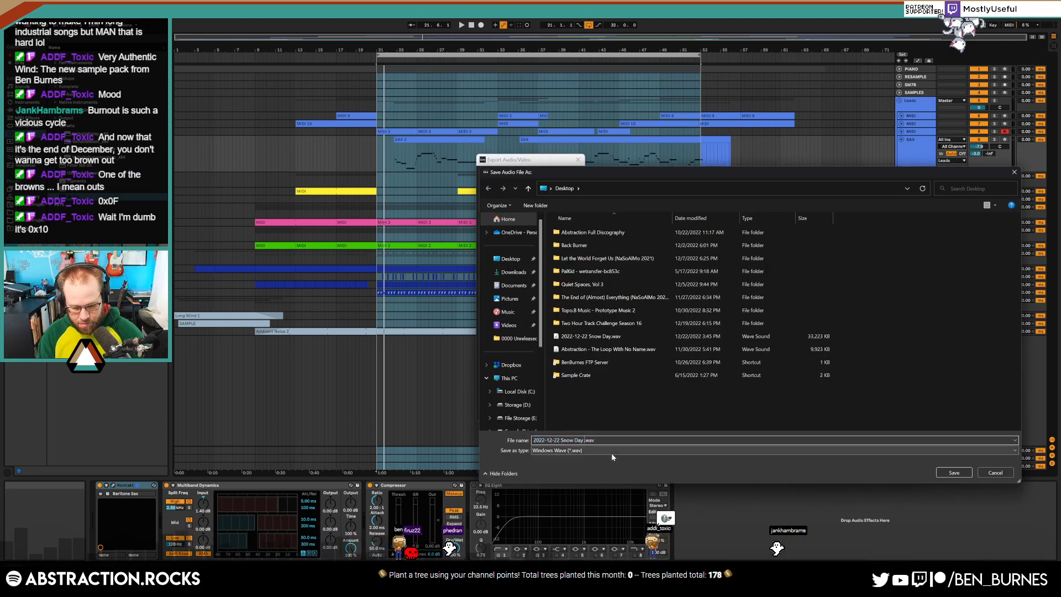
{"action": "type", "text": "P"}
{"action": "key", "text": "Return"}
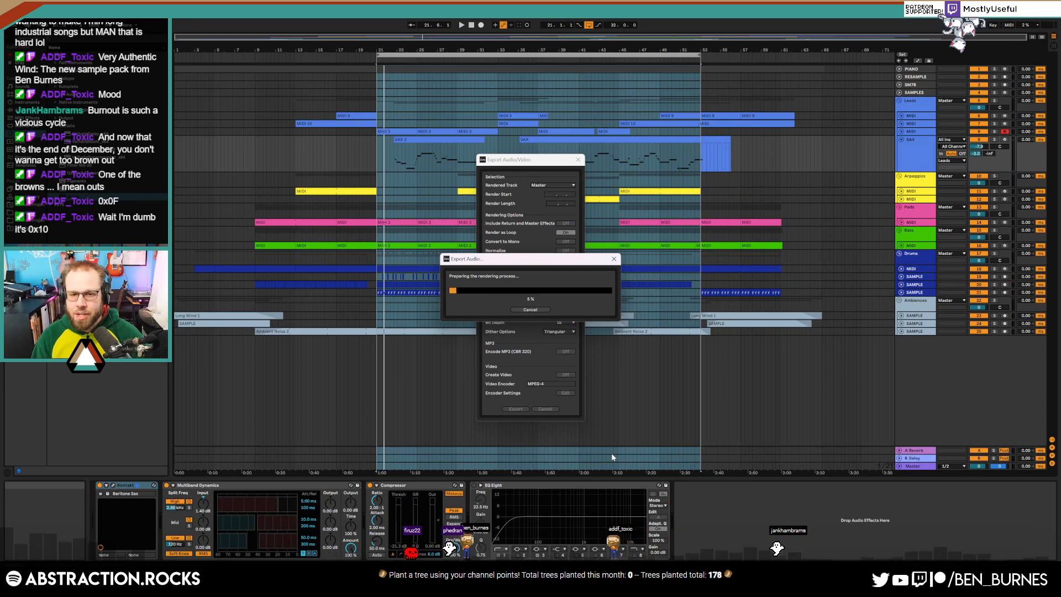
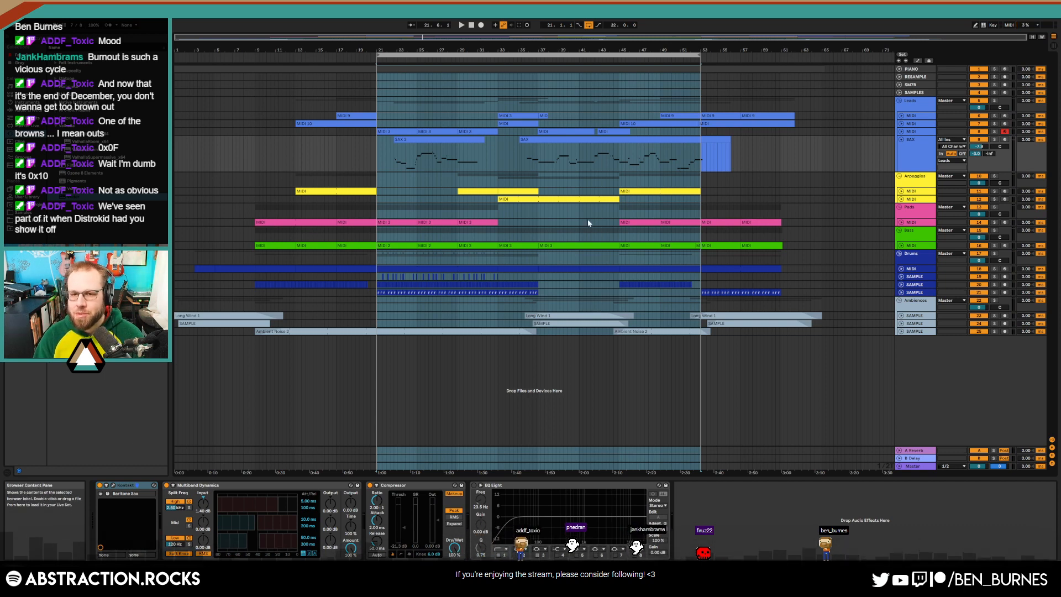
{"action": "left_click", "coordinate": [376, 86]}
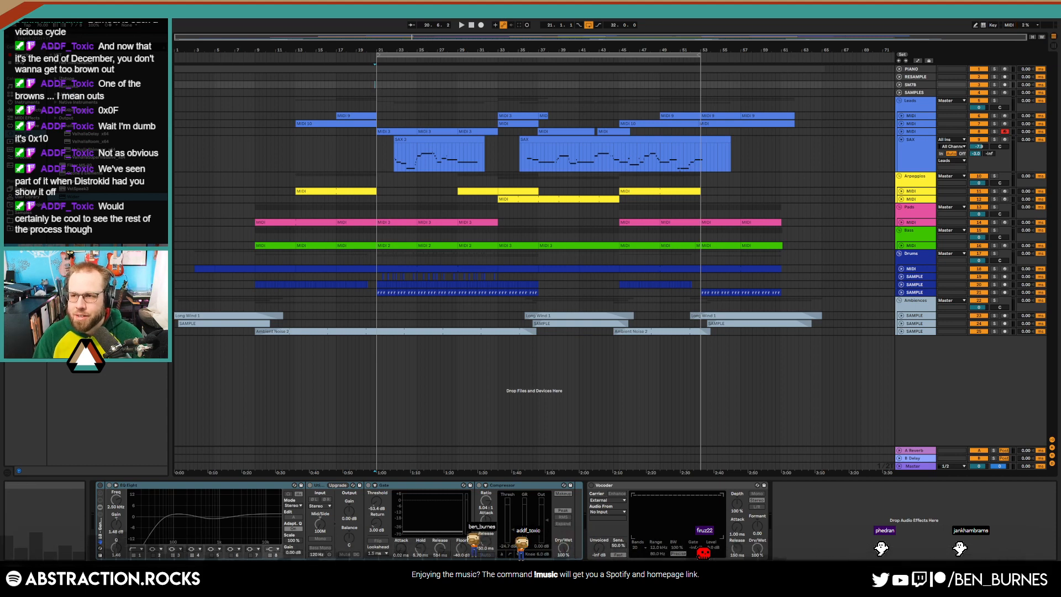
{"action": "left_click", "coordinate": [376, 84]}
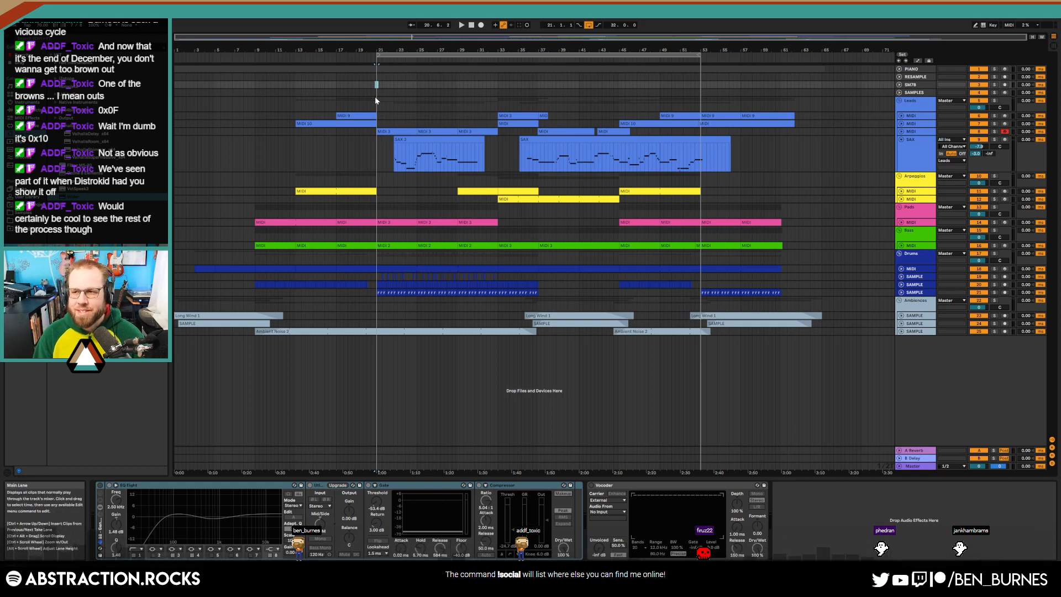
{"action": "left_click", "coordinate": [385, 84]}
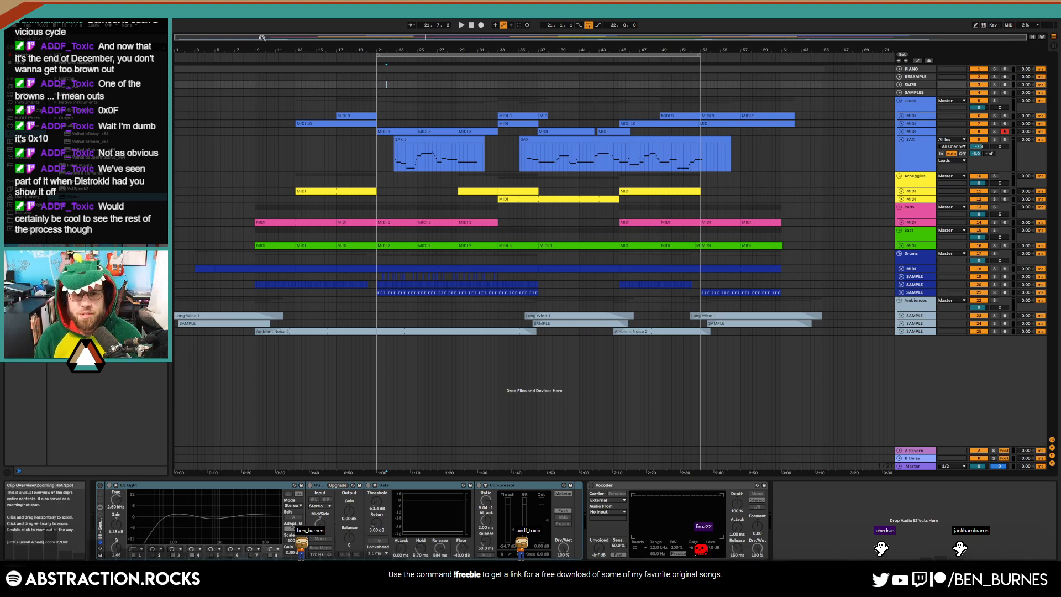
{"action": "left_click", "coordinate": [295, 84]}
{"action": "left_click", "coordinate": [297, 84]}
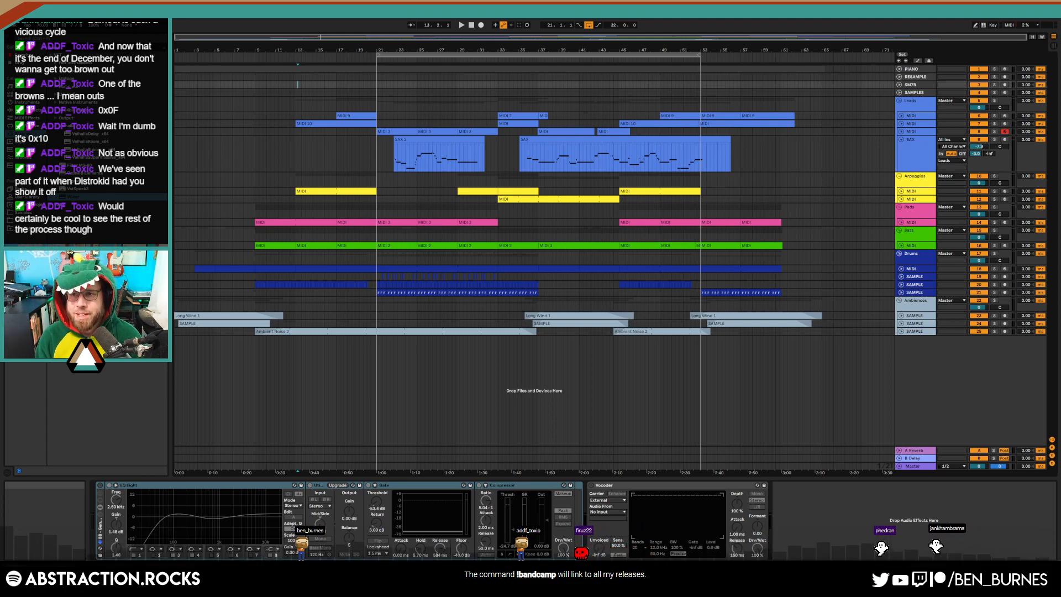
Switch to Discord, replace the latest stream announcement in general with "<stream (almost) done>", and minimize Discord
{"action": "left_click", "coordinate": [1014, 6]}
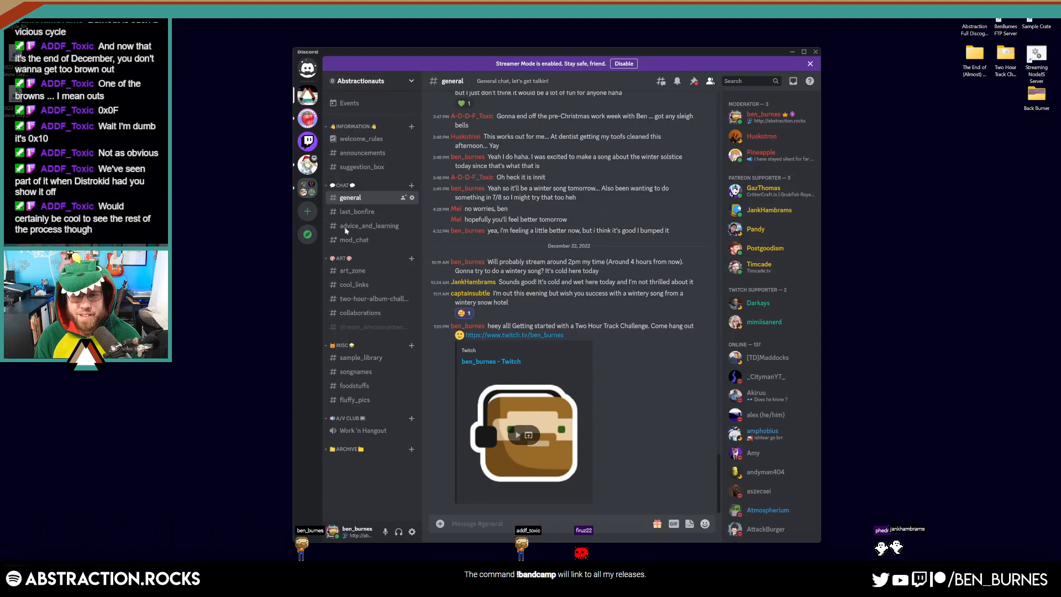
{"action": "key", "text": "Up"}
{"action": "key", "text": "ctrl+a"}
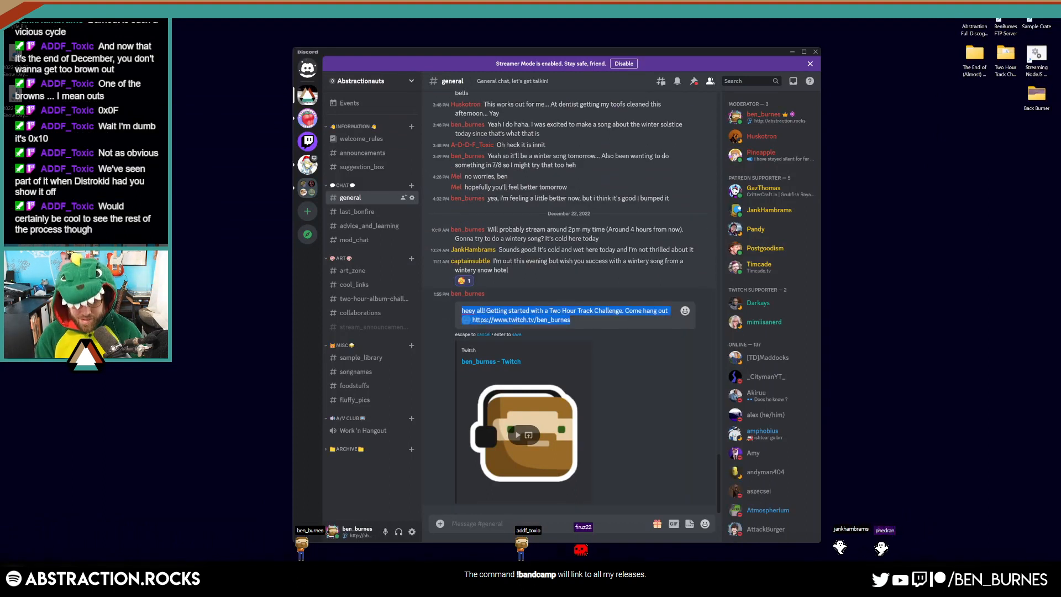
{"action": "type", "text": "<stream (alm"}
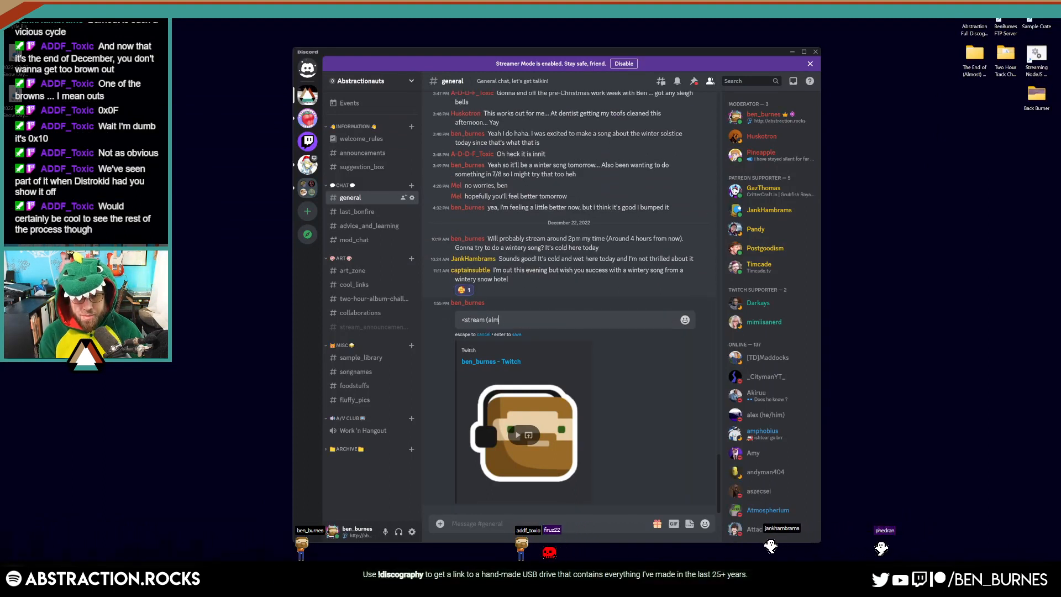
{"action": "type", "text": "ost) done>"}
{"action": "key", "text": "Return"}
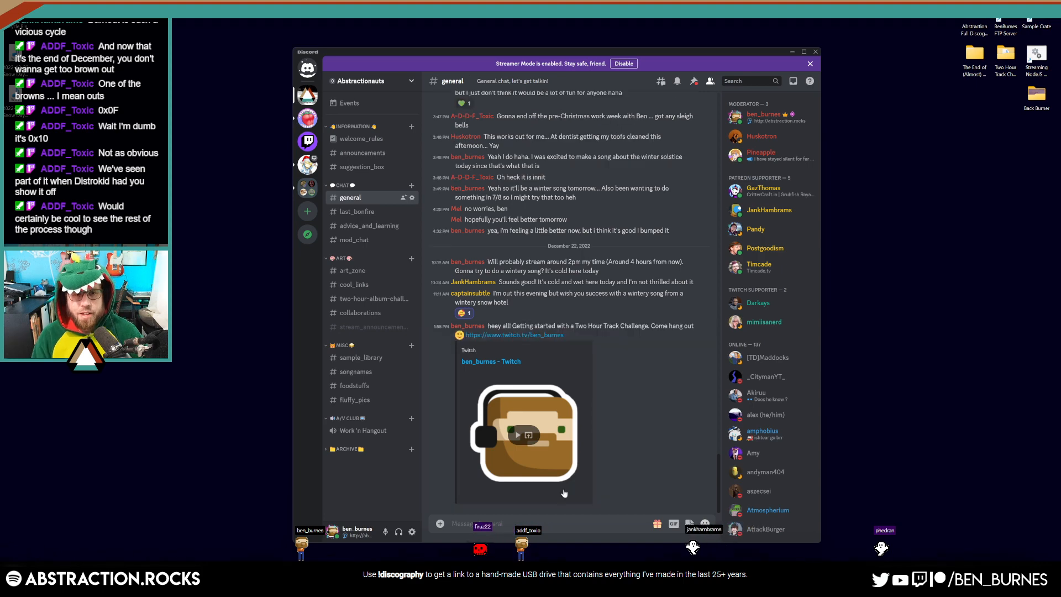
{"action": "left_click", "coordinate": [793, 52]}
Launch Audacity, and collect used media from elsewhere, other Projects and the User Library into the Live project, excluding Factory Packs
{"action": "key", "text": "super"}
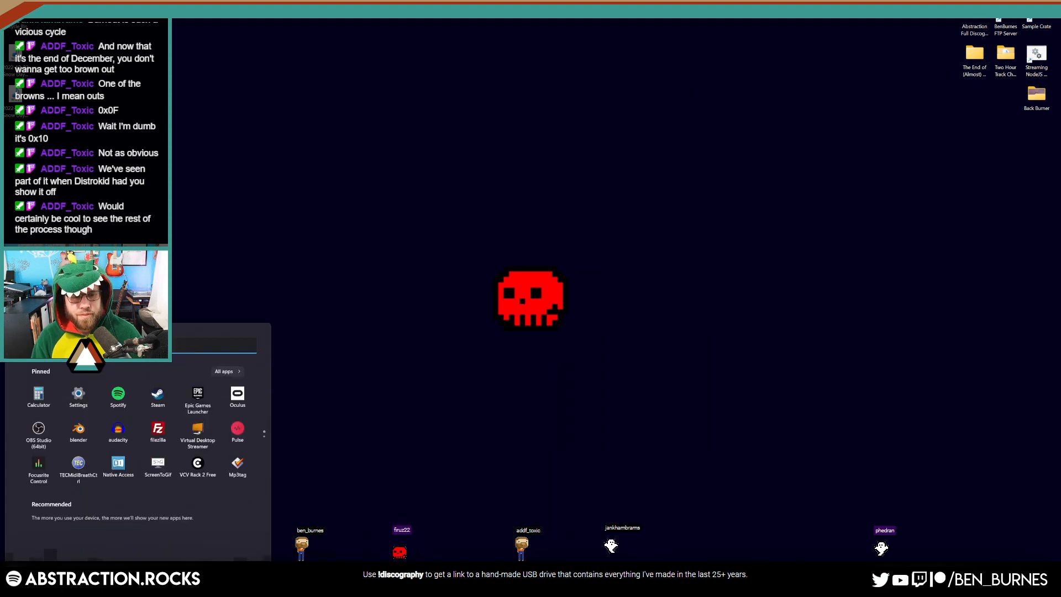
{"action": "left_click", "coordinate": [118, 377]}
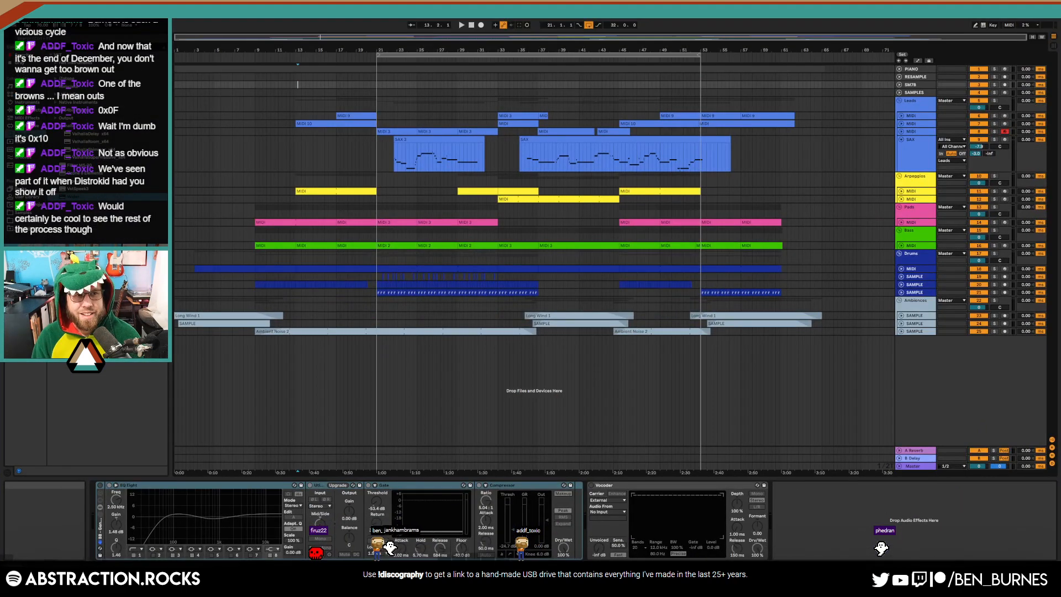
{"action": "left_click", "coordinate": [56, 120]}
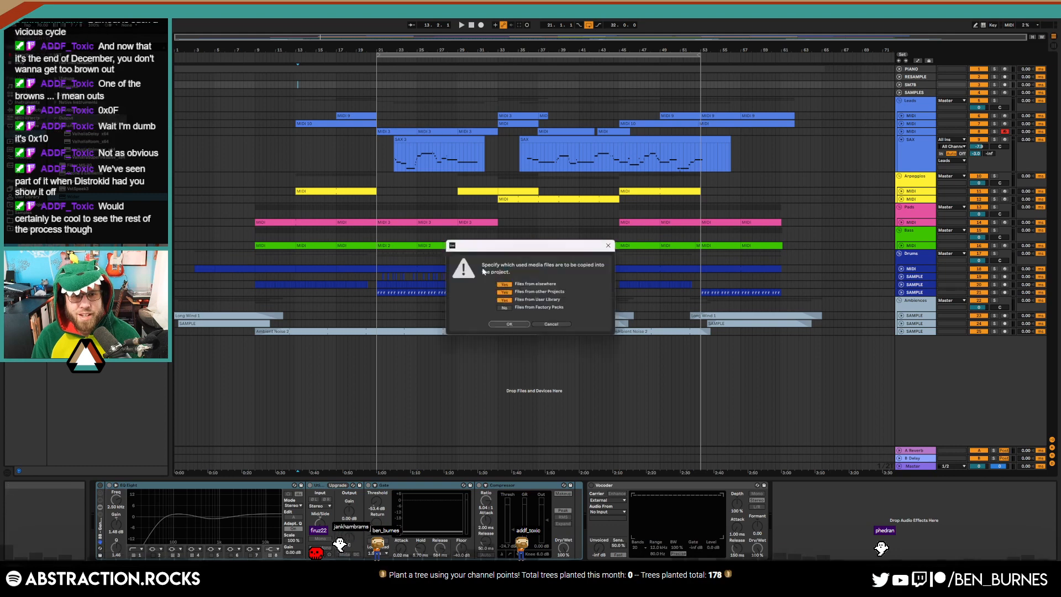
{"action": "left_click", "coordinate": [509, 325]}
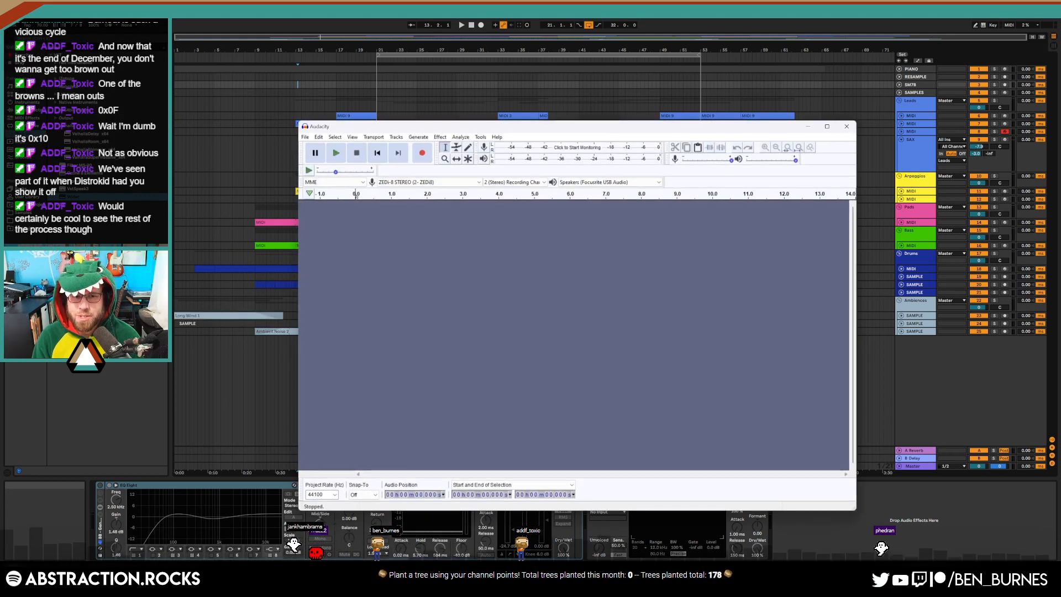
{"action": "left_click", "coordinate": [237, 389]}
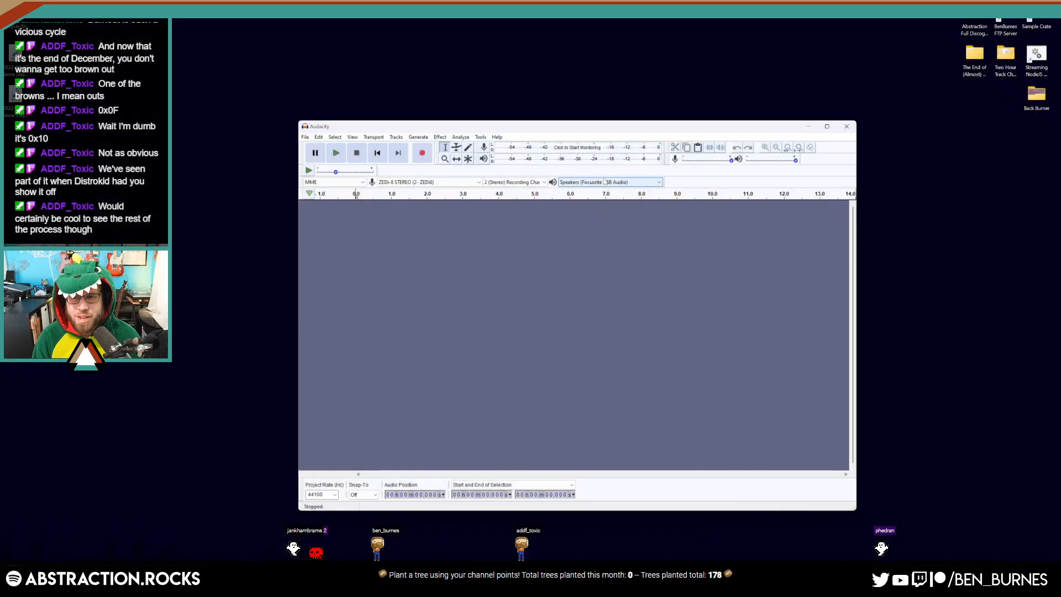
Load the full 2022-12-22 Snow Day WAV from the desktop into Audacity and audition its fading tail from about 3:04
{"action": "left_click_drag", "start_coordinate": [462, 122], "coordinate": [423, 86]}
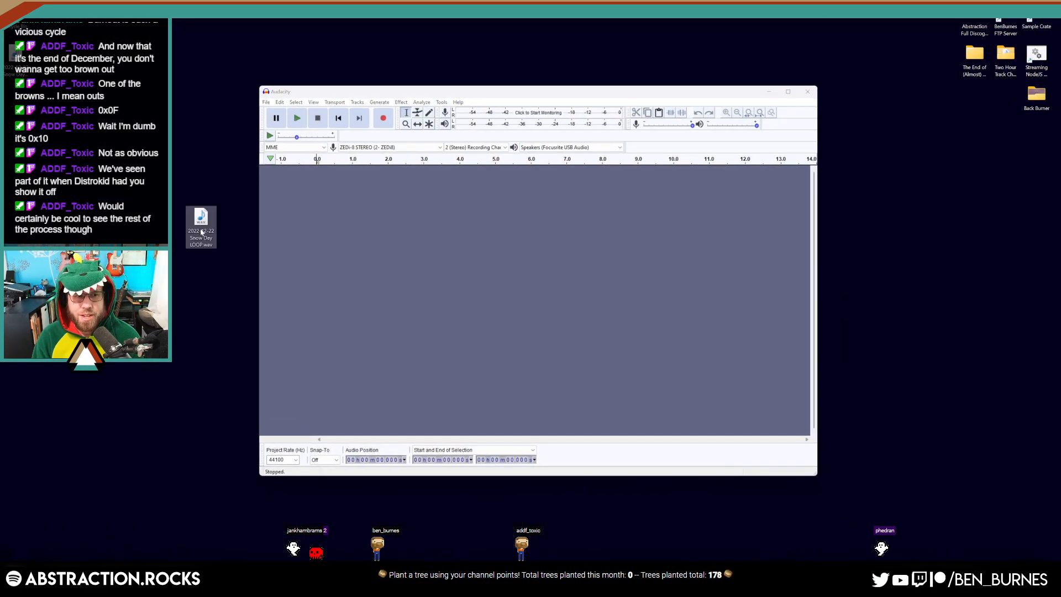
{"action": "left_click_drag", "start_coordinate": [201, 218], "coordinate": [516, 298]}
{"action": "left_click", "coordinate": [781, 198]}
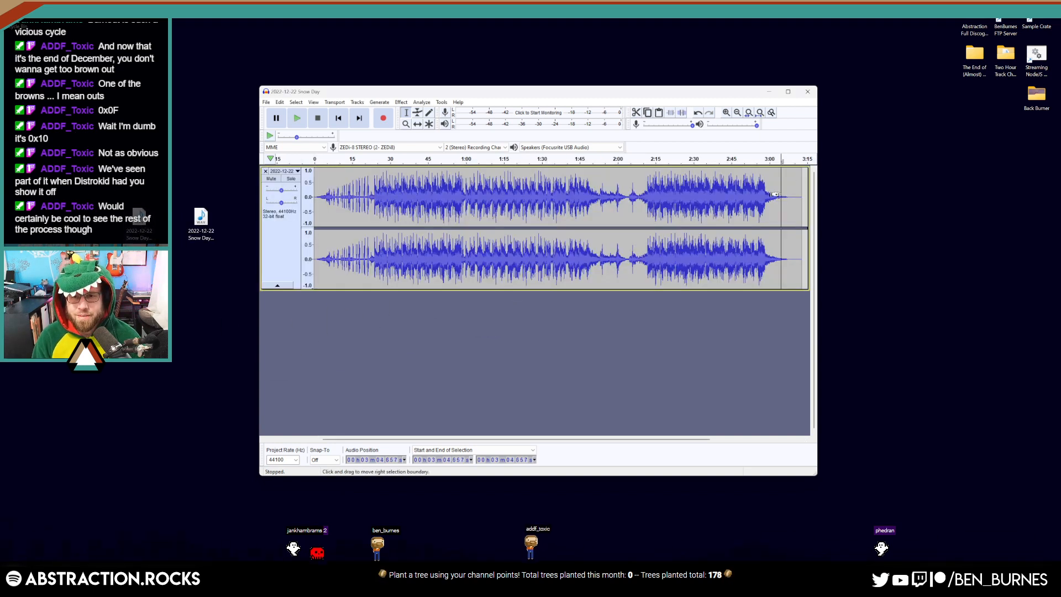
{"action": "key", "text": "space"}
{"action": "key", "text": "ctrl+1"}
{"action": "key", "text": "ctrl+1"}
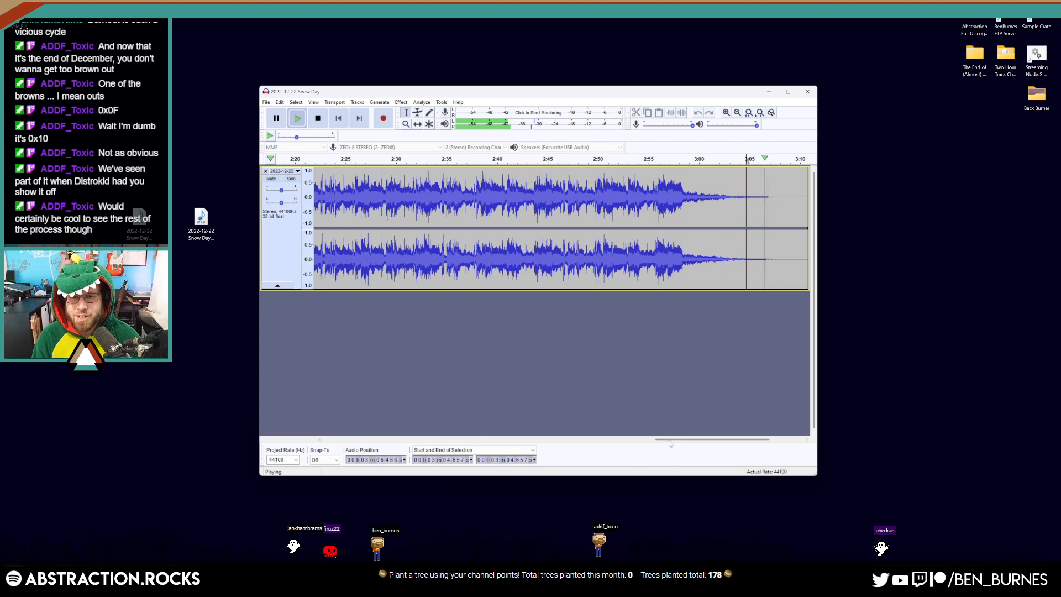
{"action": "left_click_drag", "start_coordinate": [723, 440], "coordinate": [763, 440]}
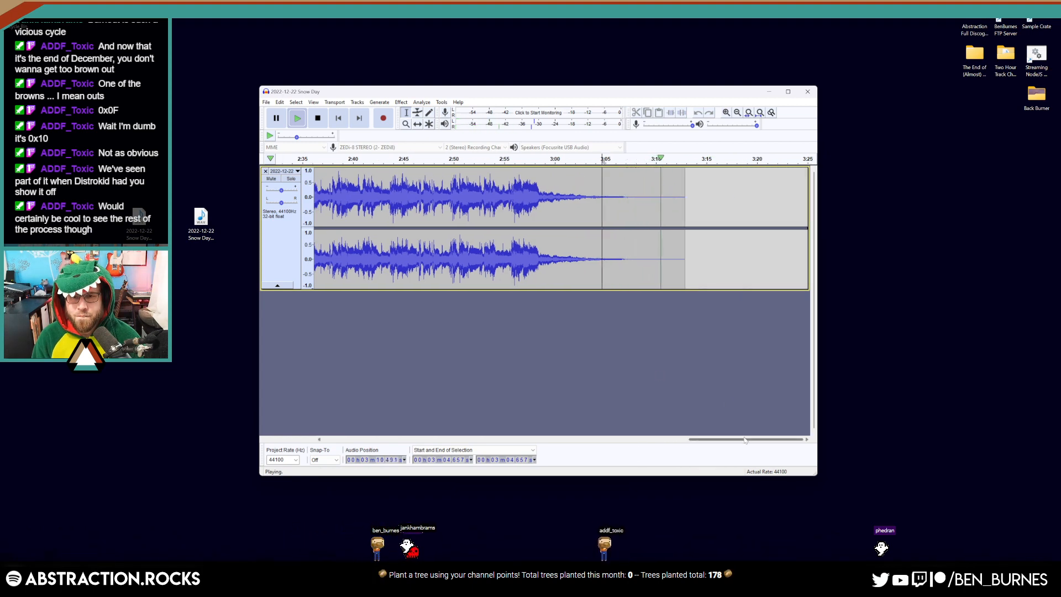
{"action": "key", "text": "space"}
Delete the silent tail after about 3:11.8, and inspect the beginning of the track around 0.8 seconds
{"action": "left_click_drag", "start_coordinate": [674, 197], "coordinate": [694, 204]}
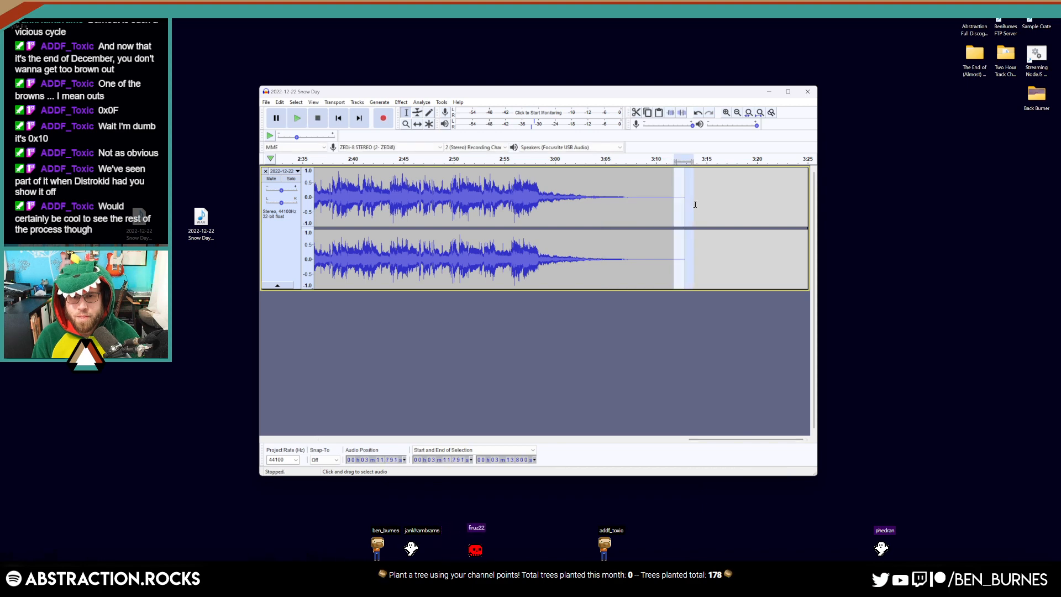
{"action": "key", "text": "Delete"}
{"action": "left_click", "coordinate": [704, 202]}
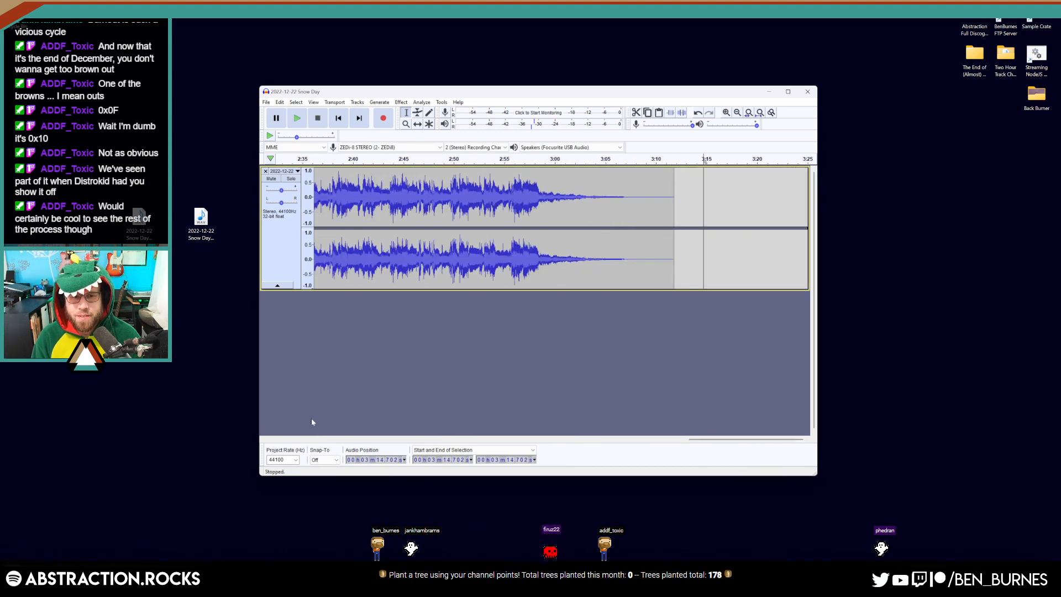
{"action": "left_click", "coordinate": [335, 440]}
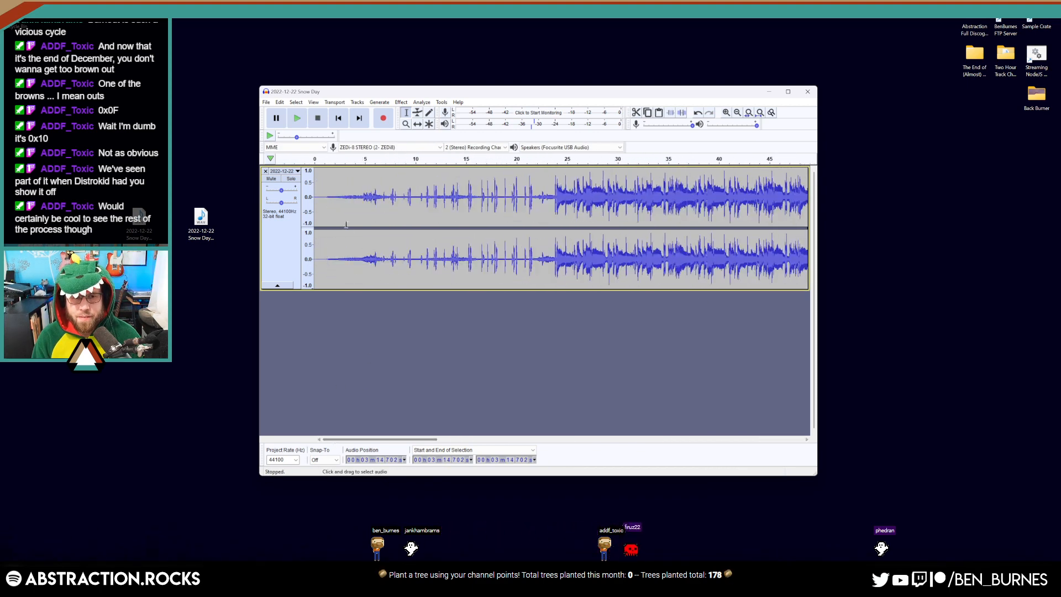
{"action": "left_click", "coordinate": [323, 198]}
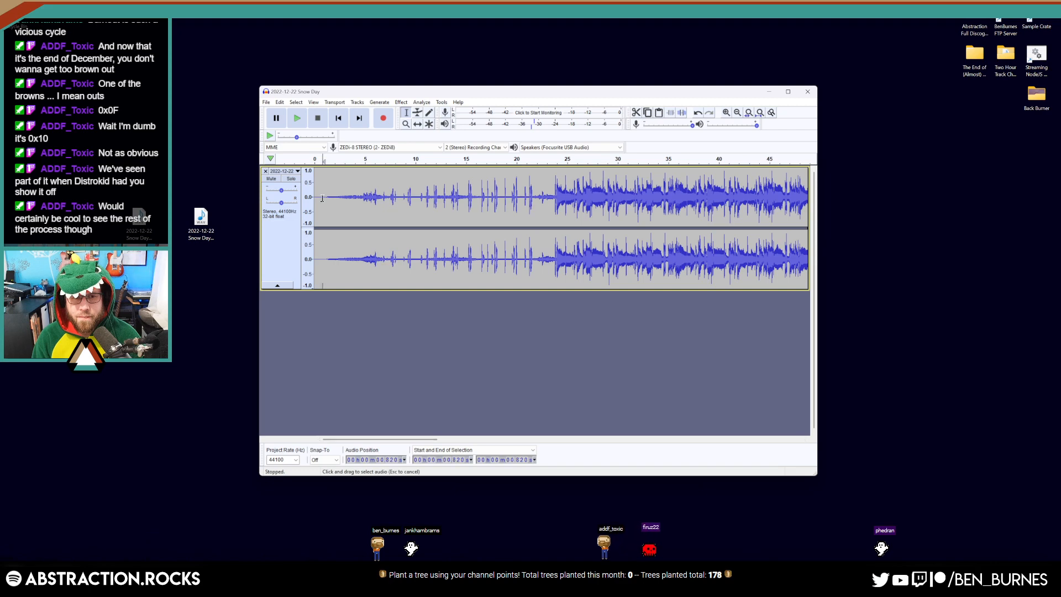
Start a WAV export, and open the "0000 Unreleased Two Hour Track Challenges" folder in Abstraction Full Discography beside it, showing its latest tracks
{"action": "left_click", "coordinate": [266, 102]}
{"action": "mouse_move", "coordinate": [298, 165]}
{"action": "left_click", "coordinate": [375, 174]}
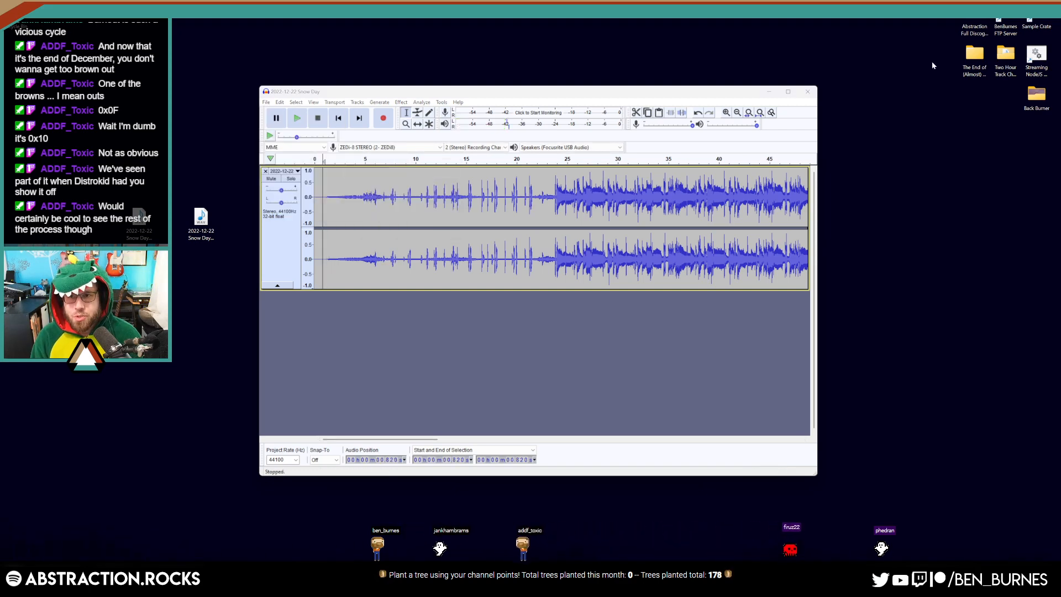
{"action": "double_click", "coordinate": [974, 28]}
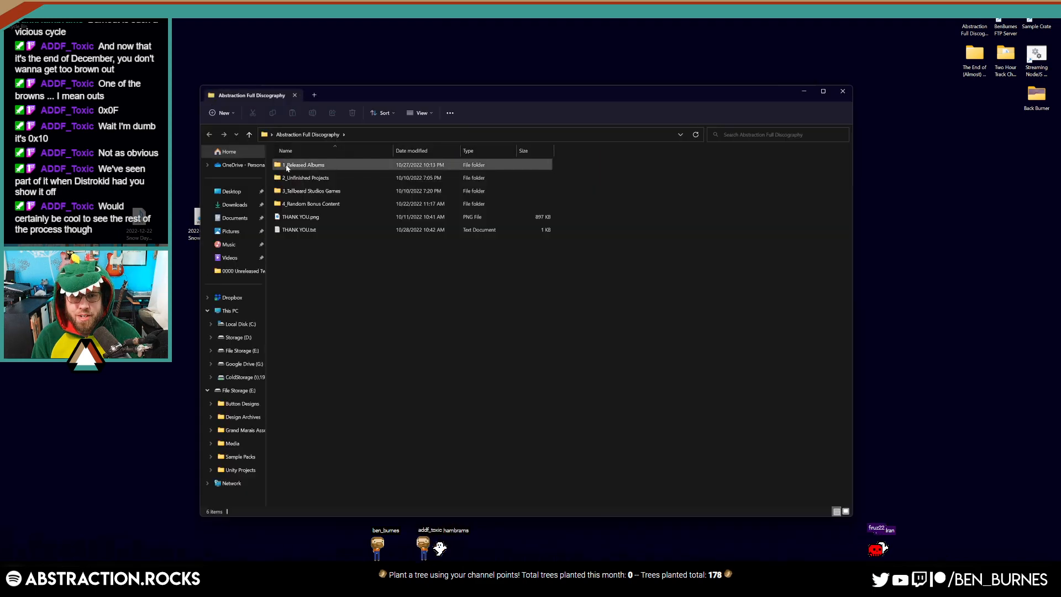
{"action": "double_click", "coordinate": [287, 166]}
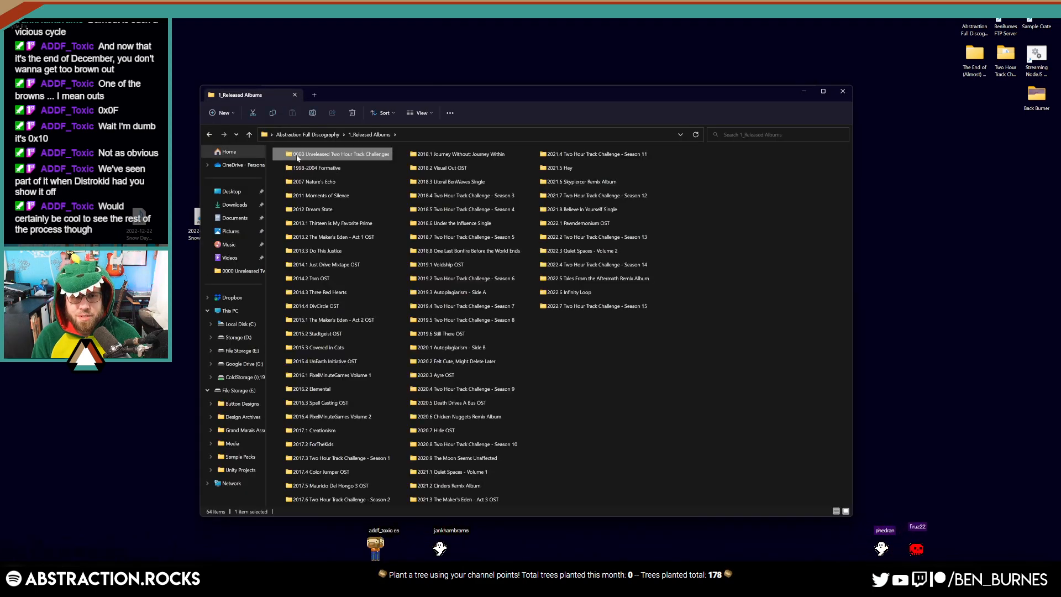
{"action": "double_click", "coordinate": [293, 165]}
{"action": "scroll", "coordinate": [646, 420], "scroll_direction": "down", "scroll_amount": 20}
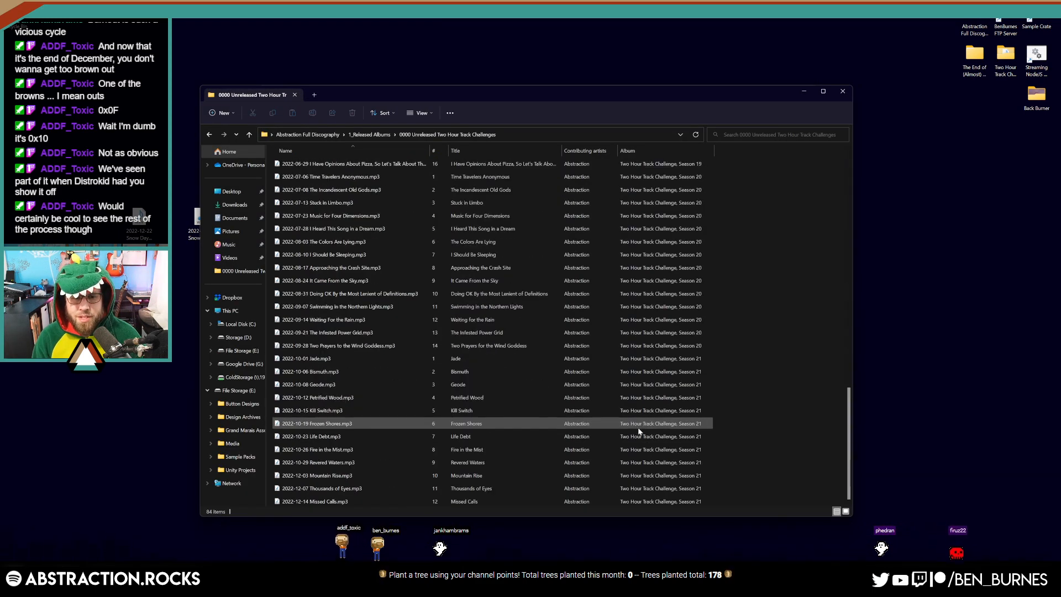
{"action": "left_click_drag", "start_coordinate": [420, 93], "coordinate": [644, 94]}
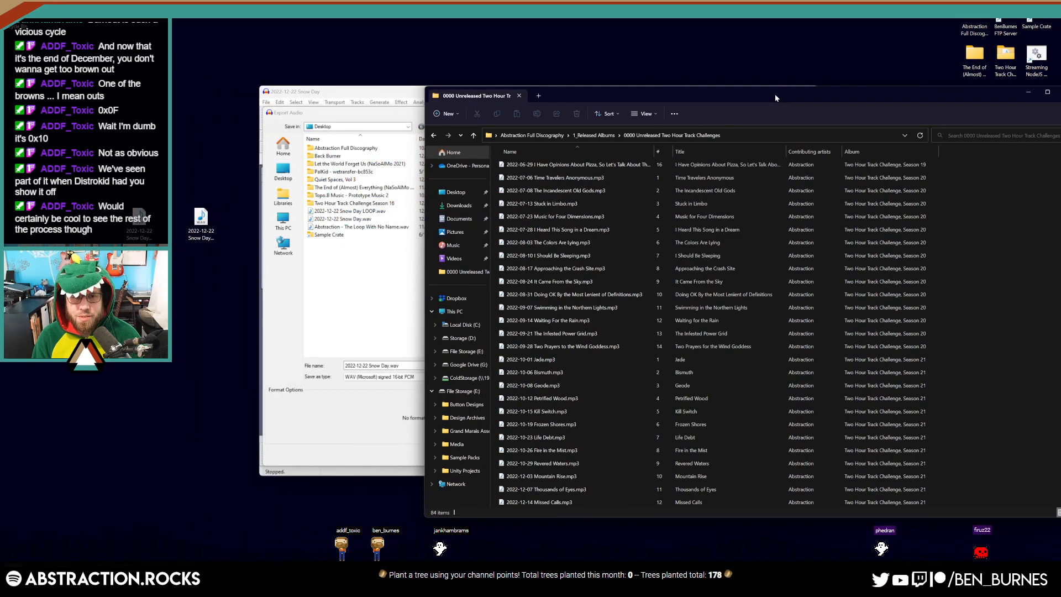
Save the trimmed audio as a 16-bit PCM WAV over the existing desktop file "2022-12-22 Snow Day.wav"
{"action": "left_click", "coordinate": [385, 91]}
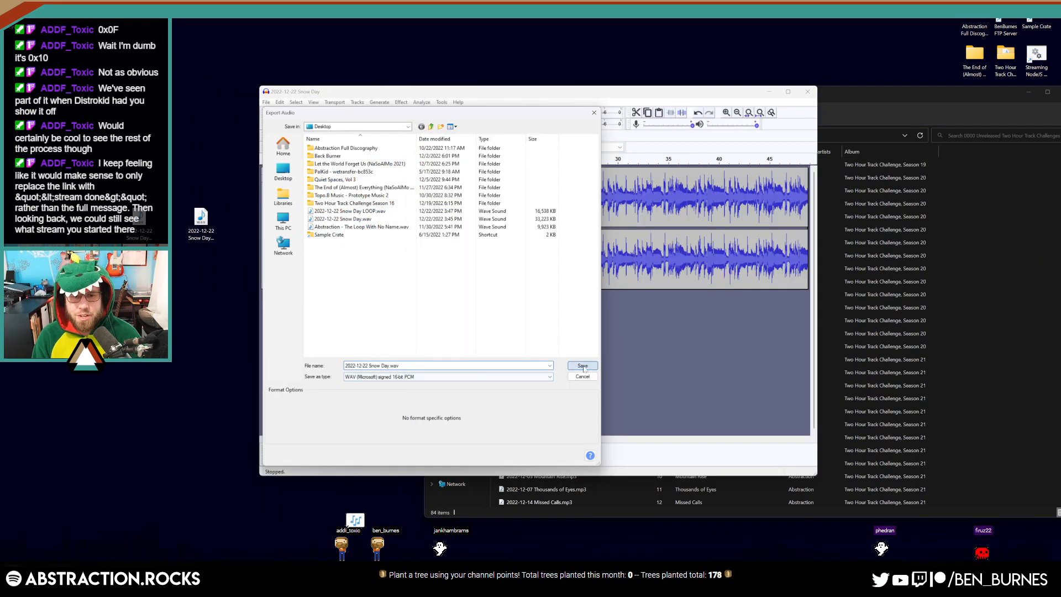
{"action": "left_click", "coordinate": [583, 366]}
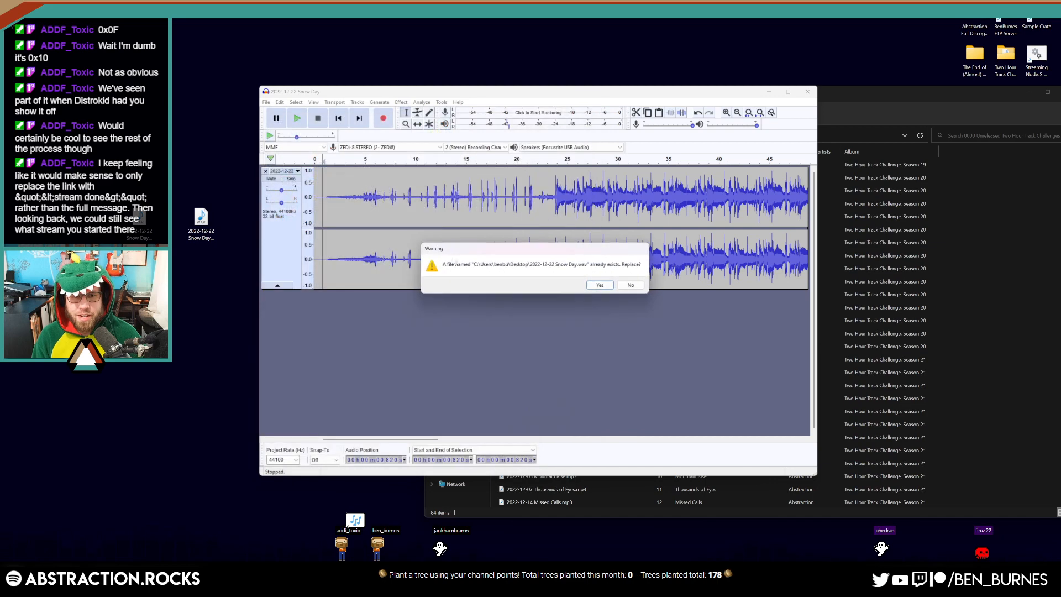
{"action": "left_click", "coordinate": [594, 285]}
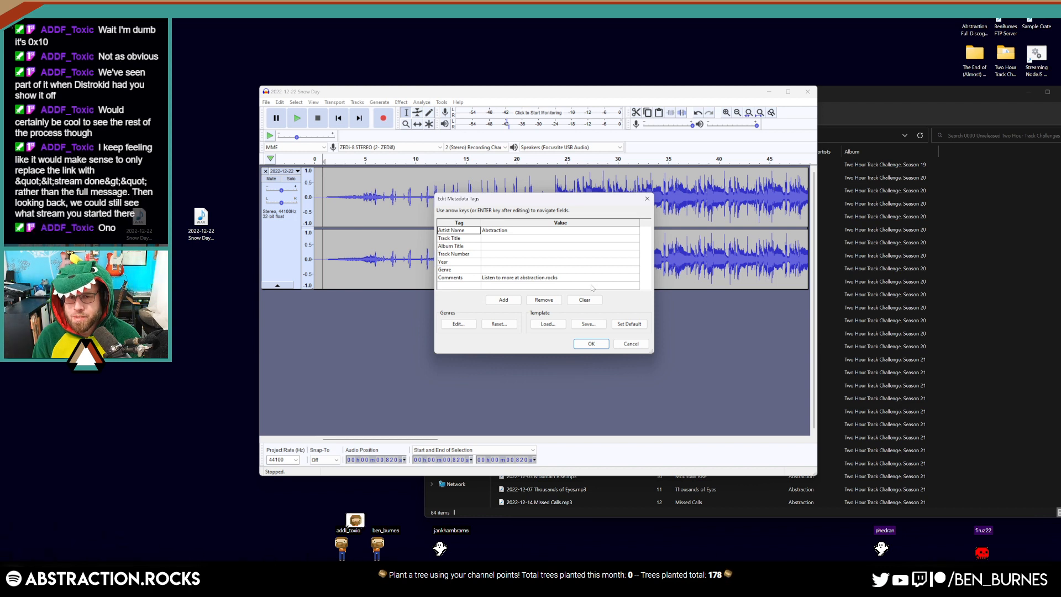
Set the metadata track title to "Snow Day" and the album title to "Two Hour Track Challenge, Season 21"
{"action": "left_click", "coordinate": [491, 239]}
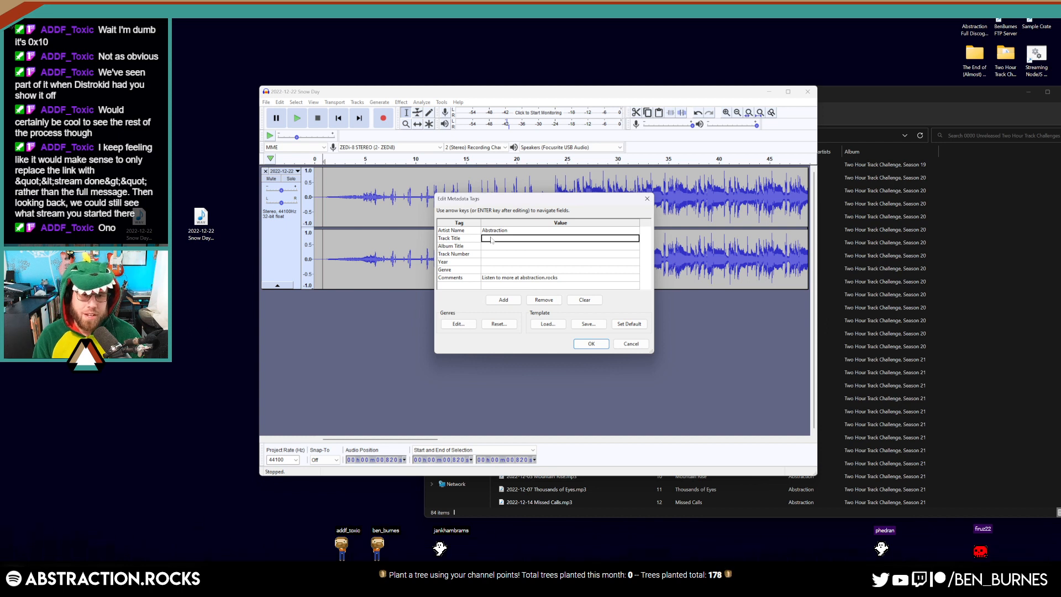
{"action": "left_click", "coordinate": [491, 240]}
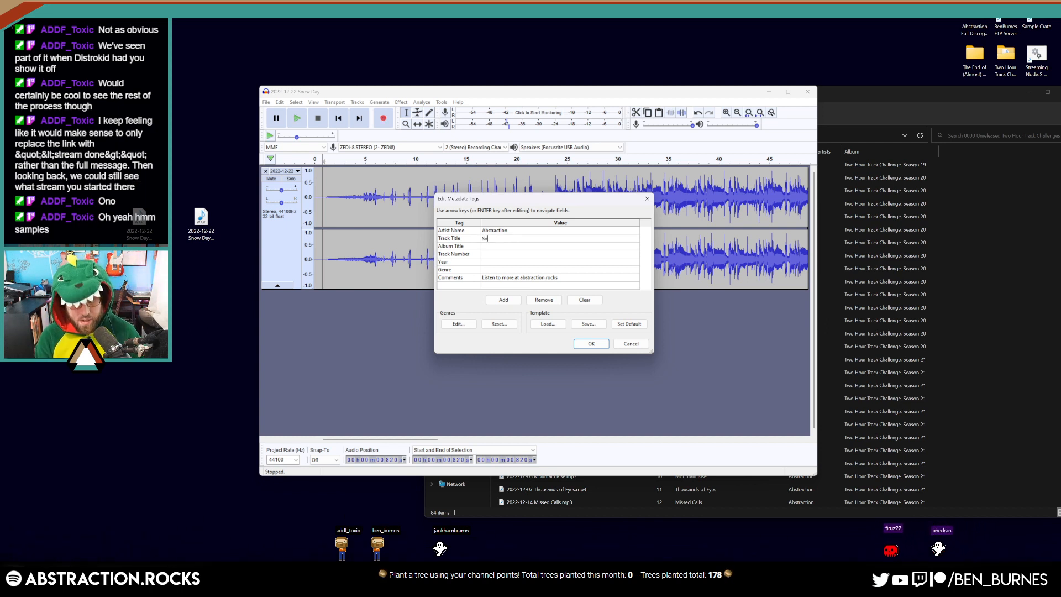
{"action": "type", "text": "Snow Day"}
{"action": "key", "text": "Return"}
{"action": "type", "text": "Two H"}
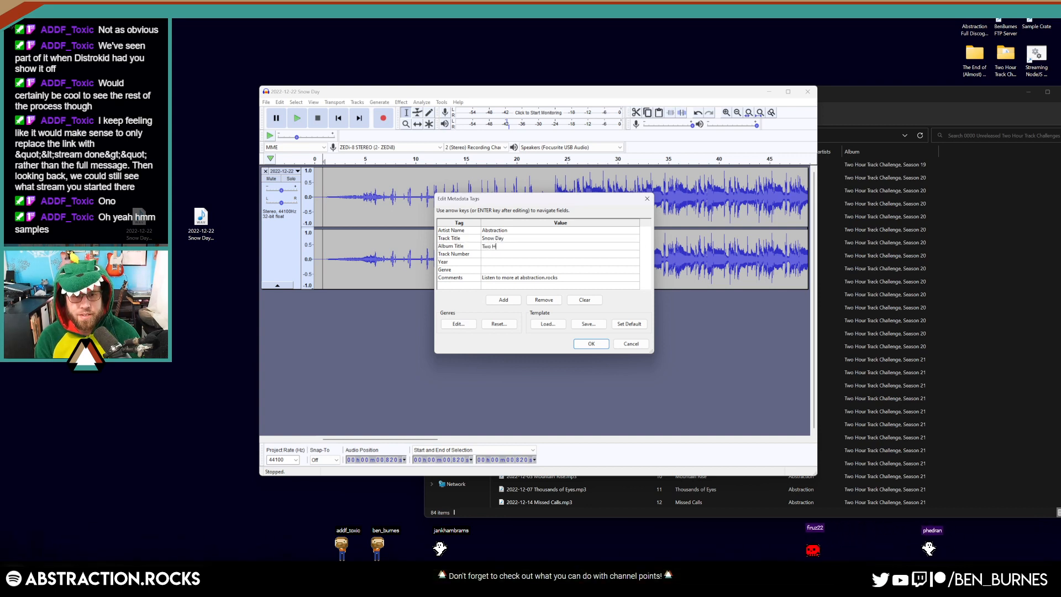
{"action": "type", "text": "our Track Challenge"}
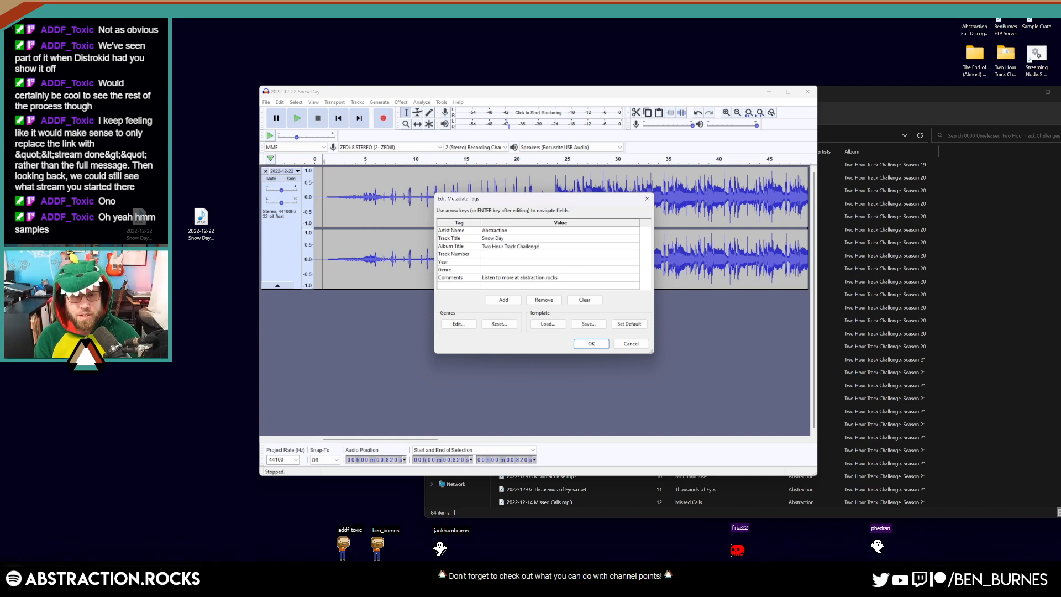
{"action": "type", "text": ", Season 21"}
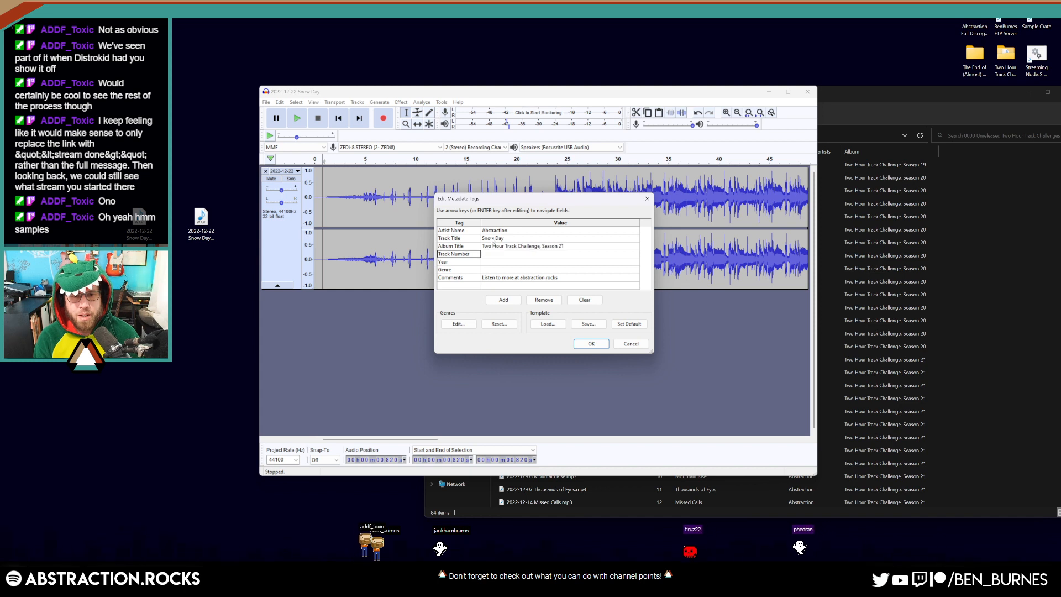
{"action": "key", "text": "Return"}
Set the track number to 13, the year to 2022 and the genre to Trip-Hop, and accept the tags to finish the WAV export
{"action": "type", "text": "13"}
{"action": "key", "text": "Return"}
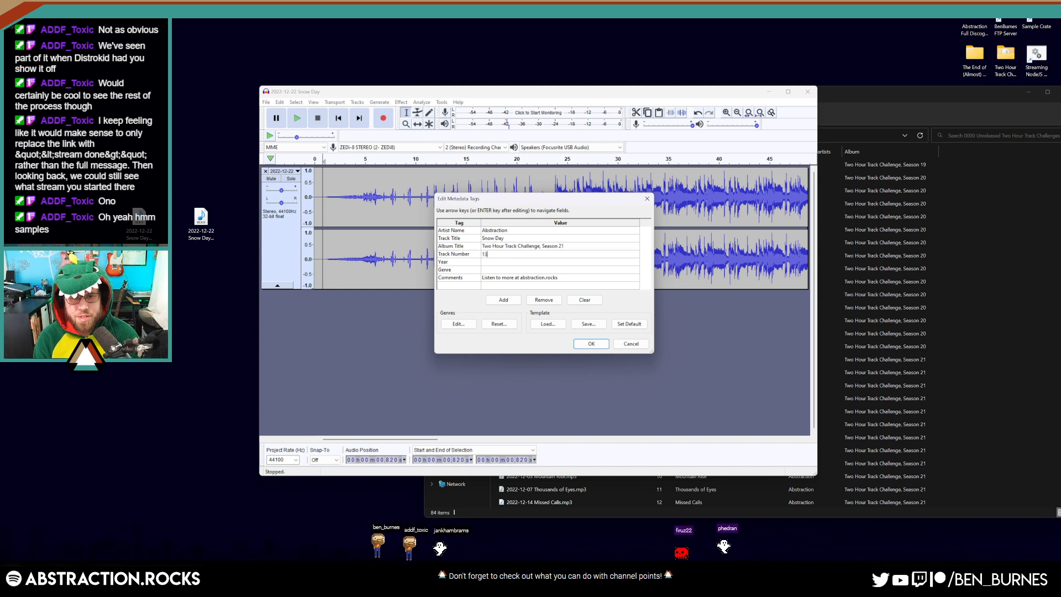
{"action": "type", "text": "2022"}
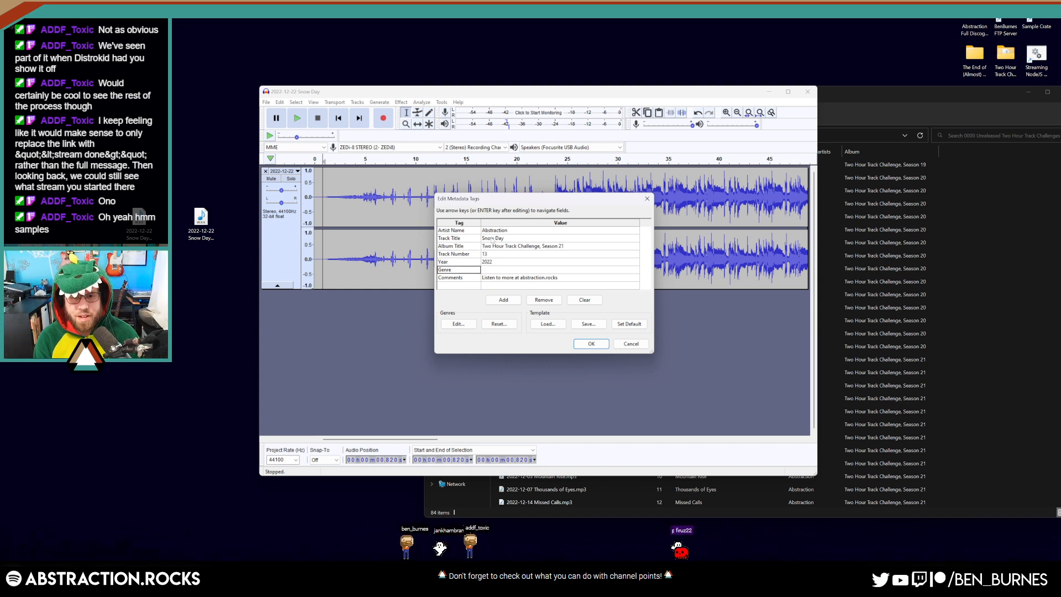
{"action": "key", "text": "Return"}
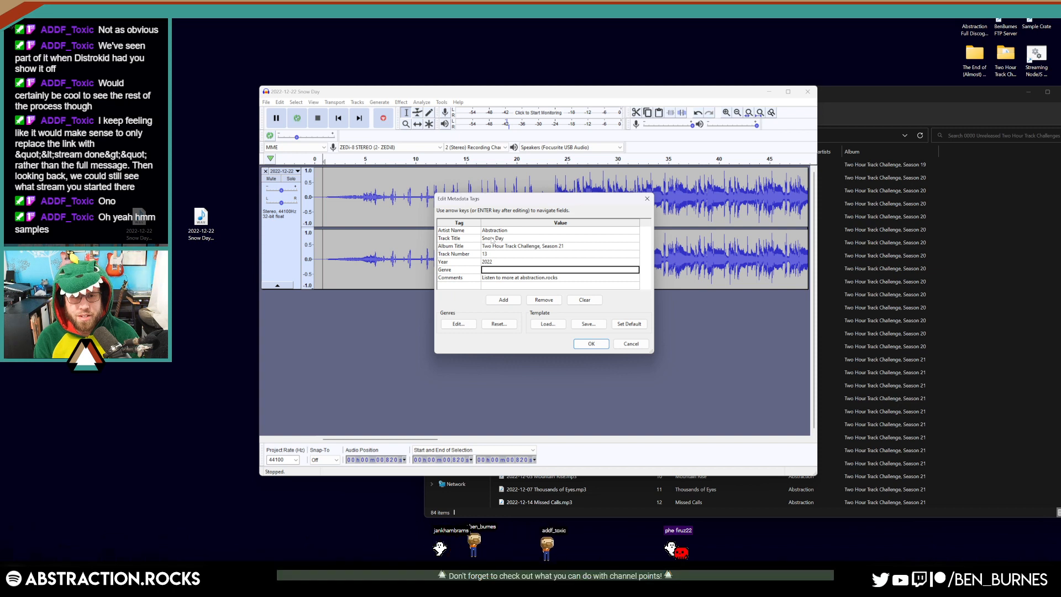
{"action": "type", "text": "Chillout"}
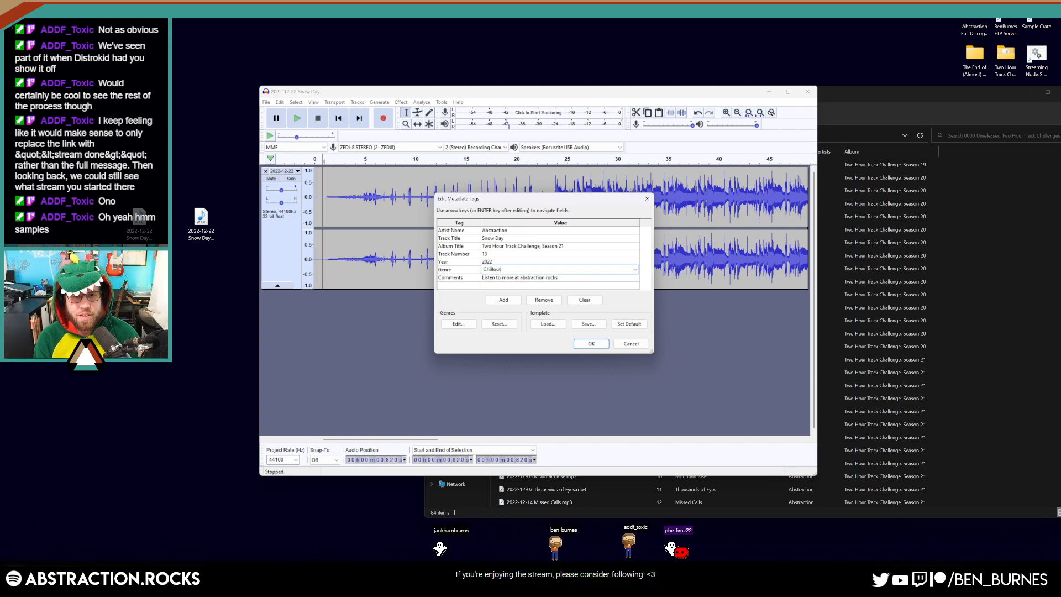
{"action": "key", "text": "Return"}
{"action": "key", "text": "shift+Tab"}
{"action": "key", "text": "shift+Tab"}
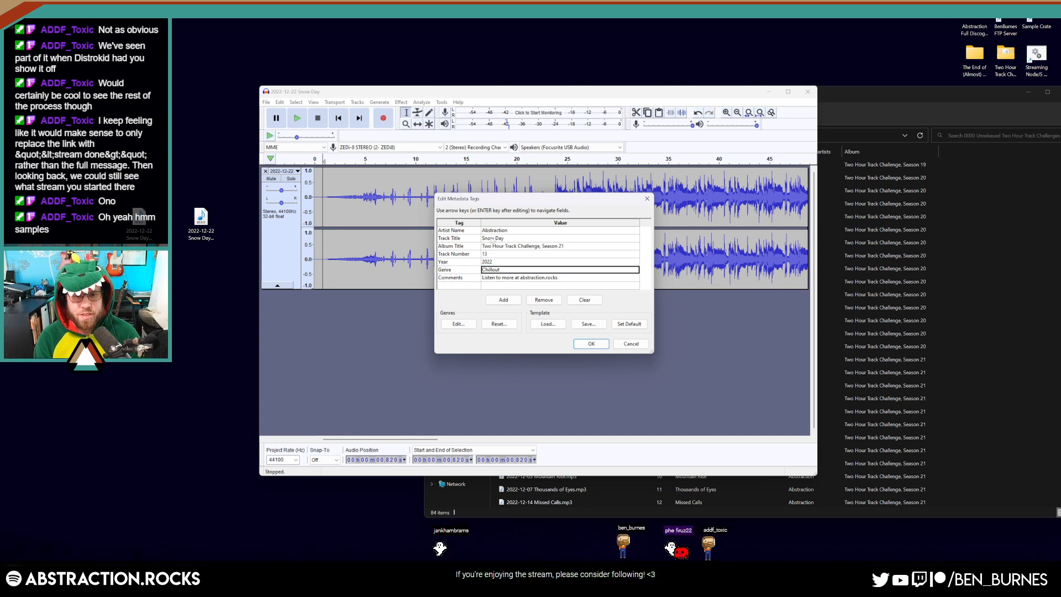
{"action": "type", "text": "Trip-Hop"}
{"action": "key", "text": "Return"}
{"action": "key", "text": "Return"}
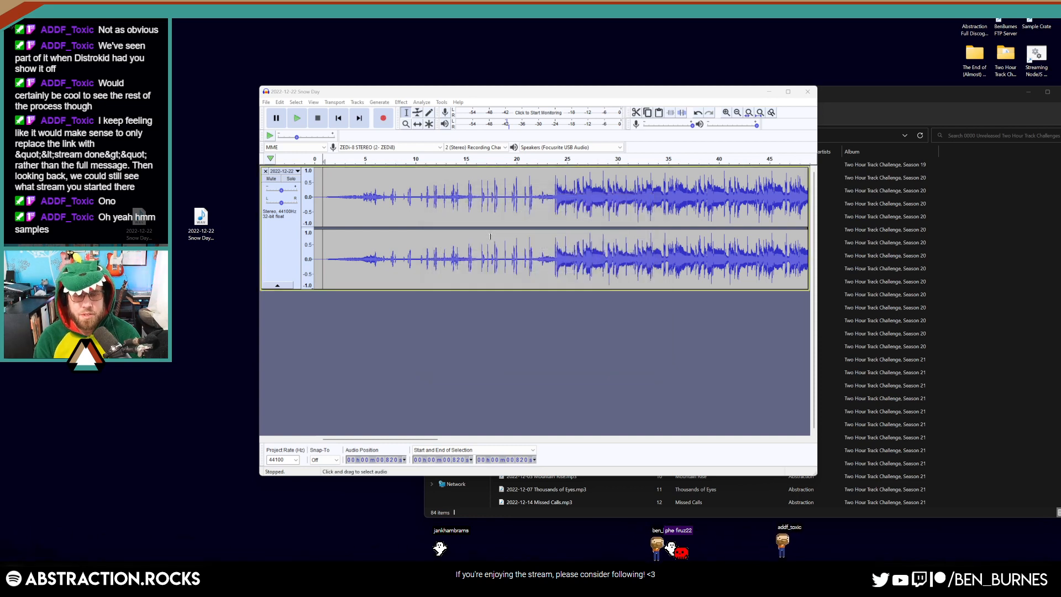
Export the track to the desktop as "2022-12-22 Snow Day.mp3" with the Insane, 320 kbps preset, keeping the same metadata tags
{"action": "left_click", "coordinate": [266, 102]}
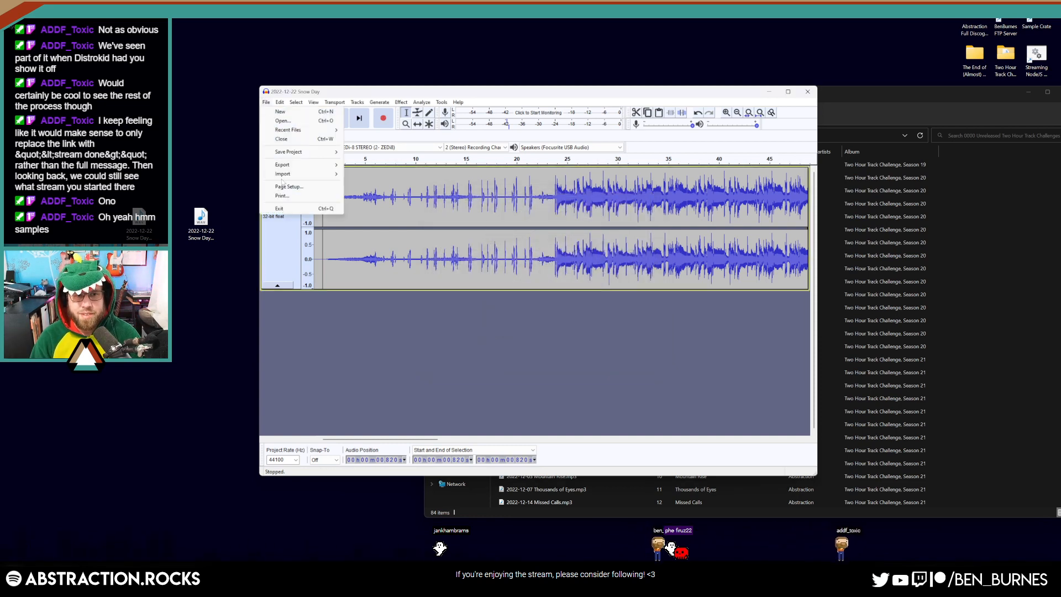
{"action": "mouse_move", "coordinate": [292, 166]}
{"action": "left_click", "coordinate": [368, 164]}
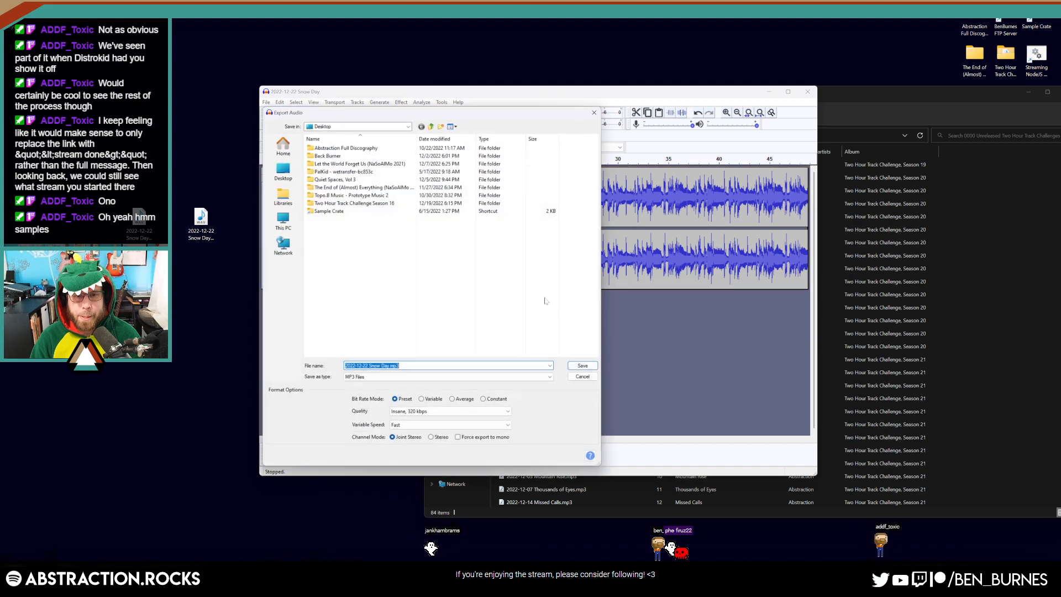
{"action": "left_click", "coordinate": [583, 366]}
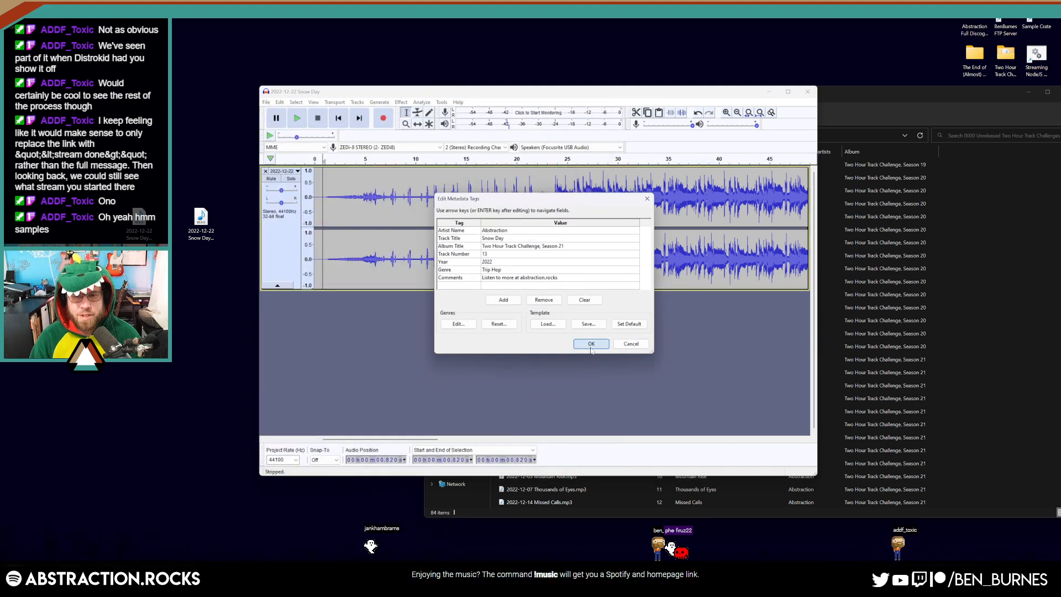
{"action": "left_click", "coordinate": [590, 347]}
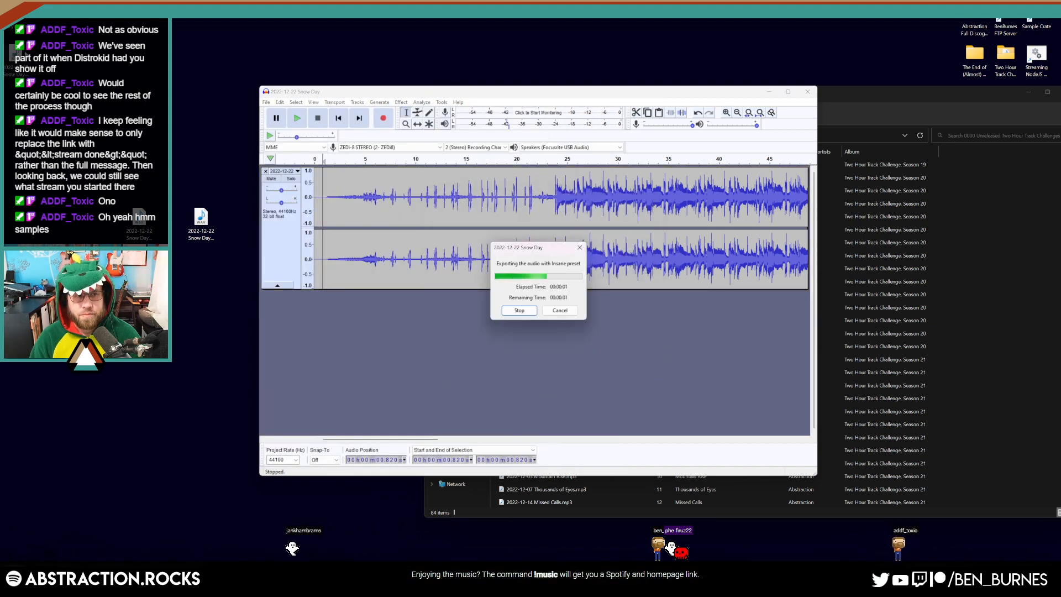
Place the new MP3 below the Snow Day WAV on the desktop, and remove the exported track from the Audacity project
{"action": "left_click_drag", "start_coordinate": [194, 258], "coordinate": [200, 259]}
{"action": "left_click", "coordinate": [306, 308]}
{"action": "left_click", "coordinate": [265, 171]}
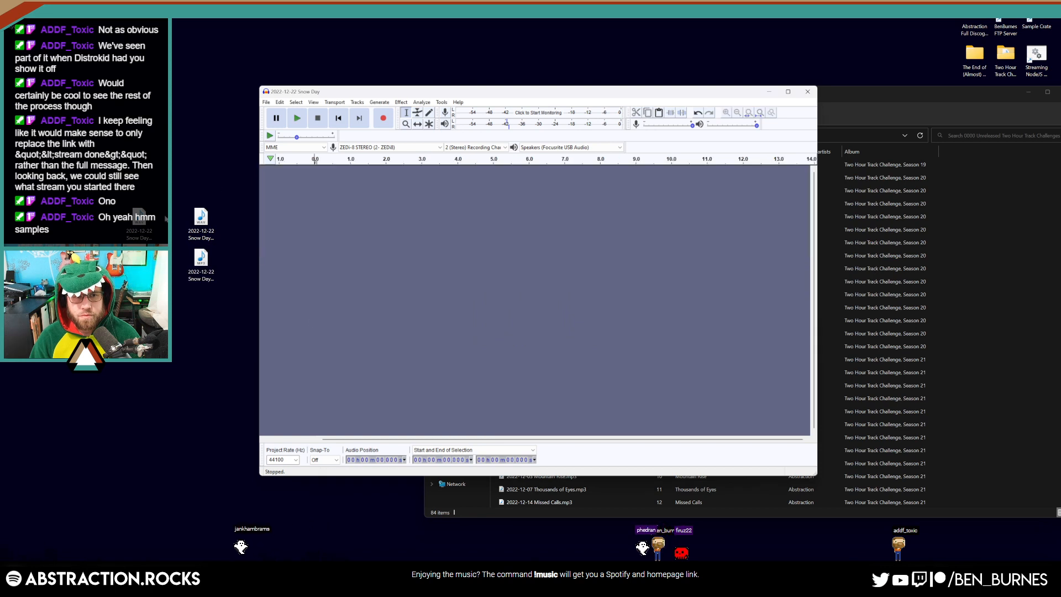
Move the MP3 beneath the full WAV on the desktop, and load the Snow Day LOOP WAV into the emptied project to audition its loop point
{"action": "left_click_drag", "start_coordinate": [140, 215], "coordinate": [480, 305]}
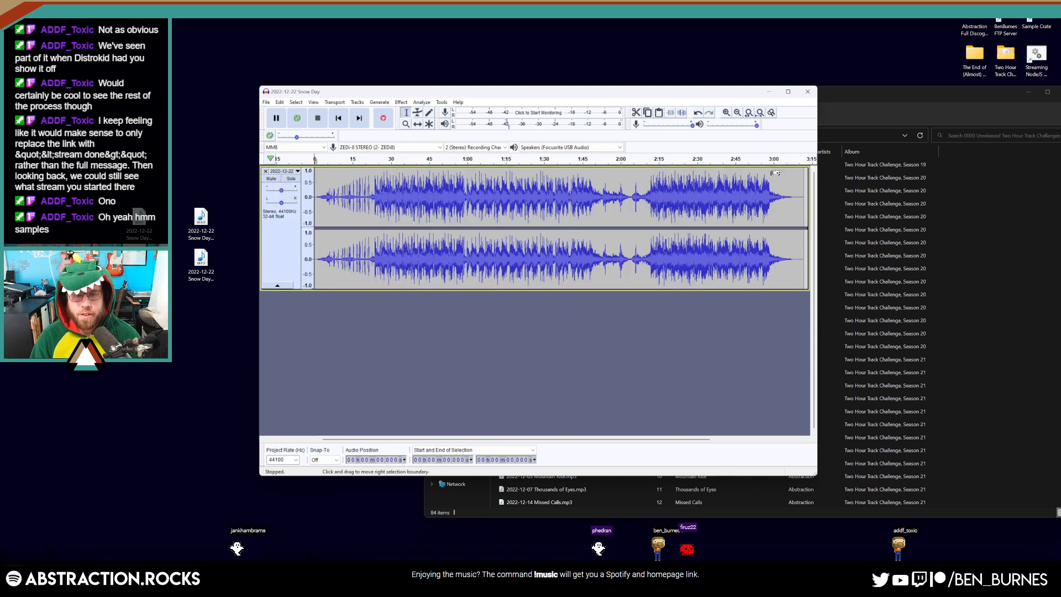
{"action": "left_click_drag", "start_coordinate": [201, 261], "coordinate": [140, 264]}
{"action": "left_click", "coordinate": [266, 171]}
{"action": "left_click_drag", "start_coordinate": [200, 217], "coordinate": [480, 257]}
{"action": "left_click", "coordinate": [802, 161]}
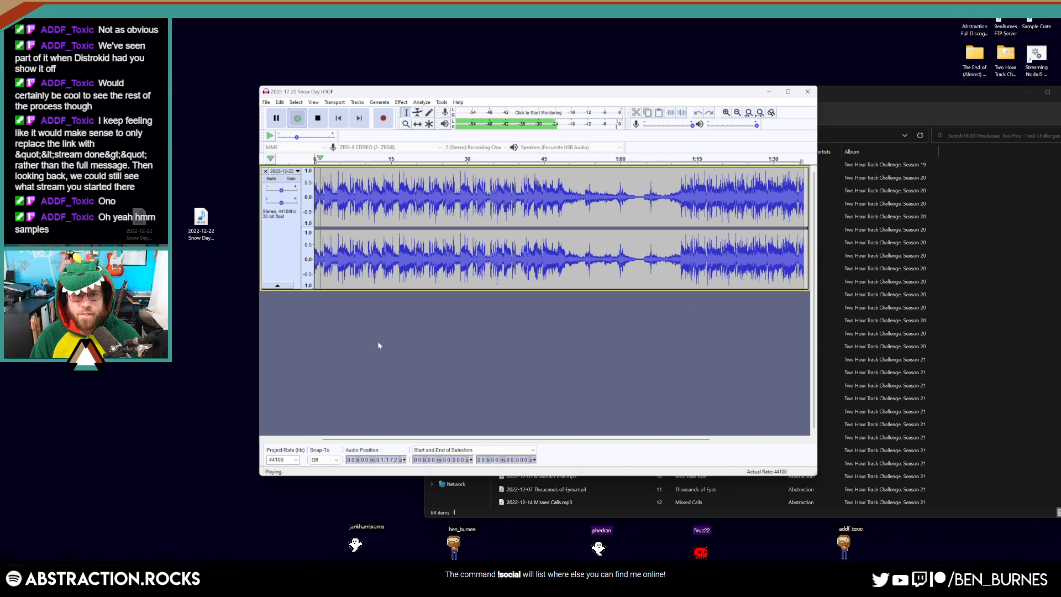
Export the loop over the existing "2022-12-22 Snow Day LOOP.wav" on the desktop, with the track title tag set to "Snow Day LOOP"
{"action": "left_click", "coordinate": [266, 102]}
{"action": "mouse_move", "coordinate": [293, 165]}
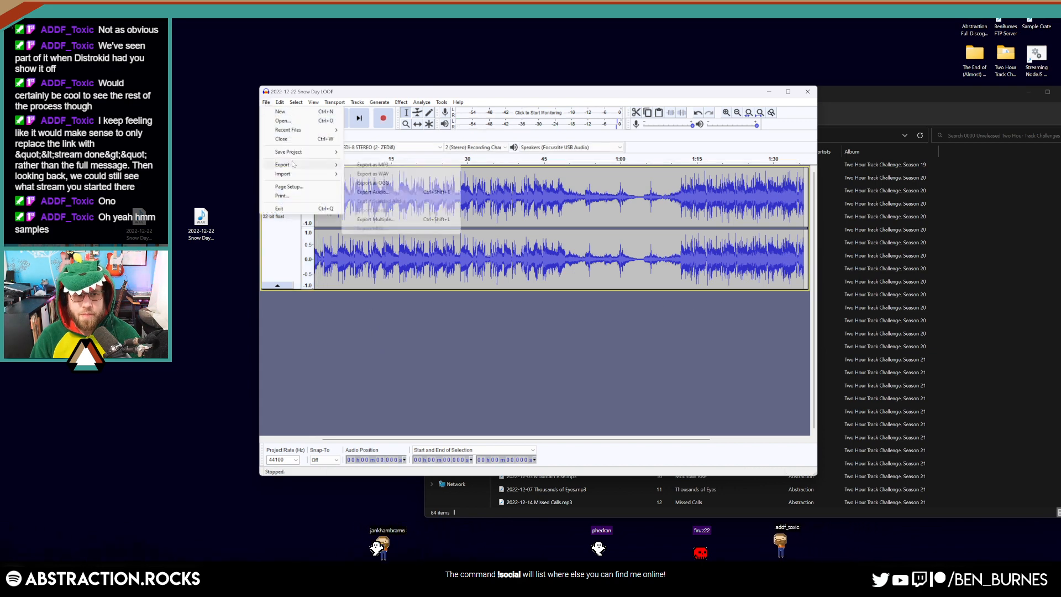
{"action": "left_click", "coordinate": [371, 174]}
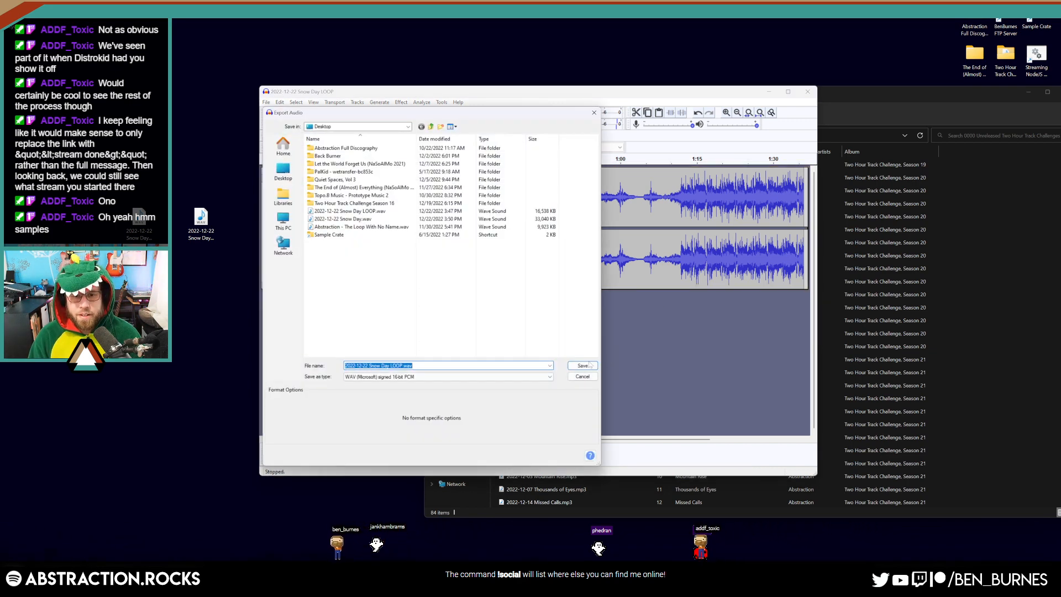
{"action": "key", "text": "Return"}
{"action": "key", "text": "Return"}
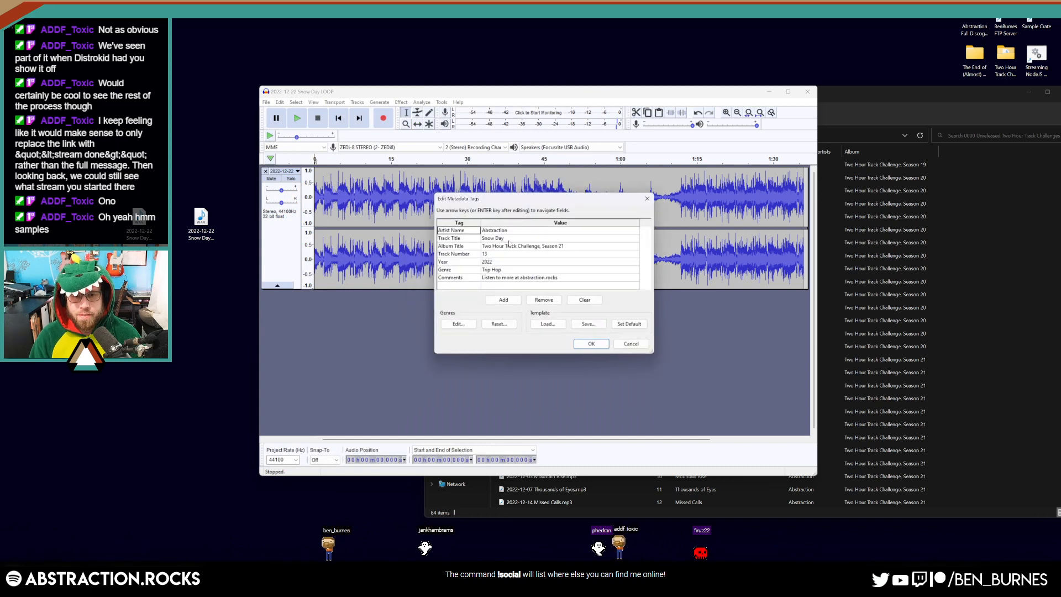
{"action": "left_click", "coordinate": [515, 241]}
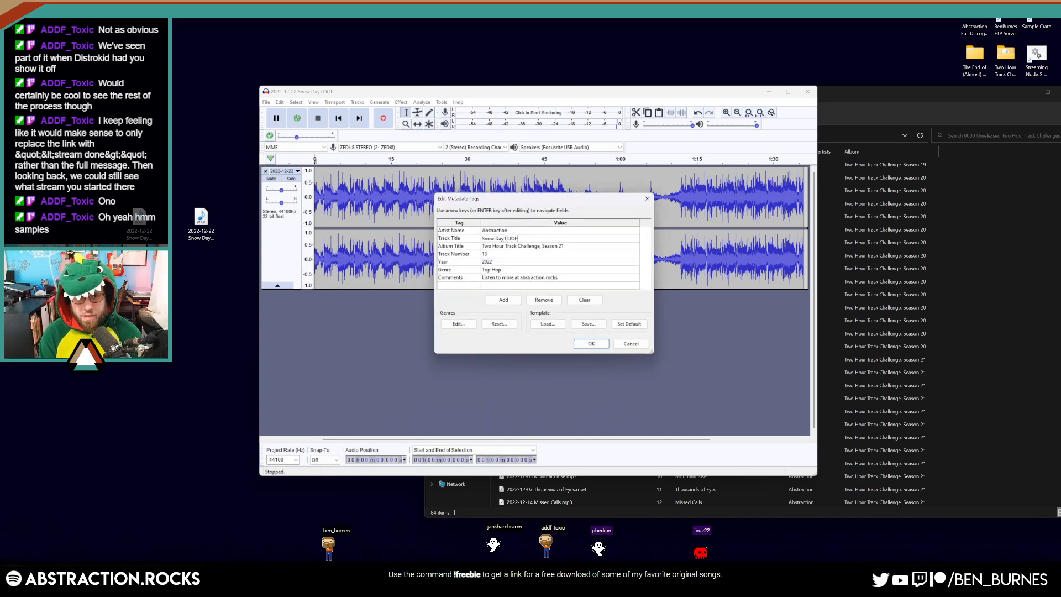
{"action": "key", "text": "Return"}
{"action": "key", "text": "Return"}
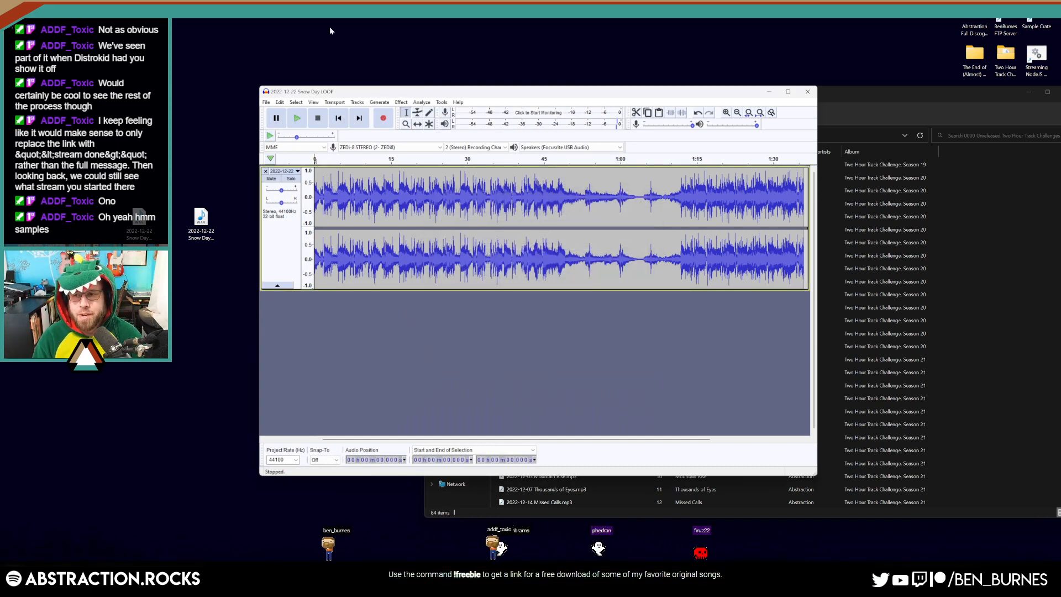
Export the loop to the desktop as "2022-12-22 Snow Day LOOP.ogg", keeping the same metadata tags
{"action": "left_click", "coordinate": [266, 102]}
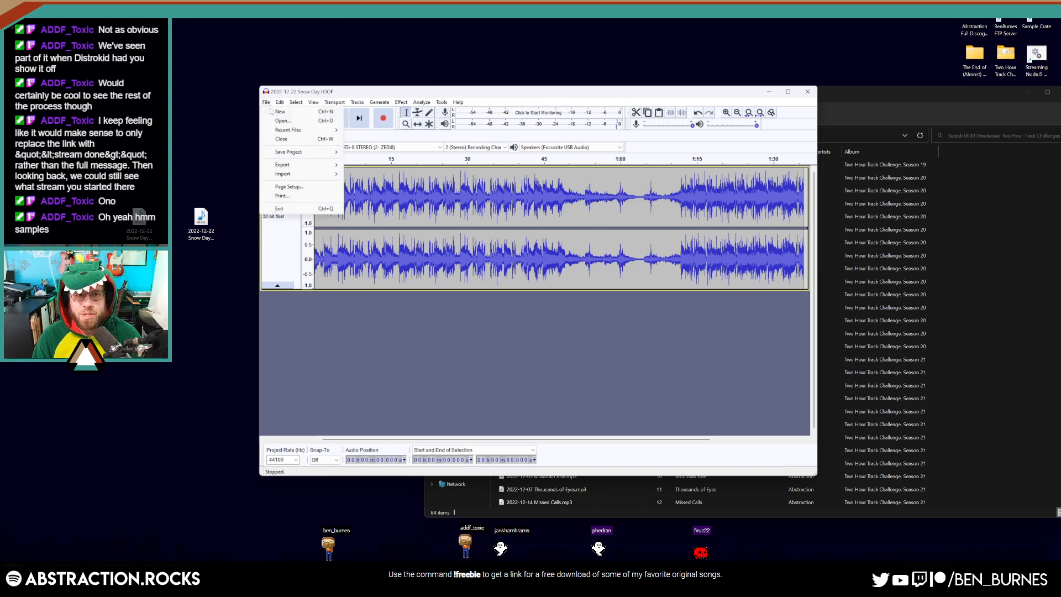
{"action": "mouse_move", "coordinate": [308, 164]}
{"action": "left_click", "coordinate": [398, 183]}
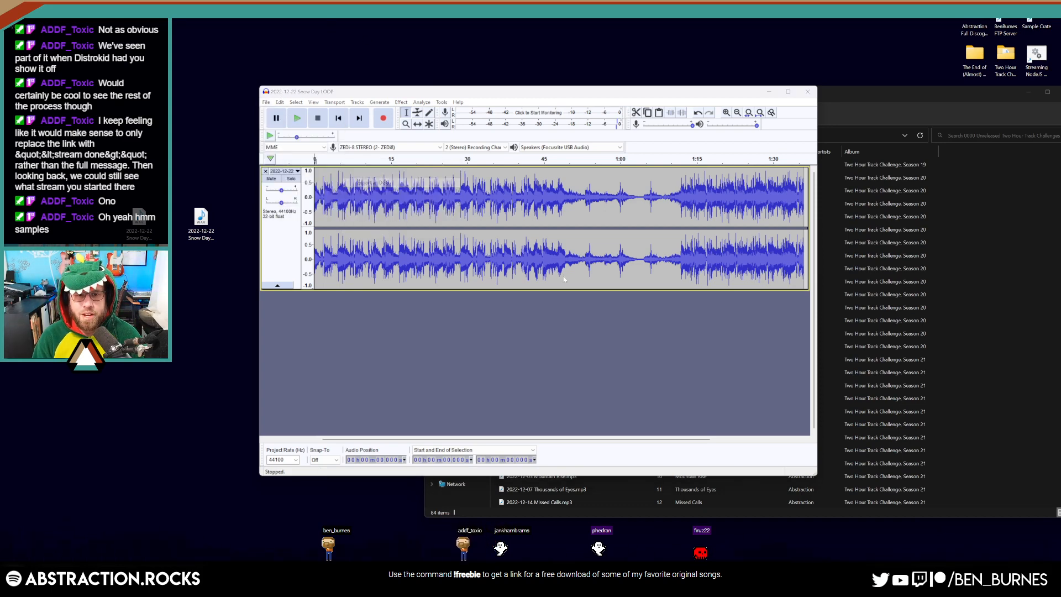
{"action": "left_click", "coordinate": [583, 366]}
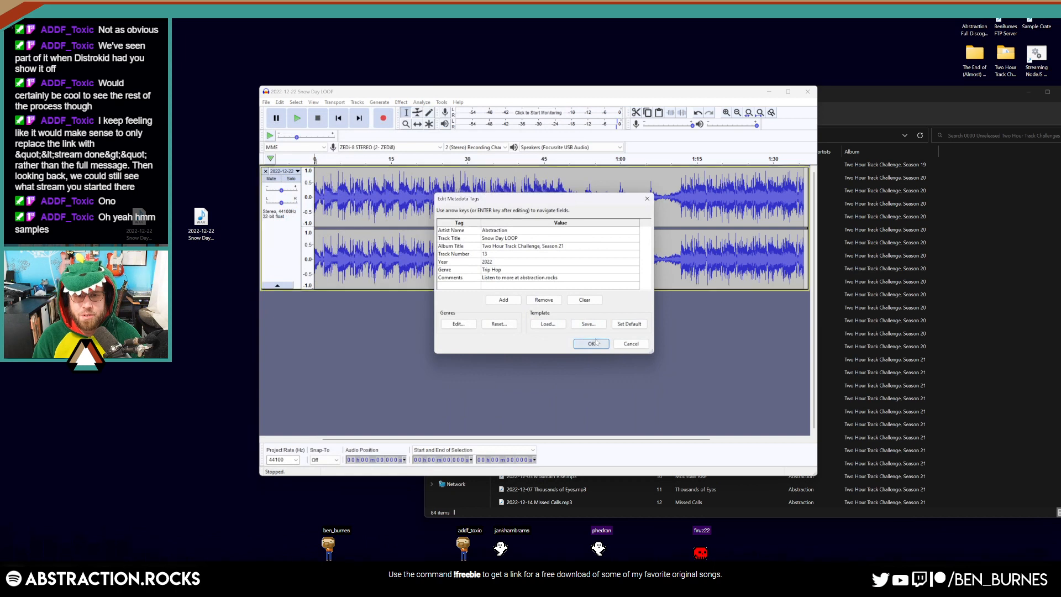
{"action": "left_click", "coordinate": [593, 348]}
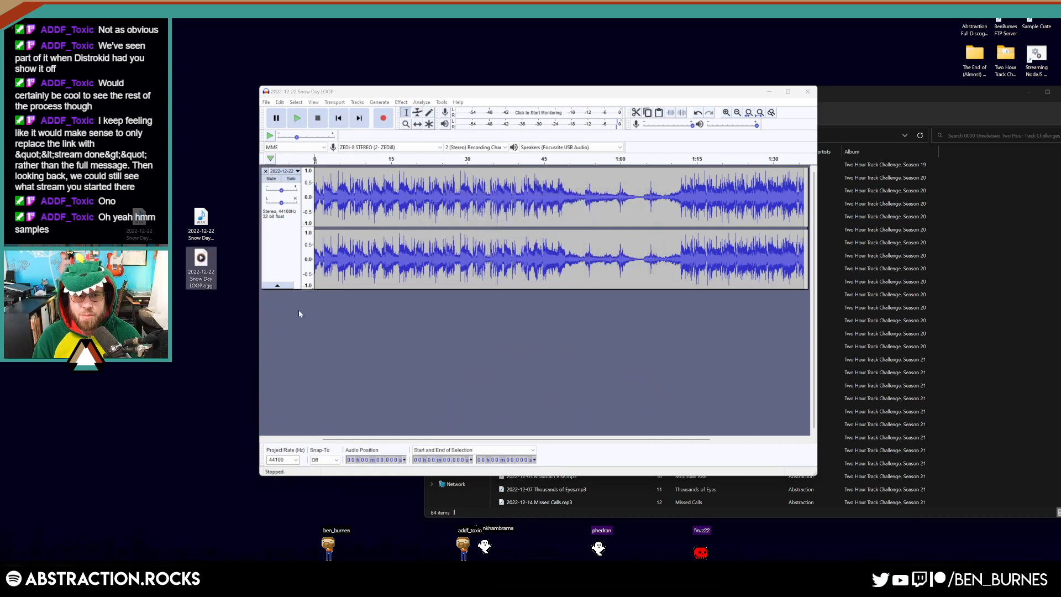
Remove the exported loop track from the project and close Audacity
{"action": "left_click", "coordinate": [265, 171]}
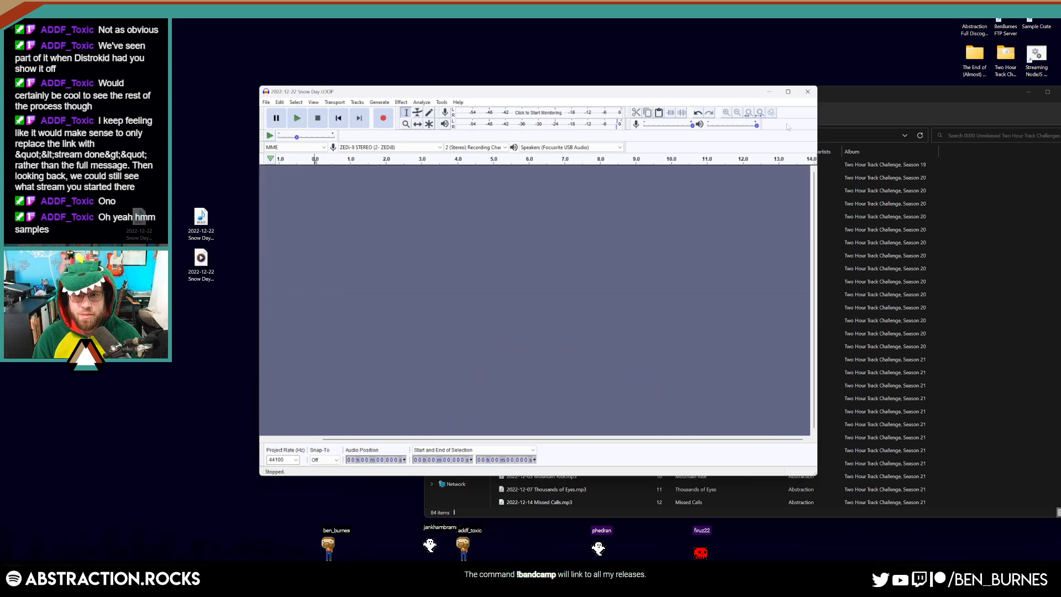
{"action": "left_click", "coordinate": [808, 91]}
{"action": "left_click", "coordinate": [556, 299]}
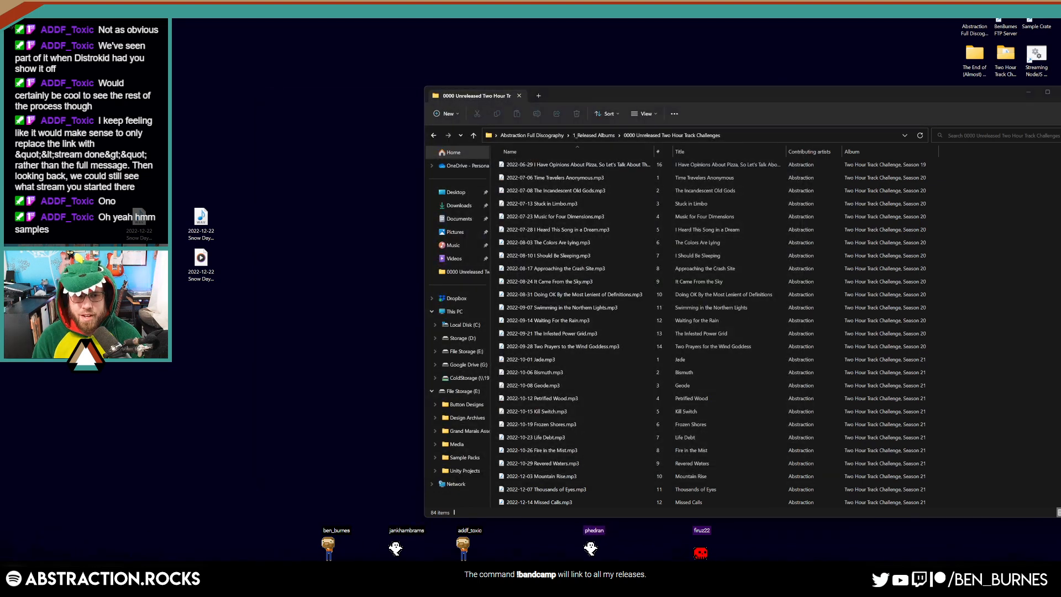
Copy "2022-12-22 Snow Day.mp3" into the "0000 Unreleased Two Hour Track Challenges" folder and close the folder window
{"action": "left_click_drag", "start_coordinate": [201, 259], "coordinate": [737, 391]}
{"action": "left_click", "coordinate": [737, 394]}
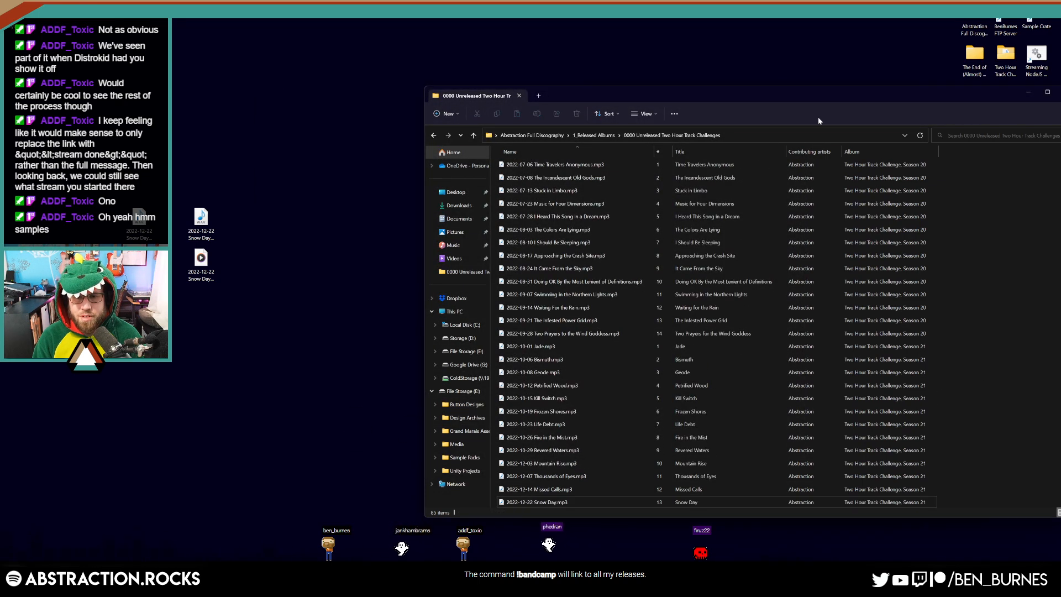
{"action": "left_click_drag", "start_coordinate": [821, 95], "coordinate": [658, 85]}
{"action": "left_click", "coordinate": [904, 82]}
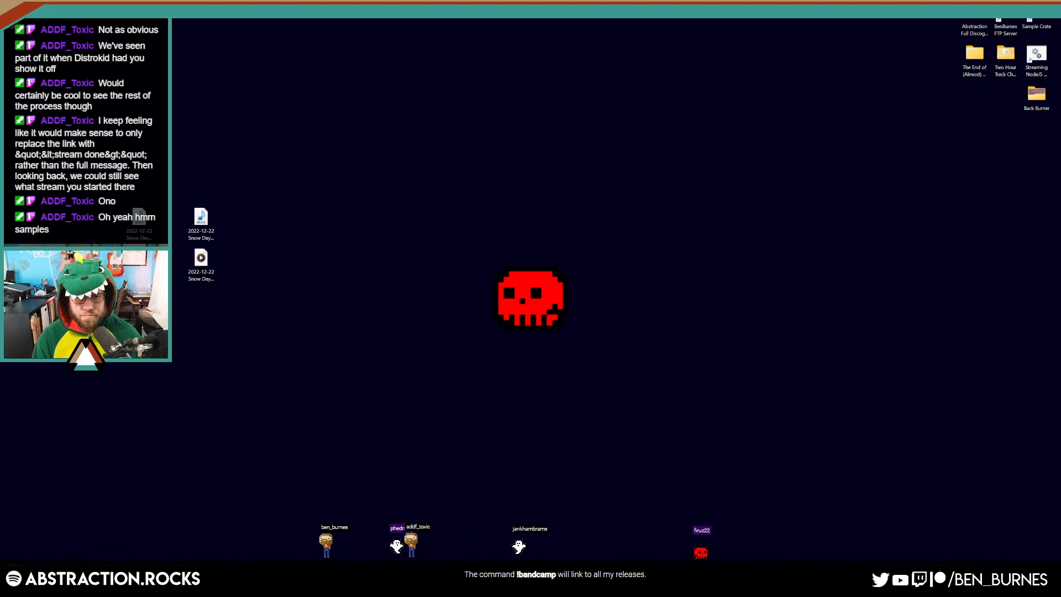
Create a compressed folder on the desktop named "2022-12-22 Snow Day"
{"action": "right_click", "coordinate": [180, 429]}
{"action": "mouse_move", "coordinate": [205, 391]}
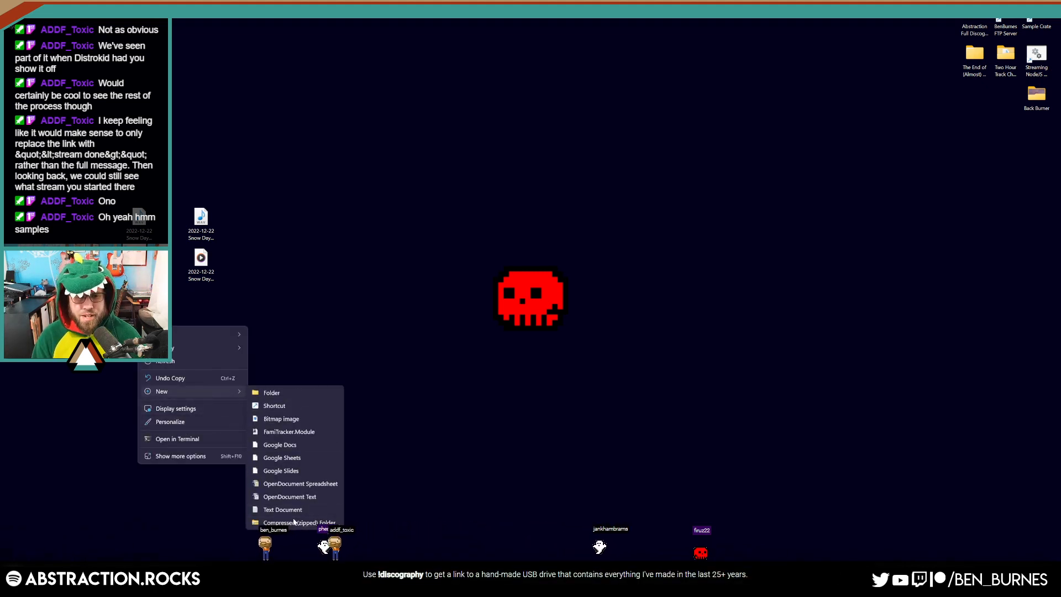
{"action": "left_click", "coordinate": [295, 520]}
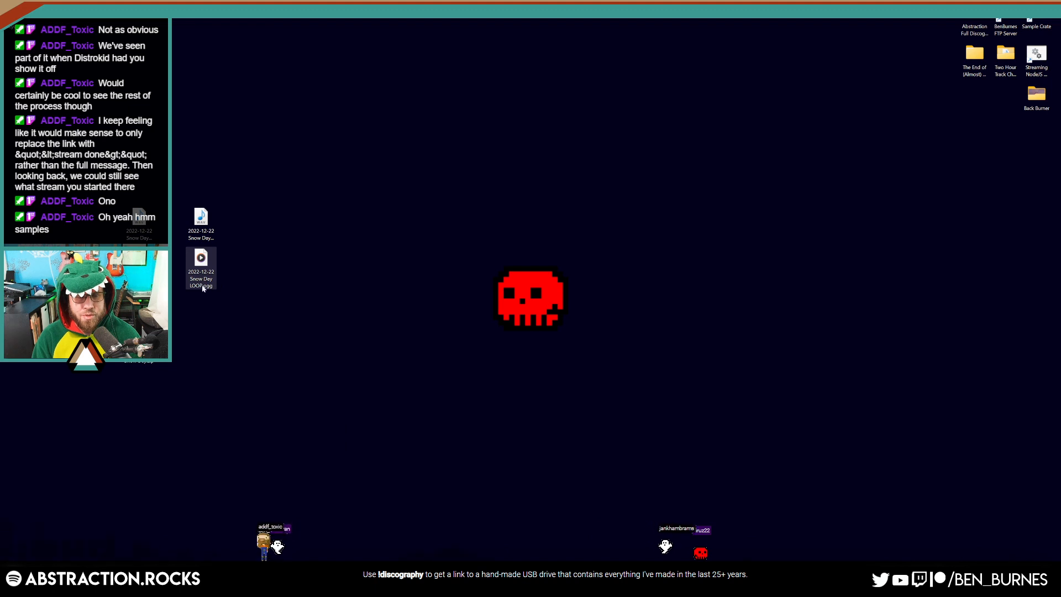
Create a second zip named "2022-12-22 Snow Day LOOP" below the loop files, and fill each zip with its matching audio files
{"action": "left_click", "coordinate": [200, 259]}
{"action": "right_click", "coordinate": [180, 321]}
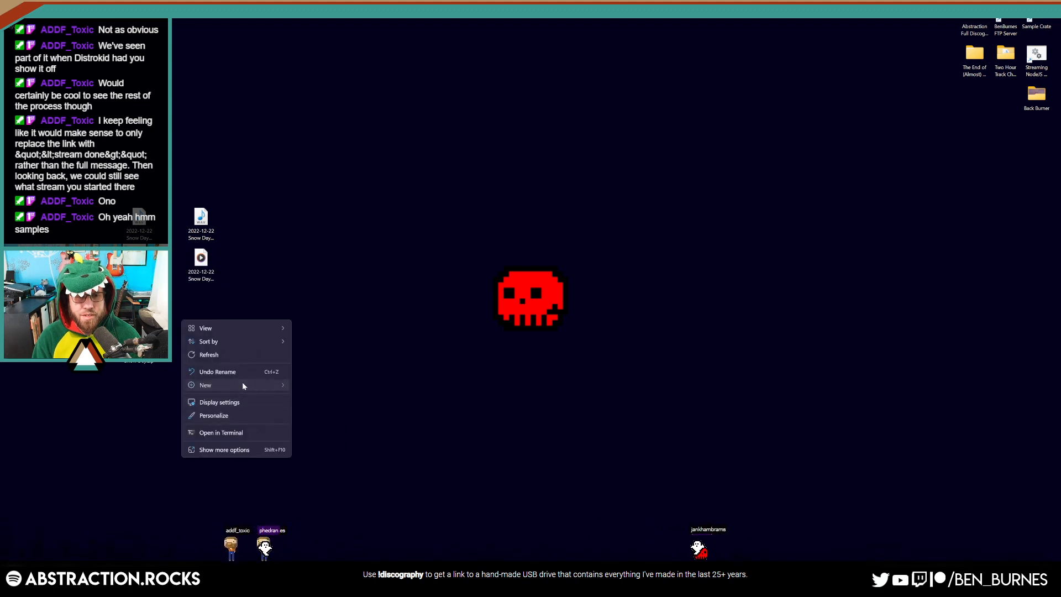
{"action": "mouse_move", "coordinate": [242, 382]}
{"action": "left_click", "coordinate": [338, 516]}
{"action": "key", "text": "ctrl+v"}
{"action": "key", "text": "Return"}
{"action": "left_click_drag", "start_coordinate": [274, 310], "coordinate": [199, 340]}
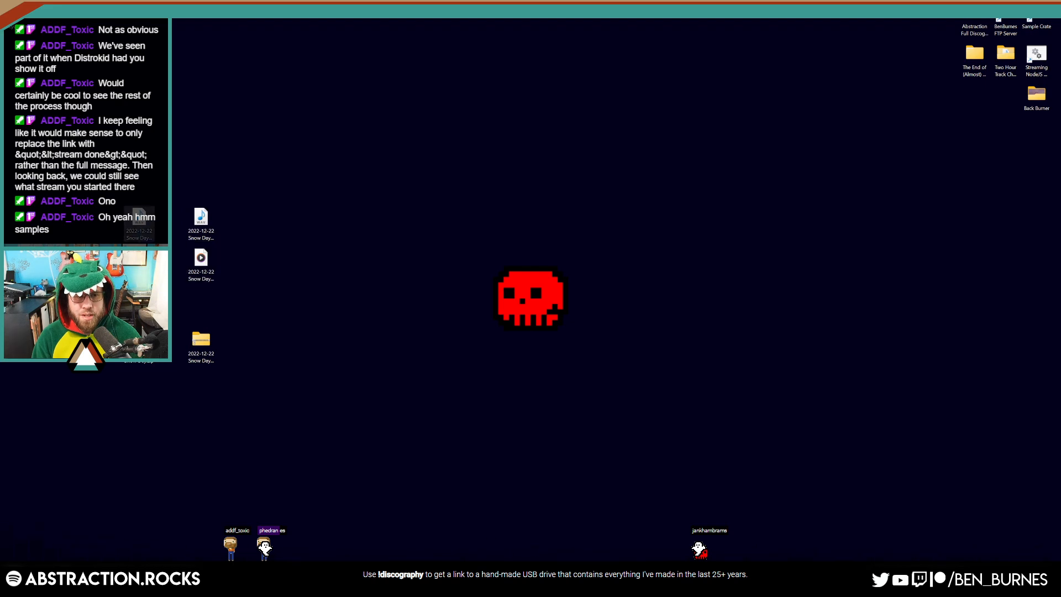
{"action": "double_click", "coordinate": [200, 340]}
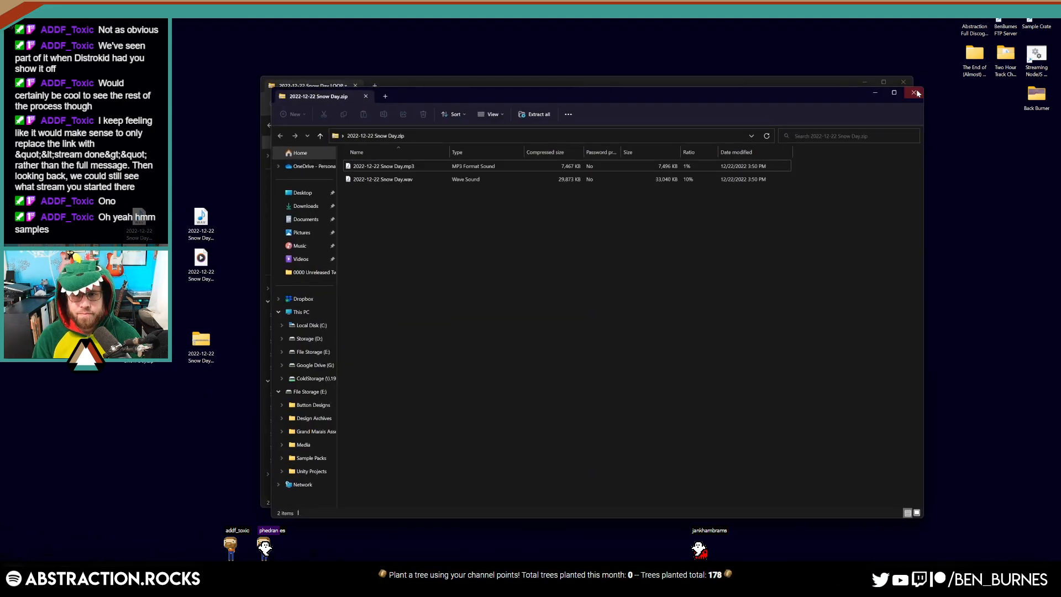
{"action": "left_click", "coordinate": [914, 93]}
Upload "2022-12-22 Snow Day.zip" to the PatreonMusic folder on the FTP server, and open its loops subfolder
{"action": "double_click", "coordinate": [1031, 20]}
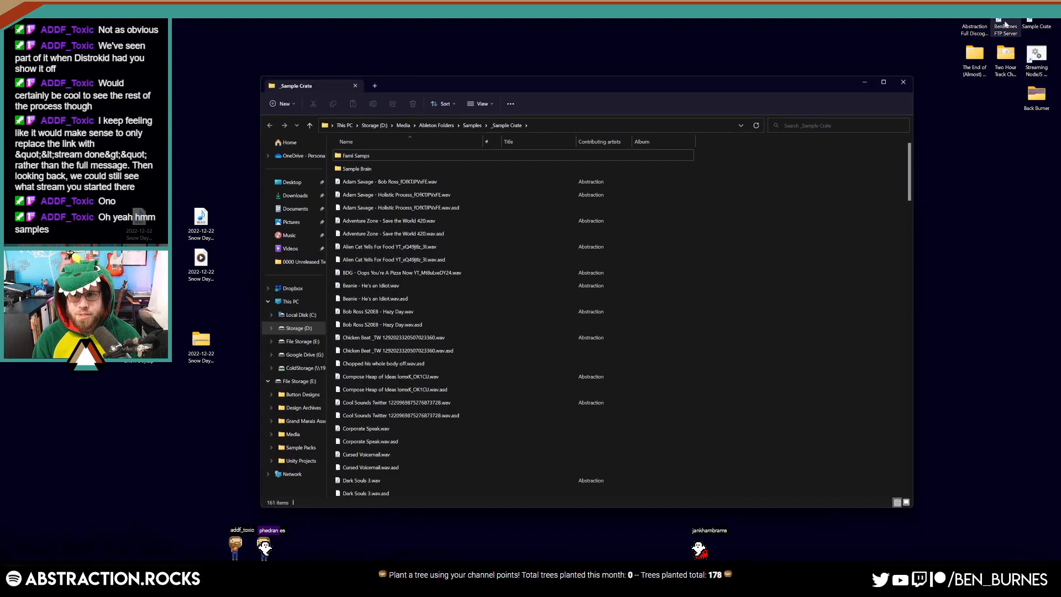
{"action": "double_click", "coordinate": [1006, 25]}
{"action": "left_click", "coordinate": [903, 83]}
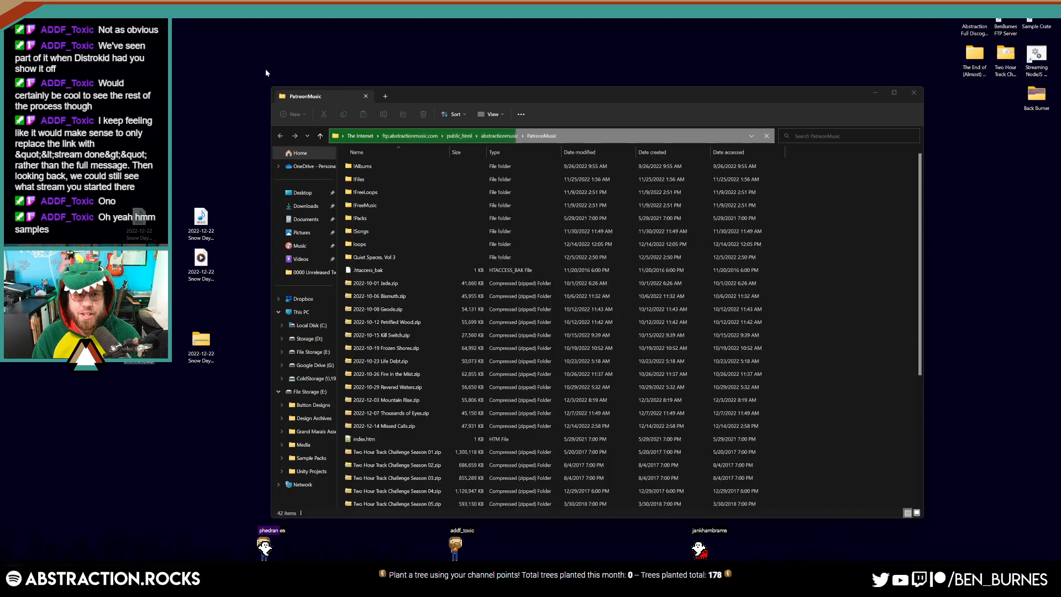
{"action": "left_click", "coordinate": [275, 89]}
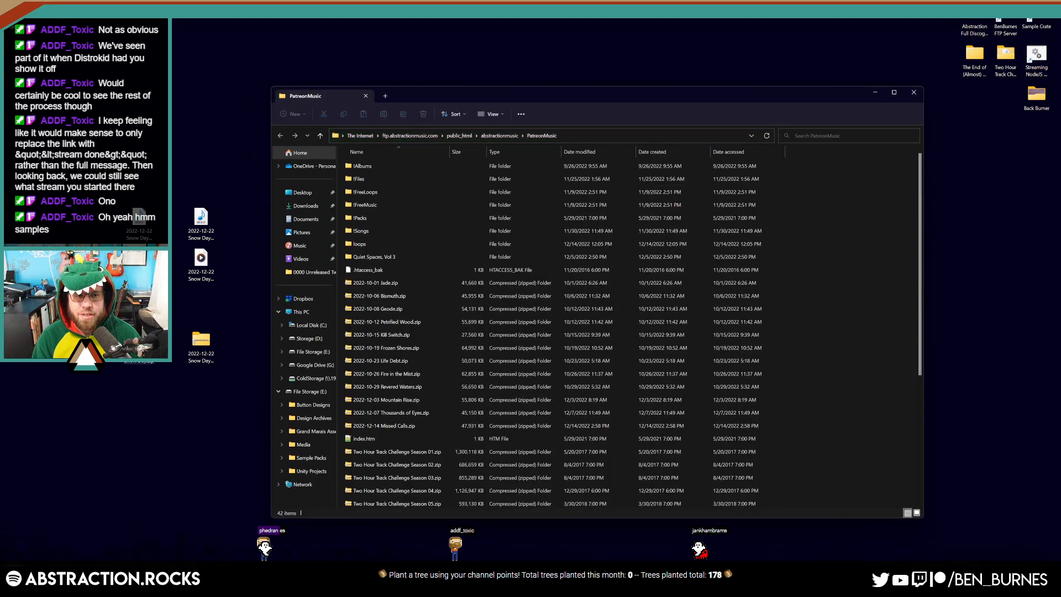
{"action": "left_click_drag", "start_coordinate": [139, 349], "coordinate": [672, 384]}
{"action": "double_click", "coordinate": [372, 243]}
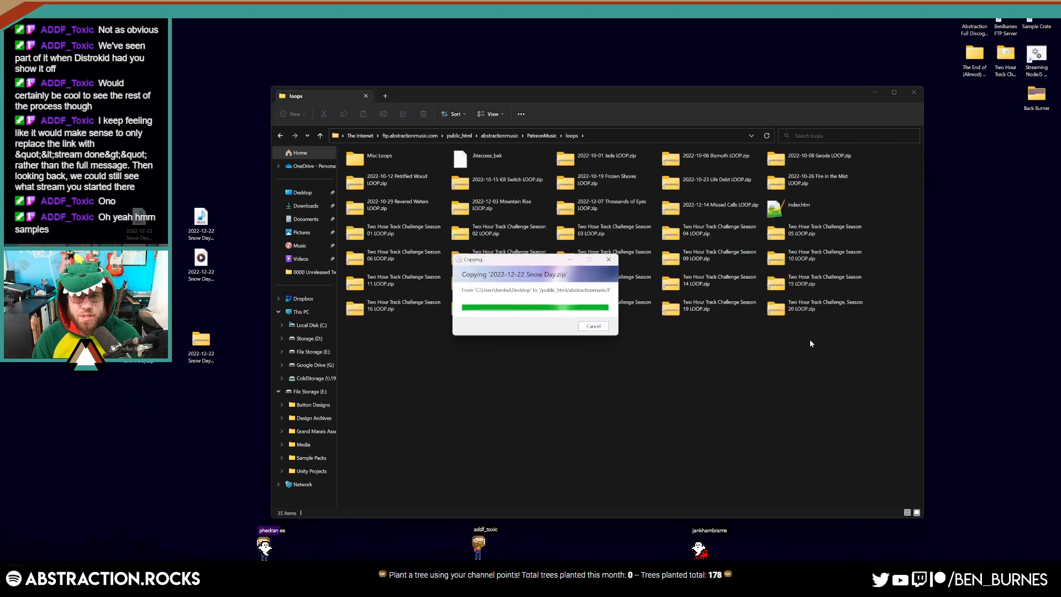
{"action": "left_click", "coordinate": [914, 92]}
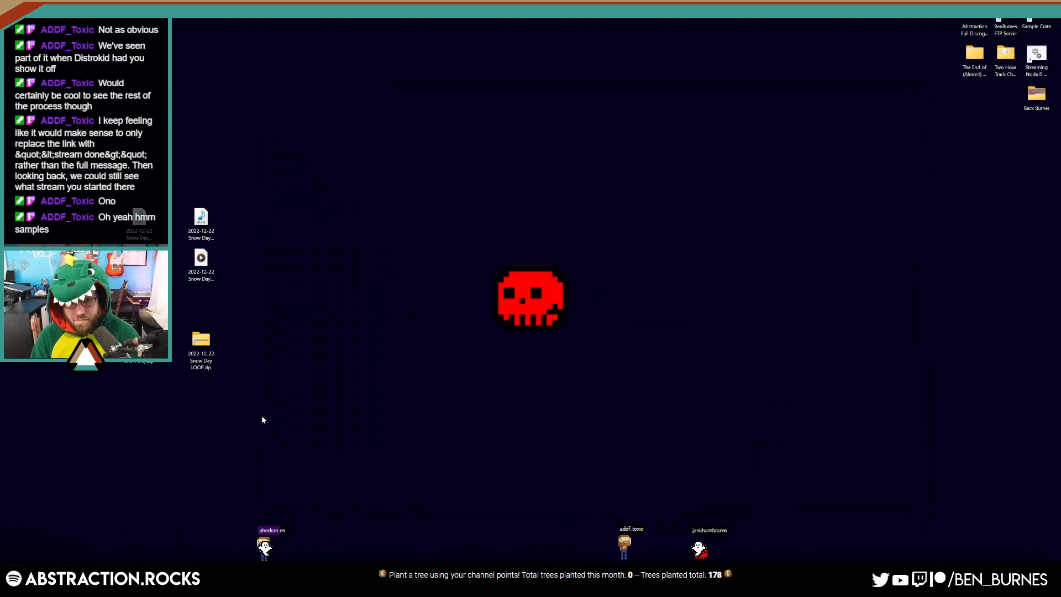
Copy the Snow Day audio files from the desktop into "Abstraction 2 Hour Track Challenge" under Media > Music and Audio on the E: drive
{"action": "left_click_drag", "start_coordinate": [256, 404], "coordinate": [106, 175]}
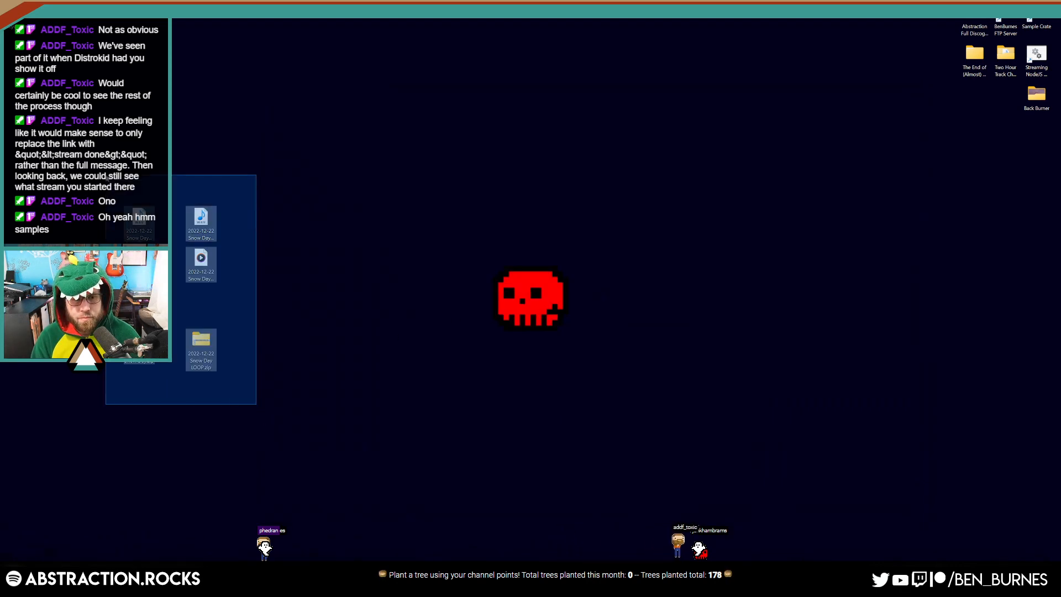
{"action": "key", "text": "super+e"}
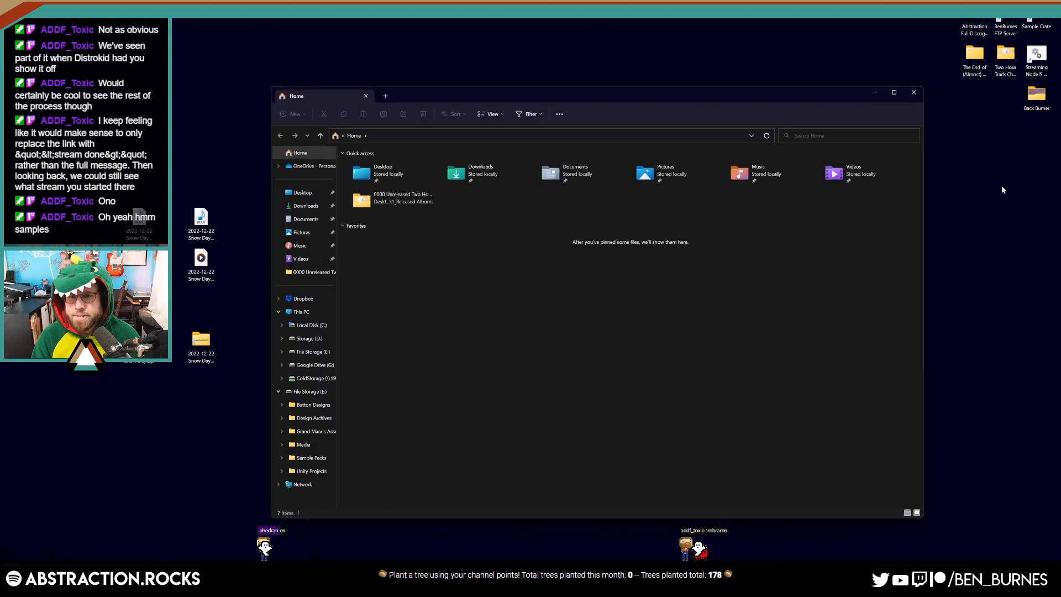
{"action": "left_click", "coordinate": [311, 352]}
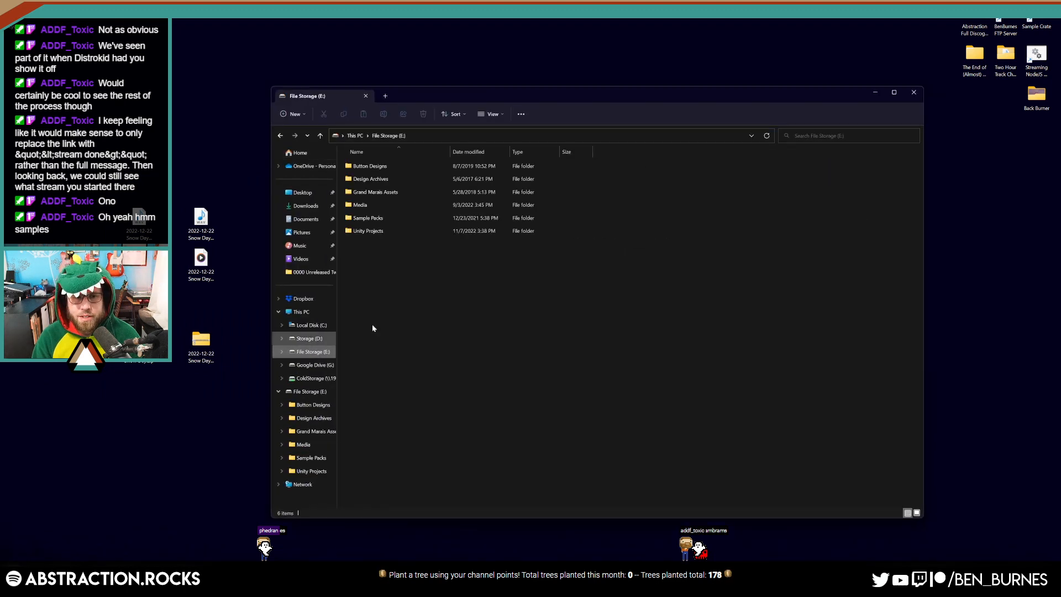
{"action": "double_click", "coordinate": [415, 205]}
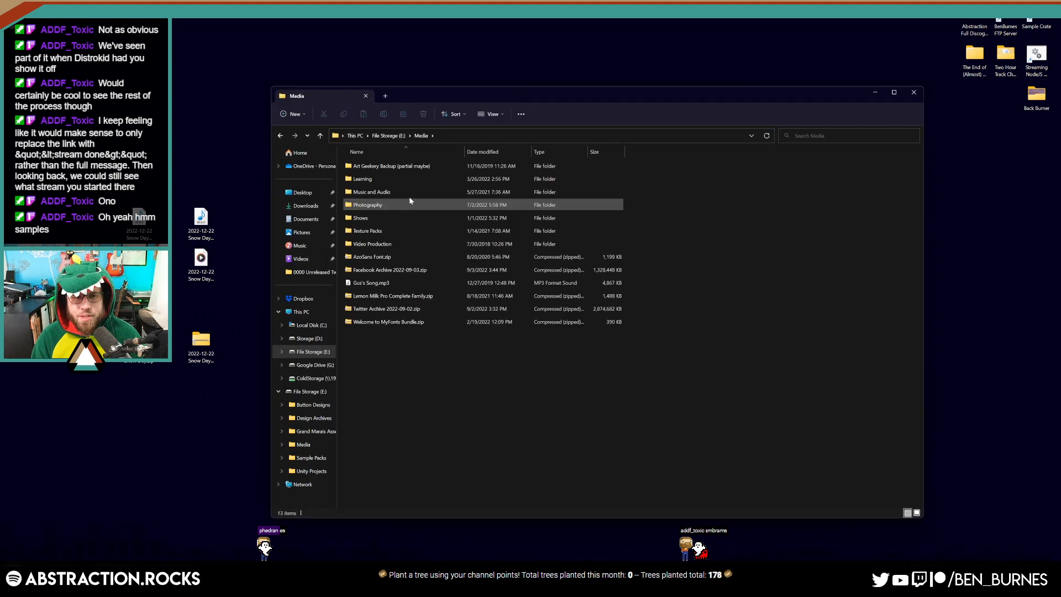
{"action": "double_click", "coordinate": [392, 192]}
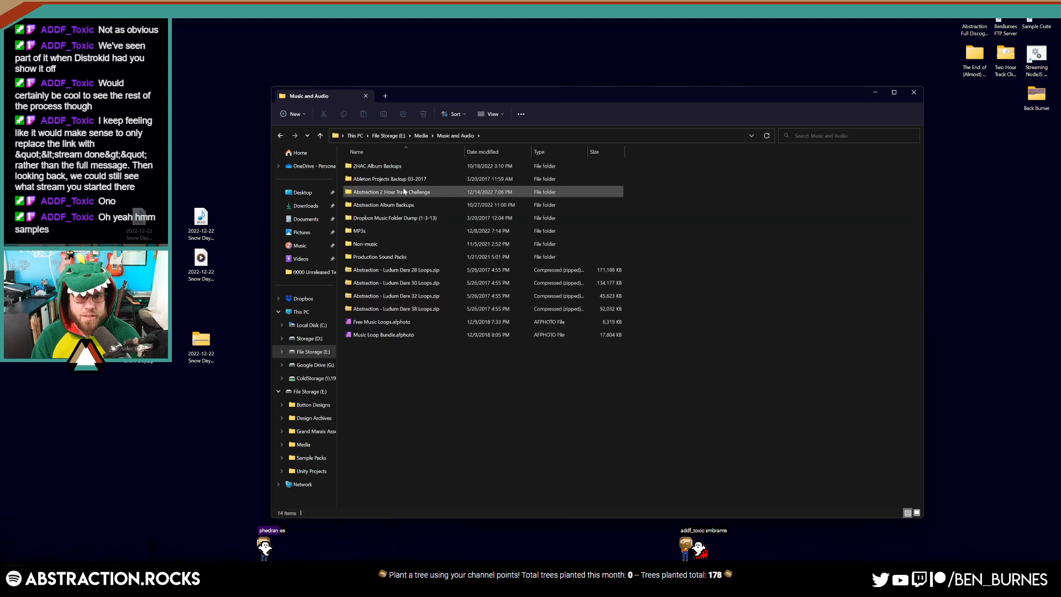
{"action": "double_click", "coordinate": [415, 192]}
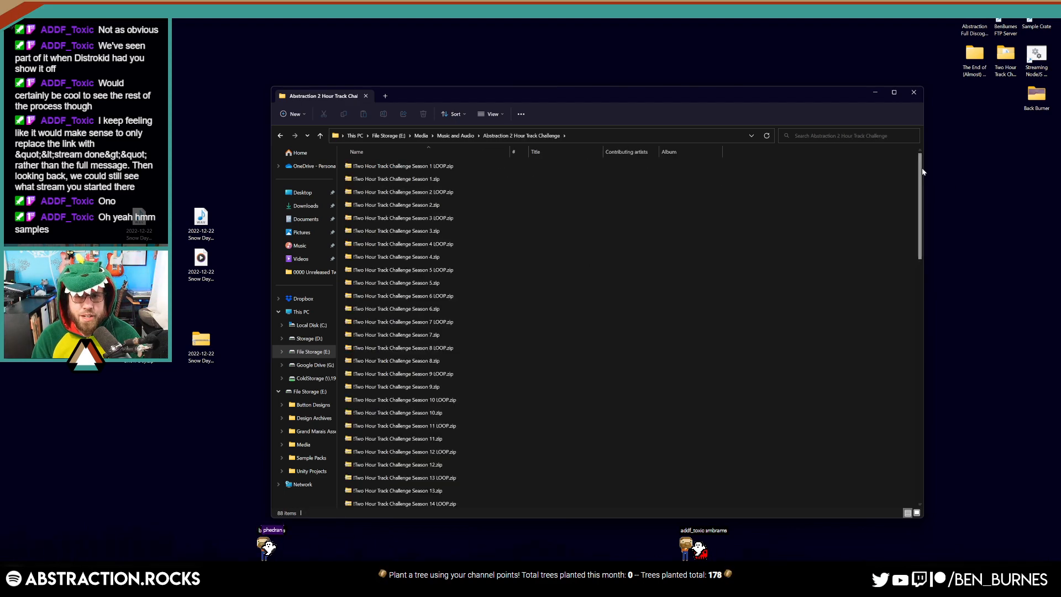
{"action": "left_click_drag", "start_coordinate": [921, 169], "coordinate": [908, 451]}
{"action": "left_click_drag", "start_coordinate": [114, 155], "coordinate": [226, 293]}
{"action": "left_click_drag", "start_coordinate": [201, 262], "coordinate": [686, 363]}
{"action": "left_click", "coordinate": [717, 369]}
Copy "2022-12-22 Snow Day.wav" into "2022 Two Hour Challenges" under MP3s > Abstraction on the E: drive, and close the folder window
{"action": "left_click", "coordinate": [454, 136]}
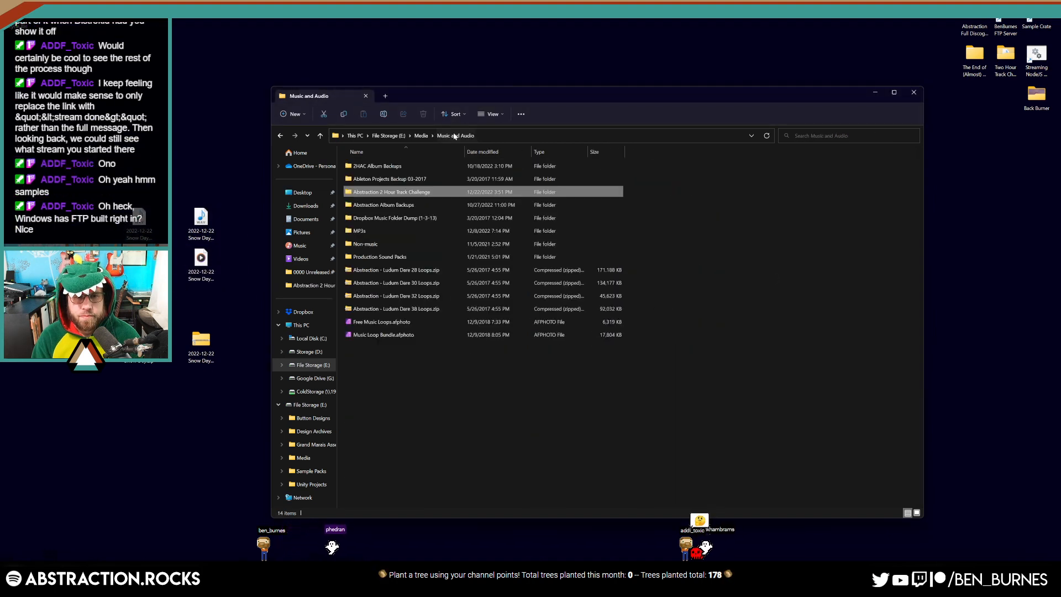
{"action": "double_click", "coordinate": [368, 232]}
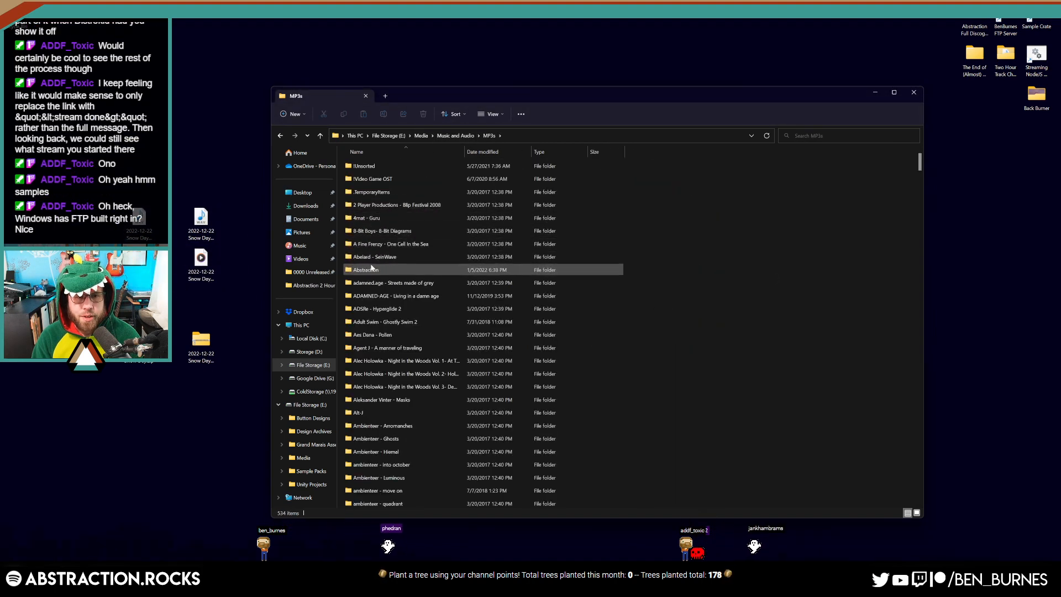
{"action": "double_click", "coordinate": [371, 269]}
{"action": "double_click", "coordinate": [374, 244]}
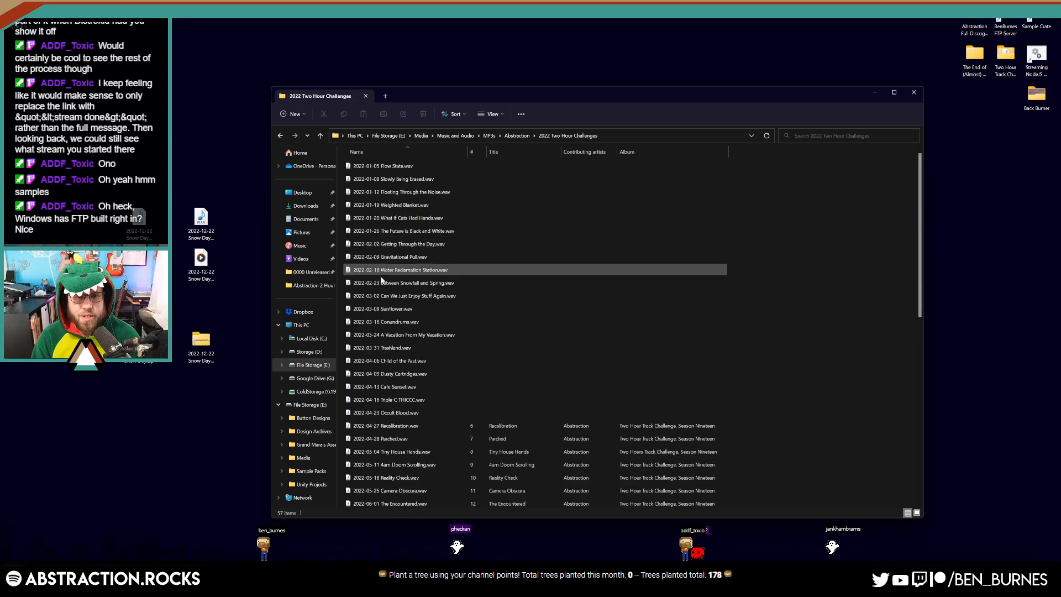
{"action": "left_click_drag", "start_coordinate": [135, 233], "coordinate": [821, 318]}
{"action": "left_click", "coordinate": [852, 311]}
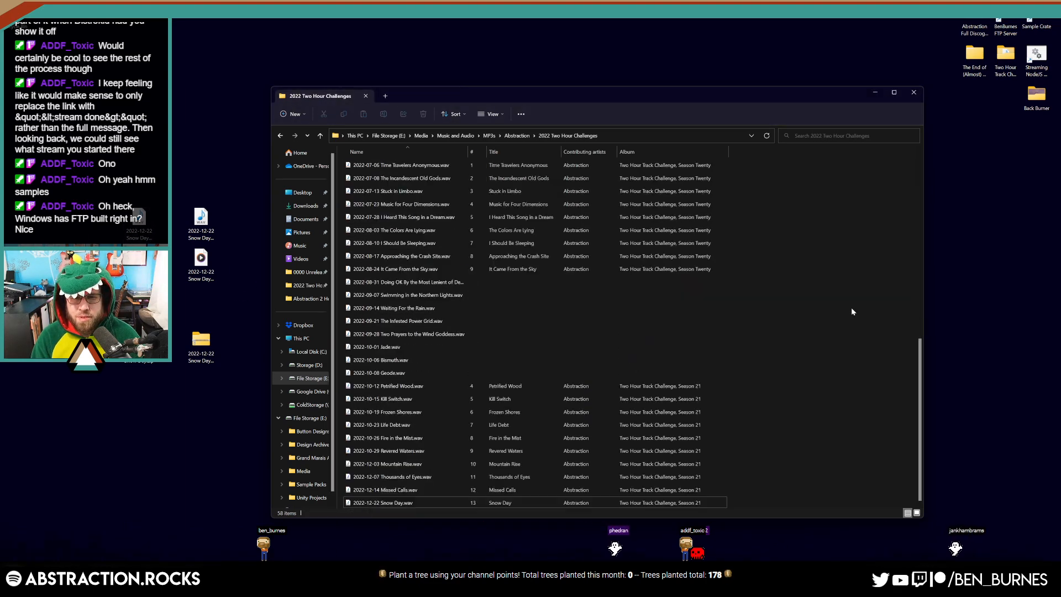
{"action": "left_click", "coordinate": [915, 92]}
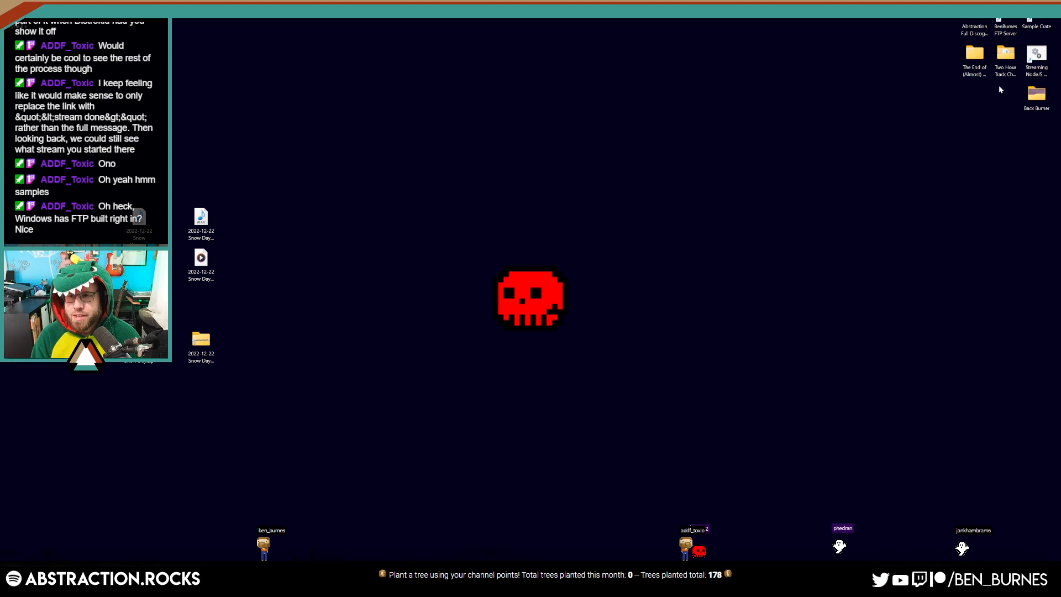
{"action": "double_click", "coordinate": [974, 61]}
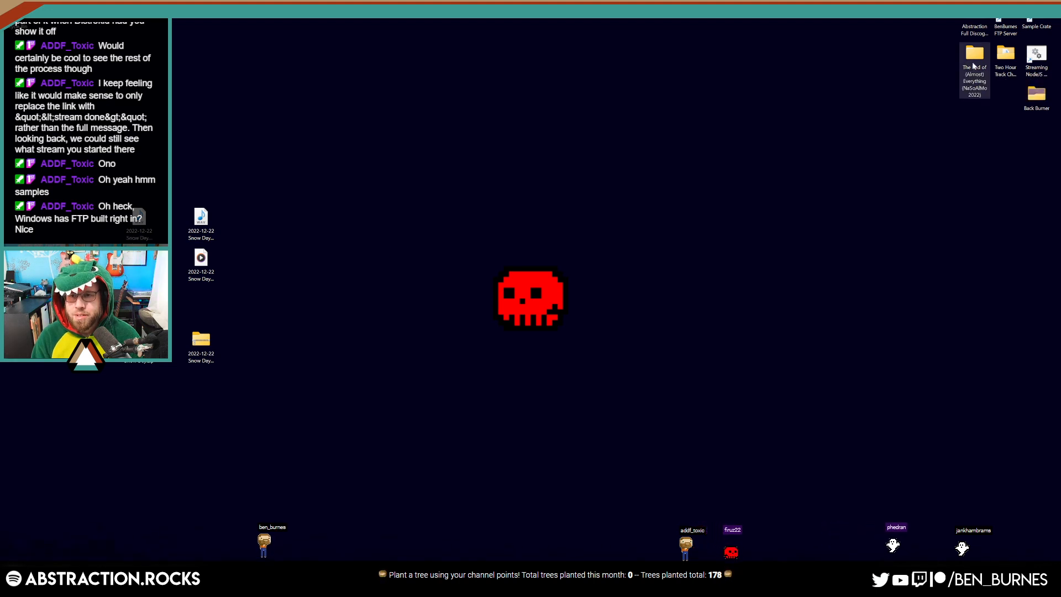
{"action": "left_click", "coordinate": [402, 140]}
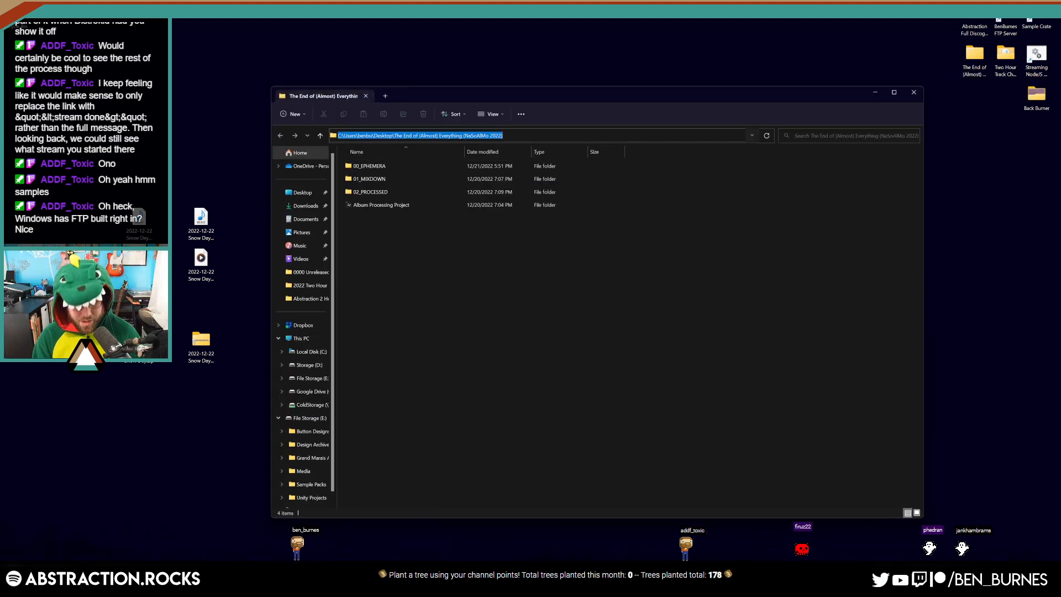
{"action": "type", "text": "http://abstractionmusic.com"}
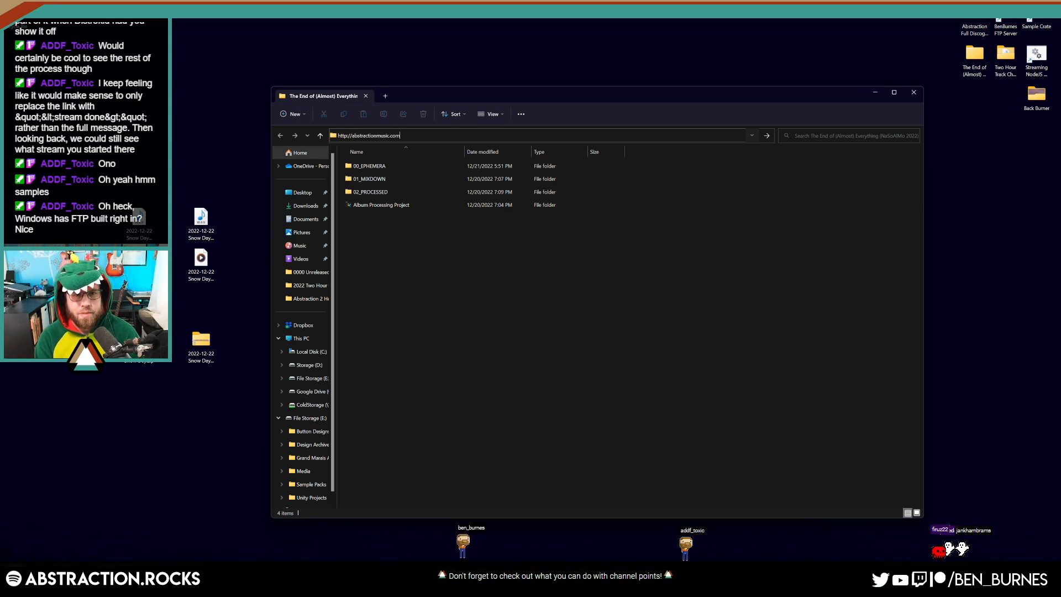
{"action": "key", "text": "ctrl+a"}
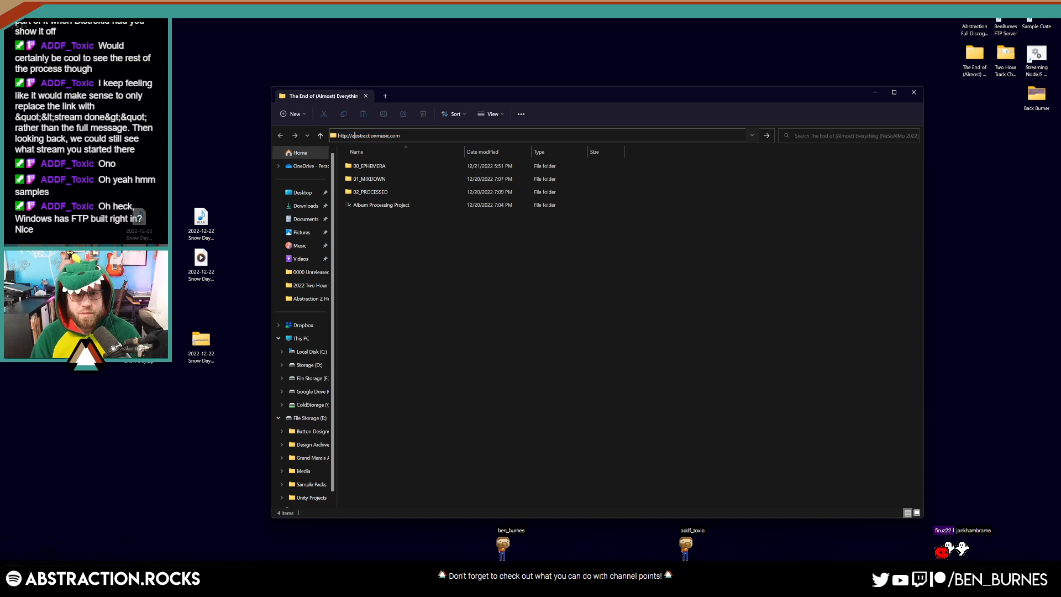
{"action": "key", "text": "Return"}
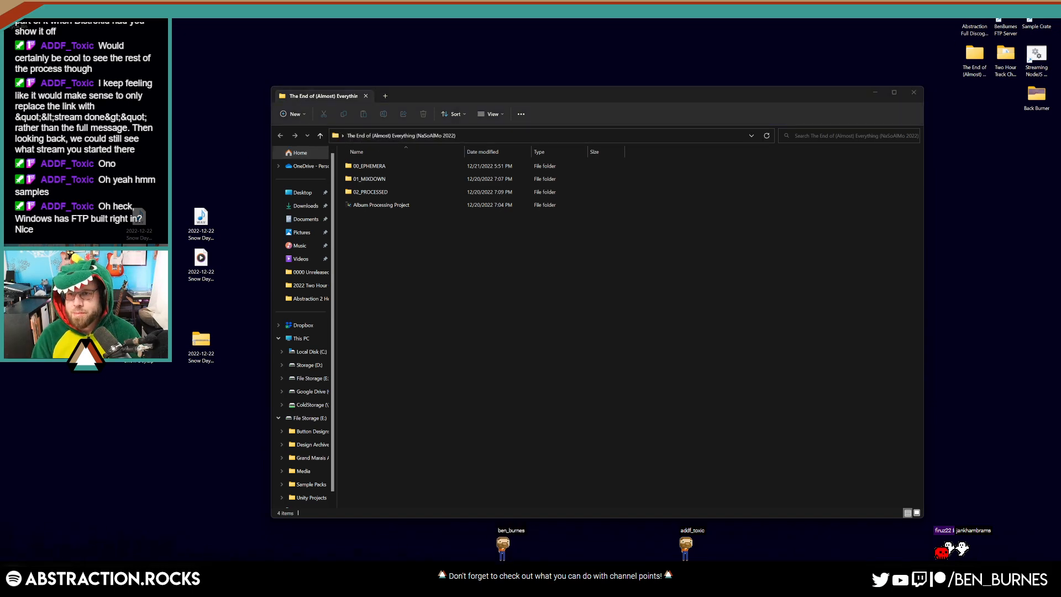
{"action": "left_click_drag", "start_coordinate": [614, 132], "coordinate": [839, 109]}
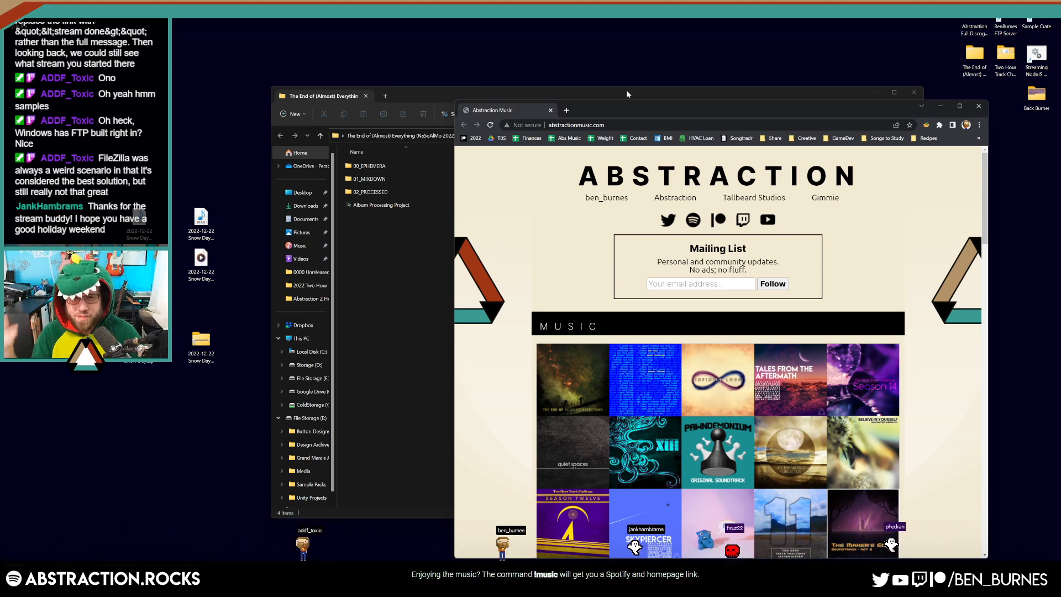
Show the address suggestions for "ft" in the folder window, dismiss them and close the window
{"action": "left_click", "coordinate": [681, 91]}
{"action": "left_click", "coordinate": [663, 138]}
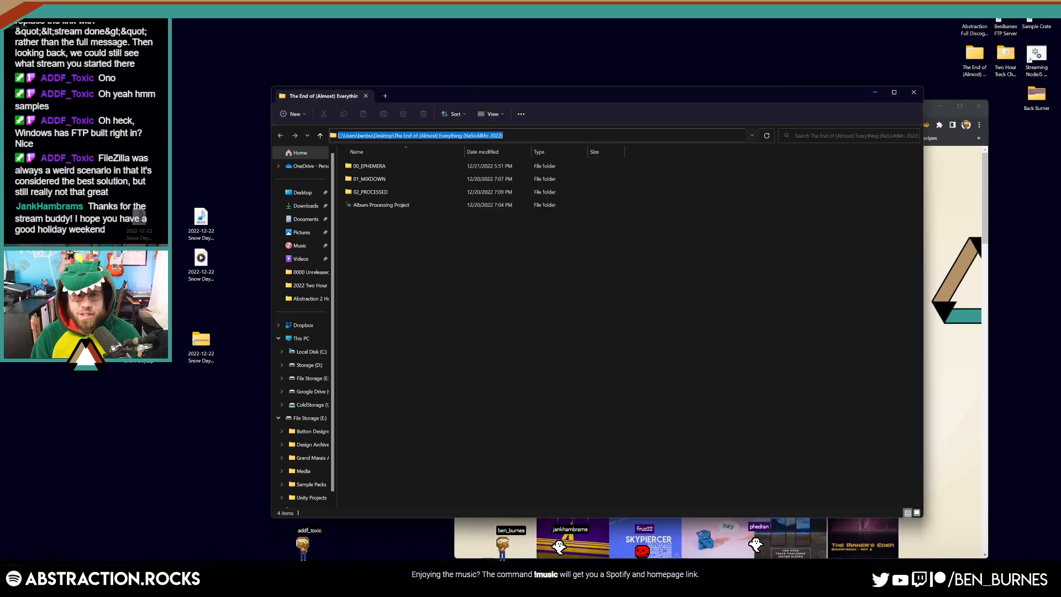
{"action": "type", "text": "ft"}
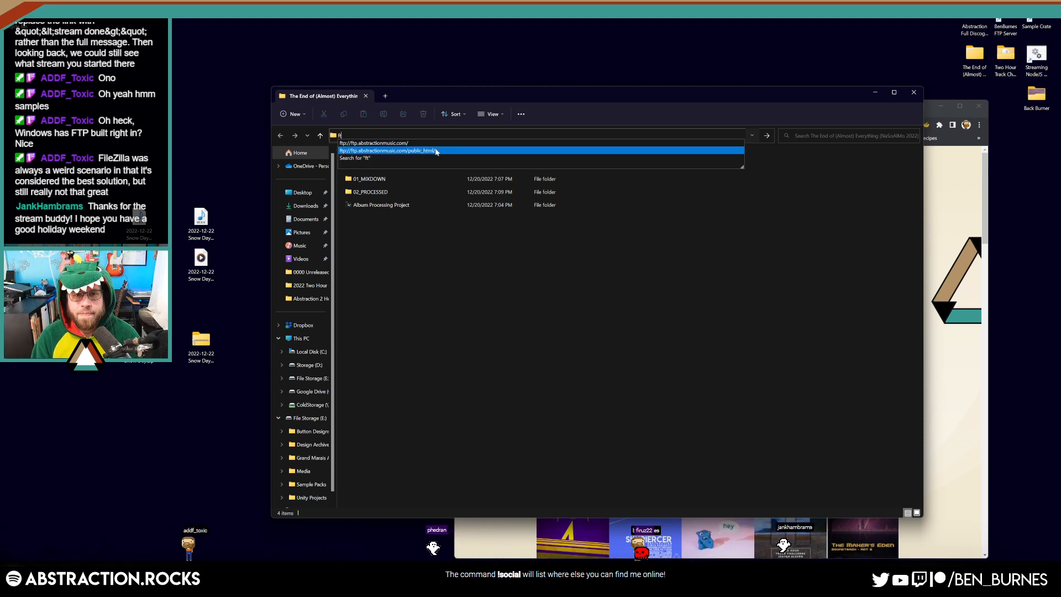
{"action": "key", "text": "Escape"}
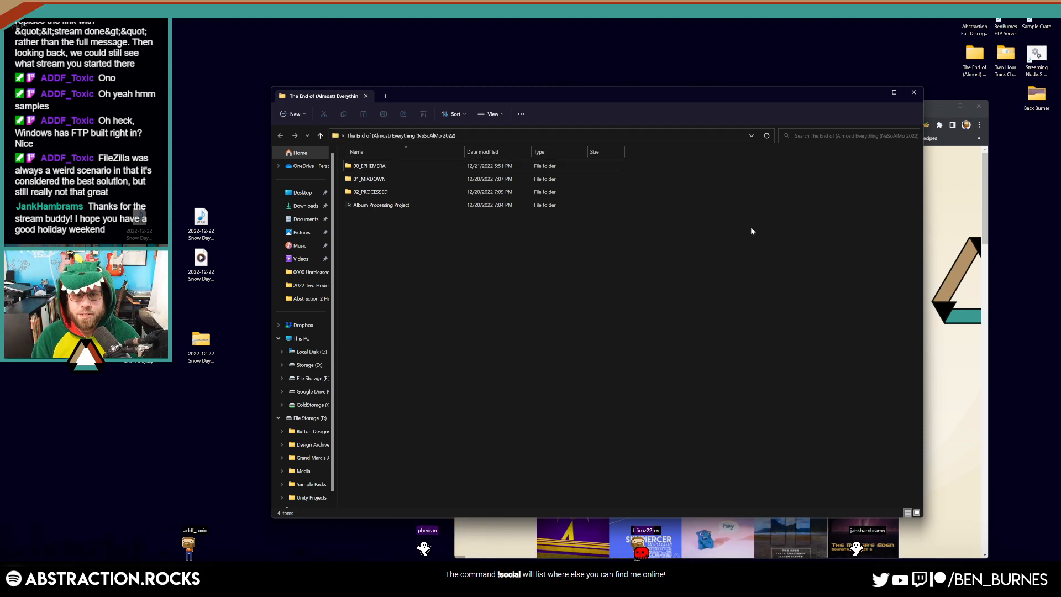
{"action": "left_click", "coordinate": [913, 94]}
Reposition the browser window, look over the abstractionmusic.com home page and close the browser
{"action": "left_click_drag", "start_coordinate": [885, 104], "coordinate": [814, 77]}
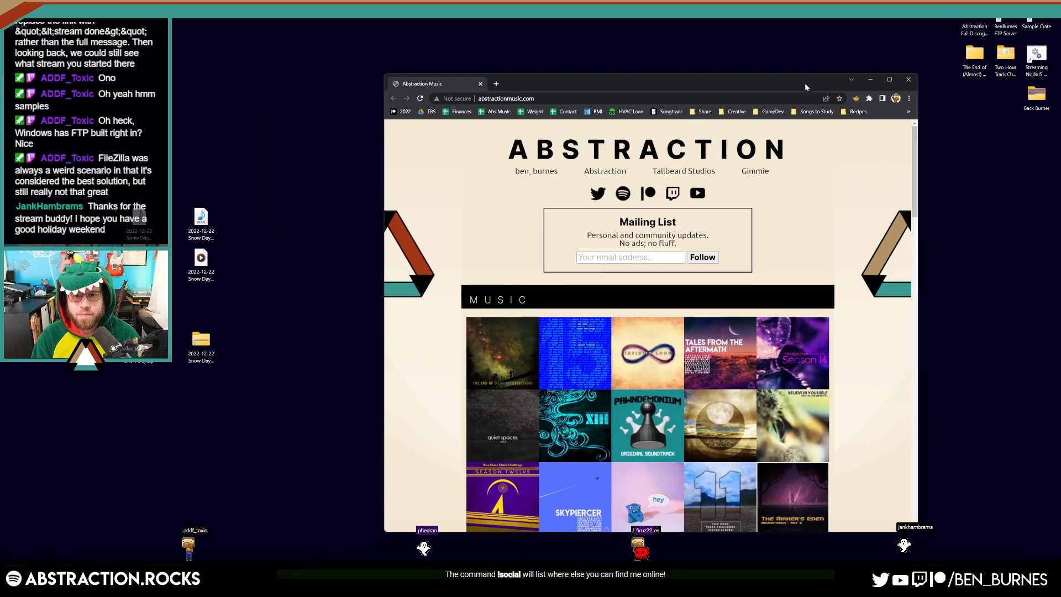
{"action": "scroll", "coordinate": [825, 272], "scroll_direction": "down", "scroll_amount": 4}
{"action": "scroll", "coordinate": [837, 151], "scroll_direction": "up", "scroll_amount": 4}
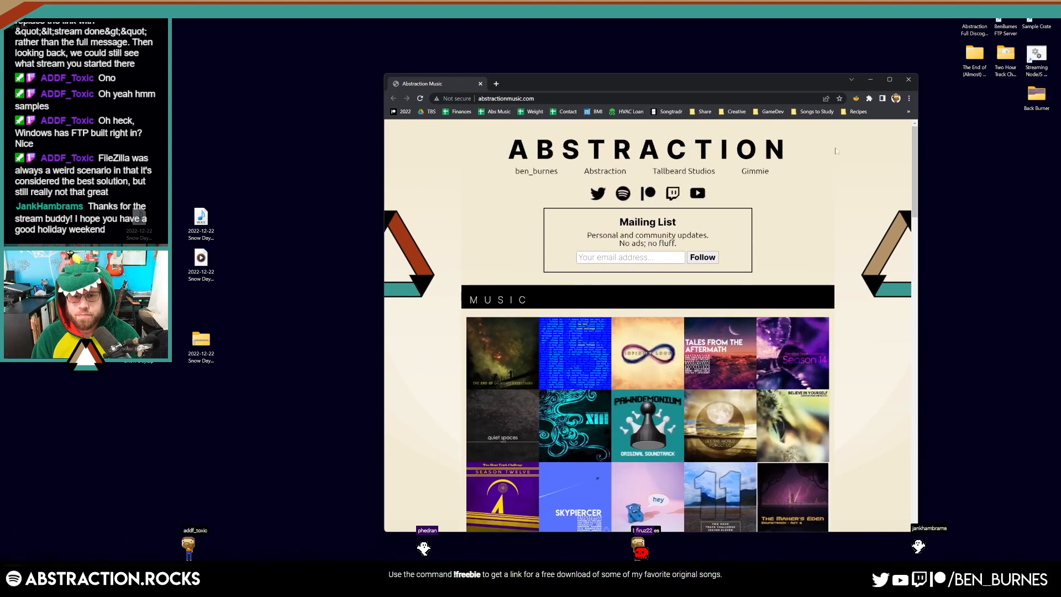
{"action": "left_click", "coordinate": [909, 80]}
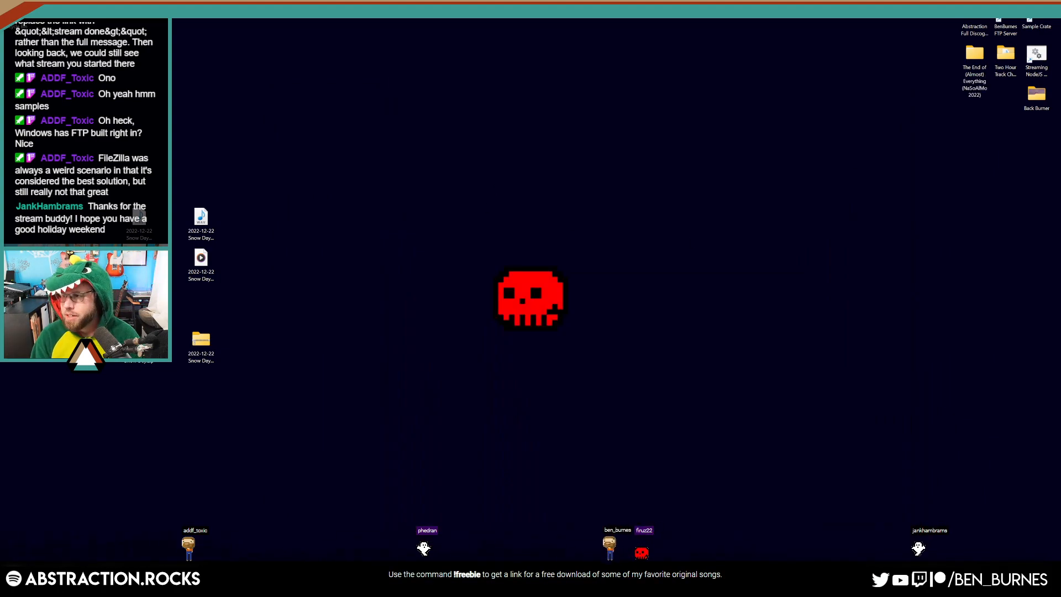